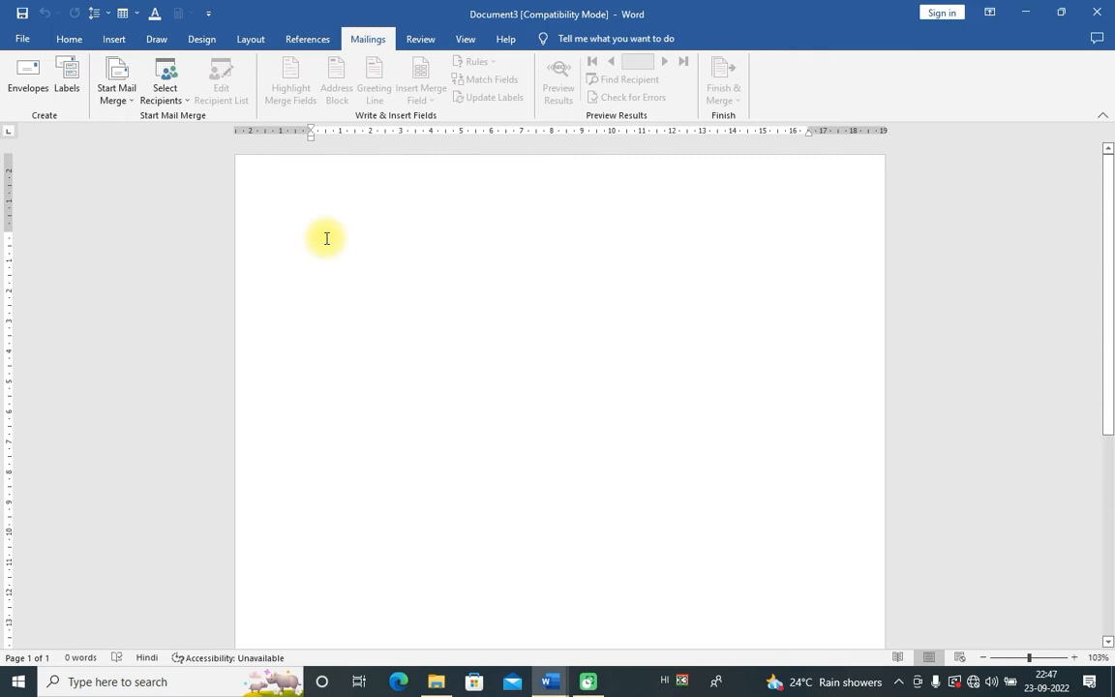
Step: Make the blank document a Letters mail merge main document
left_click(323, 229)
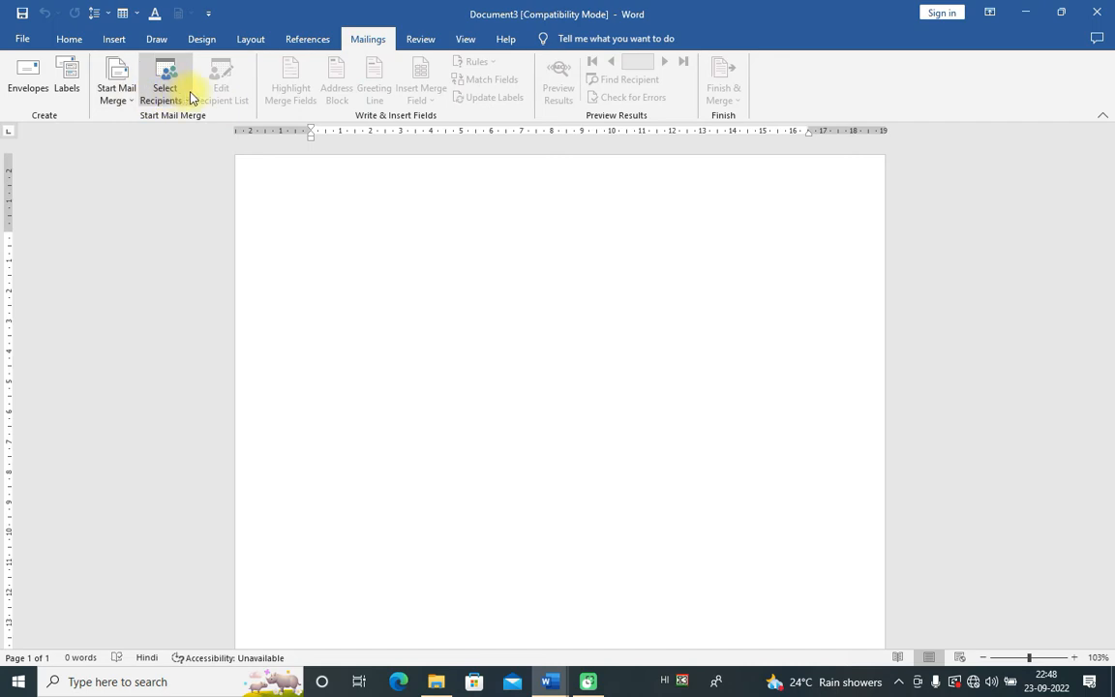
left_click(124, 94)
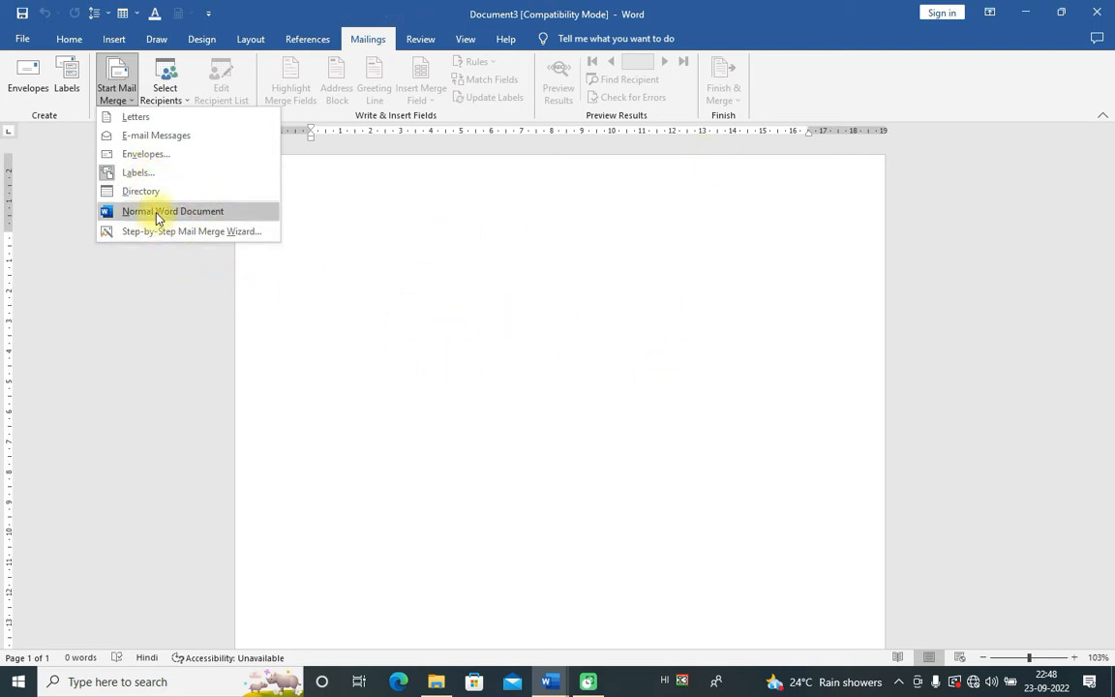
left_click(374, 325)
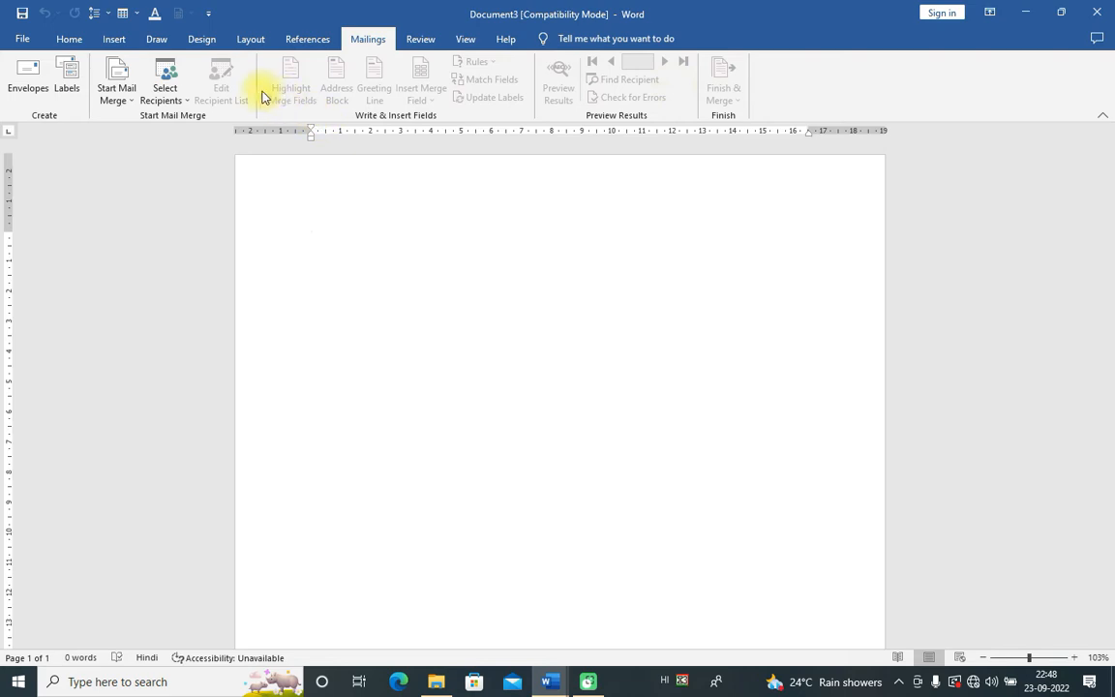
left_click(133, 105)
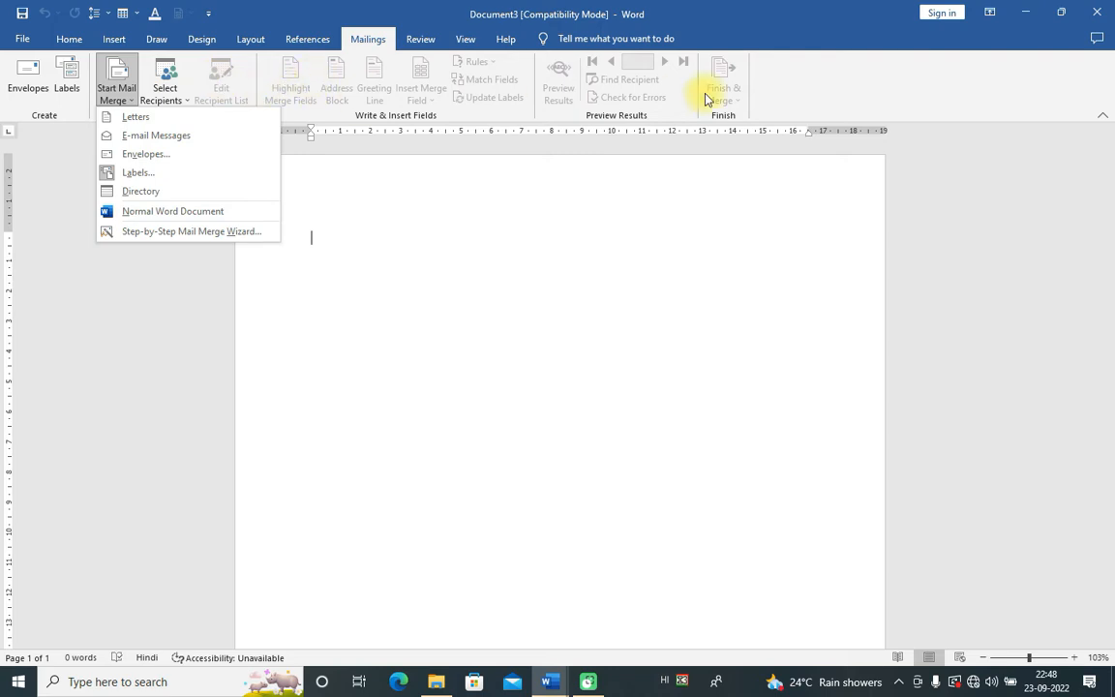
left_click(242, 116)
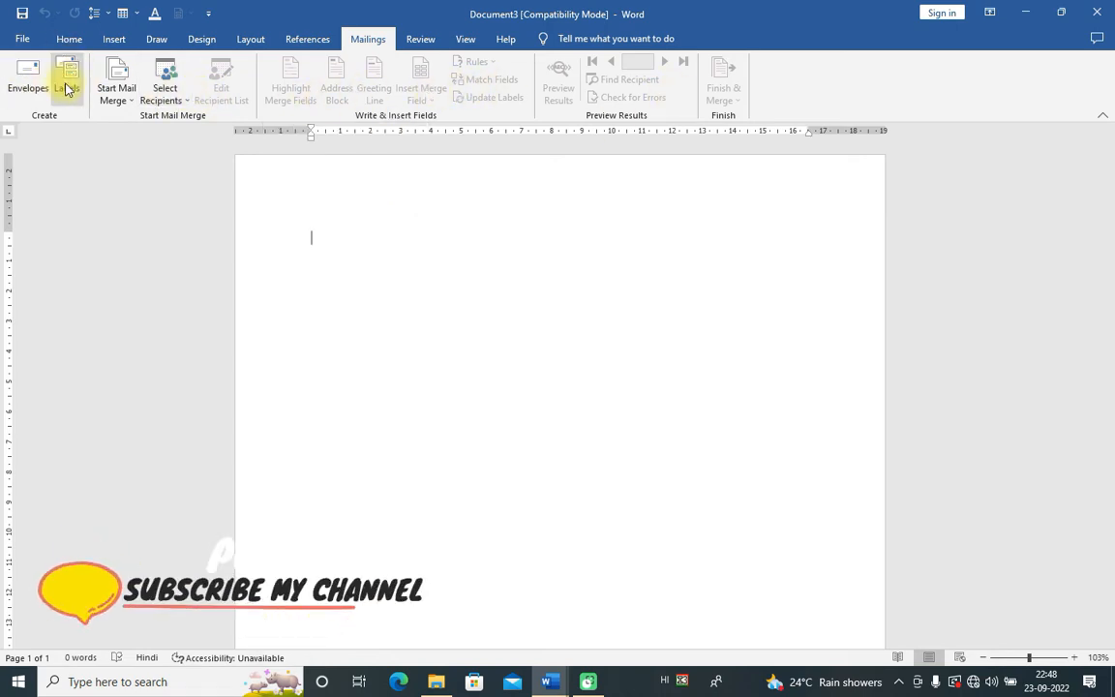
left_click(125, 101)
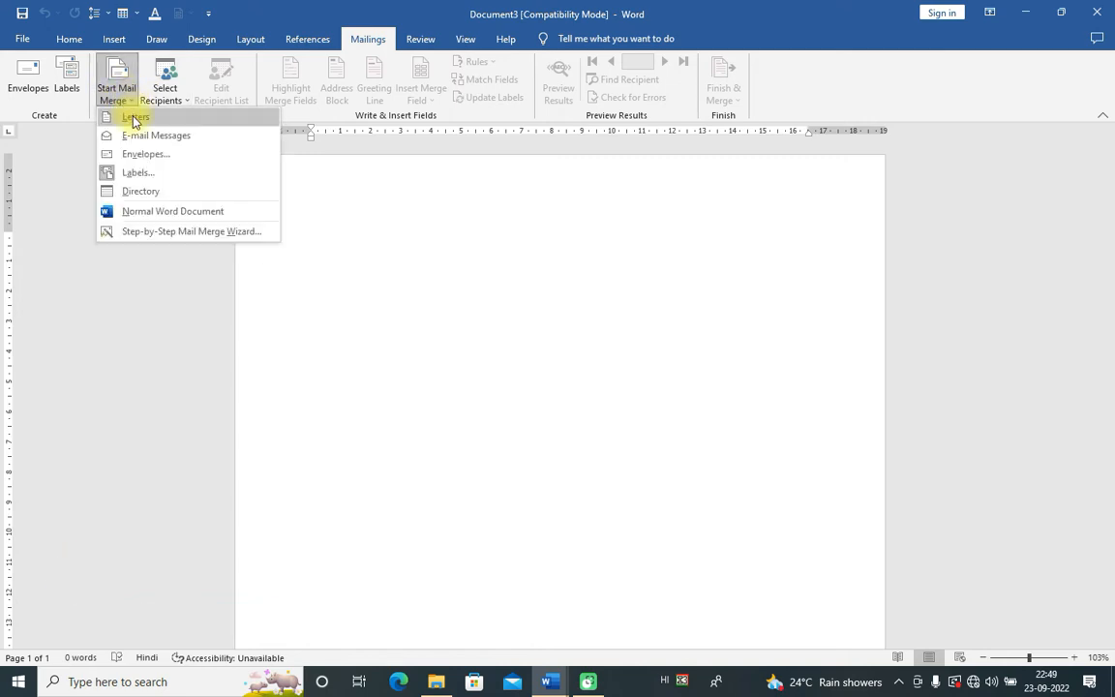
left_click(130, 115)
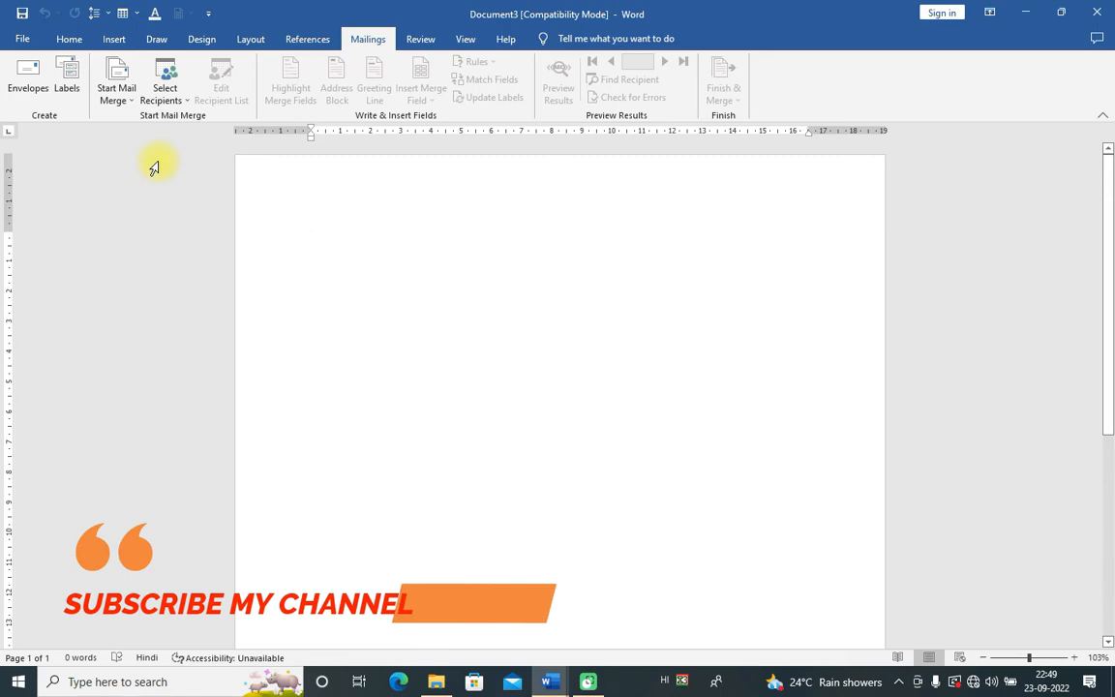
left_click(188, 102)
left_click(118, 97)
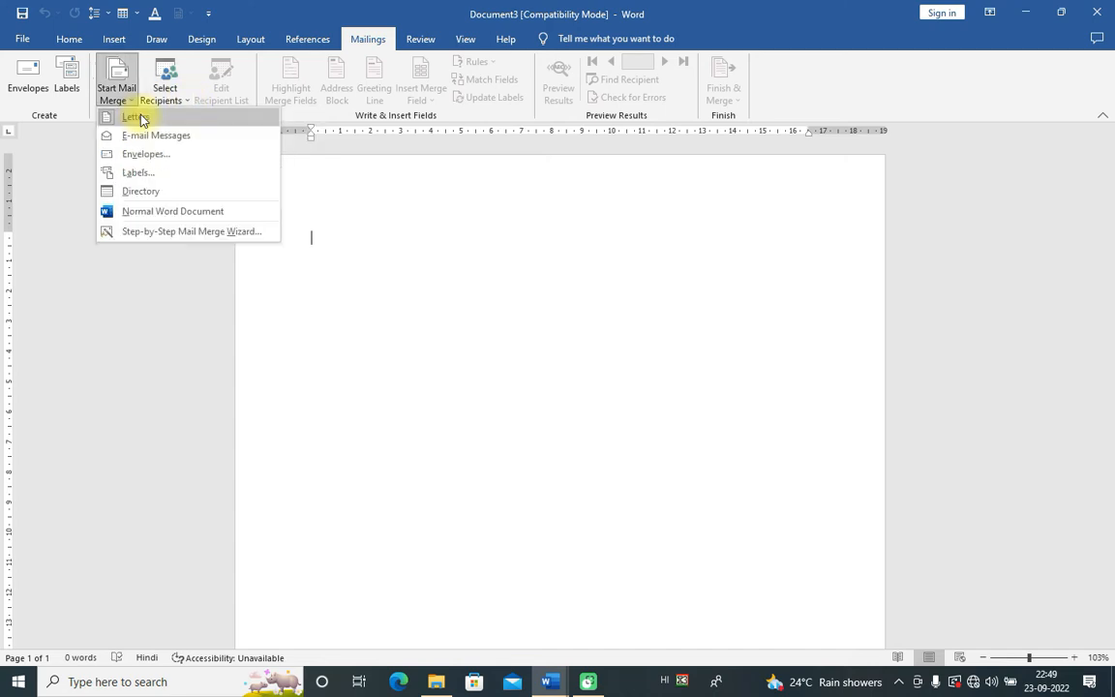
left_click(318, 227)
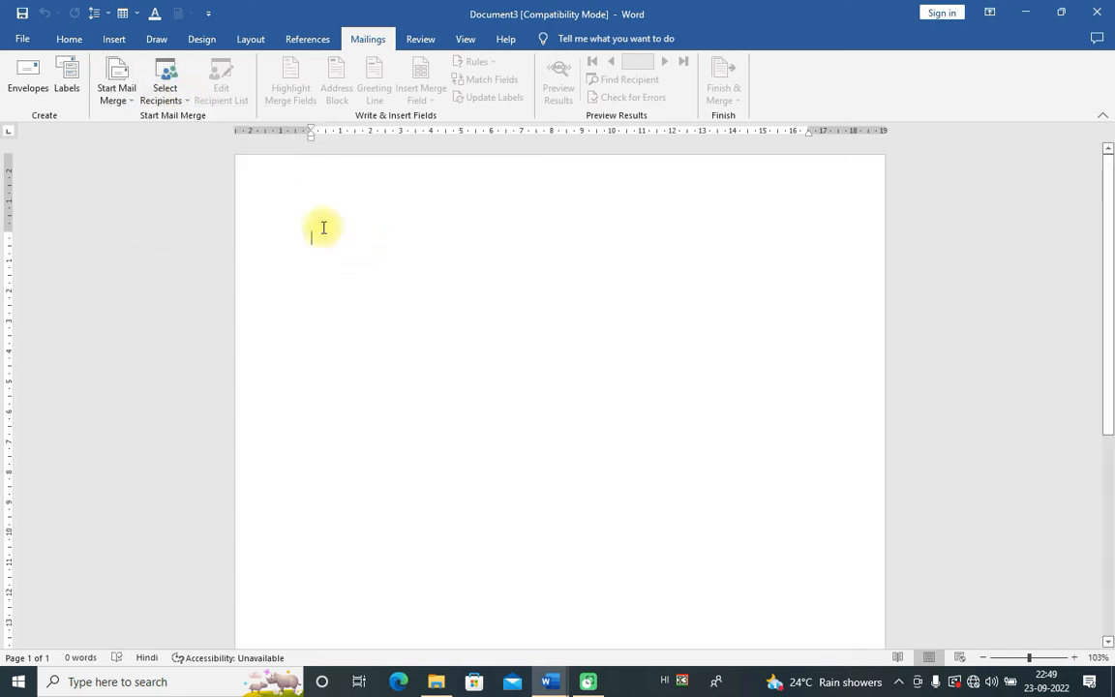
Step: Start a new recipient list, then abandon the New Address List window
left_click(185, 101)
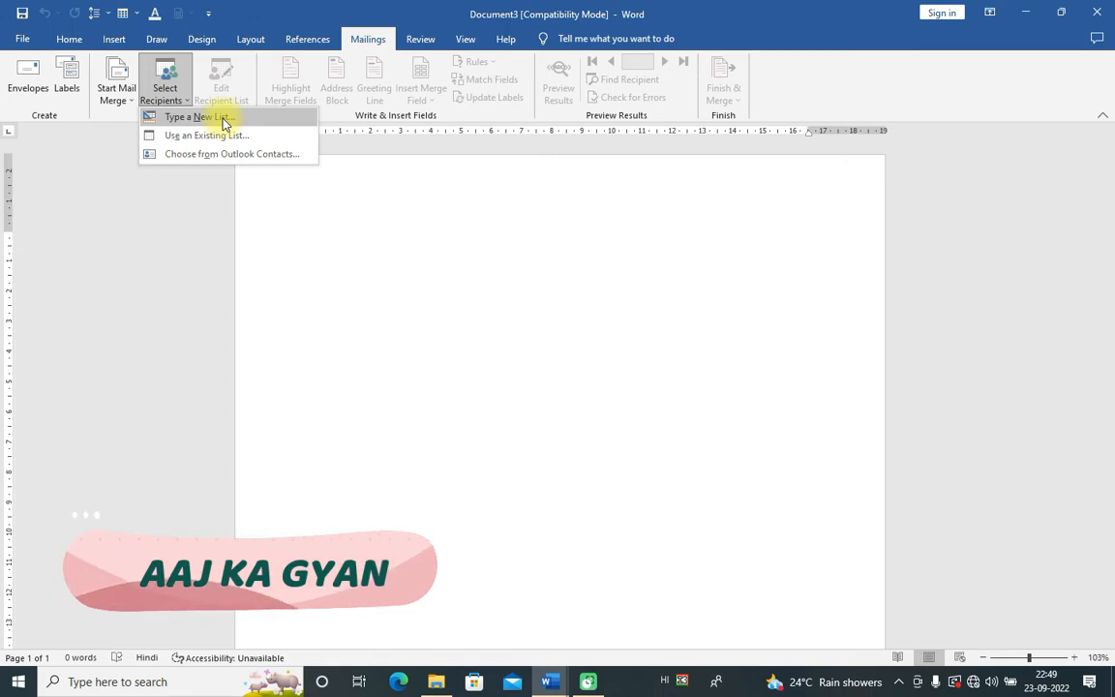
left_click(224, 122)
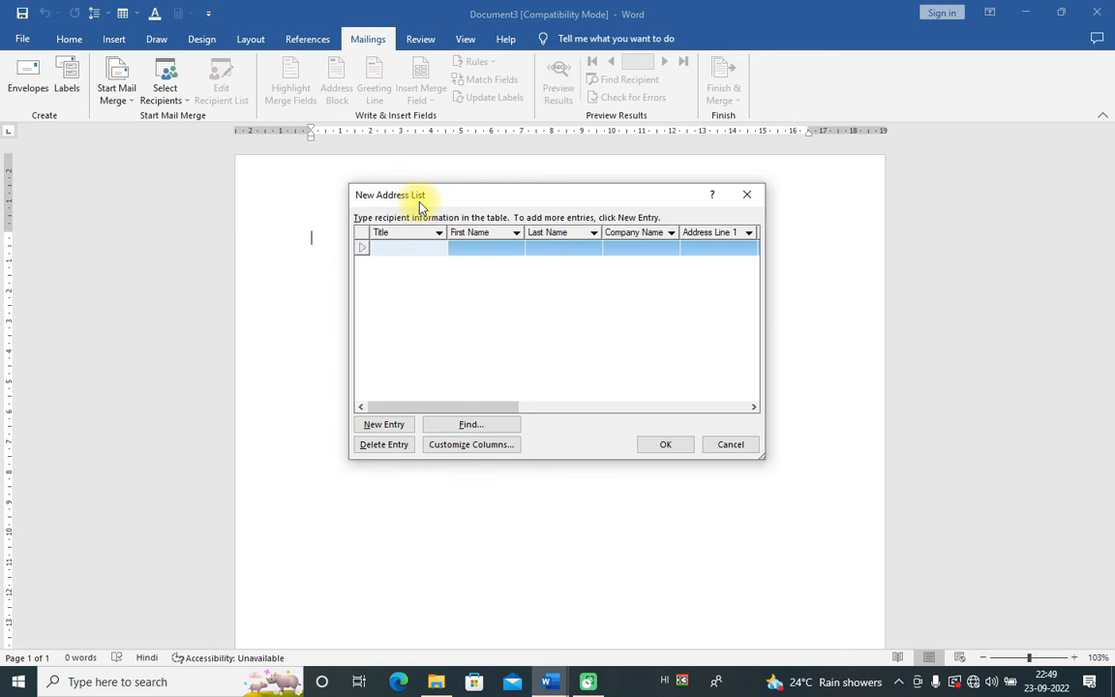
left_click_drag(436, 199, 388, 178)
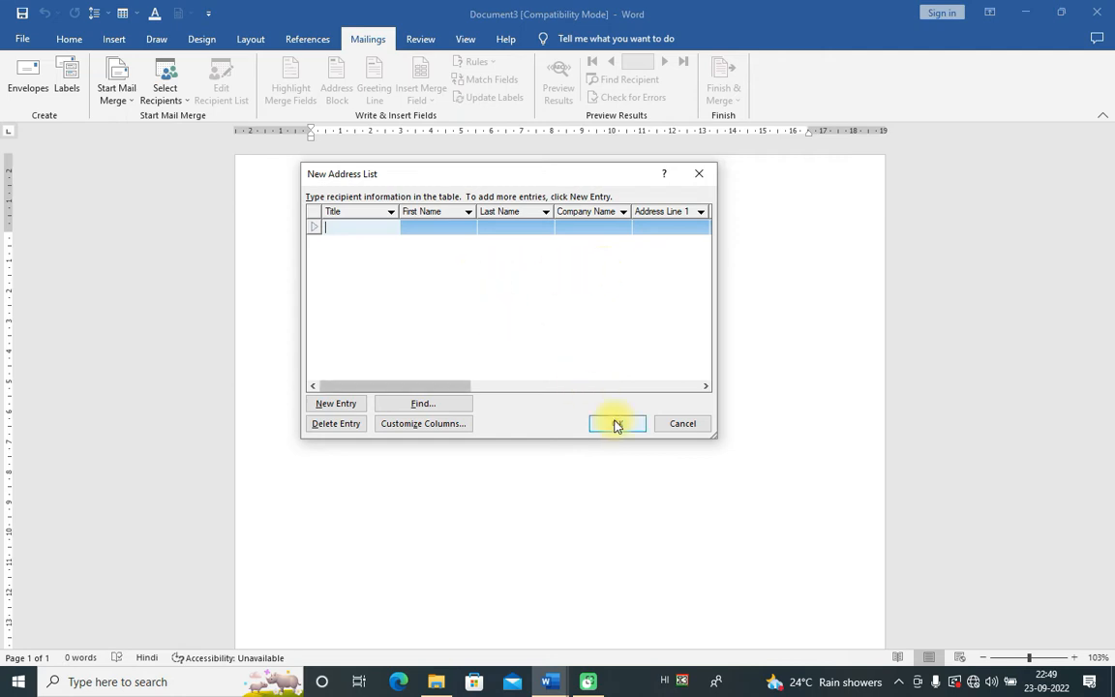
left_click(677, 428)
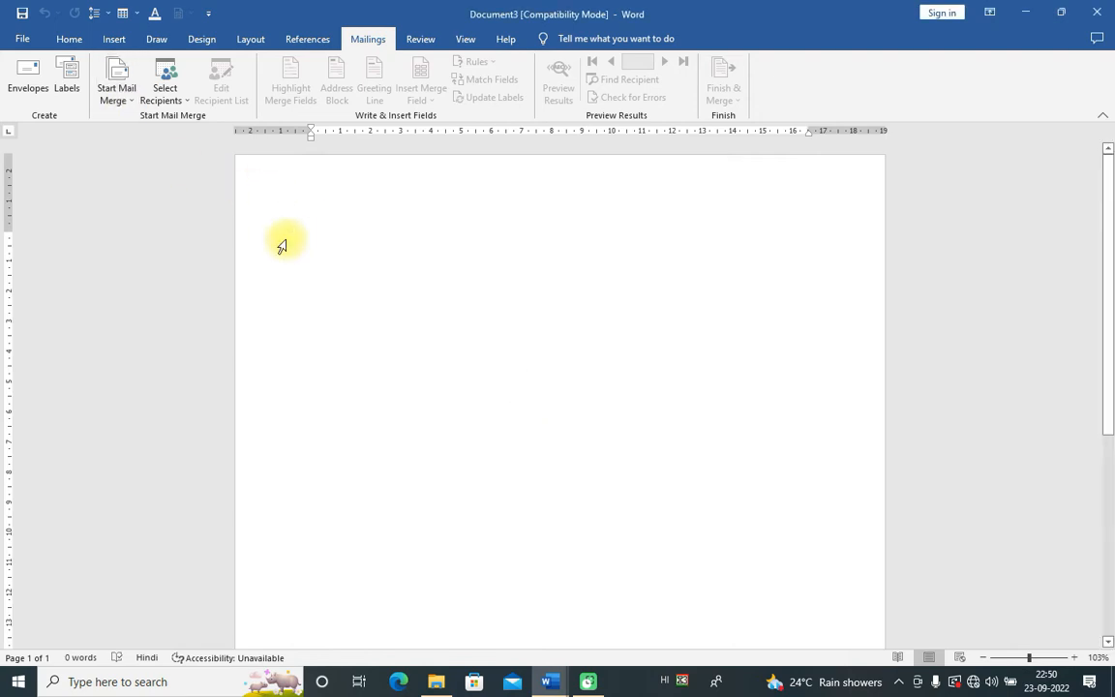
Step: Try Use an Existing List, cancel Select Data Source, and reopen the recipient options
left_click(184, 99)
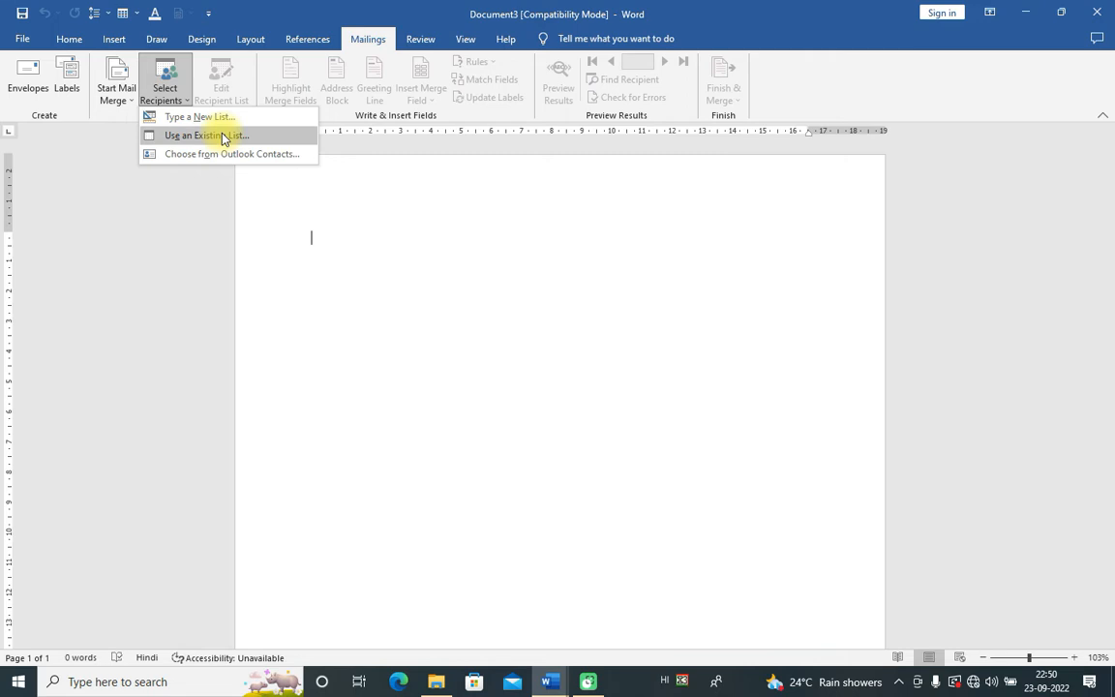
left_click(223, 138)
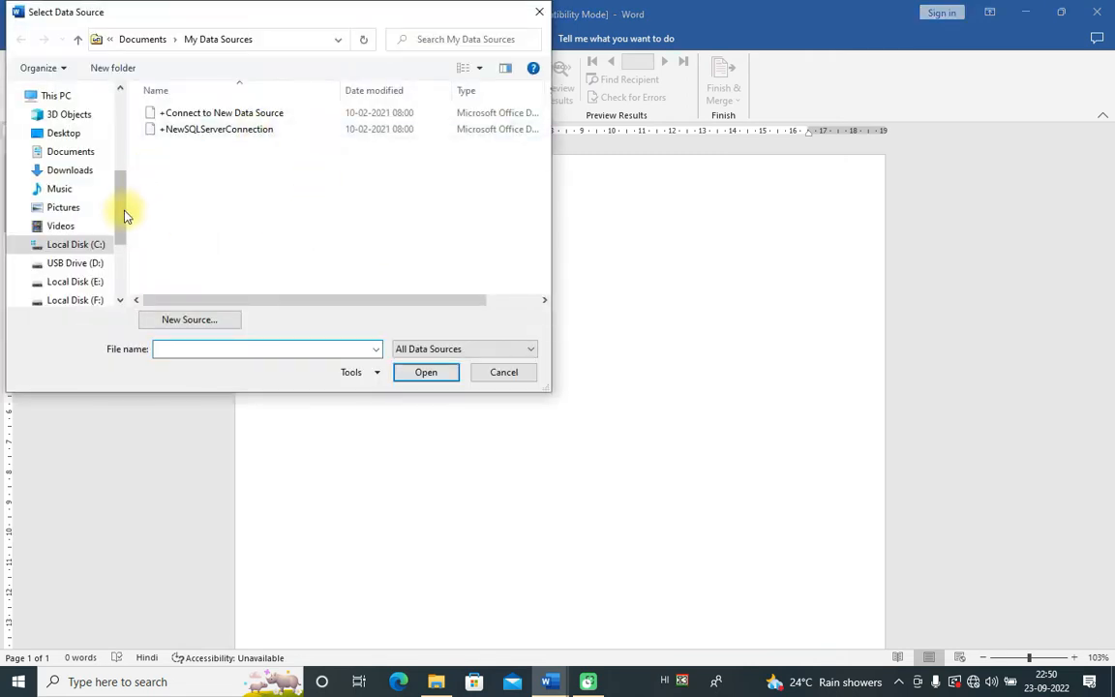
left_click(491, 371)
left_click(166, 92)
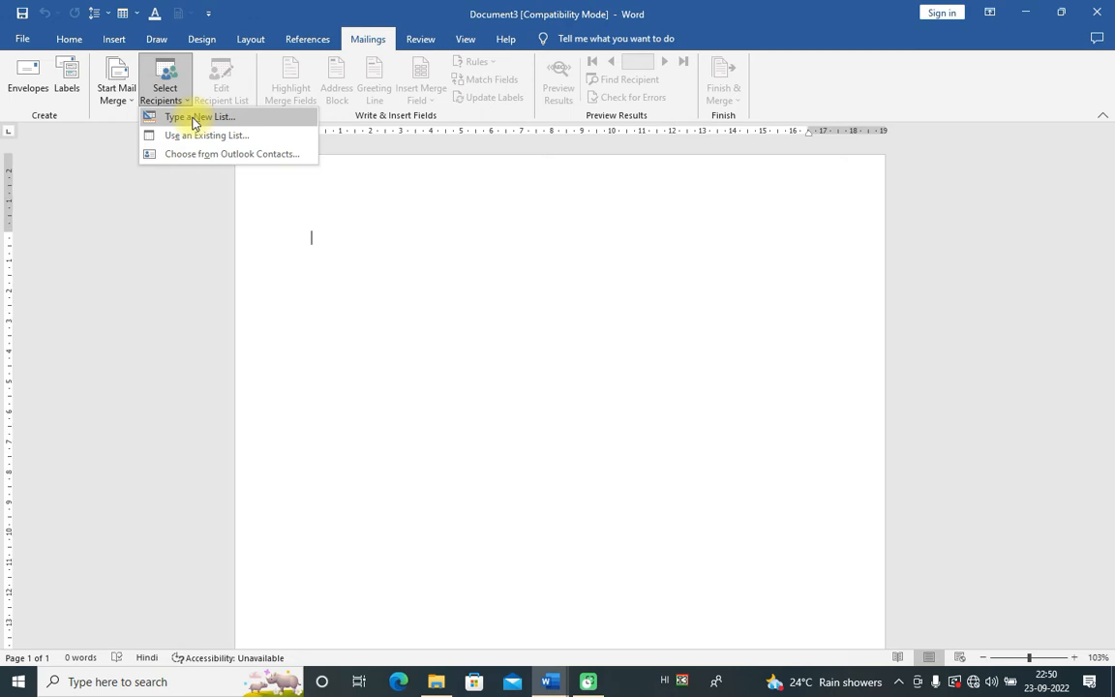
Step: Choose Type a New List and open Customize Columns to view the default field names
left_click(194, 122)
left_click_drag(495, 199, 444, 184)
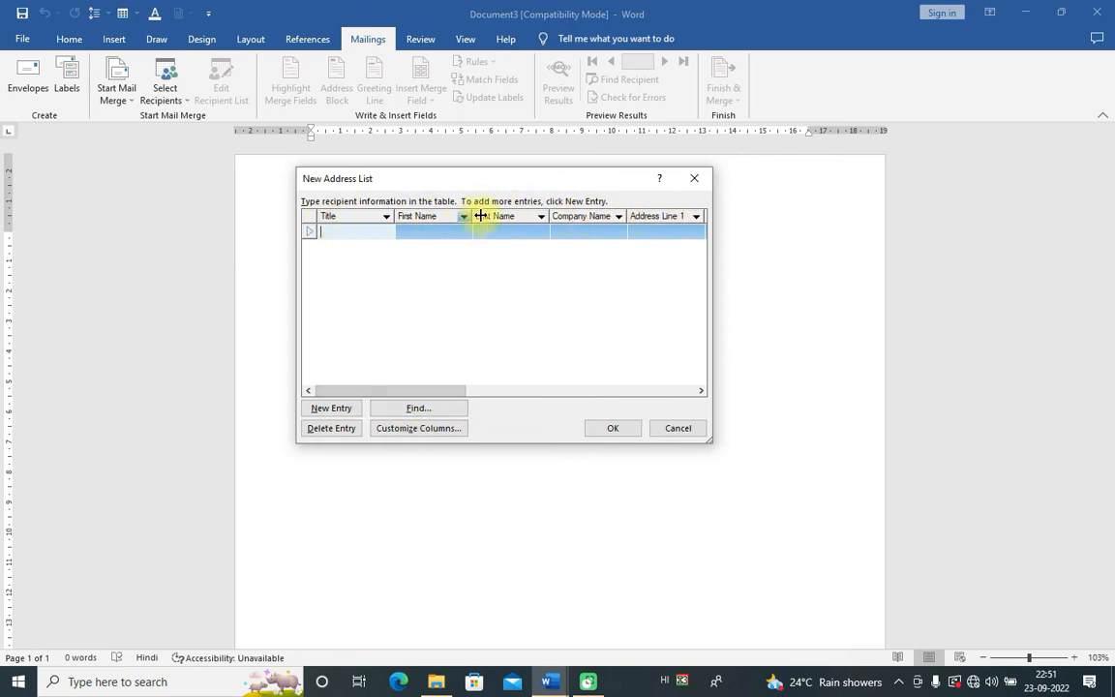
left_click(400, 433)
left_click_drag(531, 221, 534, 301)
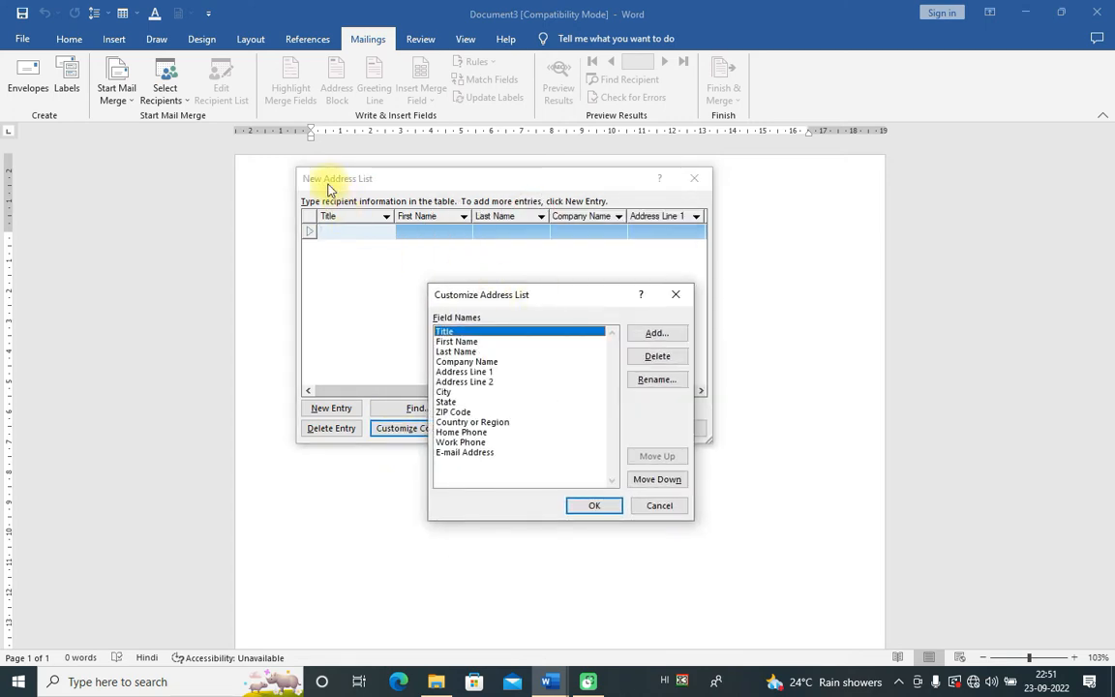
Step: Delete the E-mail Address, Work Phone, Home Phone, Country or Region, ZIP Code, State and City fields
left_click(456, 453)
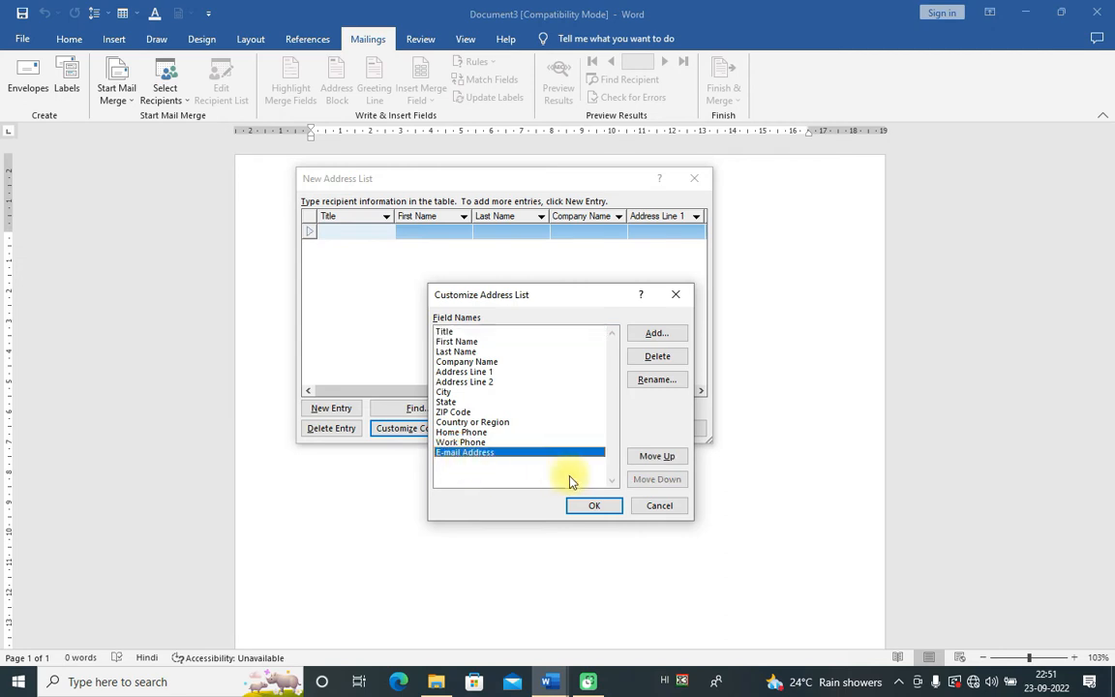
left_click(654, 357)
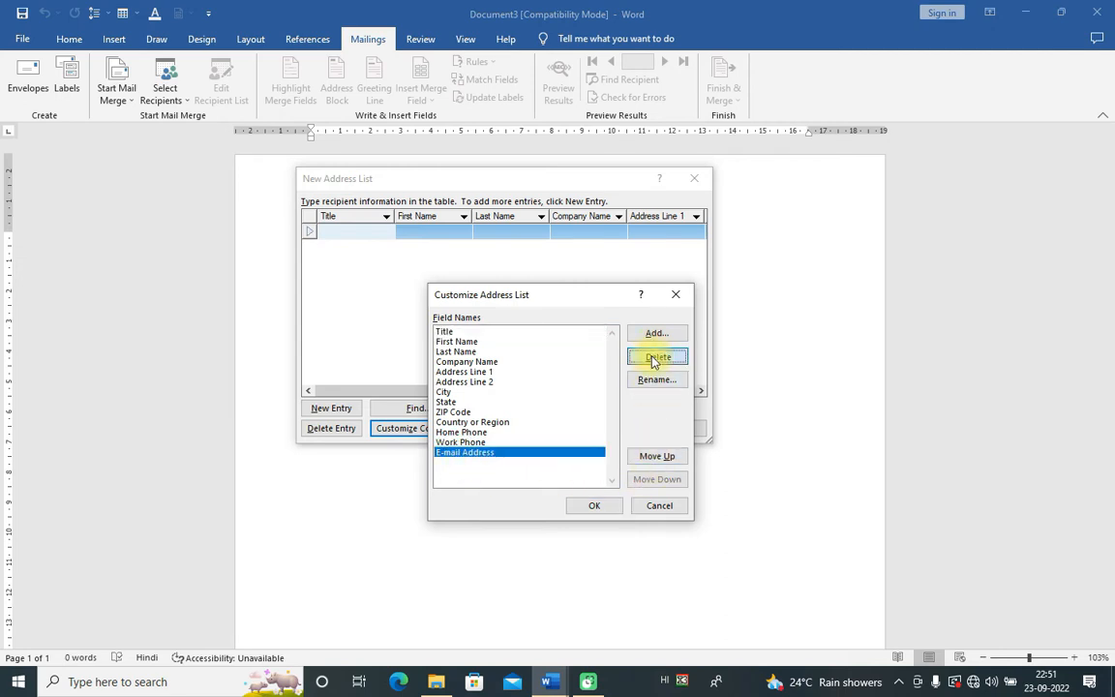
left_click(539, 385)
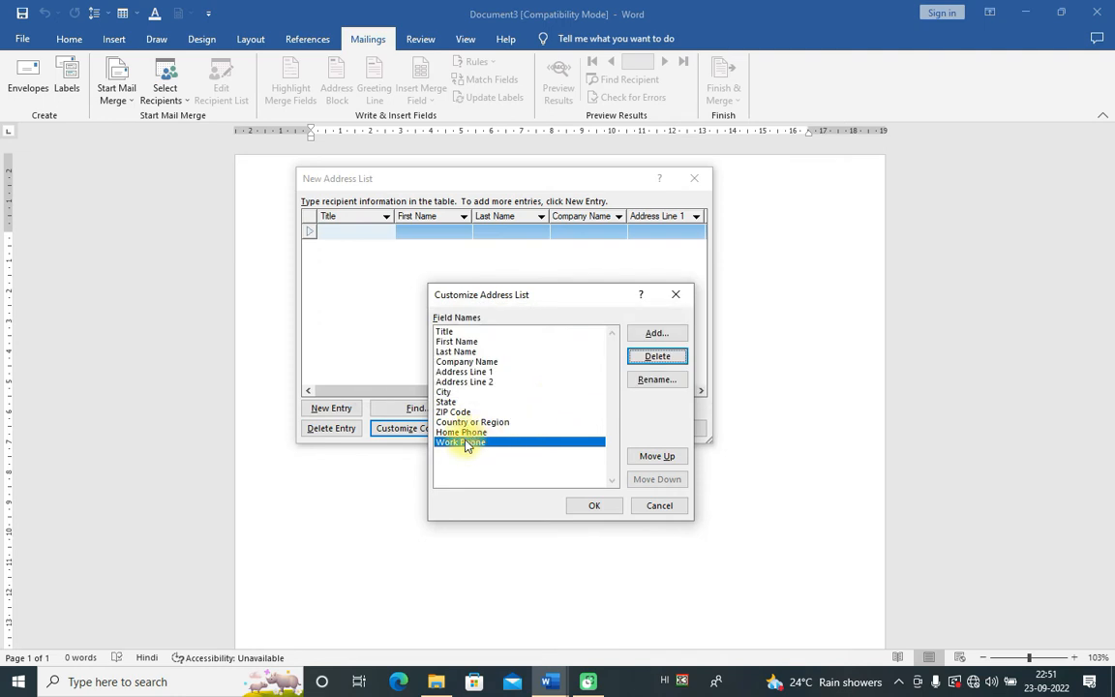
left_click(657, 355)
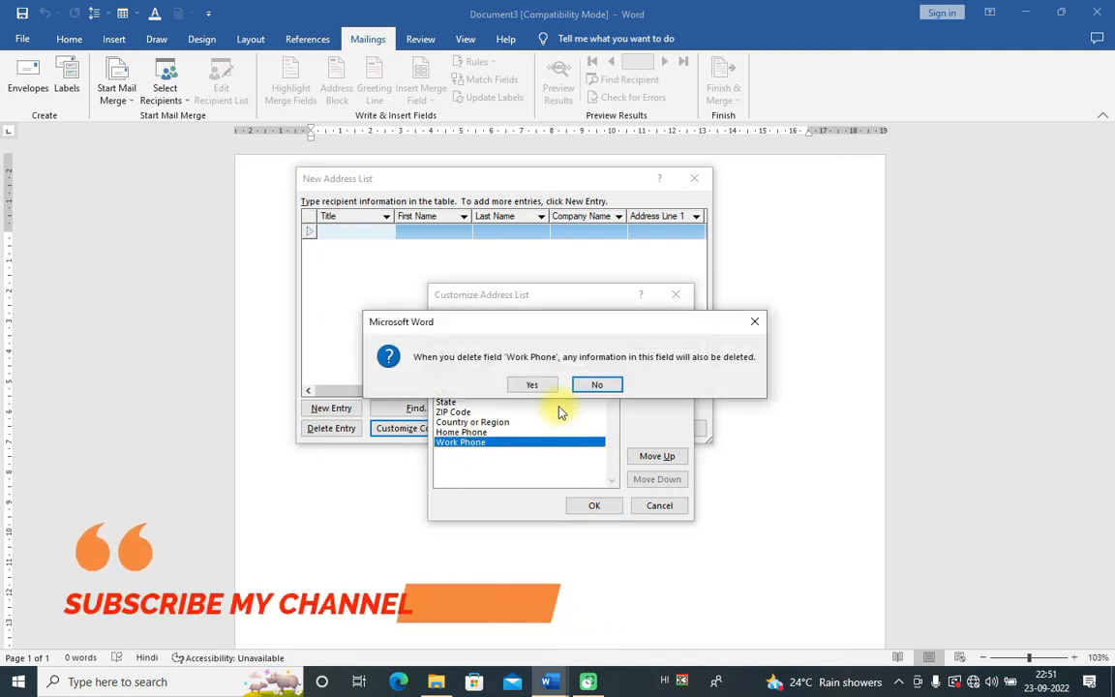
left_click(532, 385)
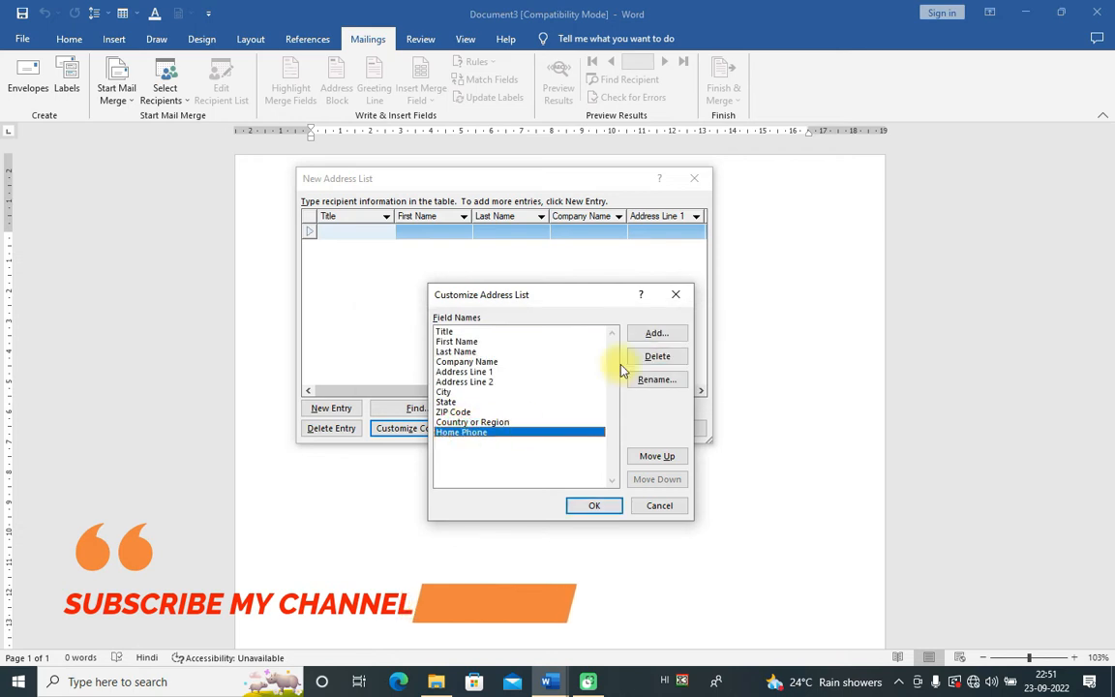
left_click(658, 355)
left_click(528, 385)
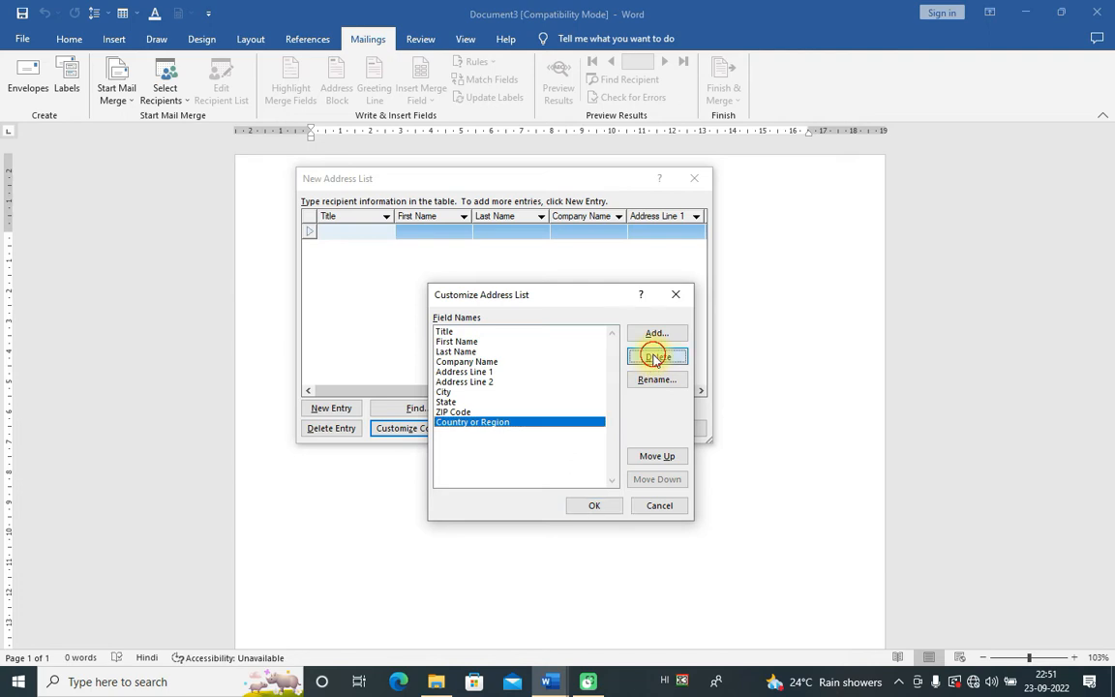
left_click(655, 356)
left_click(531, 384)
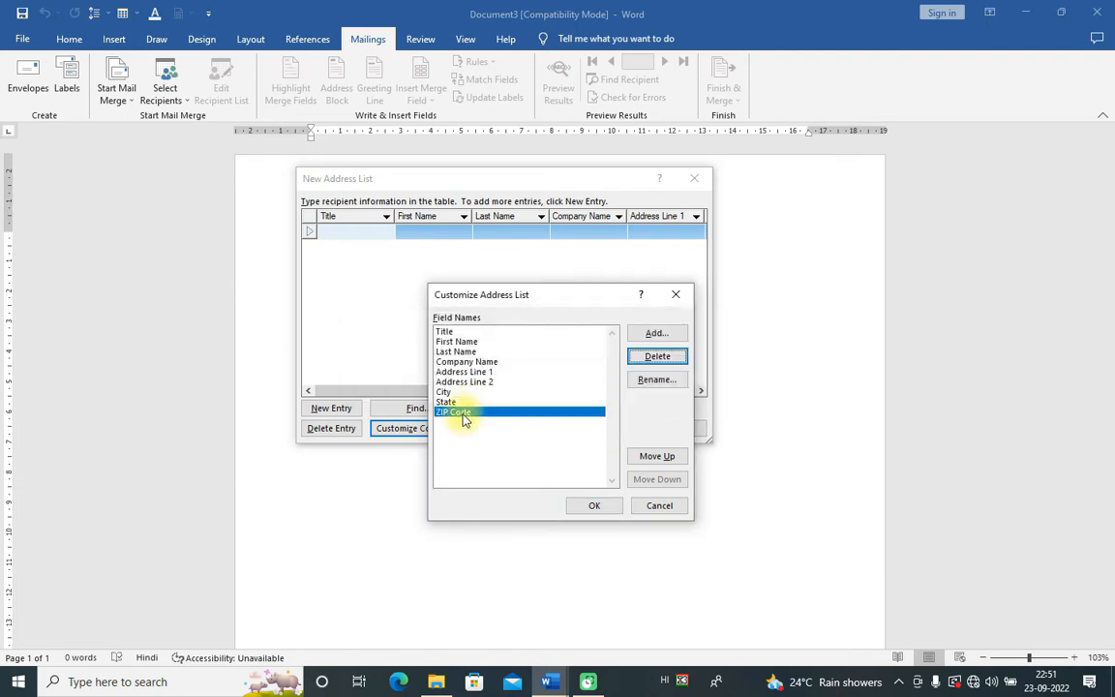
left_click(666, 356)
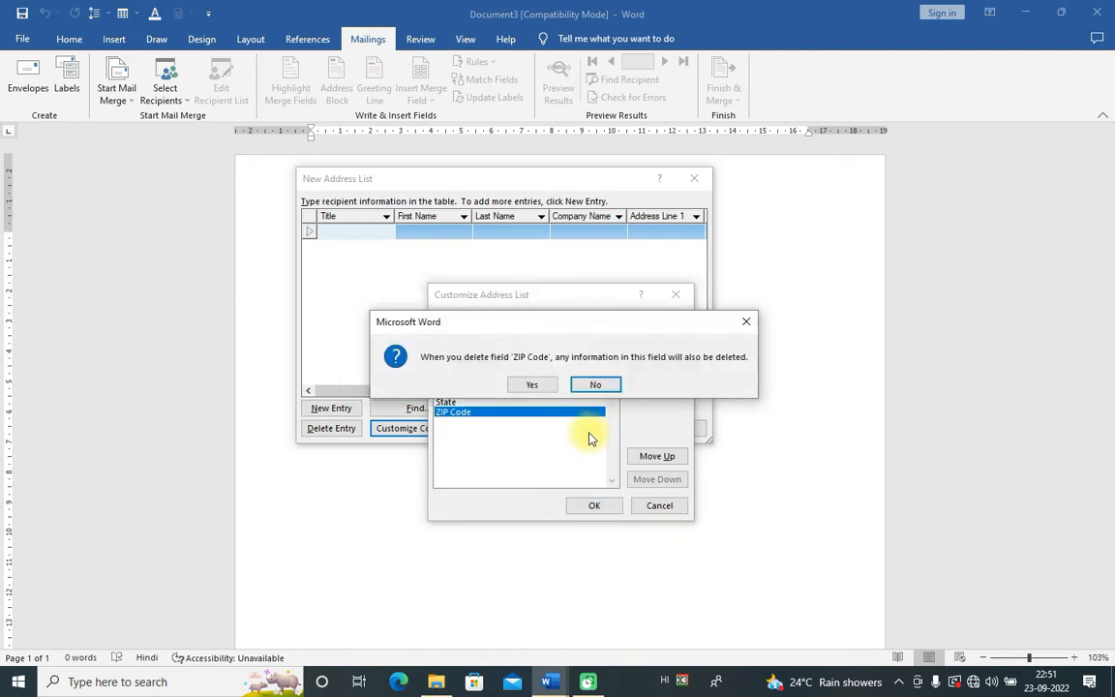
left_click(532, 384)
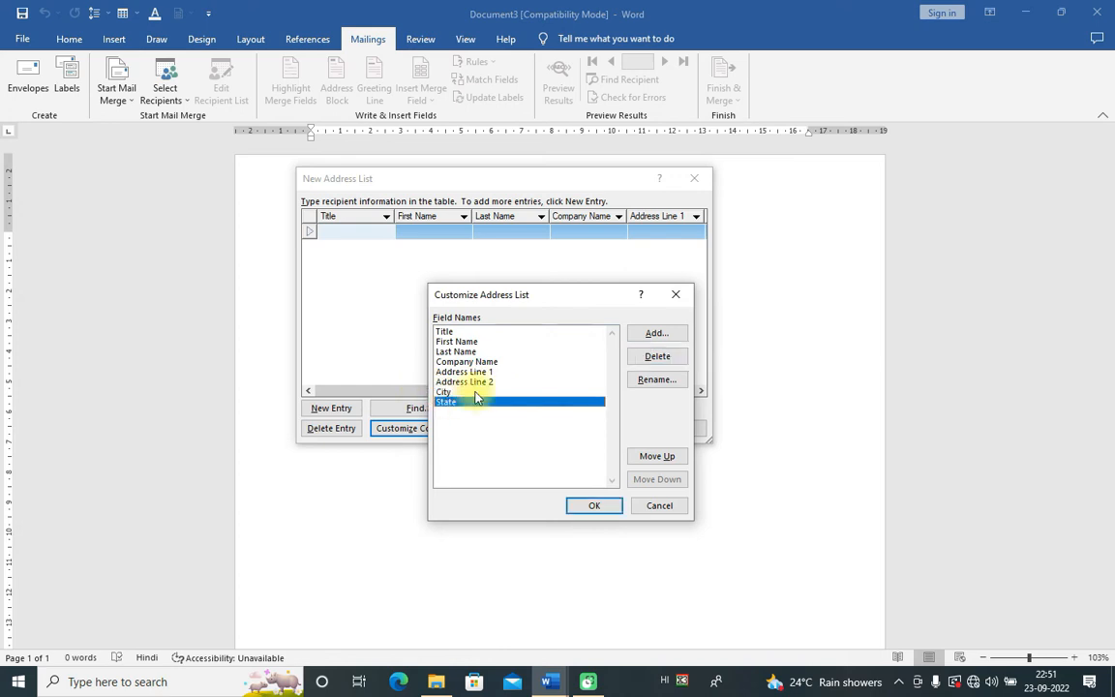
left_click(658, 355)
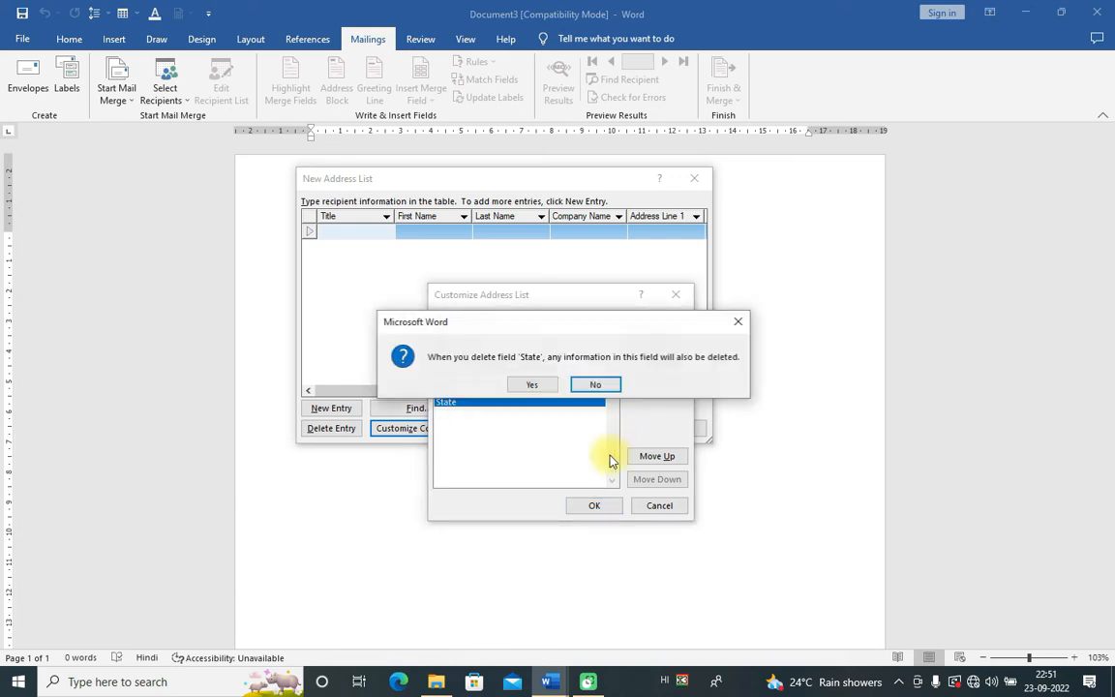
left_click(531, 385)
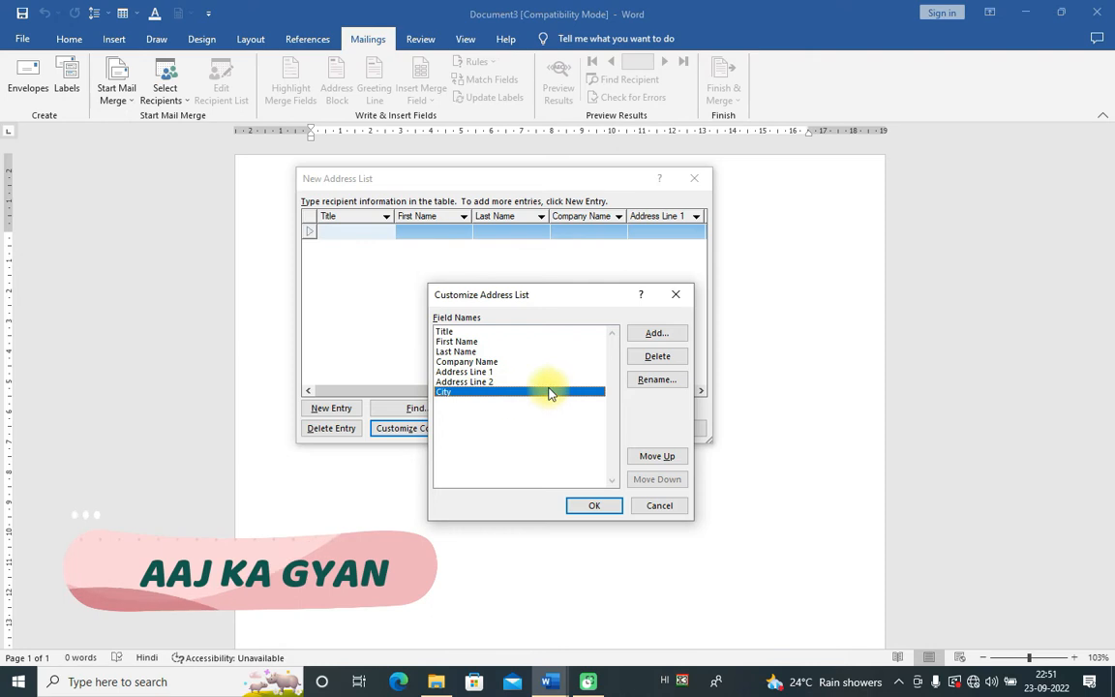
left_click(655, 356)
left_click(526, 386)
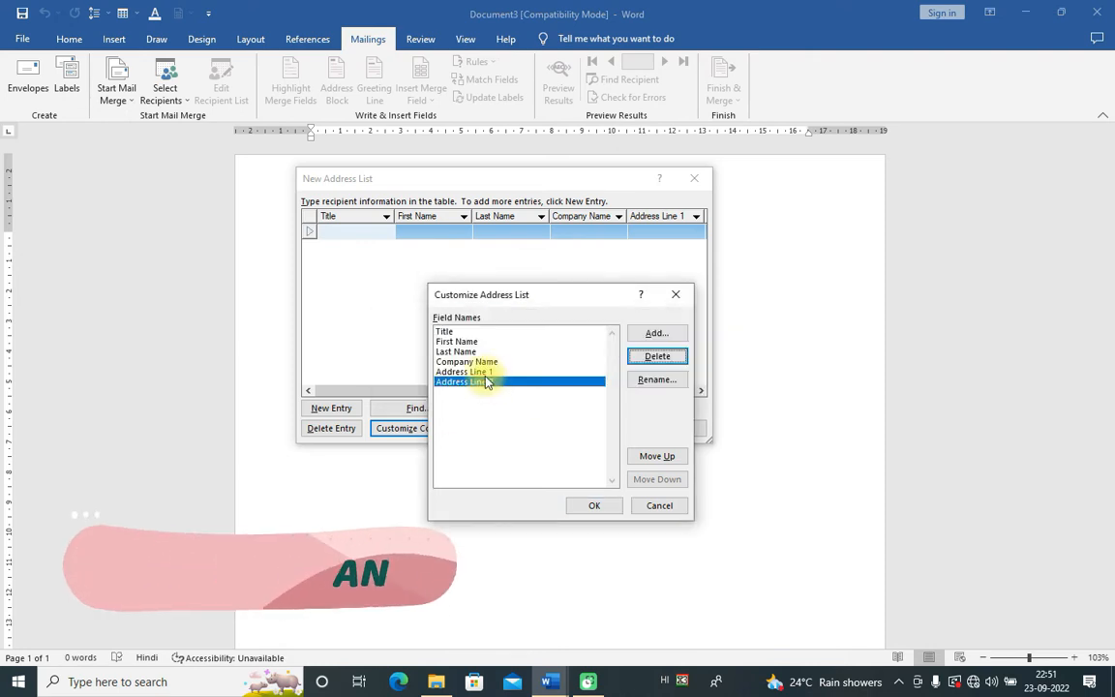
Step: Delete the Address Line 1, Address Line 2, Company Name, Last Name, Title and First Name fields
left_click(658, 356)
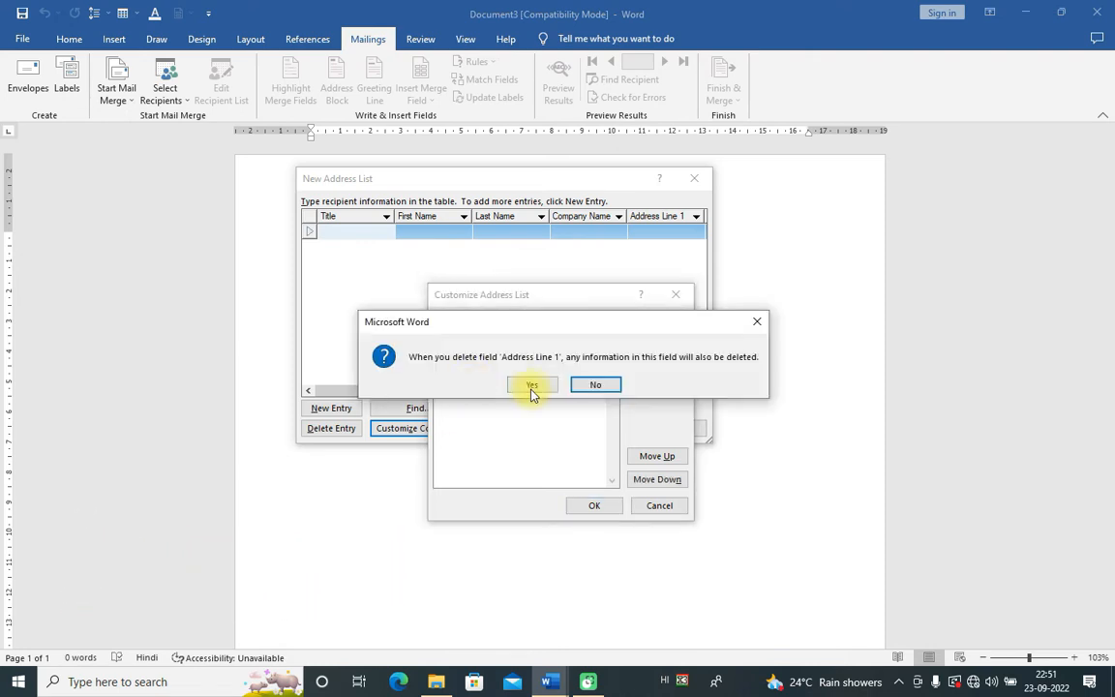
left_click(530, 385)
left_click(658, 357)
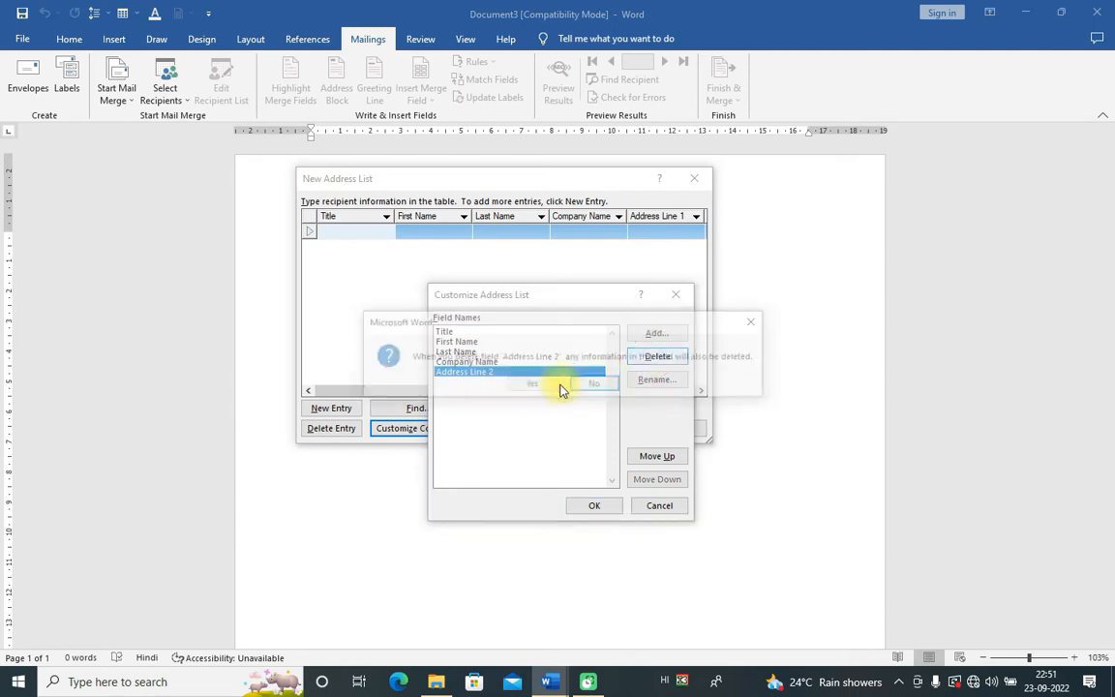
left_click(538, 386)
left_click(654, 358)
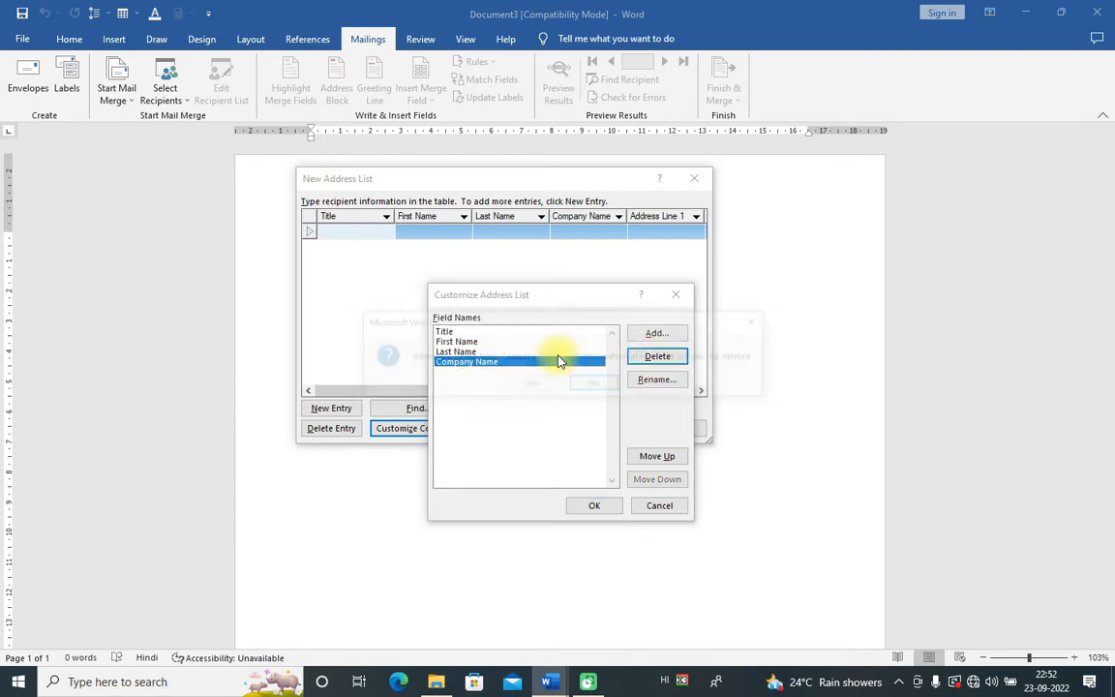
left_click(515, 384)
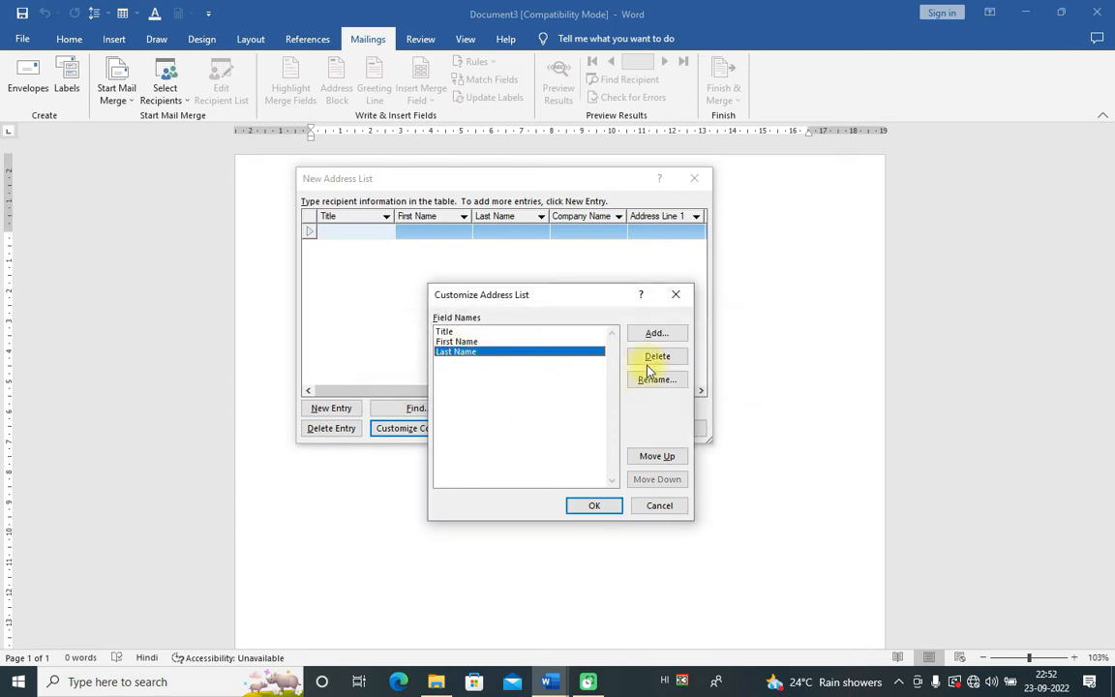
left_click(657, 357)
left_click(531, 384)
left_click(455, 332)
left_click(658, 356)
left_click(530, 383)
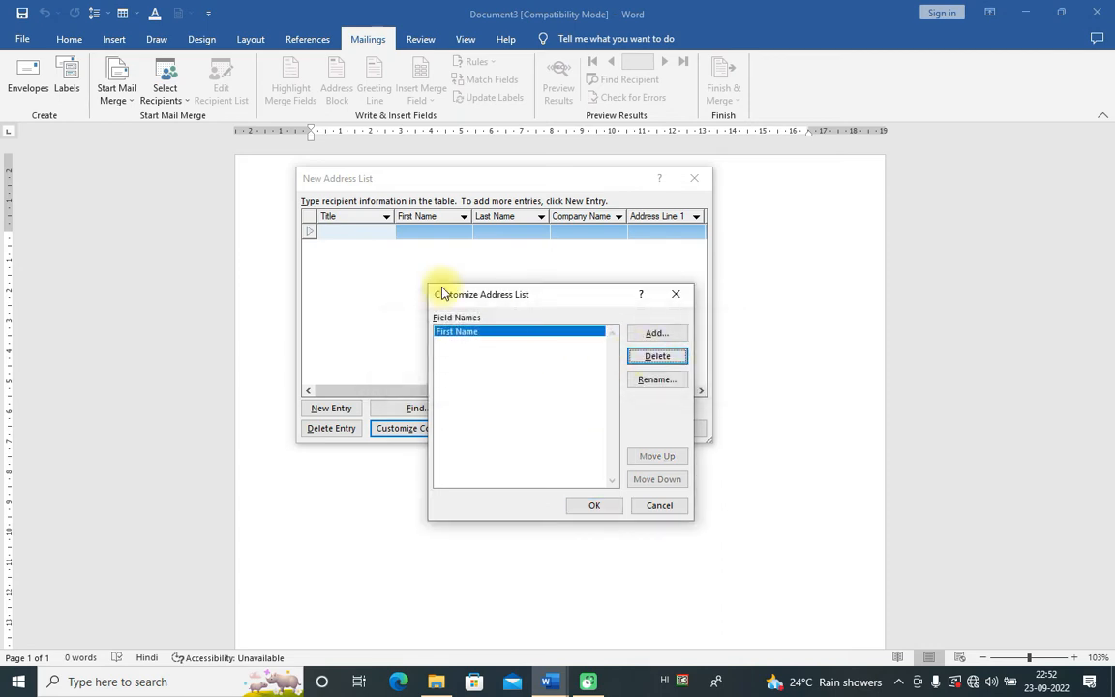
left_click(474, 333)
left_click(659, 358)
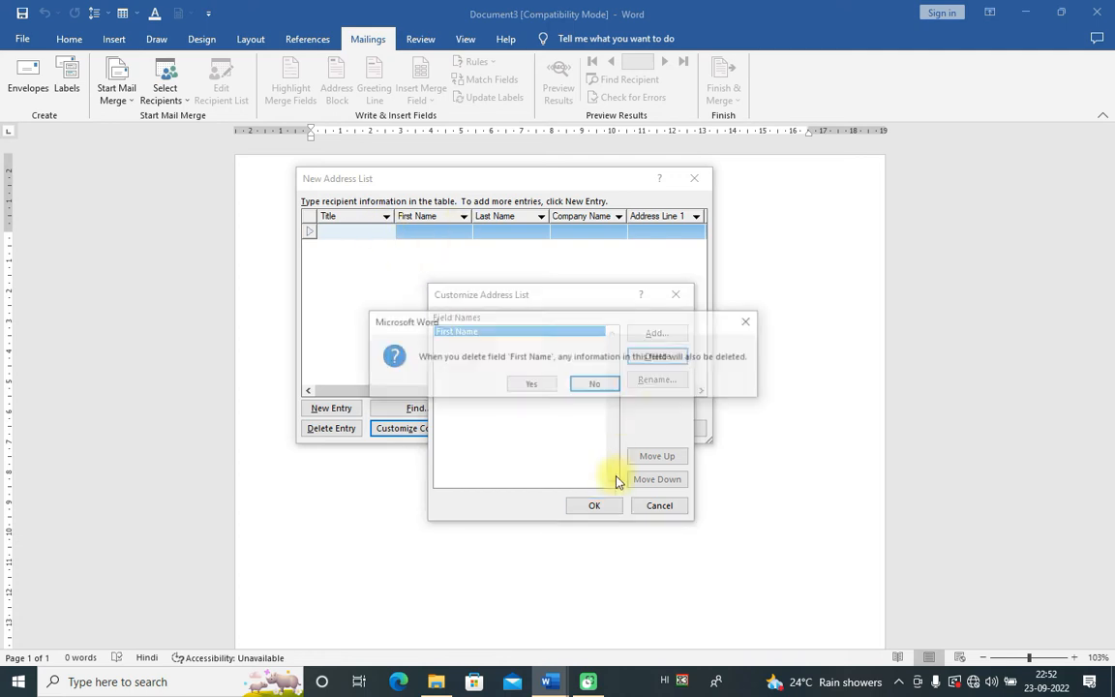
left_click(531, 387)
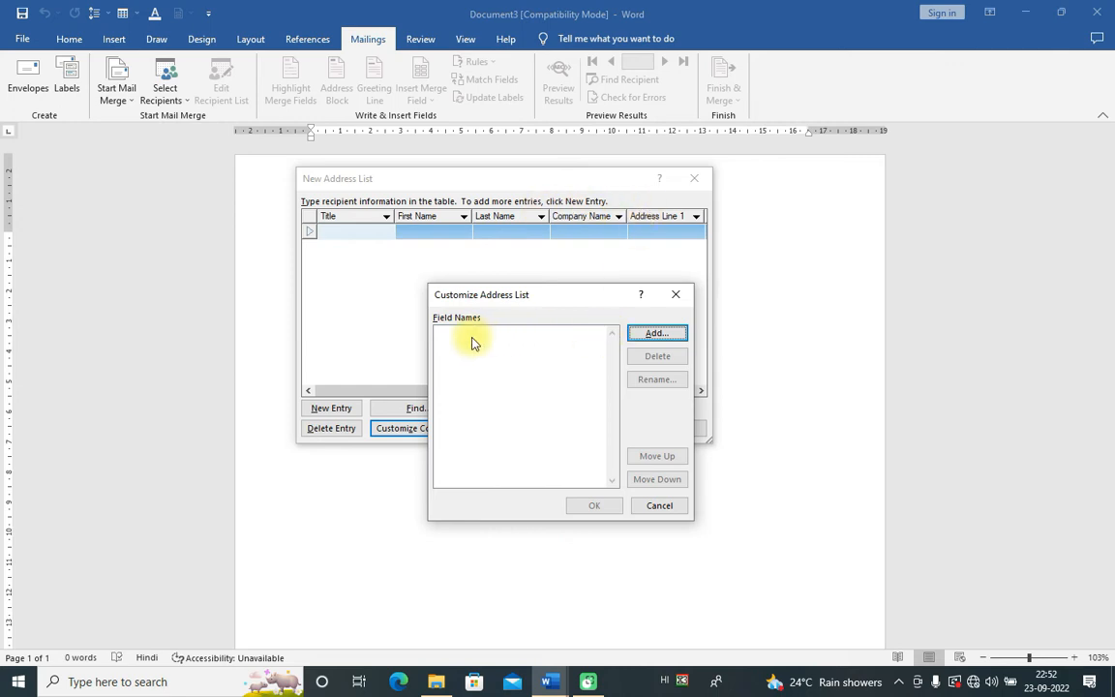
Step: Add the first Hindi field name to the address list
left_click(654, 335)
left_click_drag(550, 288, 596, 362)
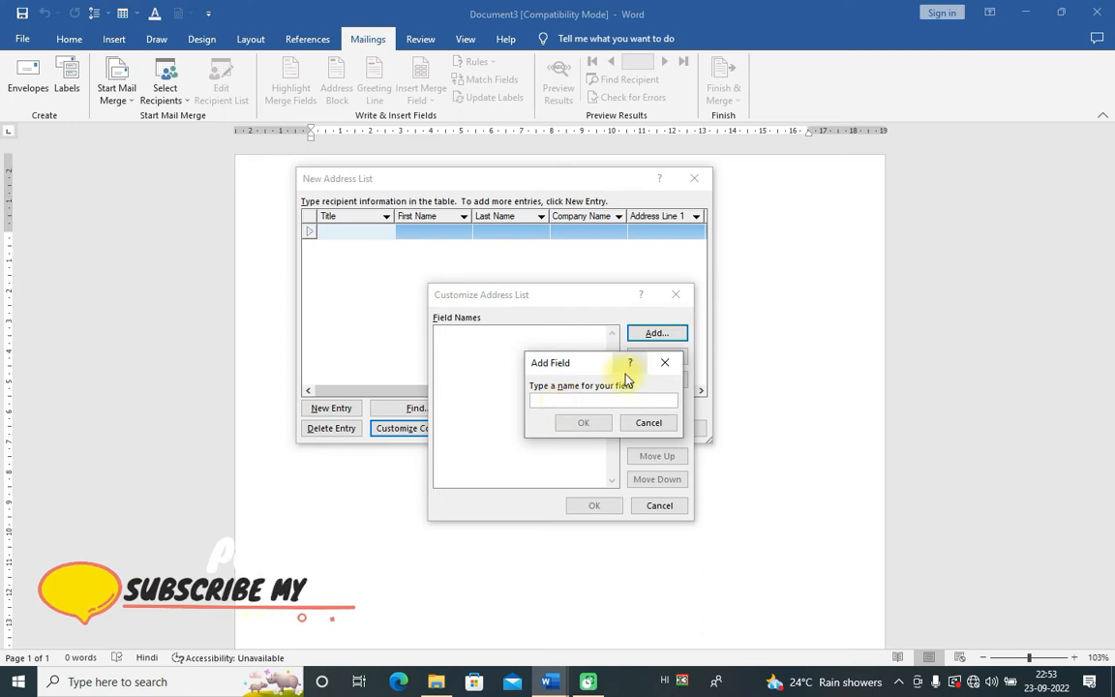
type("ब")
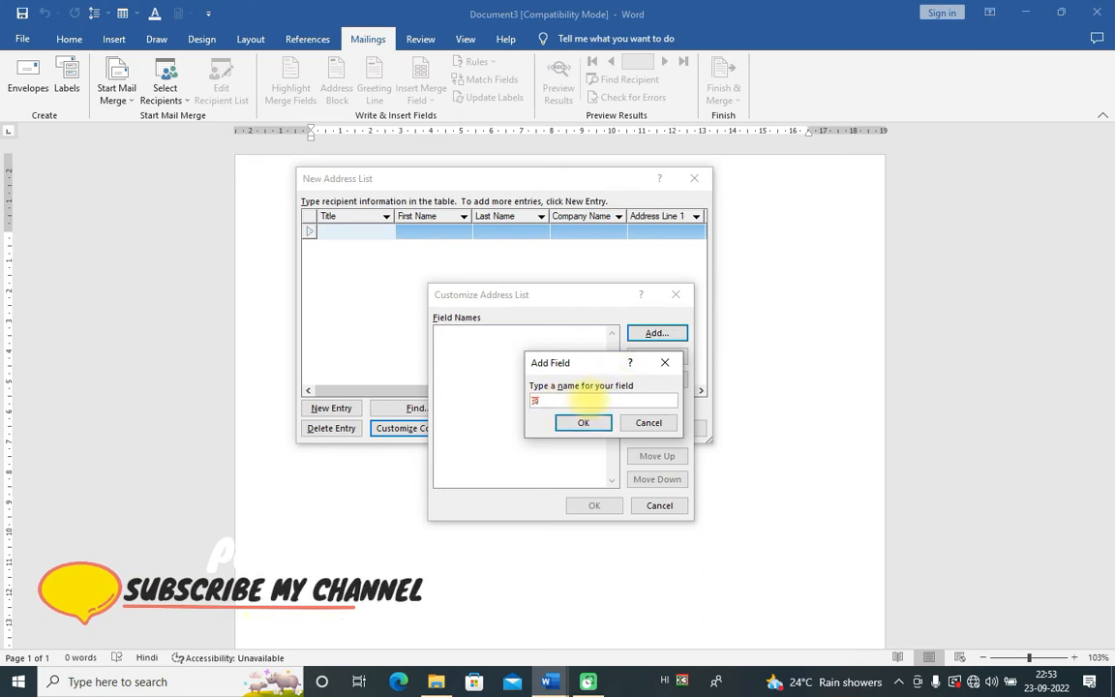
key("BackSpace")
type("बिल")
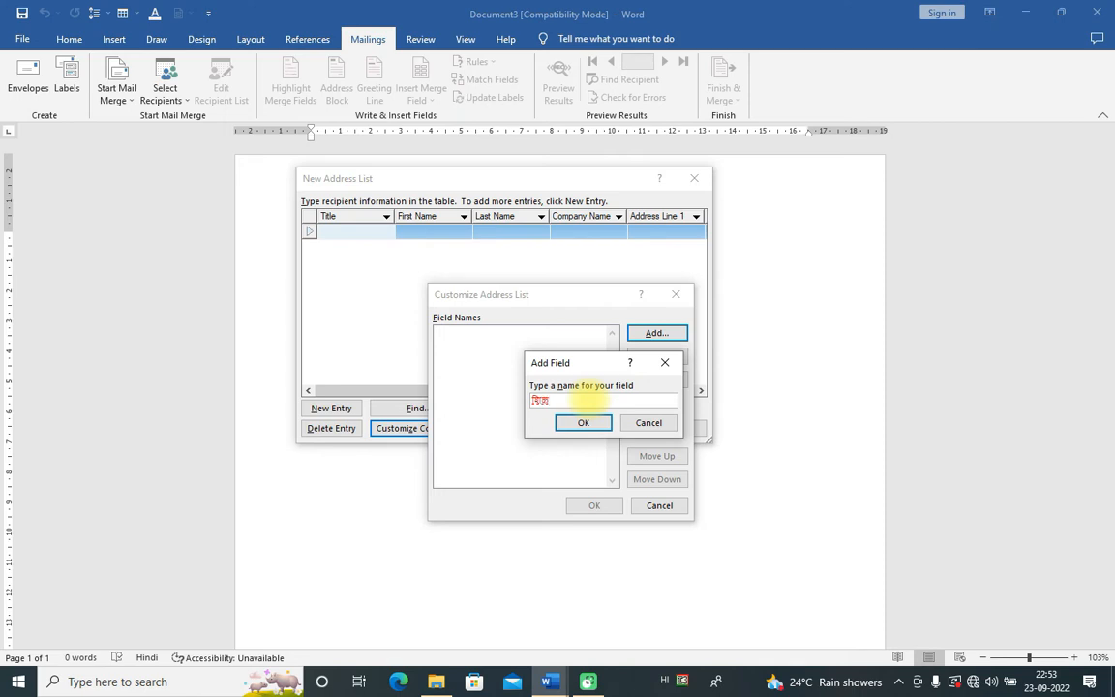
key("BackSpace")
key("BackSpace")
type("लड़के")
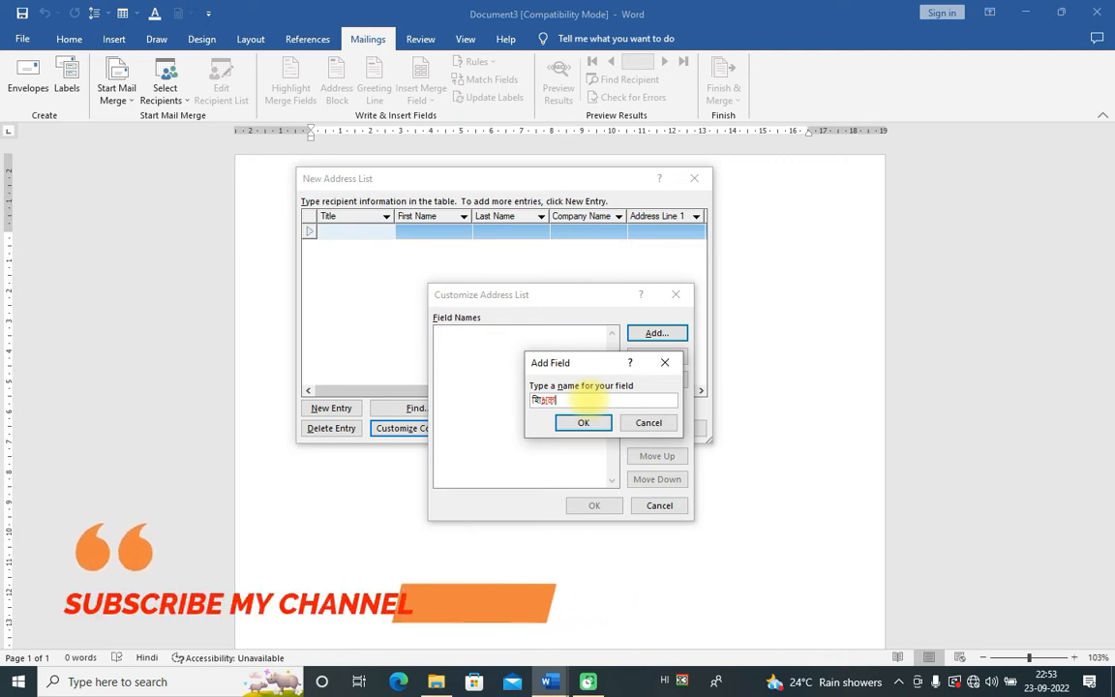
left_click(586, 423)
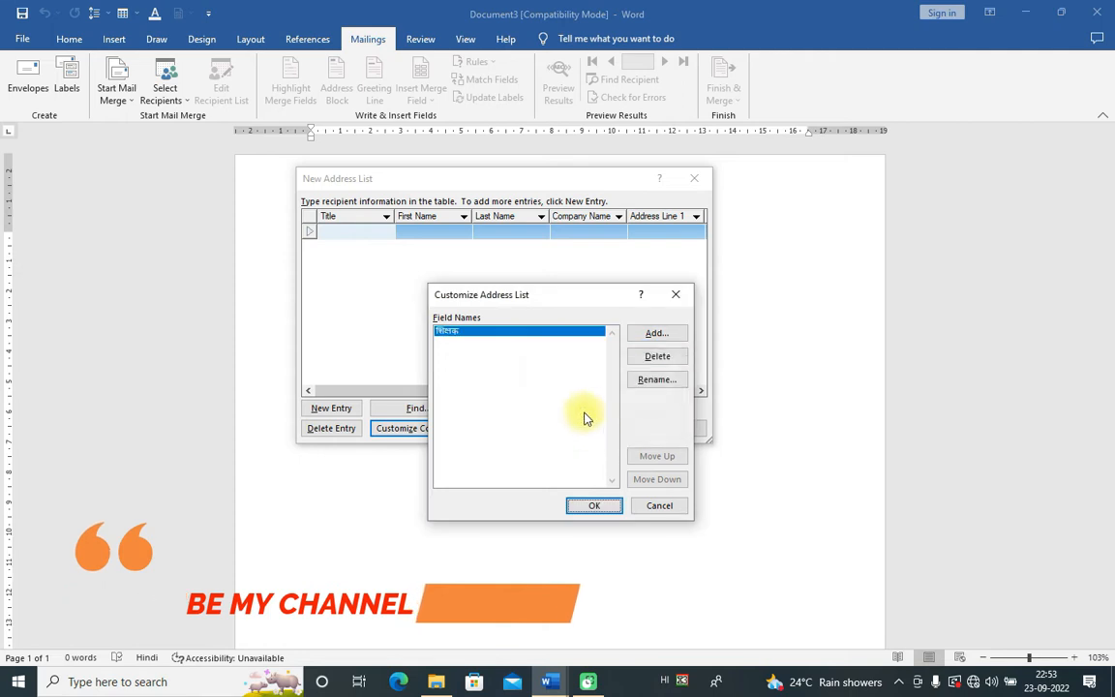
Step: Add the Hindi fields स्थान and जिला
left_click(655, 333)
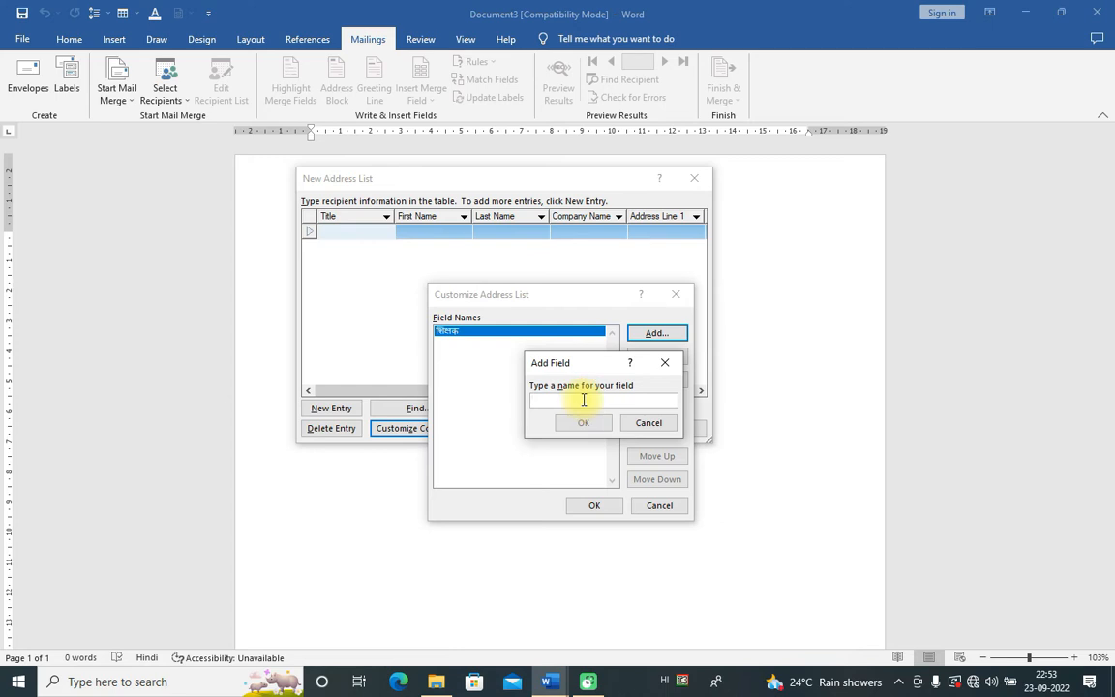
type("छ")
key("BackSpace")
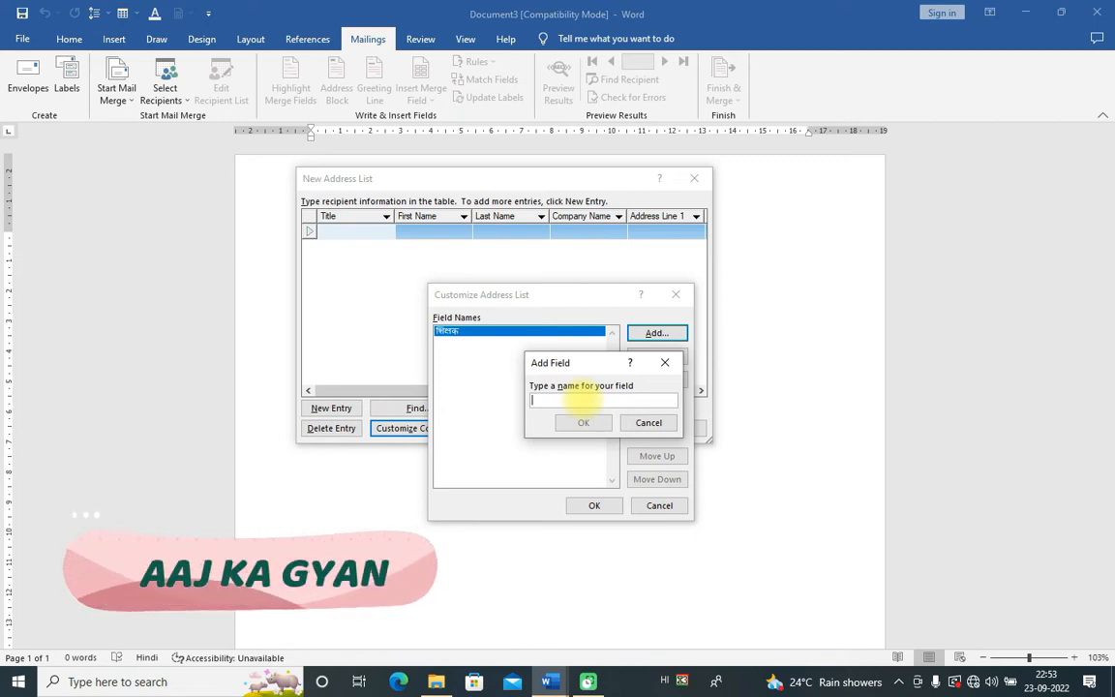
type("स्थान")
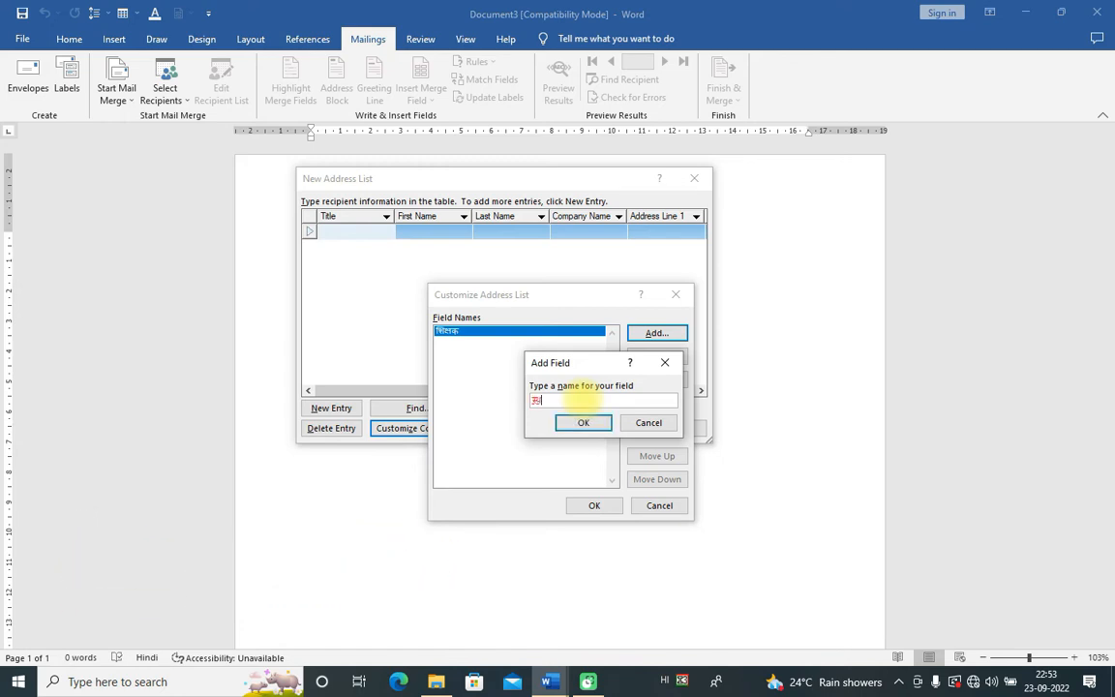
key("Return")
left_click(584, 423)
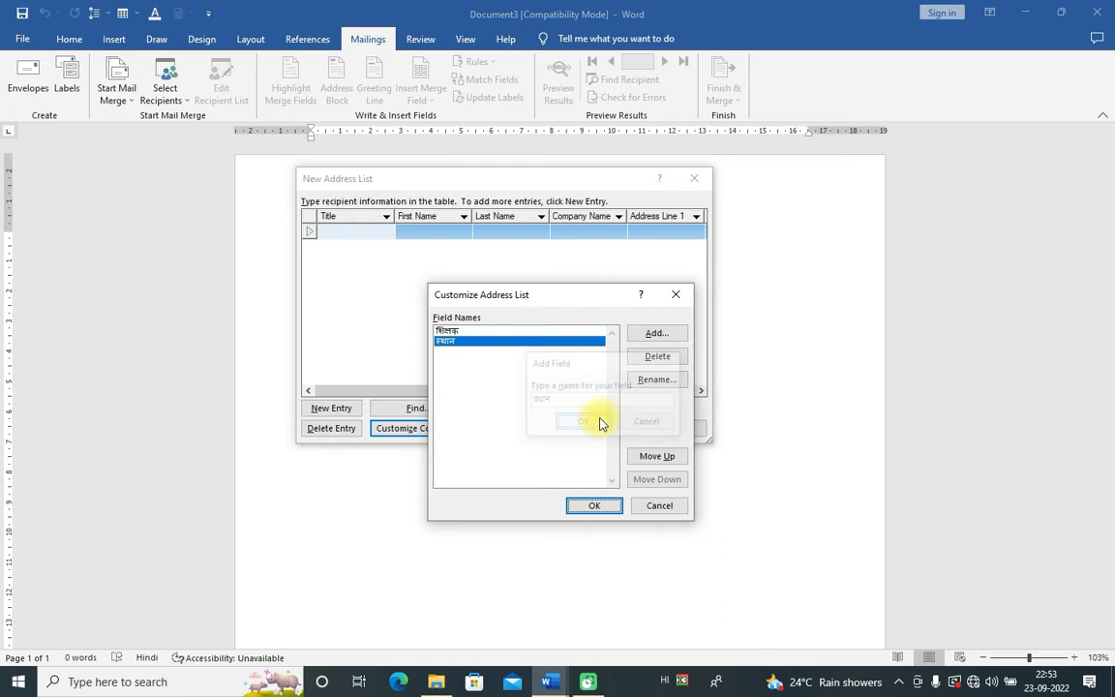
left_click(654, 333)
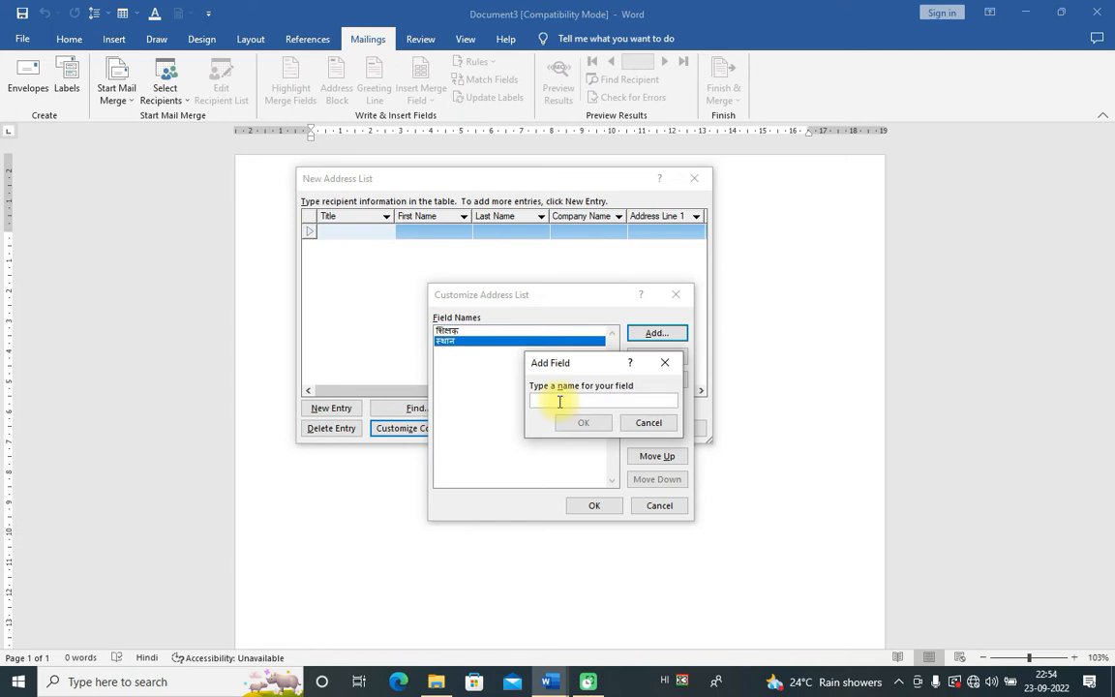
left_click(648, 424)
left_click(654, 335)
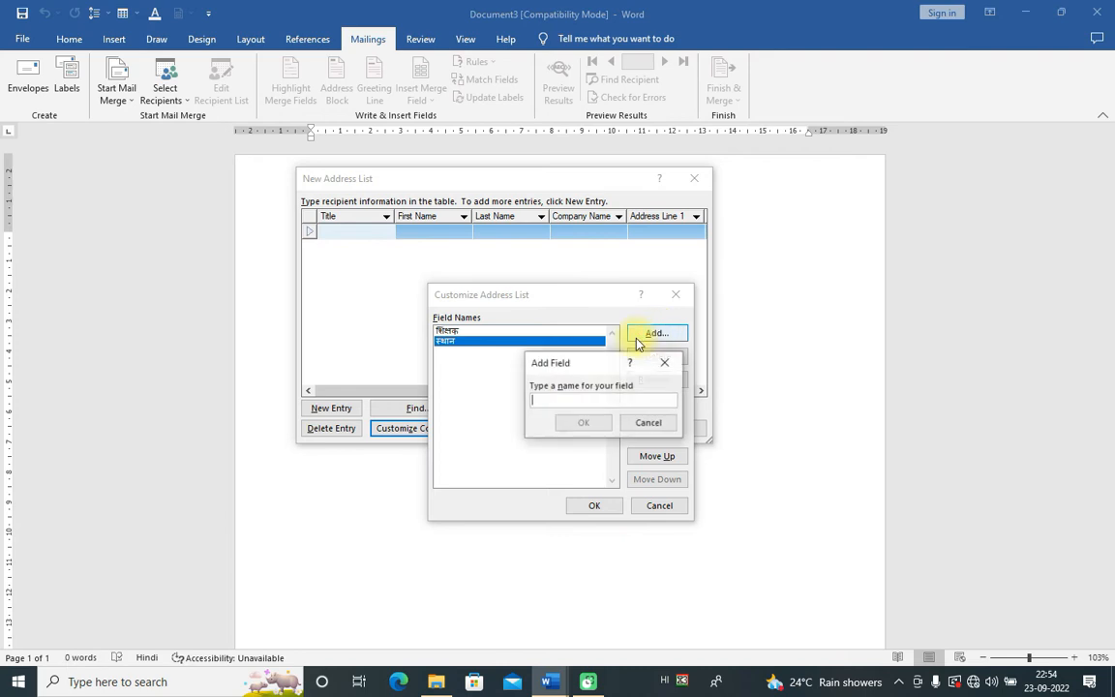
type("जि")
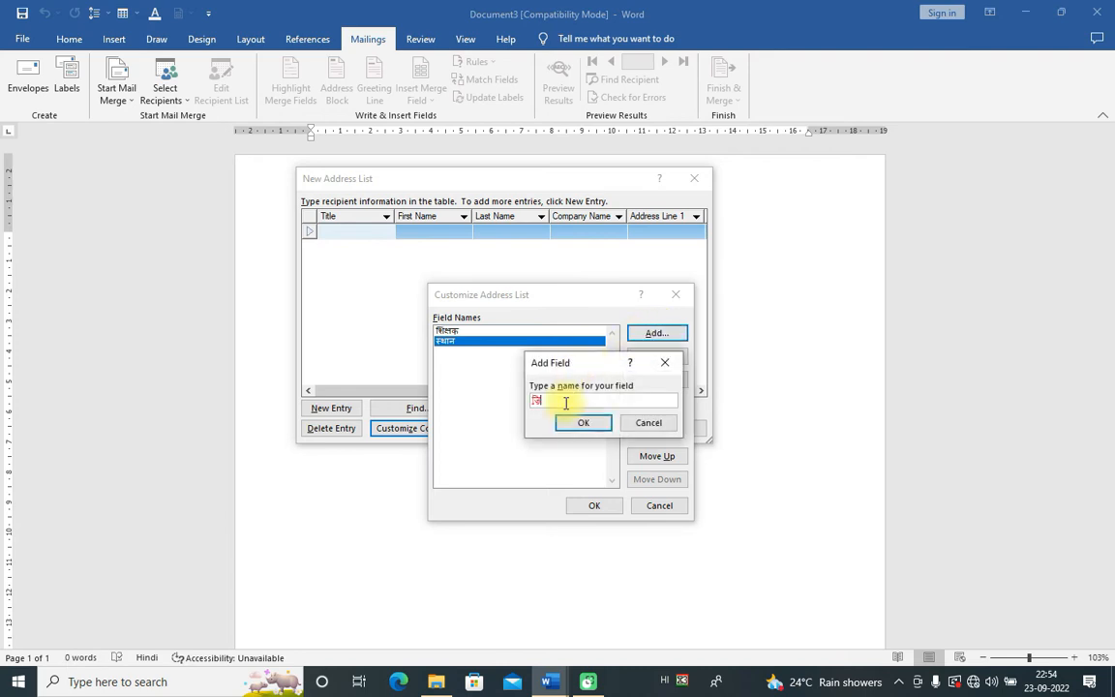
type("ला")
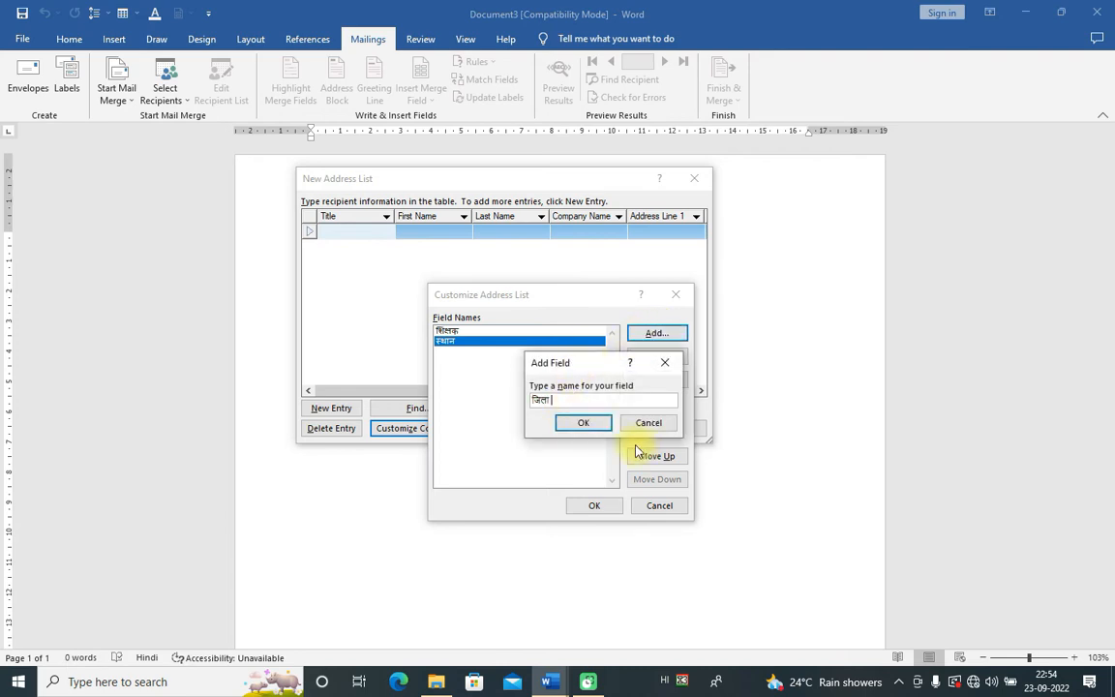
left_click(588, 423)
Step: Add the fourth Hindi field and the field खुलने का समय
left_click(657, 334)
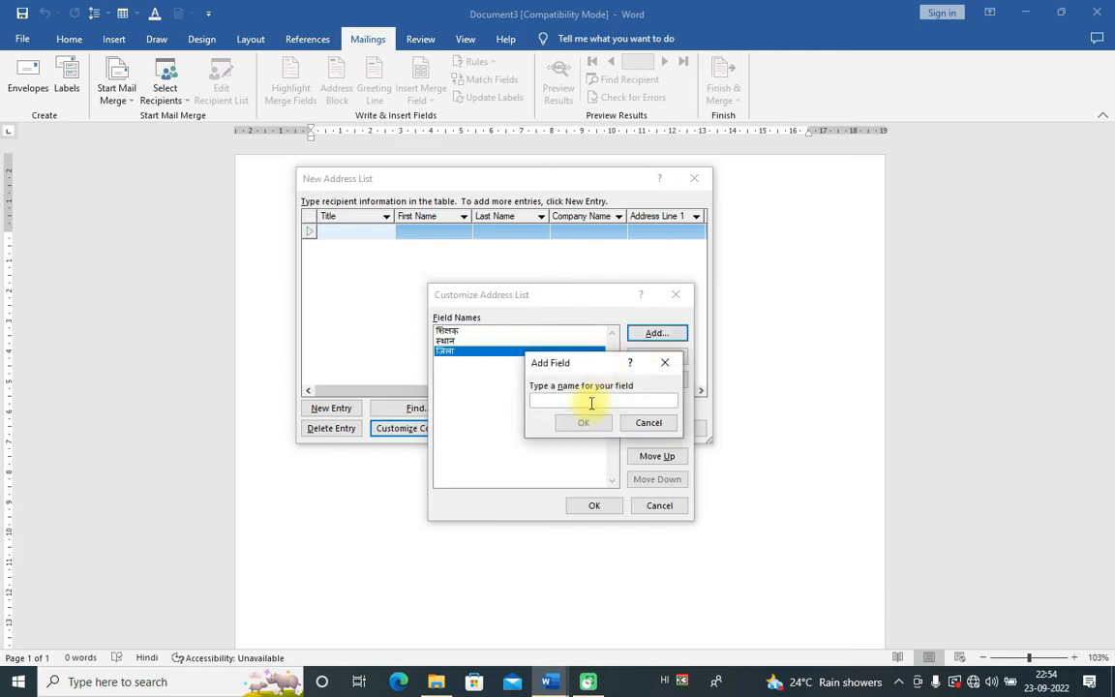
type("र")
key("BackSpace")
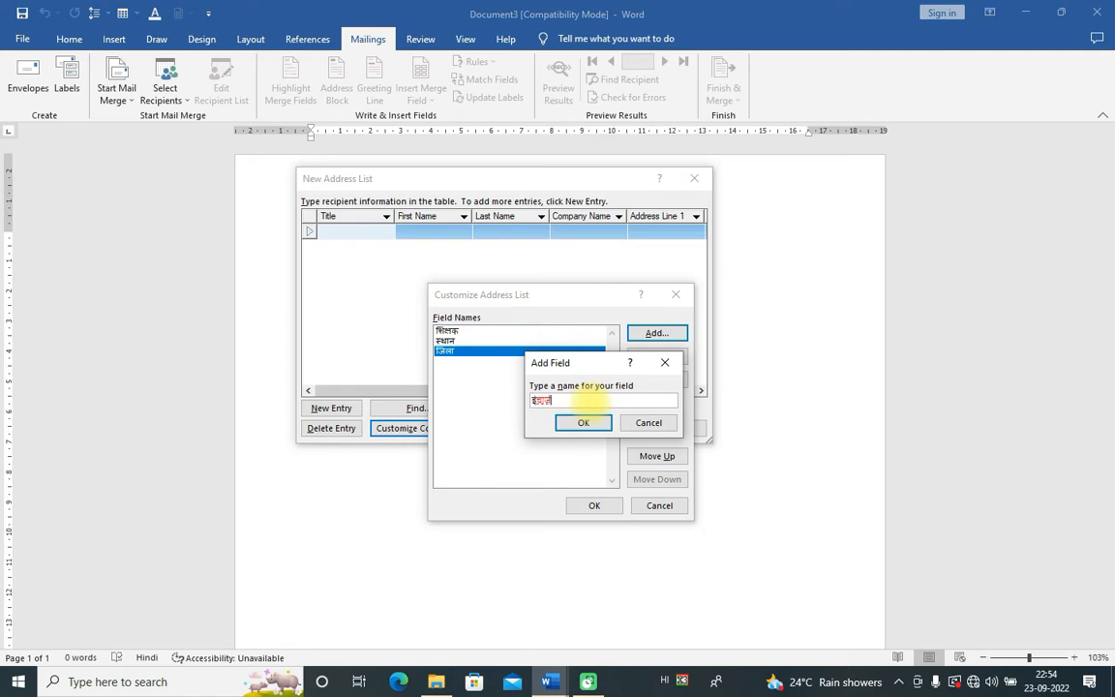
left_click(604, 423)
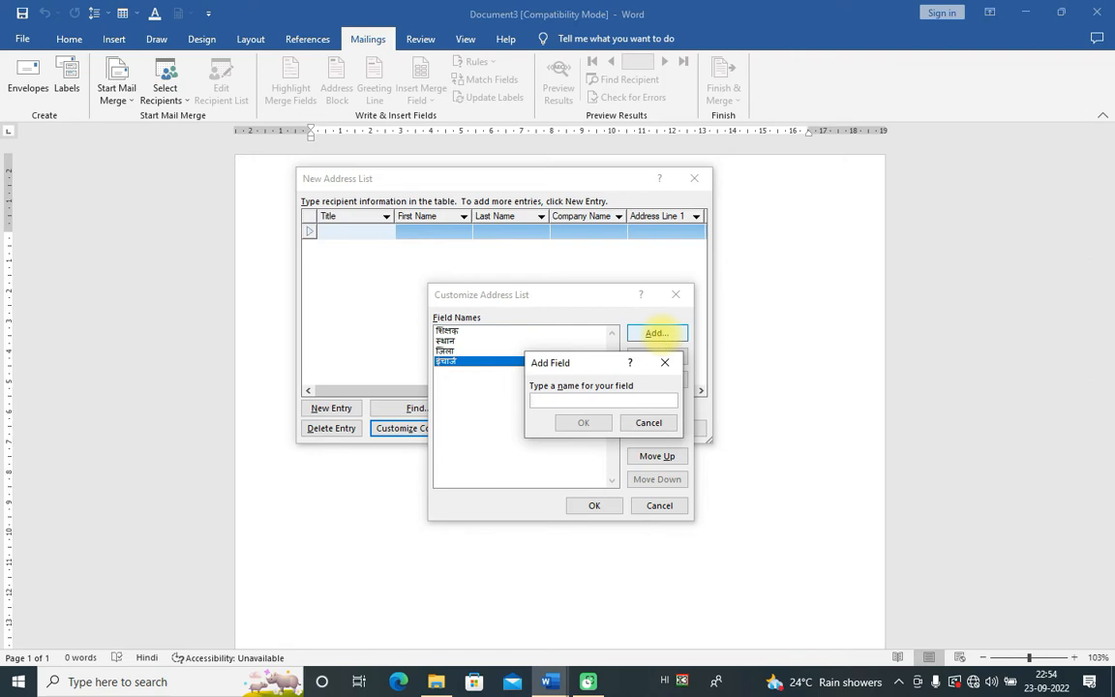
type("ज")
type("ने")
type("का समय")
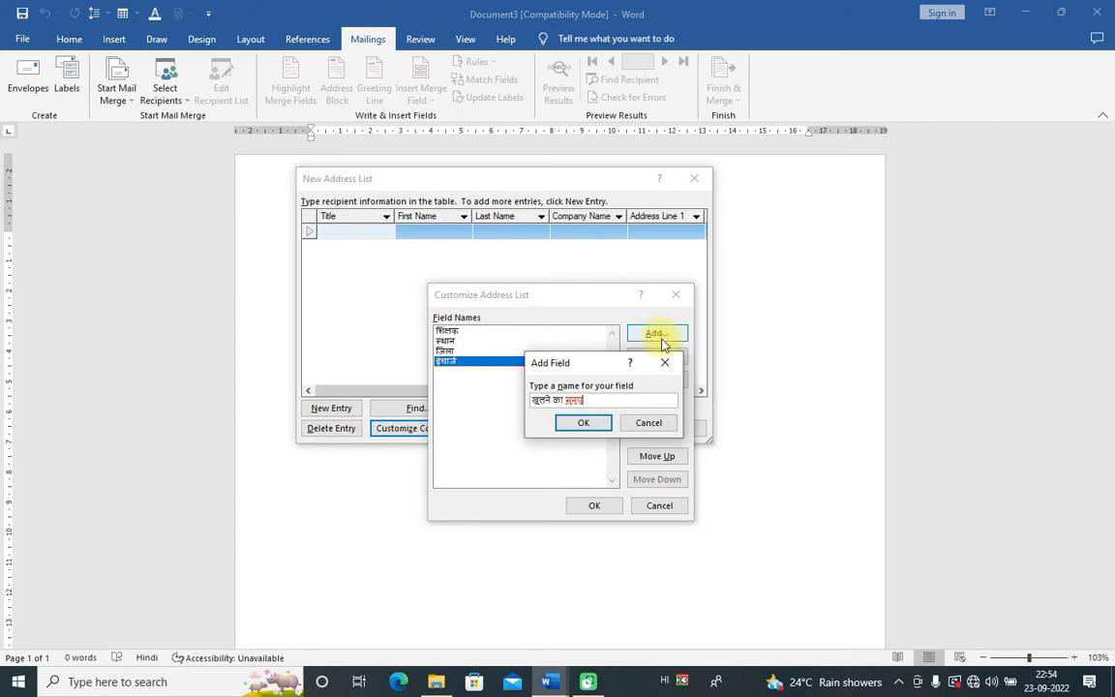
left_click(581, 424)
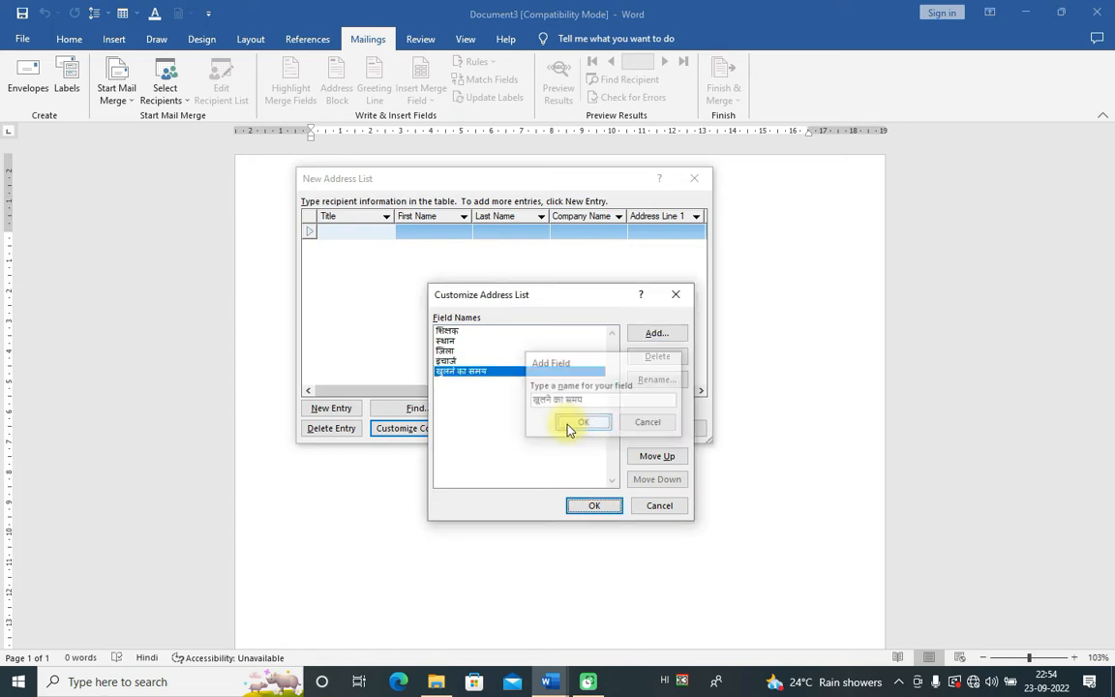
Step: Add the field संपर्क नम्बर
left_click(658, 334)
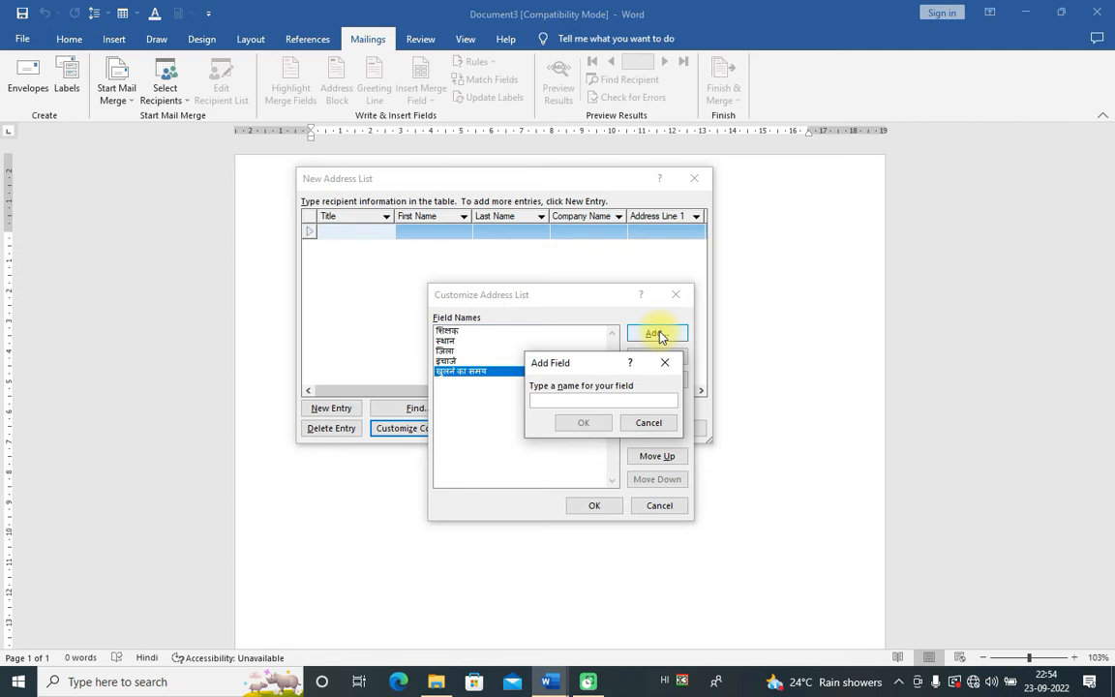
type("ज")
type("ंपर्क")
key("Return")
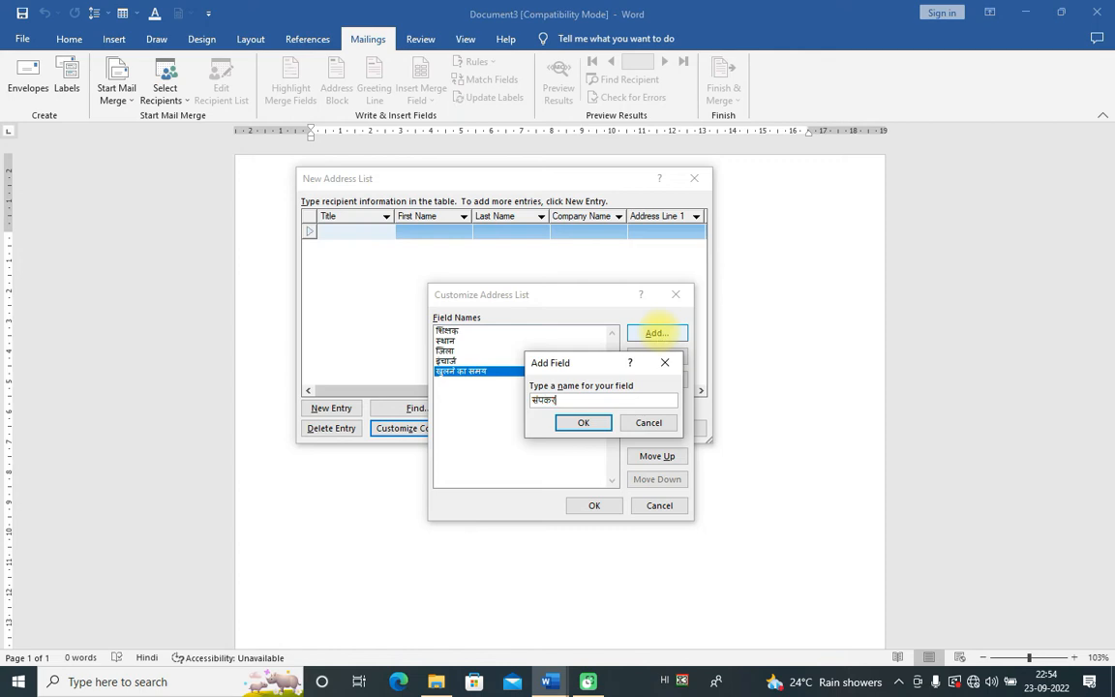
type(":")
key("BackSpace")
key("BackSpace")
key("BackSpace")
key("BackSpace")
key("BackSpace")
key("BackSpace")
key("BackSpace")
type("ज")
type("ंपर्क नम्बर")
left_click(588, 425)
Step: Add the fields बन्द दिनांक, स्कूल and प्रदेश
left_click(652, 337)
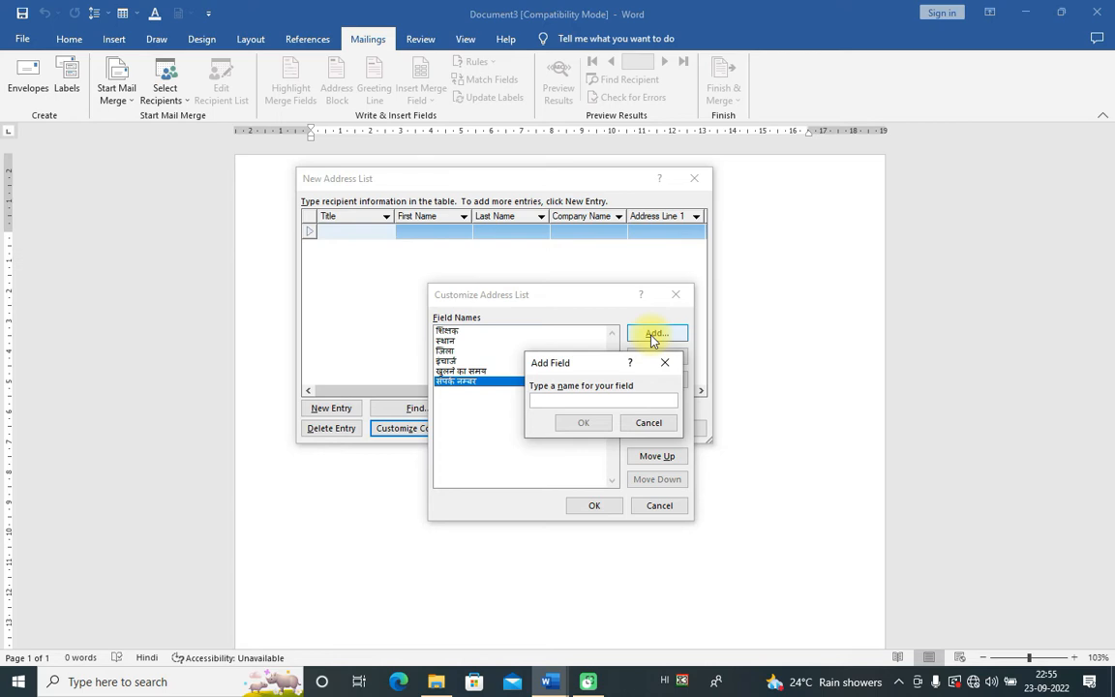
type("अ")
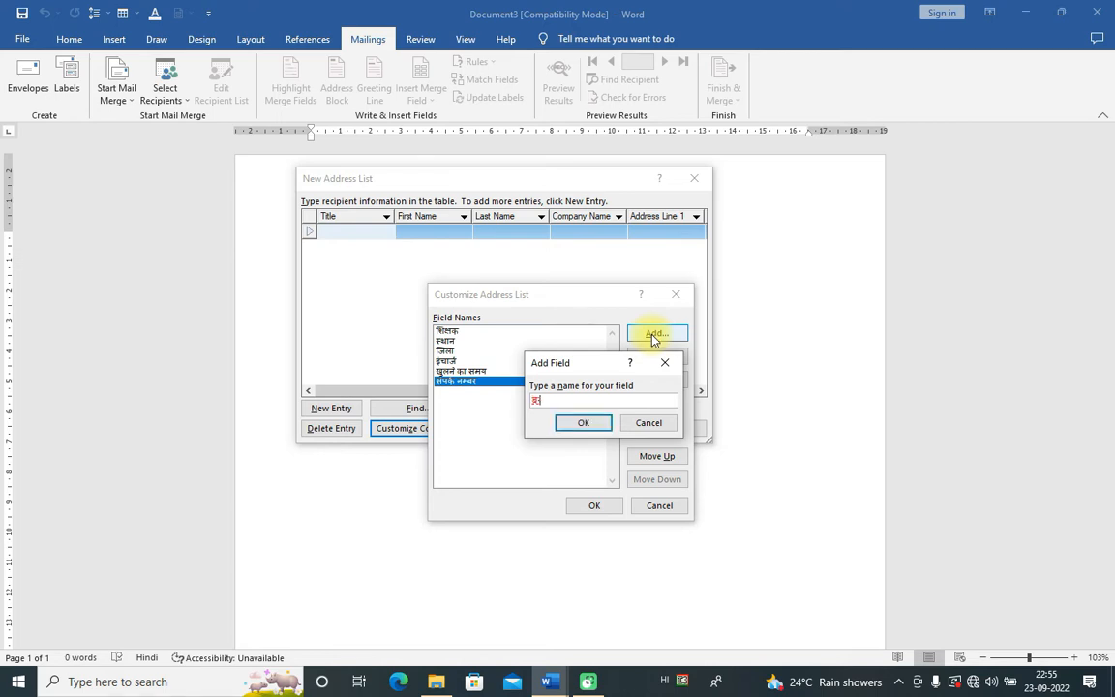
type("न")
type("ांक")
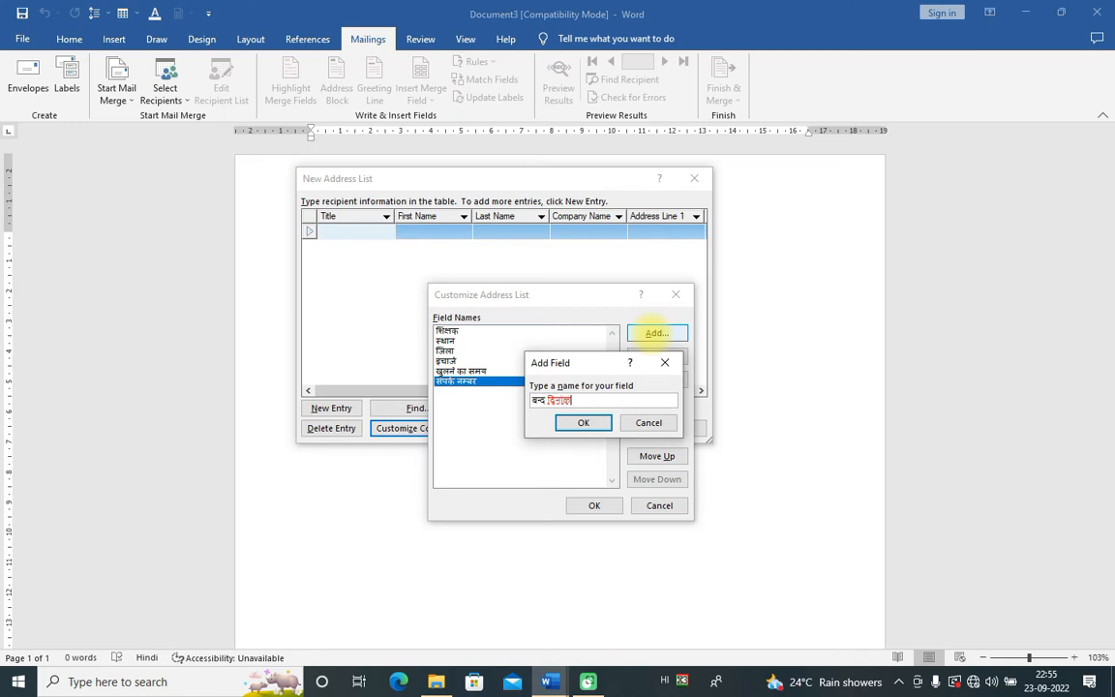
left_click(589, 424)
left_click(656, 332)
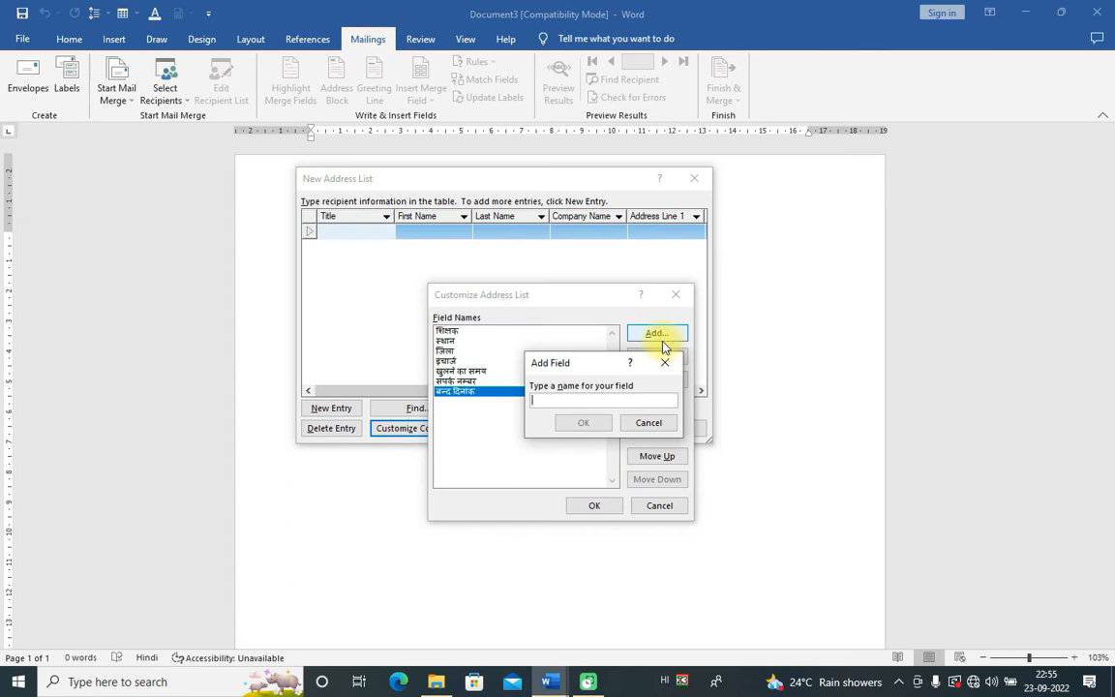
type("स्कूल")
key("Return")
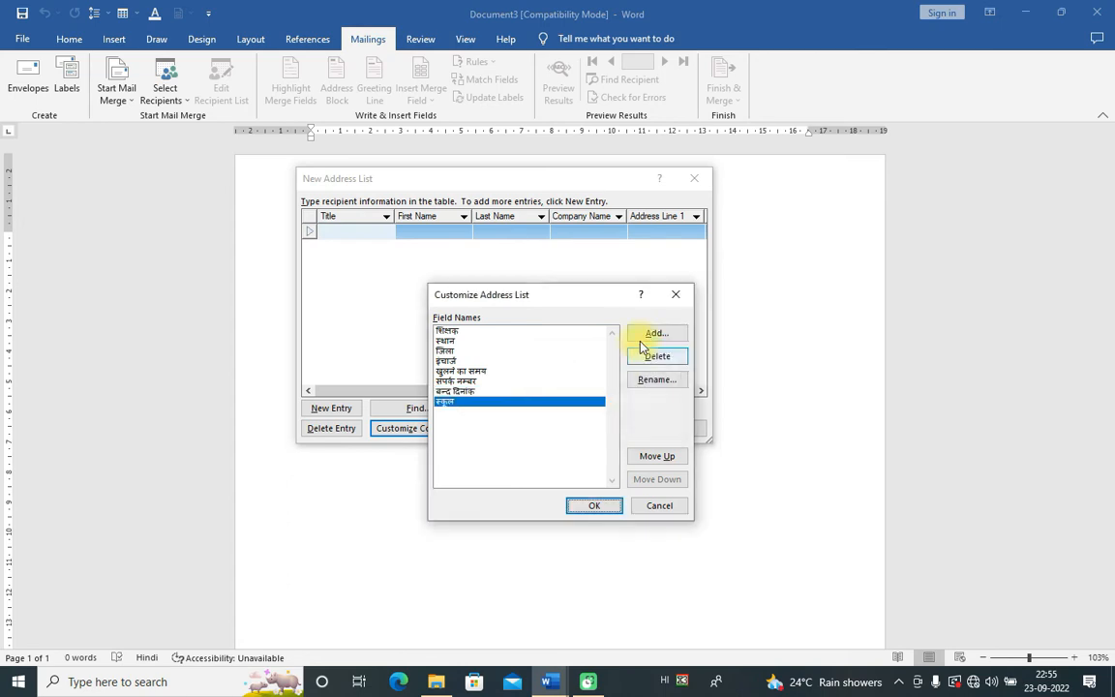
left_click(655, 334)
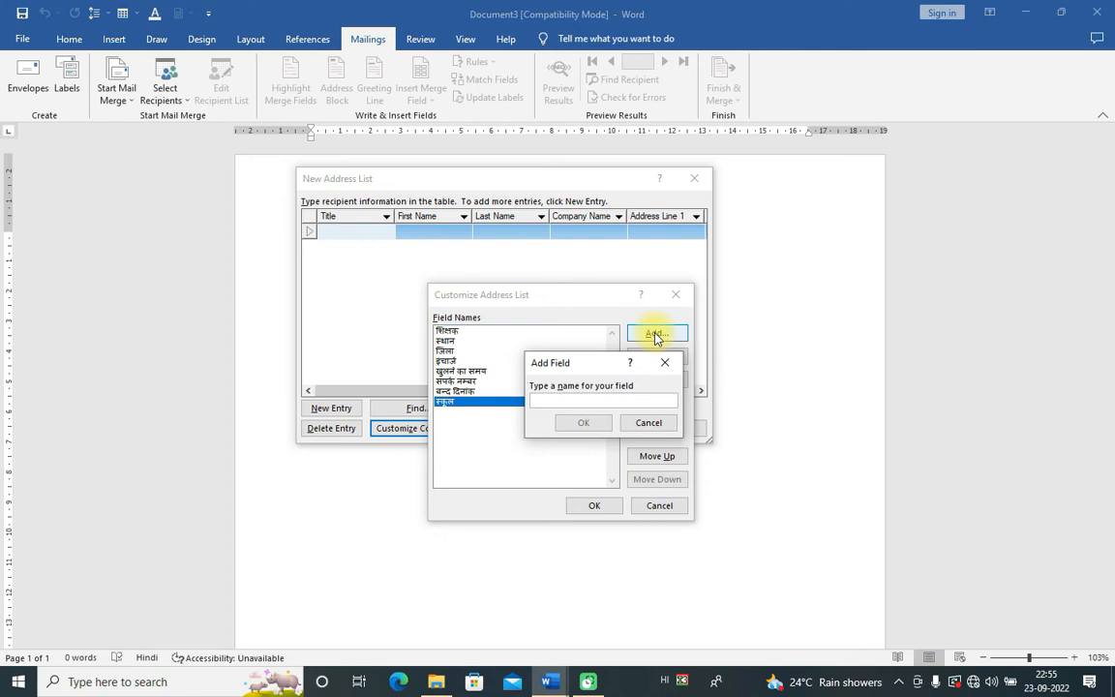
type("प्रदेश")
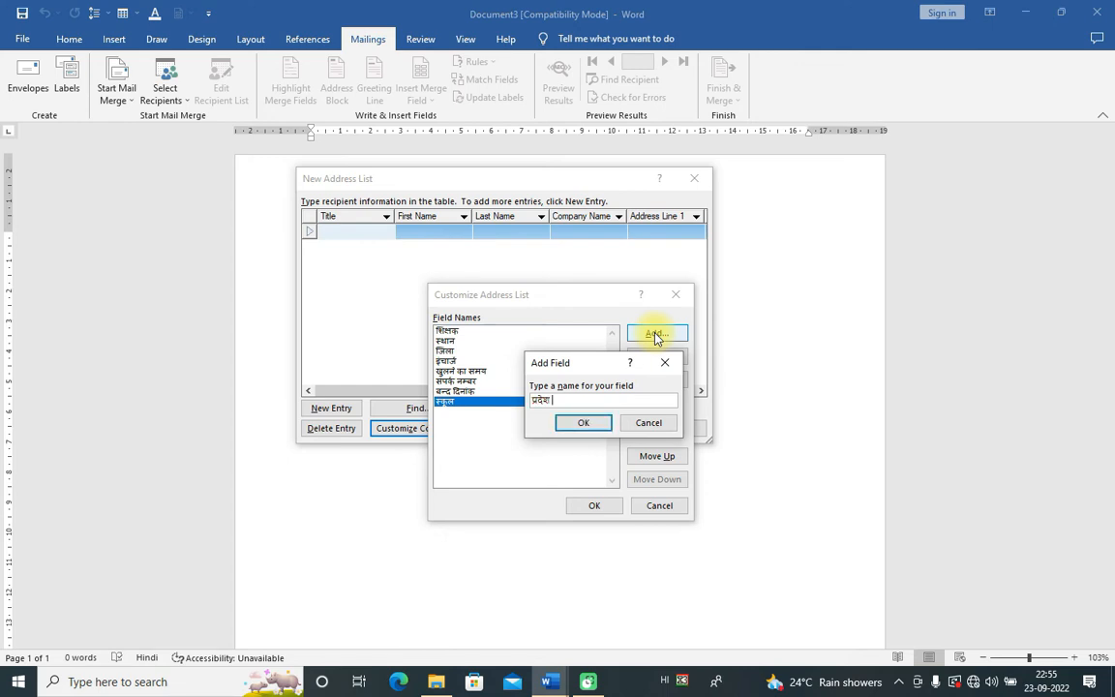
left_click(580, 430)
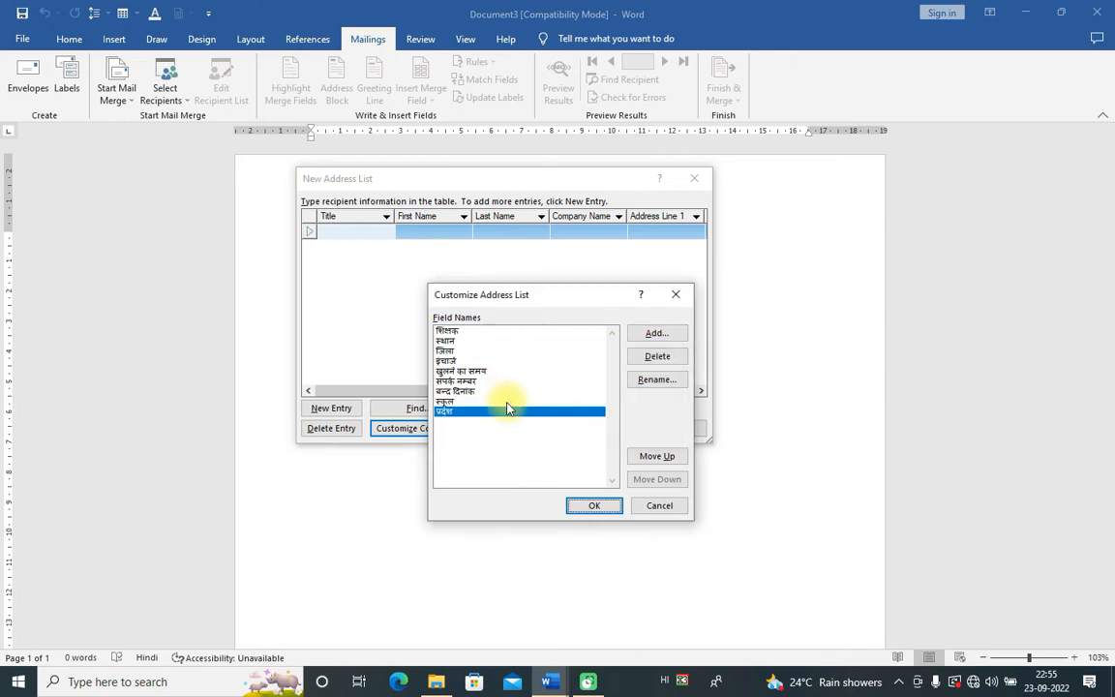
Step: Apply the Hindi field names, reopen Customize Columns, and start renaming the प्रदेश field
left_click(591, 506)
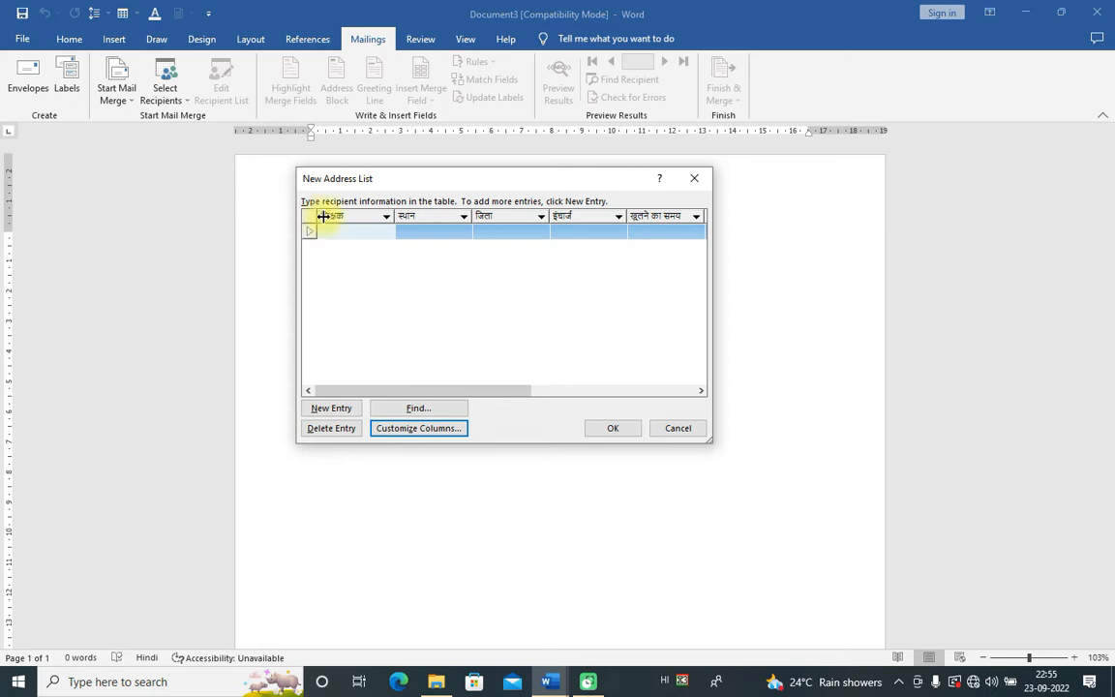
left_click(422, 431)
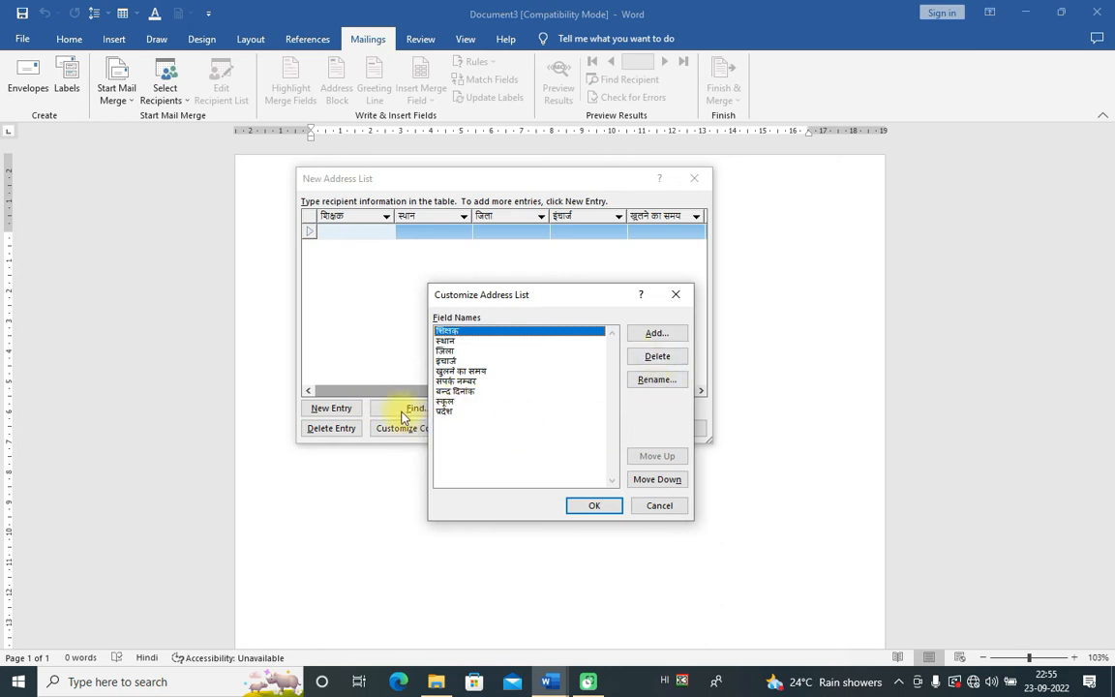
left_click(445, 413)
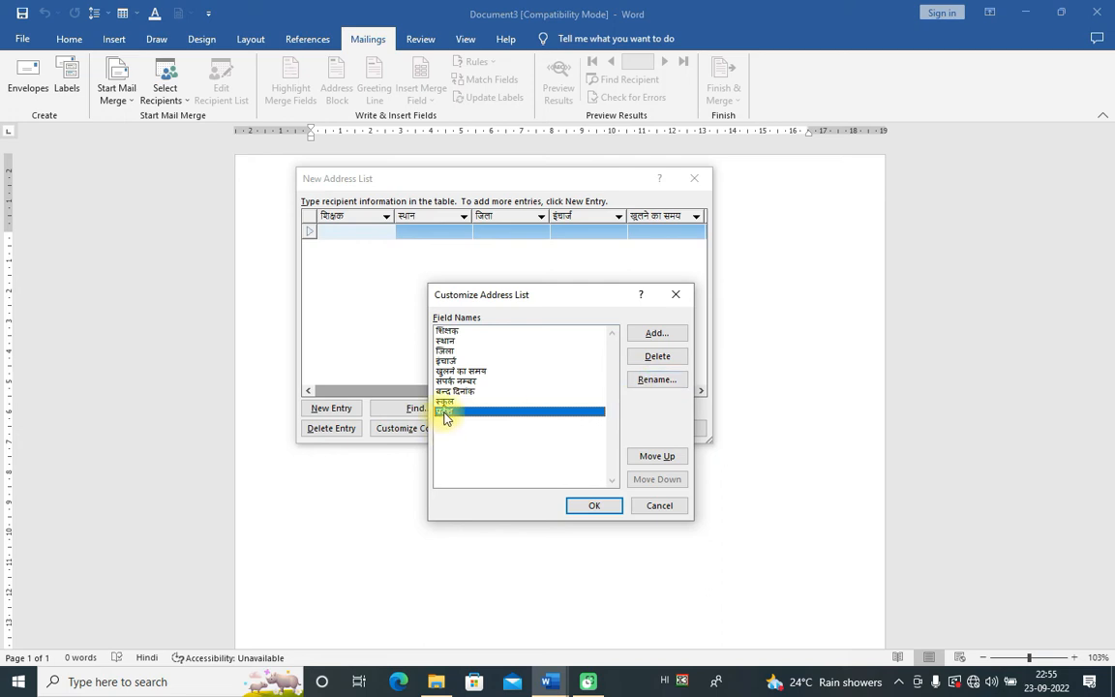
left_click(657, 381)
left_click(506, 336)
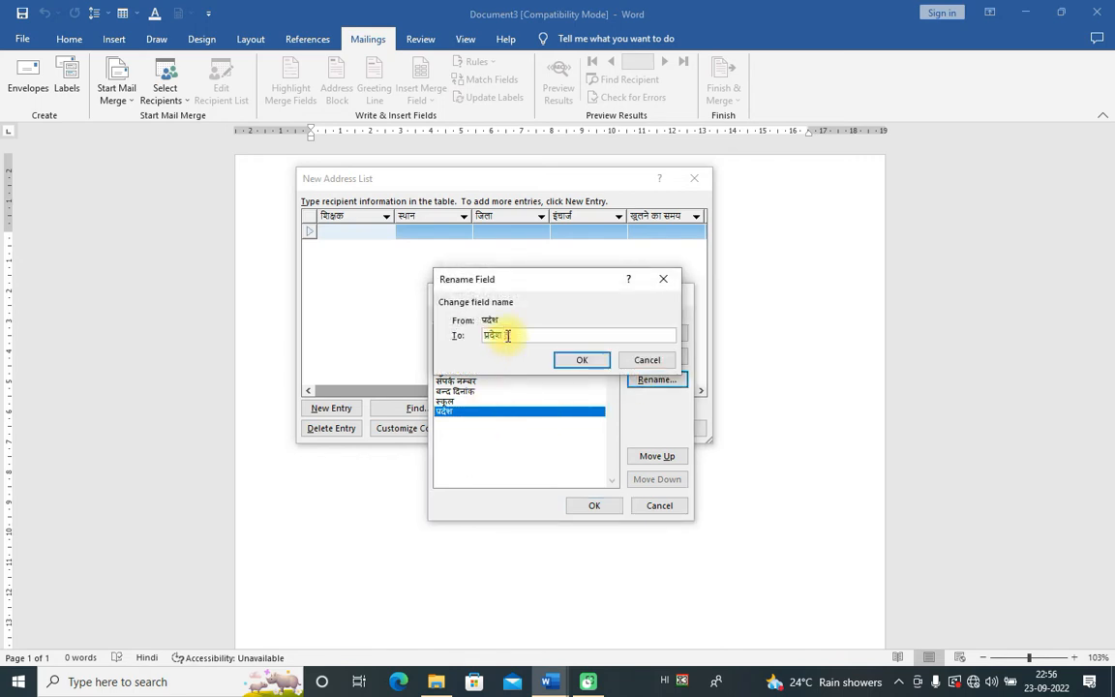
left_click(569, 360)
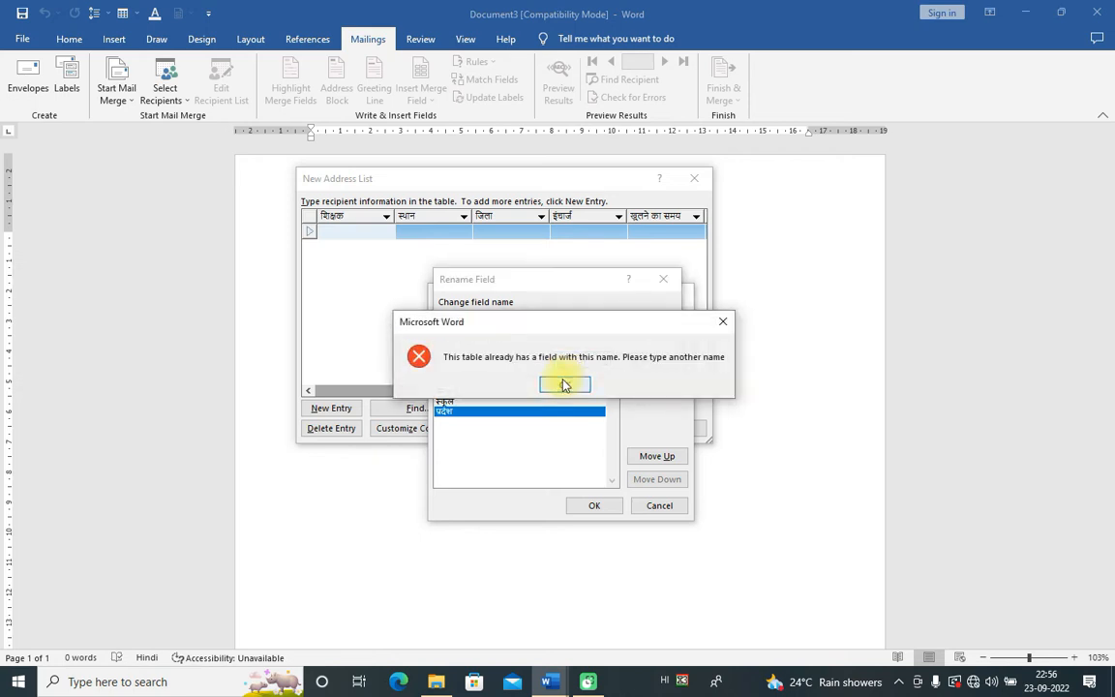
left_click(564, 385)
left_click(645, 359)
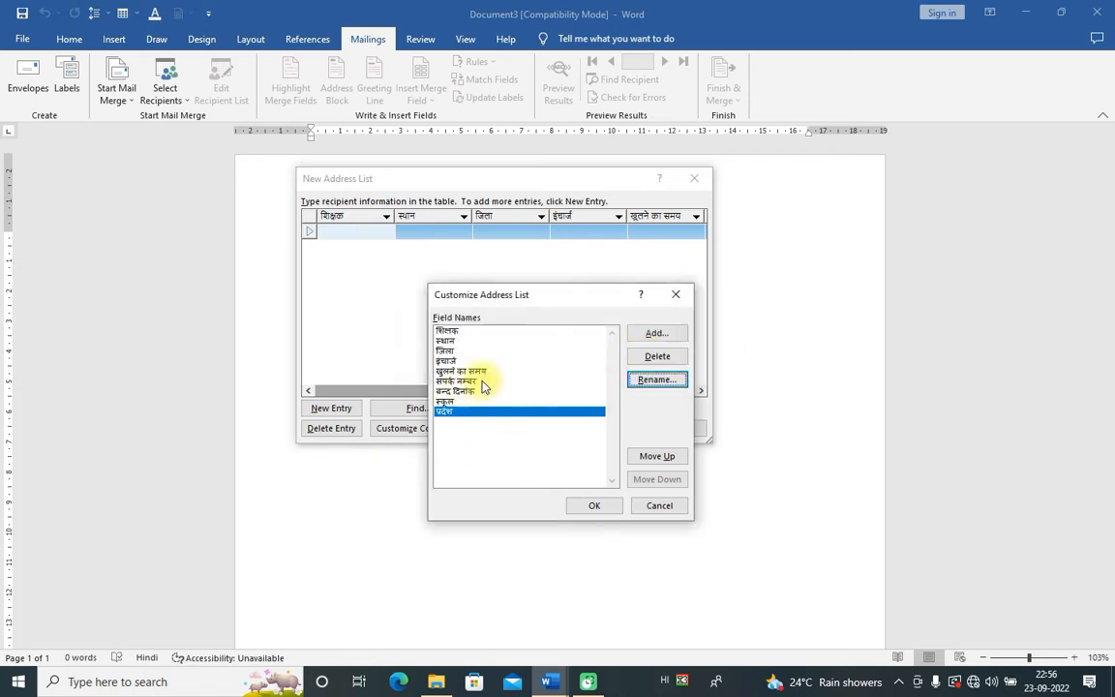
Step: Move the प्रदेश field up five places so it follows जिला
left_click(446, 331)
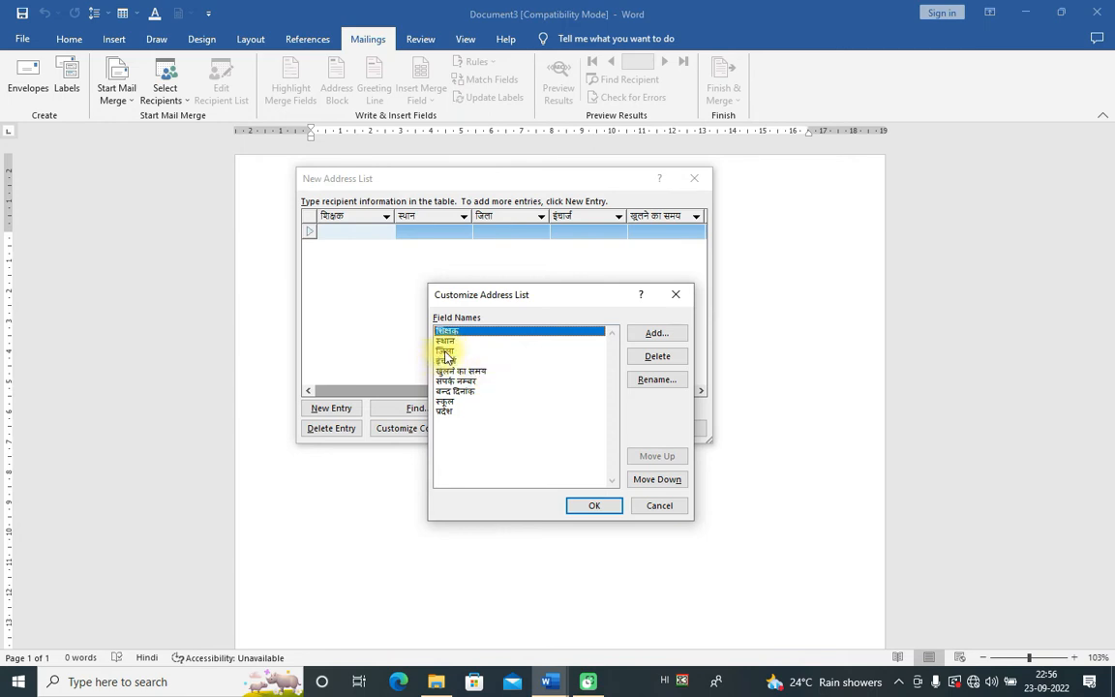
left_click(447, 411)
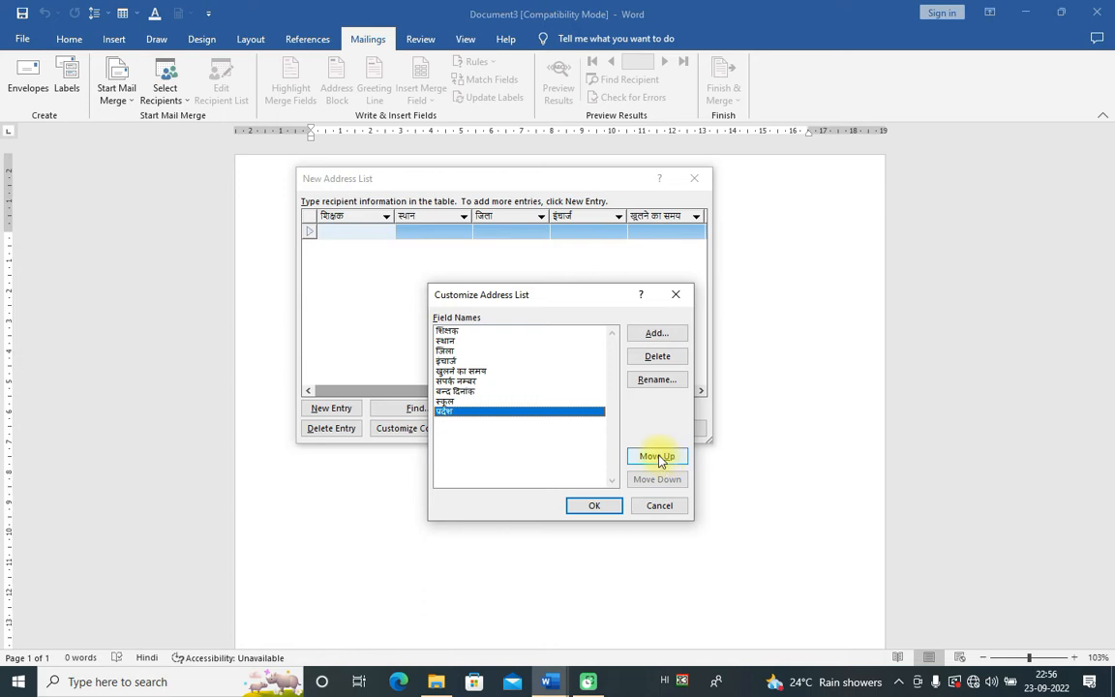
left_click(657, 456)
left_click(657, 456)
left_click(657, 456)
left_click(657, 456)
left_click(657, 456)
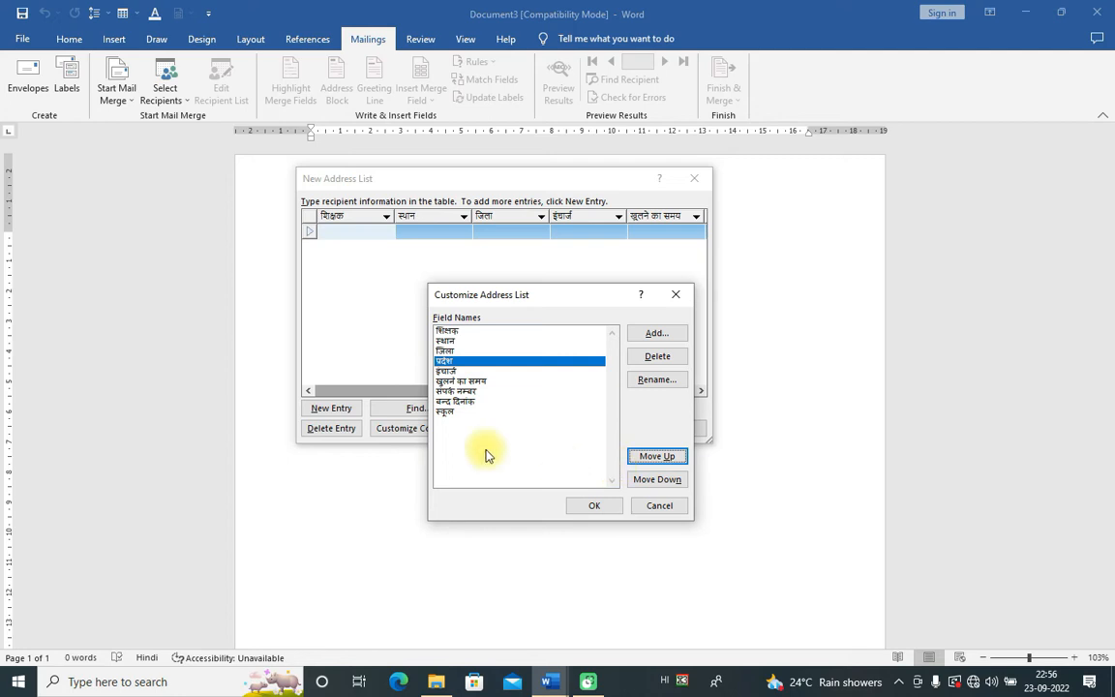
Step: Move स्कूल up after प्रदेश, move इंचार्ज to the end, and apply the order
left_click(451, 413)
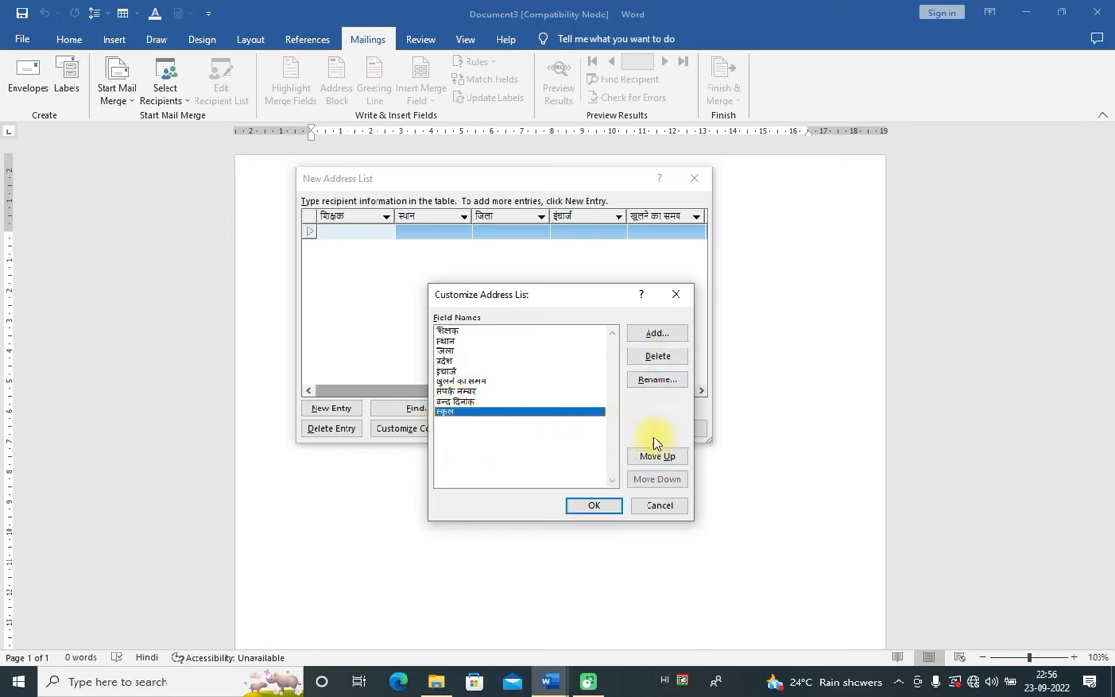
left_click(658, 456)
left_click(657, 456)
left_click(657, 456)
left_click(657, 456)
left_click(445, 381)
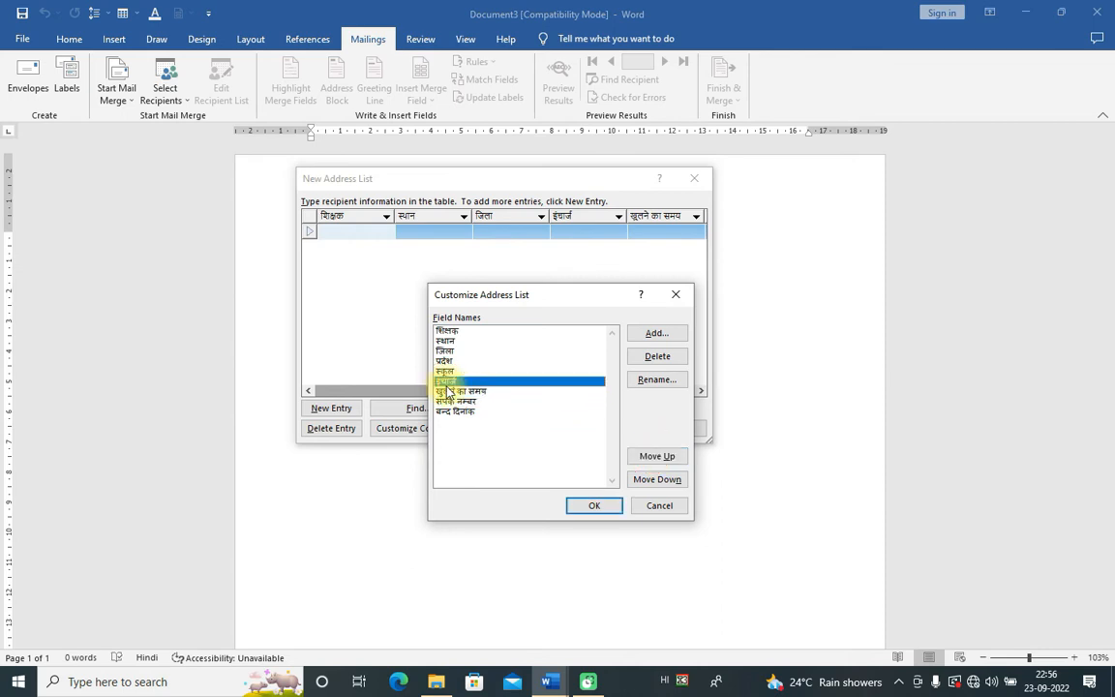
left_click(658, 480)
left_click(657, 480)
left_click(657, 480)
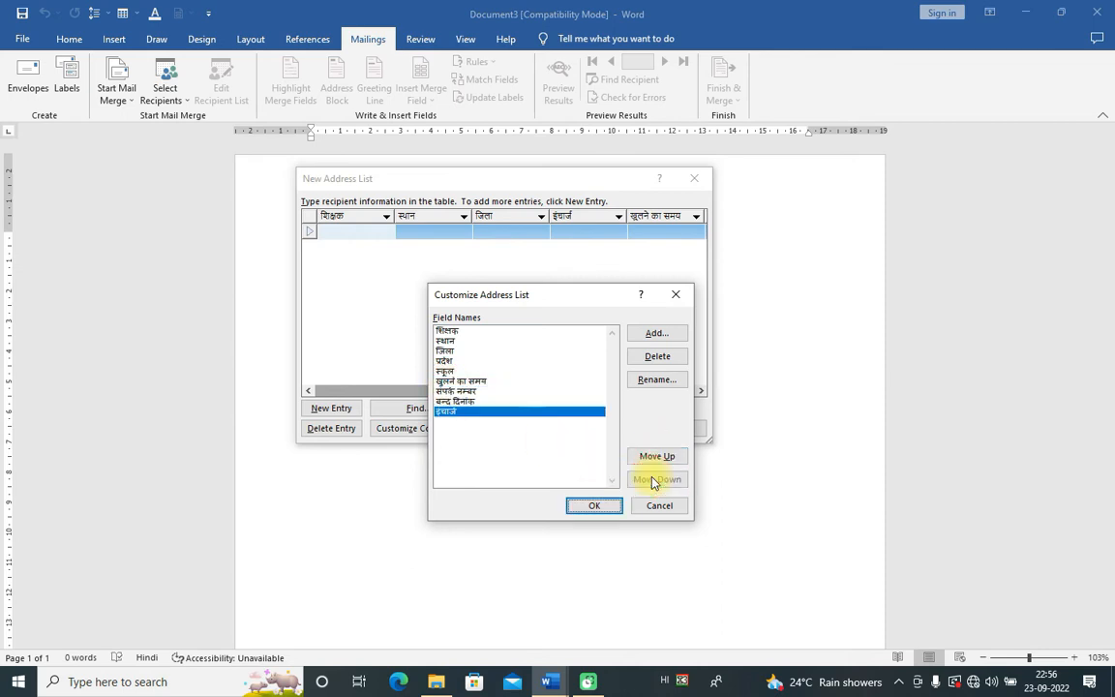
left_click(585, 505)
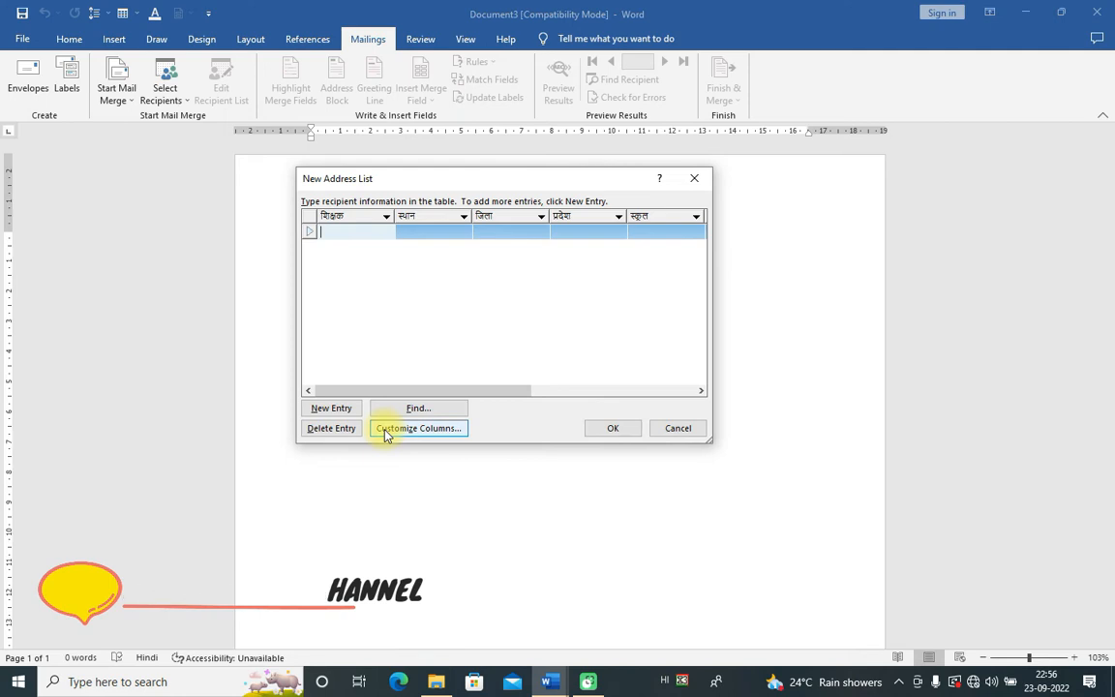
Step: Enter the teacher's name, the place and district ग्वालियर in the first entry
left_click(347, 233)
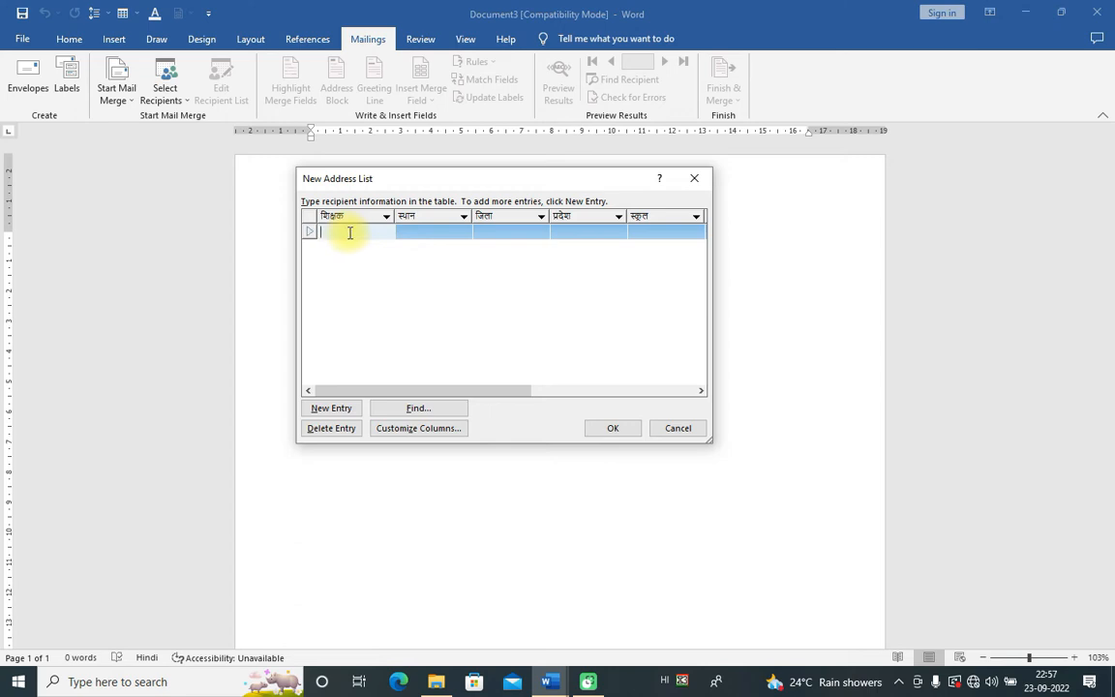
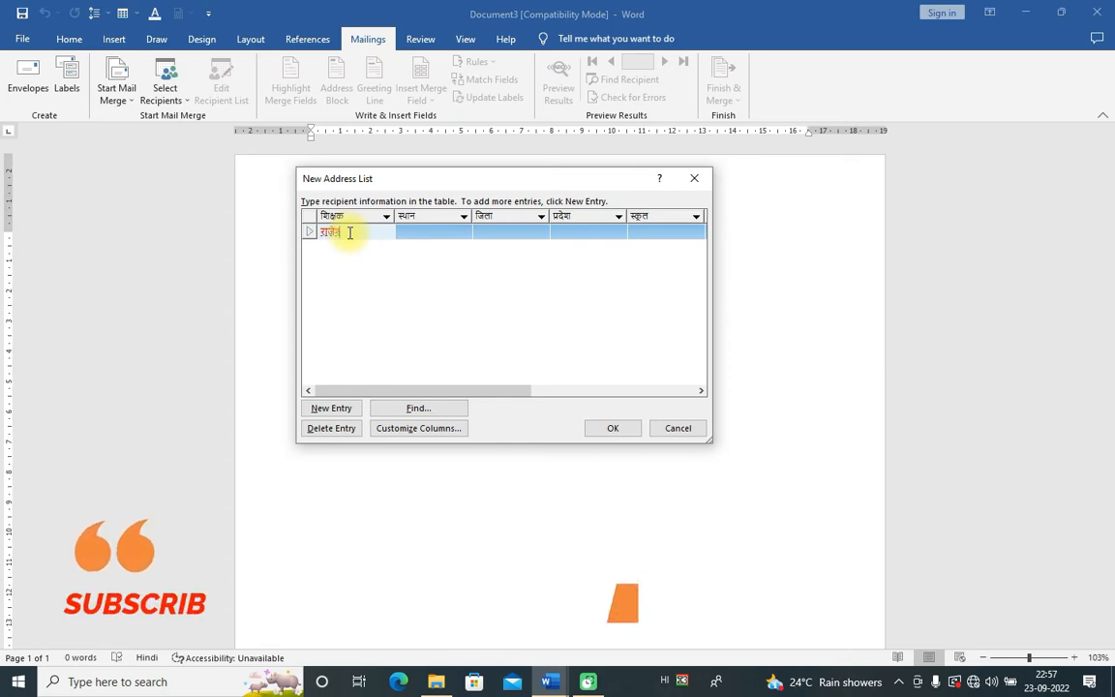
key("space")
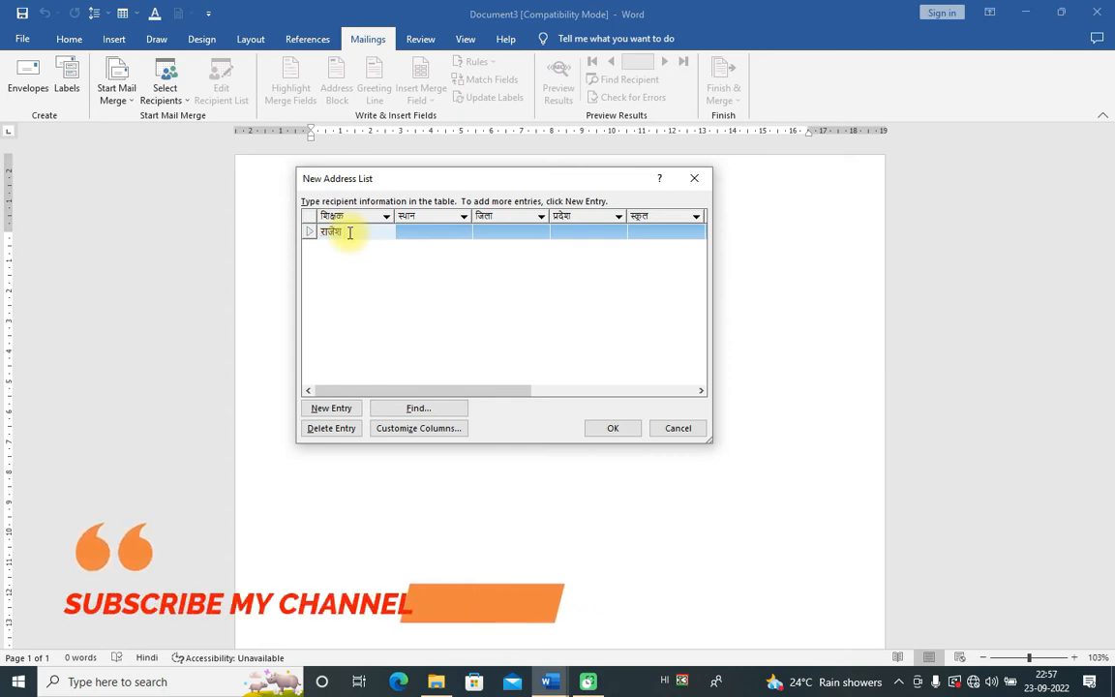
key("Tab")
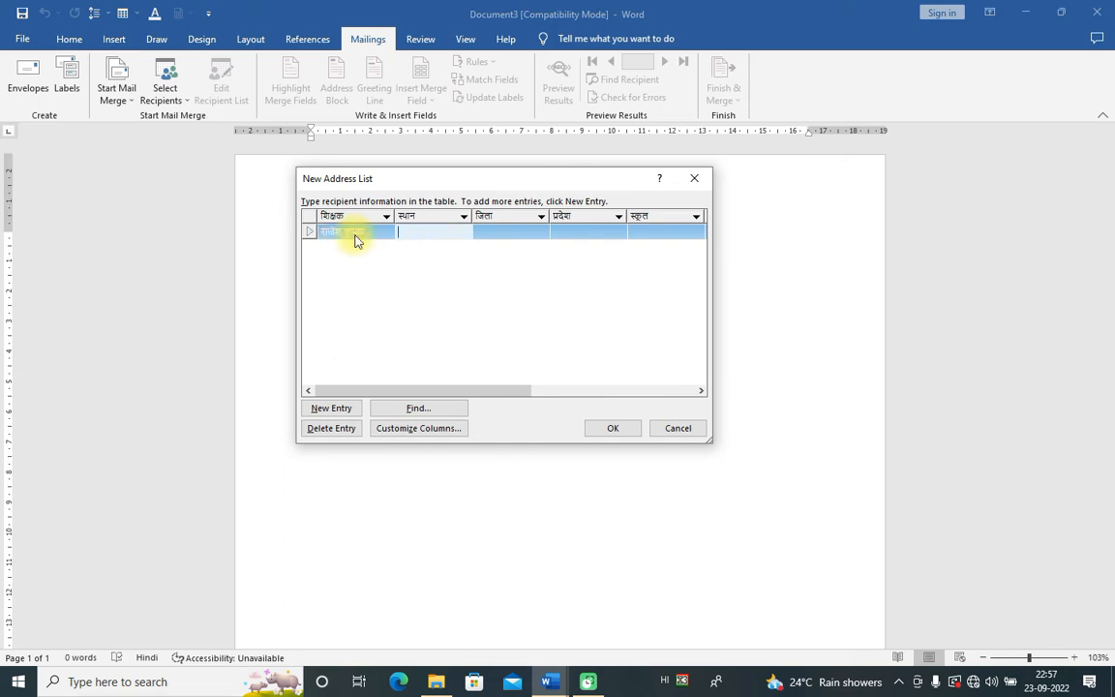
type("ग्वालियर")
key("Tab")
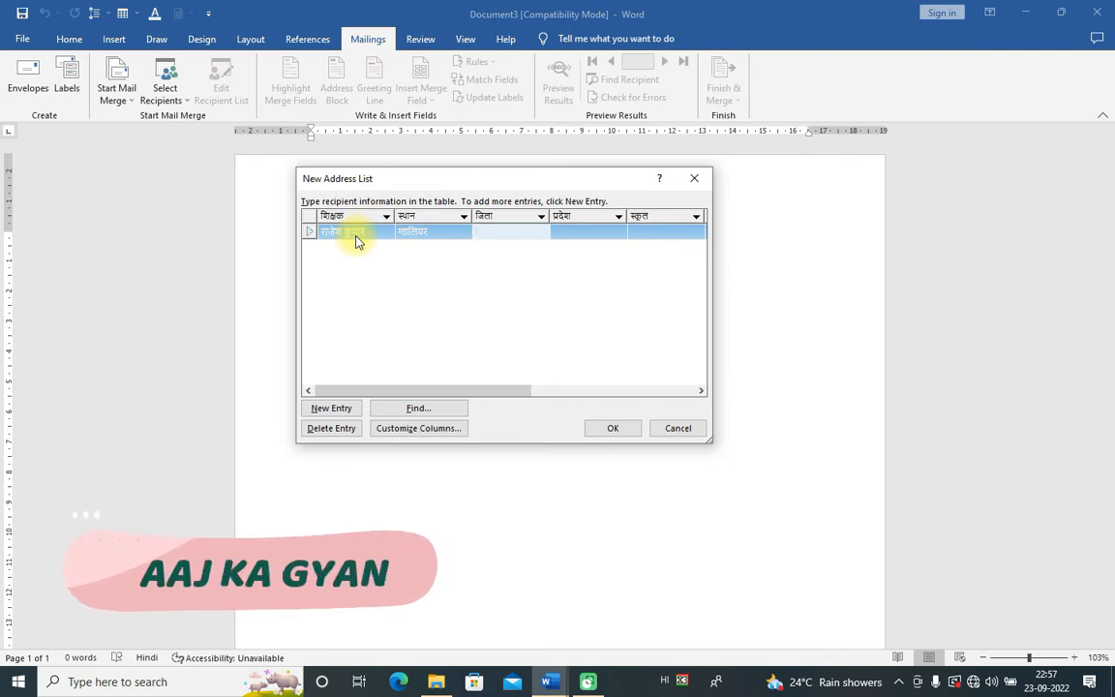
type("ग्वालिय")
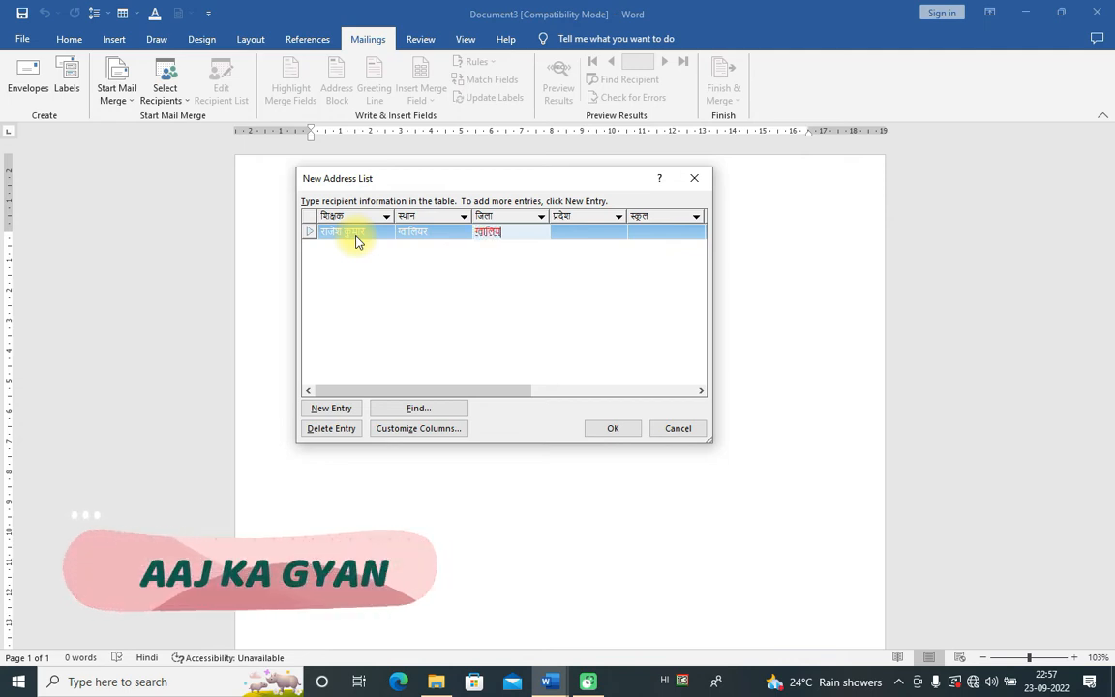
type("र")
left_click(431, 310)
Step: Replace the first entry's स्थान value with the correct place name
left_click(429, 233)
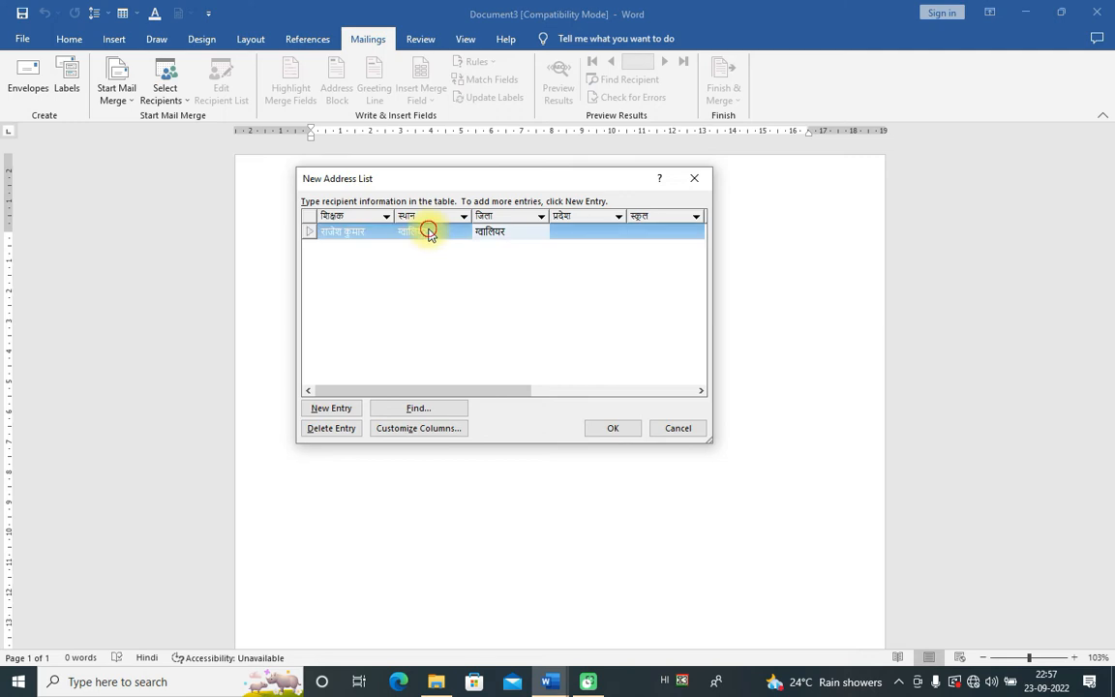
left_click(431, 232)
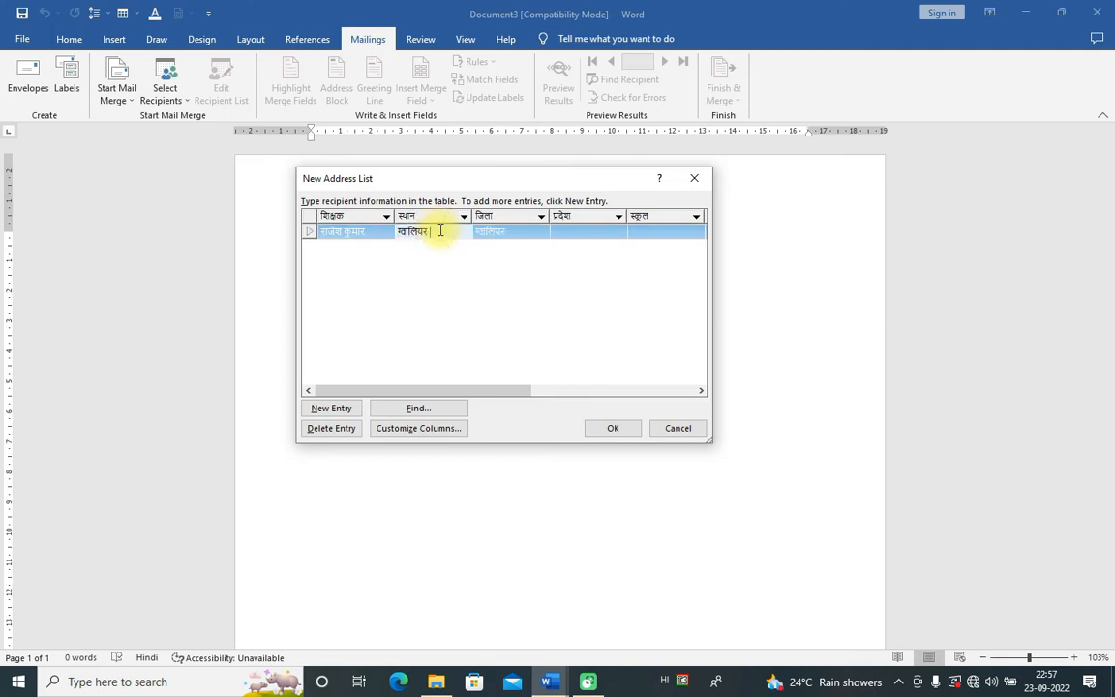
key("BackSpace")
key("BackSpace")
key("BackSpace")
key("BackSpace")
key("BackSpace")
key("BackSpace")
key("BackSpace")
type("ा")
key("BackSpace")
key("BackSpace")
type("ख")
key("BackSpace")
type("ख")
key("BackSpace")
type("प्र")
type("साद नगर")
type(" ड")
type("जी")
type("र")
key("Tab")
Step: Enter state मप्र and start typing the school name in the स्कूल field
key("Tab")
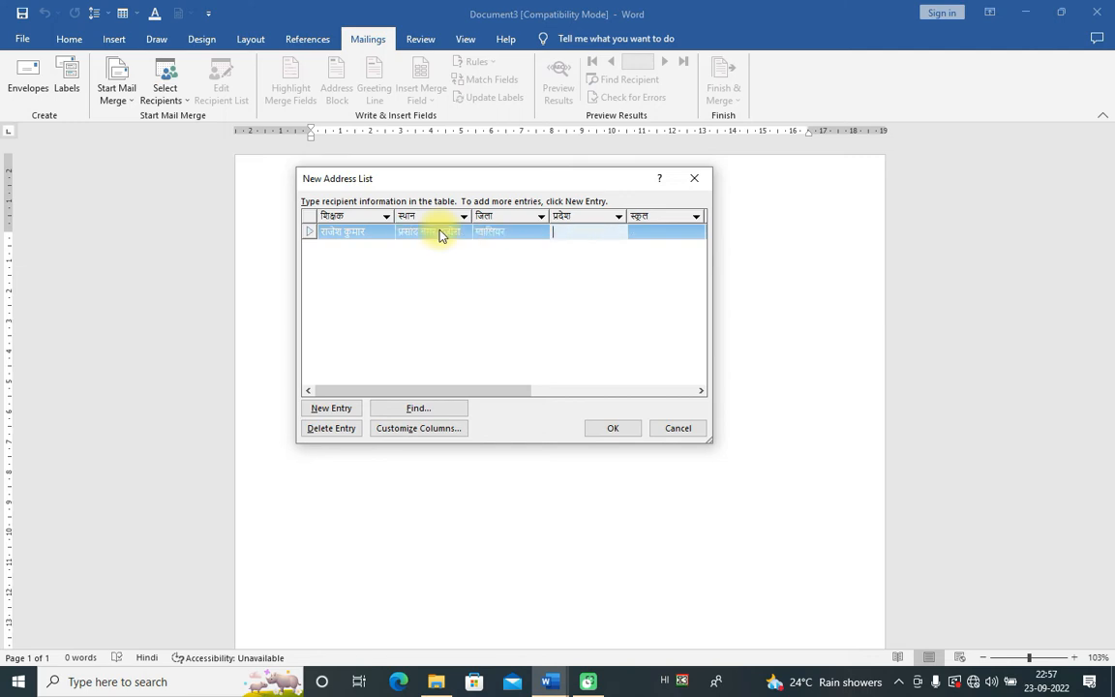
type("म")
type("ध्")
key("Tab")
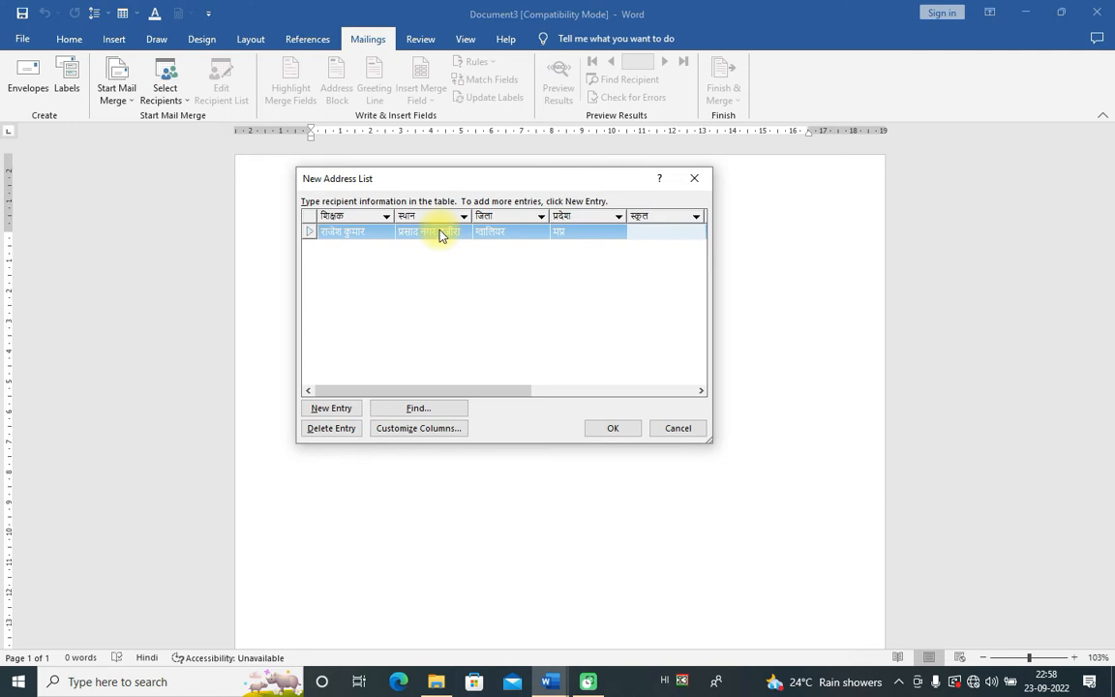
type("शिव शिक्षा")
key("space")
type("स्मिल")
key("BackSpace")
key("BackSpace")
key("BackSpace")
key("BackSpace")
Step: Correct the school name so it ends in स्कूल, as शिव शिक्ति स्कूल
left_click(575, 284)
left_click(662, 233)
left_click(672, 230)
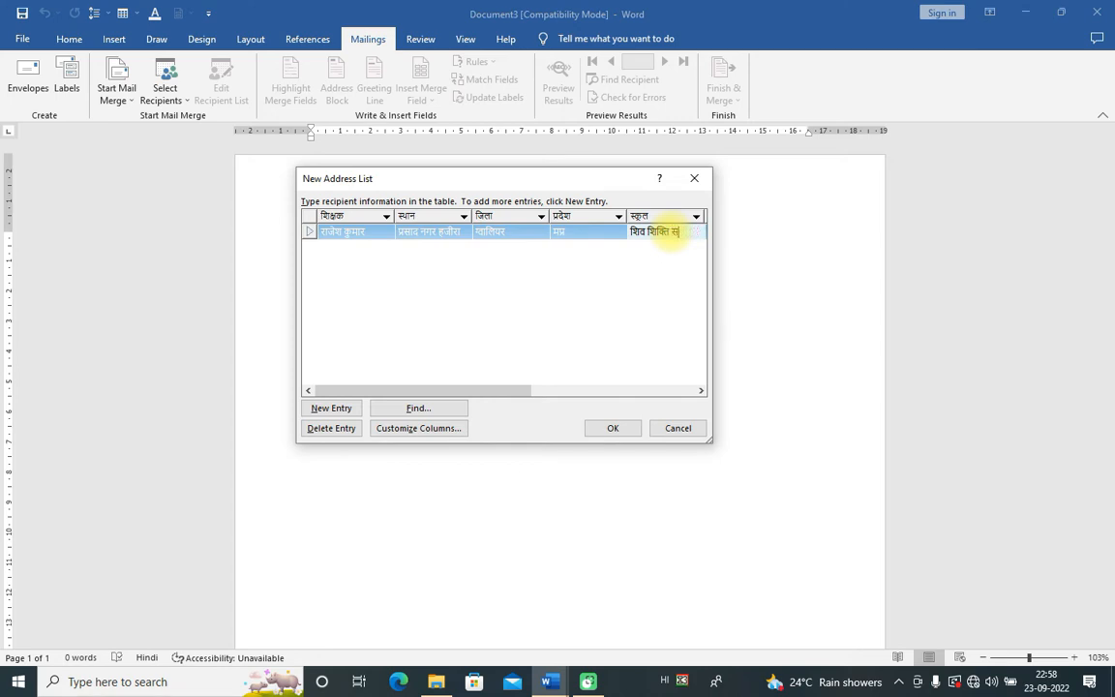
type("ह")
type("ि")
key("BackSpace")
key("BackSpace")
key("BackSpace")
key("BackSpace")
type("स्कूल")
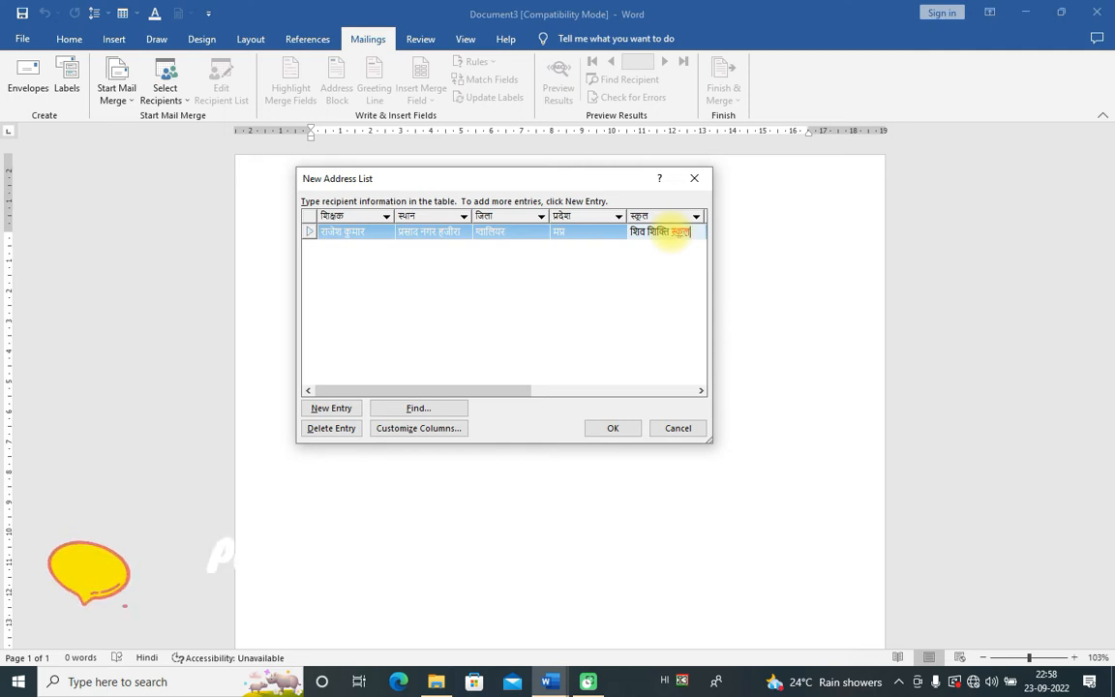
key("Tab")
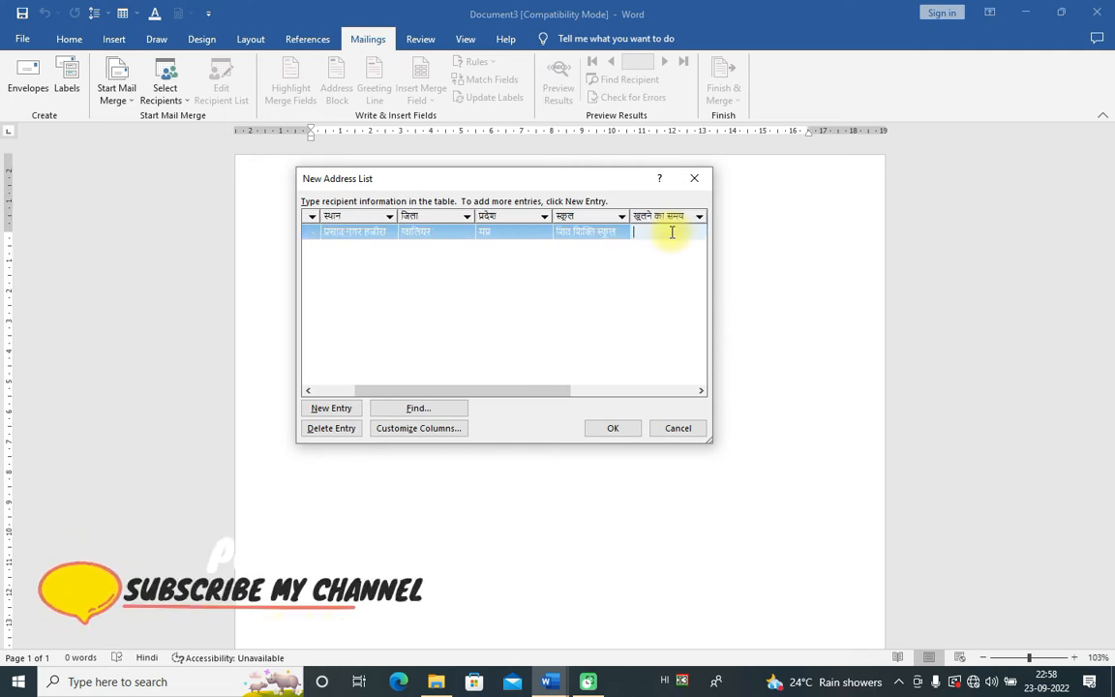
left_click_drag(552, 393, 636, 393)
Step: Enter opening date 22/10/2022, the contact number and closing date 21/10/2022
left_click(521, 233)
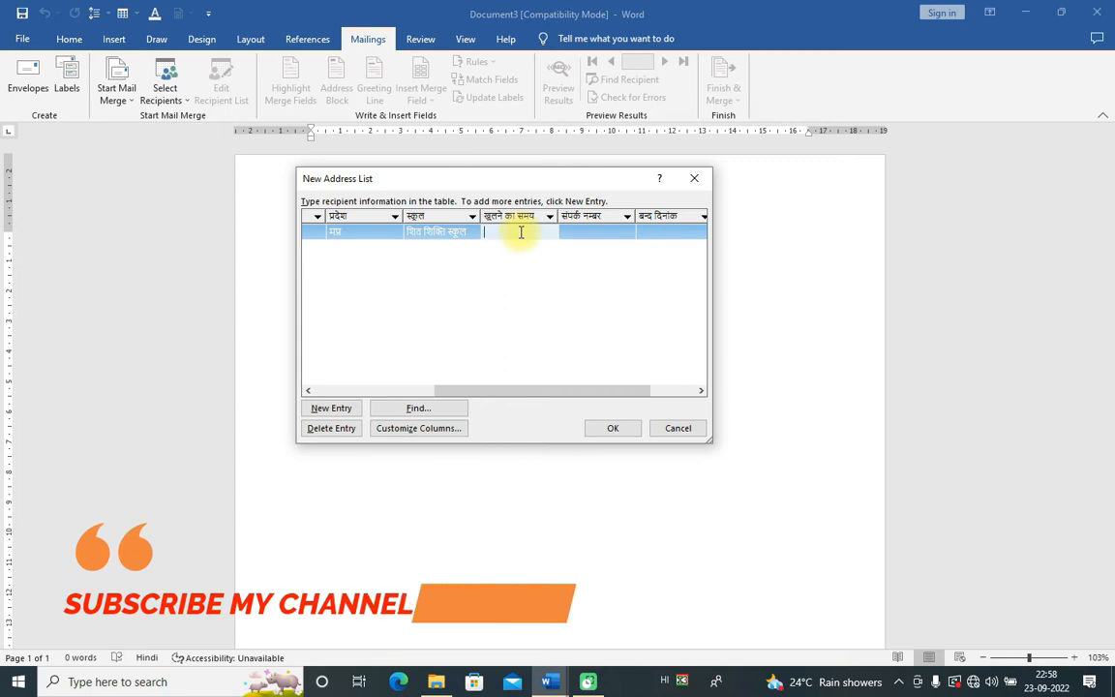
type("२२")
type("/")
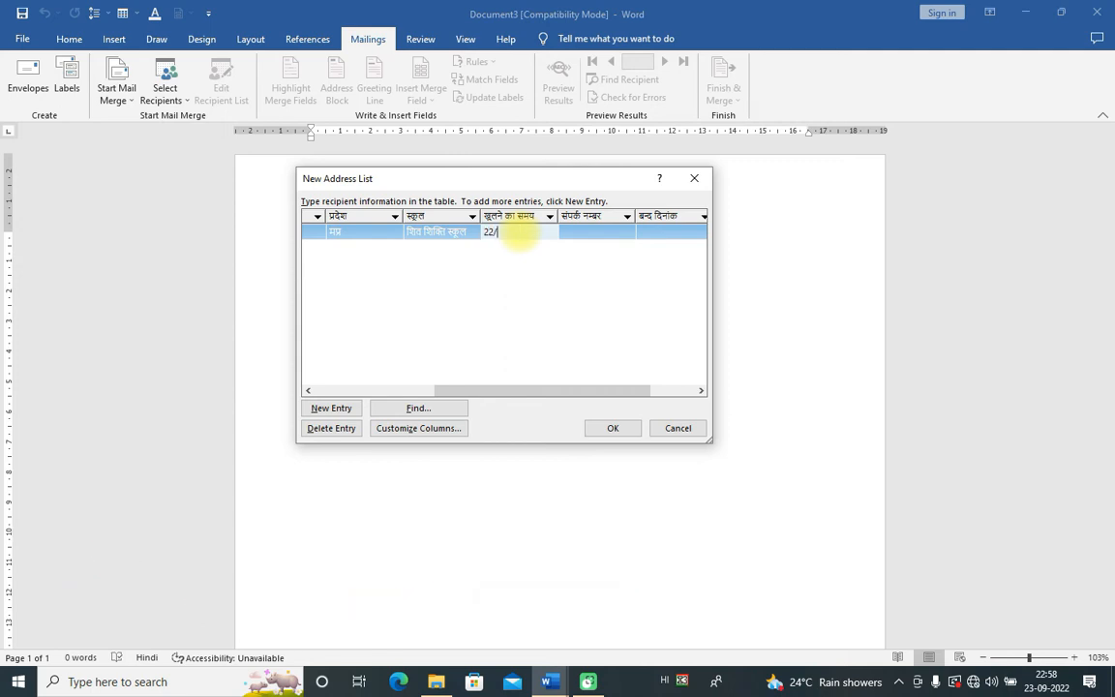
type("10/2022")
left_click(575, 230)
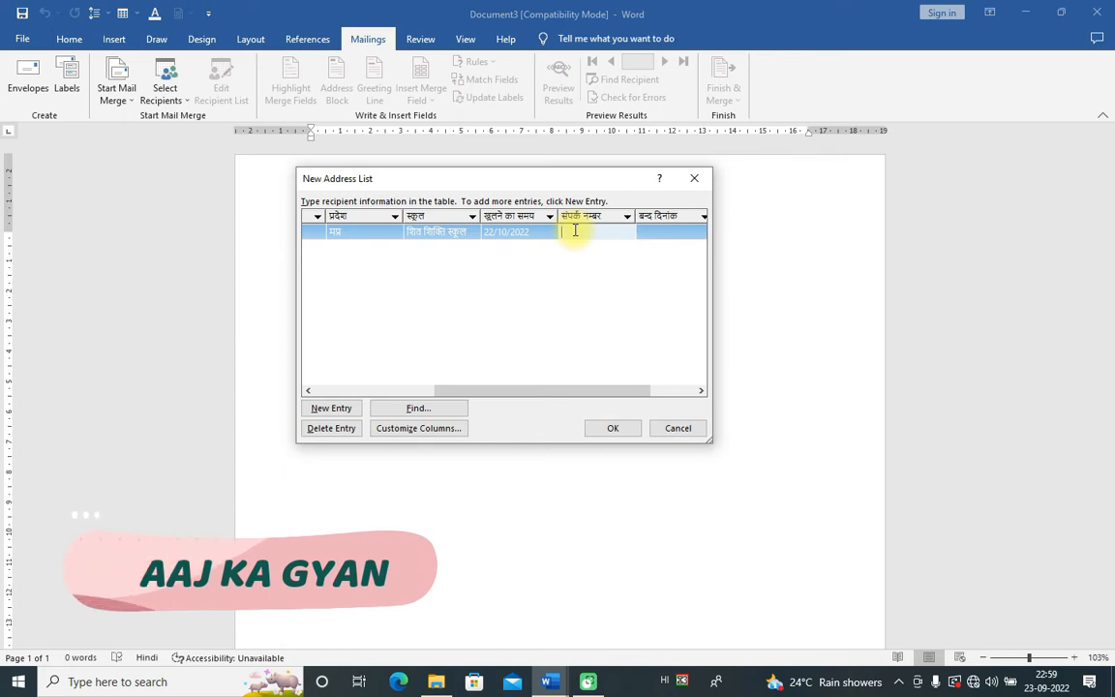
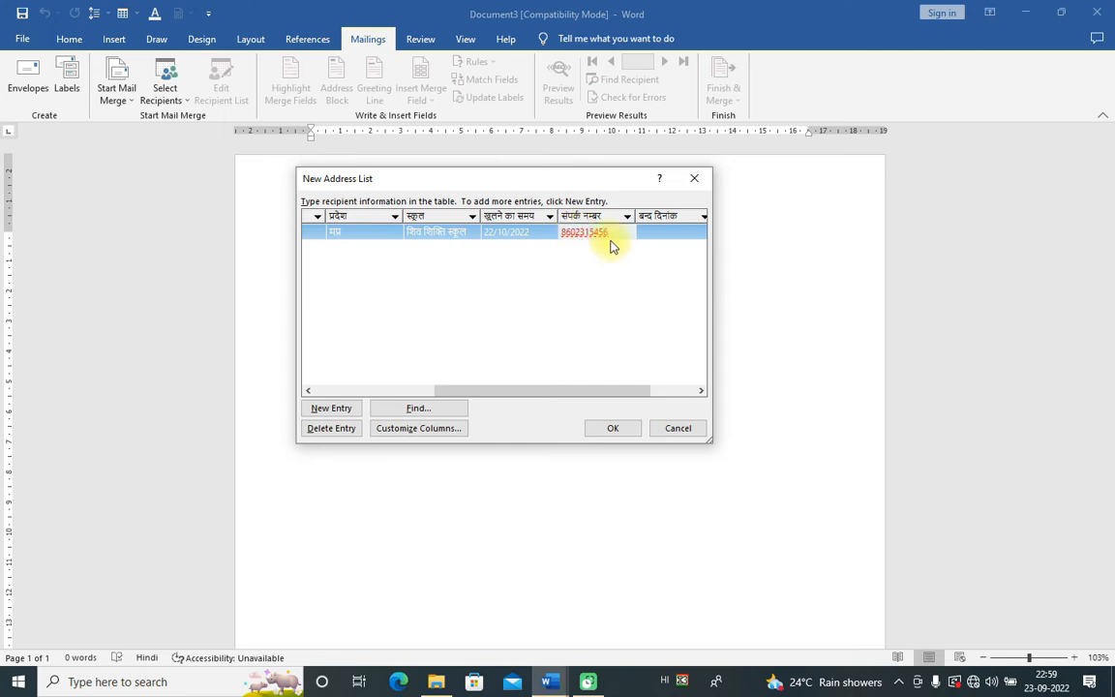
left_click(675, 229)
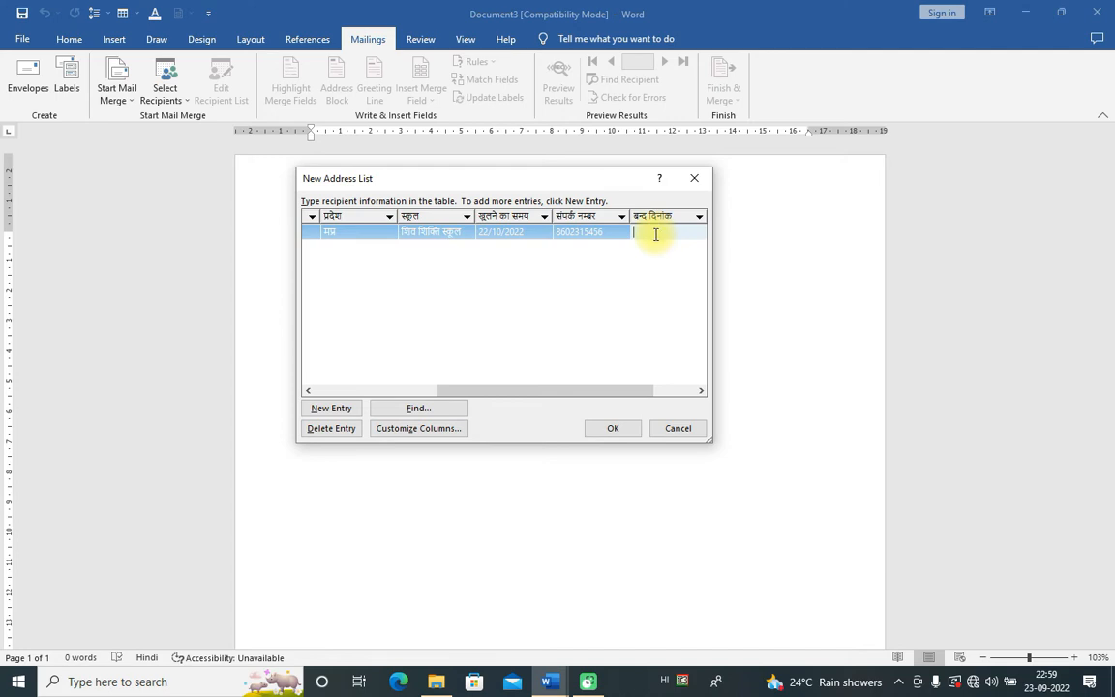
type("21/10/2022")
key("Tab")
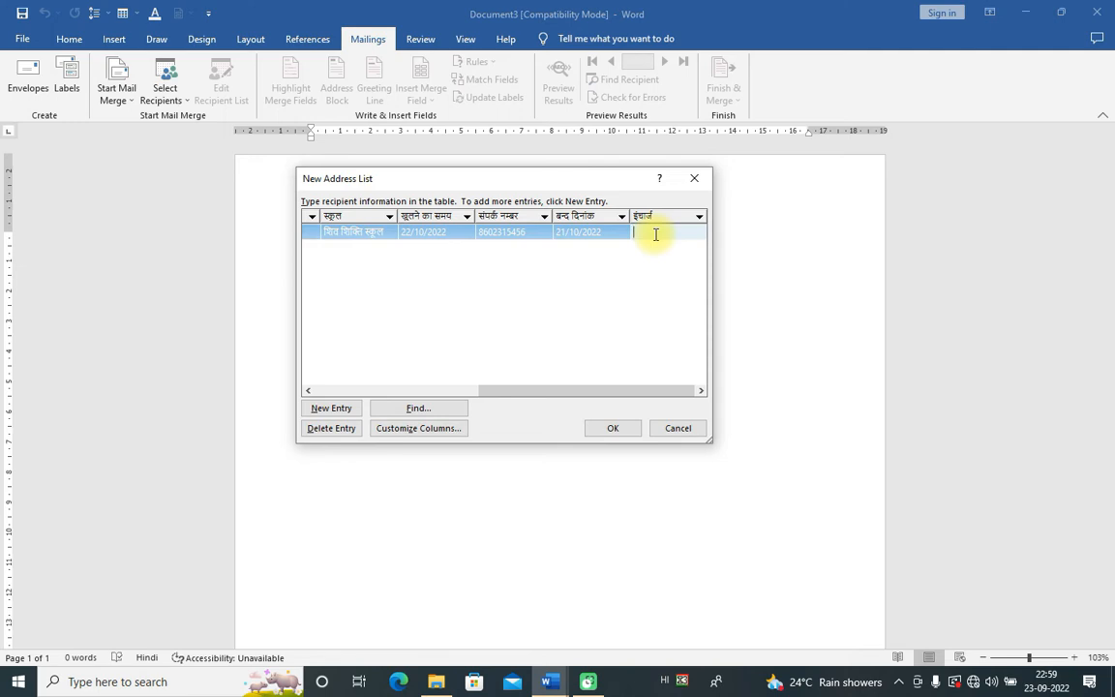
Step: Enter and correct the in-charge's full name, then finish the first entry
type("श्रीा")
double_click(665, 230)
type("जकुमार")
left_click(663, 278)
key("Tab")
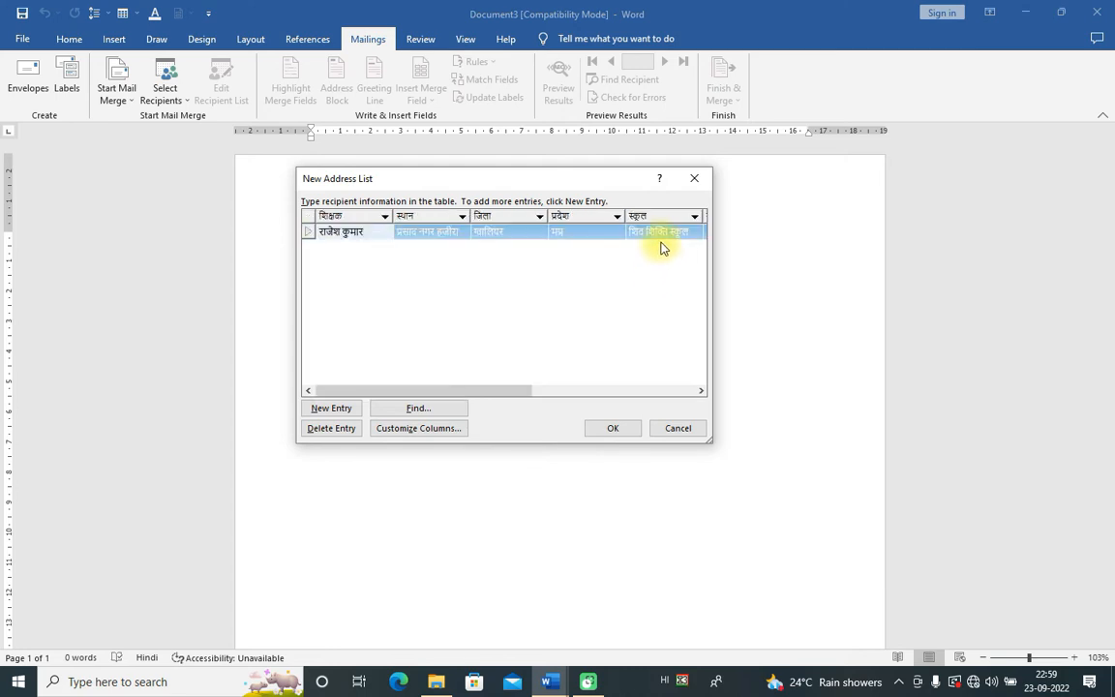
key("Tab")
left_click_drag(473, 389, 446, 351)
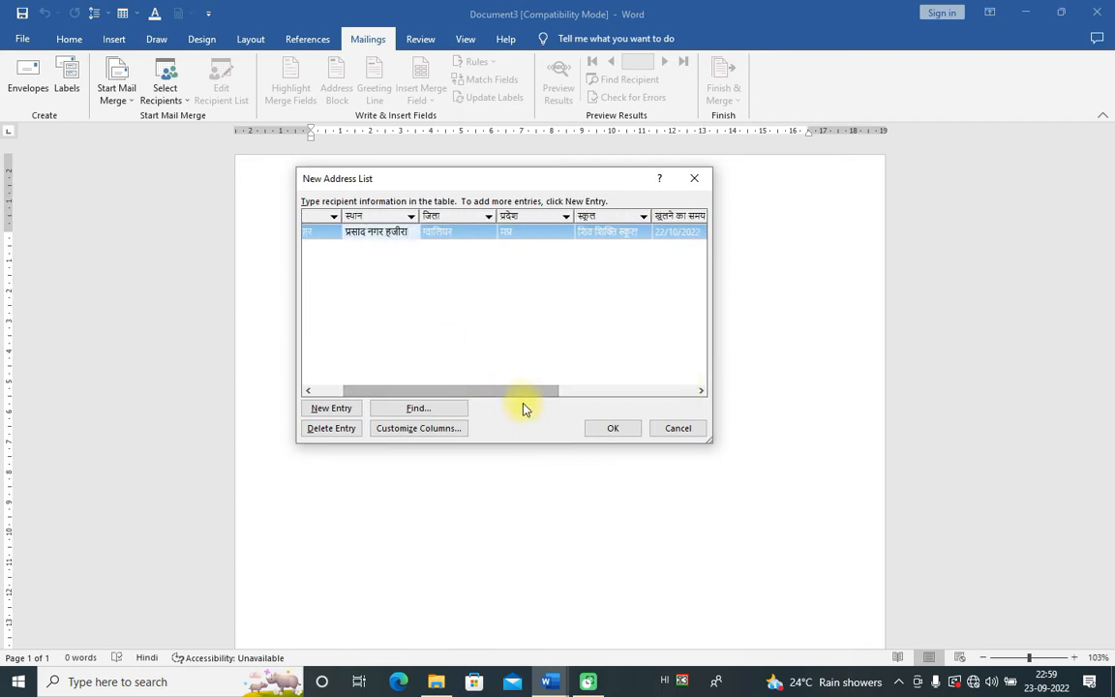
left_click_drag(498, 391, 404, 338)
left_click(344, 253)
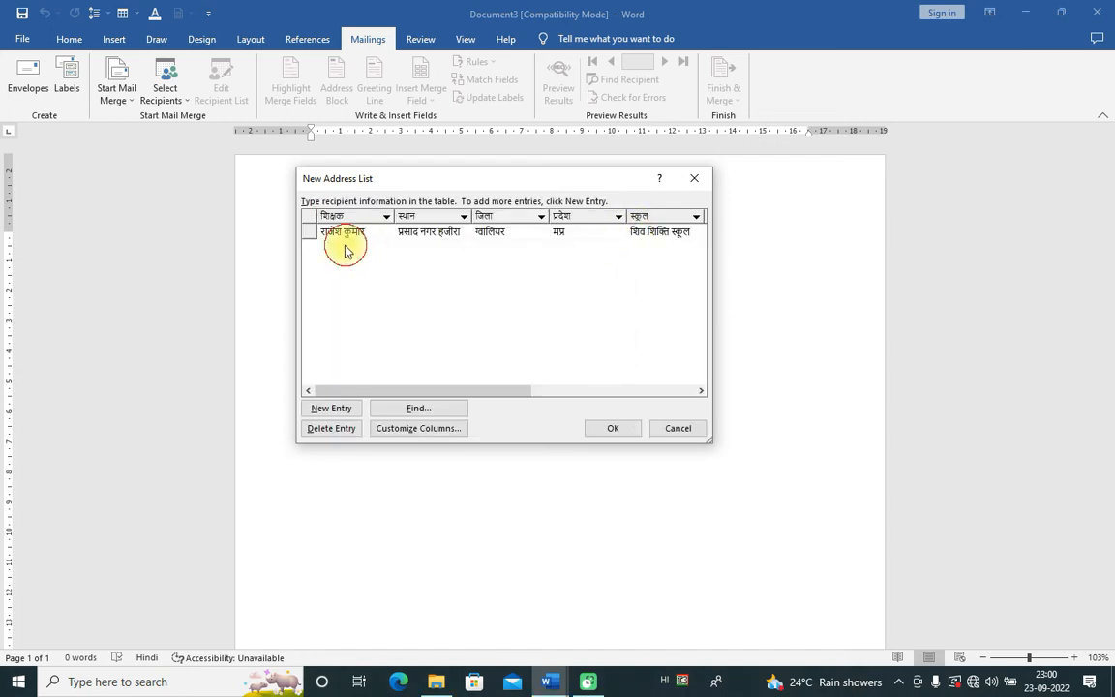
Step: Add a second entry with the teacher's name, place, district ग्वालियर and state मप्र
left_click(334, 407)
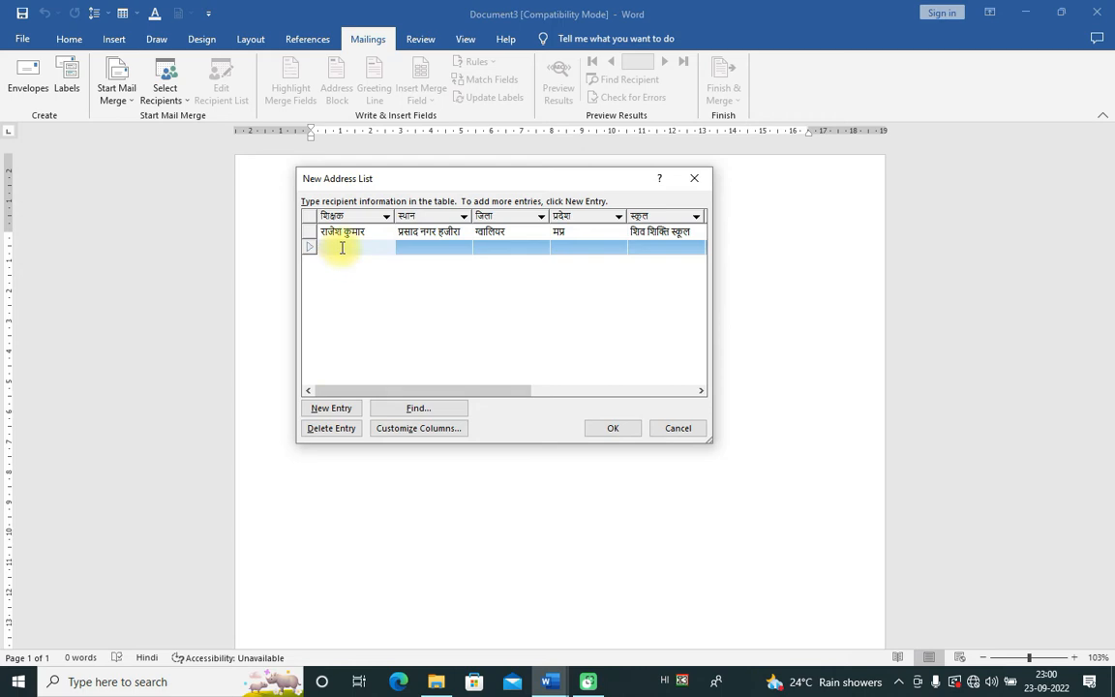
type("विकास")
key("Tab")
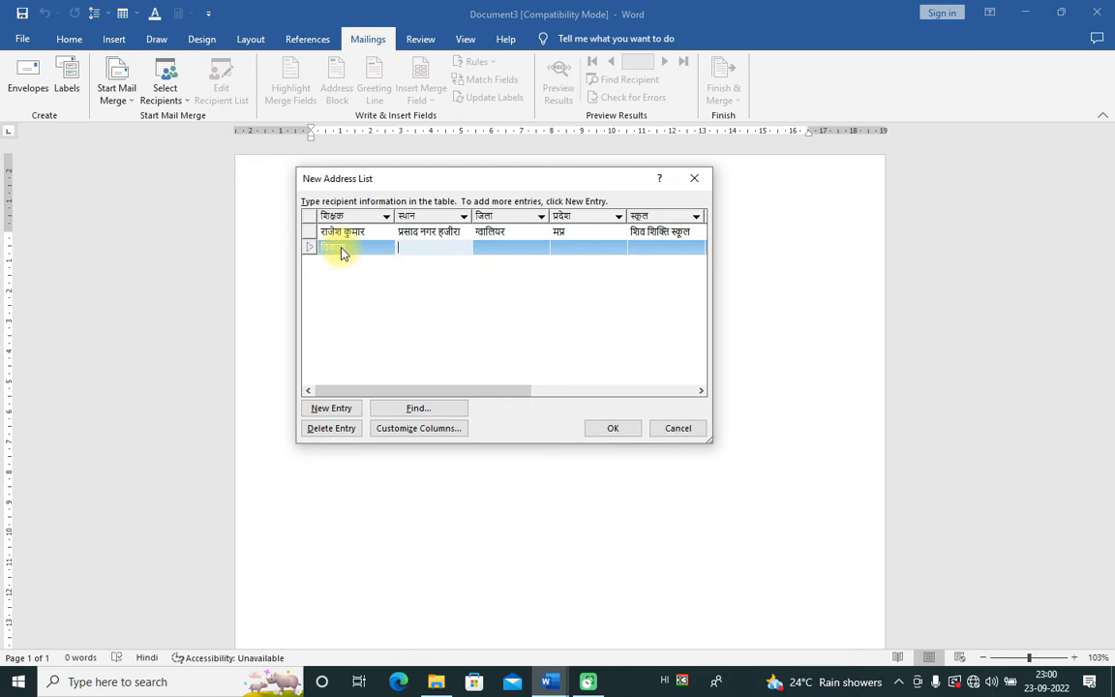
type("भारत")
type(" कि")
type("ंह नगर")
key("Tab")
type("ग्वालियर")
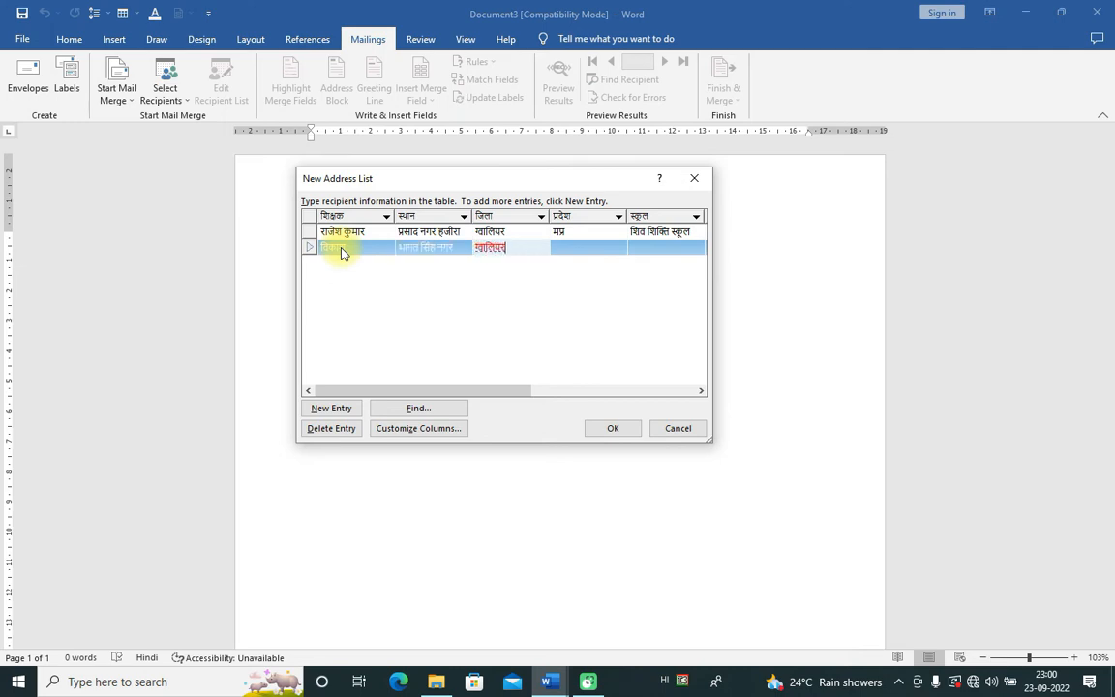
key("Tab")
type("म्")
type("प्र")
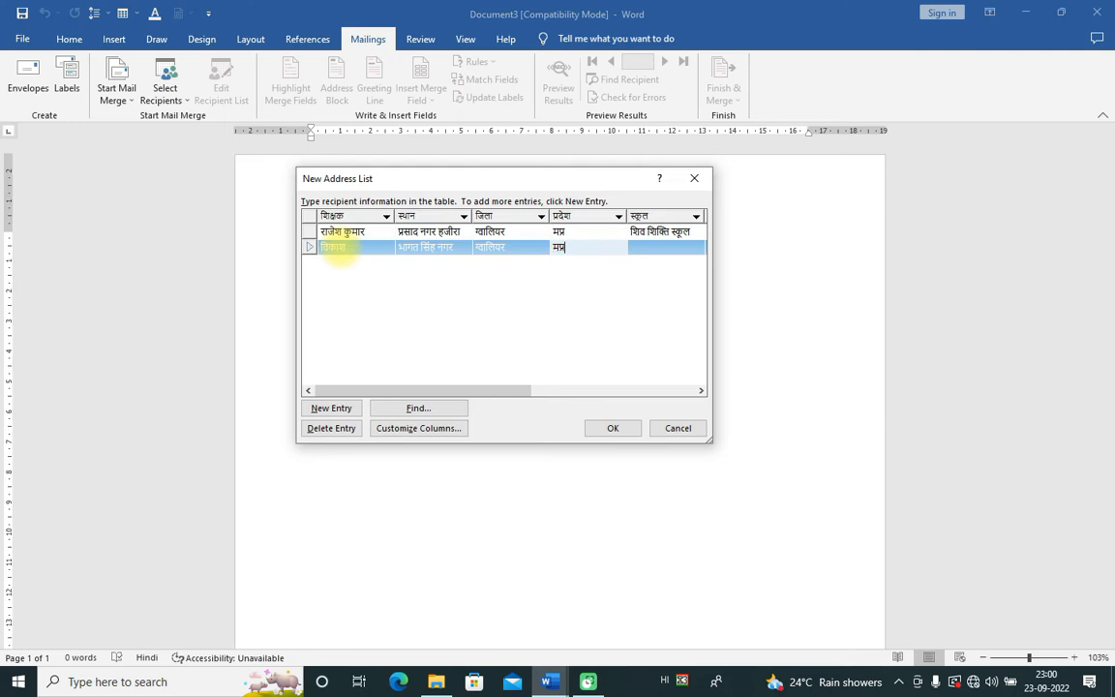
key("Tab")
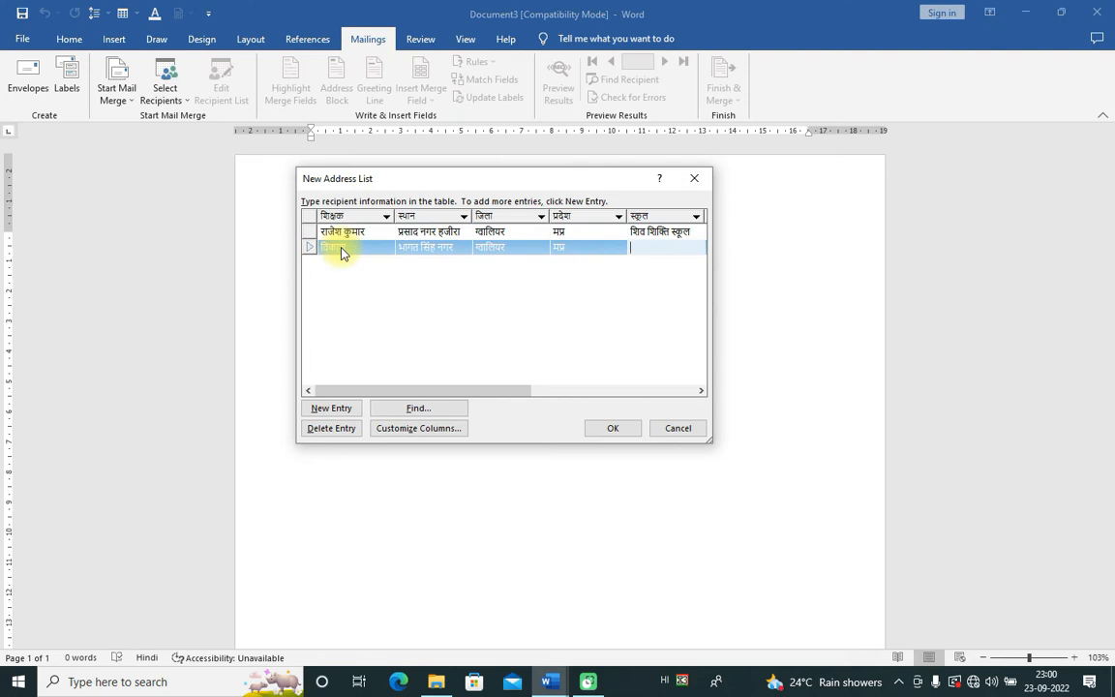
Step: Copy the school name, opening date and contact number from row one into row two
left_click(692, 232)
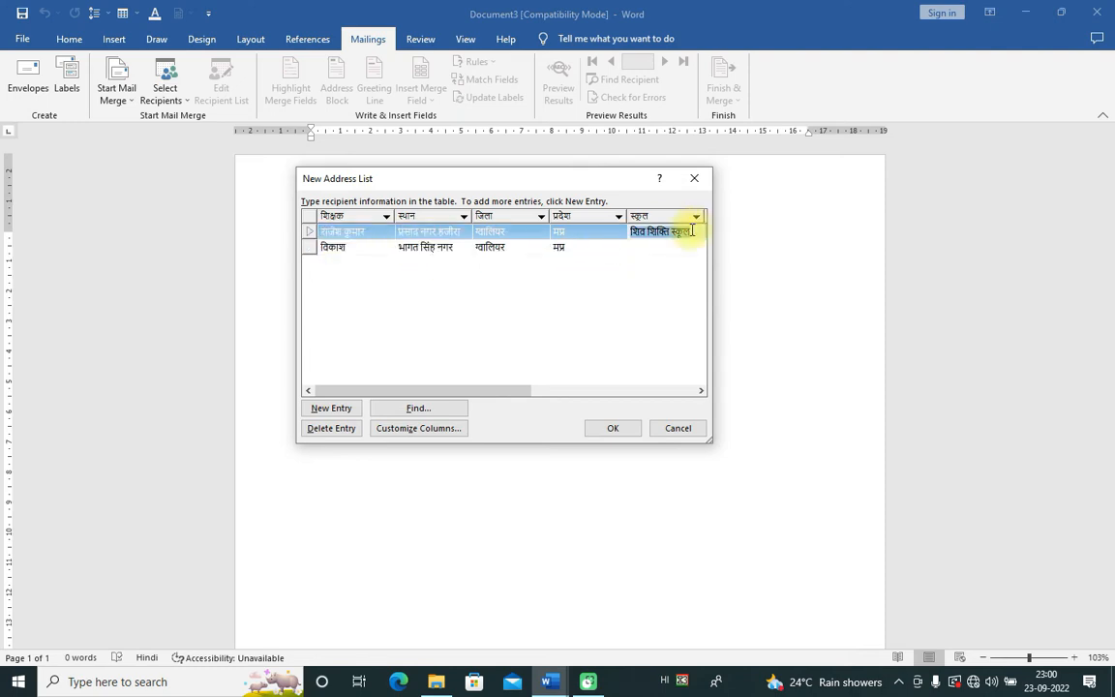
left_click(640, 249)
type("शिव शिक्षि स्कूल")
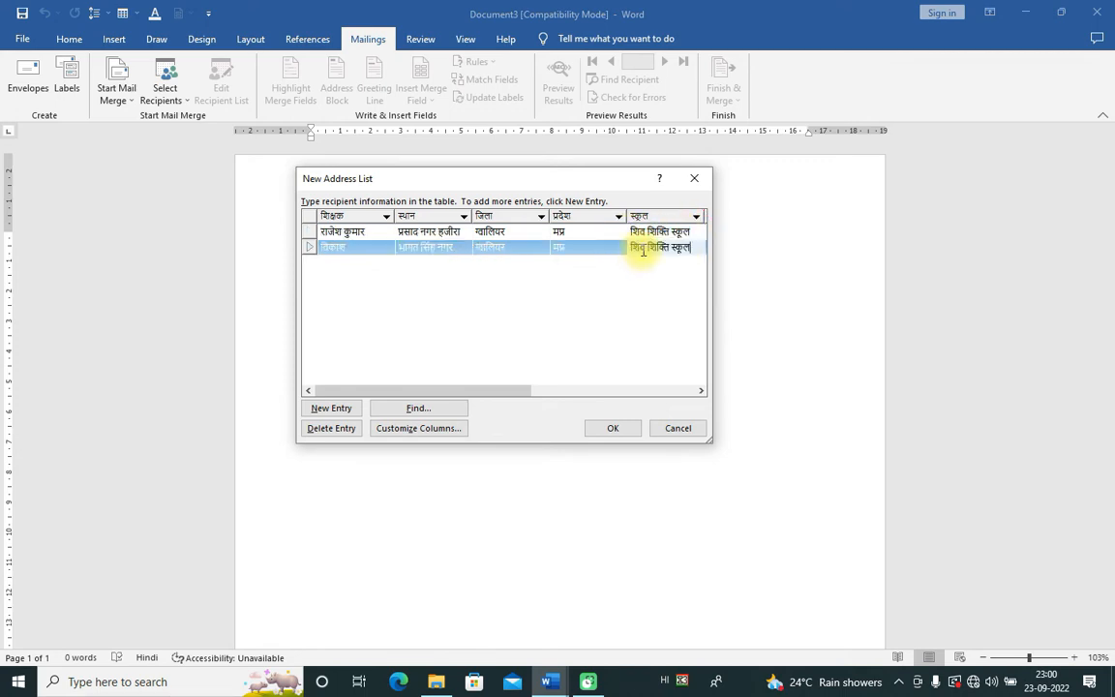
left_click_drag(525, 391, 605, 369)
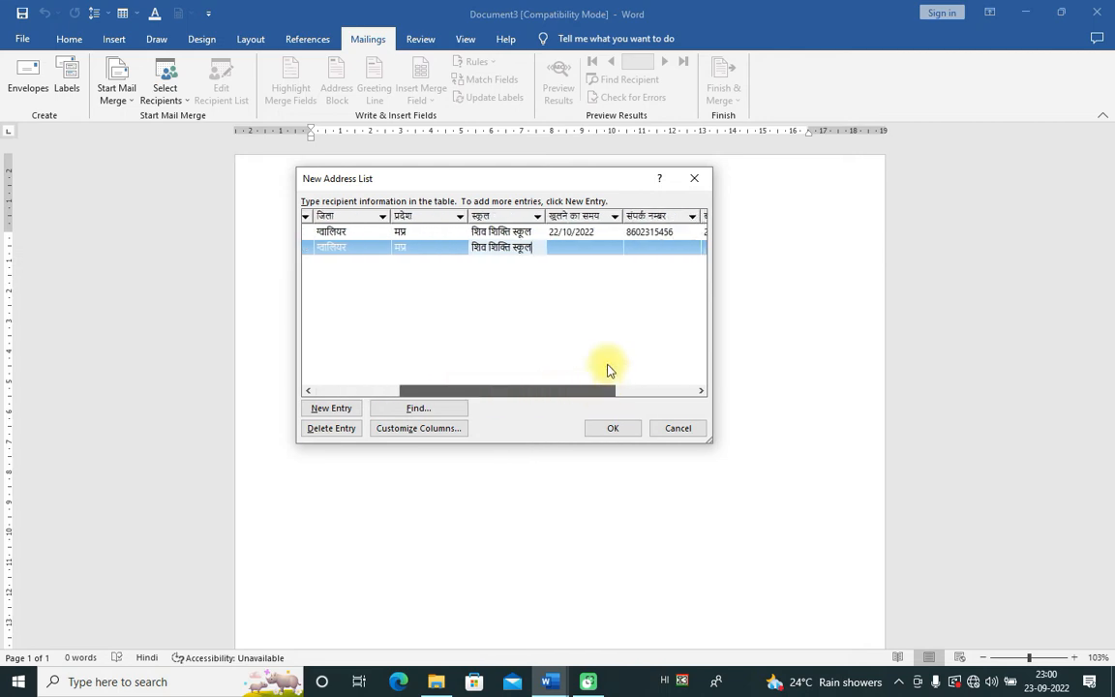
left_click(584, 246)
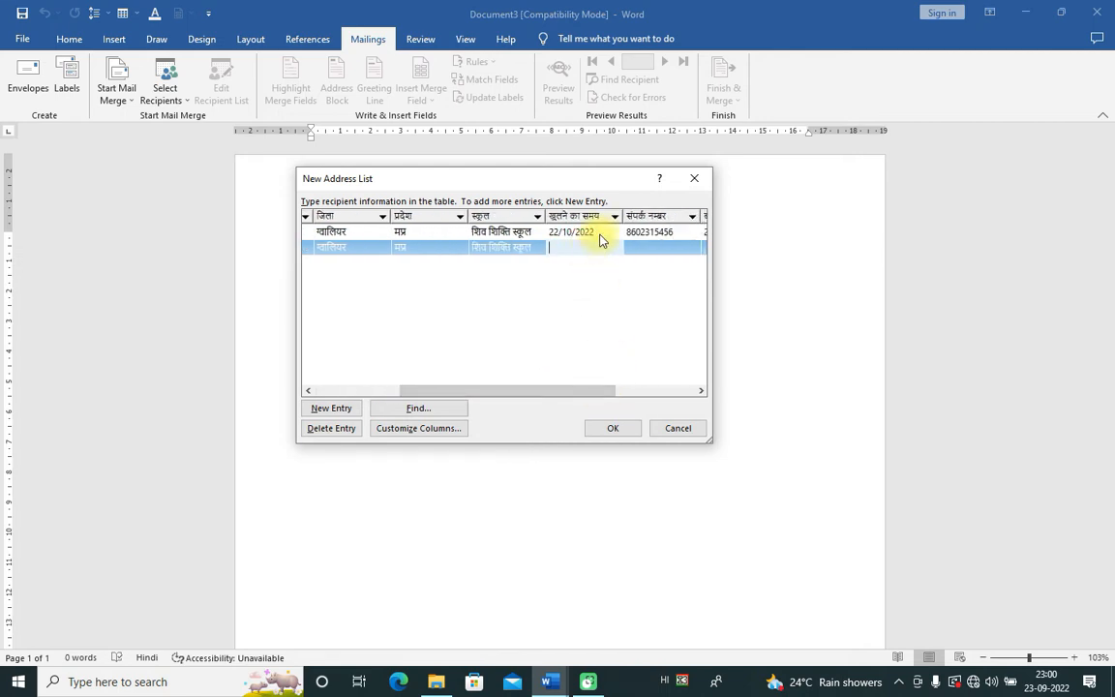
left_click(587, 234)
key("ctrl+c")
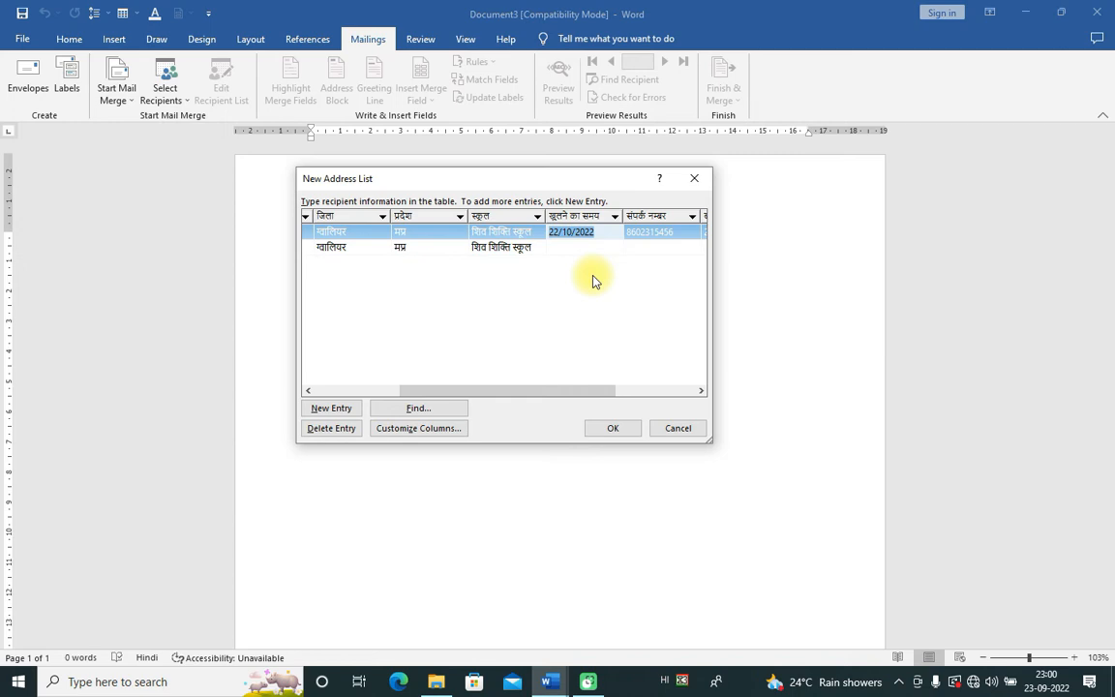
left_click(583, 247)
key("ctrl+v")
left_click_drag(590, 391, 642, 393)
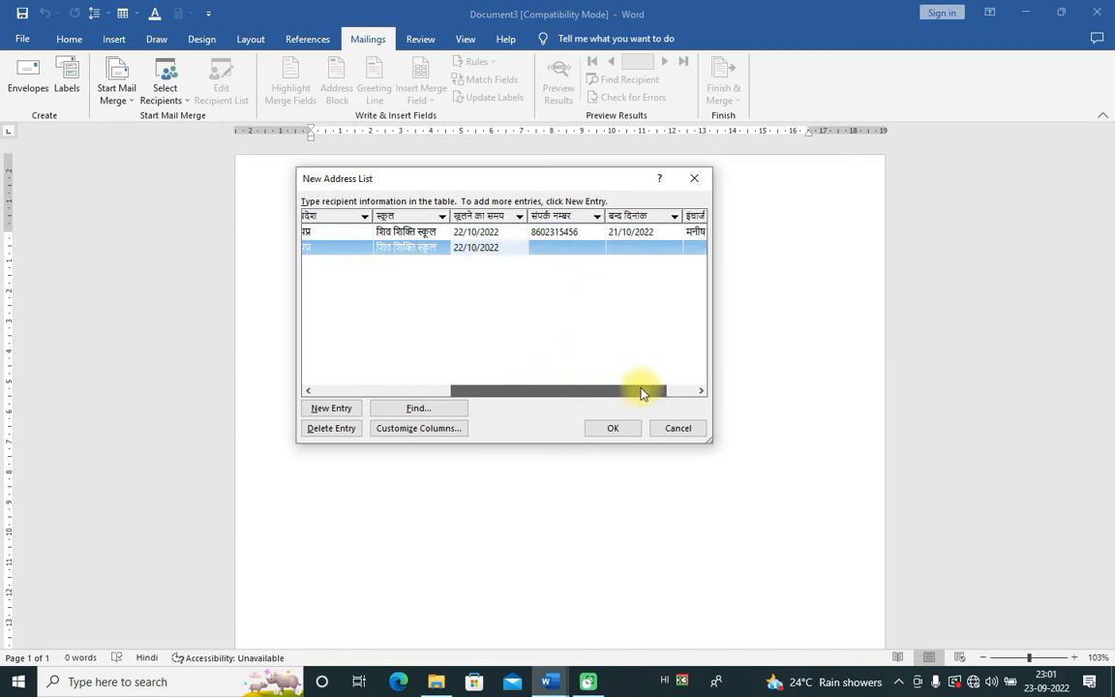
left_click(578, 232)
key("ctrl+c")
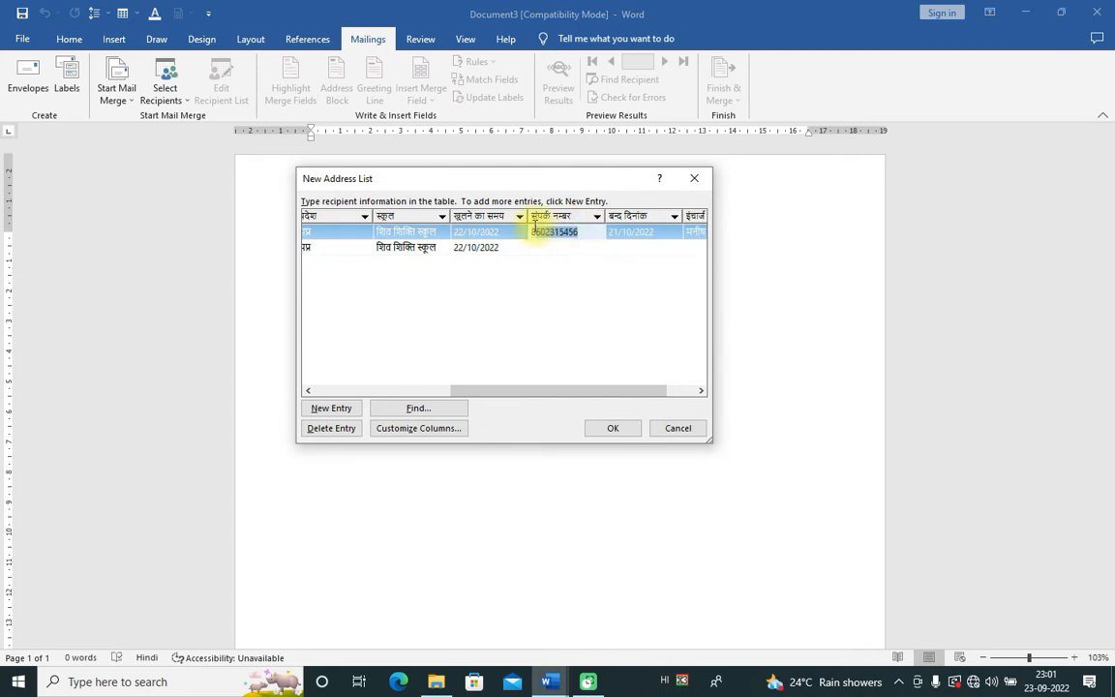
left_click(542, 246)
key("ctrl+v")
Step: Paste closing date 21/10/2022 into row two and copy the in-charge name across
left_click(662, 231)
key("ctrl+c")
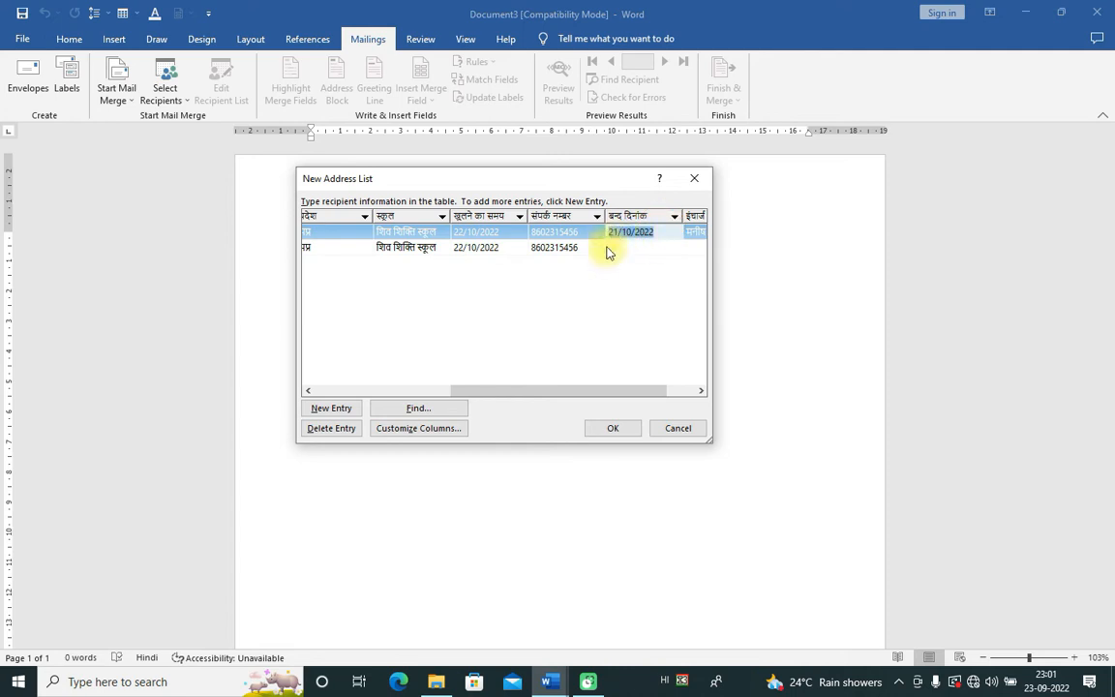
left_click(618, 247)
key("ctrl+v")
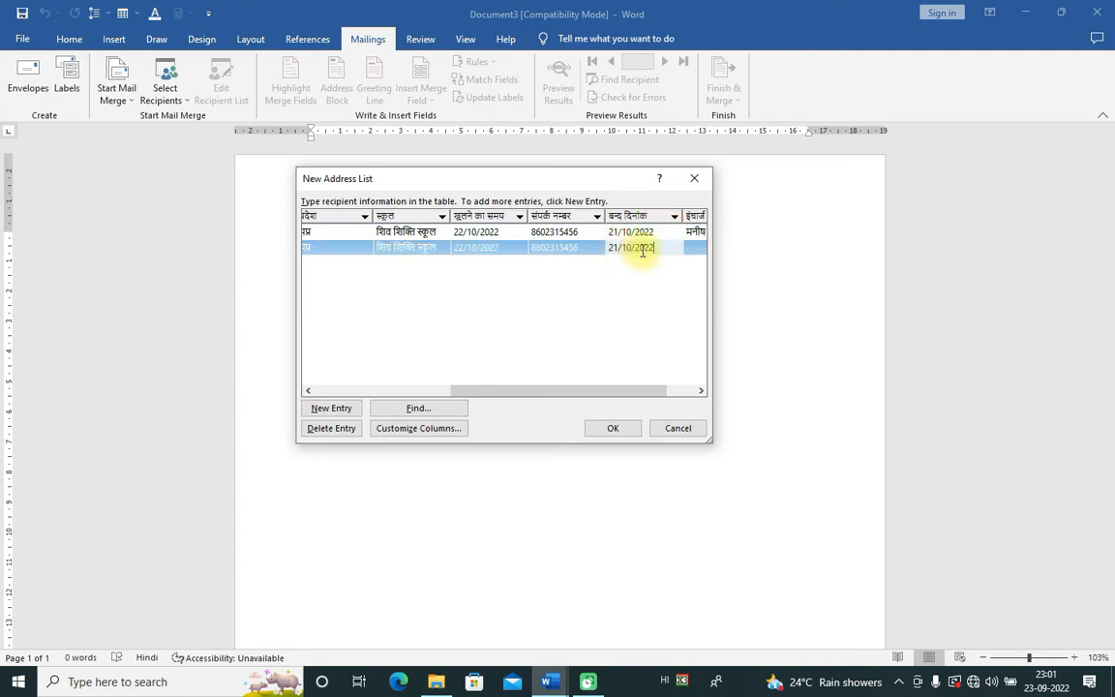
left_click_drag(573, 391, 633, 391)
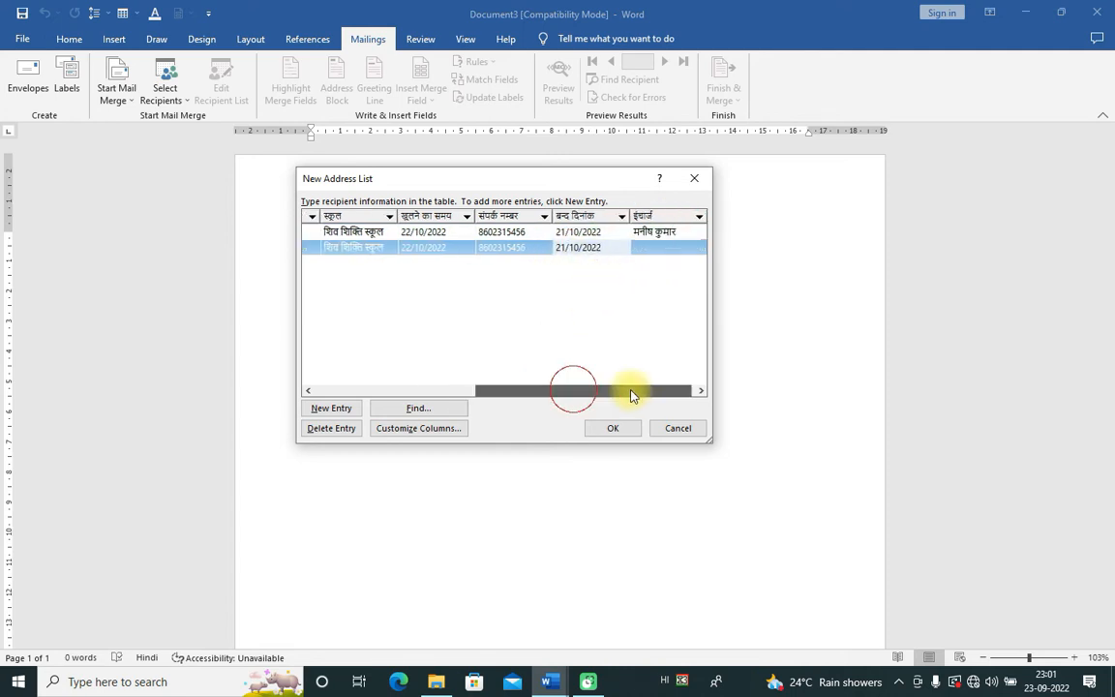
left_click(672, 236)
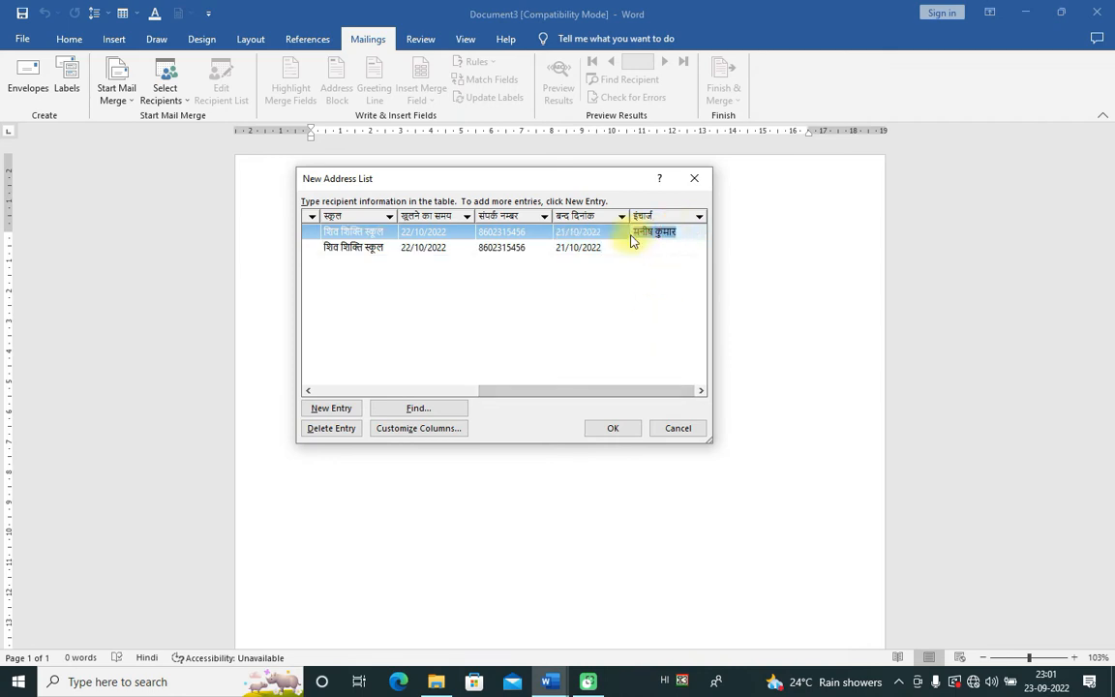
left_click(635, 249)
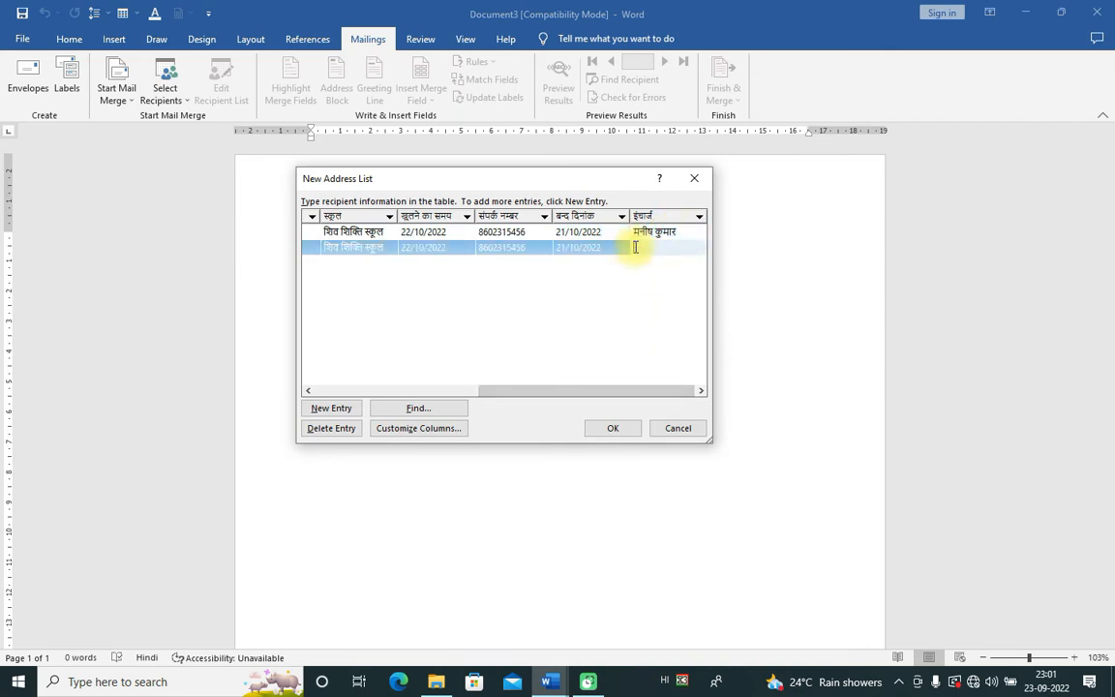
left_click_drag(607, 391, 368, 320)
left_click(350, 269)
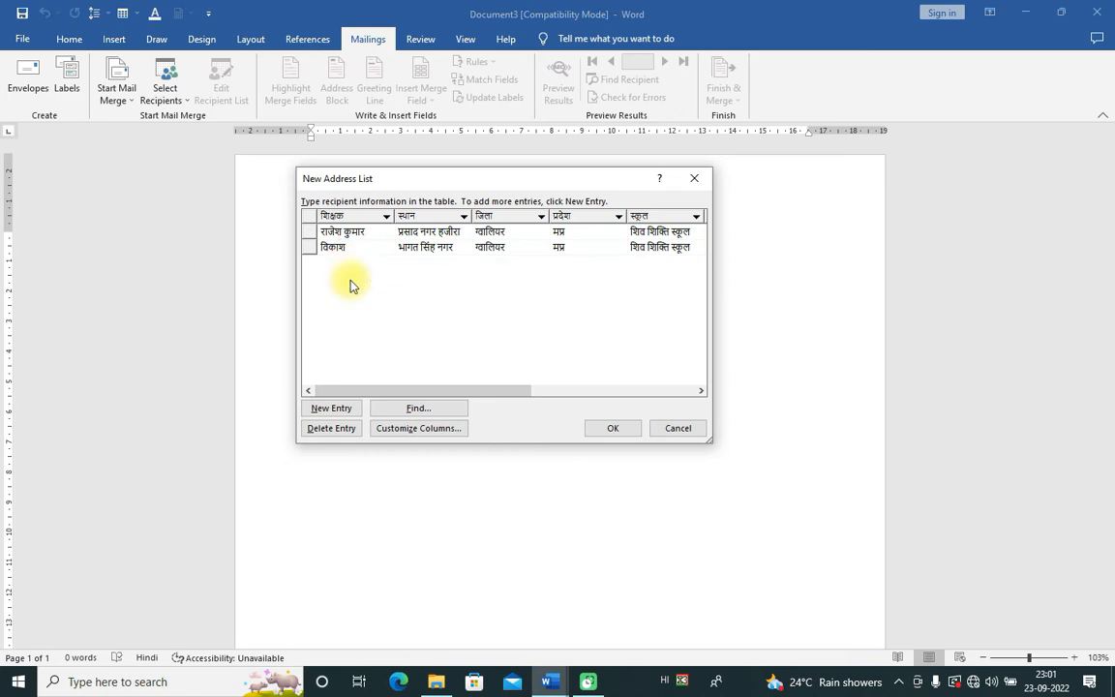
Step: Add a third row with the teacher's name and place
left_click(346, 408)
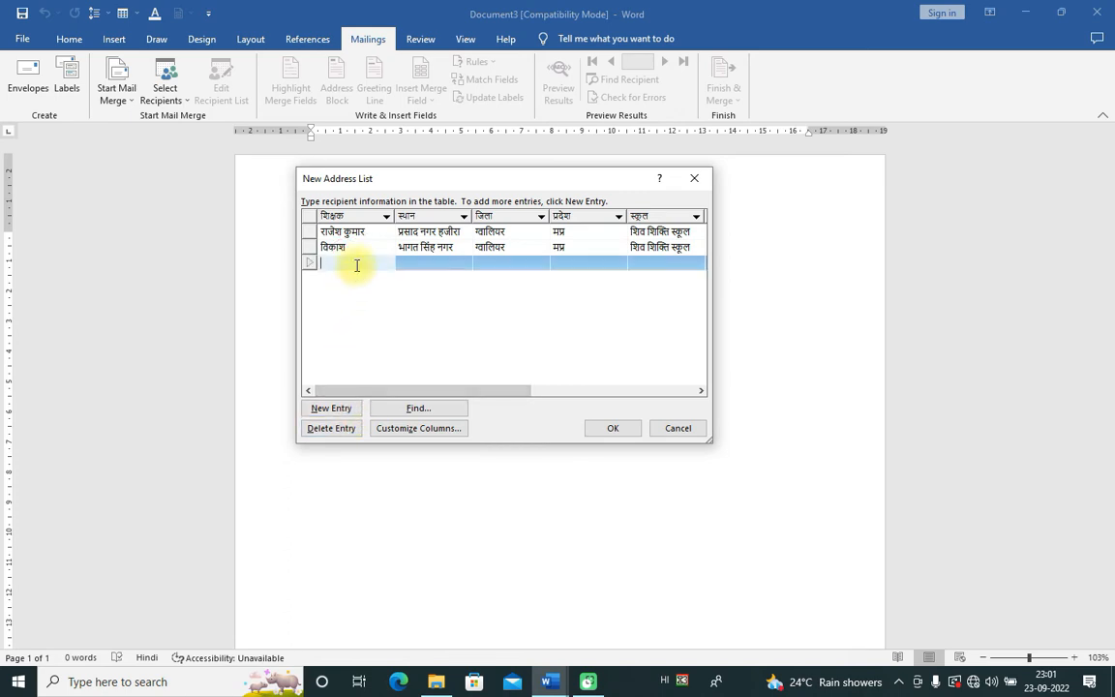
type("त")
key("BackSpace")
key("BackSpace")
left_click(413, 262)
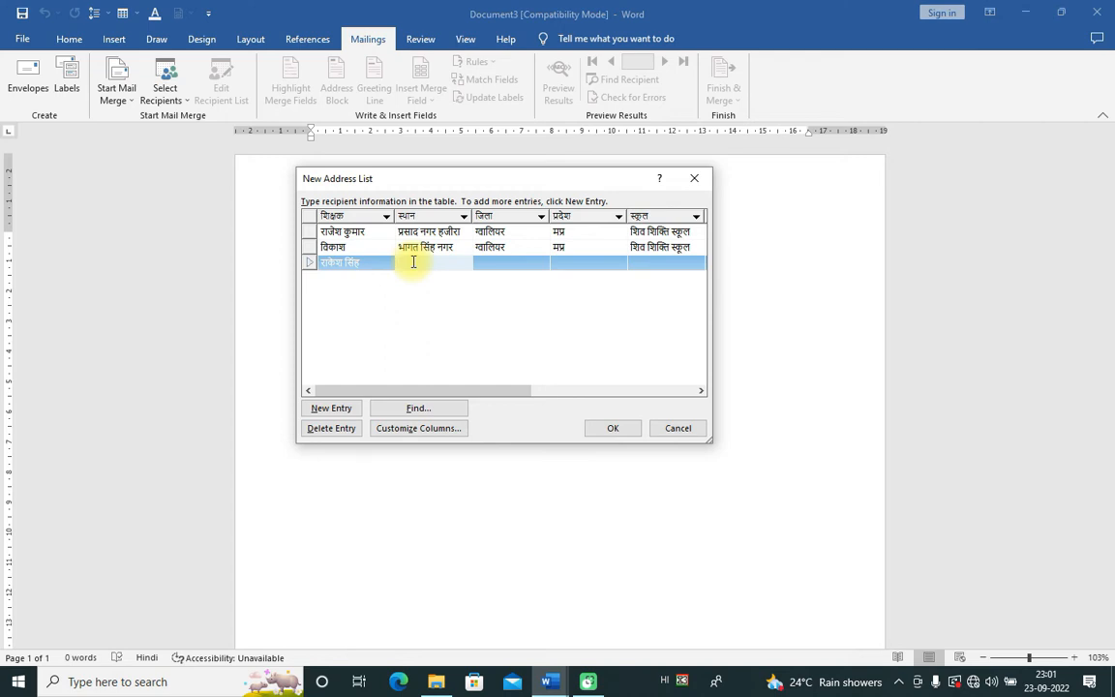
type("प")
key("BackSpace")
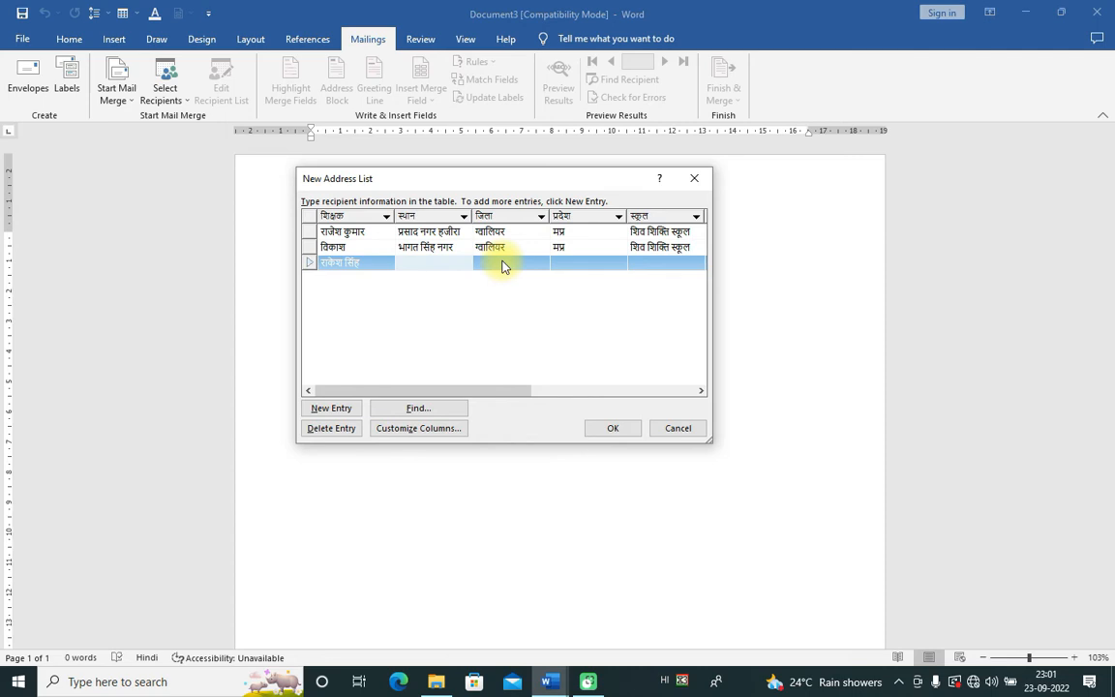
type("चार इशहर का नाका")
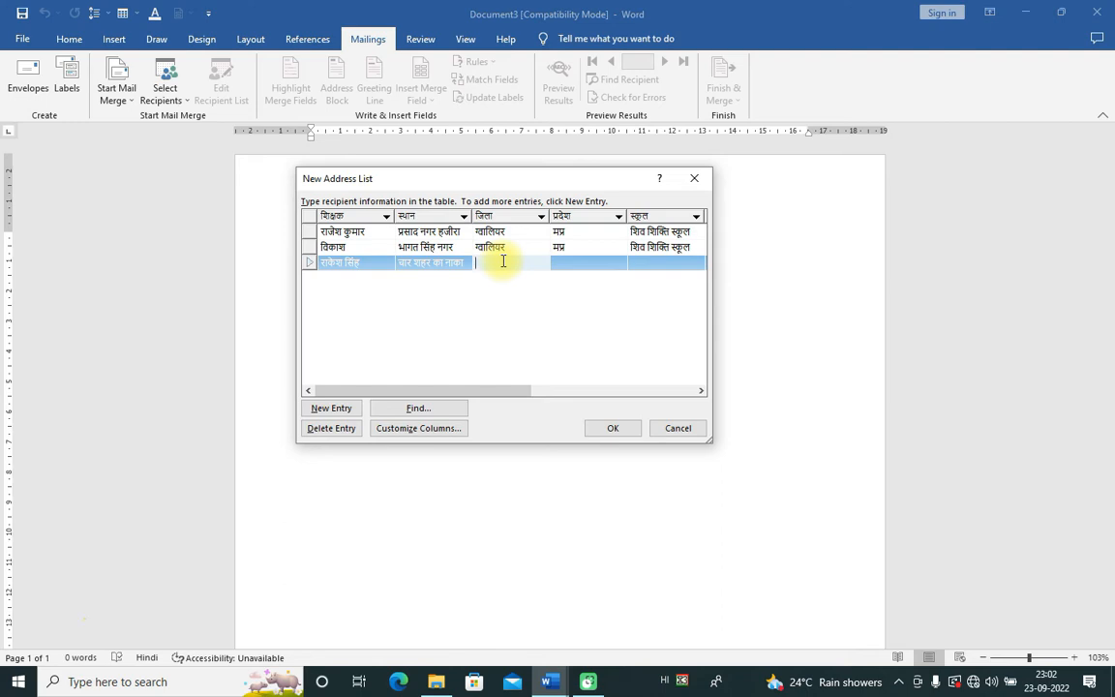
Step: Set row three's district to कानपुर, state उत्तर प्रदेश and school के के स्कूल
type("शि")
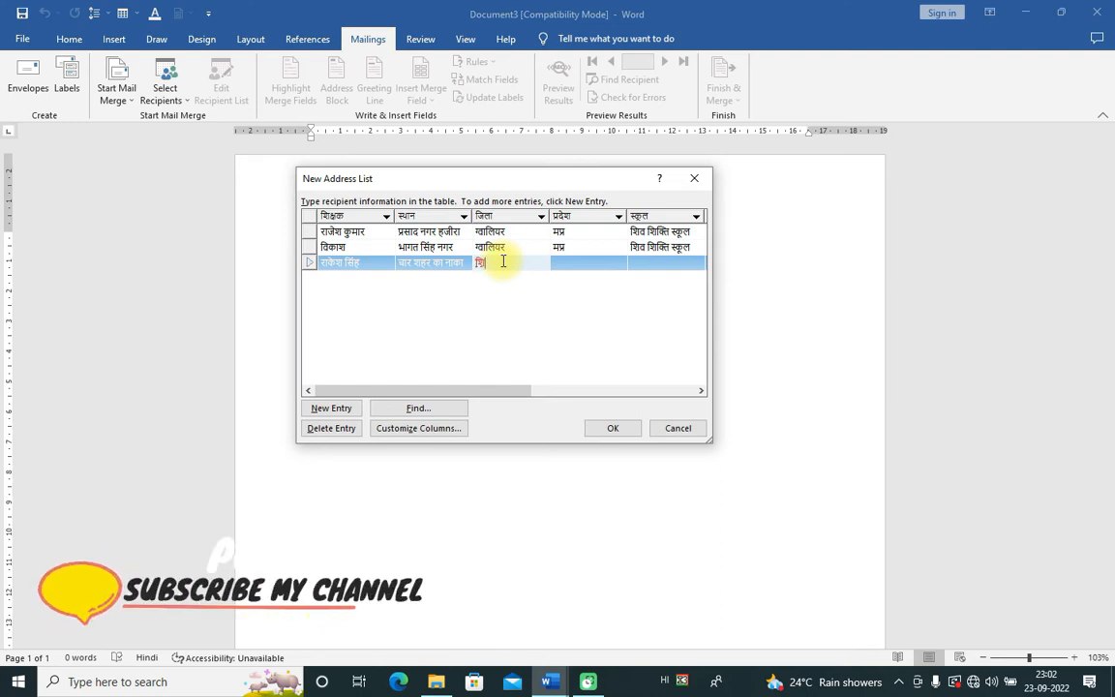
type("वपुरी")
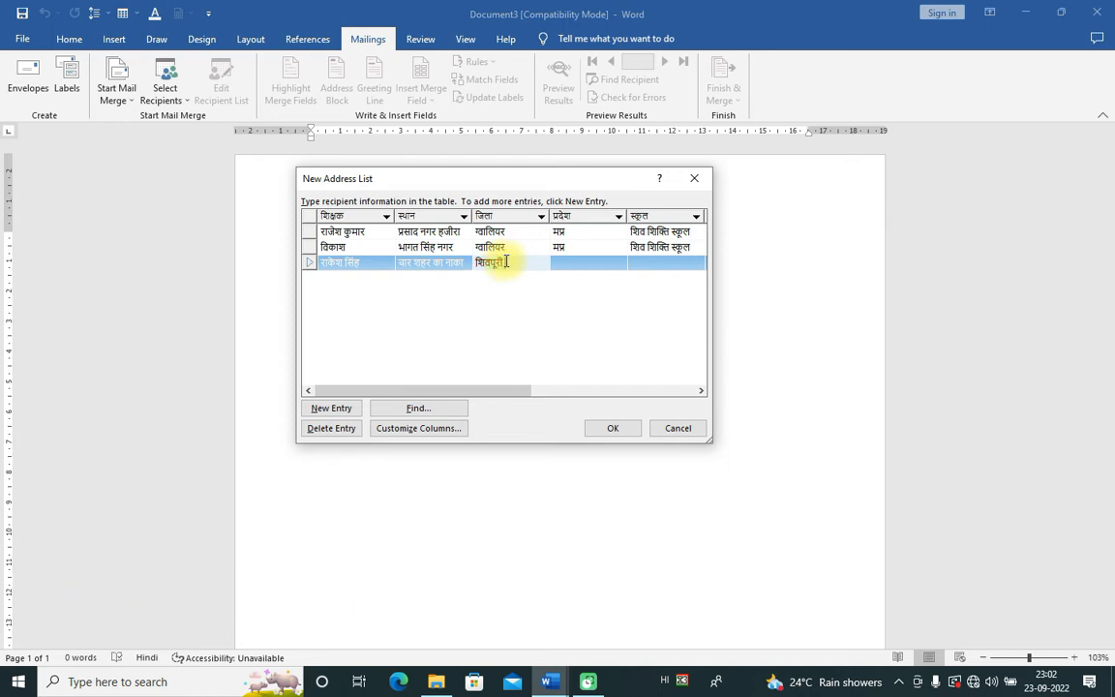
key("Tab")
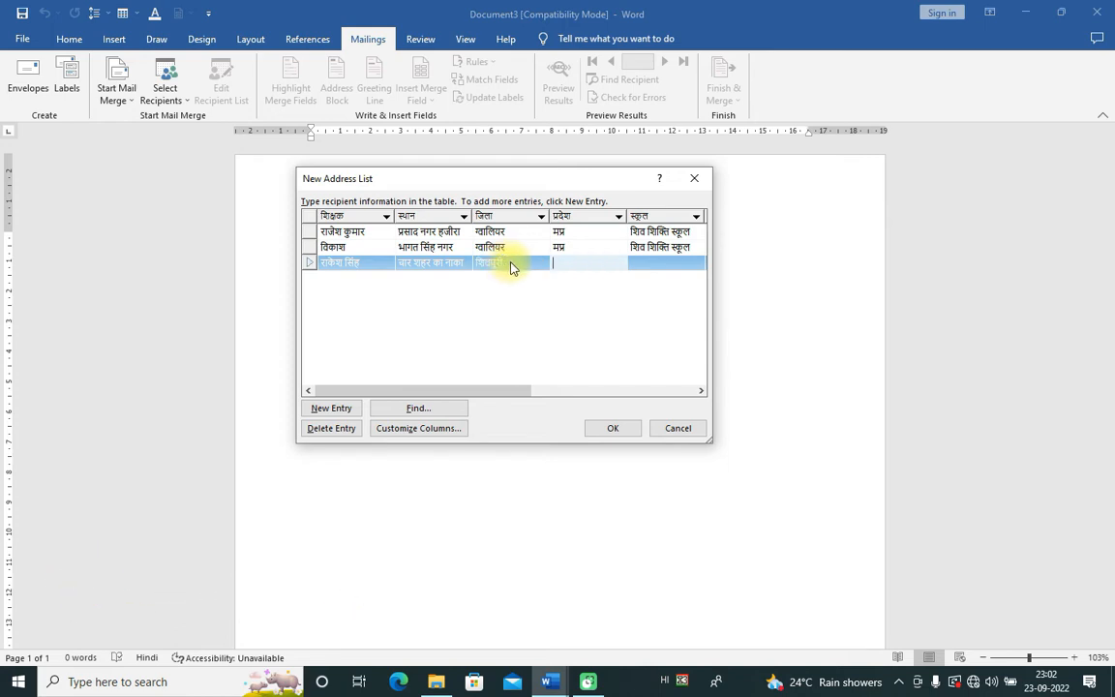
left_click(527, 263)
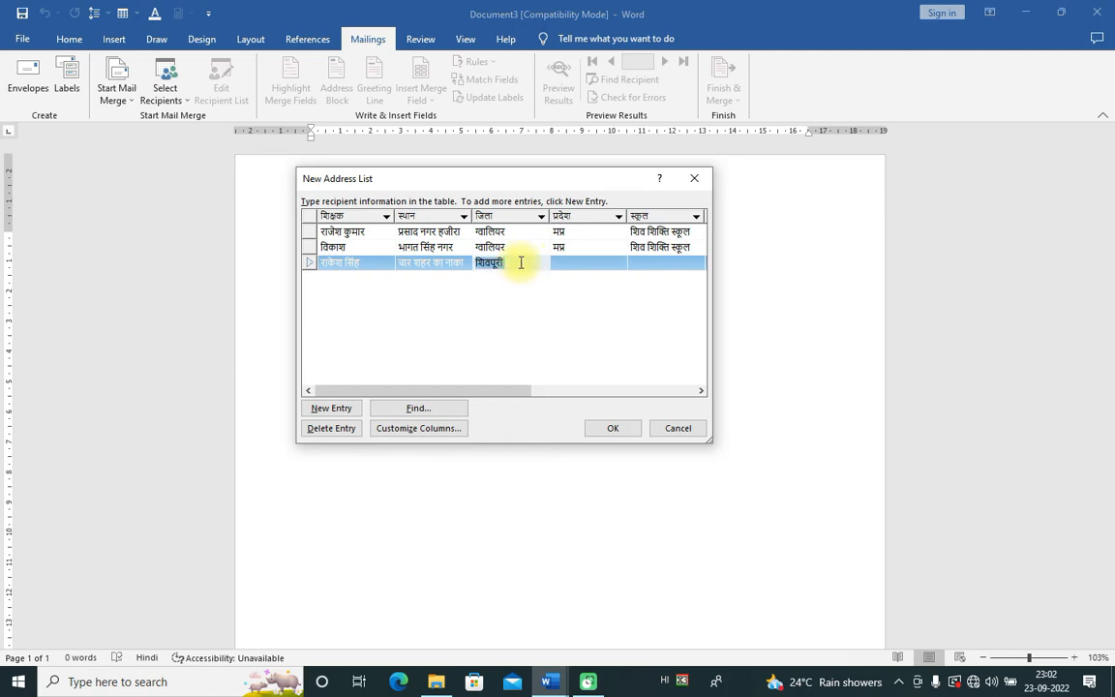
key("BackSpace")
key("Tab")
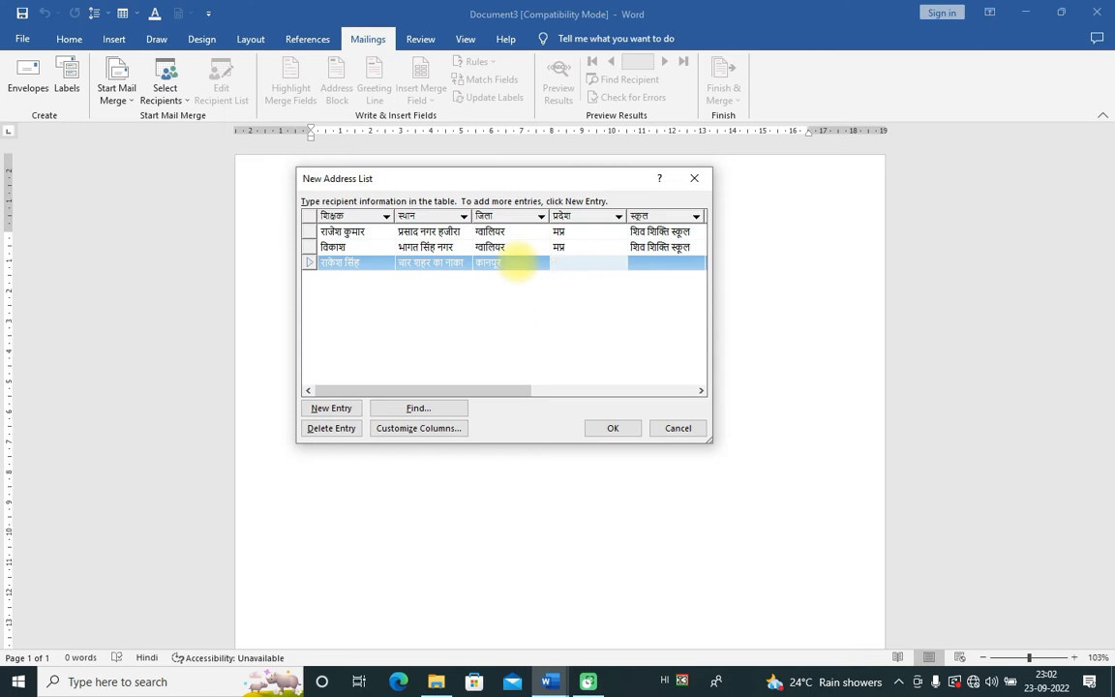
type("उत्तर प्र")
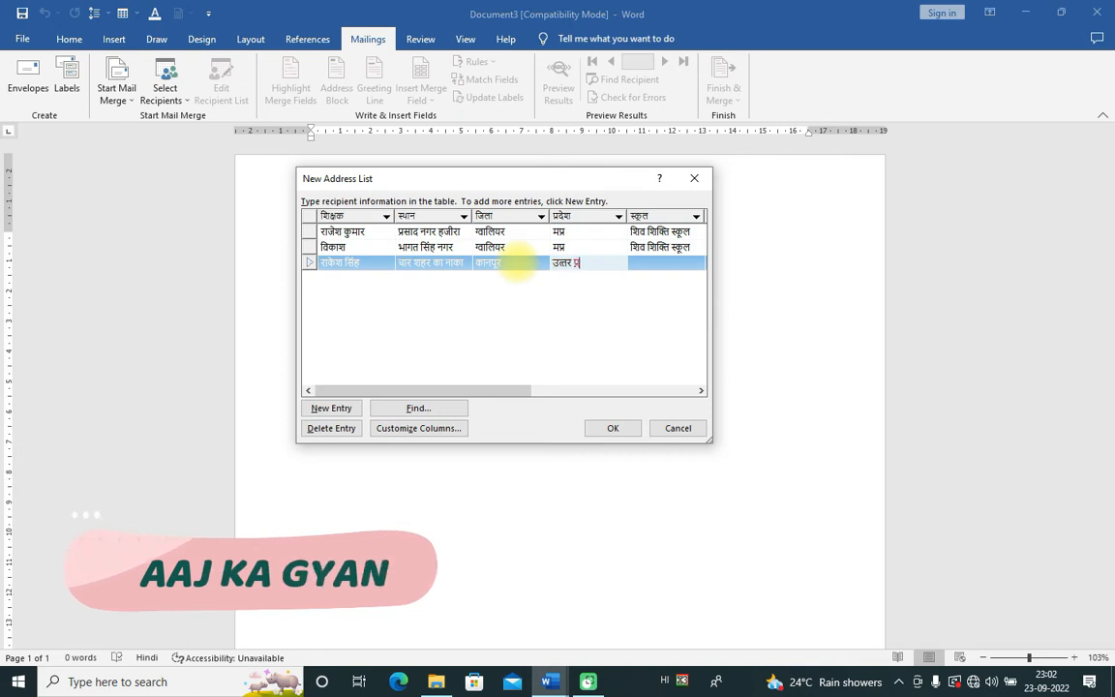
type("देश")
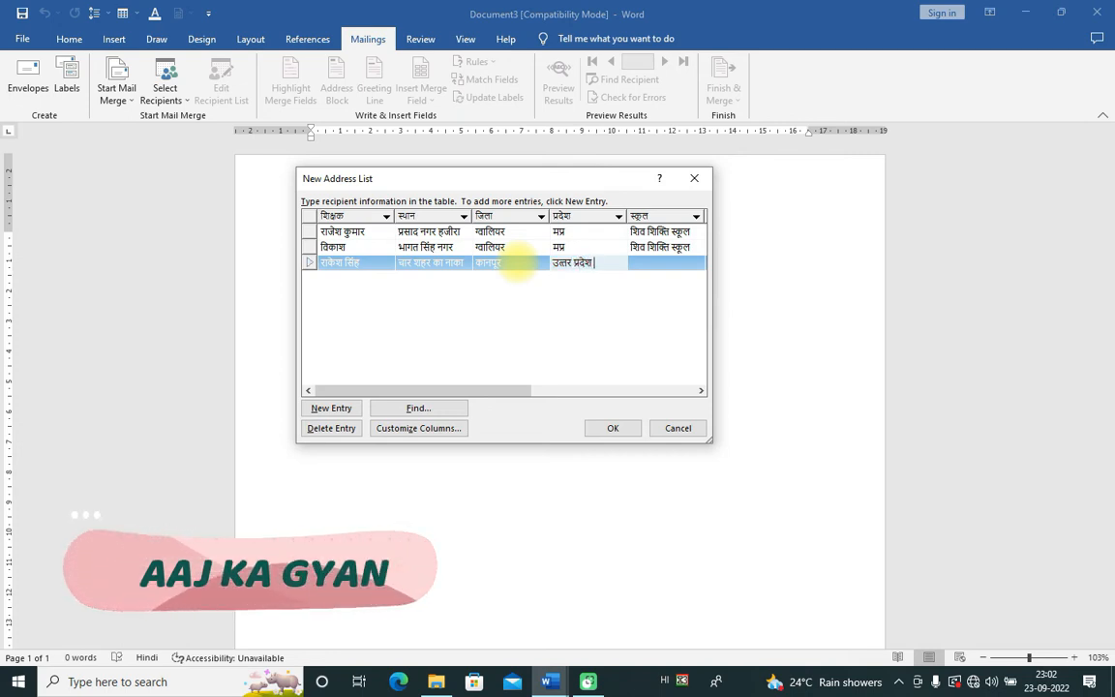
key("Tab")
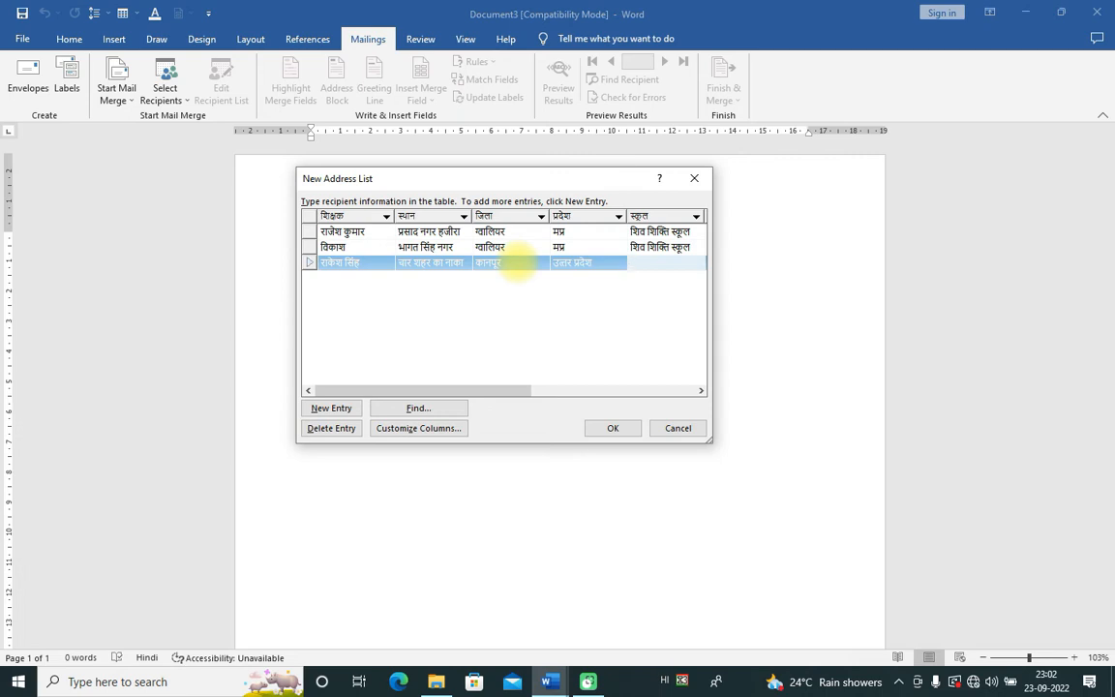
key("Tab")
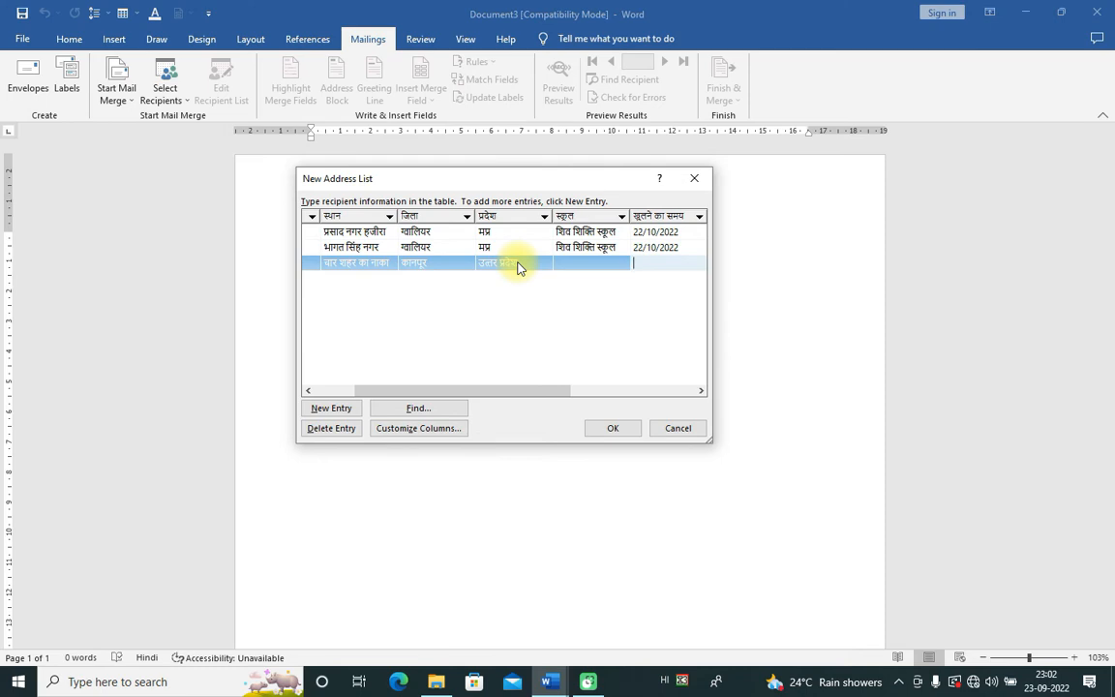
left_click(573, 263)
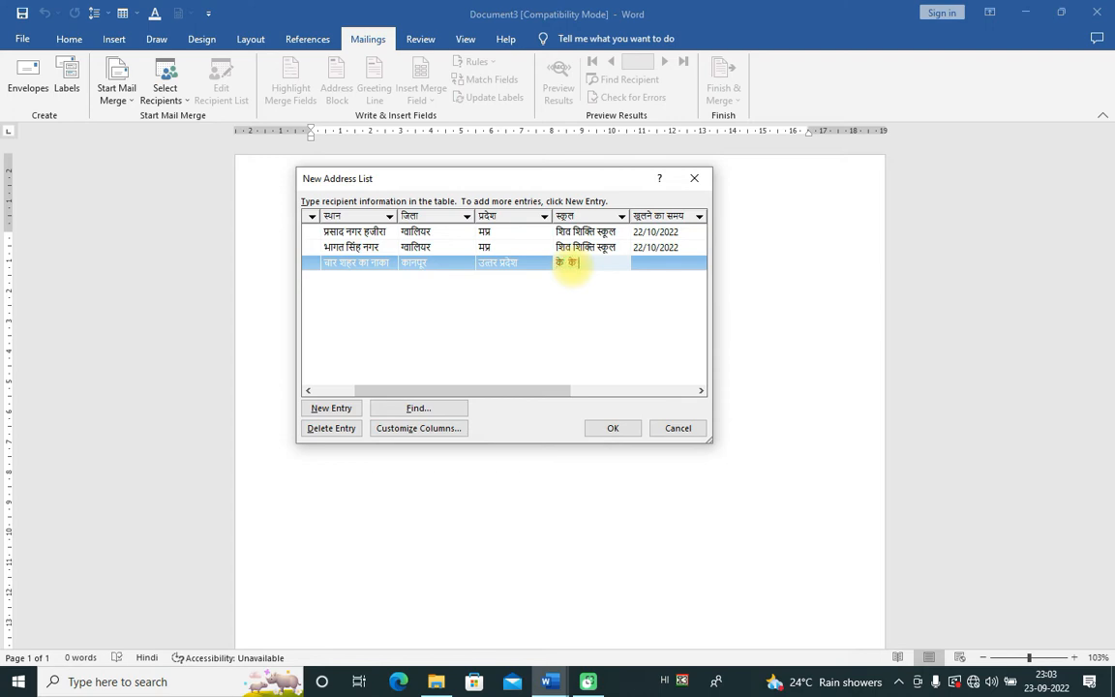
type("ल")
key("Tab")
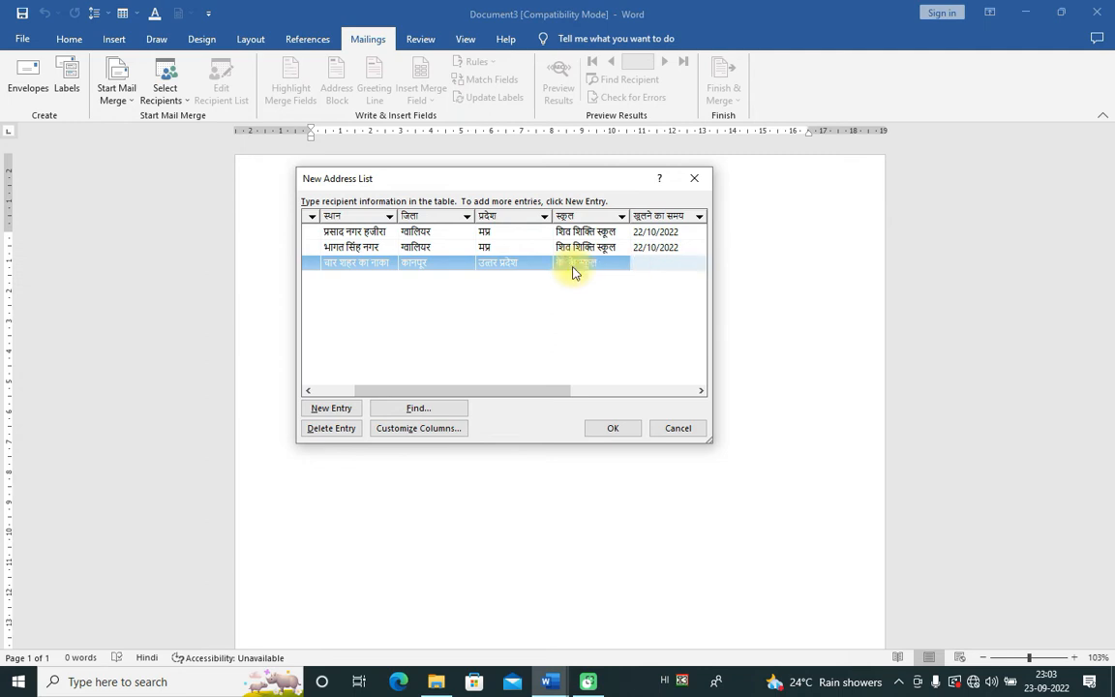
Step: Copy opening date 22/10/2022 and the contact number from row two into row three
left_click(672, 266)
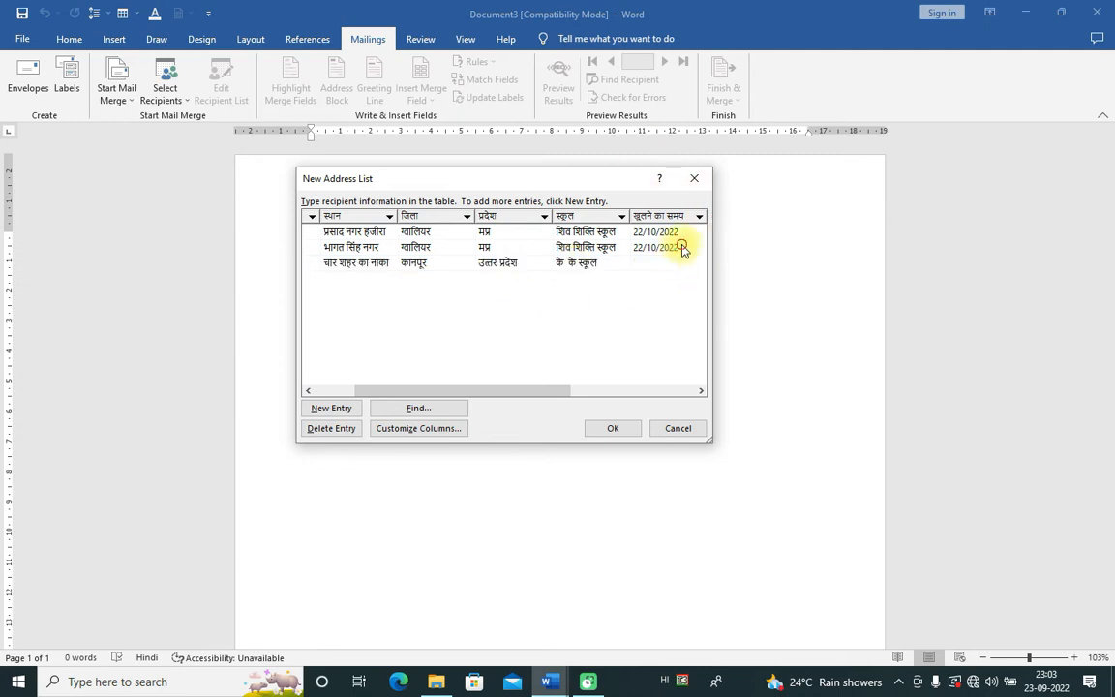
left_click(683, 248)
left_click_drag(682, 247, 640, 251)
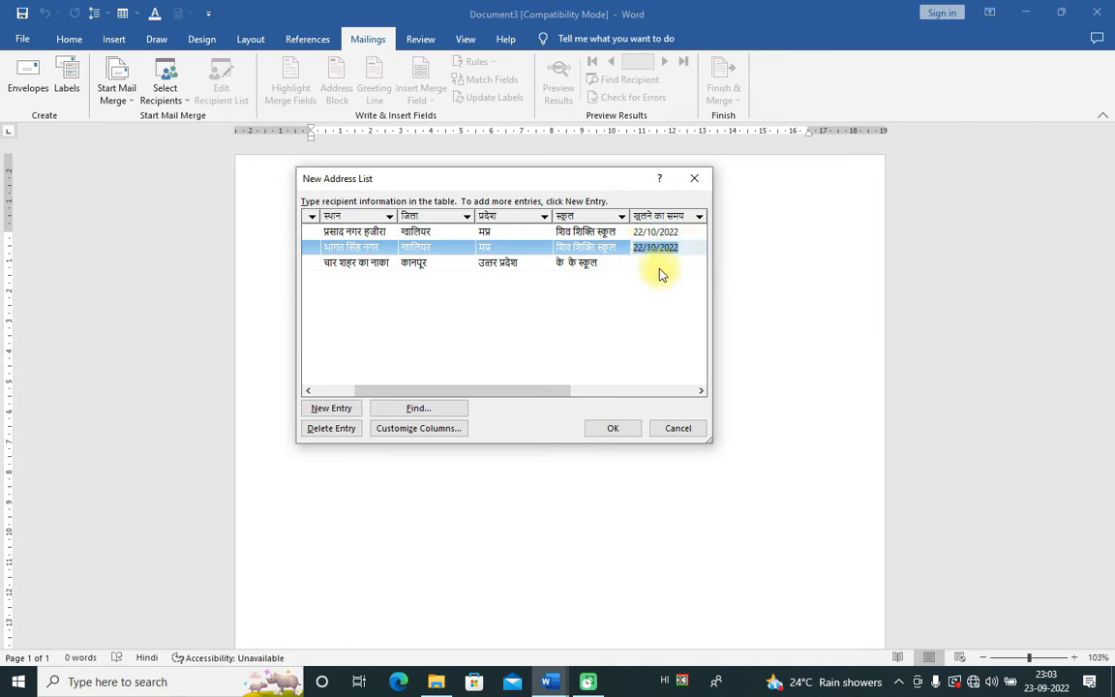
left_click(650, 264)
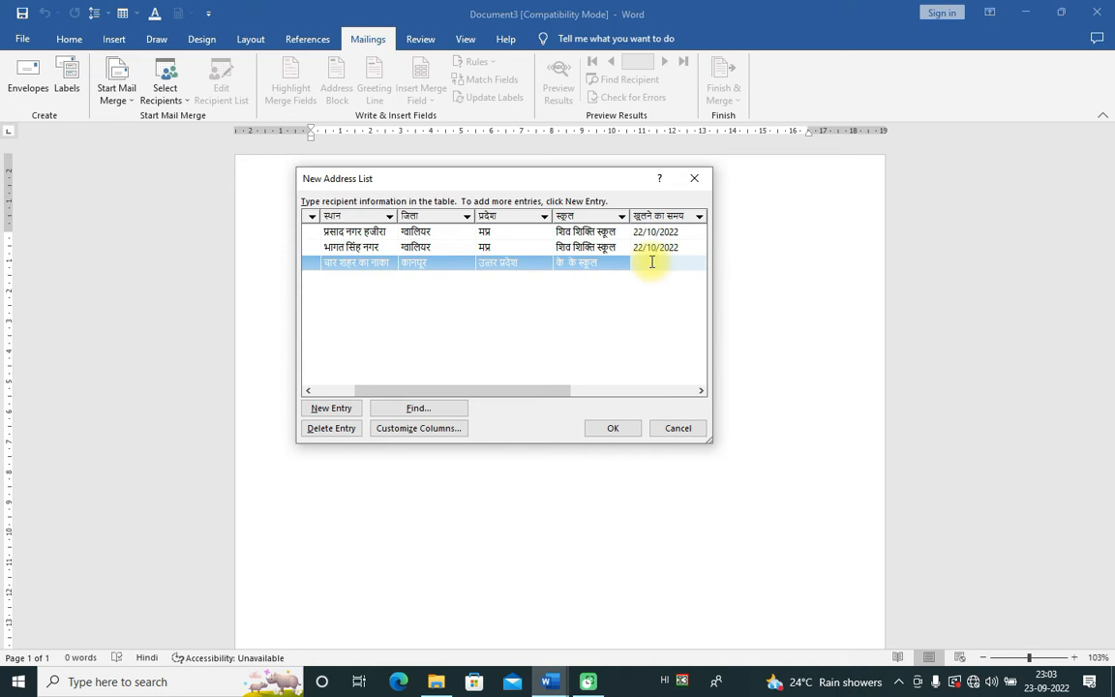
type("22/10/2022")
left_click_drag(568, 391, 665, 392)
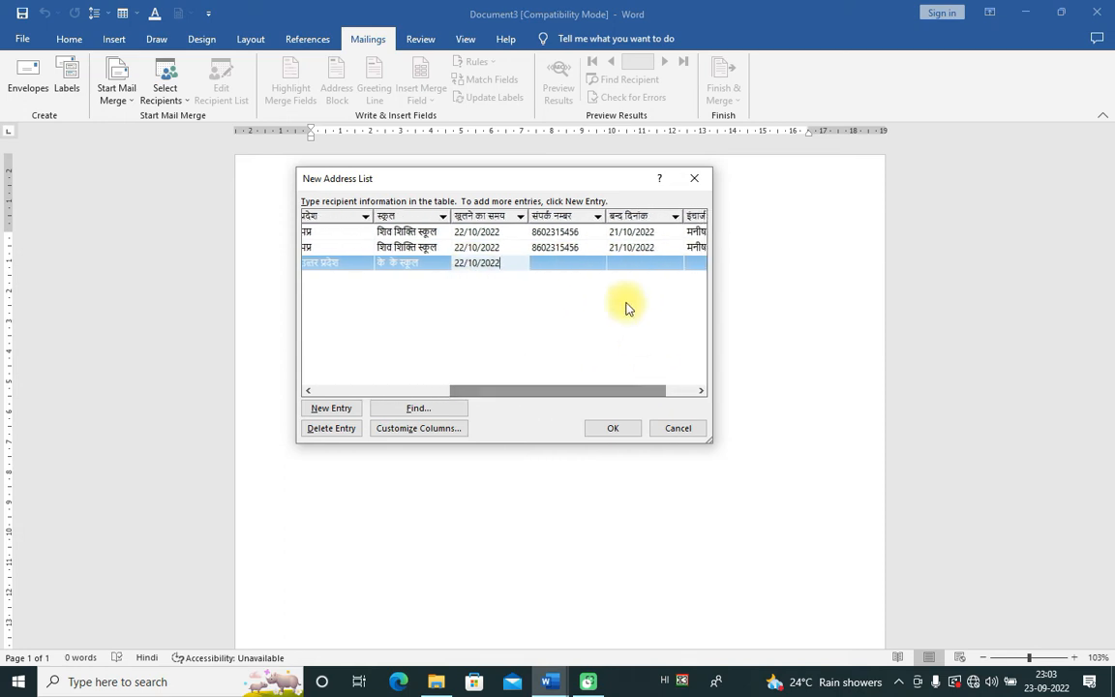
left_click(560, 247)
double_click(560, 248)
key("ctrl+c")
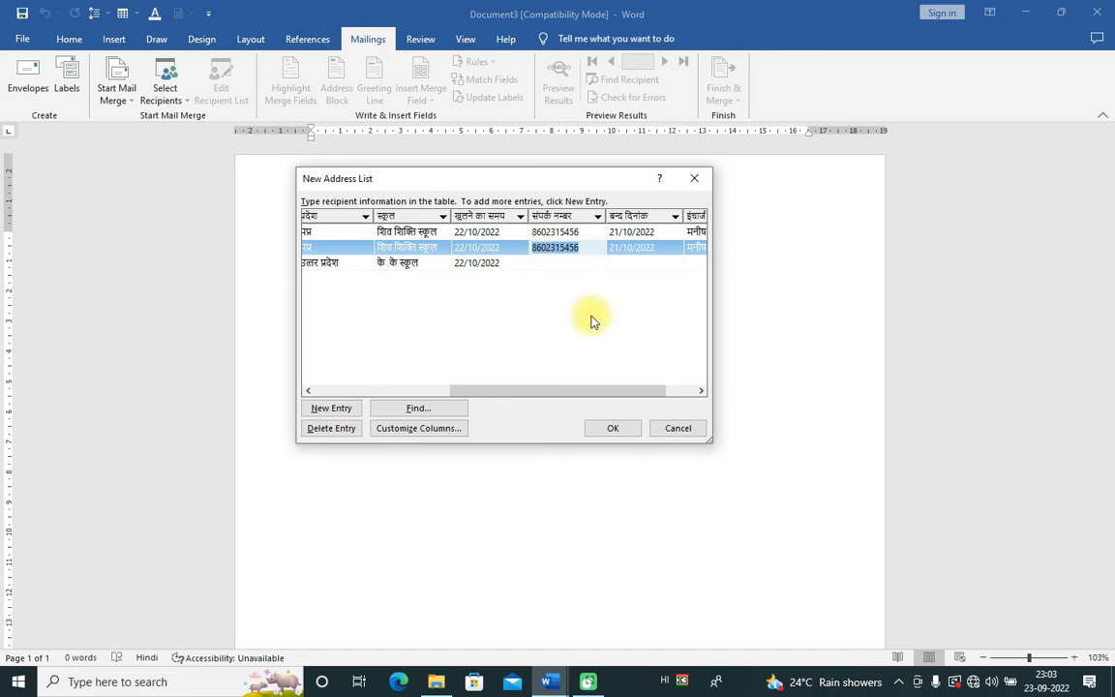
left_click(565, 263)
key("ctrl+v")
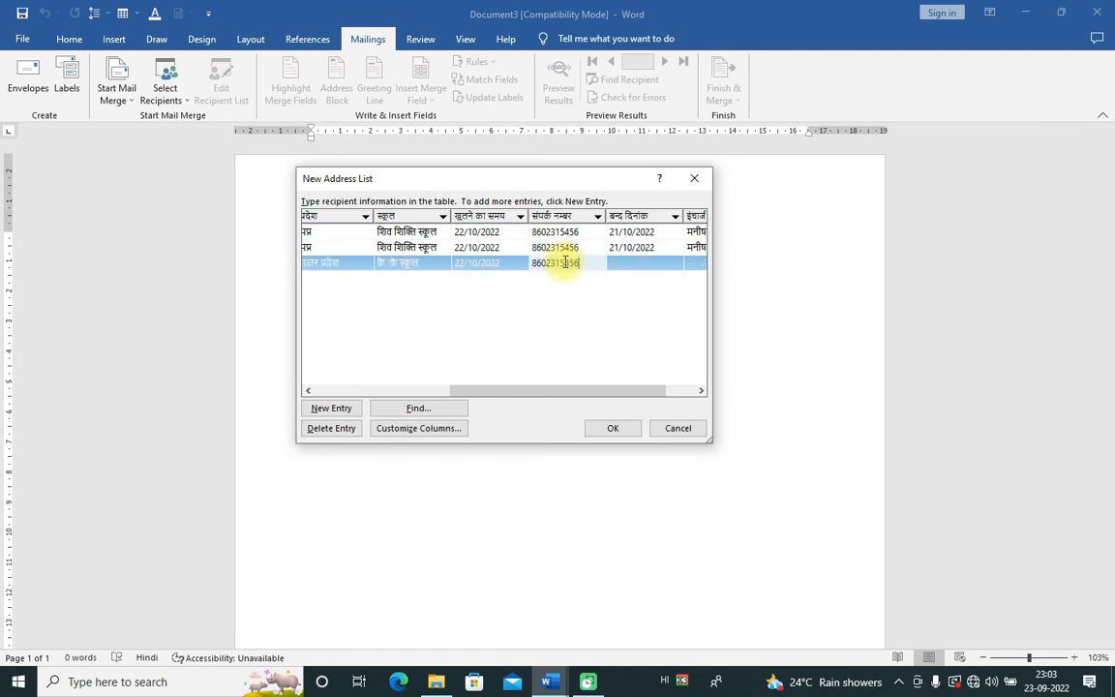
left_click_drag(653, 260, 659, 250)
Step: Paste closing date 21/10/2022 into row three, fill the in-charge name and close the list
left_click(658, 249)
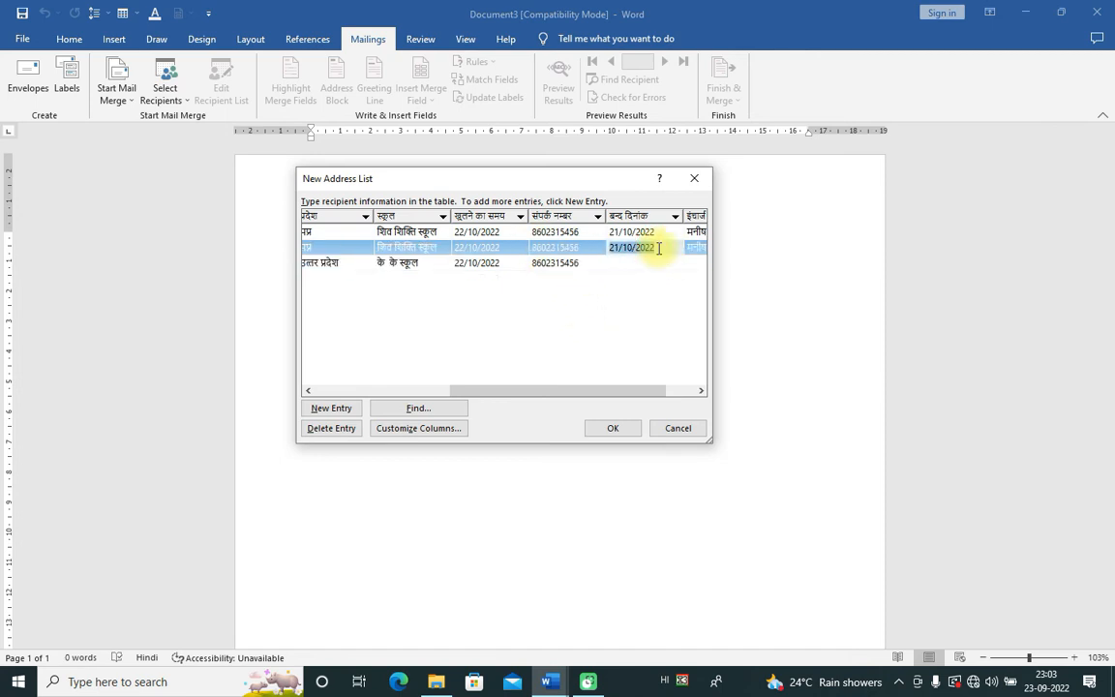
double_click(654, 254)
key("ctrl+c")
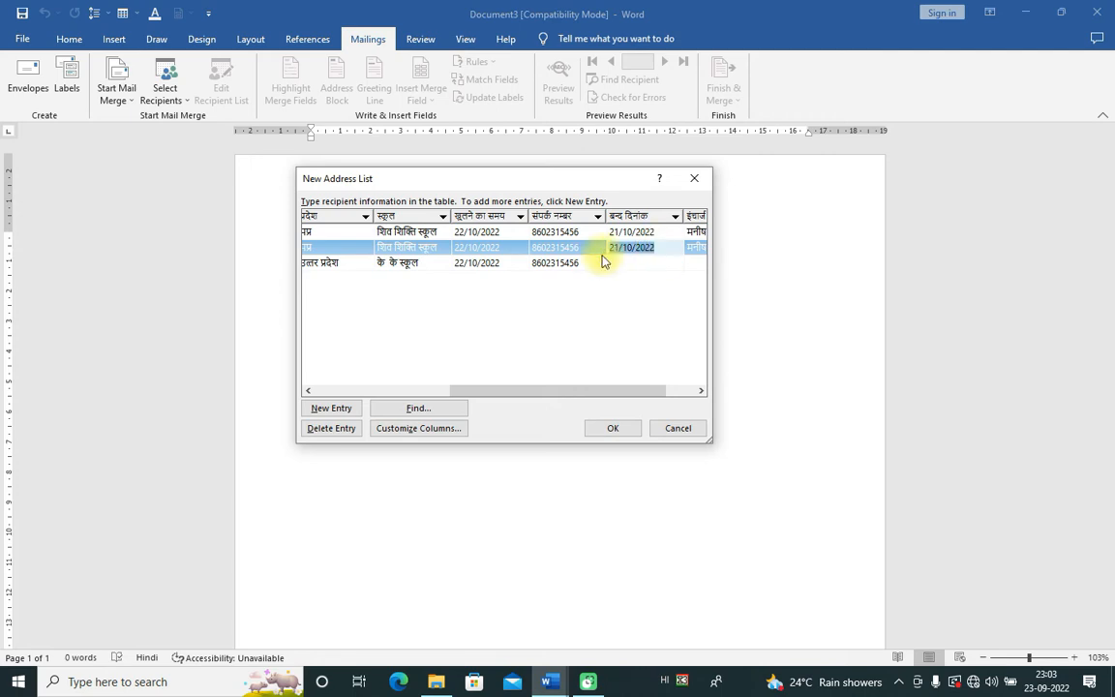
left_click(620, 261)
key("ctrl+v")
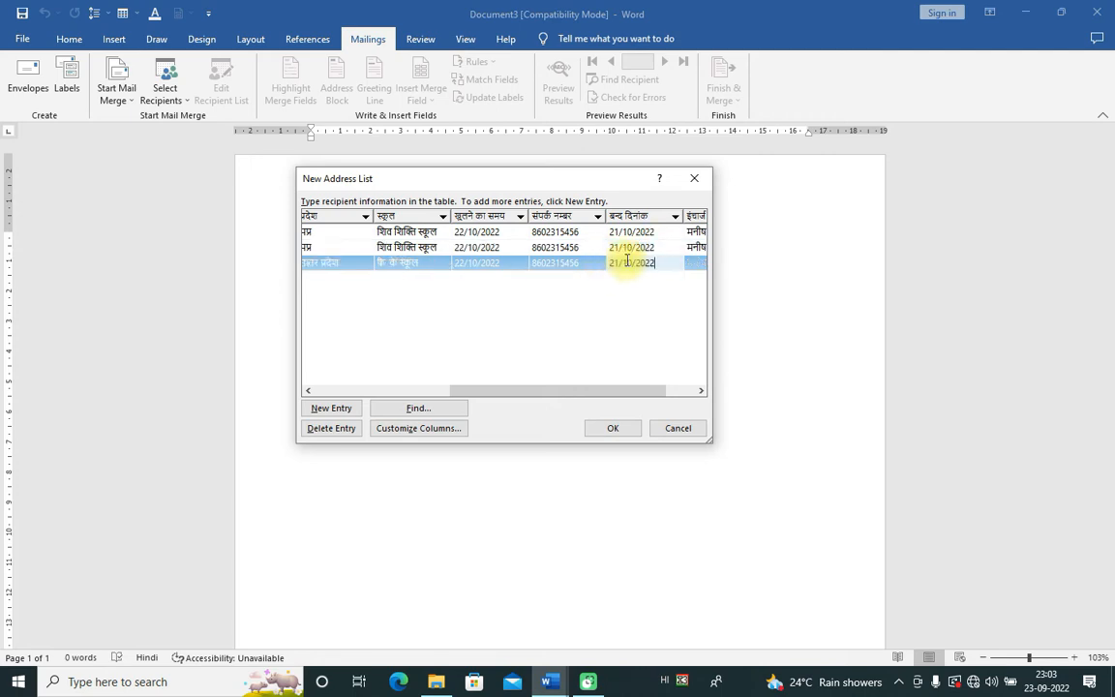
left_click_drag(570, 391, 653, 391)
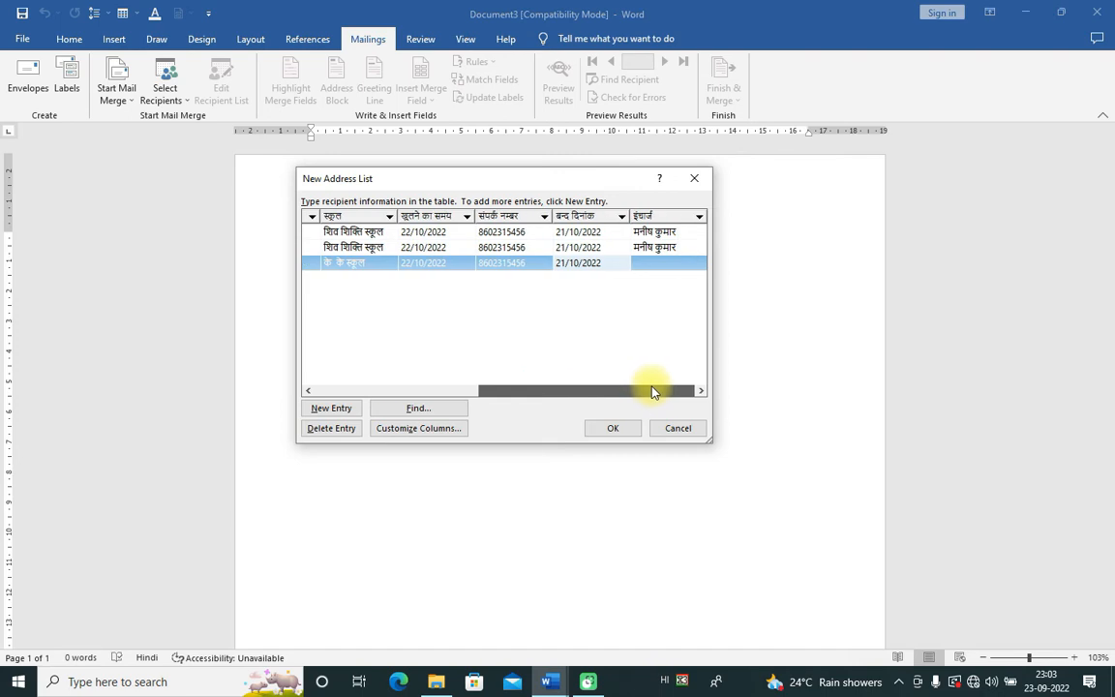
left_click(655, 263)
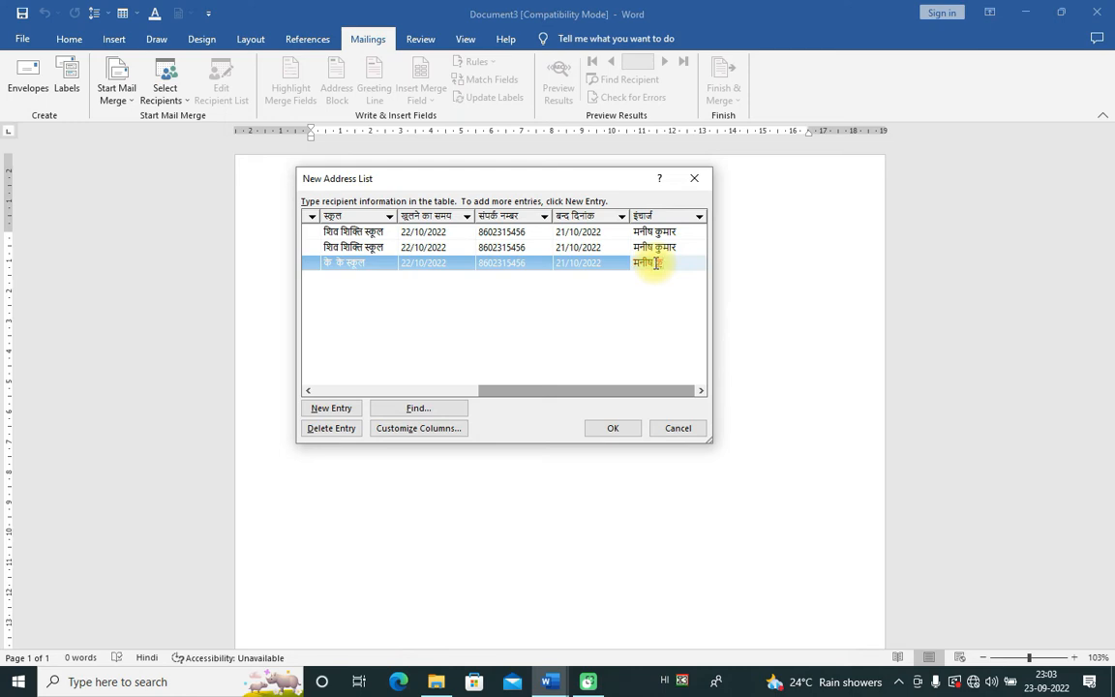
left_click(650, 362)
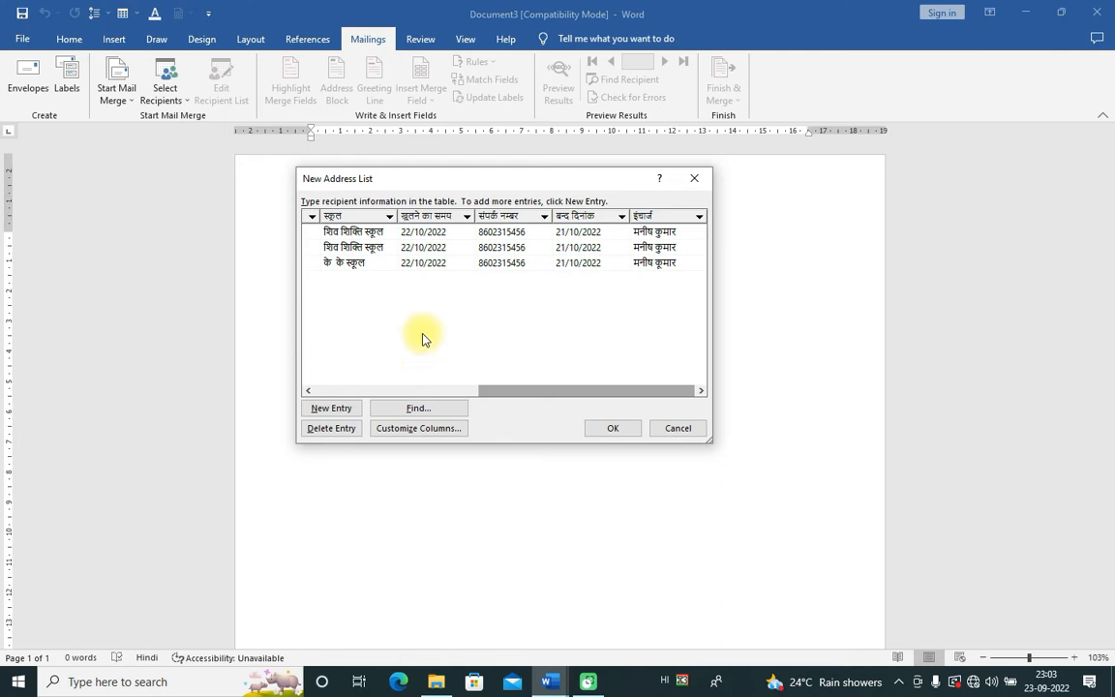
left_click(600, 427)
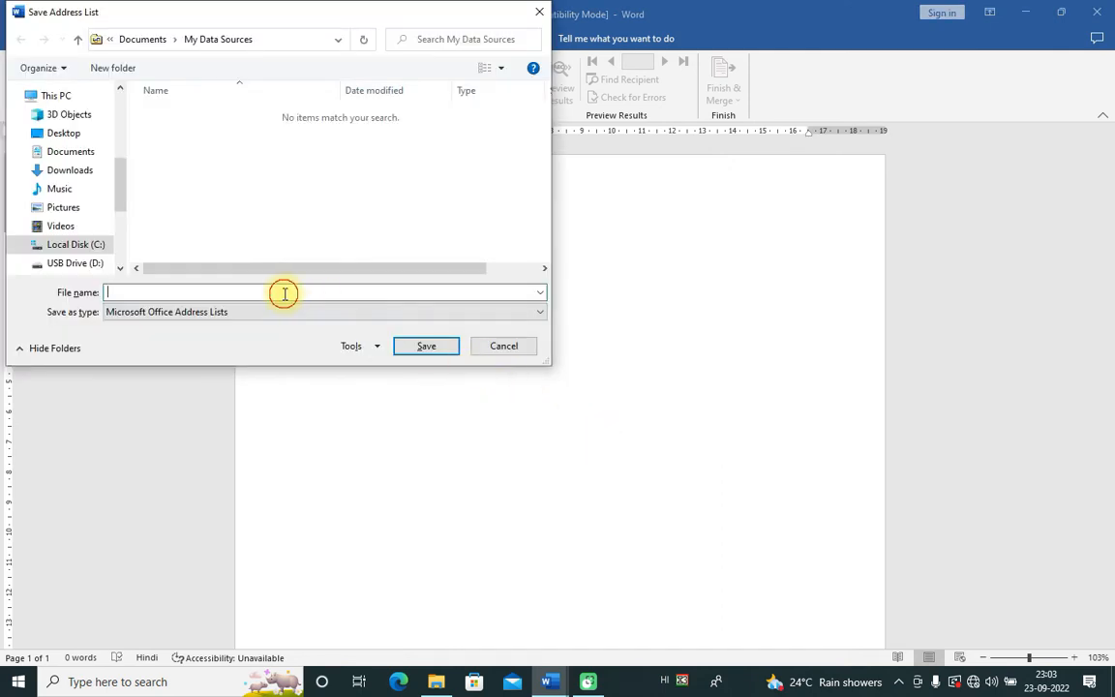
Step: Browse to the F:\YUBTYUB VIDEO\MAILINGS\LATTER folder as the save location
left_click_drag(119, 189, 122, 246)
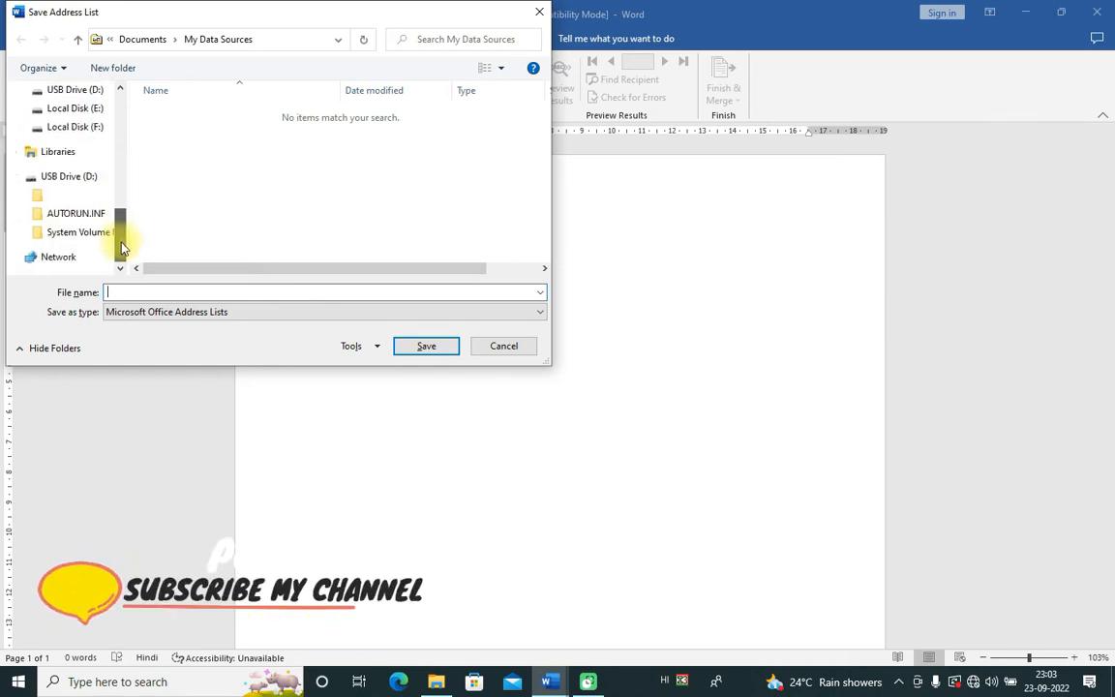
left_click(86, 130)
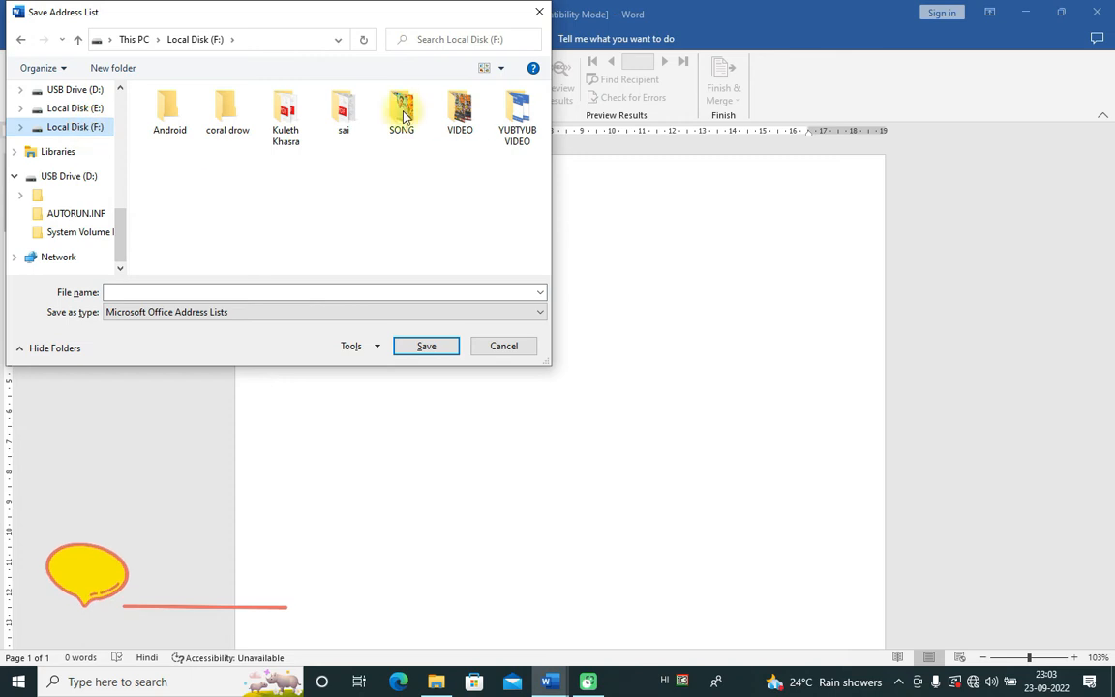
left_click(516, 108)
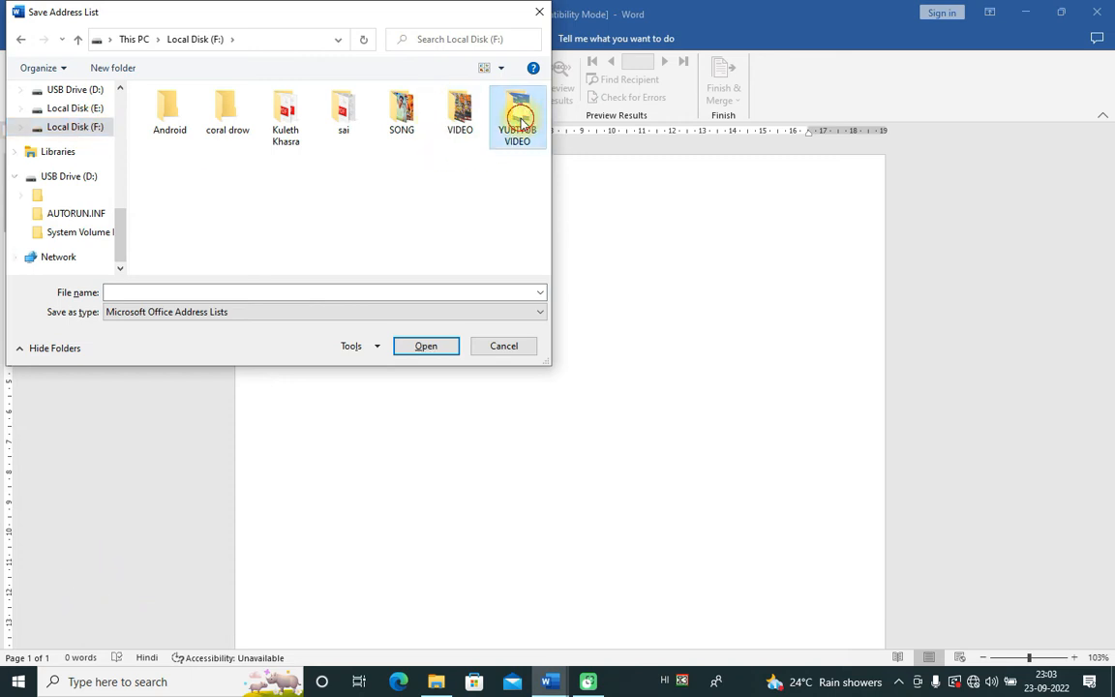
double_click(516, 108)
double_click(513, 150)
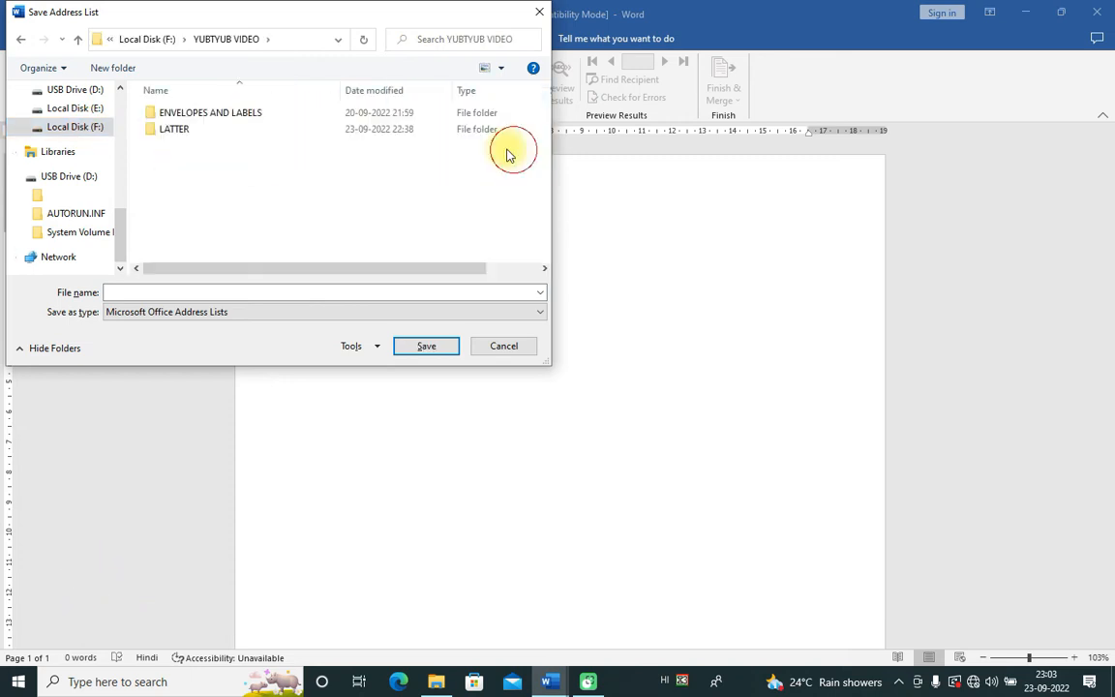
double_click(229, 127)
left_click(246, 293)
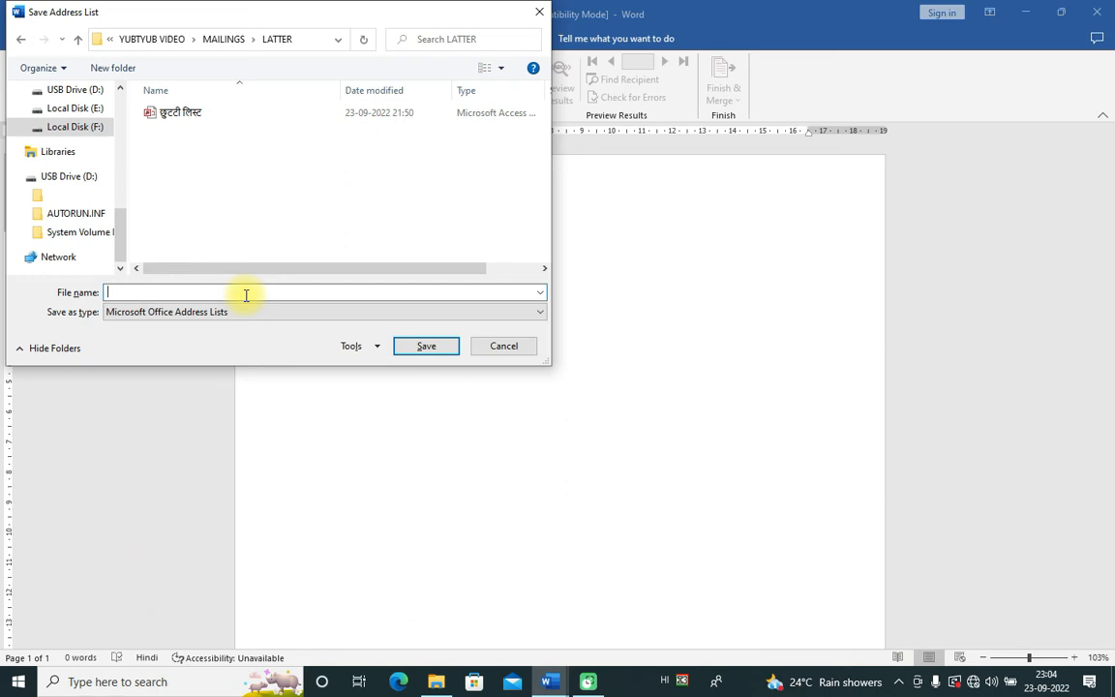
Step: Enter the Hindi file name, correcting typos, and save the address list
left_click(246, 295)
type("छुट")
key("BackSpace")
type("ुट")
key("BackSpace")
type("ुटट")
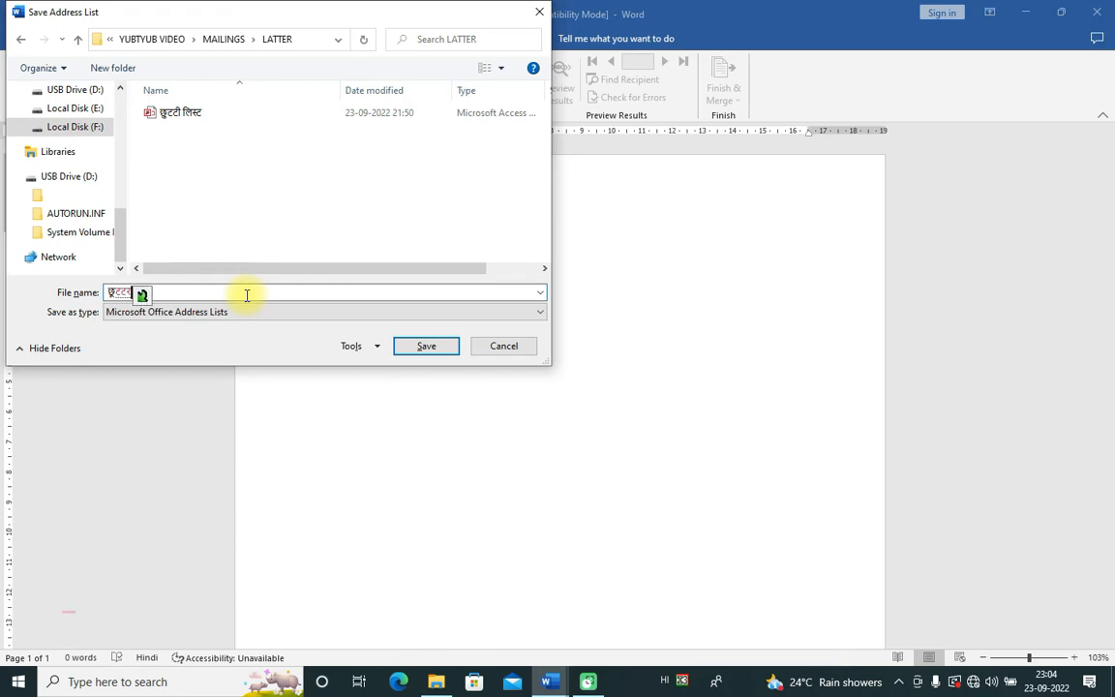
key("BackSpace")
key("BackSpace")
key("BackSpace")
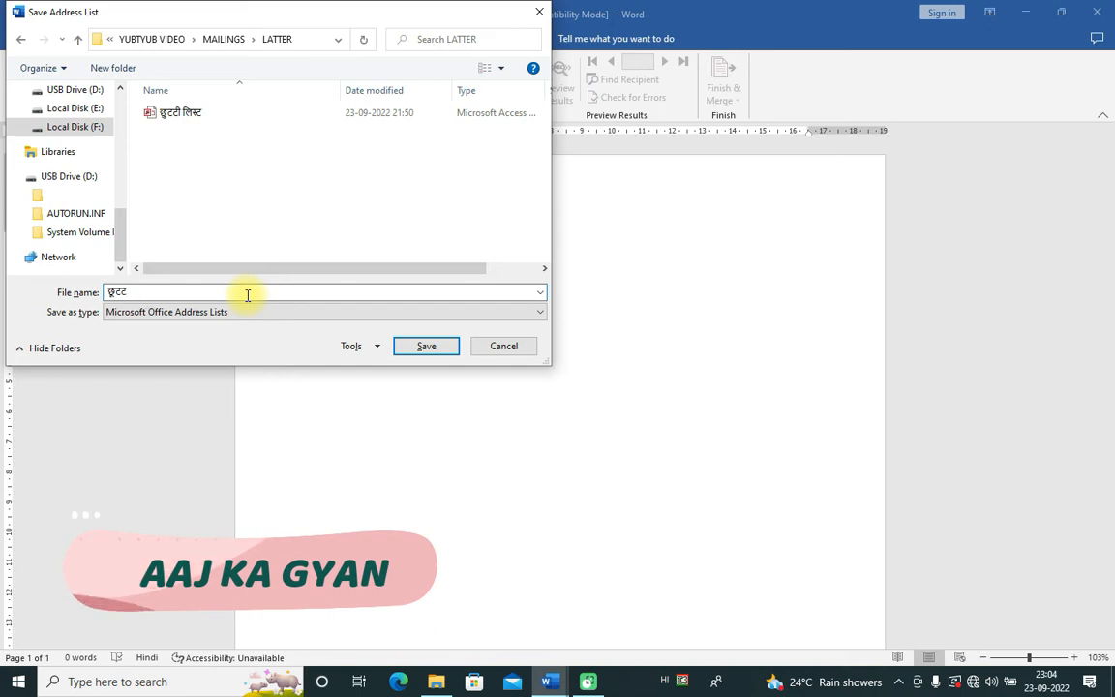
type("ुटट")
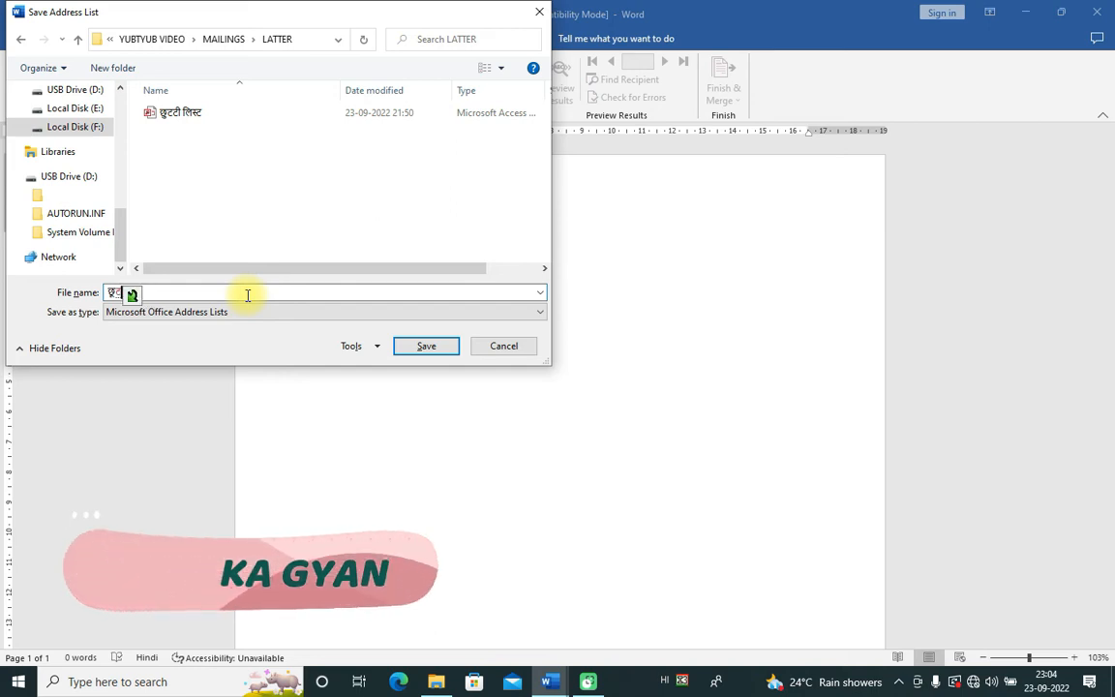
key("BackSpace")
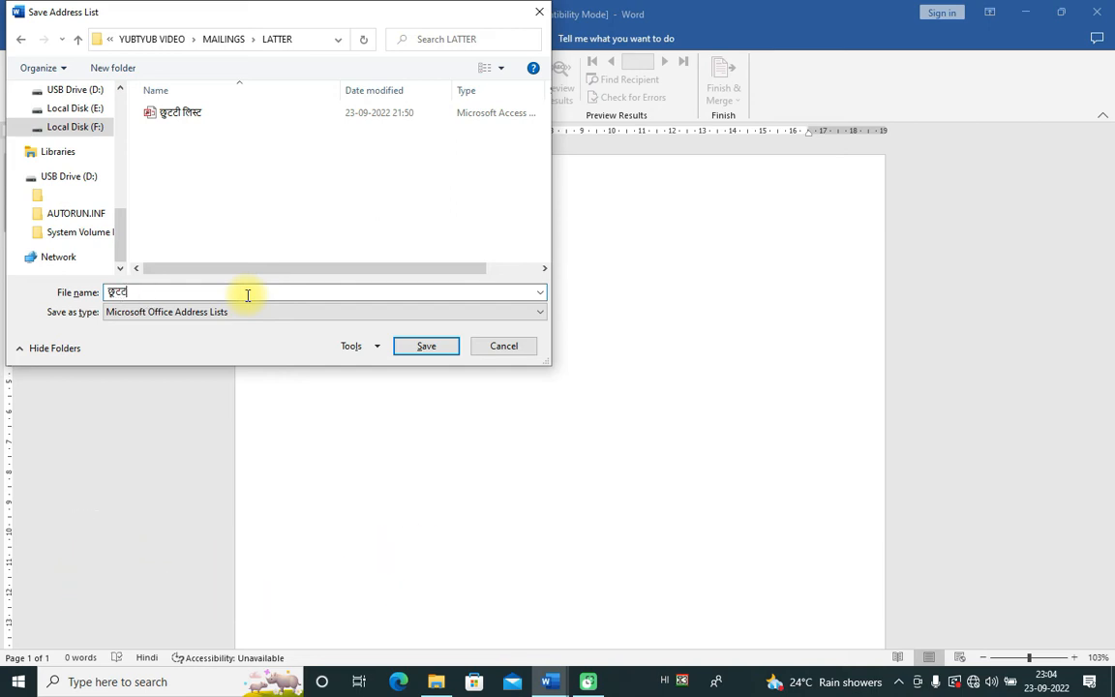
type("ट्टी")
type(" लि")
type("स")
type("्ट ")
type("न")
type("े")
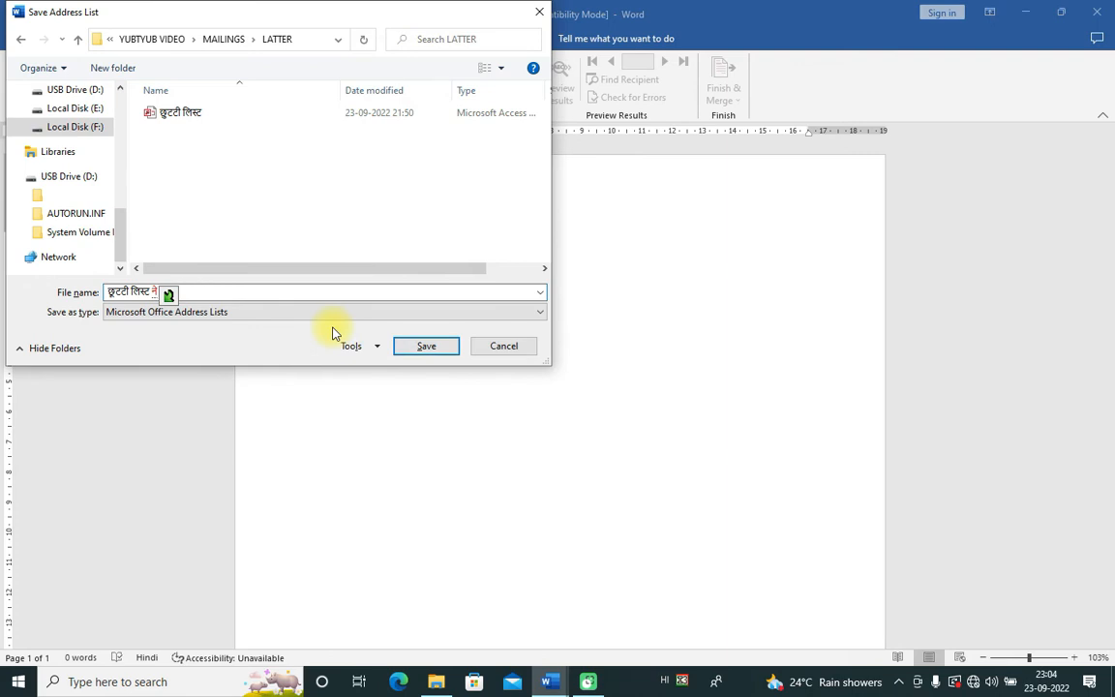
left_click(441, 351)
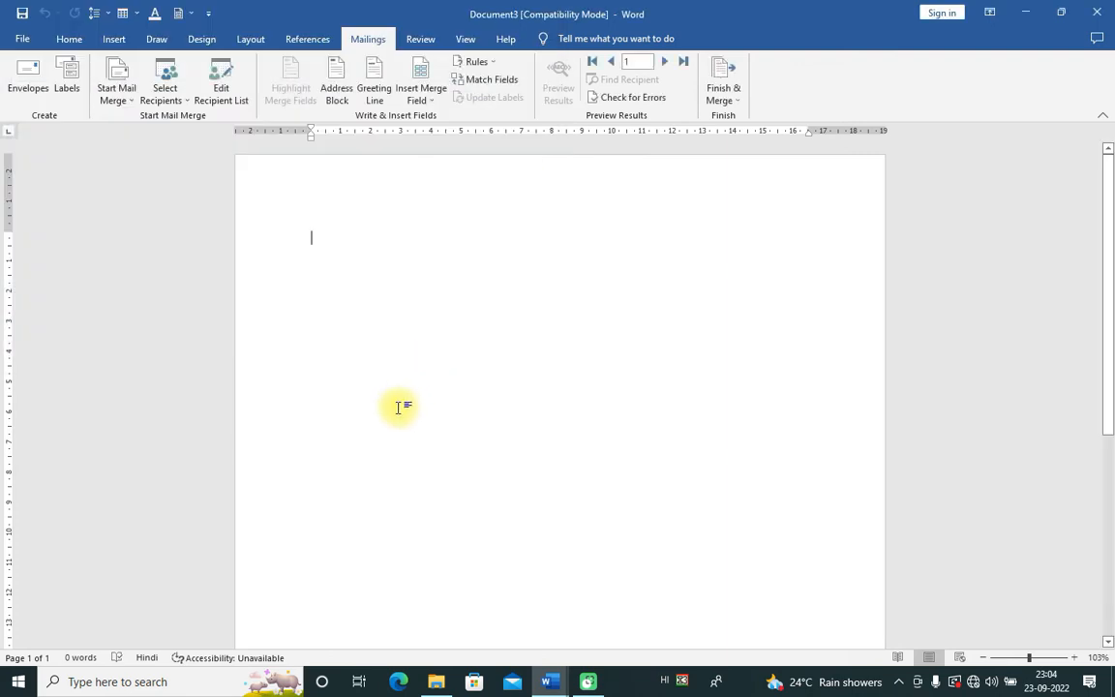
left_click(221, 93)
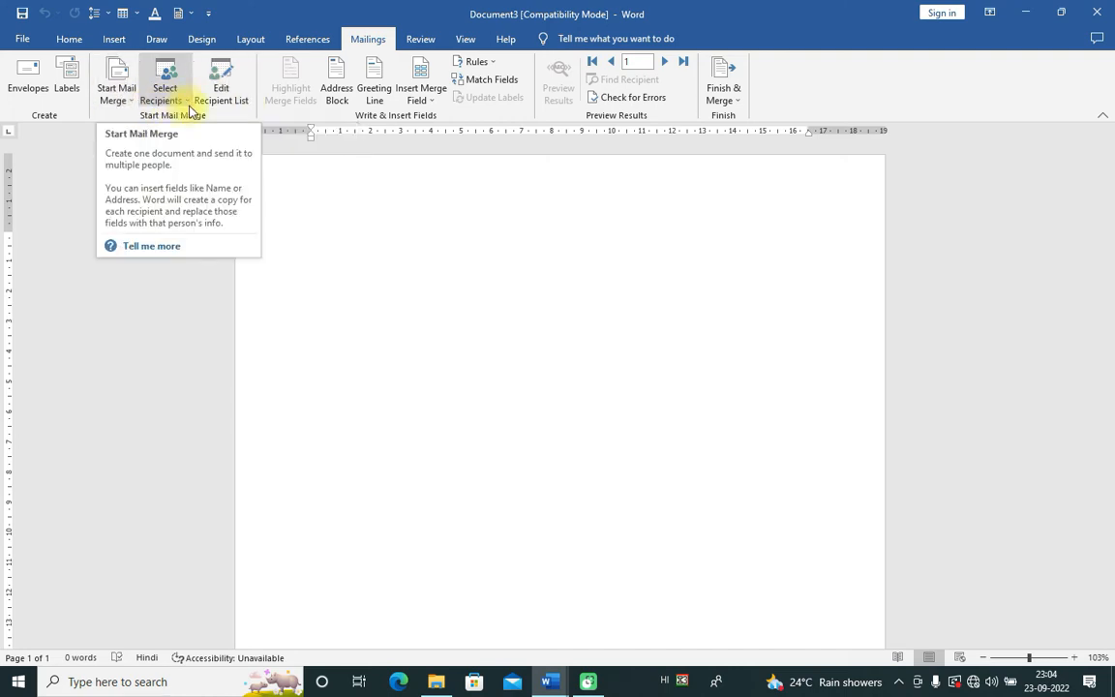
left_click(188, 103)
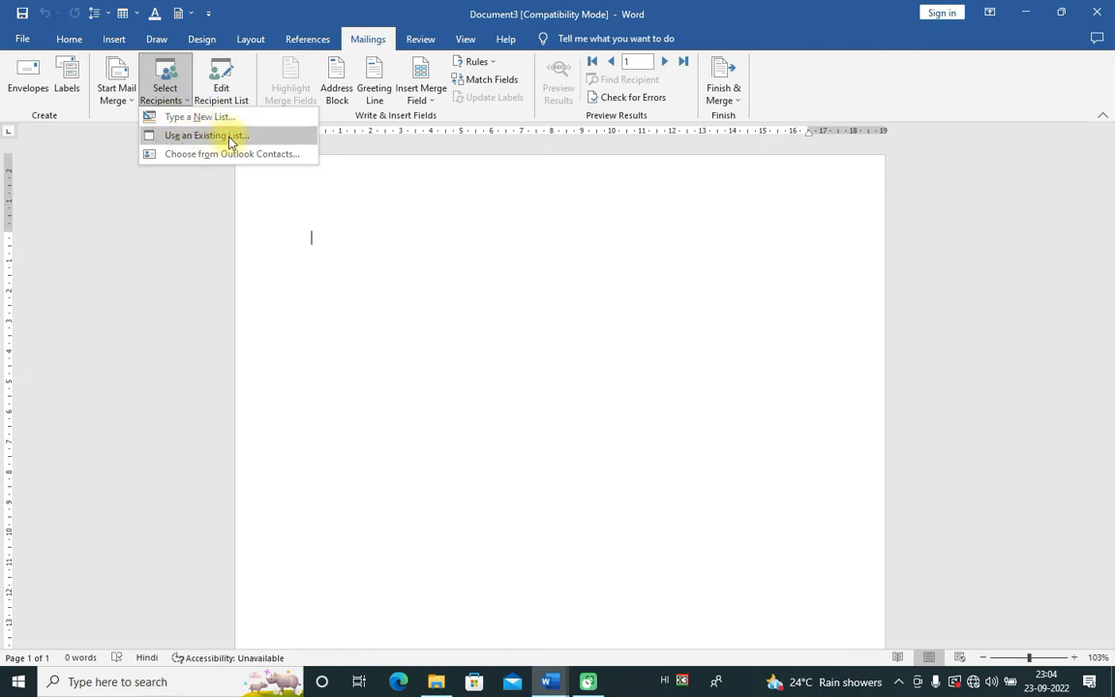
left_click(230, 140)
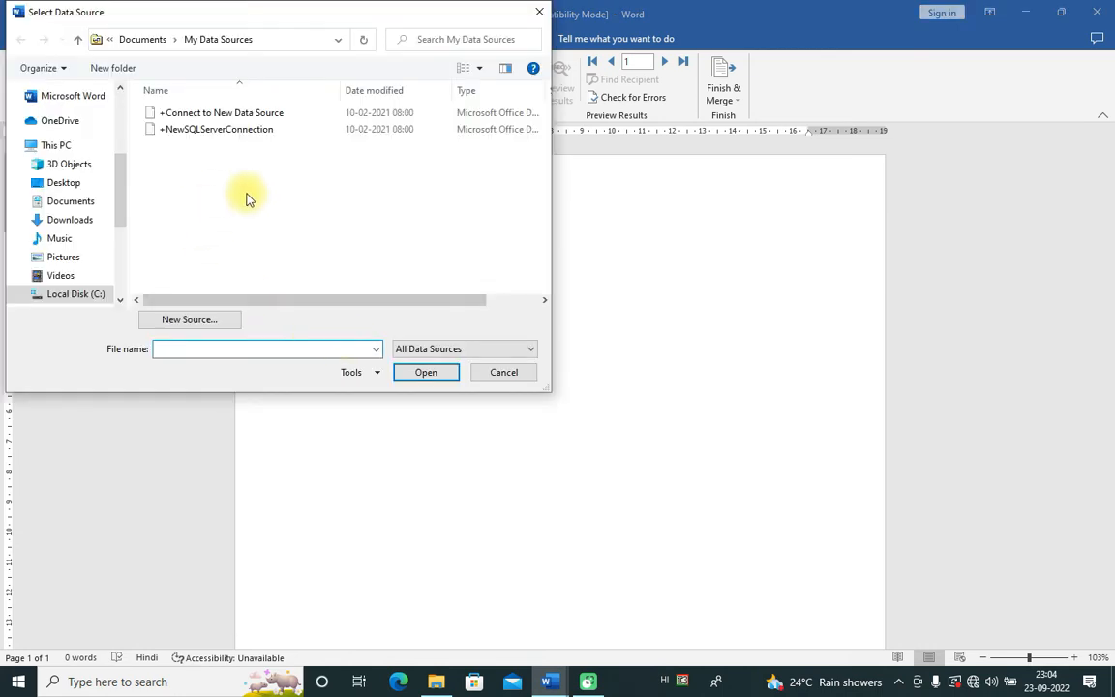
left_click_drag(120, 188, 130, 261)
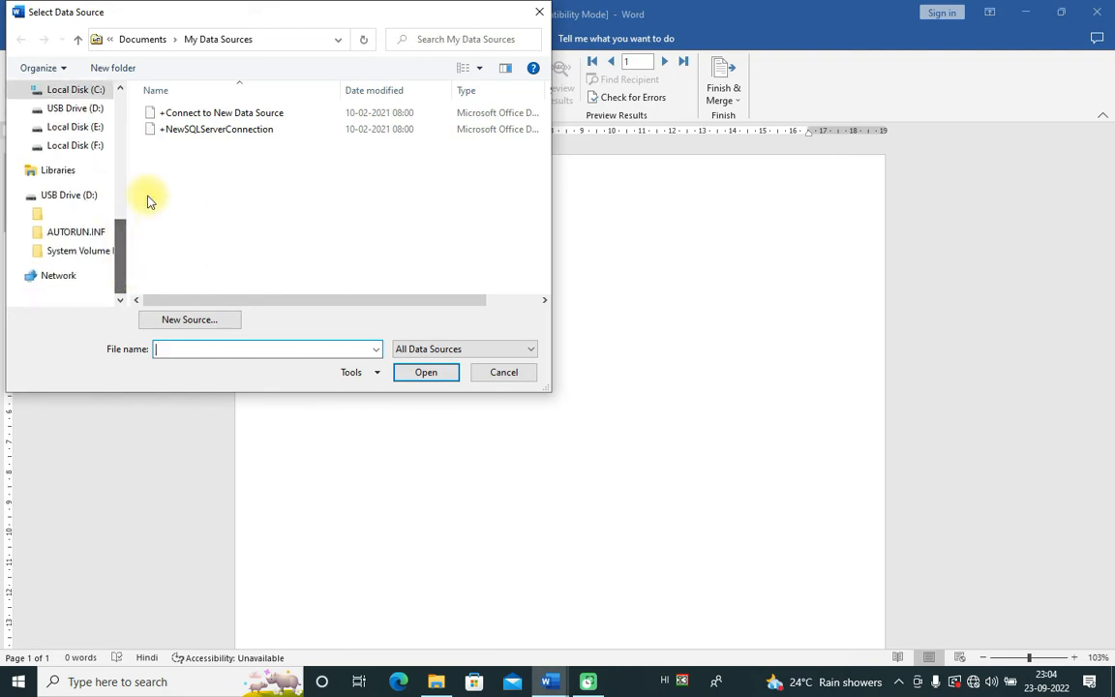
left_click(489, 370)
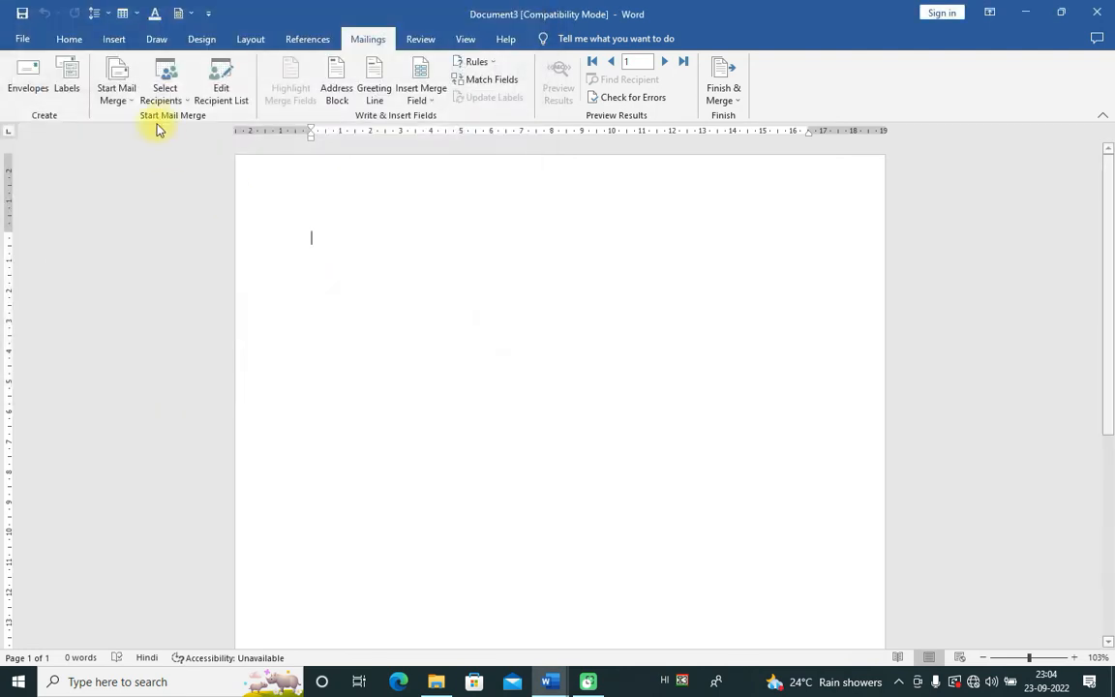
left_click(181, 106)
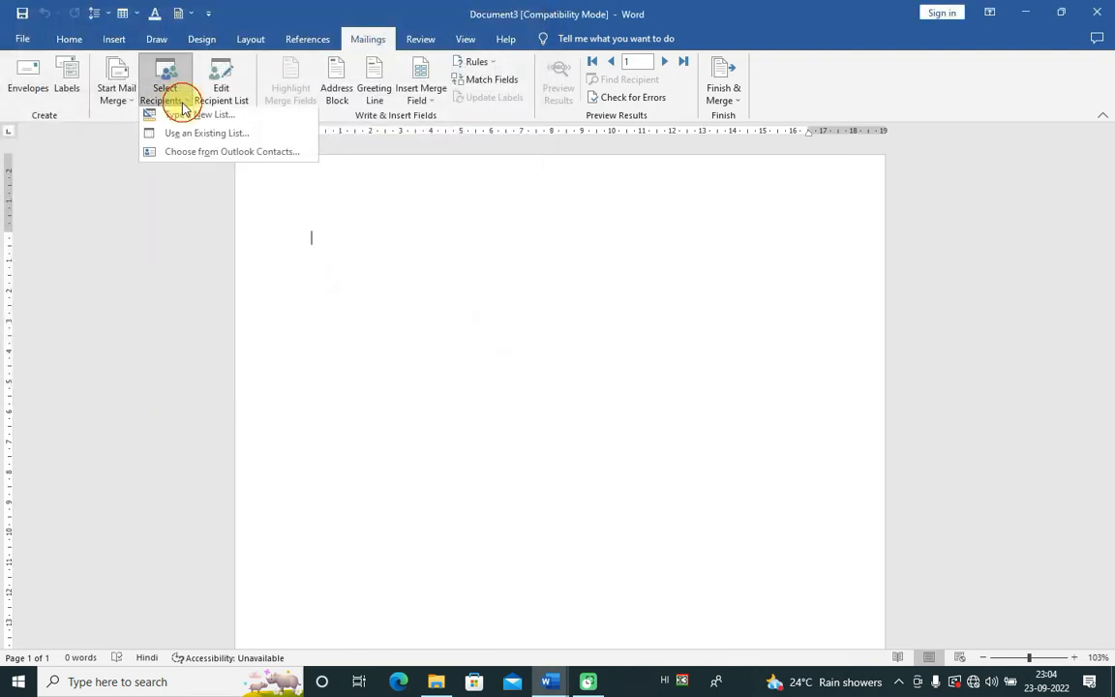
left_click(421, 236)
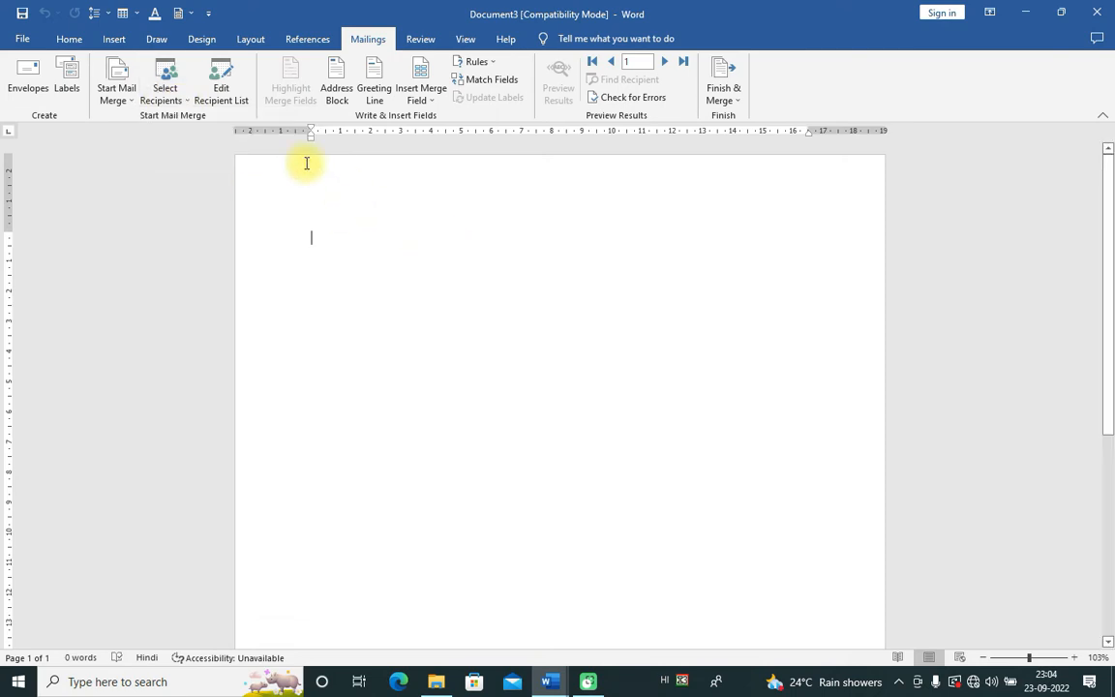
left_click(181, 99)
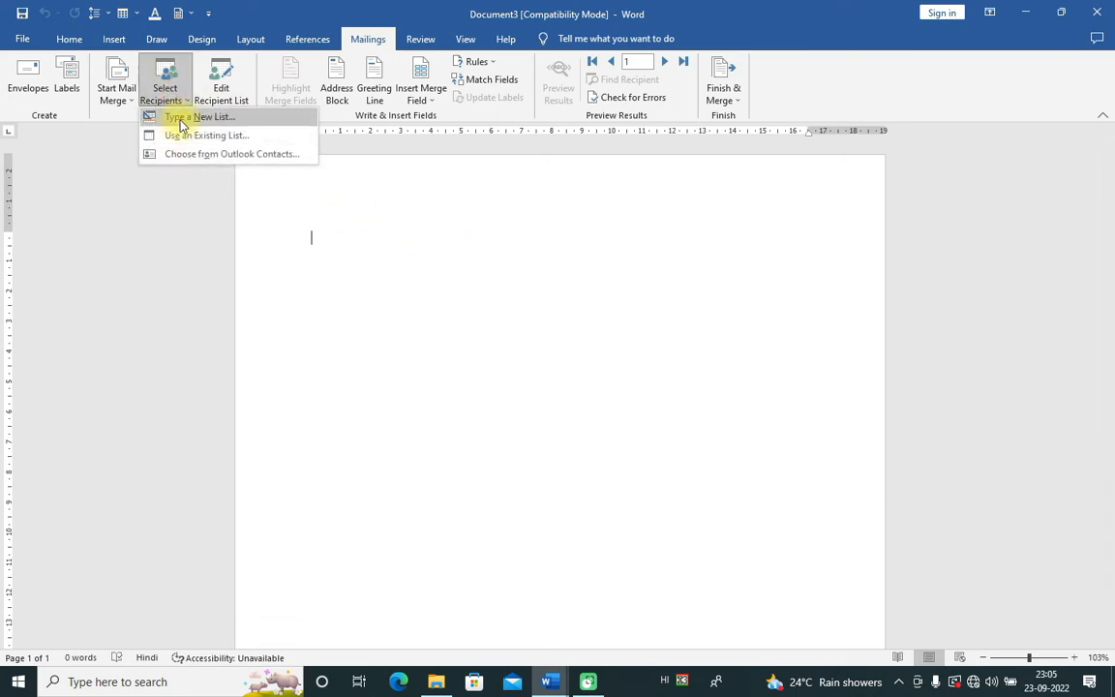
left_click(405, 222)
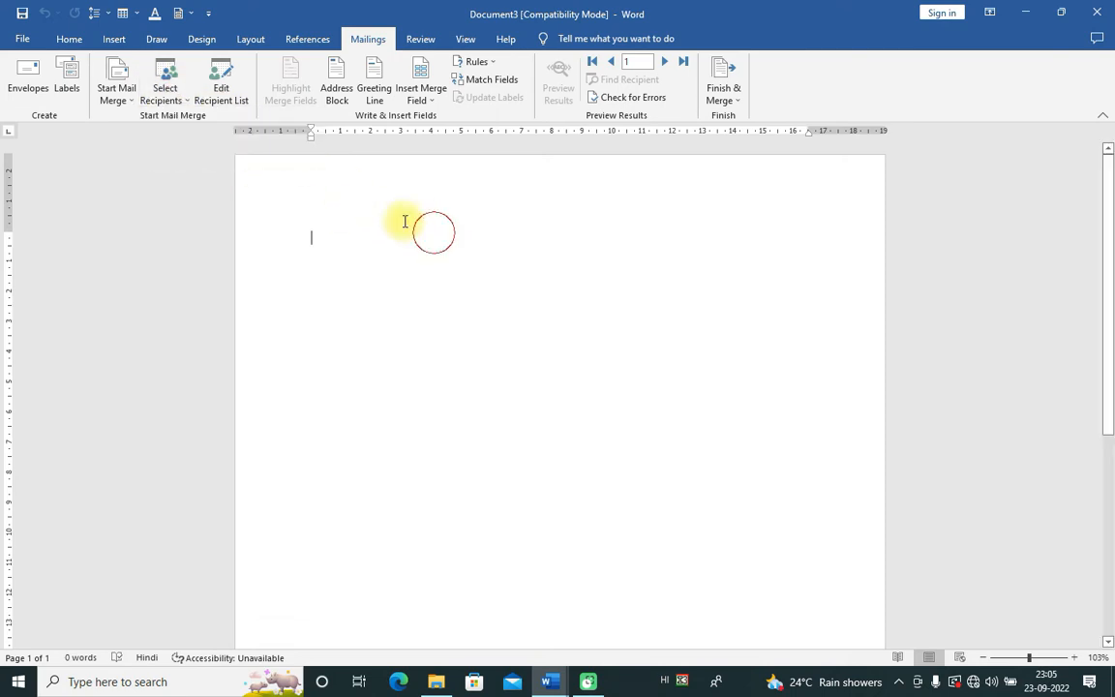
Step: Edit the saved .mdb recipient source, choose Customize Columns and confirm saving changes
left_click(223, 89)
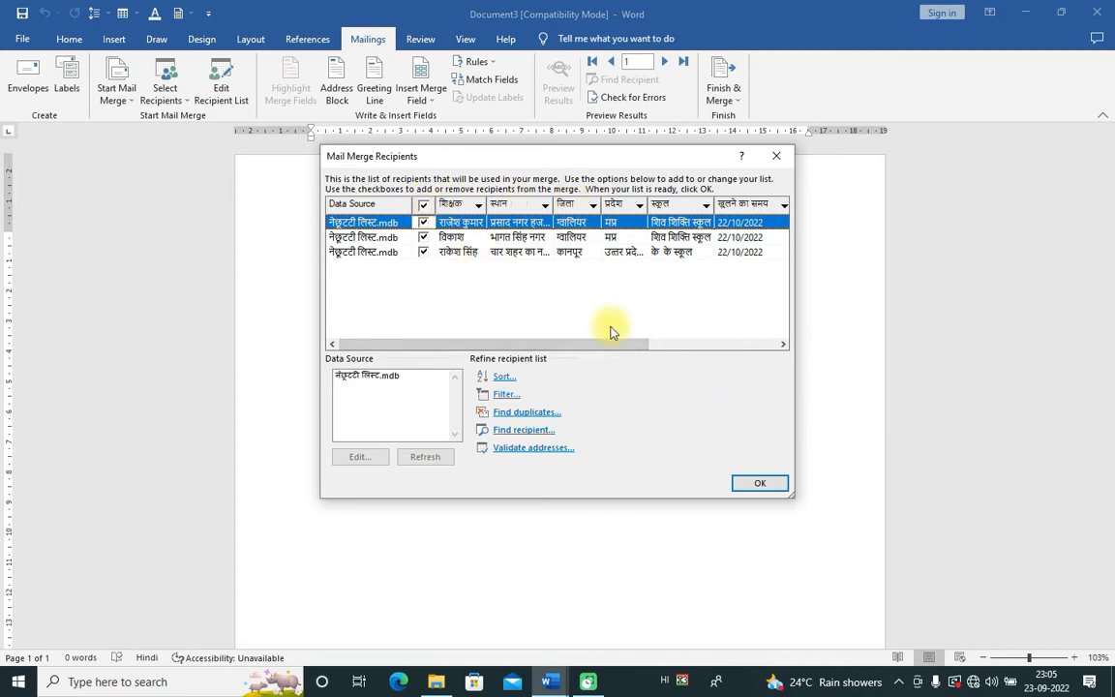
left_click(356, 379)
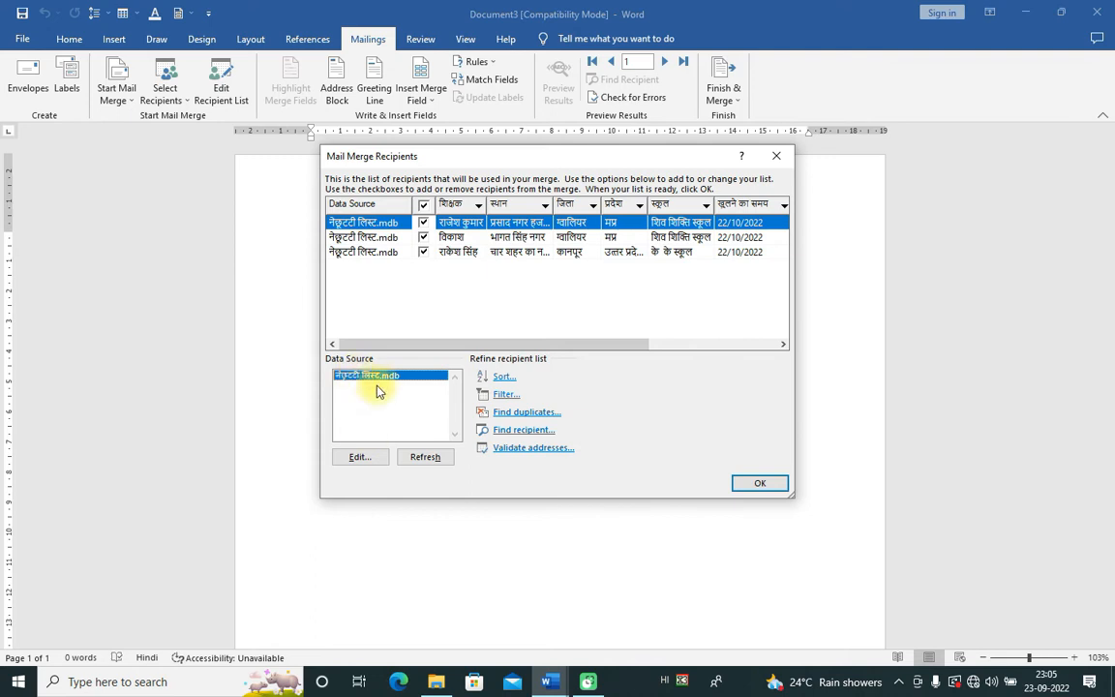
left_click(358, 457)
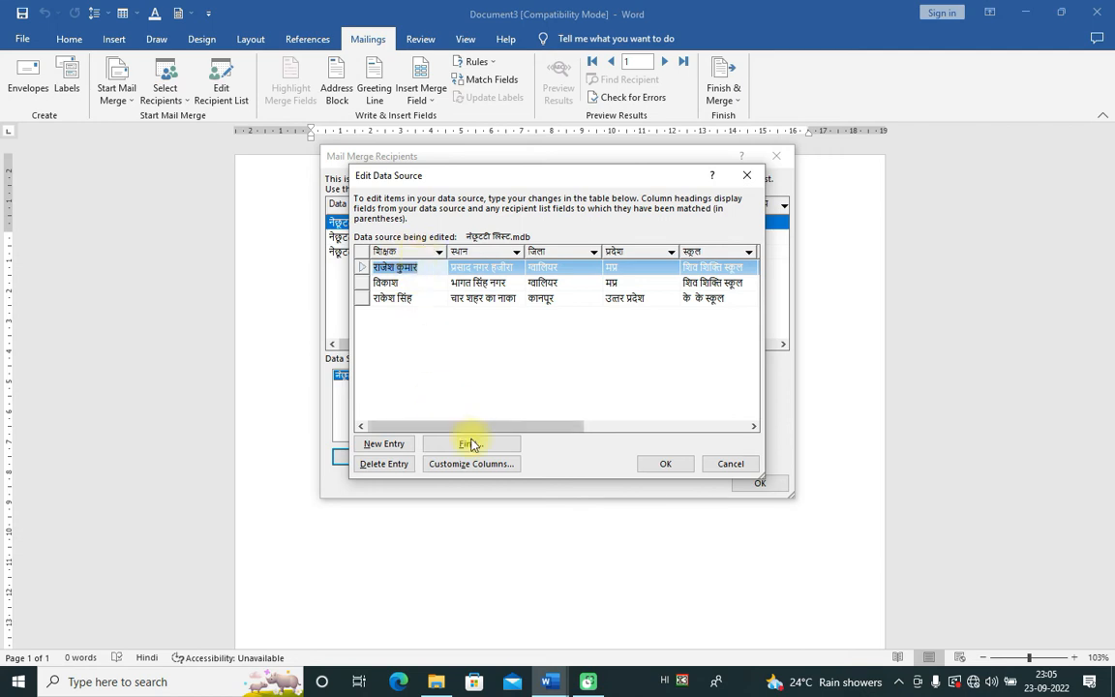
left_click(482, 466)
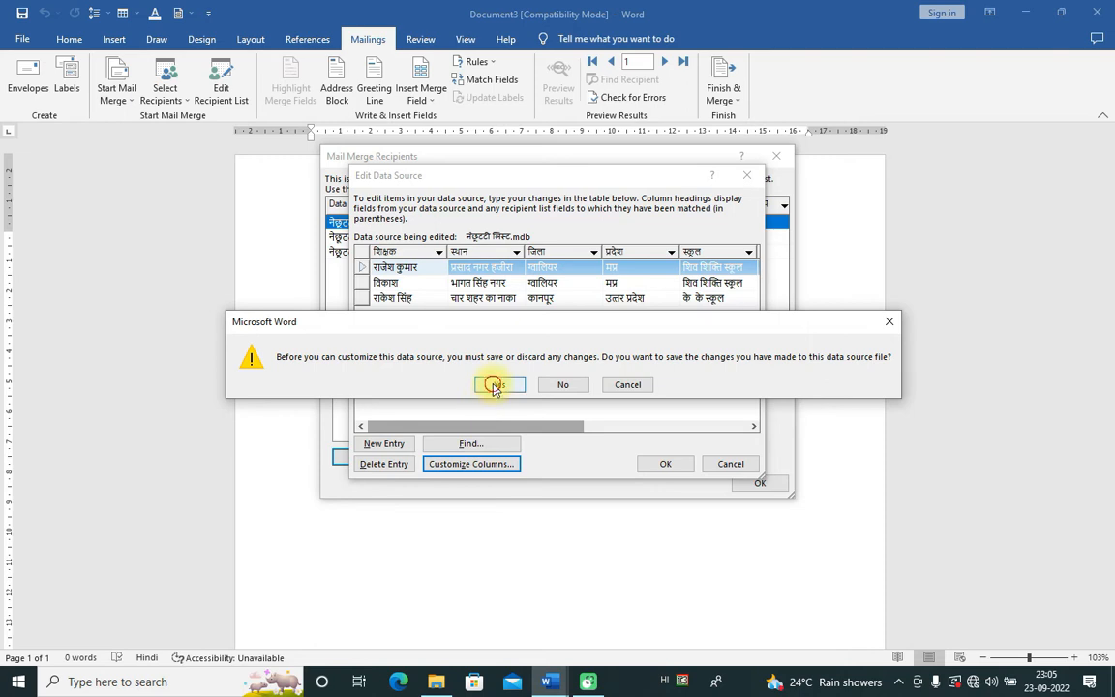
left_click(496, 386)
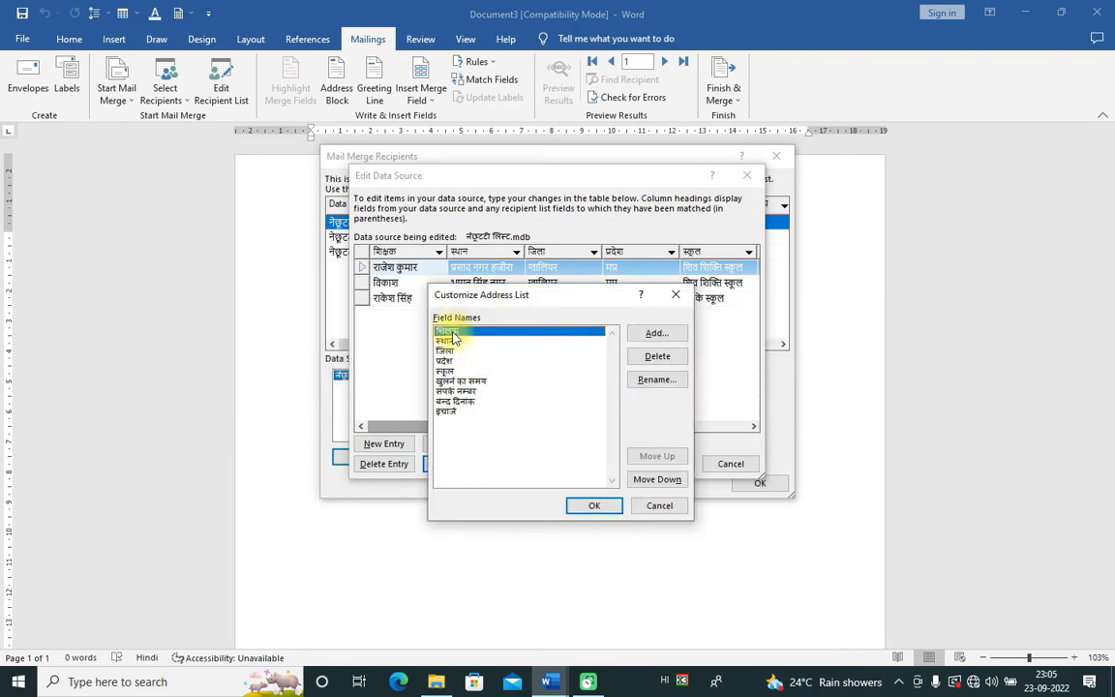
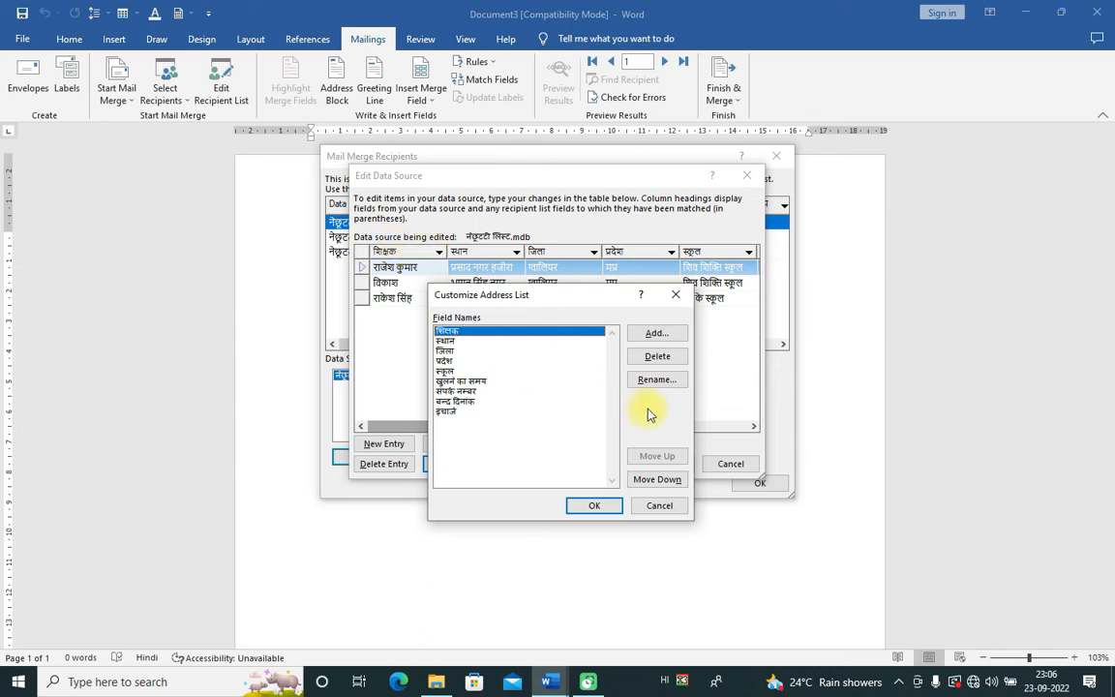
Step: Confirm the customised field names, then shorten the third teacher's place entry in the teacher list
left_click(598, 506)
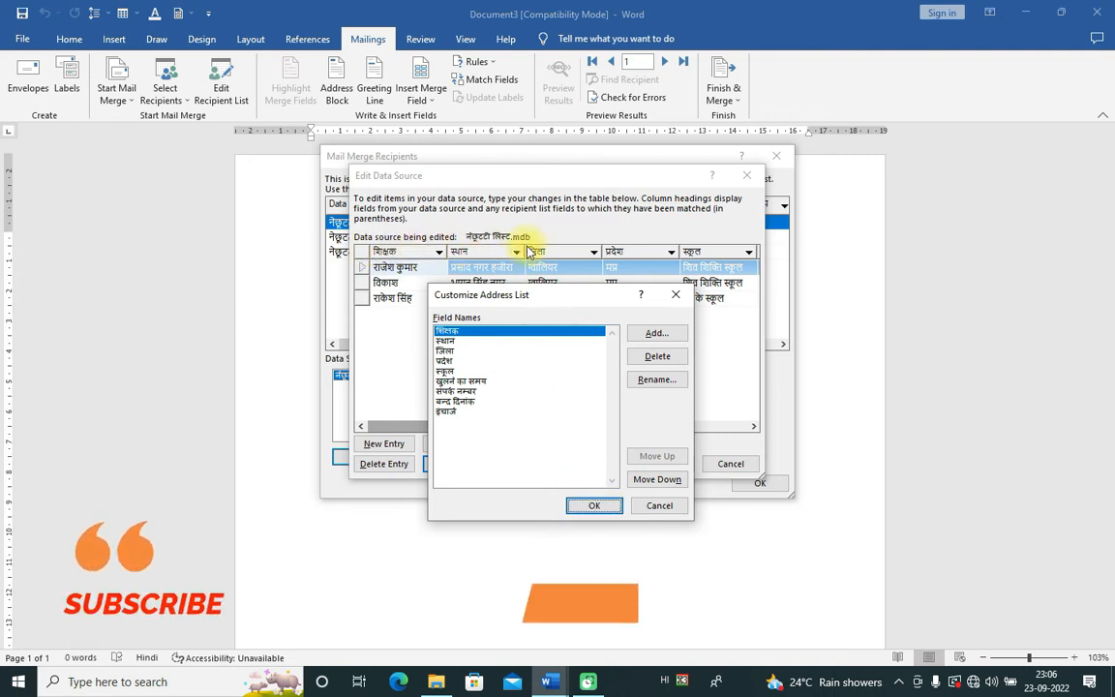
left_click(603, 509)
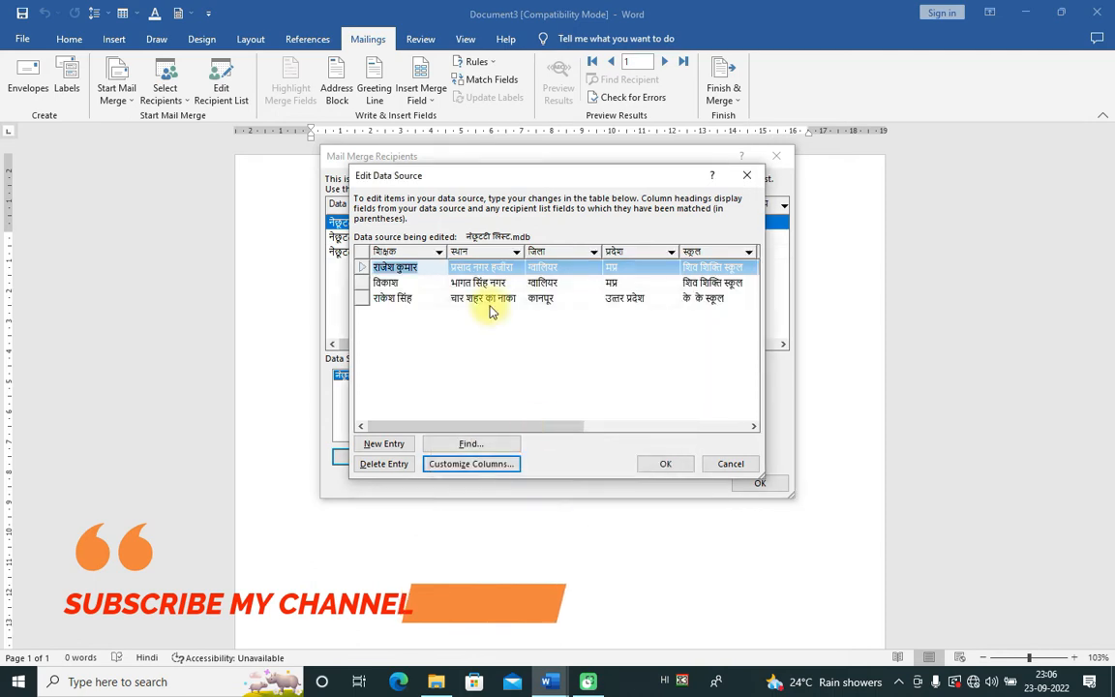
left_click(511, 298)
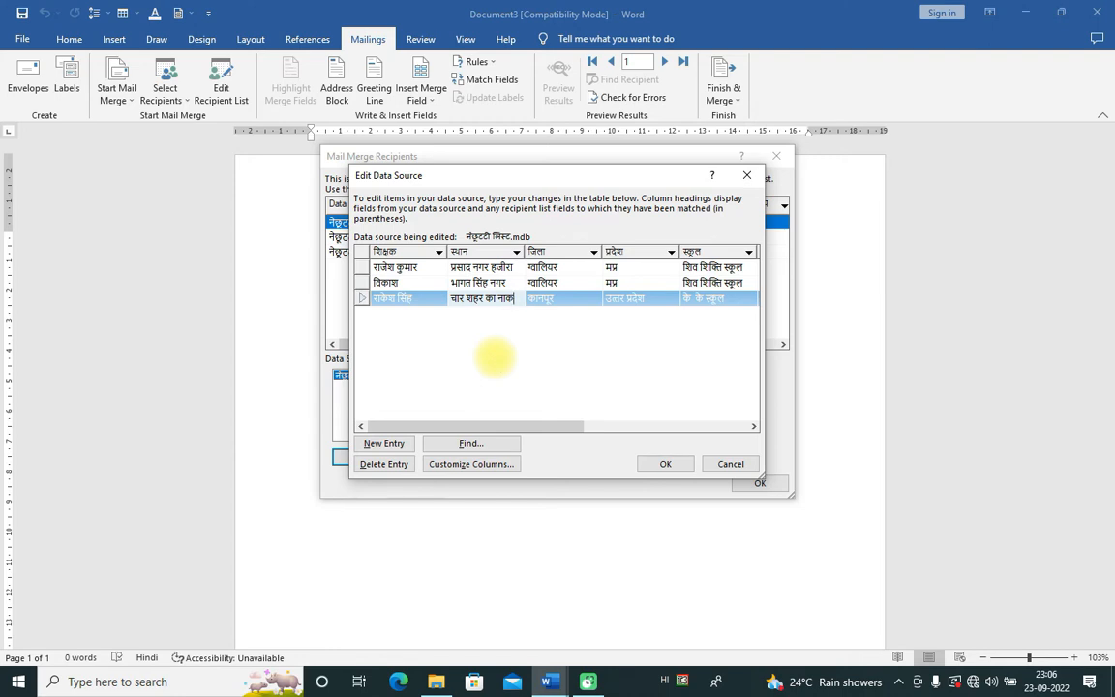
left_click(516, 362)
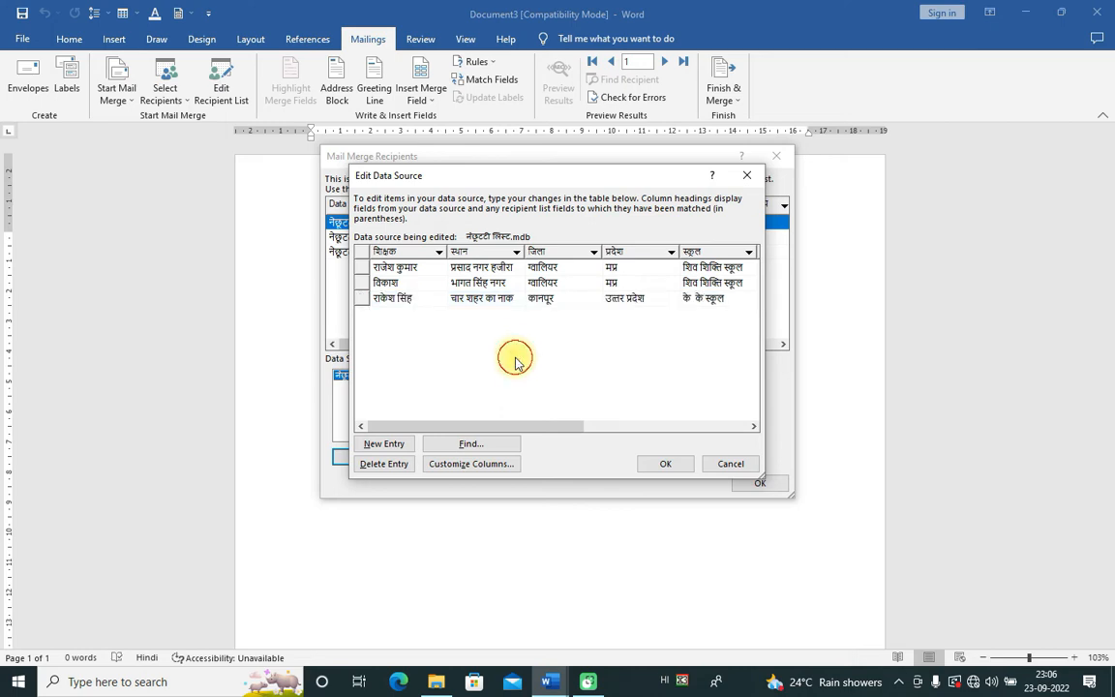
left_click(666, 464)
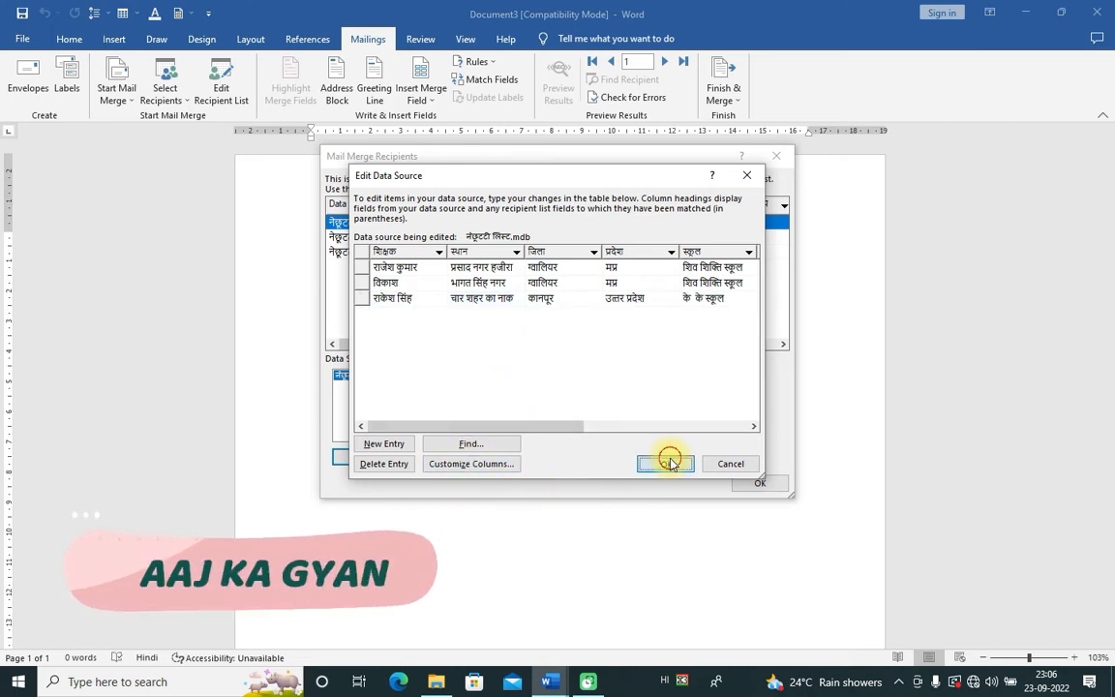
Step: Save the teacher list and tick the first teacher so all three records join the merge
left_click(498, 379)
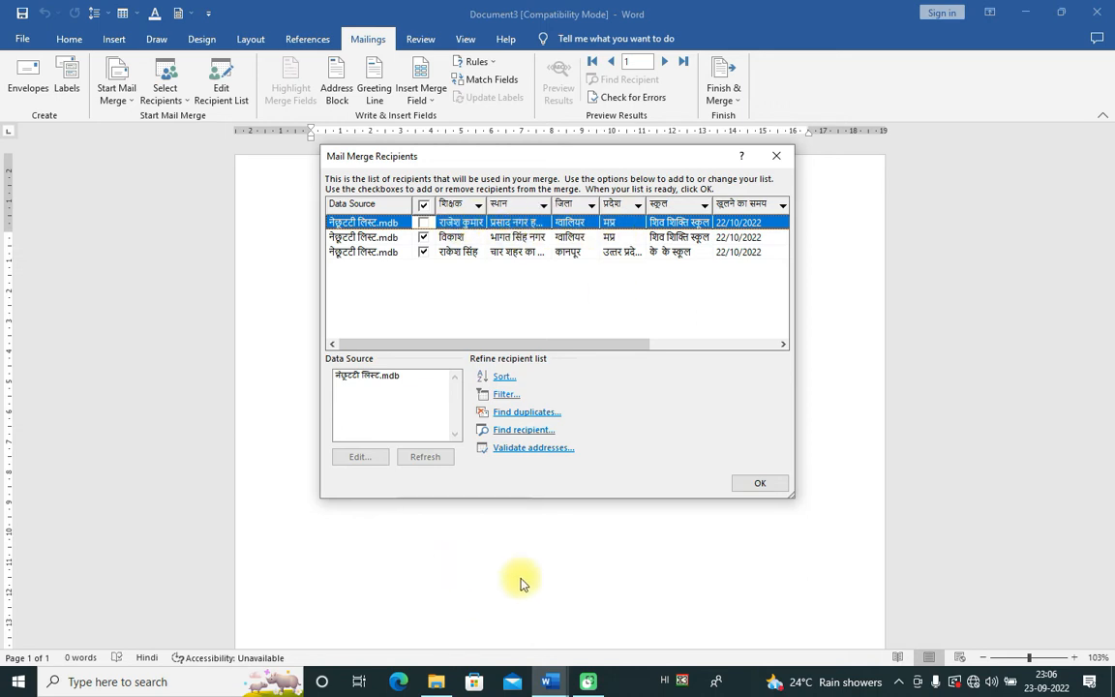
left_click(423, 222)
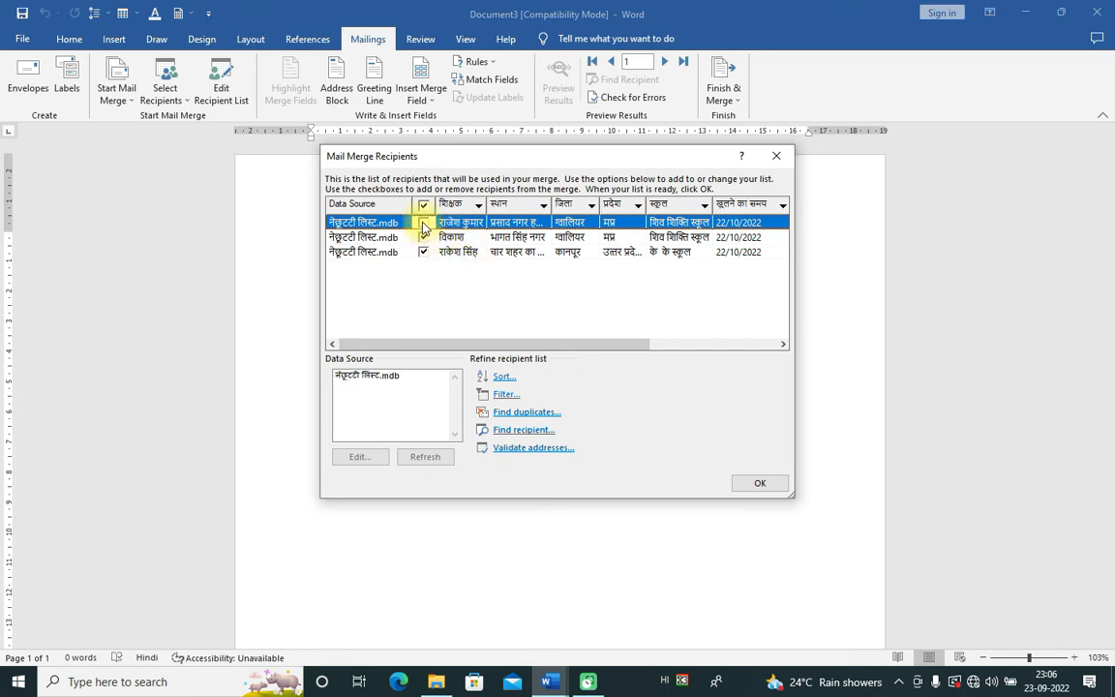
left_click(758, 484)
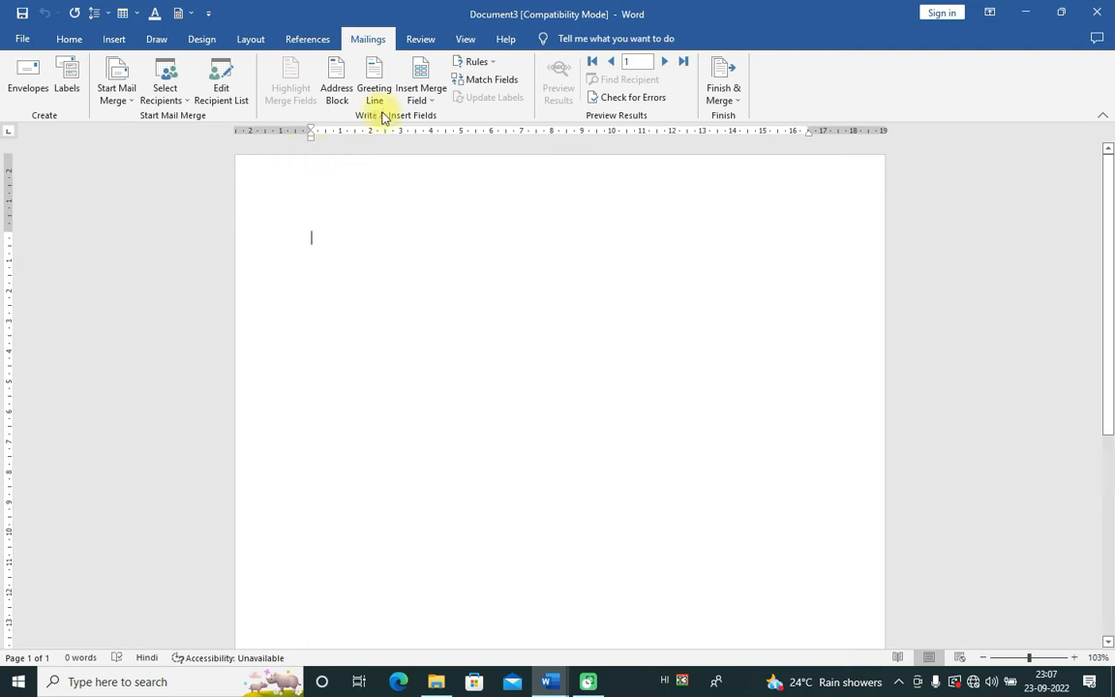
left_click(228, 100)
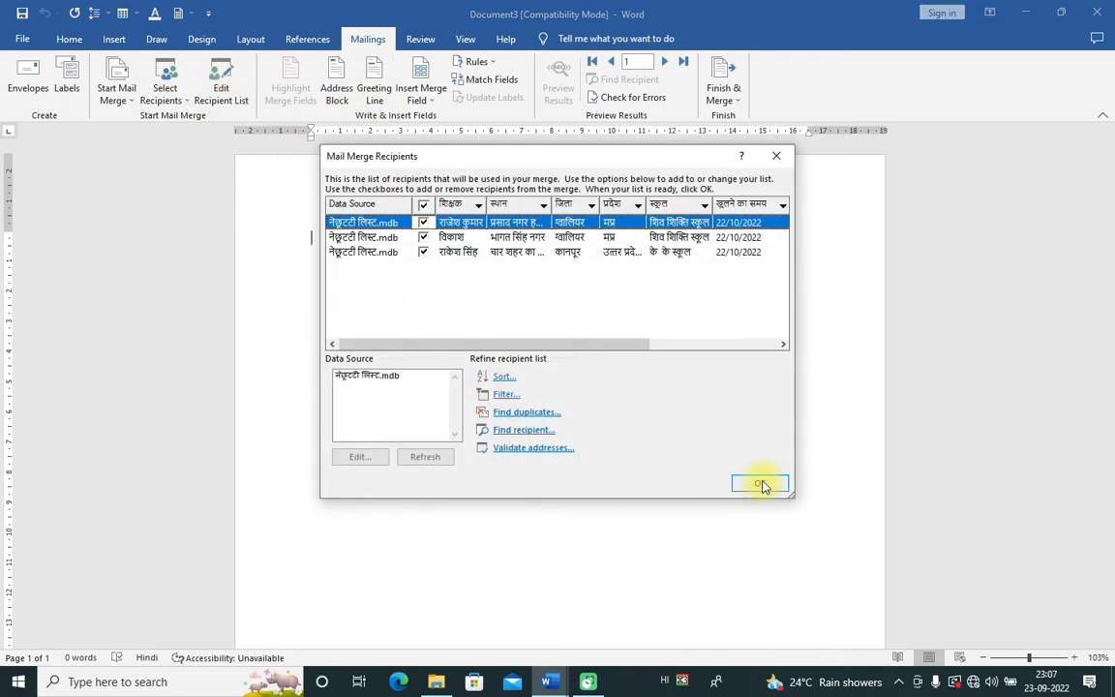
left_click(760, 486)
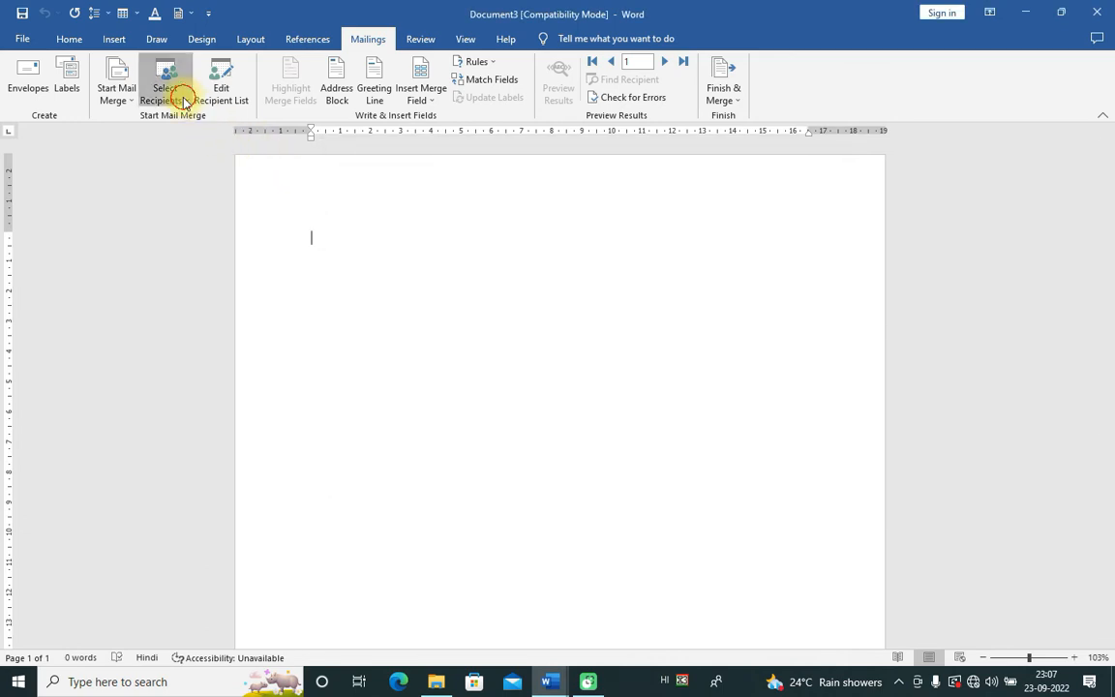
left_click(182, 100)
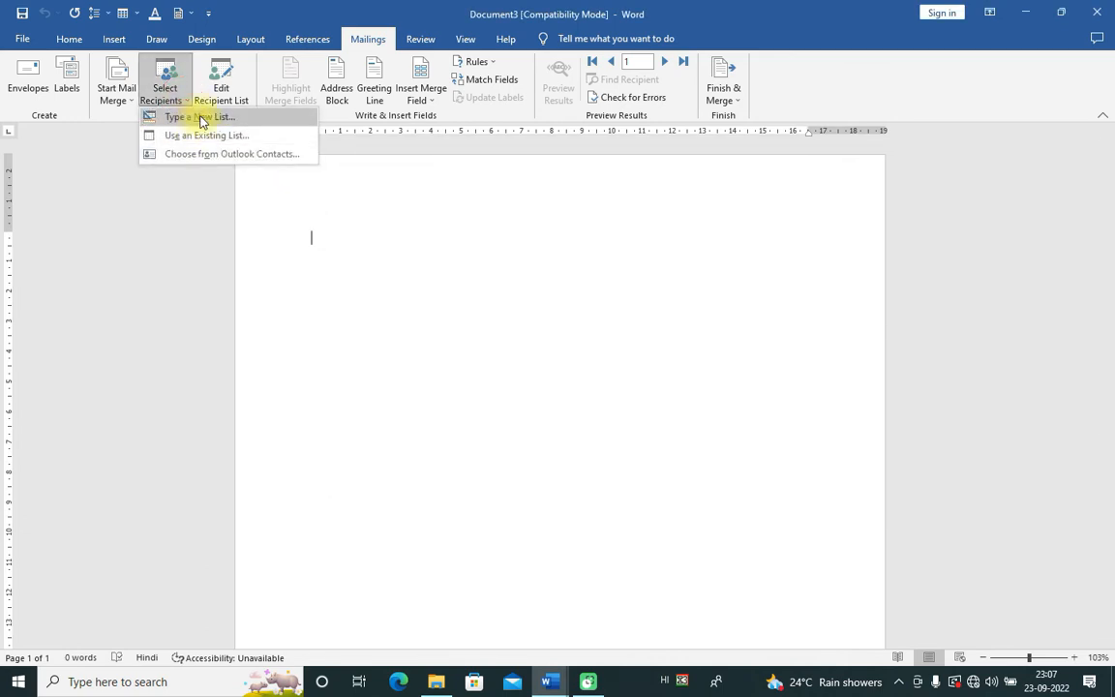
left_click(289, 214)
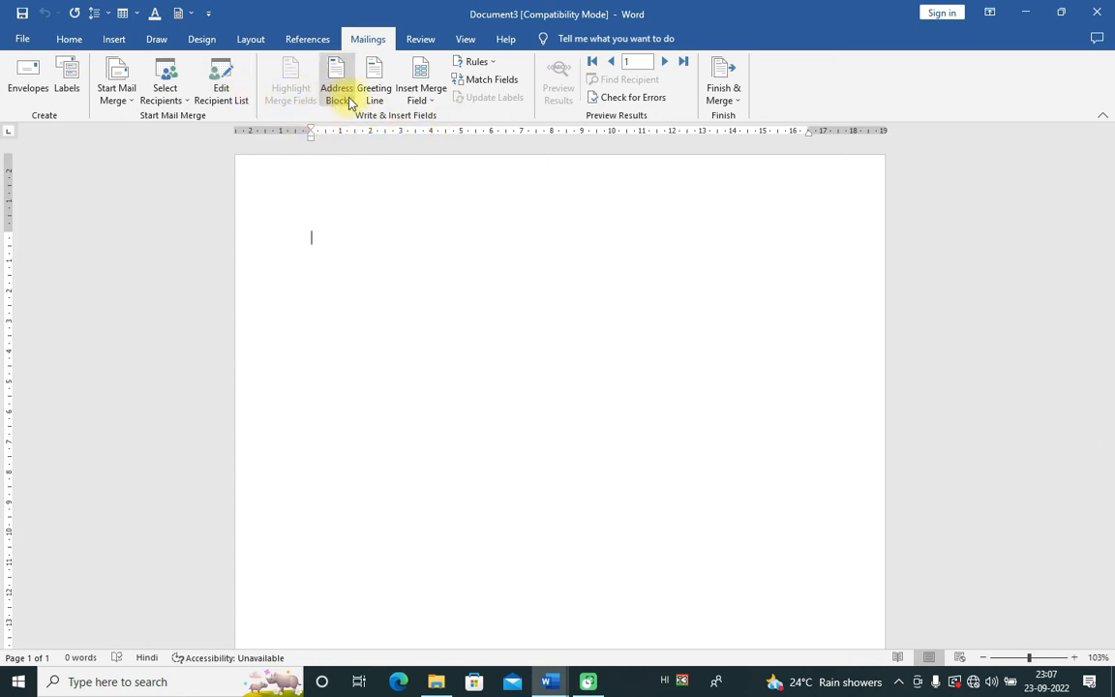
left_click(428, 94)
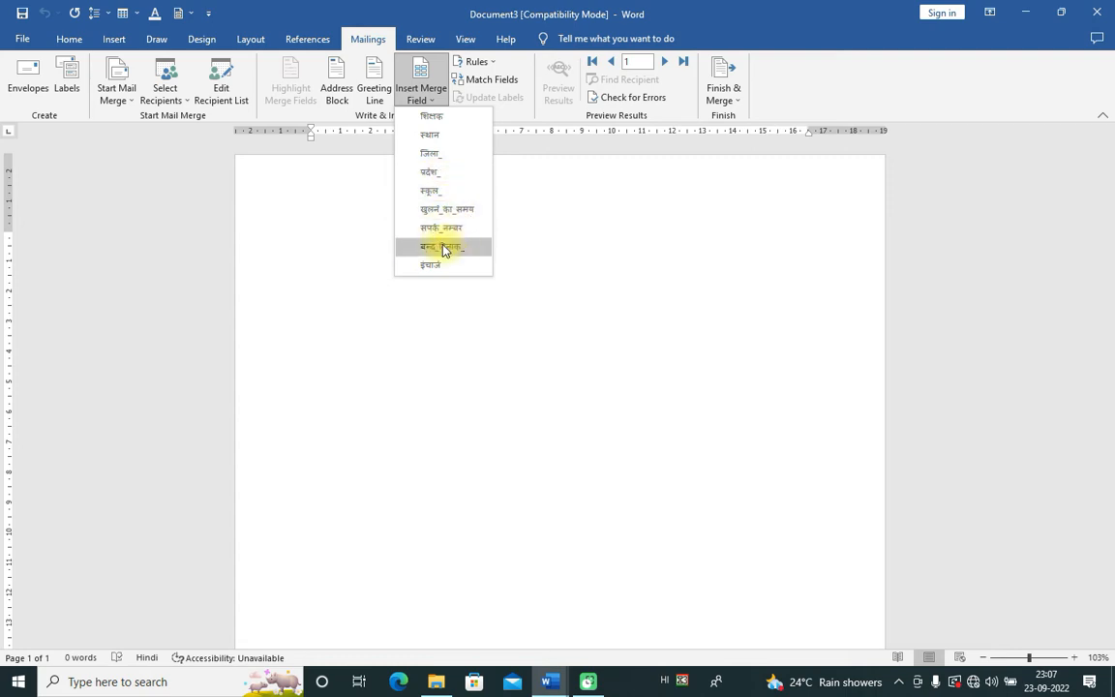
left_click(453, 318)
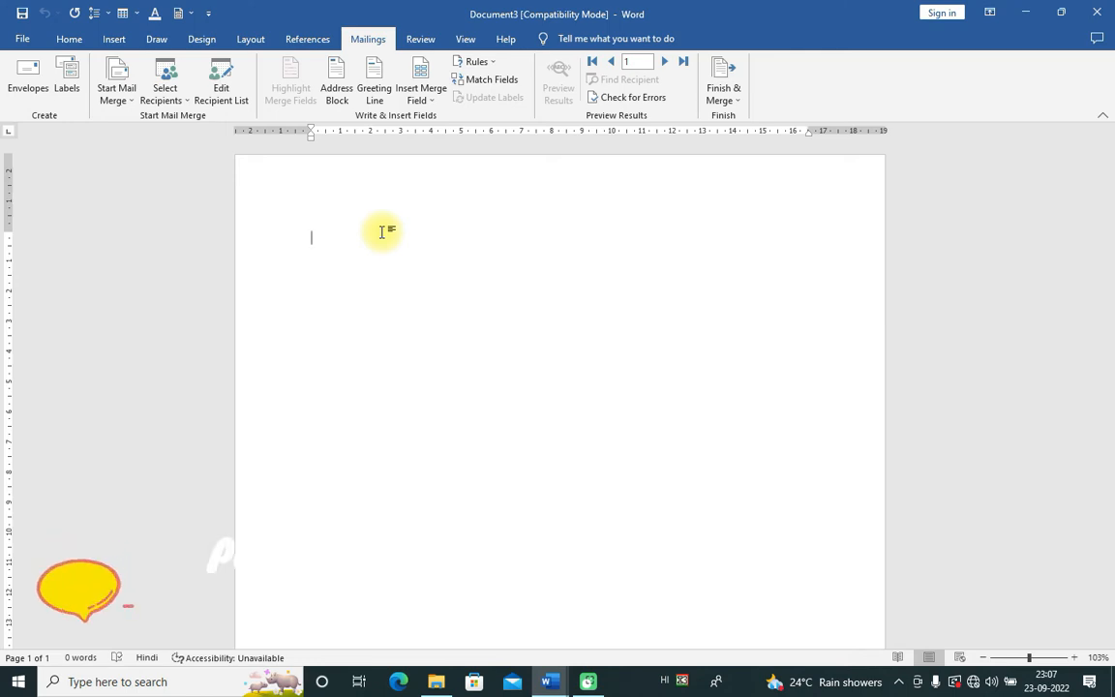
left_click(180, 107)
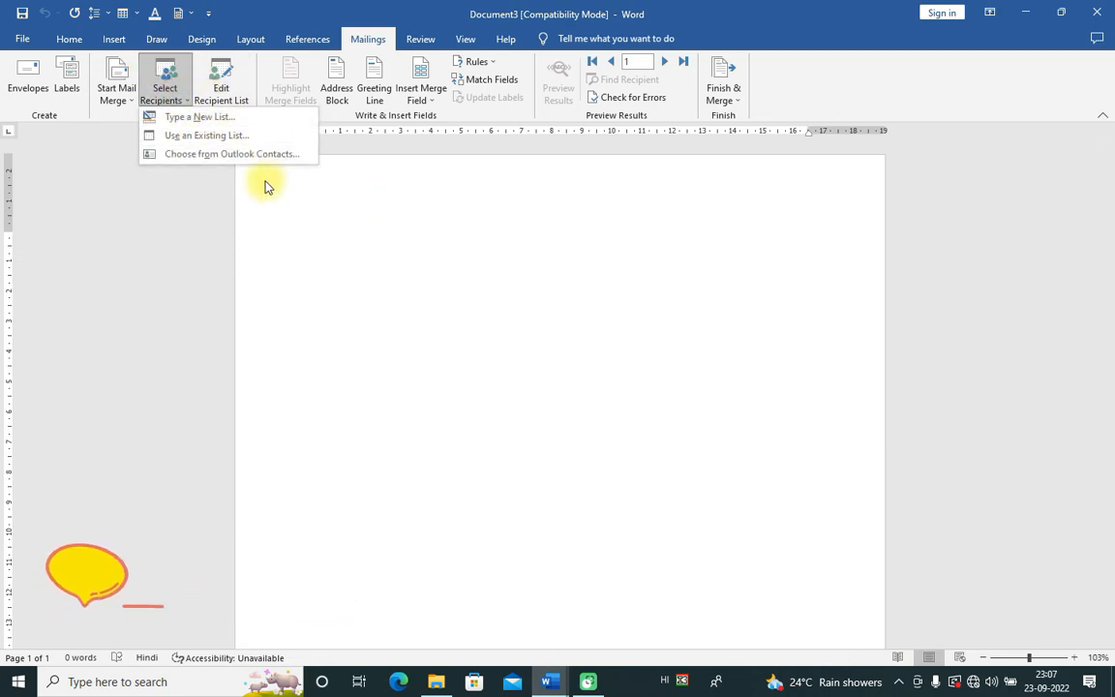
left_click(436, 274)
left_click(19, 39)
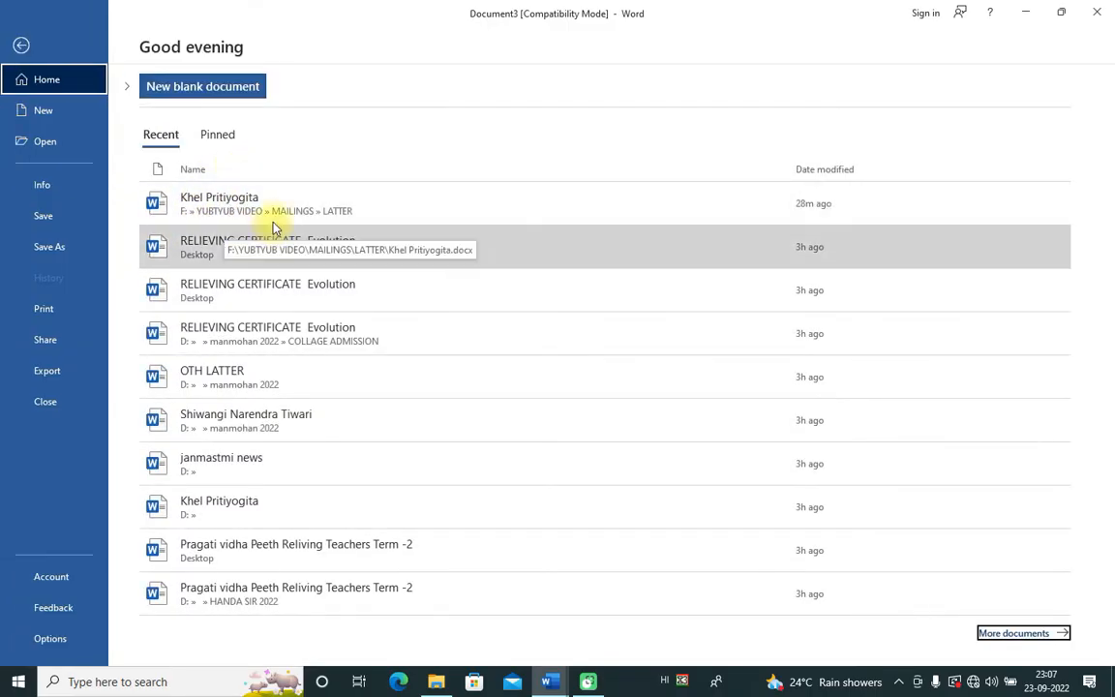
left_click(215, 210)
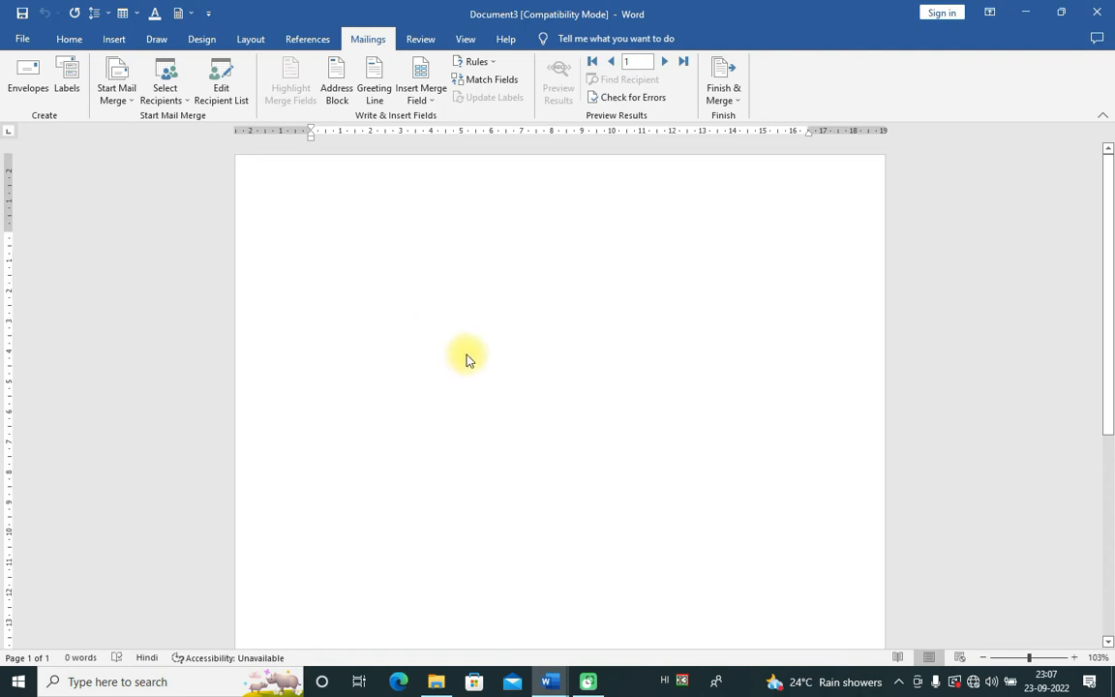
left_click(1103, 375)
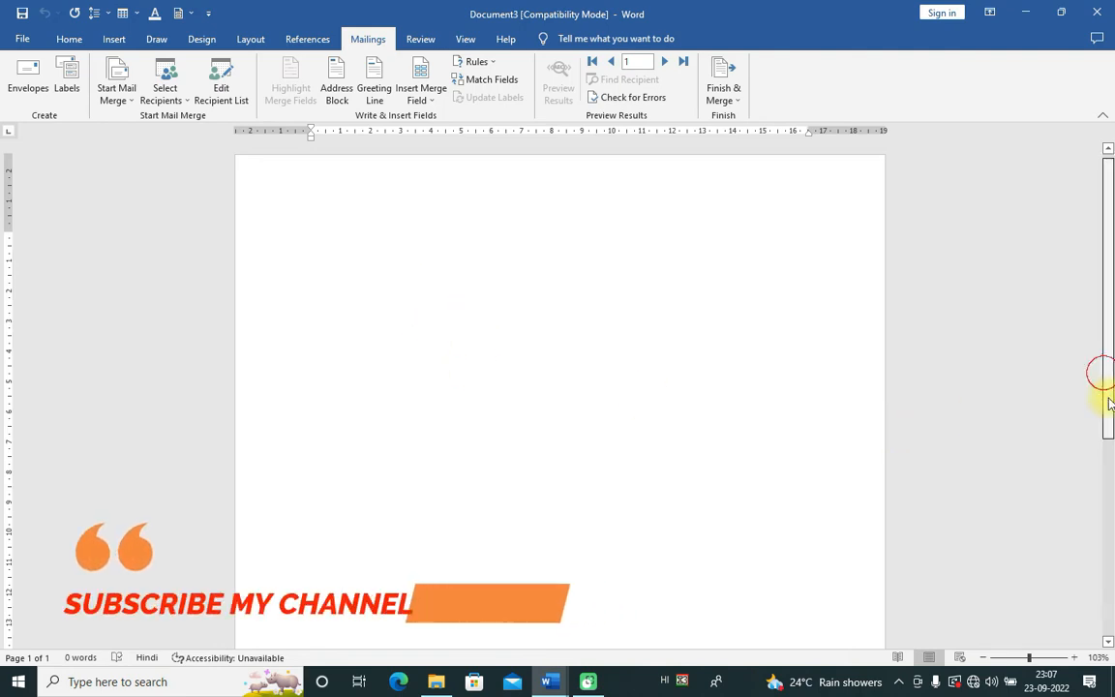
left_click(560, 681)
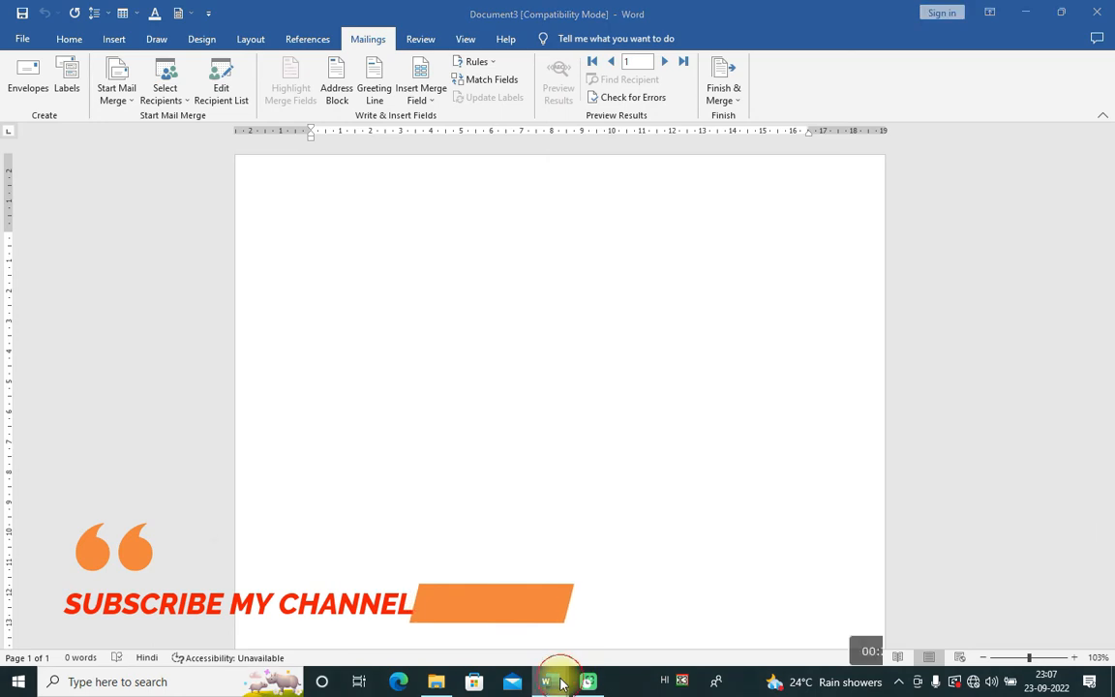
Step: Switch to the Khel Pritiyogita letter and review its text around सेवा, शिक्षक : and the subject line
left_click(754, 622)
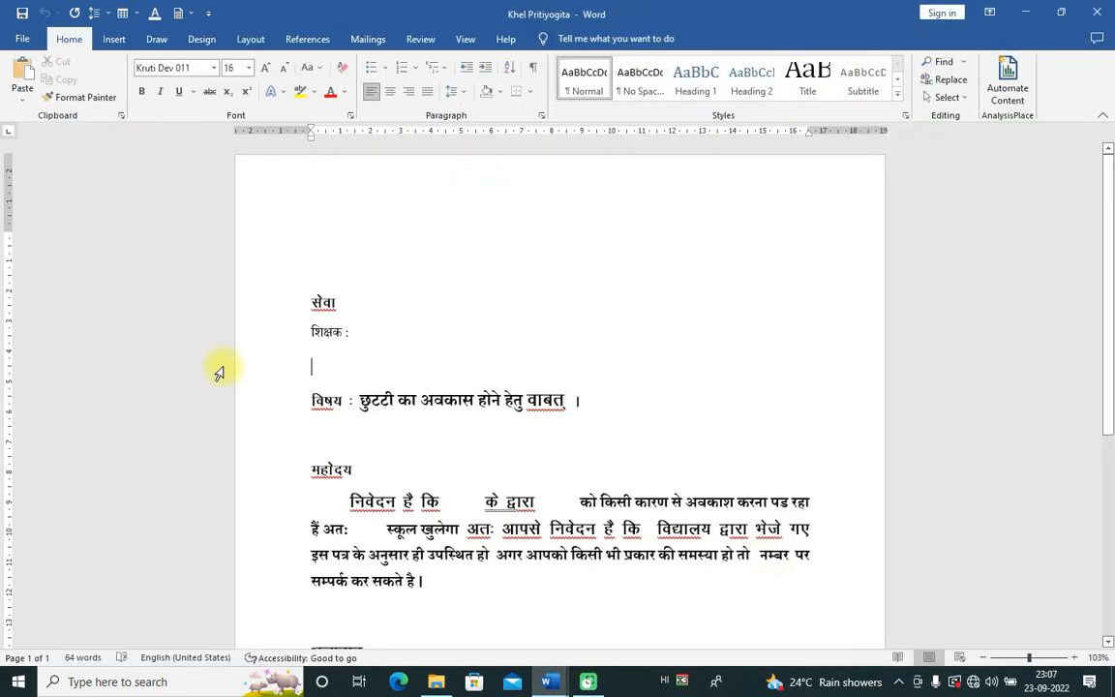
left_click(409, 331)
double_click(325, 304)
left_click(356, 333)
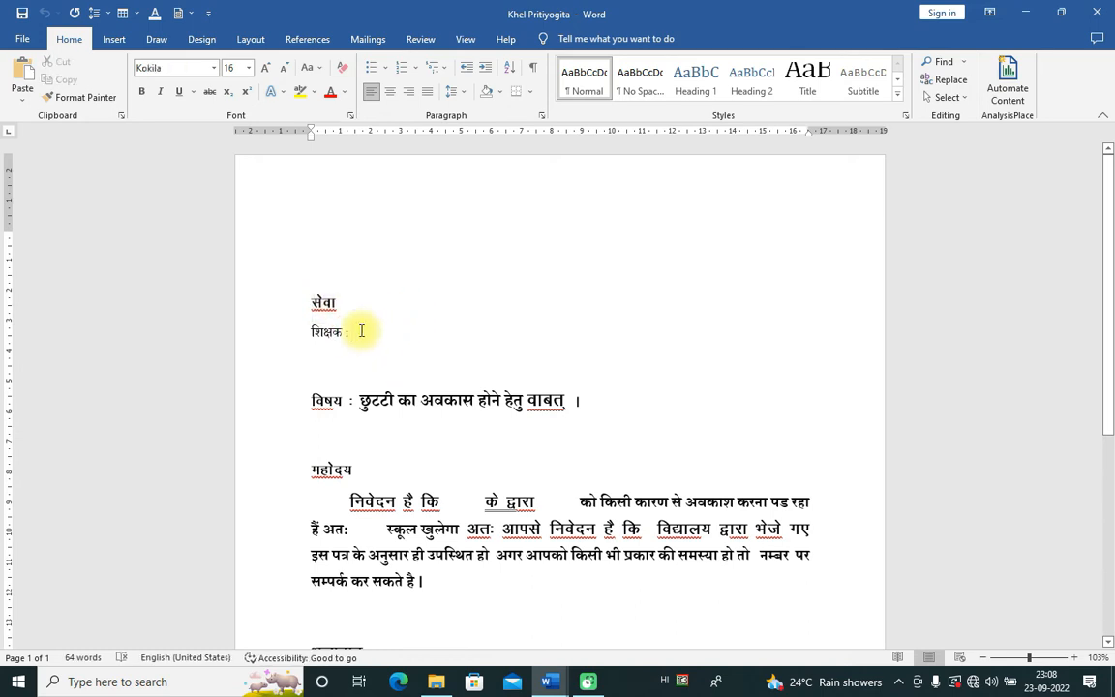
left_click_drag(312, 399, 580, 401)
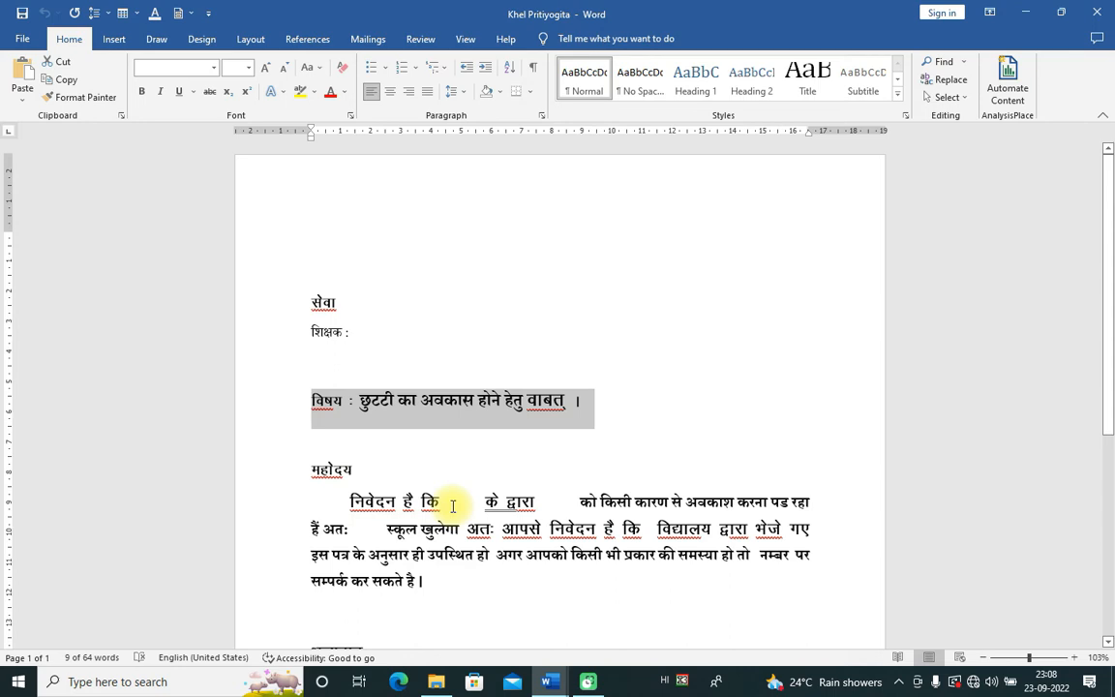
left_click(531, 453)
left_click(542, 311)
left_click(358, 336)
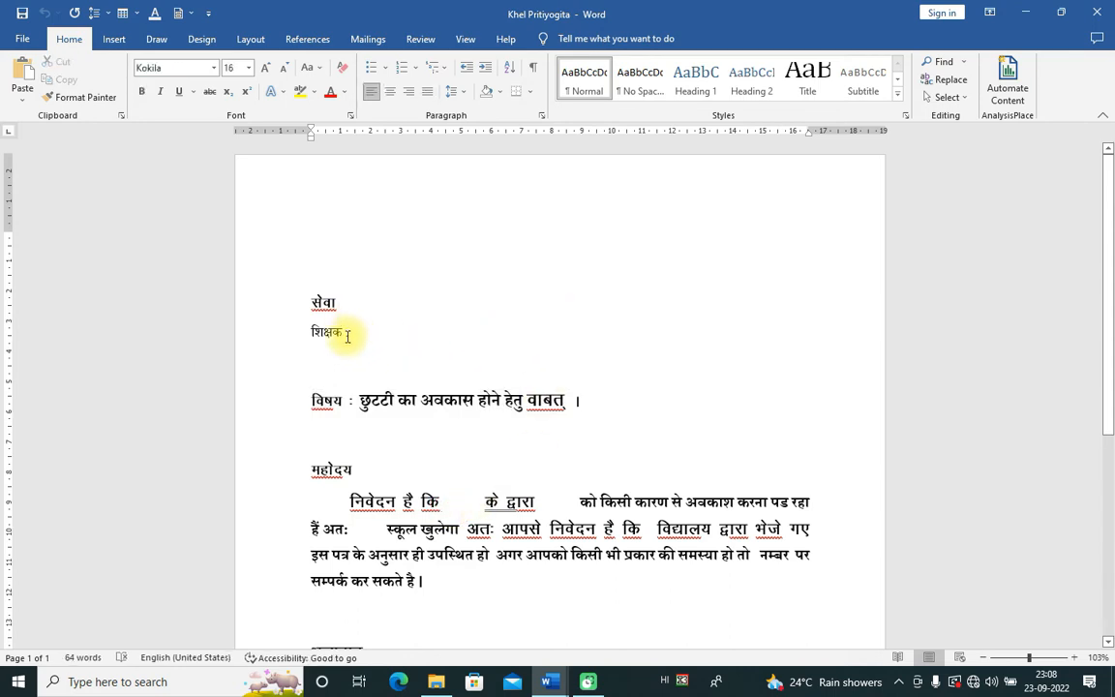
Step: On the Mailings tab, check the available merge fields and confirm the recipient list
left_click(369, 39)
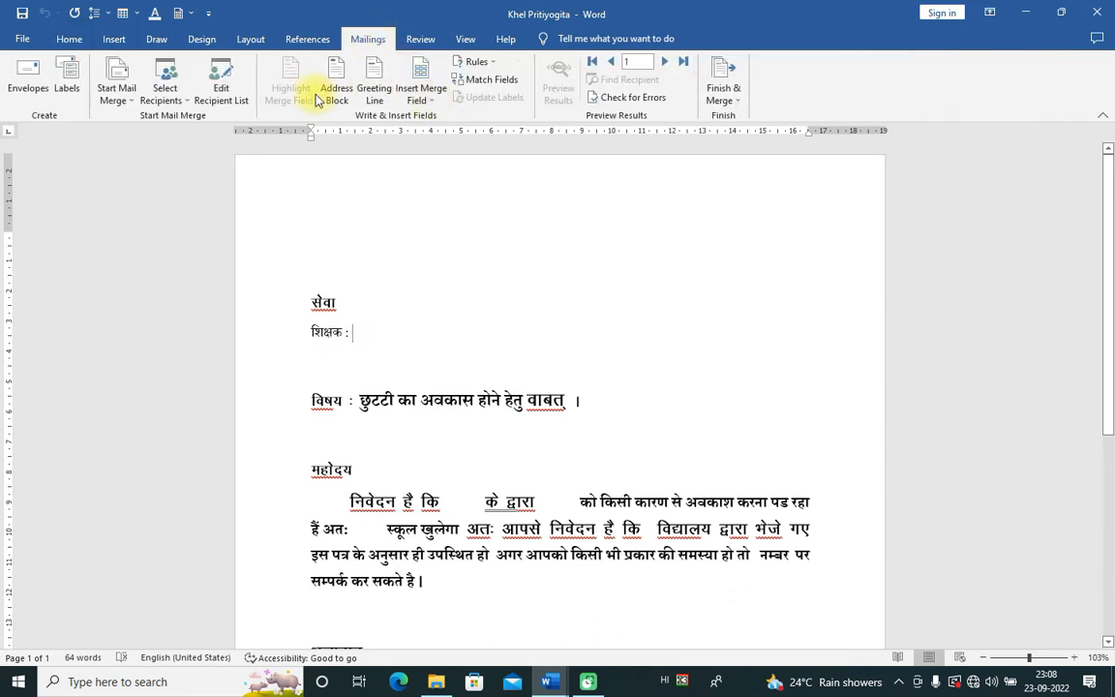
left_click(435, 101)
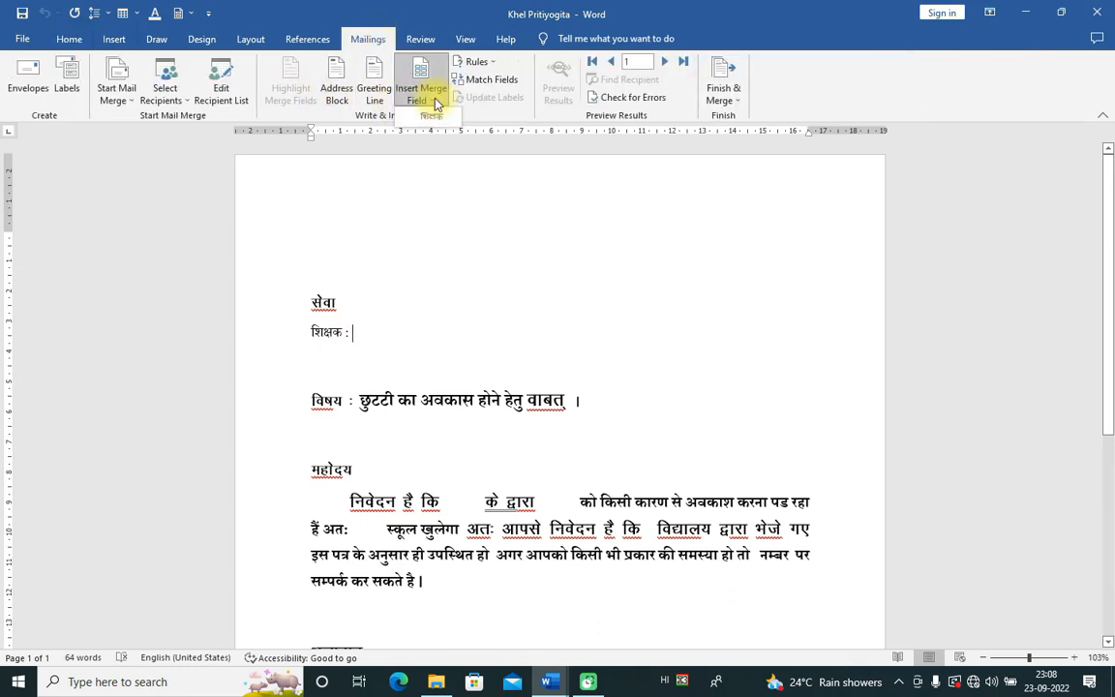
left_click(435, 101)
left_click(353, 267)
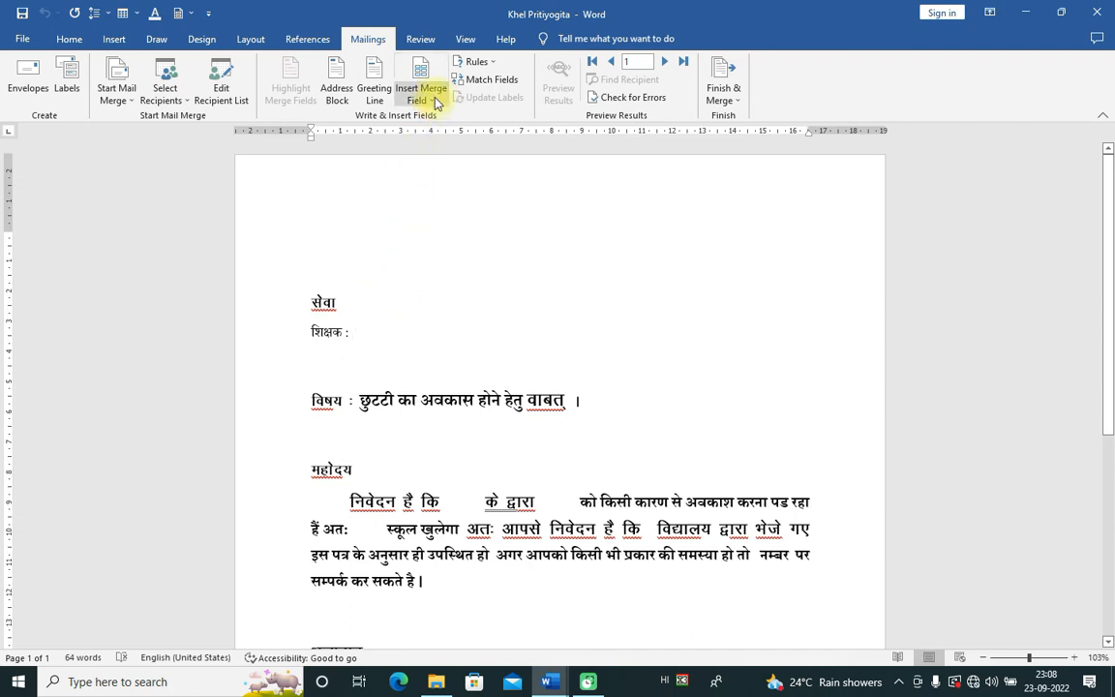
left_click(435, 102)
left_click(435, 103)
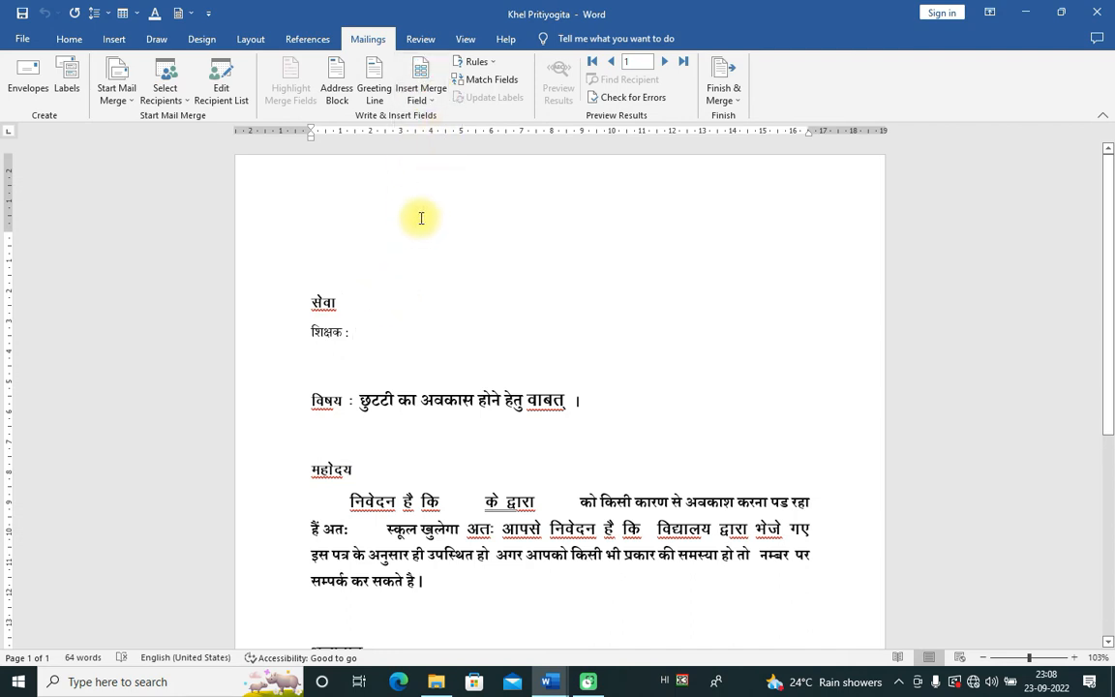
left_click(413, 219)
left_click(433, 97)
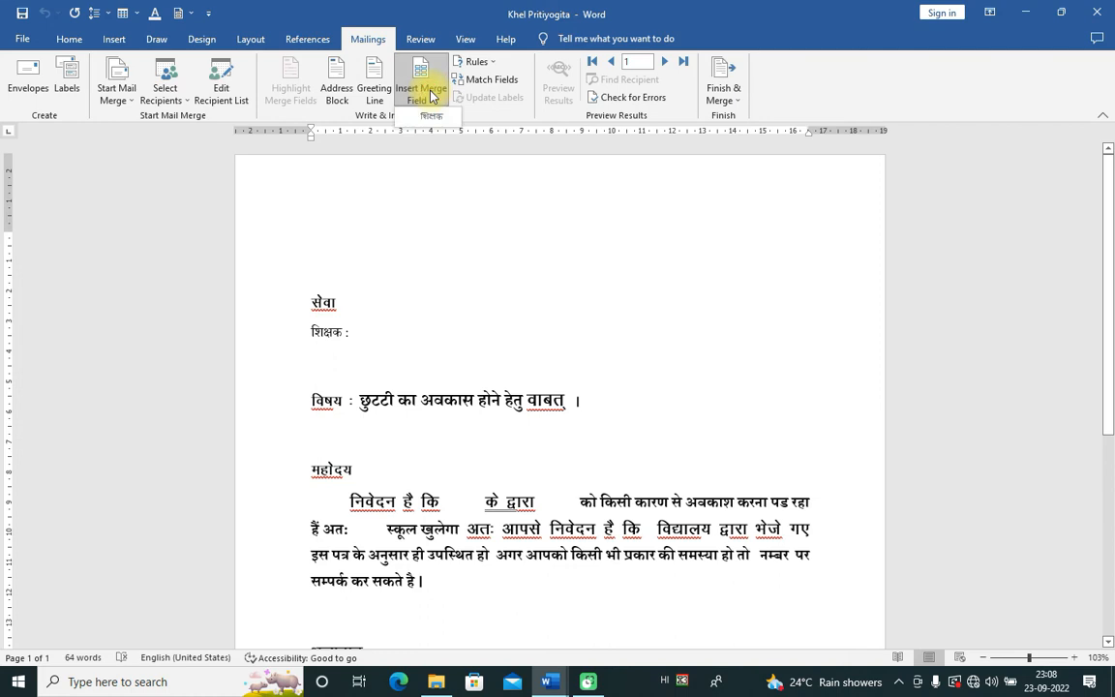
left_click(453, 142)
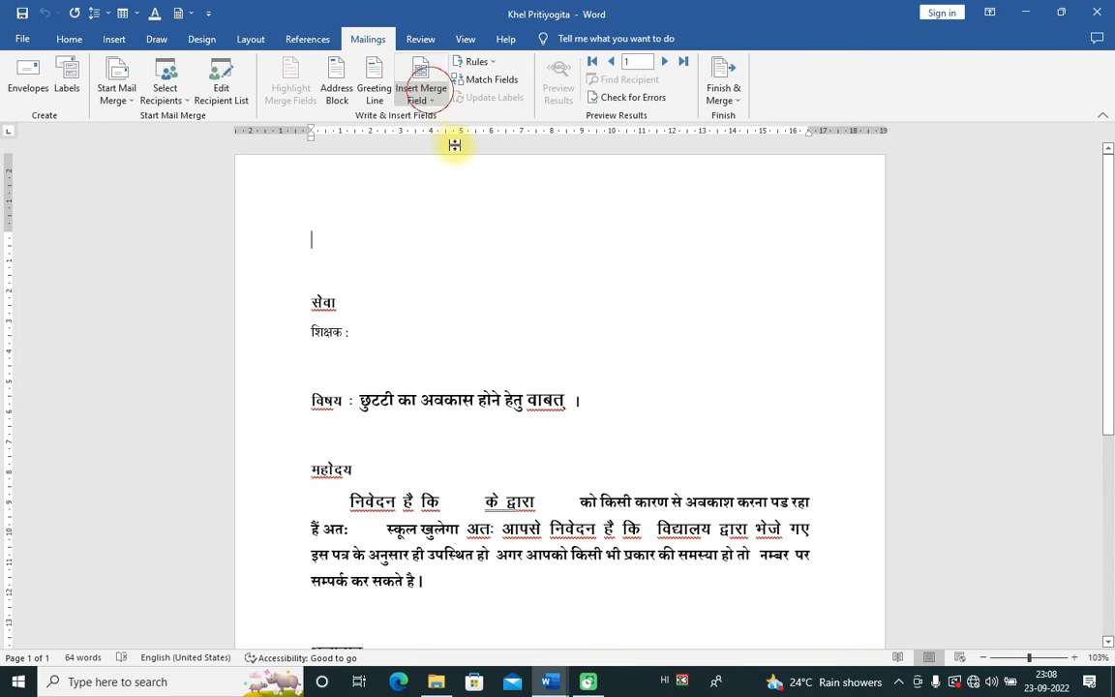
left_click(221, 87)
left_click(770, 484)
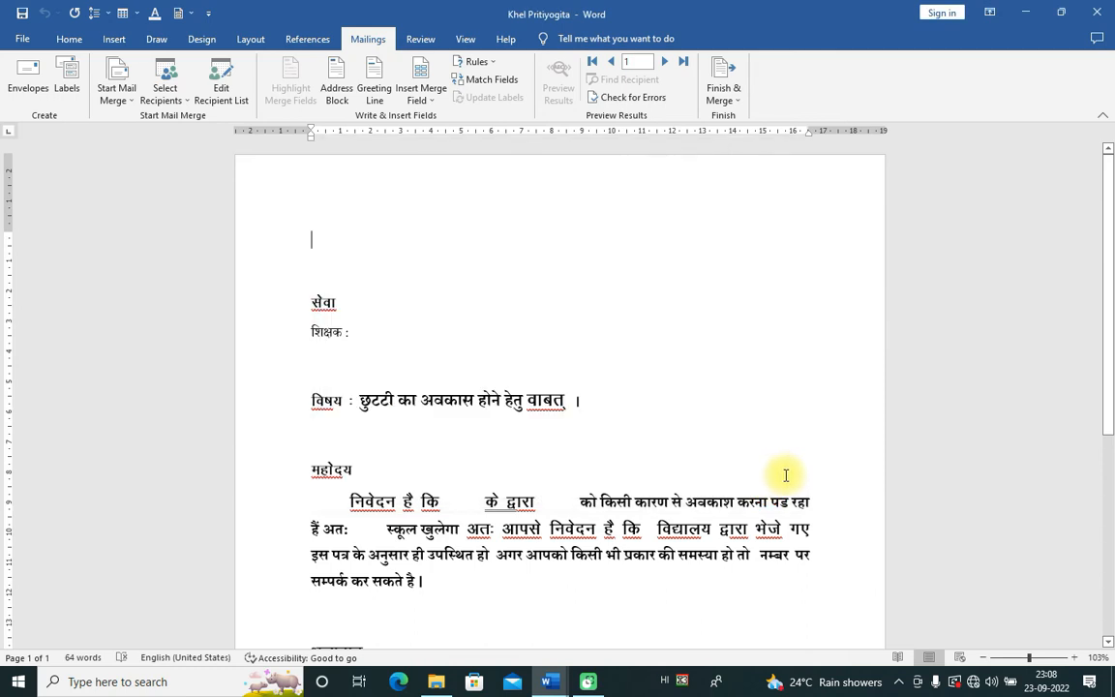
Step: Select the letter text from सेवा to the end and switch to the blank Document3
left_click_drag(306, 298, 526, 516)
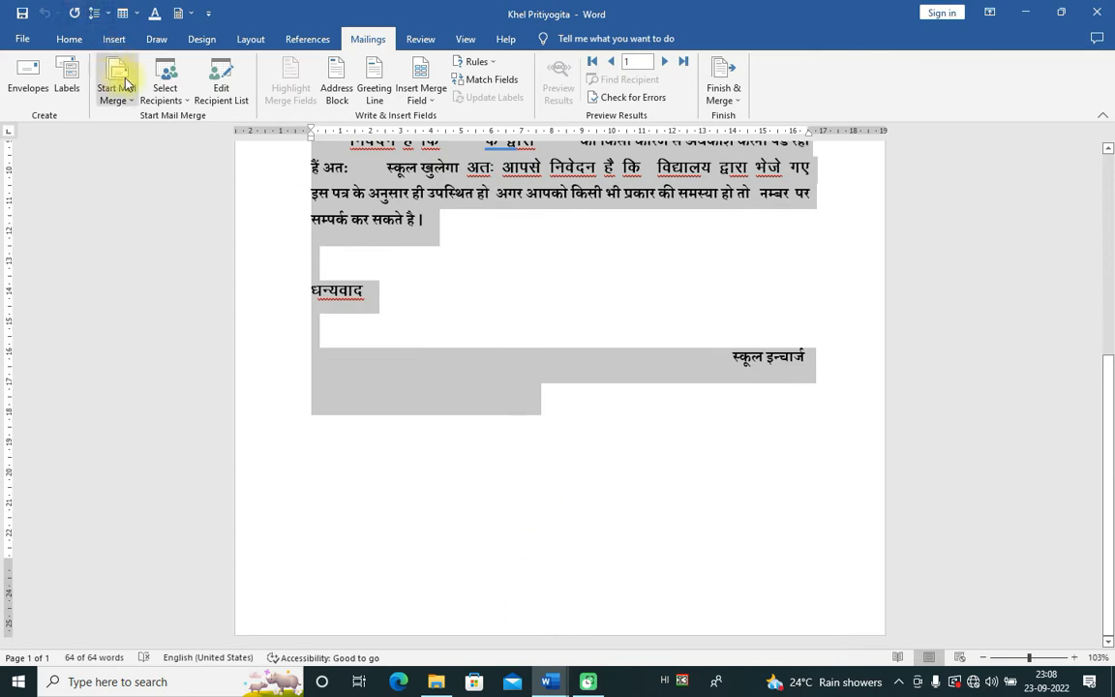
left_click(548, 686)
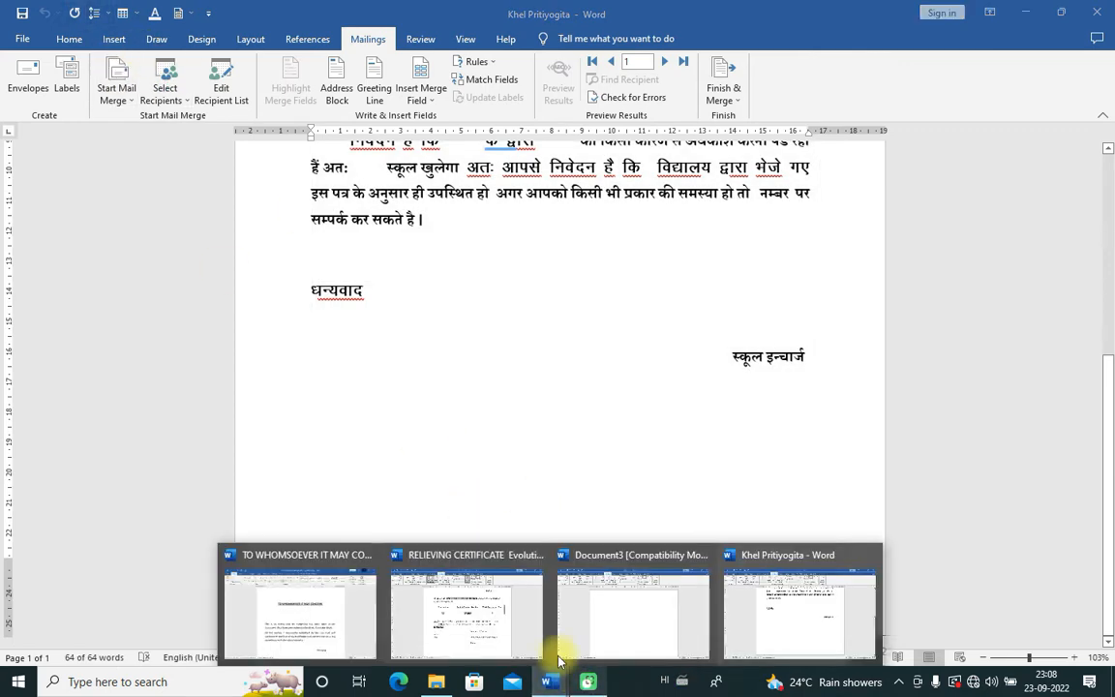
left_click(653, 623)
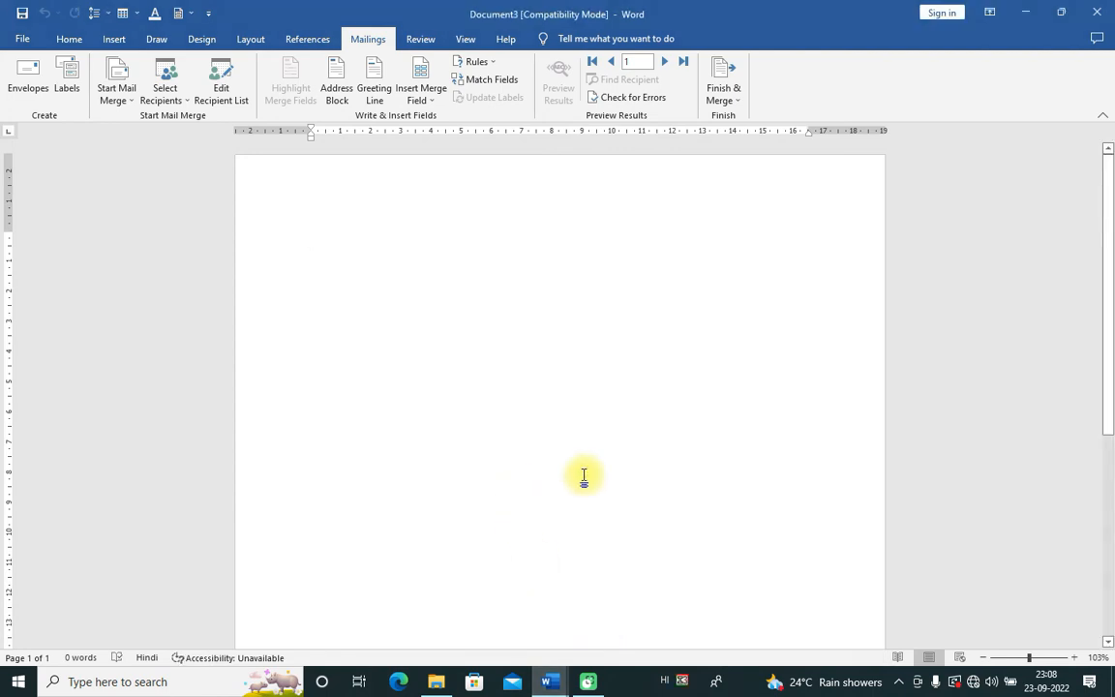
Step: Paste the Hindi leave letter and insert the «शिक्षक» field after शिक्षक :
key("ctrl+v")
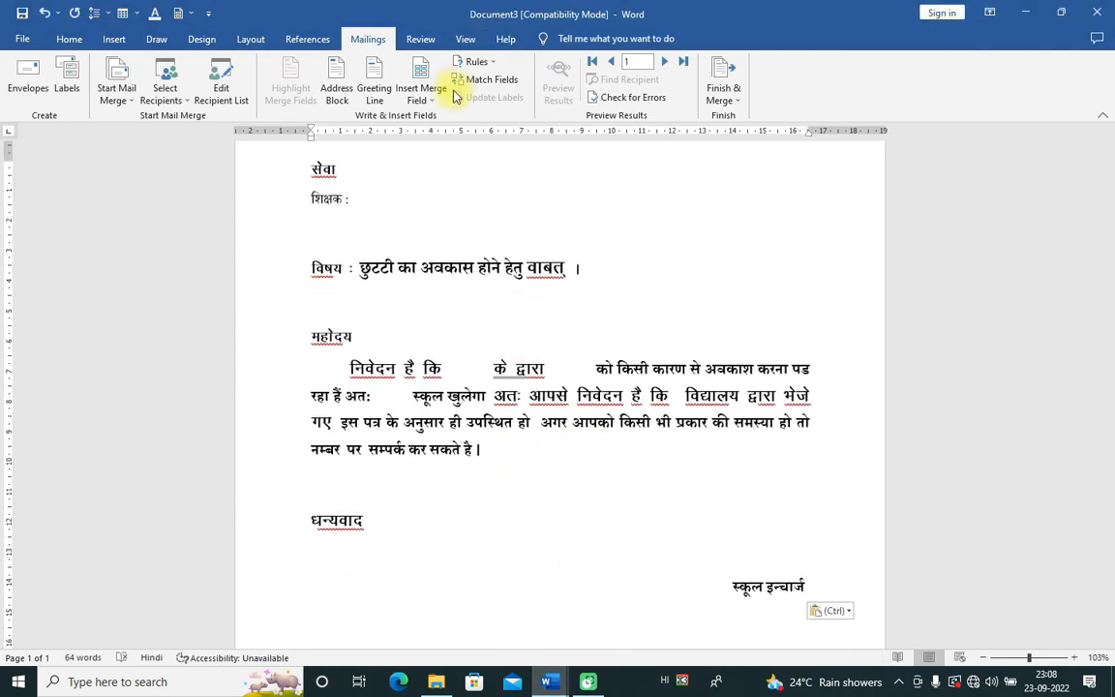
left_click(430, 92)
left_click(624, 201)
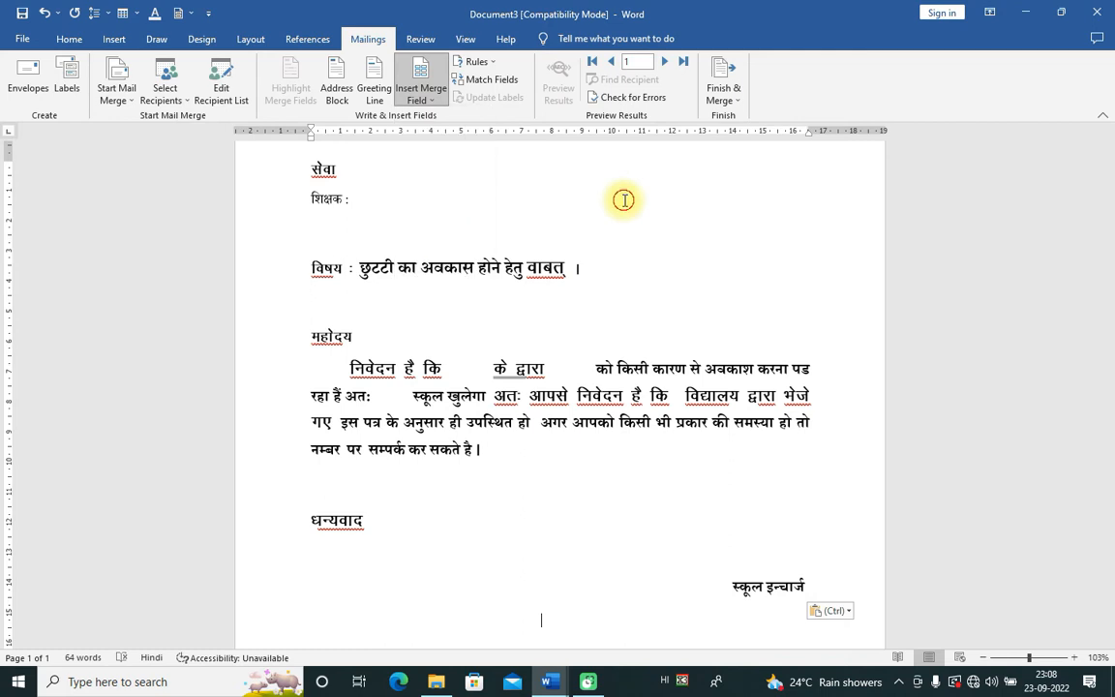
left_click(371, 197)
left_click(438, 102)
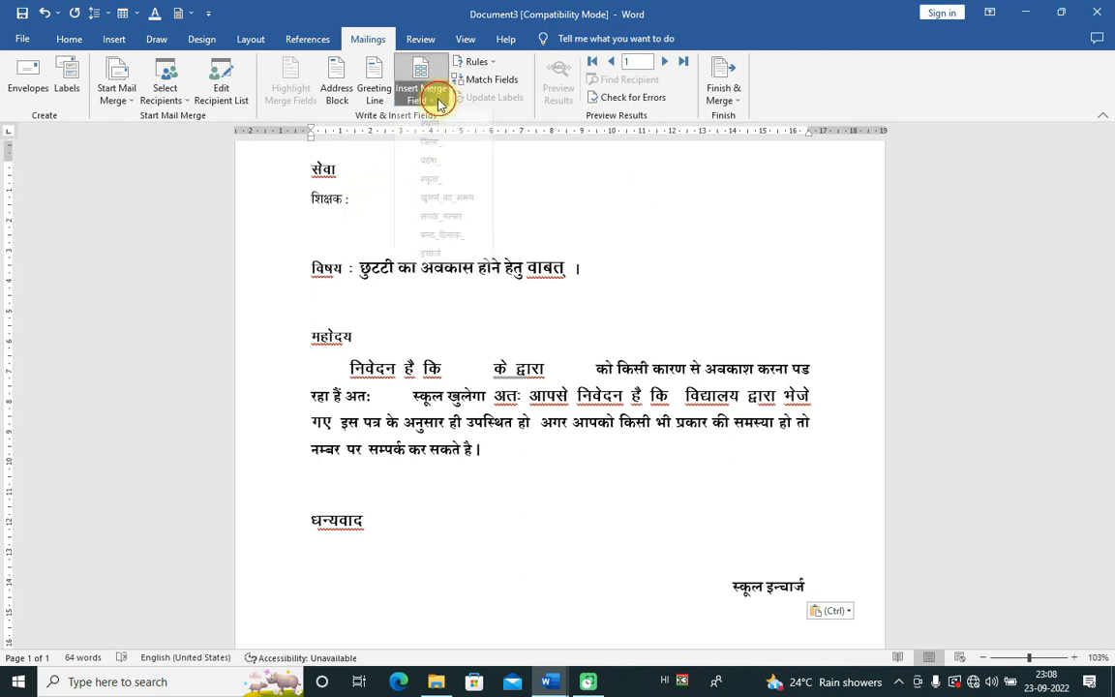
left_click(428, 114)
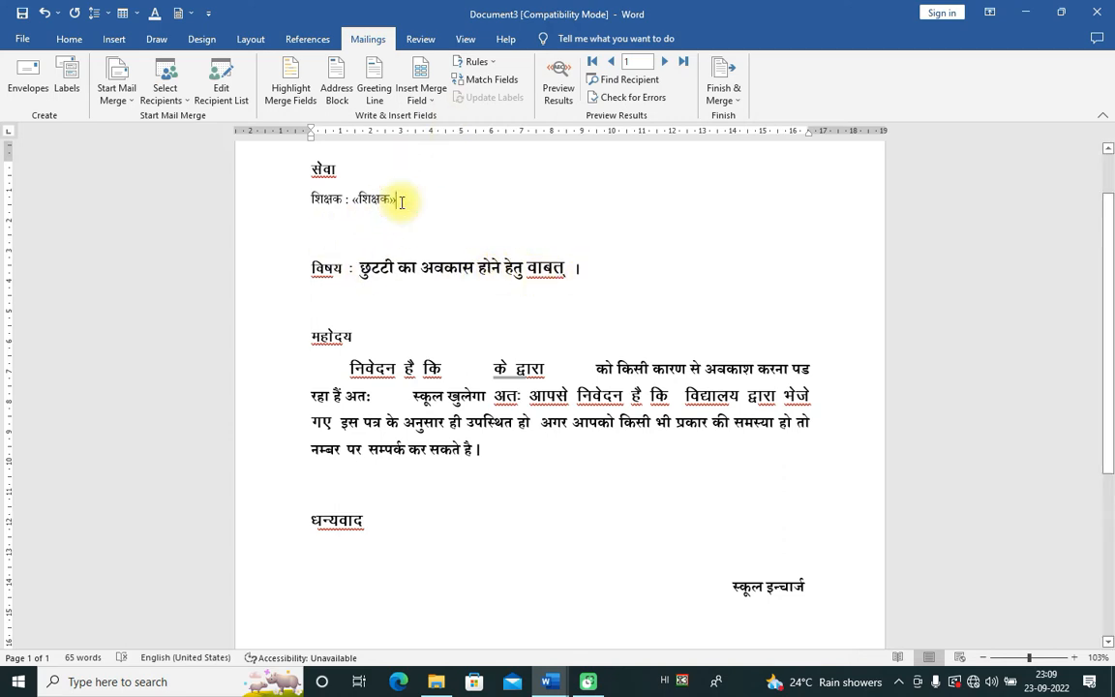
key("Return")
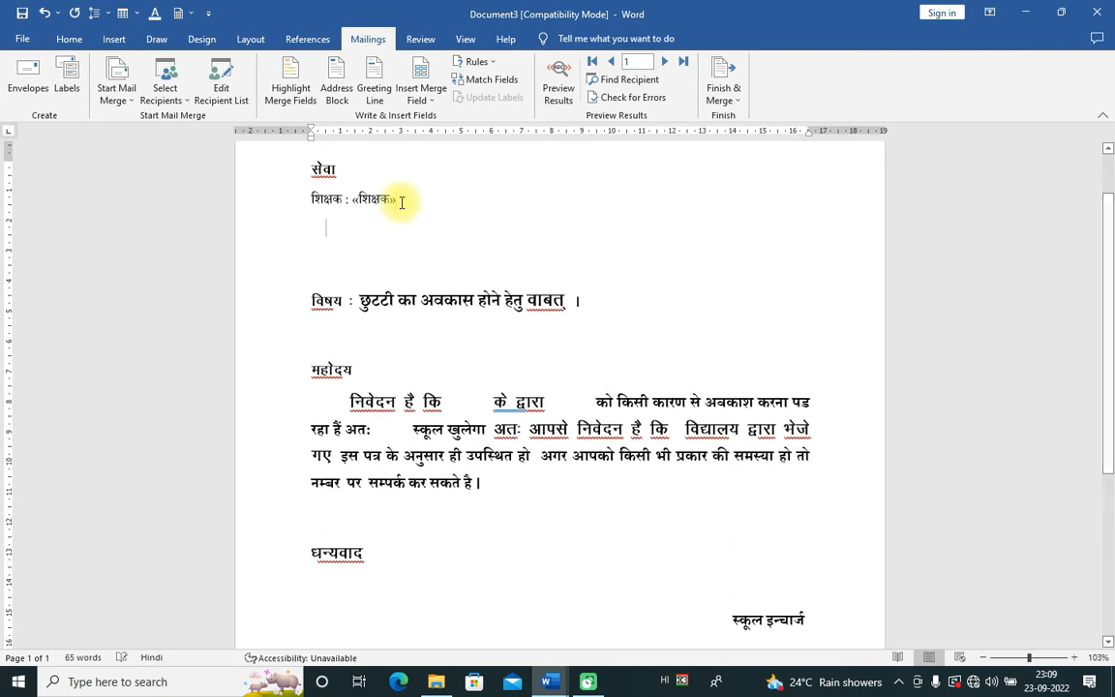
Step: Insert the «स्थान» field on the new line below the teacher field
left_click(426, 99)
left_click(433, 136)
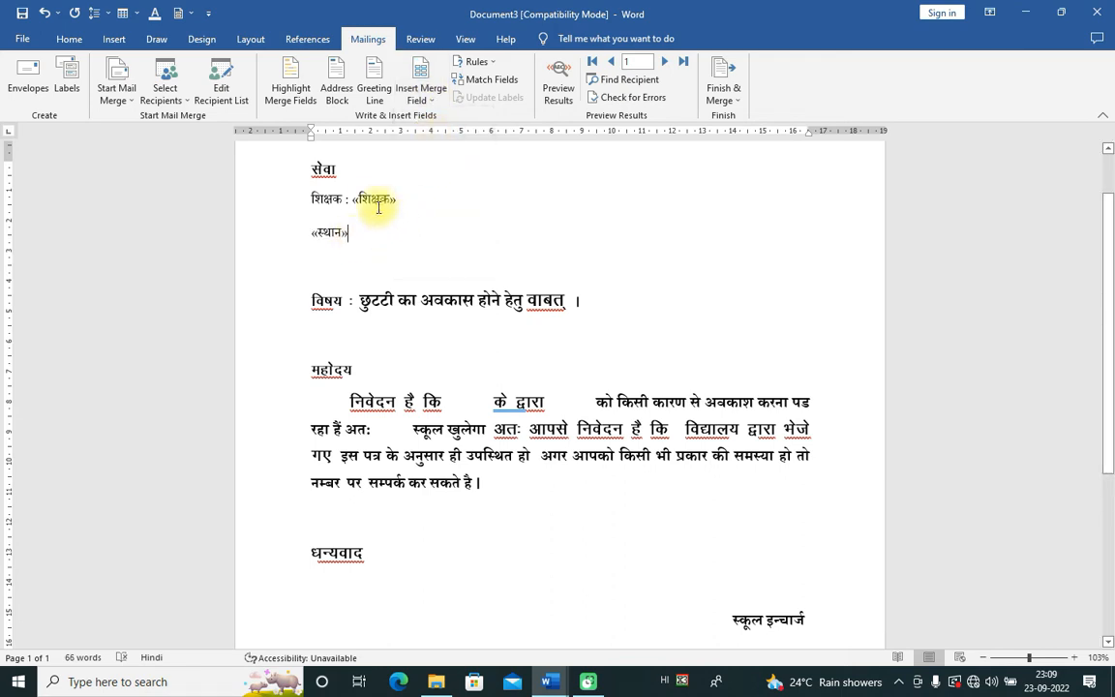
left_click(421, 96)
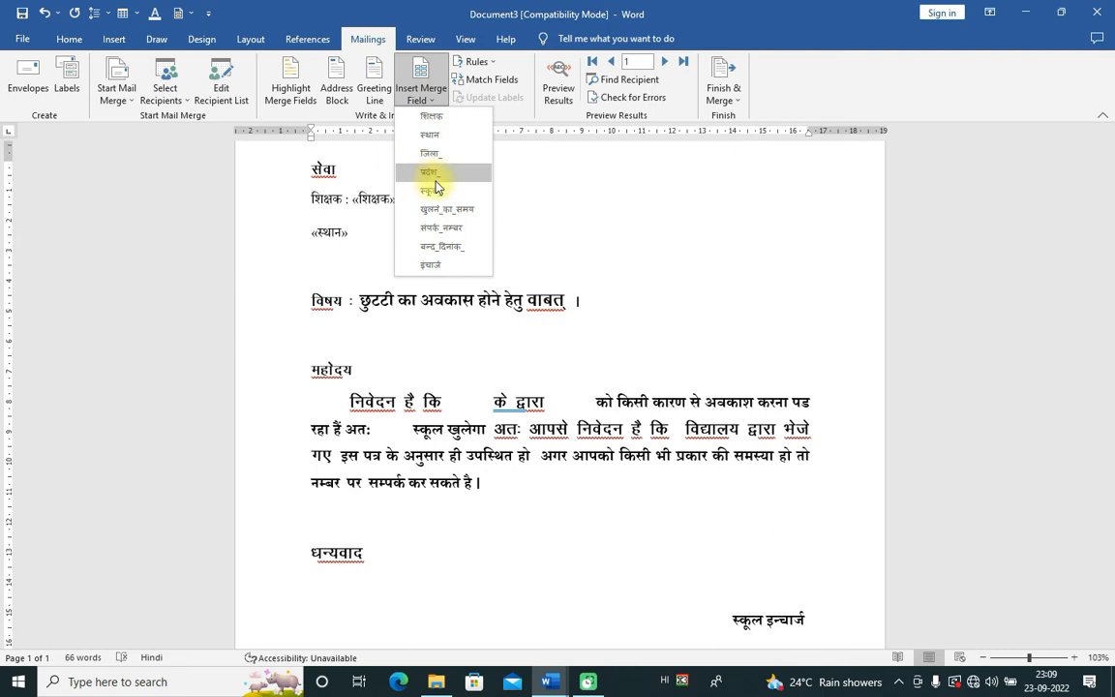
left_click(351, 230)
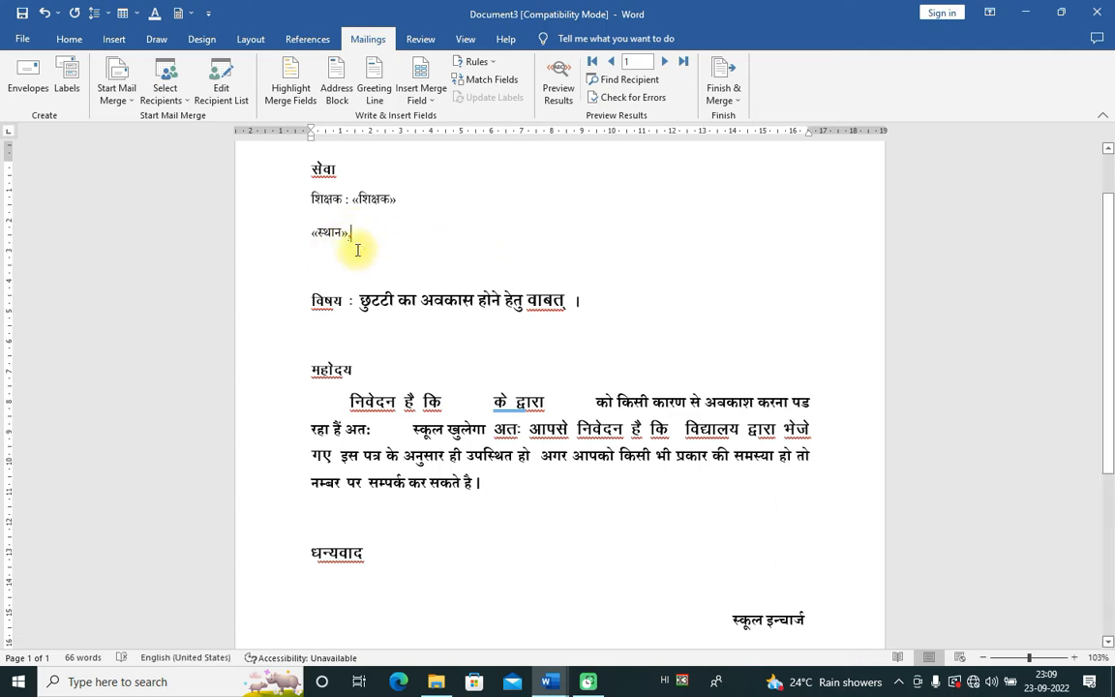
left_click(383, 200)
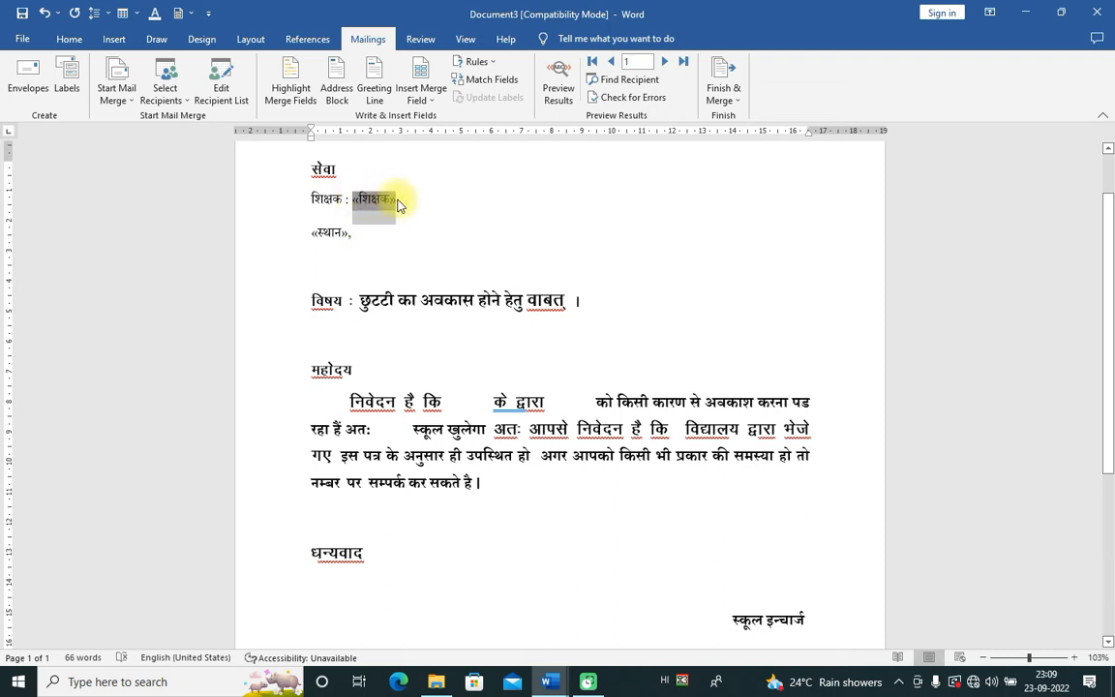
double_click(397, 205)
left_click_drag(314, 231, 336, 236)
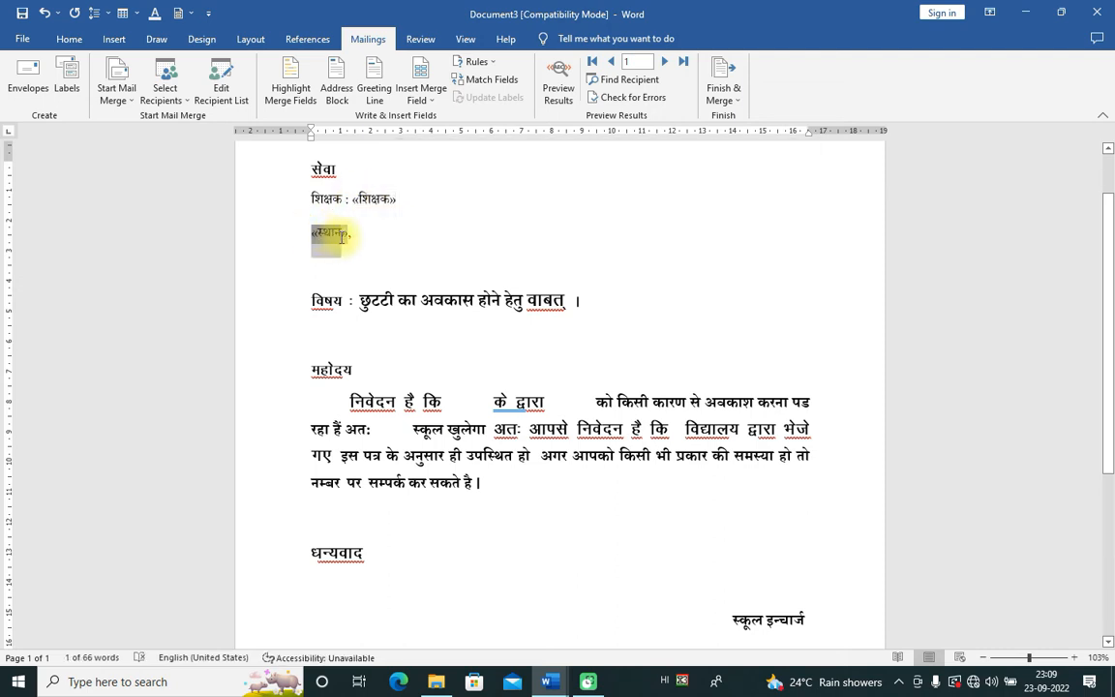
left_click_drag(312, 302, 615, 301)
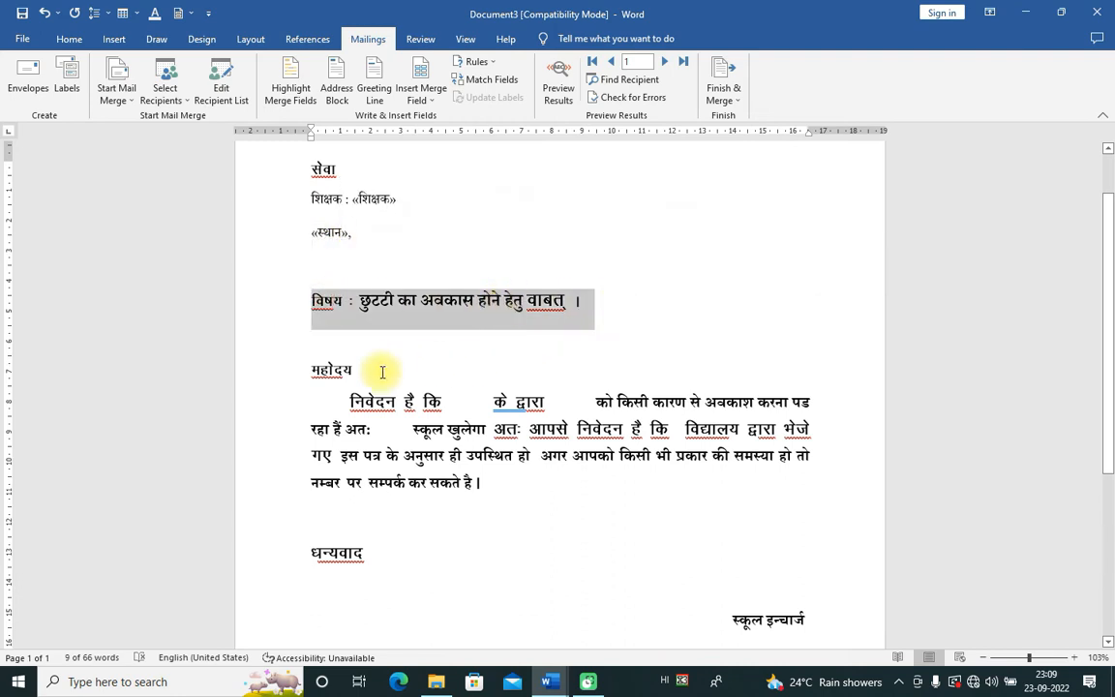
left_click_drag(290, 368, 526, 562)
left_click(511, 418)
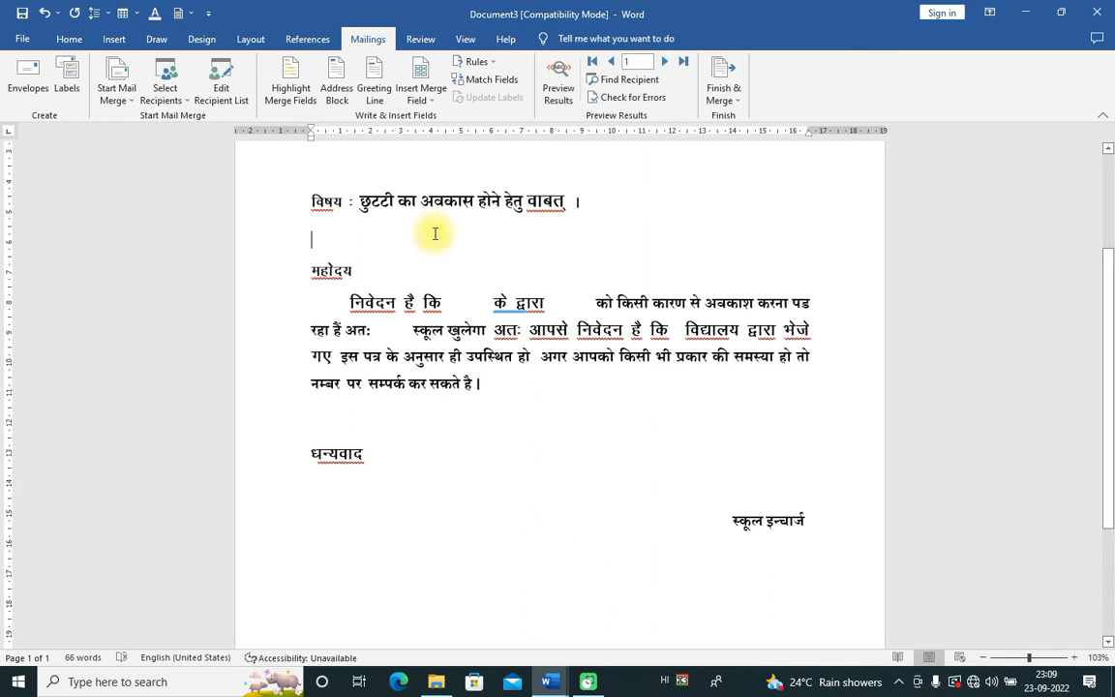
scroll(434, 233, "up", 1)
Step: Add «जिला_» after «स्थान», then a comma and «प्रदेश_» on the address line
left_click(436, 102)
left_click(436, 102)
left_click(352, 194)
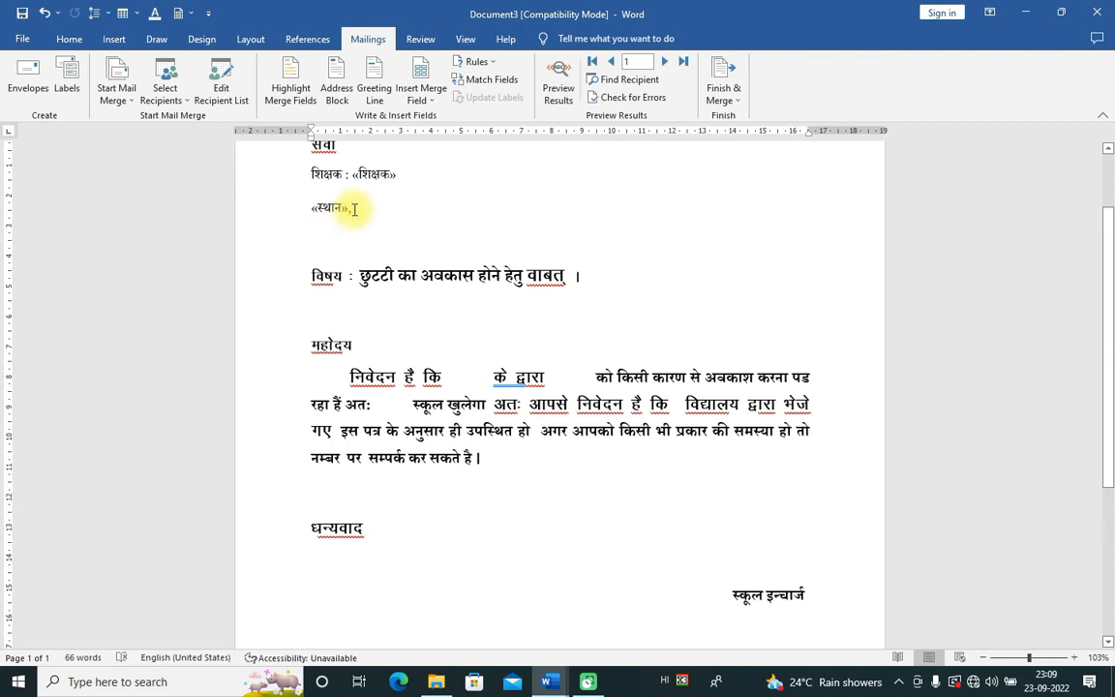
left_click(425, 97)
left_click(430, 157)
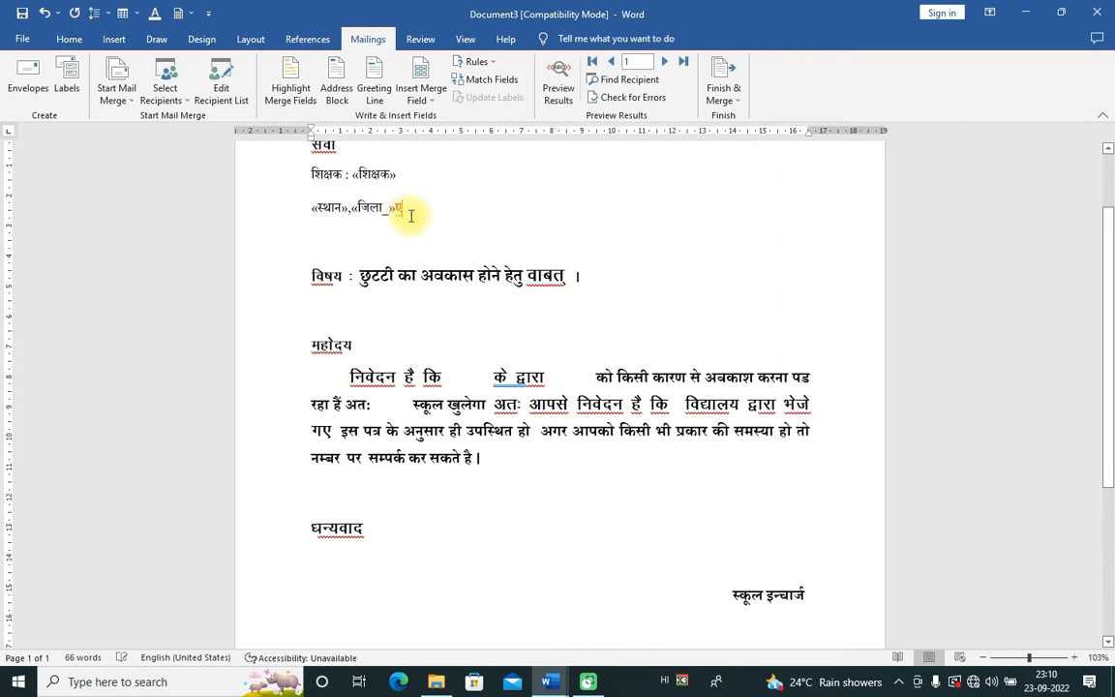
key("BackSpace")
type(",")
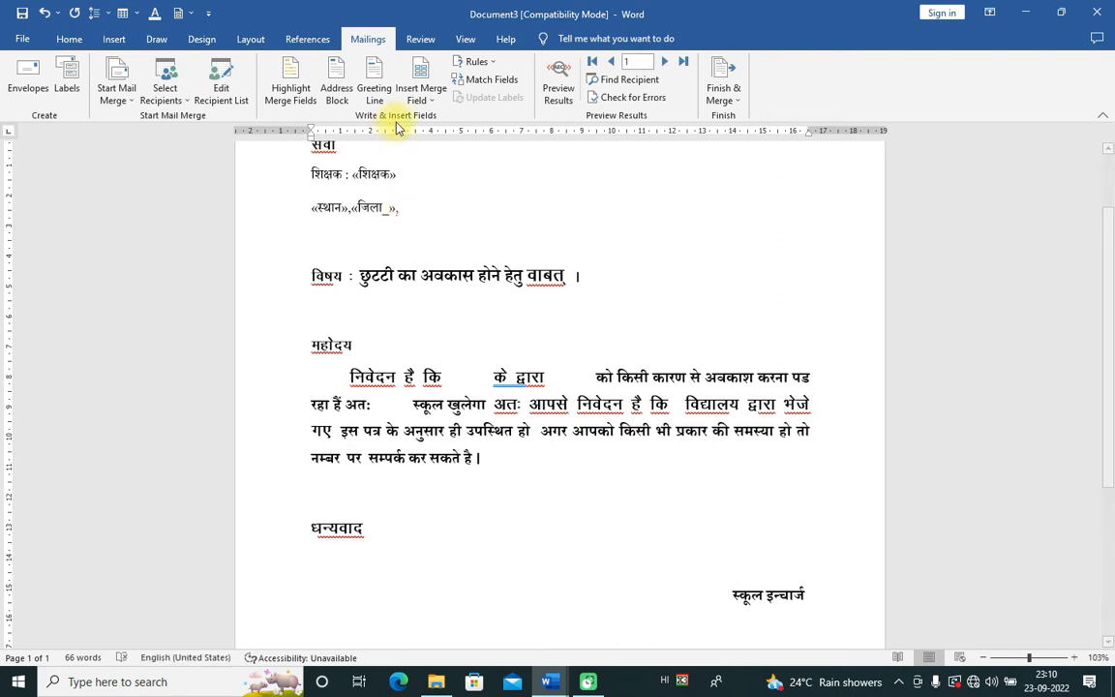
left_click(442, 110)
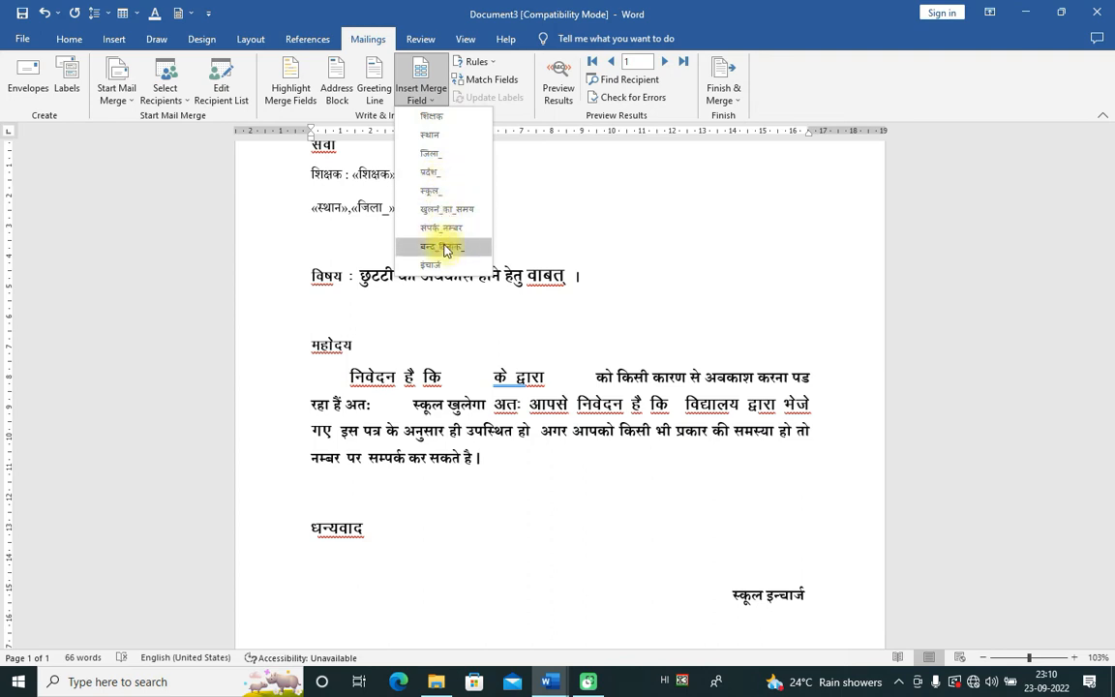
left_click(435, 172)
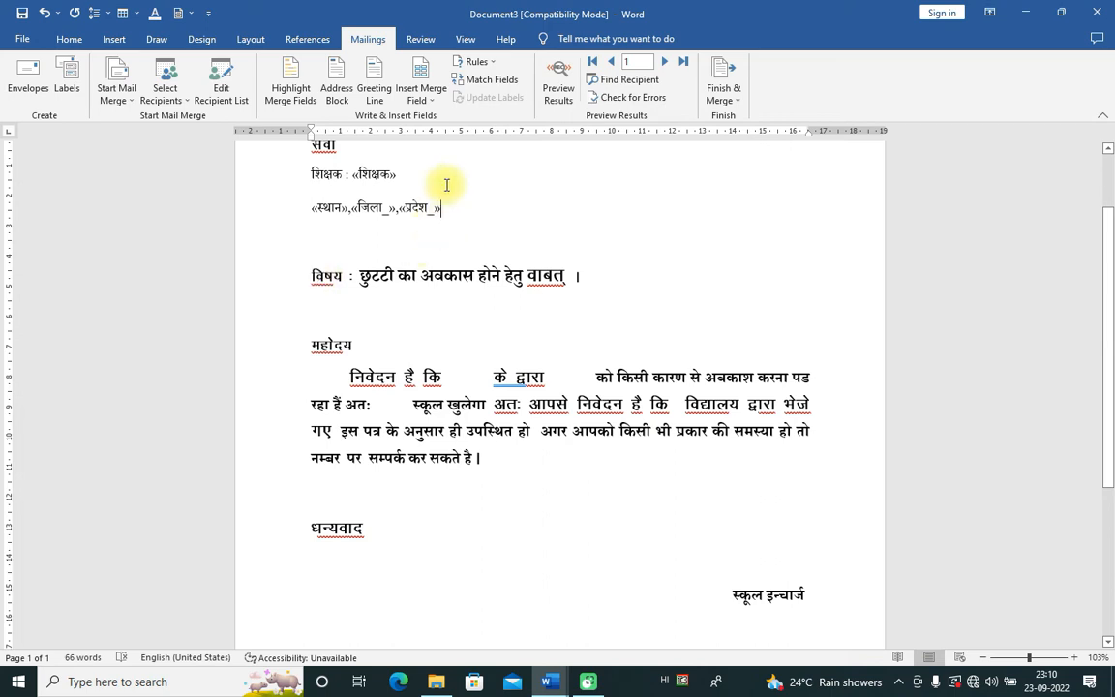
Step: Place the insertion point in the gap after कि in the body paragraph
left_click(435, 101)
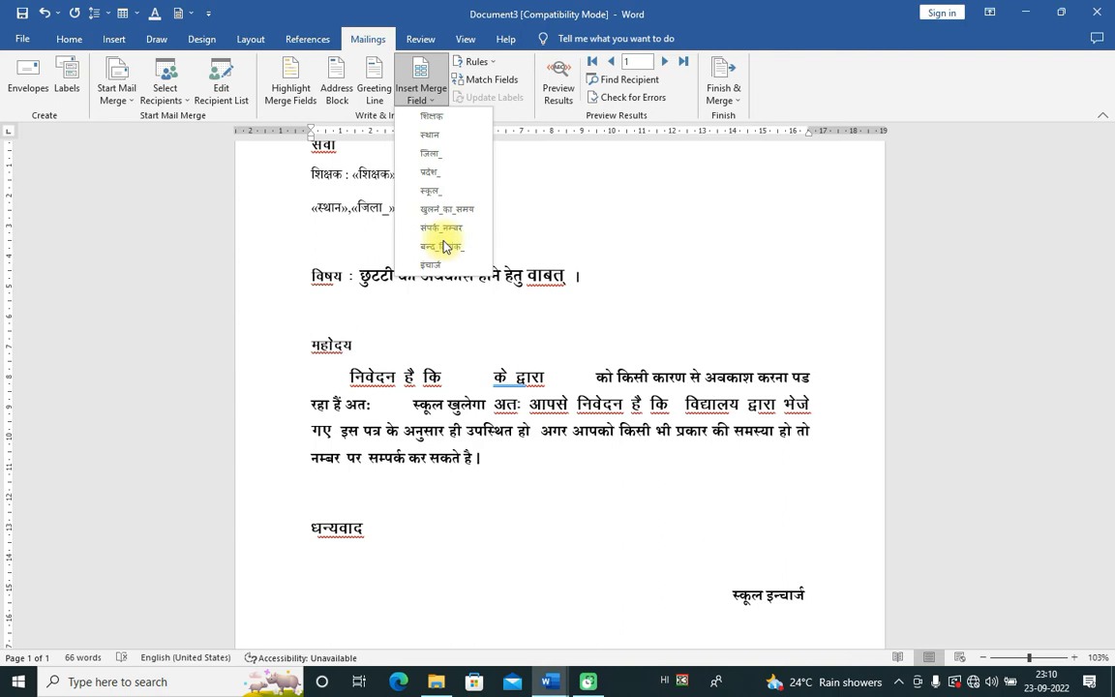
left_click(483, 326)
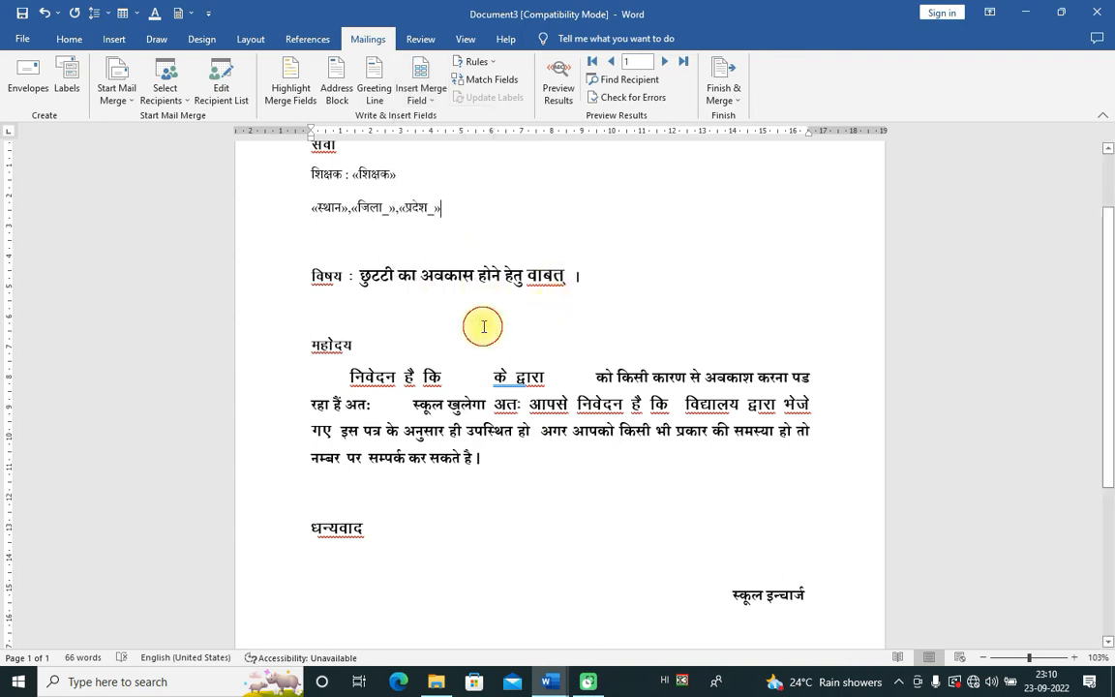
left_click(435, 100)
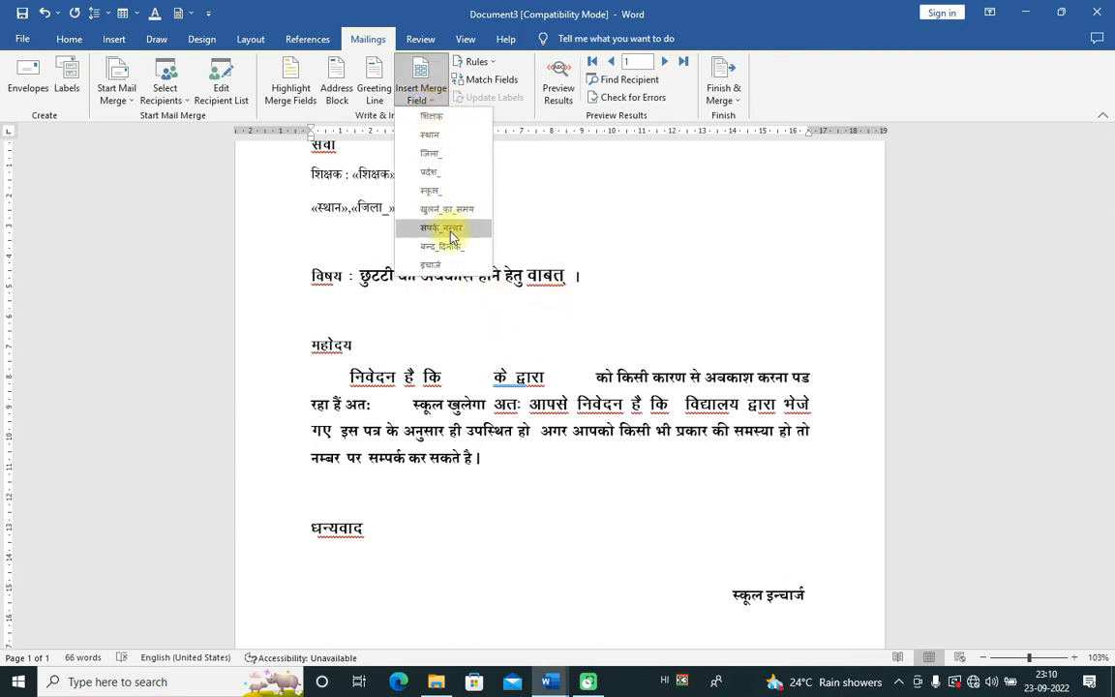
left_click(567, 206)
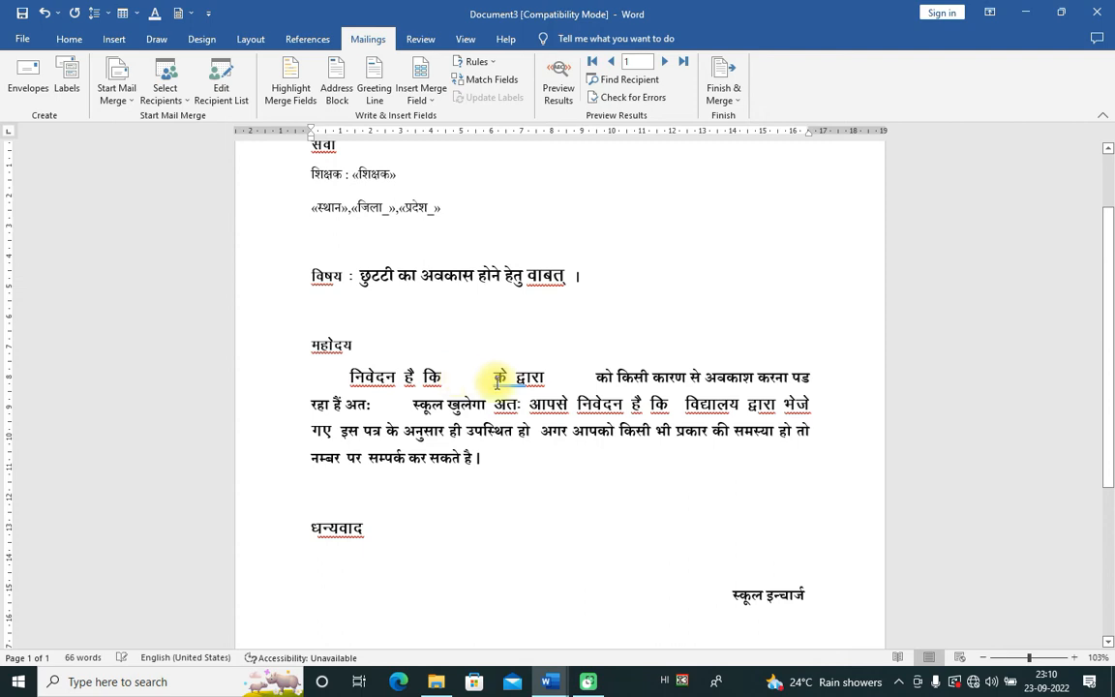
left_click(457, 378)
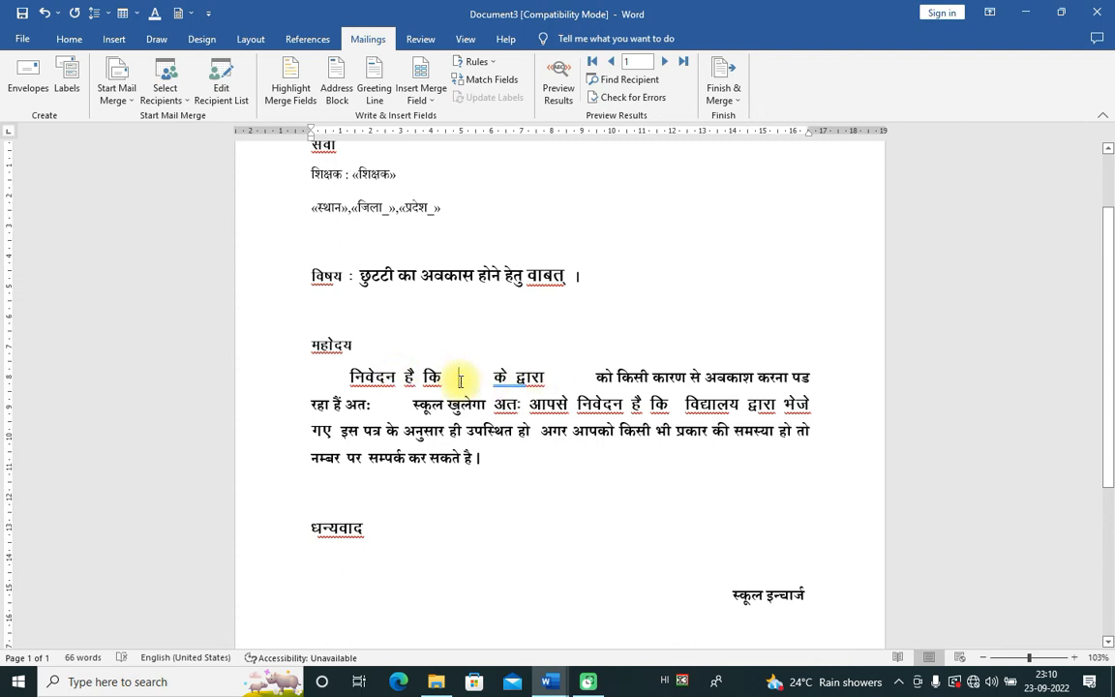
Step: Insert «स्कूल» after कि and «बन्द_दिनांक_» after द्वारा in the body paragraph
left_click(428, 100)
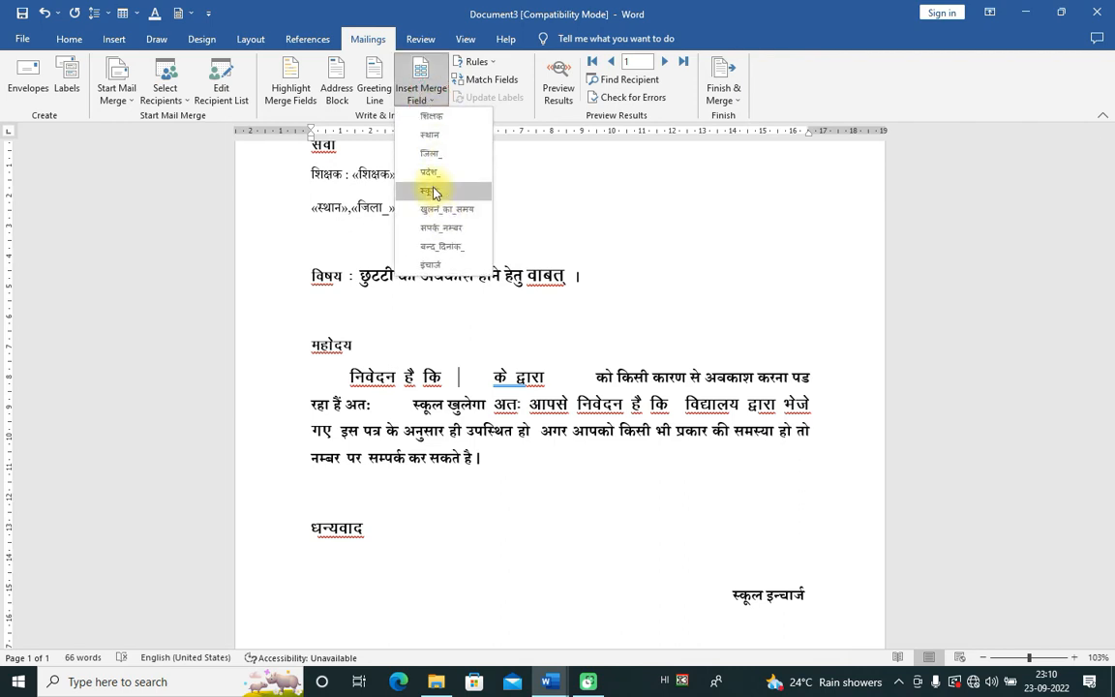
left_click(433, 192)
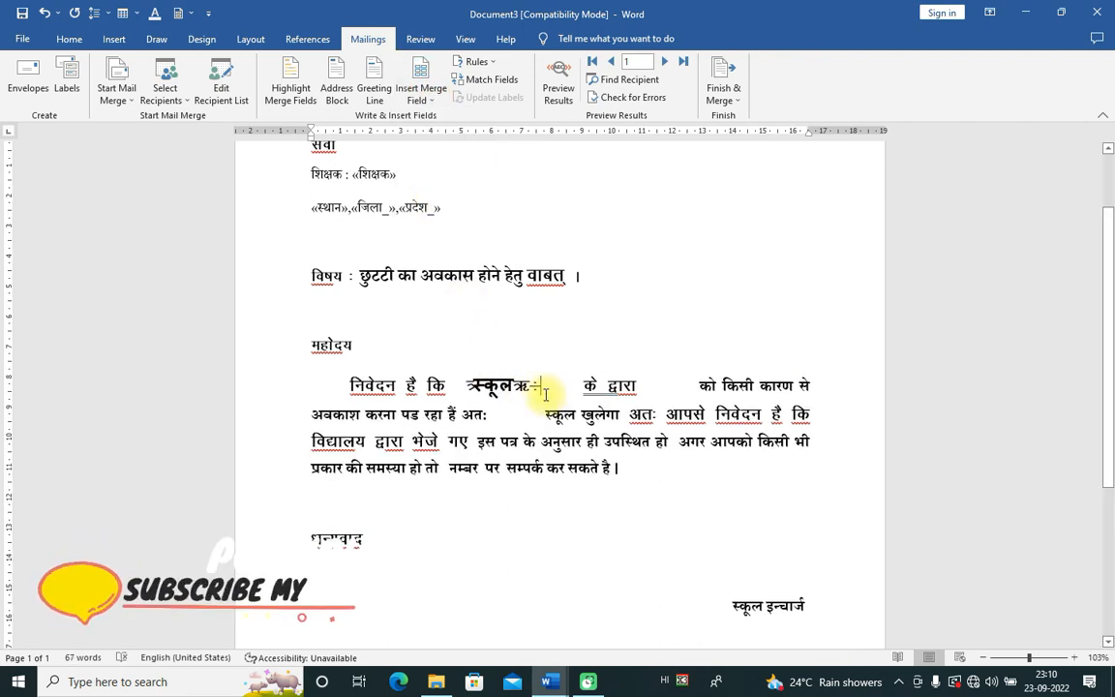
left_click(668, 387)
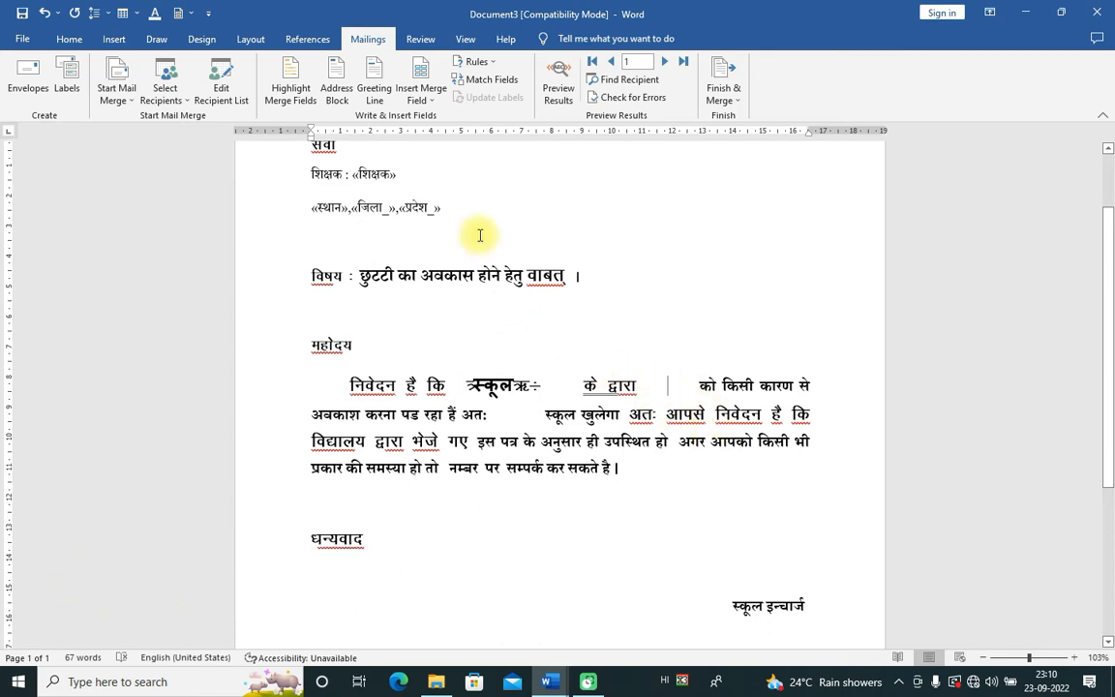
left_click(421, 97)
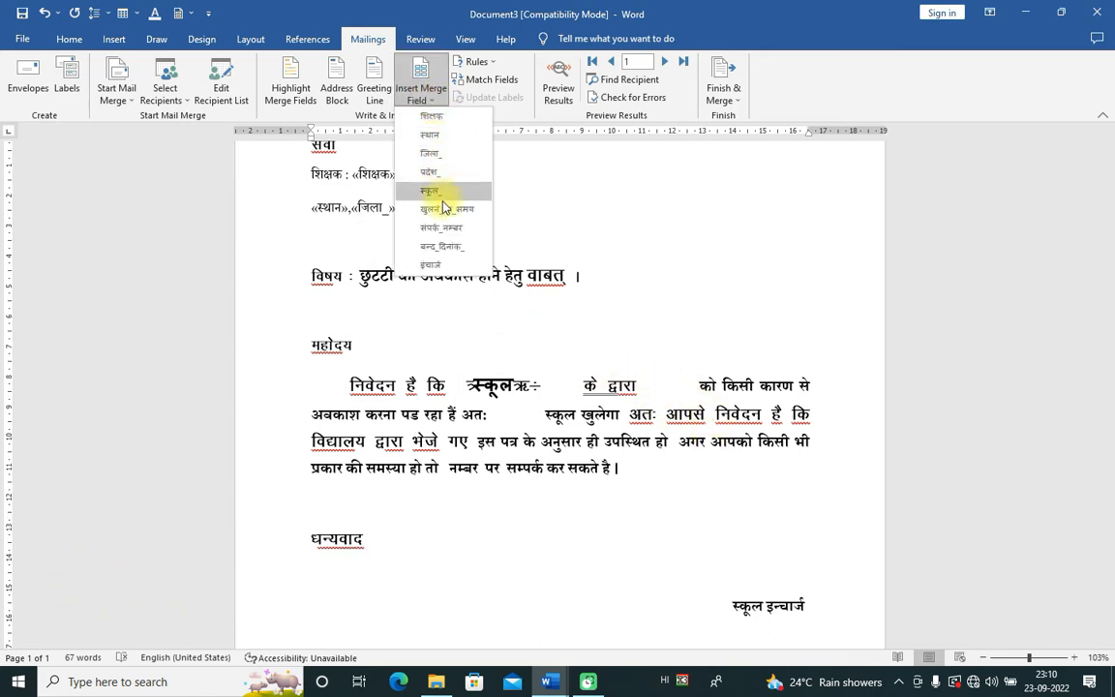
left_click(441, 251)
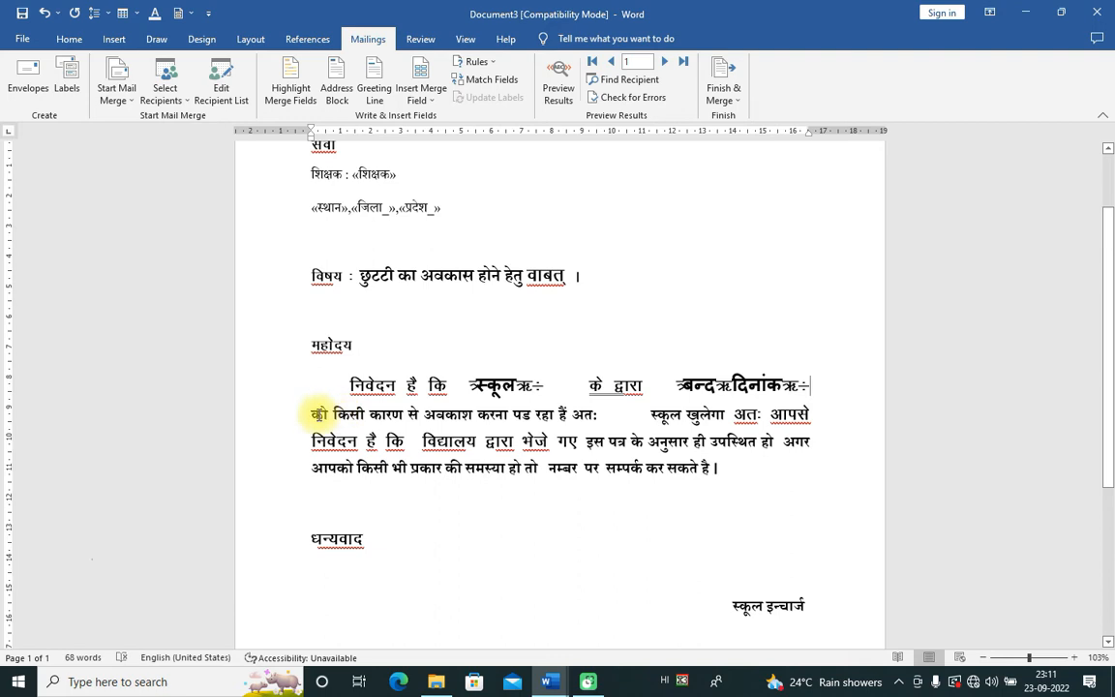
left_click(485, 419)
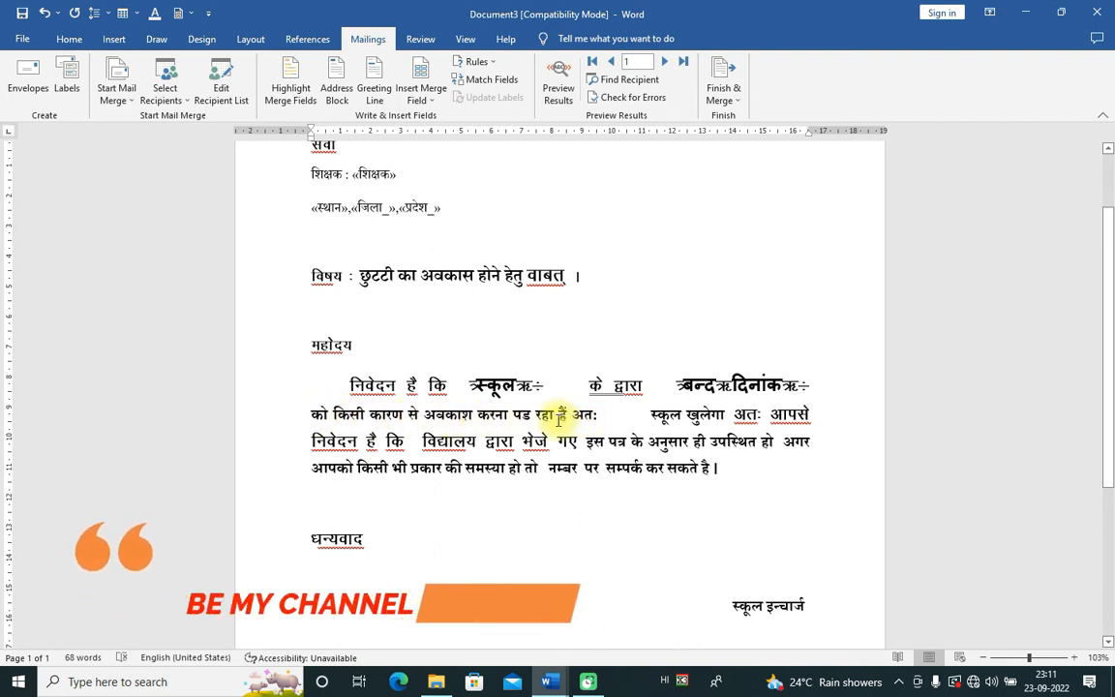
Step: Insert «खुलने_का_समय» after अतः and «संपर्क_नम्बर» before नम्बर, then indent the signature line
left_click(610, 416)
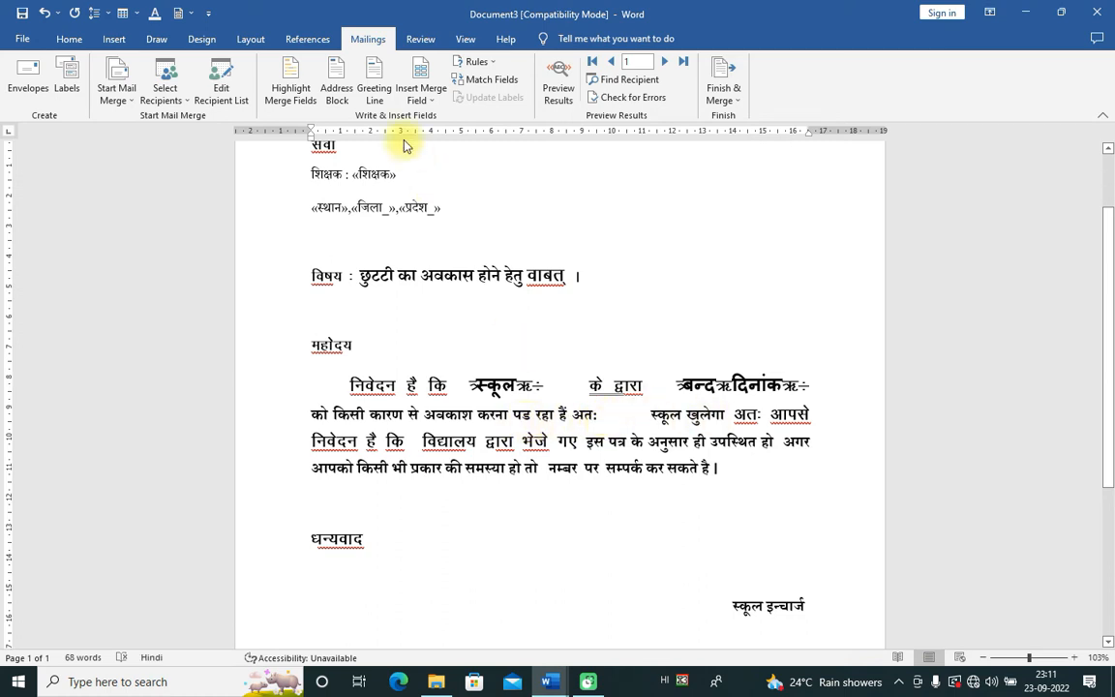
left_click(421, 97)
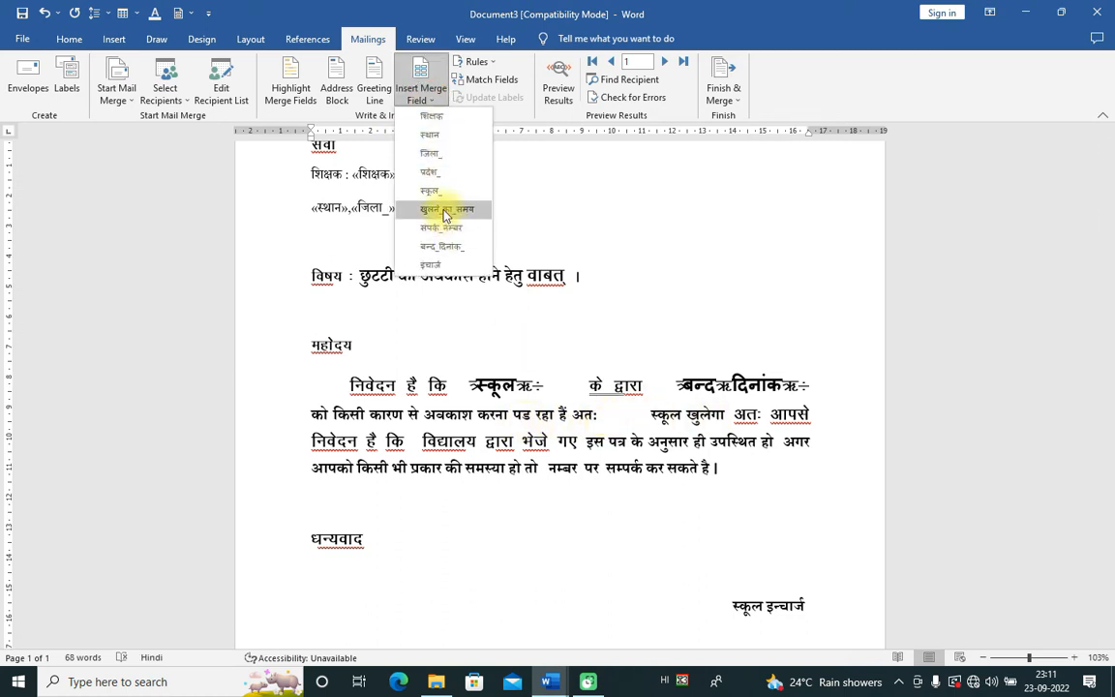
left_click(445, 211)
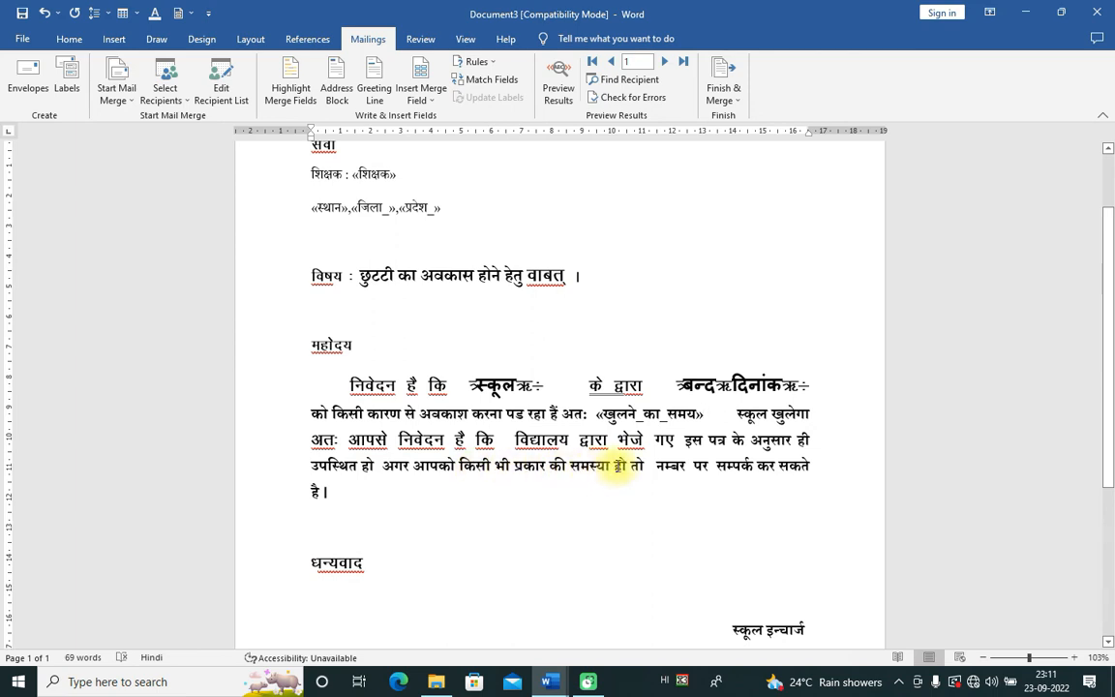
left_click(424, 99)
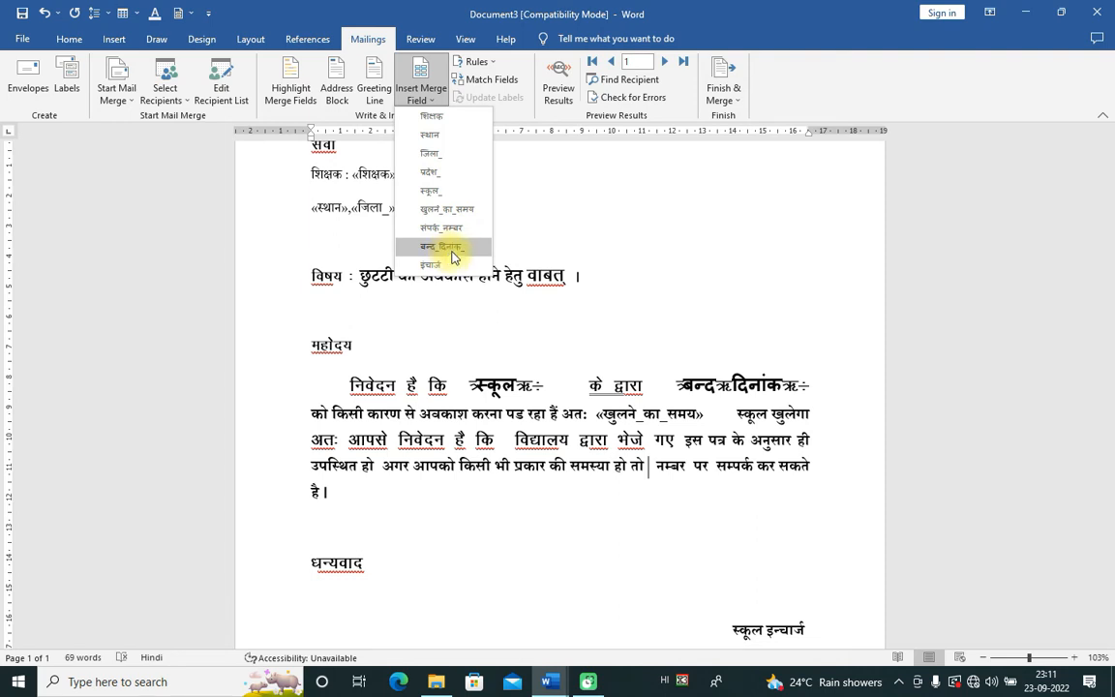
left_click(447, 228)
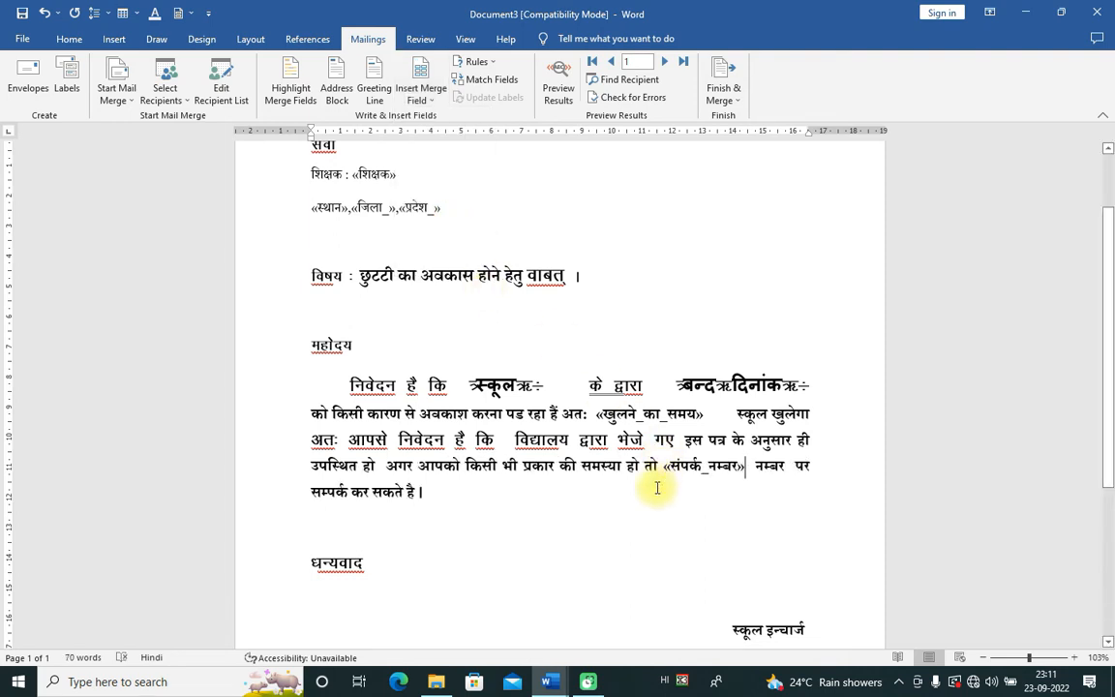
scroll(781, 540, "down", 3)
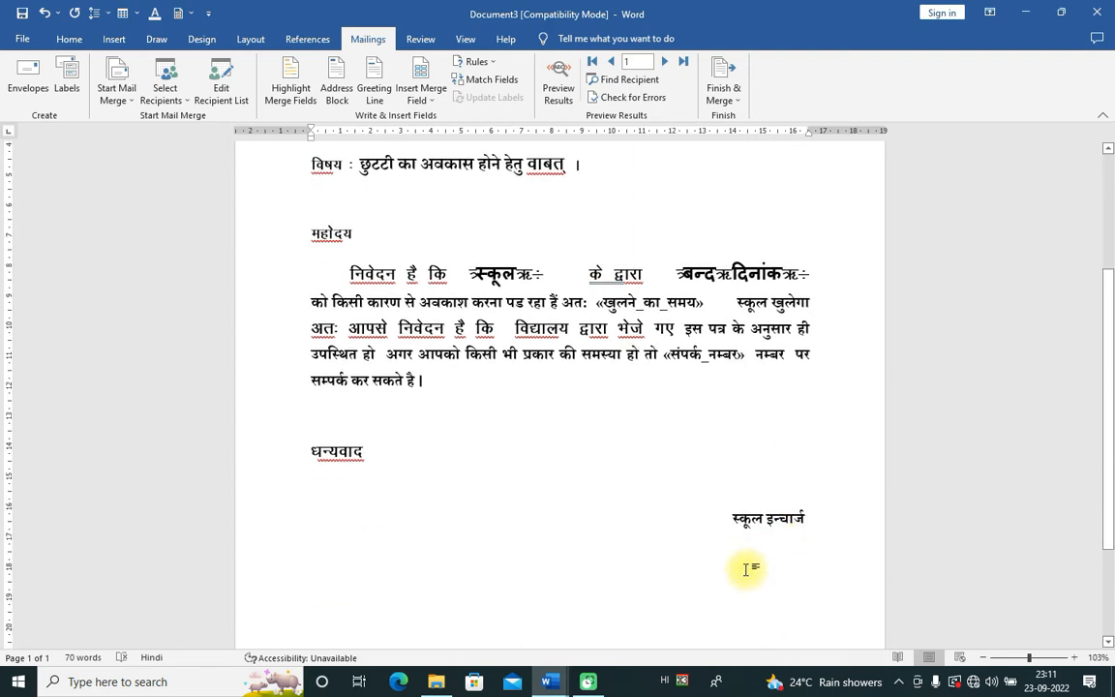
key("Tab")
key("Tab")
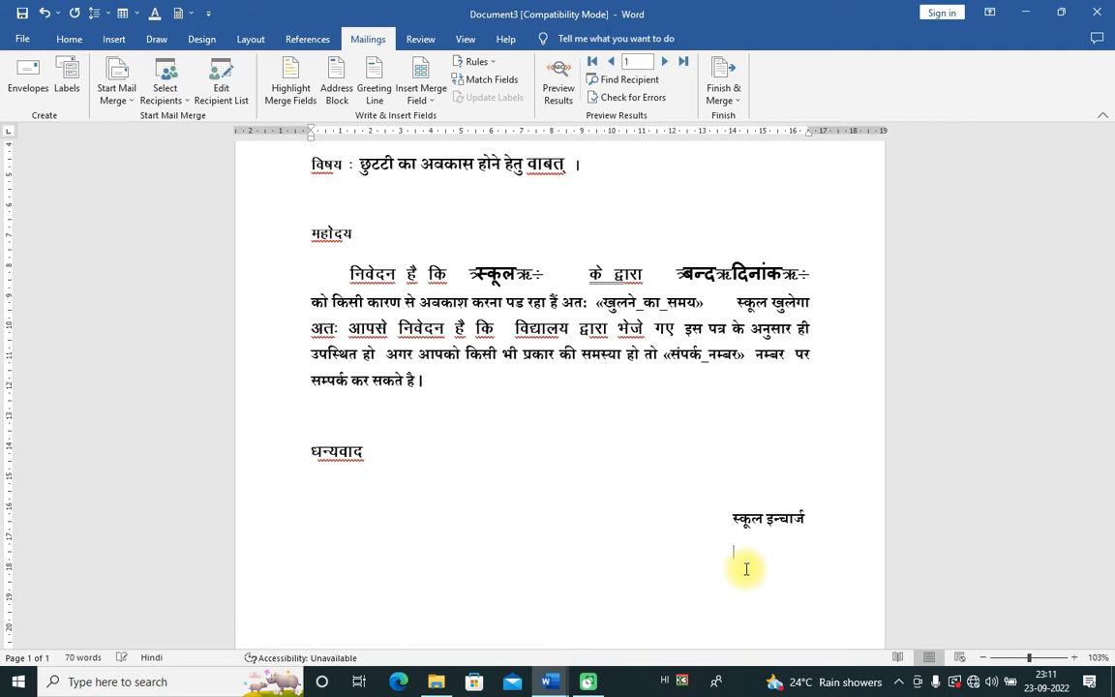
Step: Insert the «इंचार्ज» field beneath स्कूल इन्चार्ज and turn on Highlight Merge Fields
left_click(429, 97)
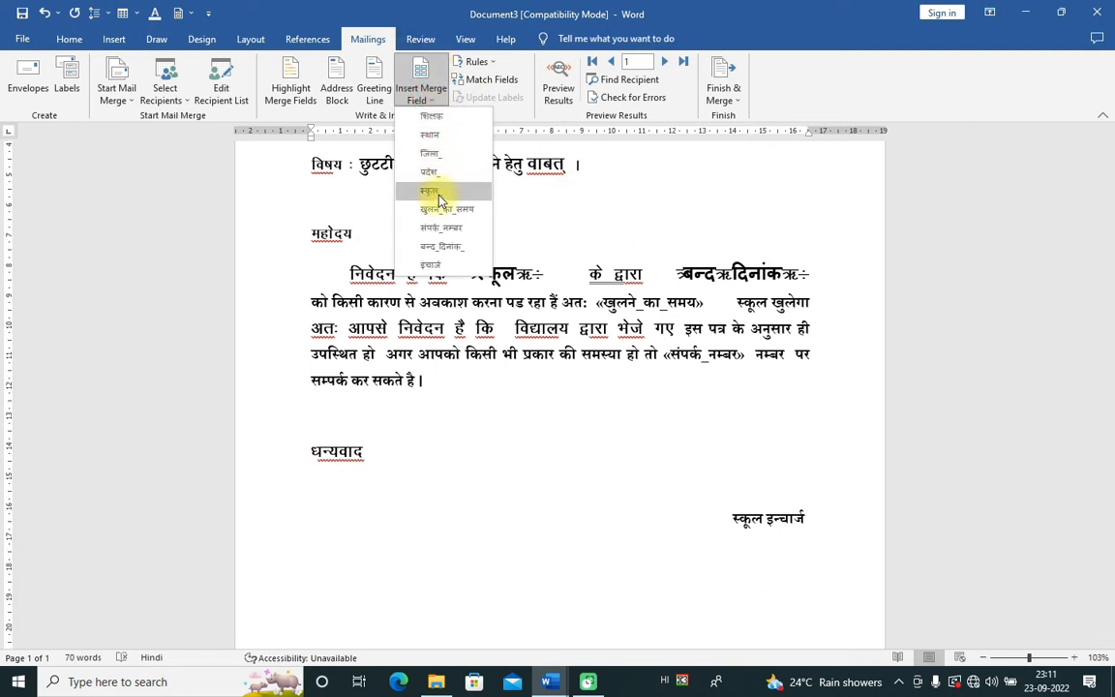
left_click(433, 267)
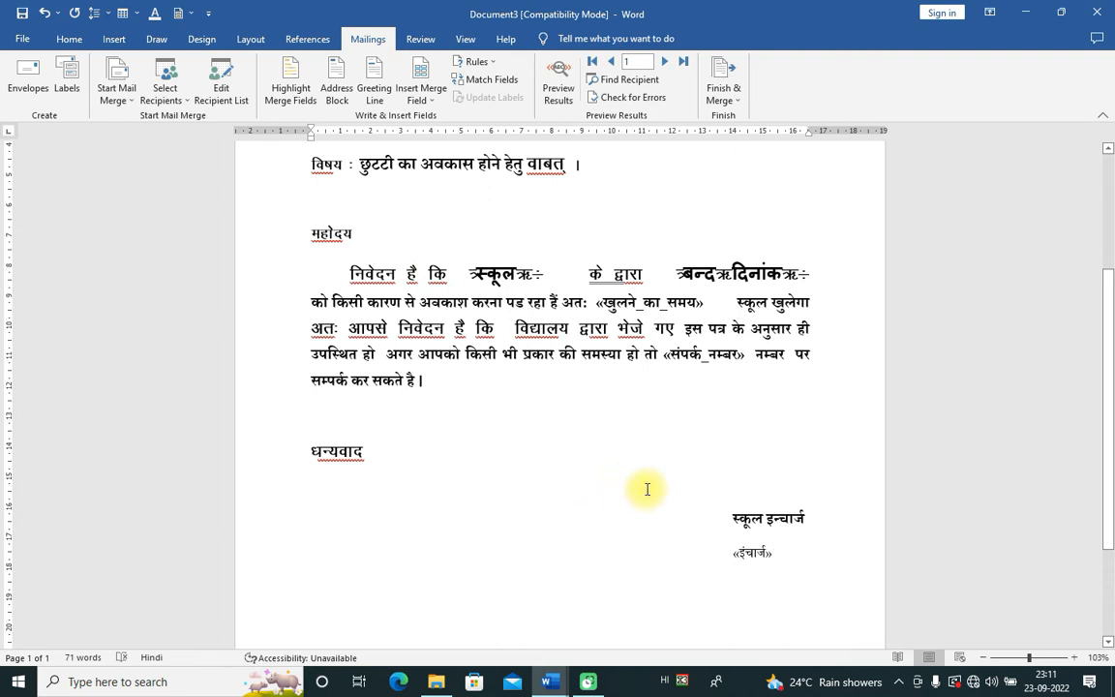
scroll(562, 380, "up", 2)
scroll(360, 251, "up", 1)
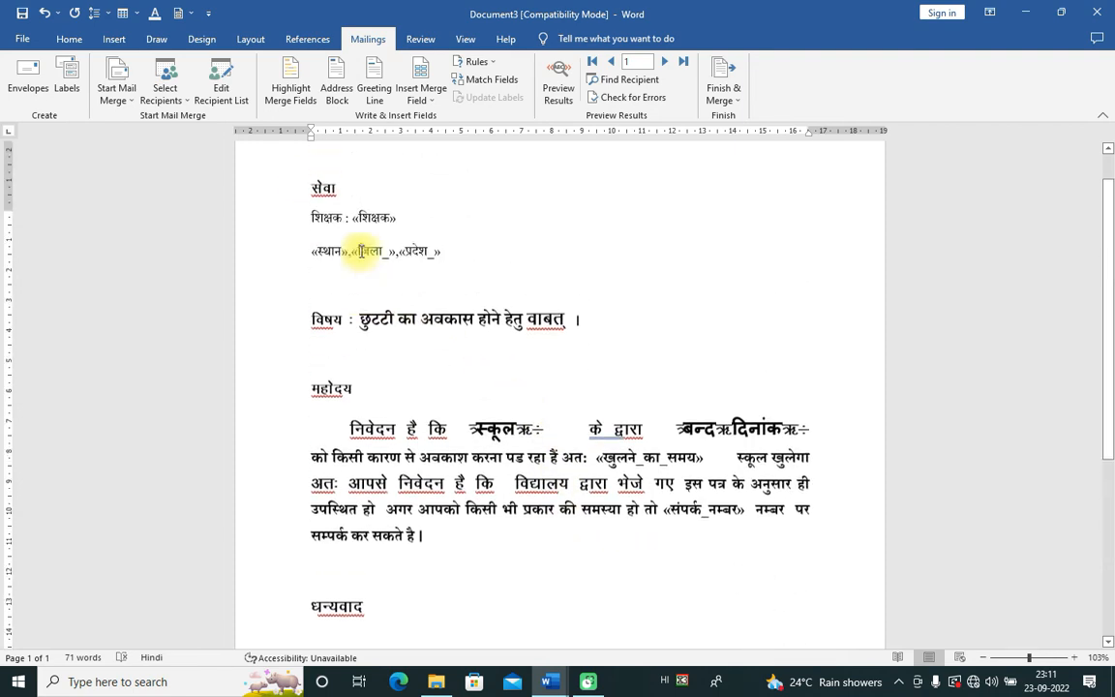
scroll(533, 449, "up", 1)
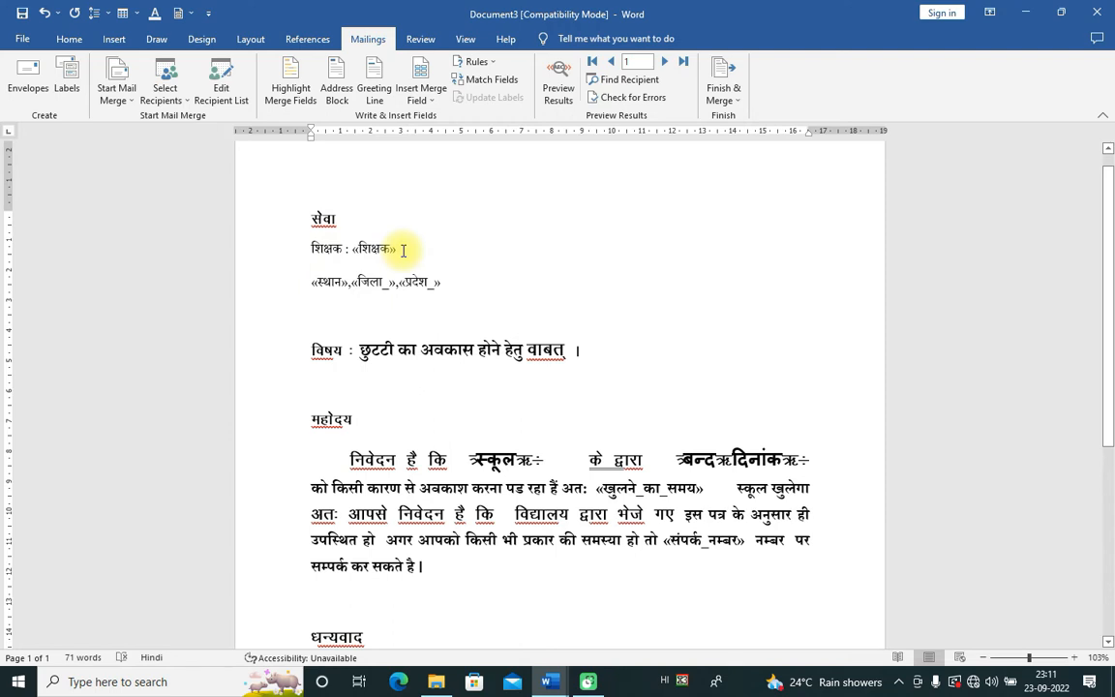
left_click(294, 94)
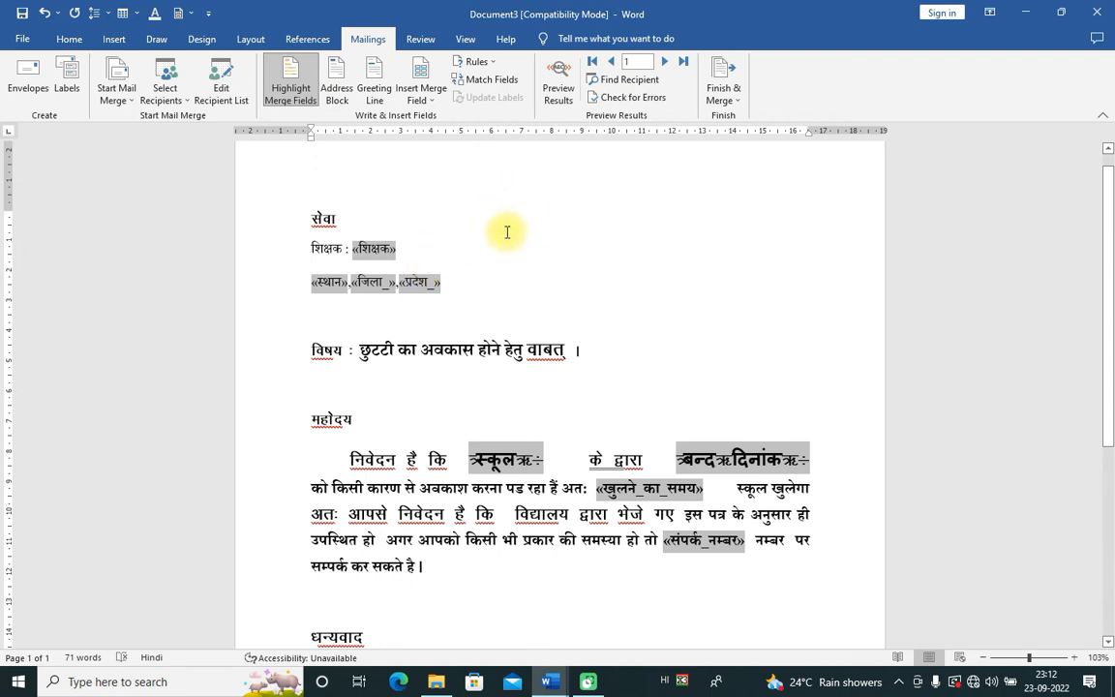
Step: Preview the letter with the first teacher's record, showing शिव शक्ति स्कूल and 21/10/2022
left_click(564, 101)
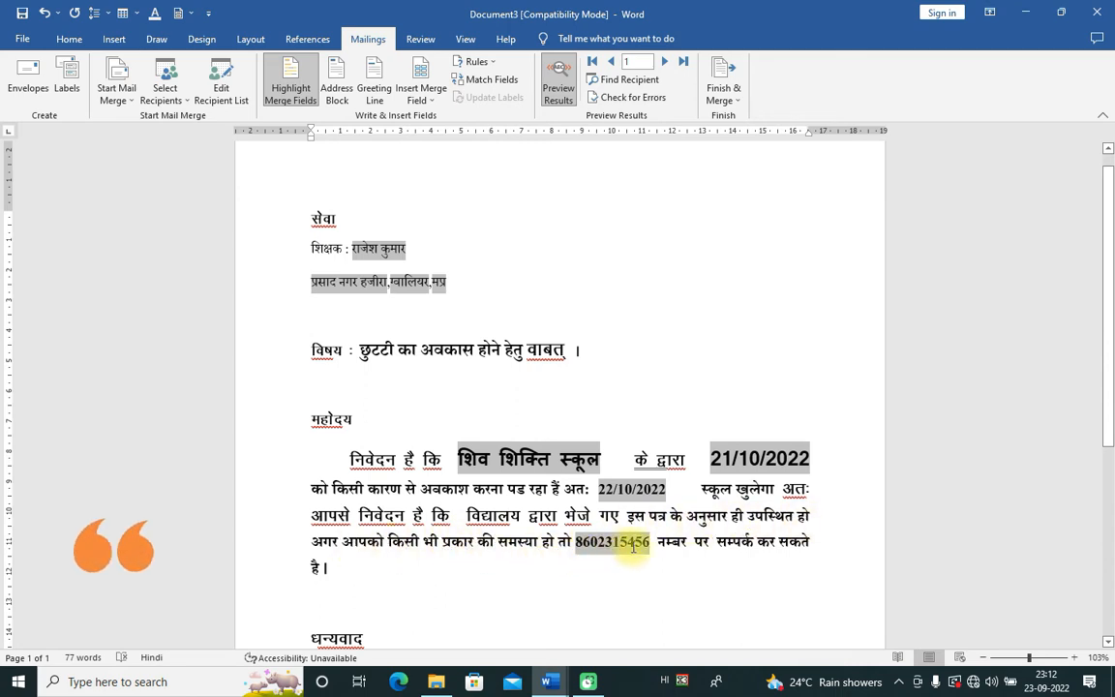
scroll(658, 540, "down", 2)
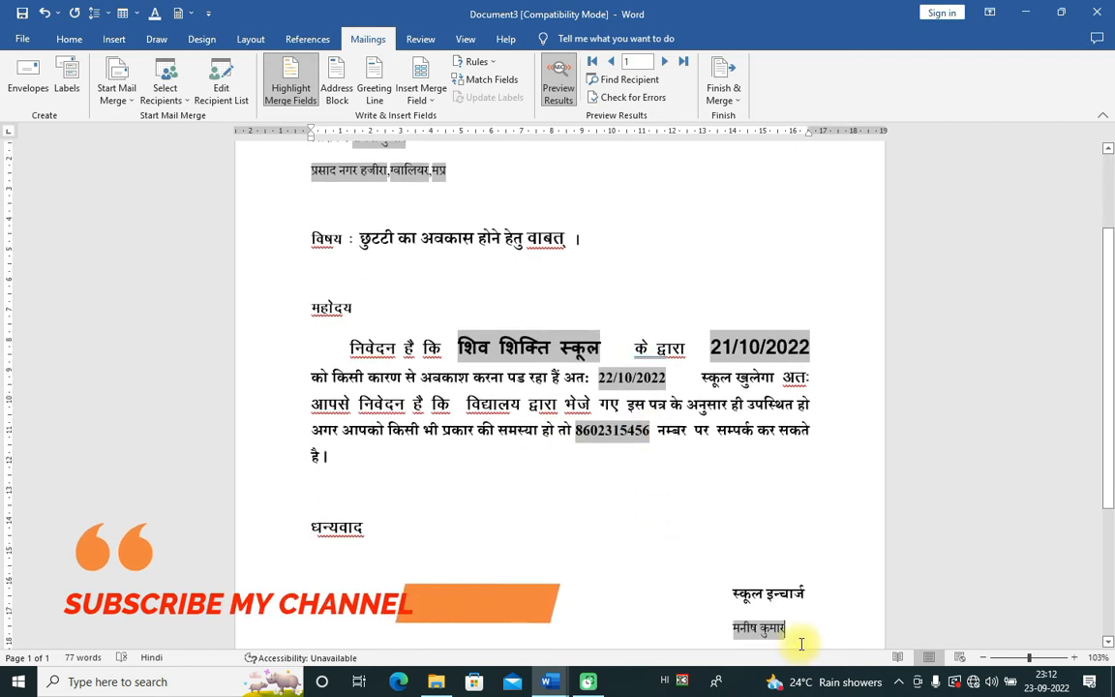
scroll(799, 630, "down", 2)
scroll(765, 571, "down", 1)
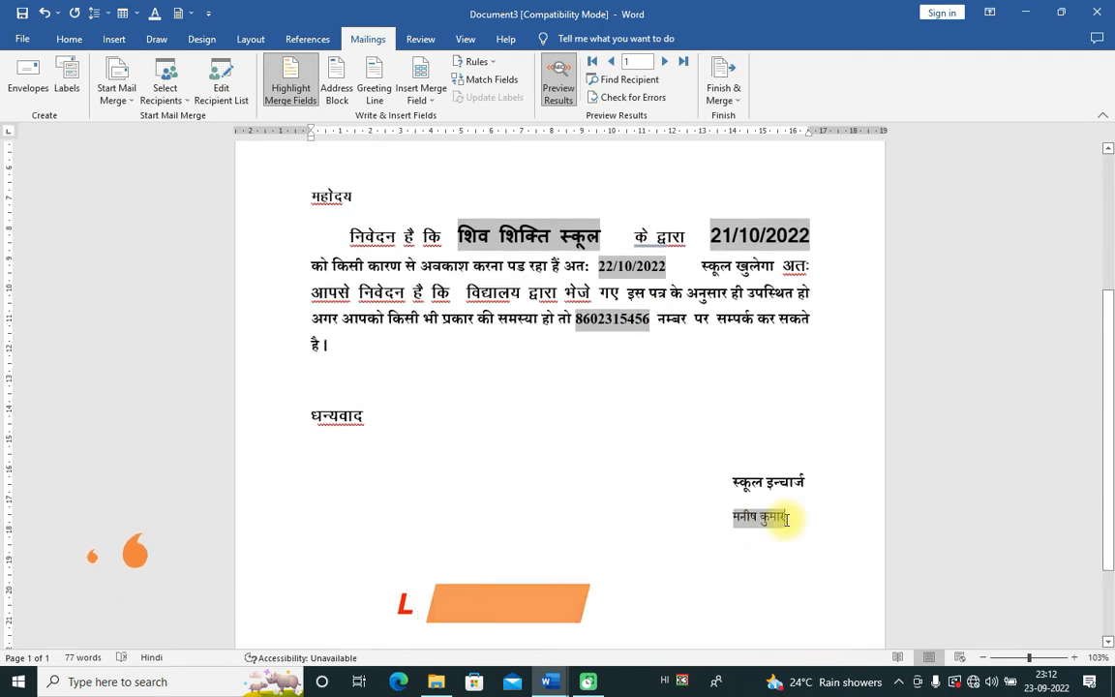
scroll(492, 451, "up", 4)
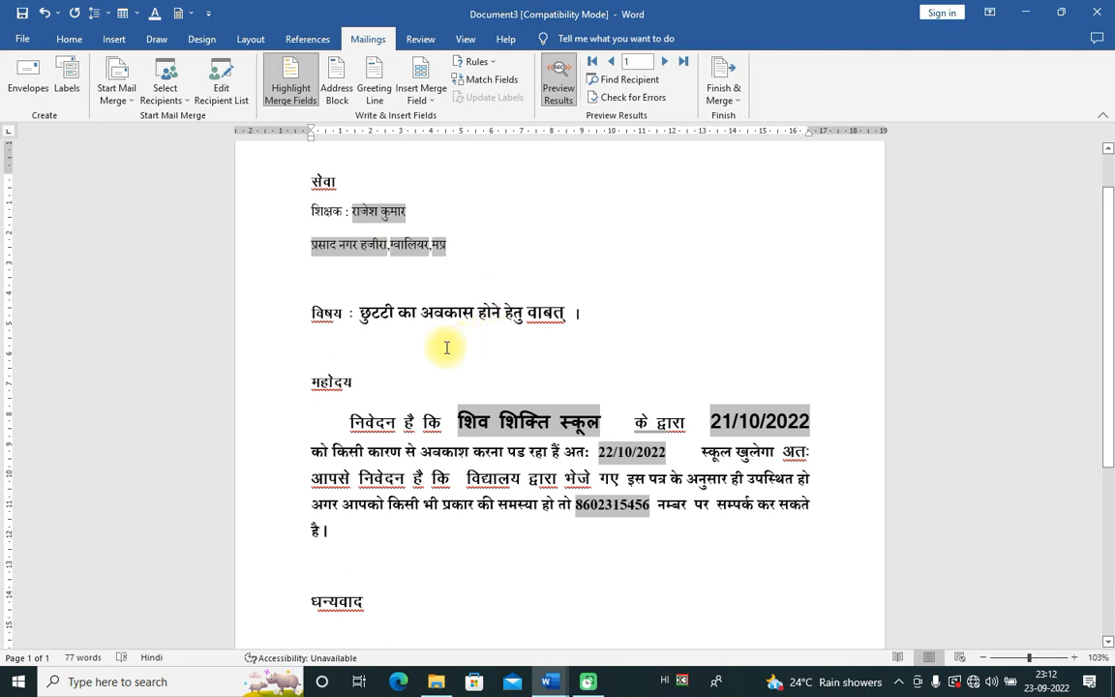
Step: Move the preview between records 1 and 2, ending on the second teacher's name and address
left_click(184, 101)
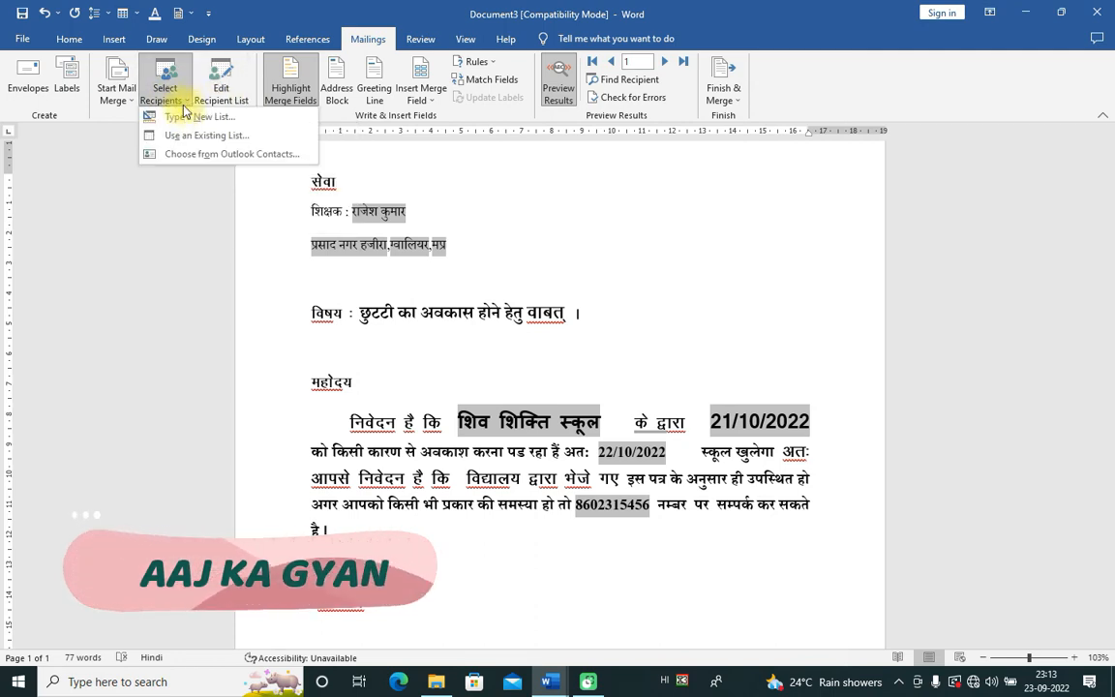
left_click(545, 233)
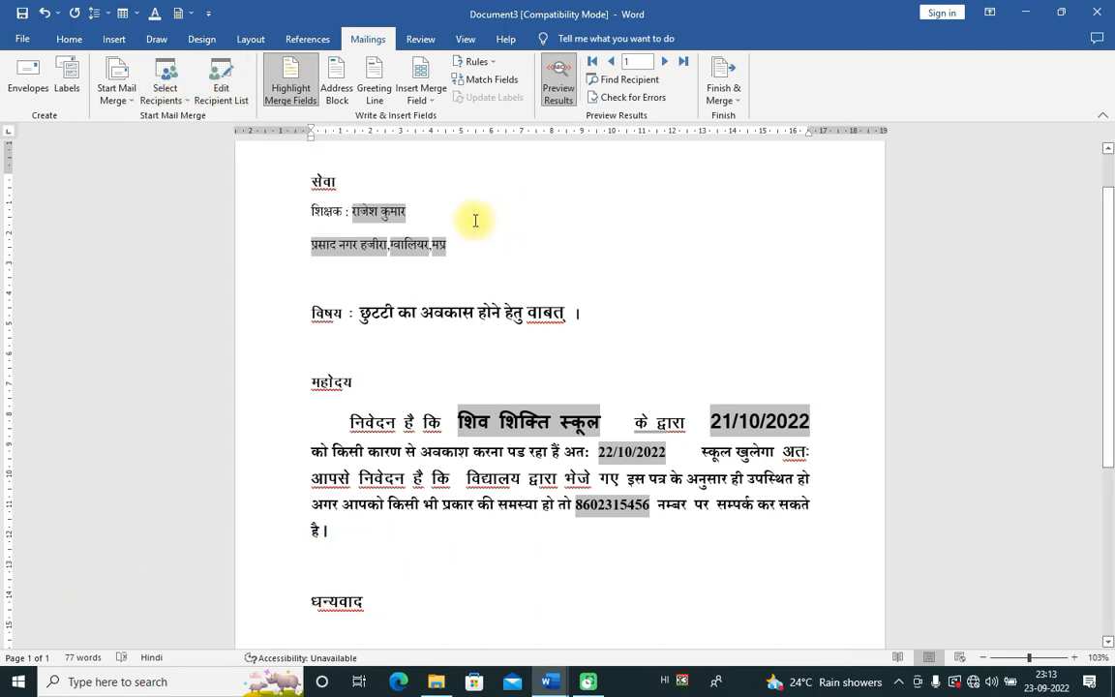
left_click(667, 62)
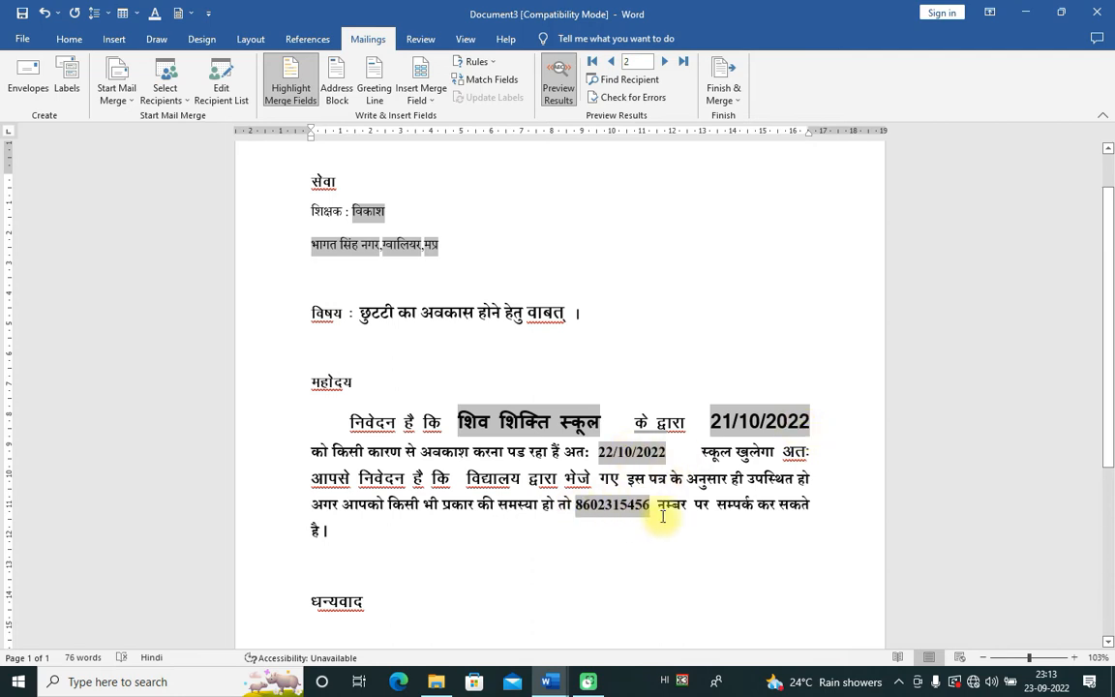
scroll(659, 518, "down", 2)
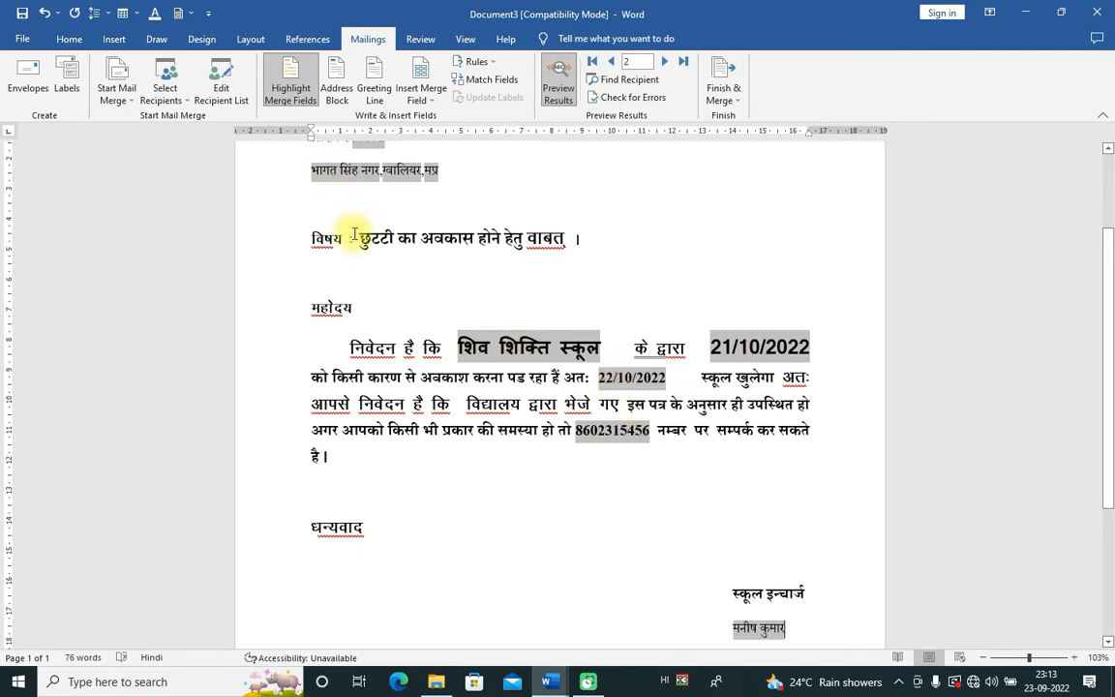
scroll(364, 228, "up", 2)
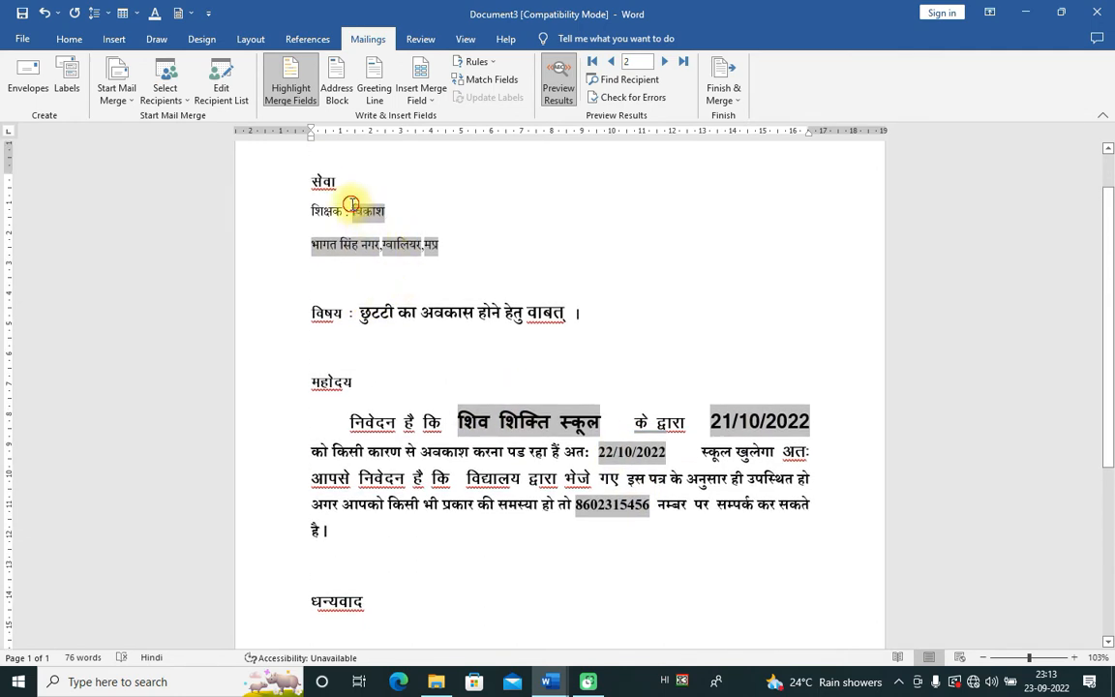
left_click_drag(292, 247, 443, 244)
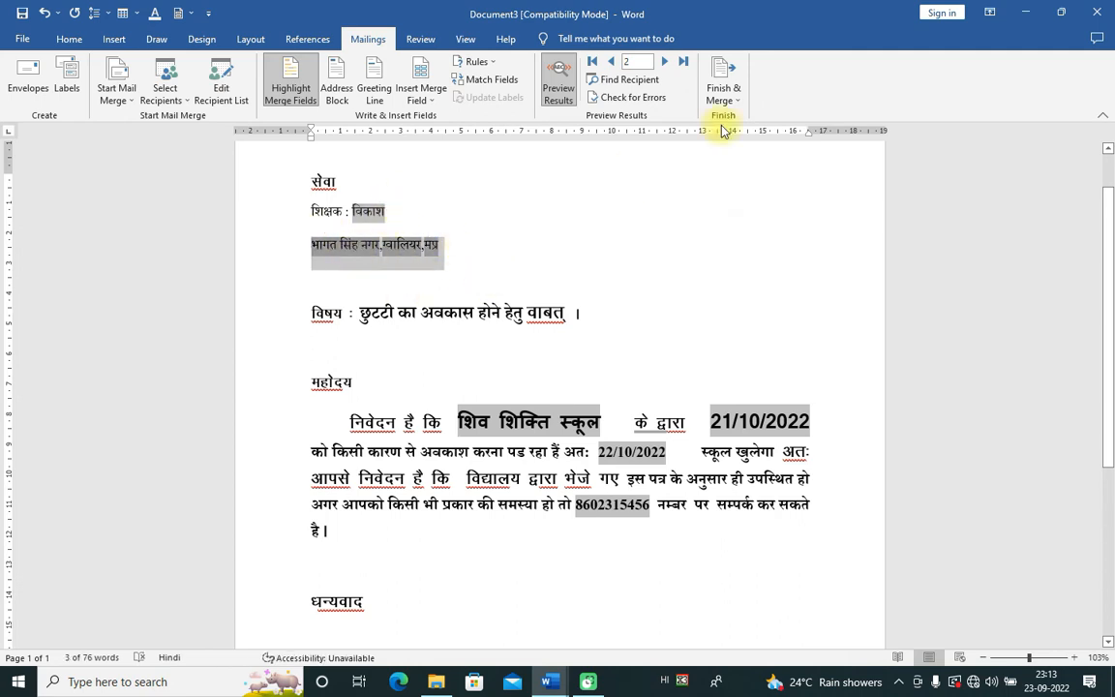
left_click(611, 63)
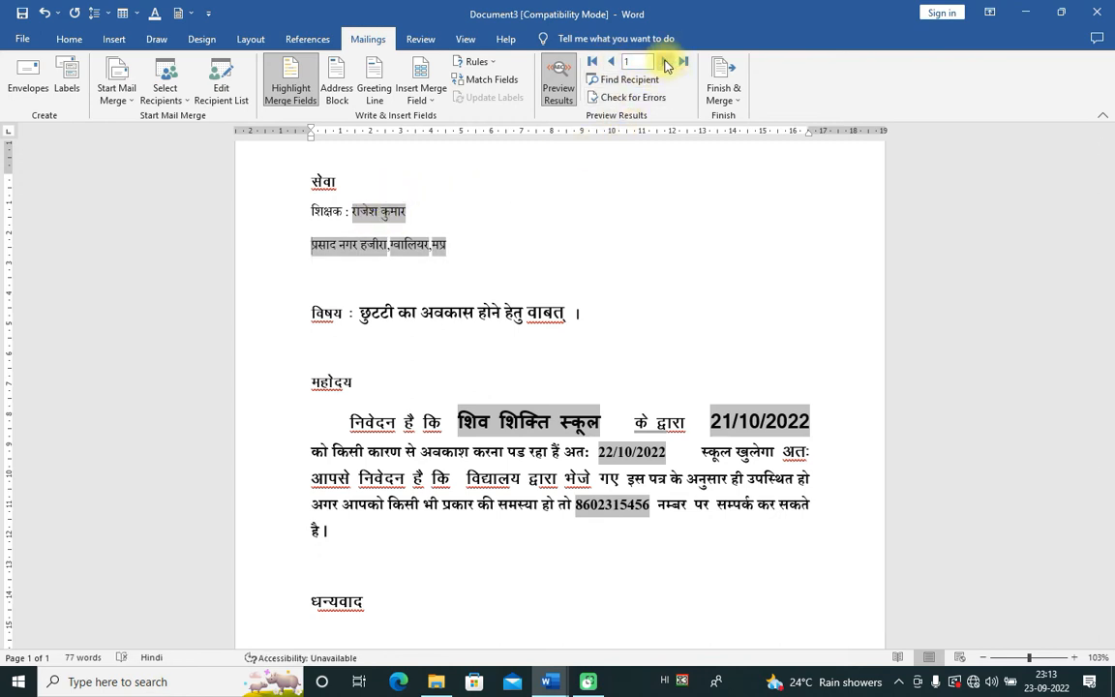
left_click(665, 62)
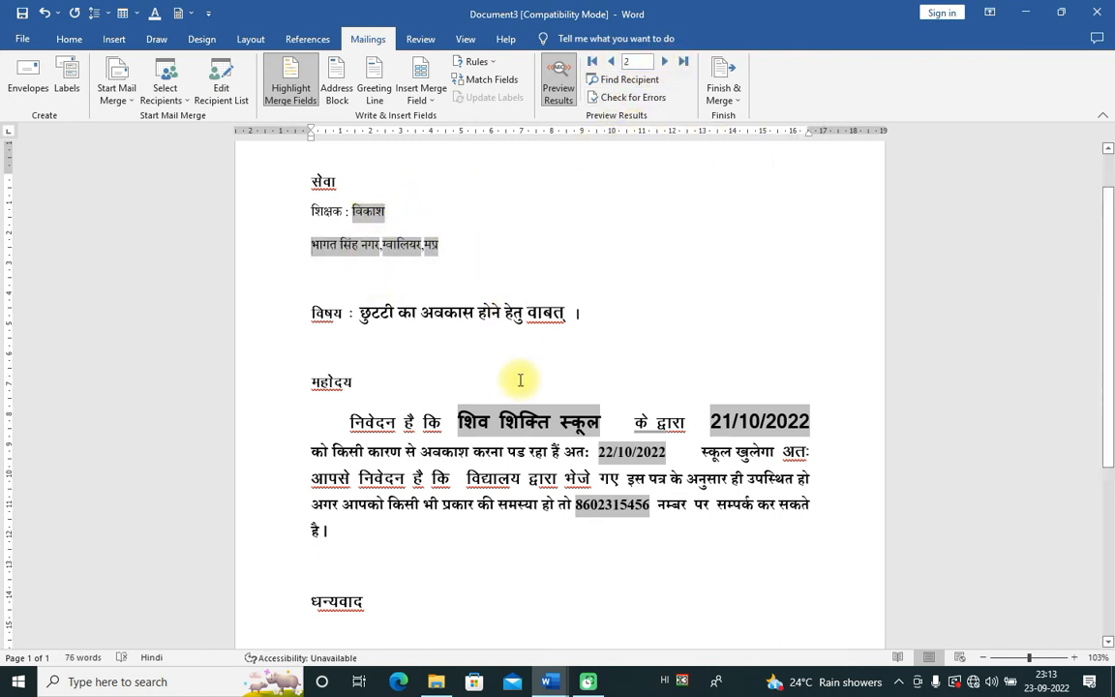
left_click(180, 99)
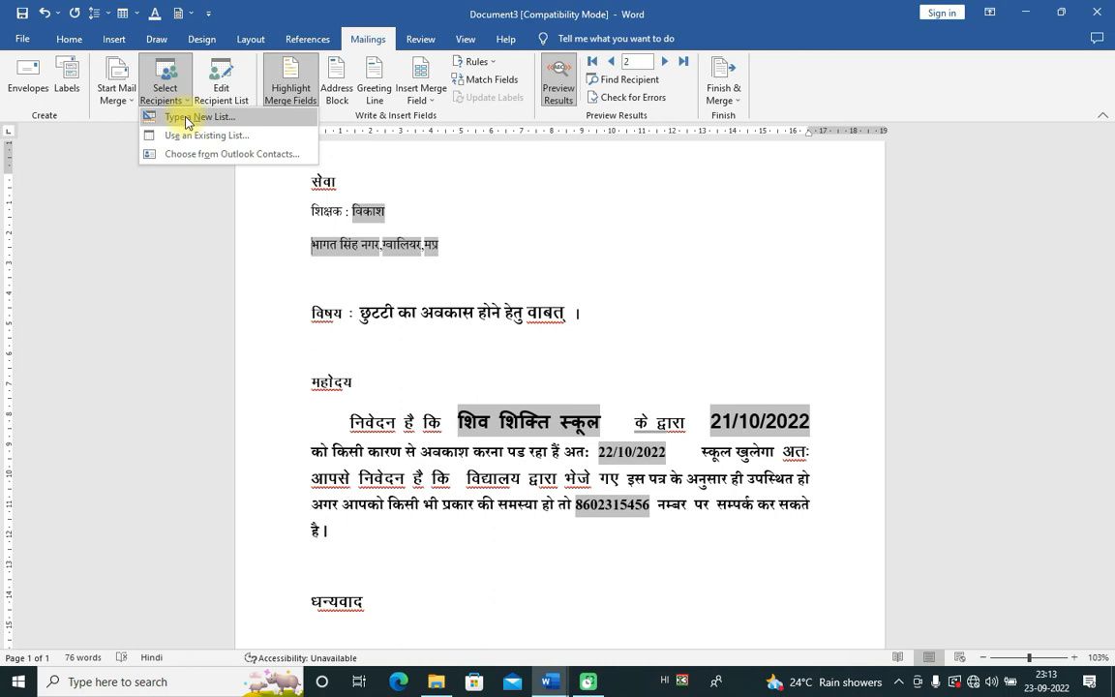
Step: Add then delete a blank entry in the teacher data source, saving it with three teachers
left_click(221, 89)
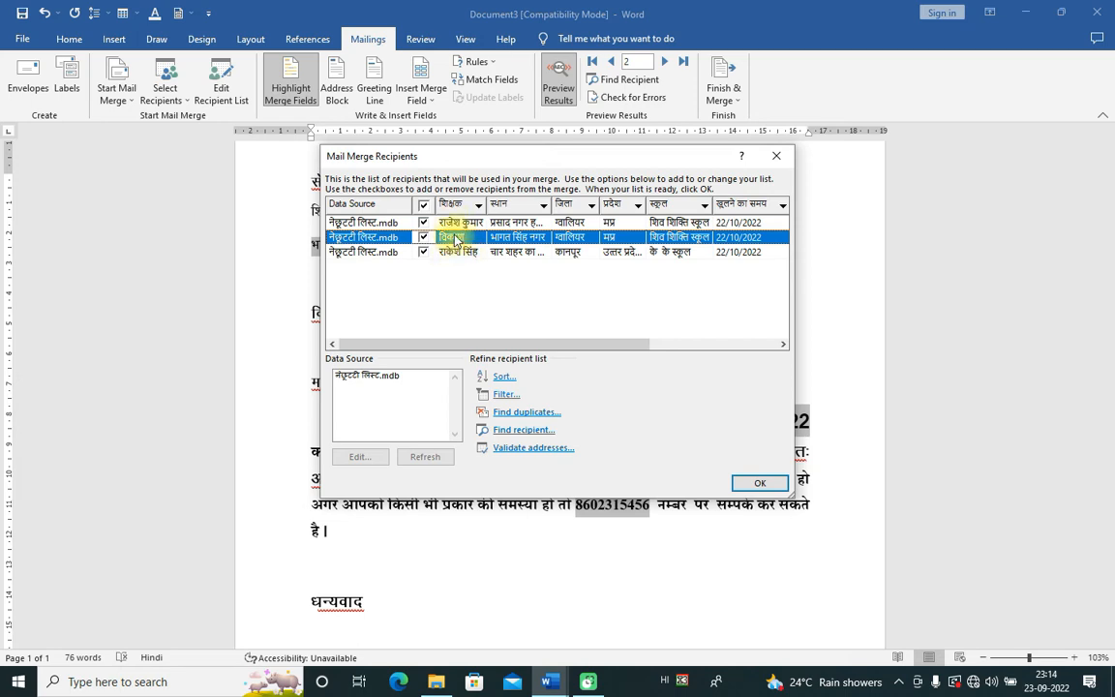
left_click(374, 378)
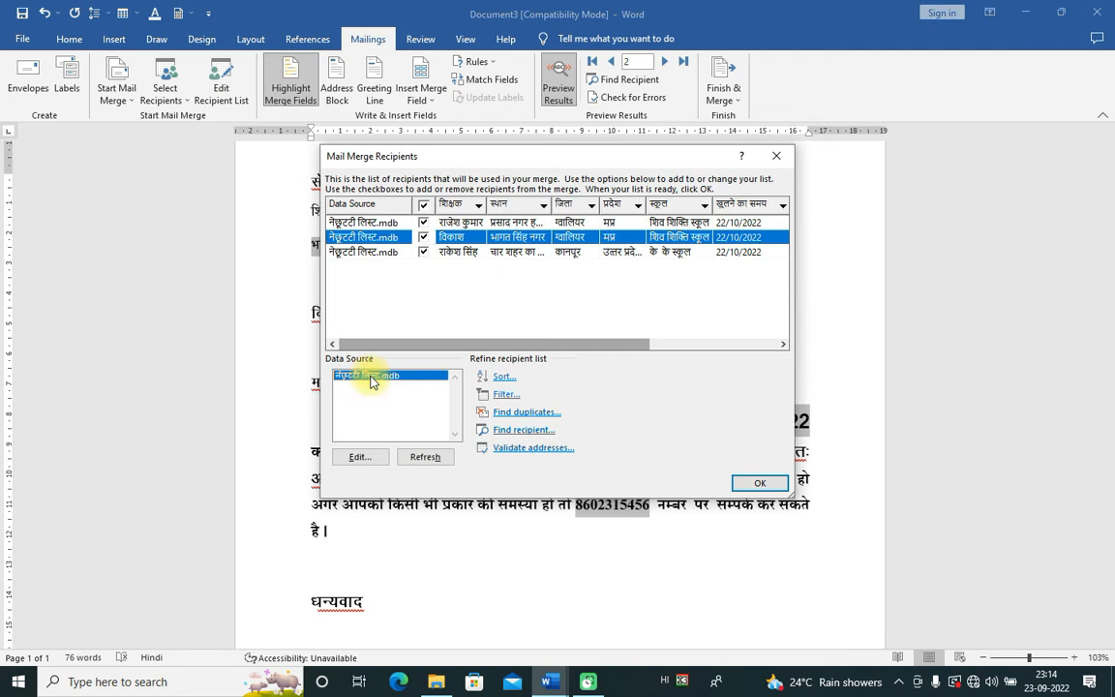
left_click(364, 459)
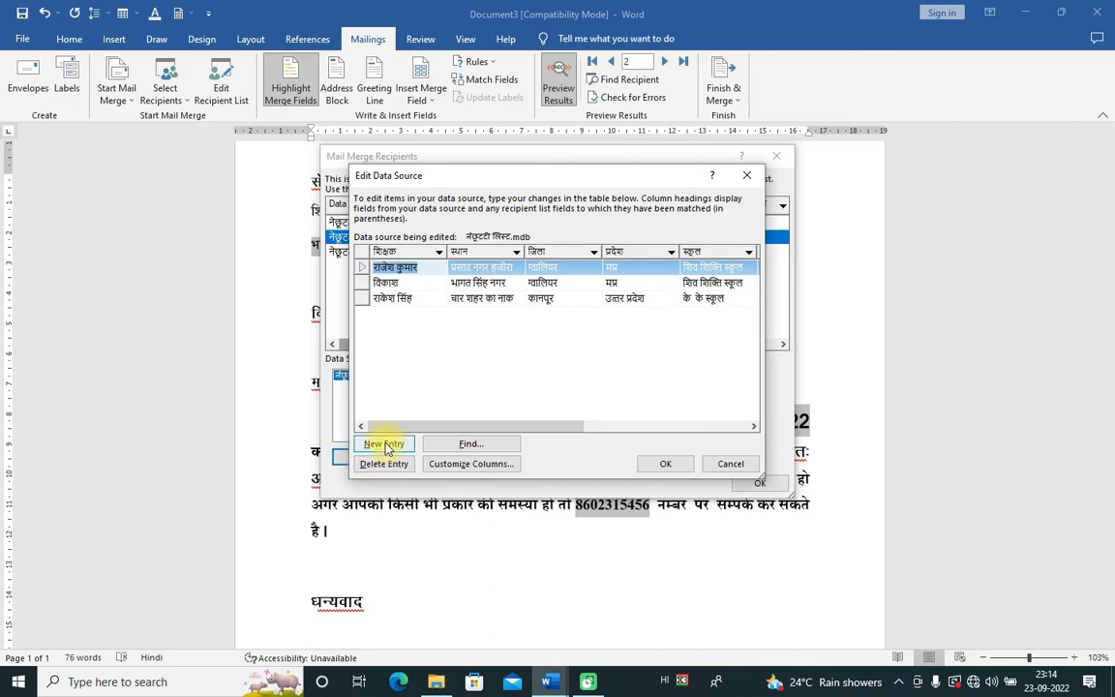
left_click(381, 445)
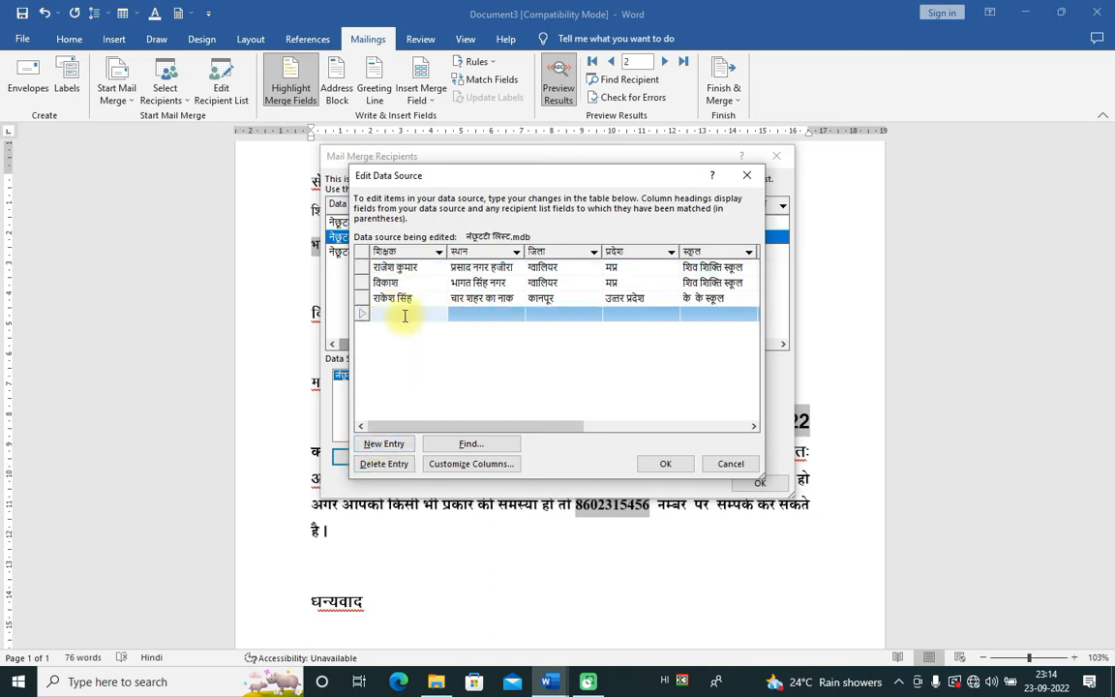
left_click(386, 464)
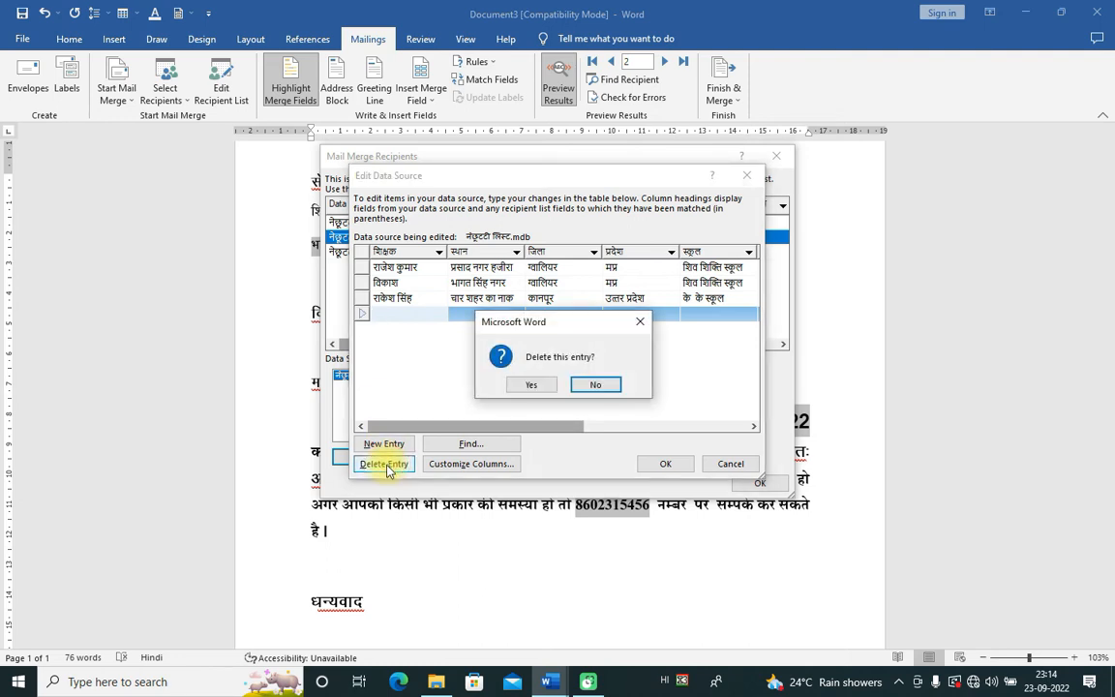
left_click(530, 387)
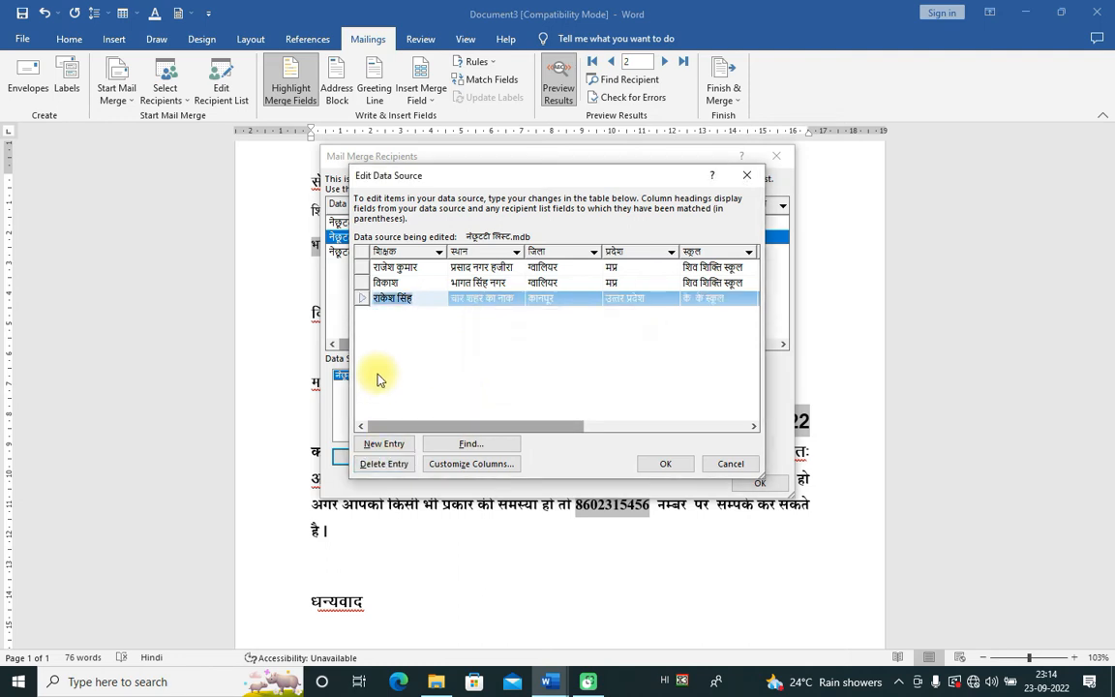
left_click(666, 465)
left_click(510, 381)
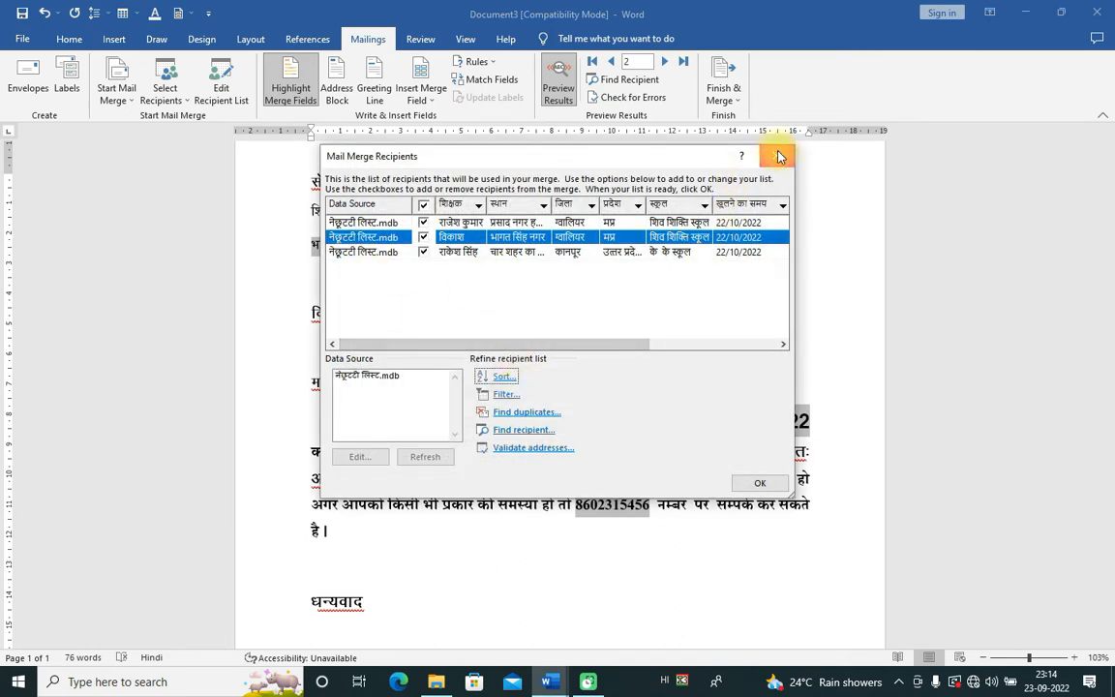
left_click(753, 480)
Step: Step the preview back and forth through records 1–3, finishing on the third teacher's merged details
left_click(518, 533)
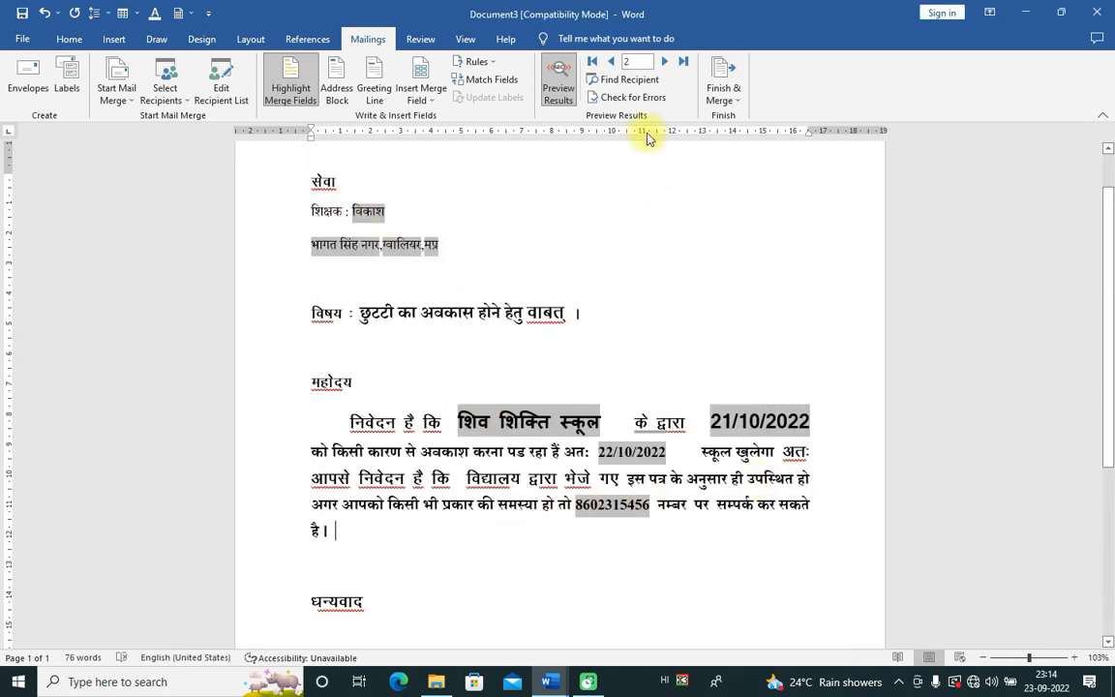
left_click(666, 61)
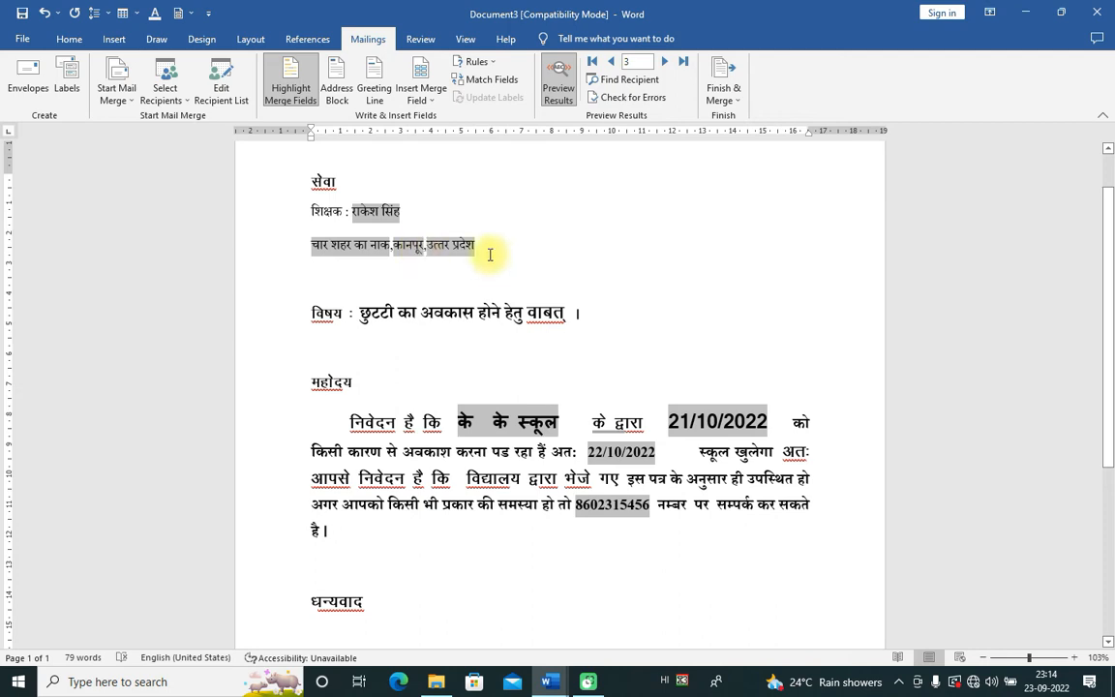
left_click(611, 61)
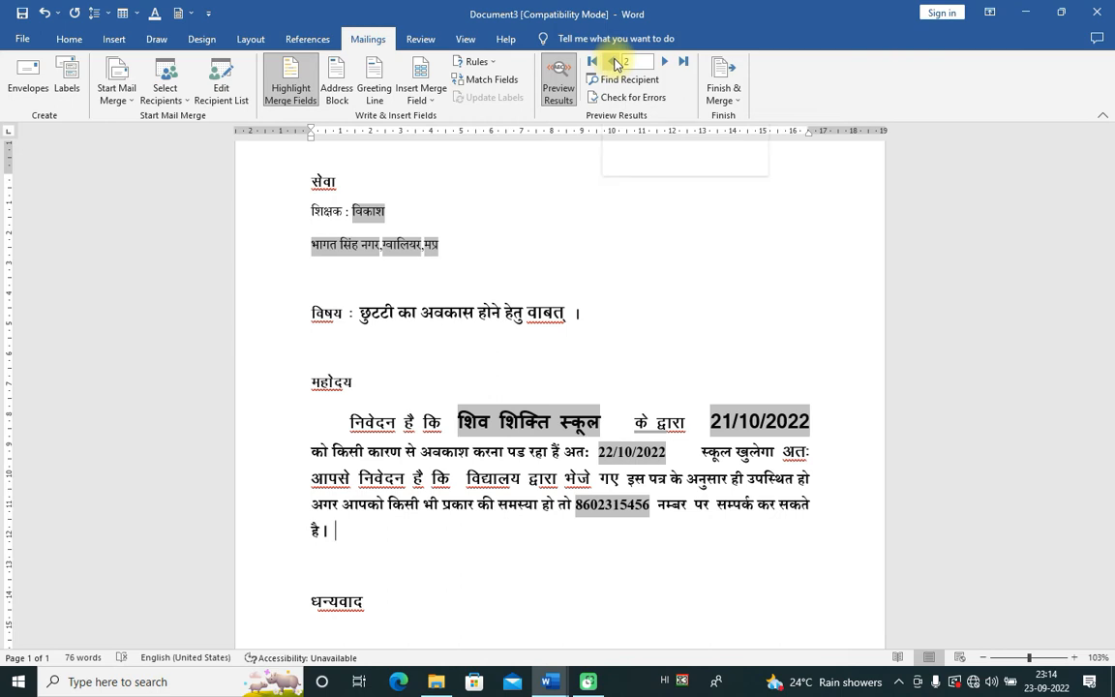
left_click(613, 62)
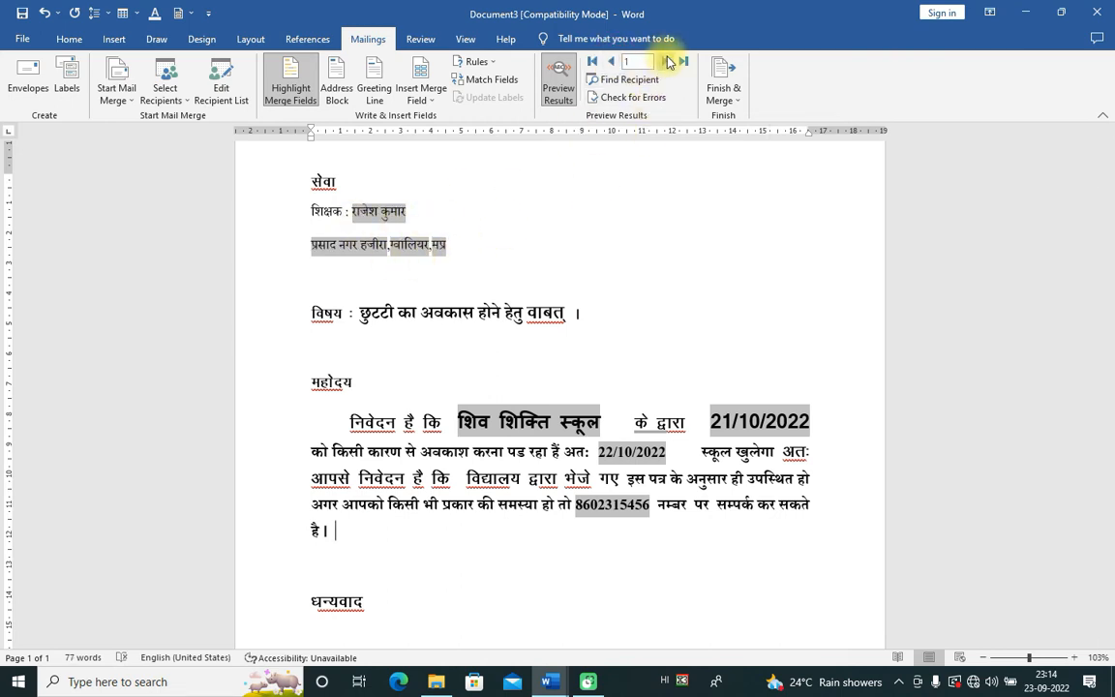
left_click(665, 62)
left_click(666, 62)
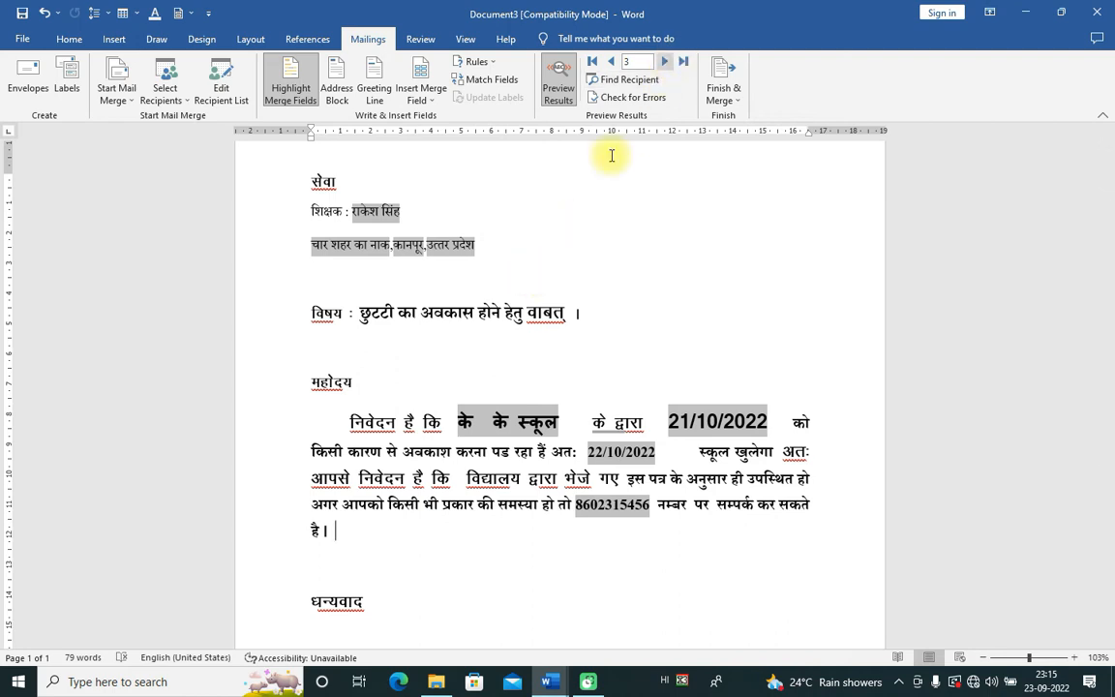
left_click_drag(455, 424, 560, 427)
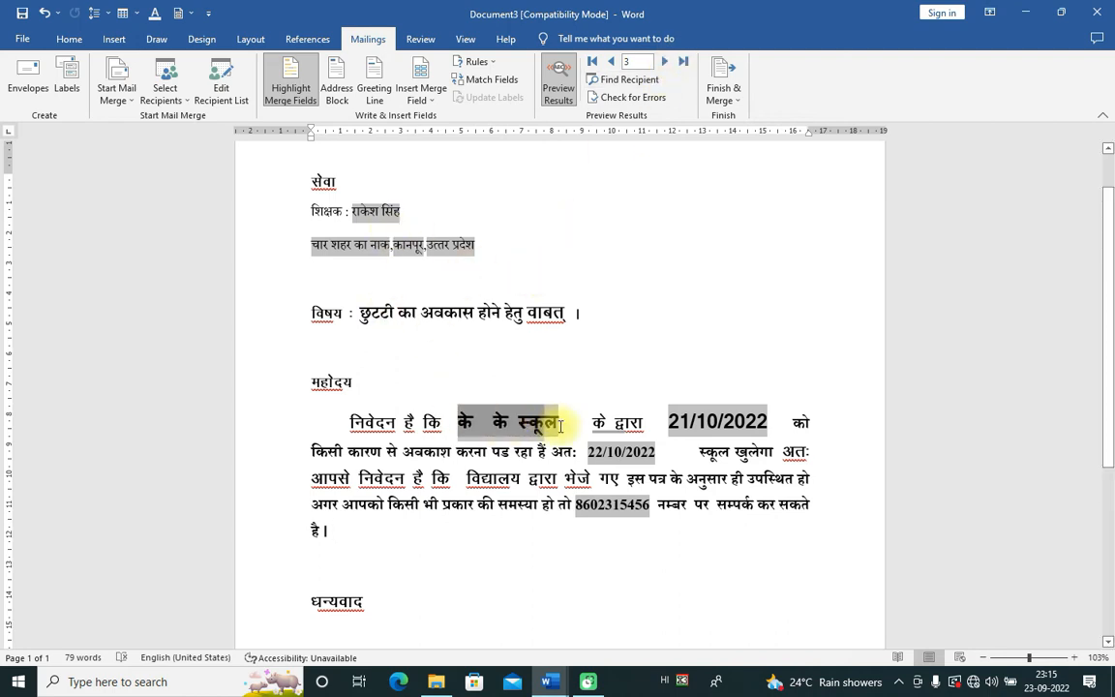
left_click(611, 62)
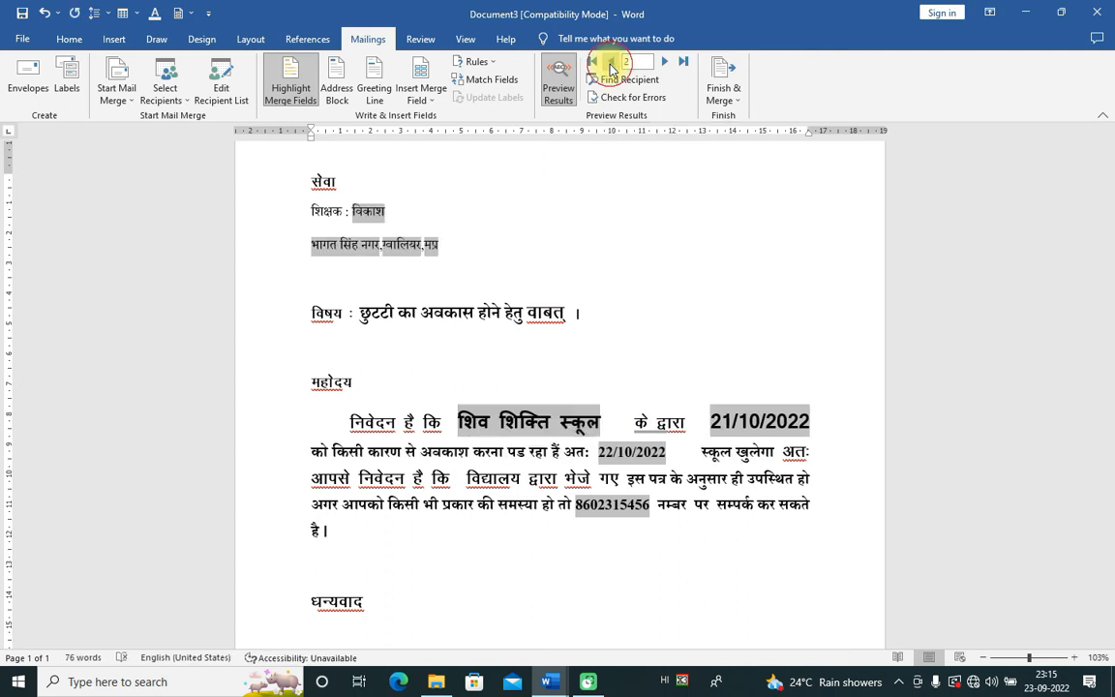
left_click(611, 62)
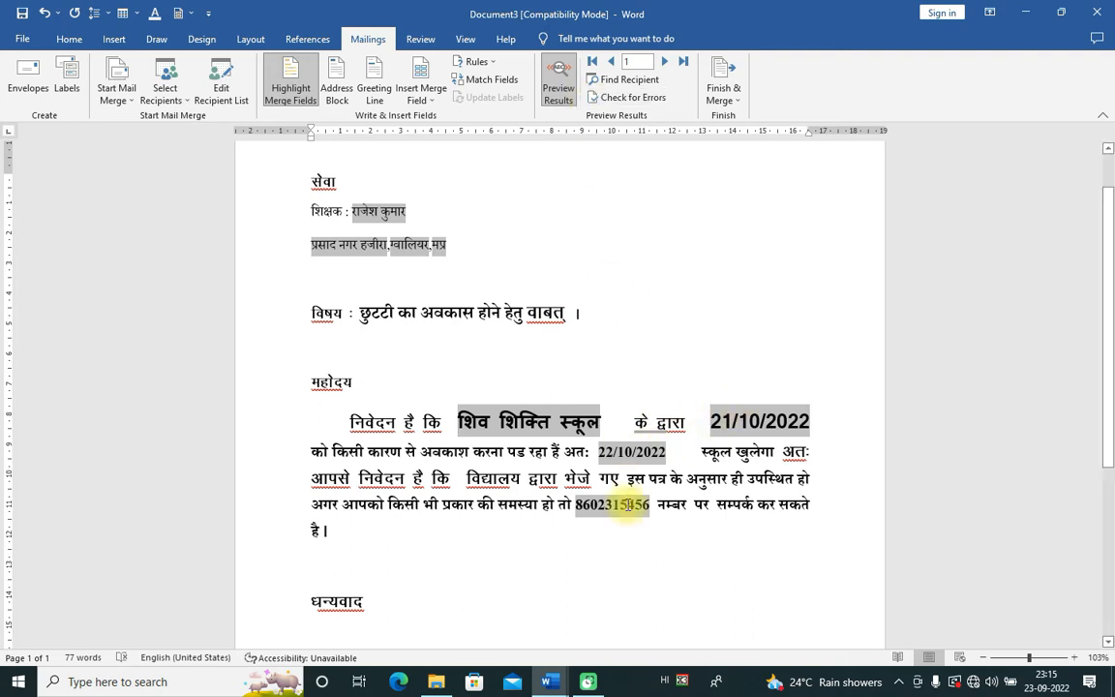
left_click(664, 62)
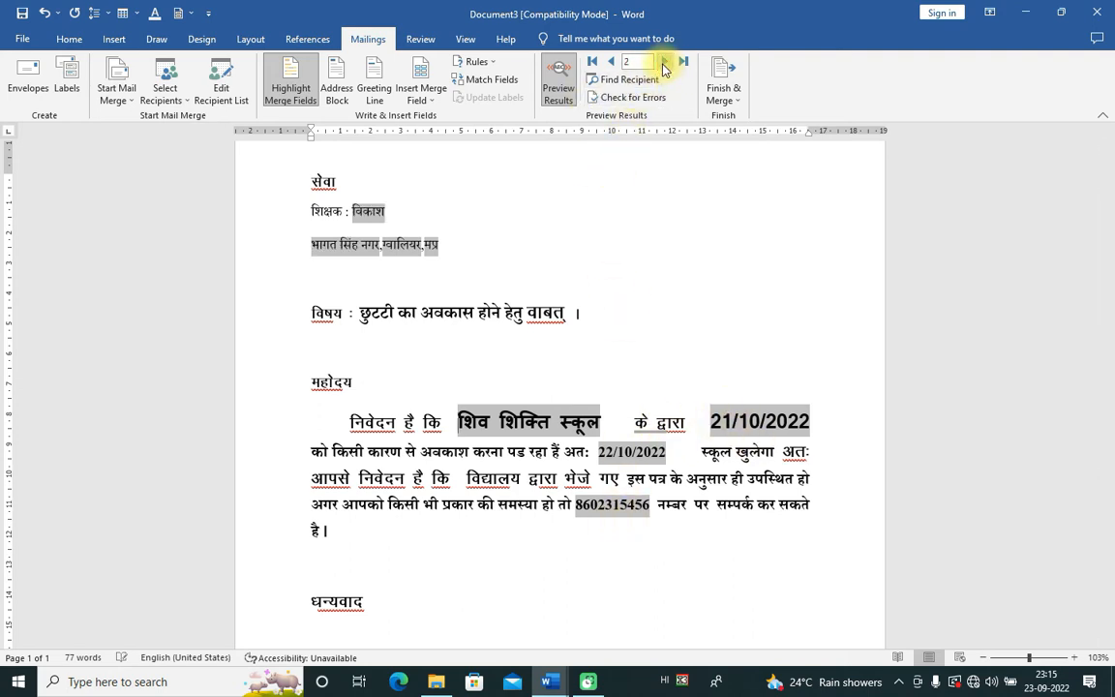
left_click(664, 62)
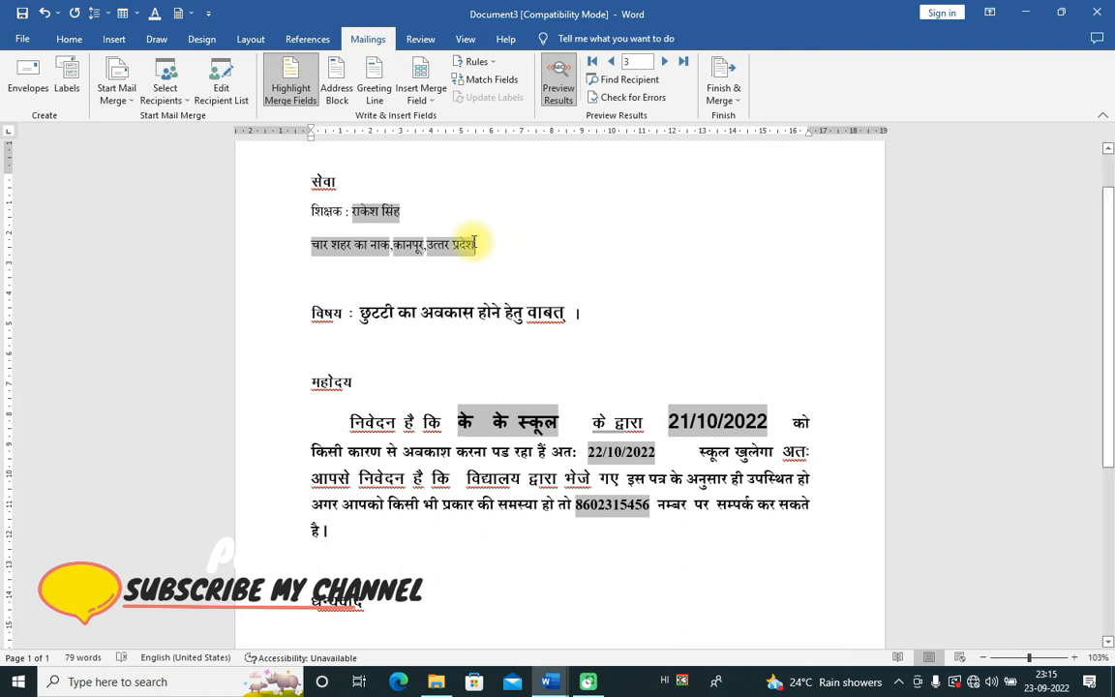
left_click(222, 94)
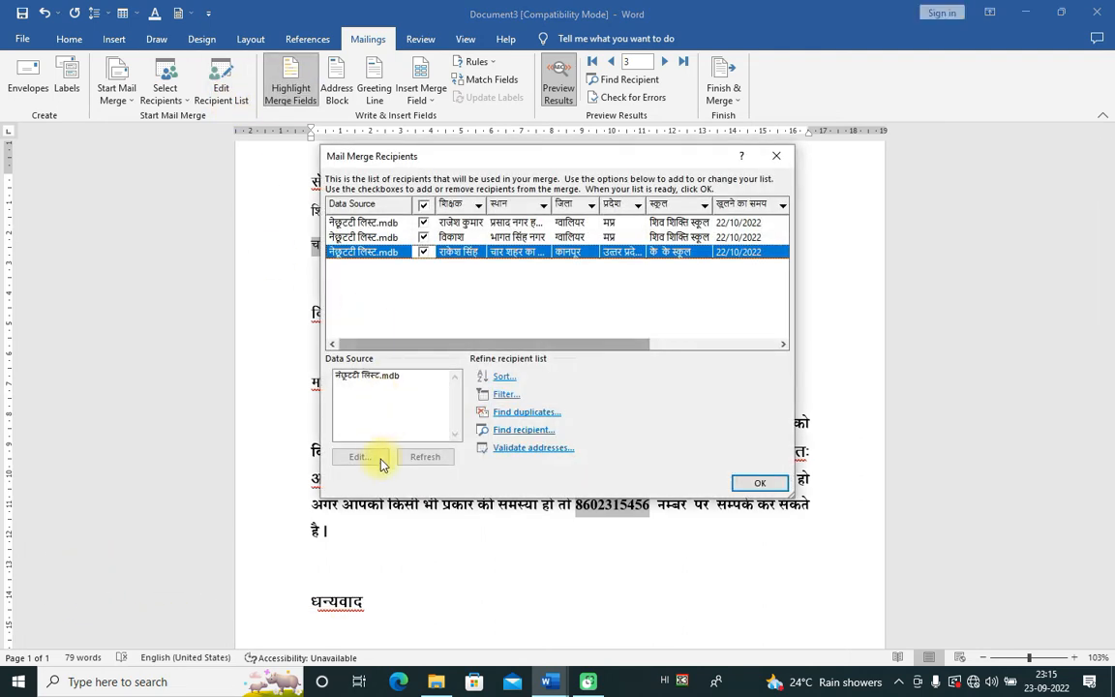
left_click(350, 376)
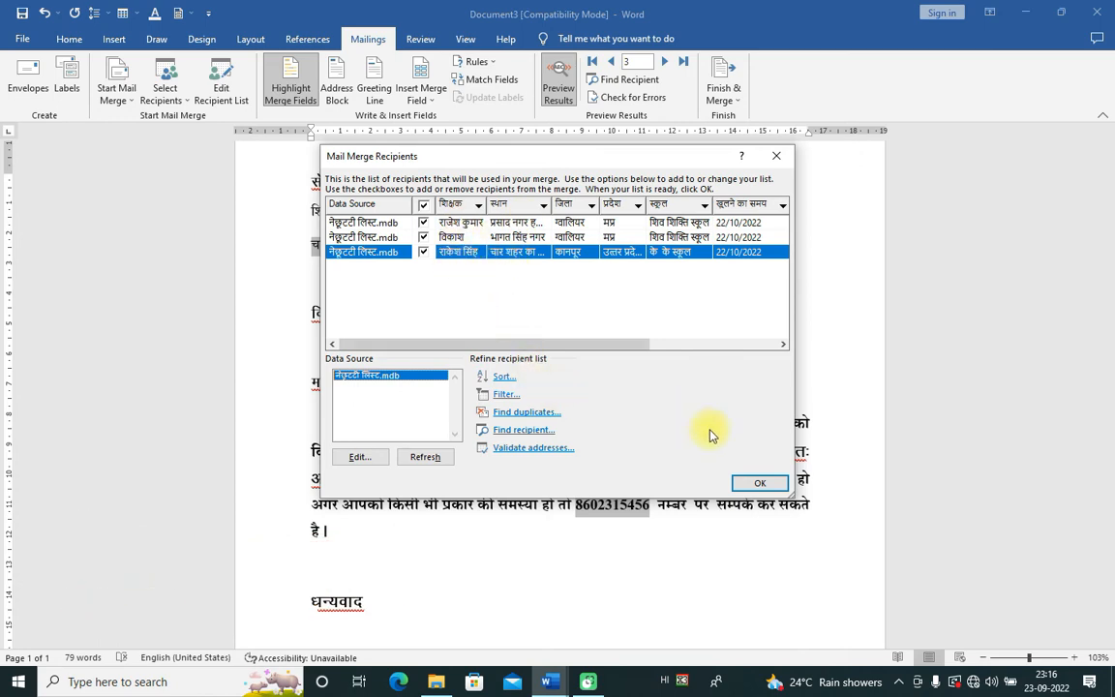
left_click(640, 346)
left_click_drag(640, 346, 774, 349)
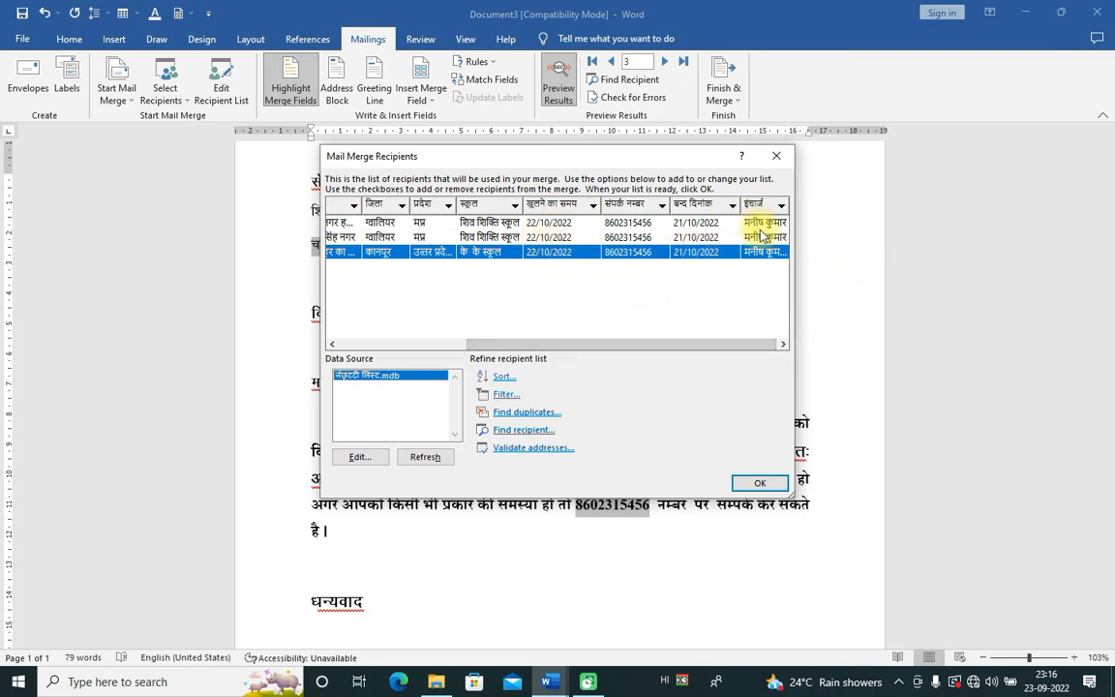
left_click_drag(723, 344, 603, 346)
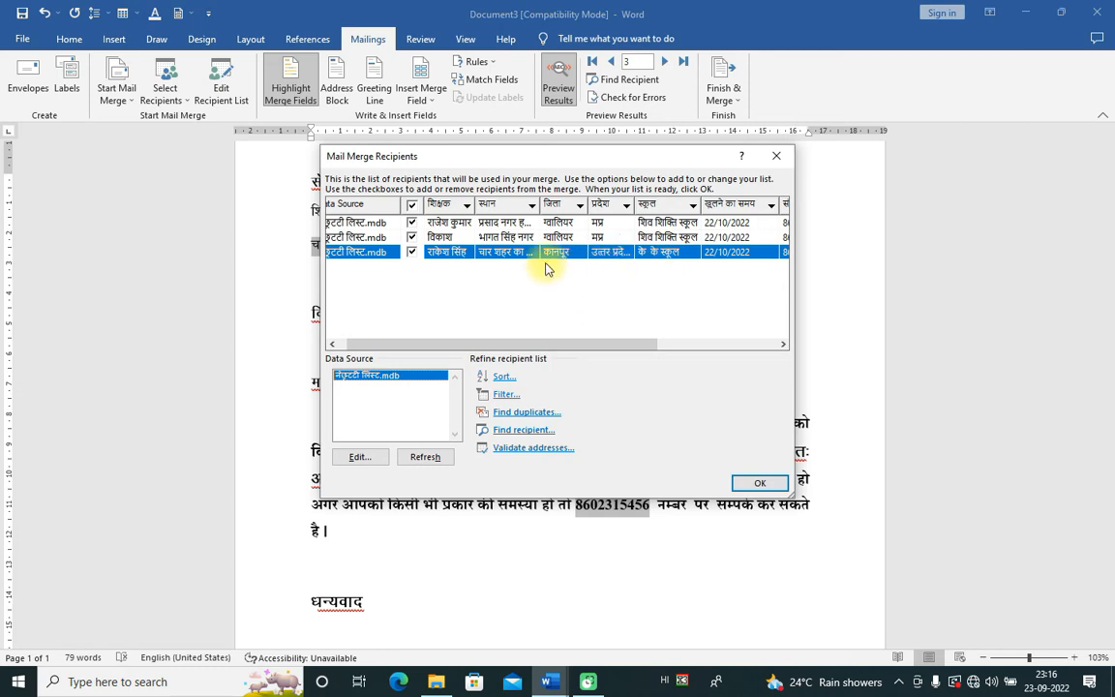
left_click(746, 478)
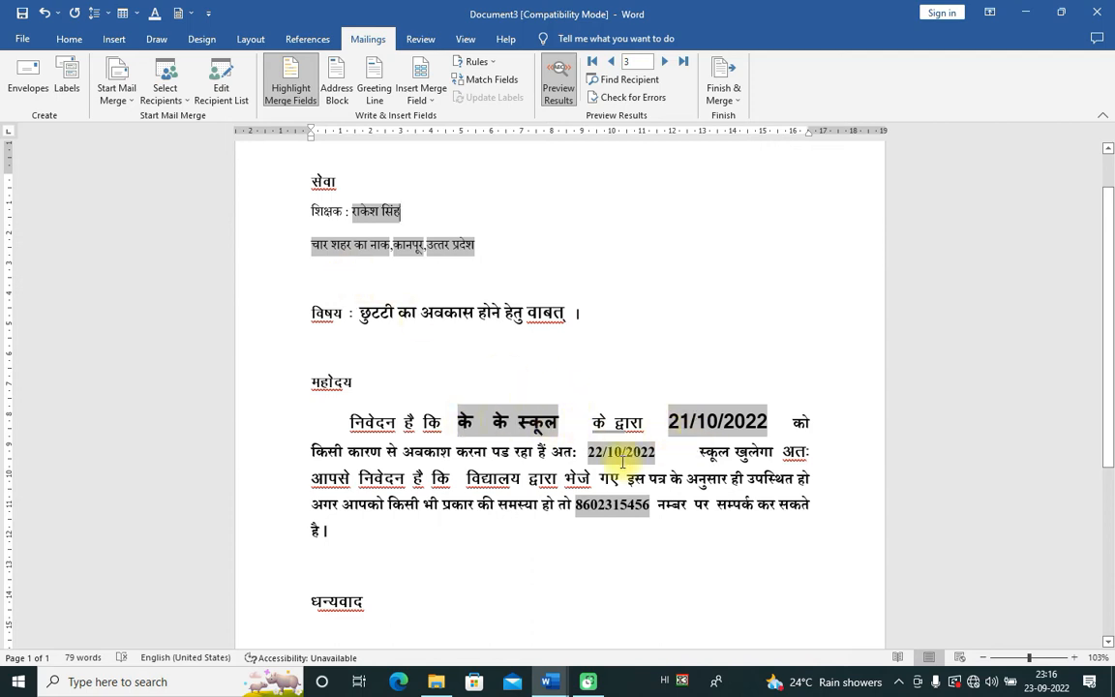
Step: Check the merged school name and dates, then step the preview back two records to teacher 1
left_click(403, 213)
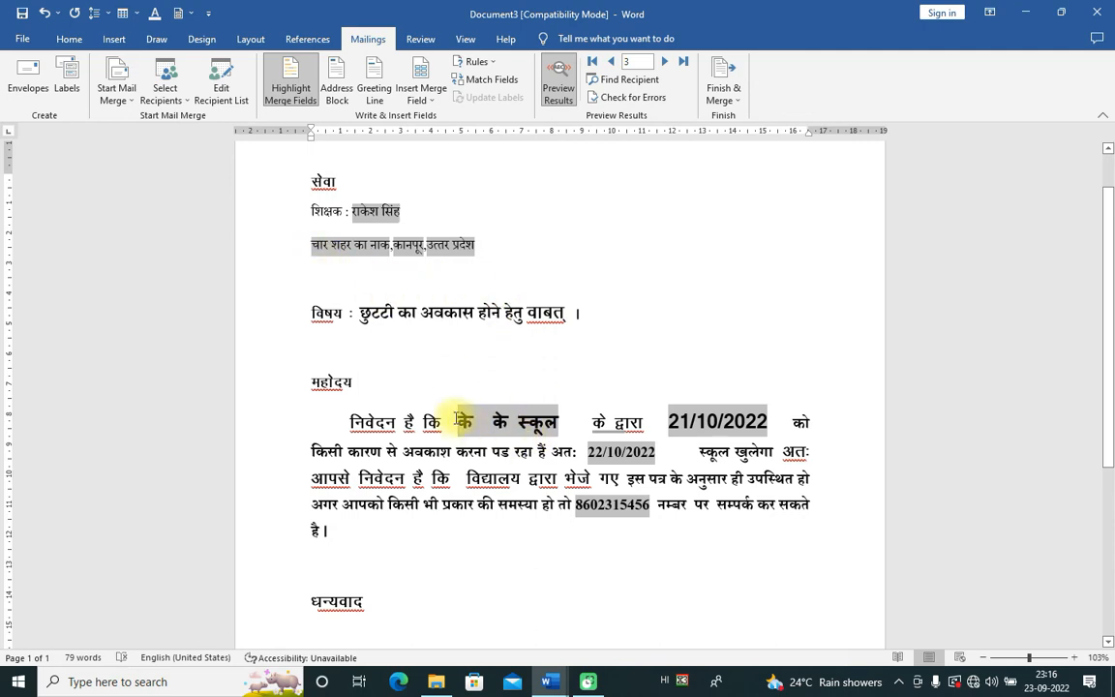
left_click_drag(561, 419, 459, 422)
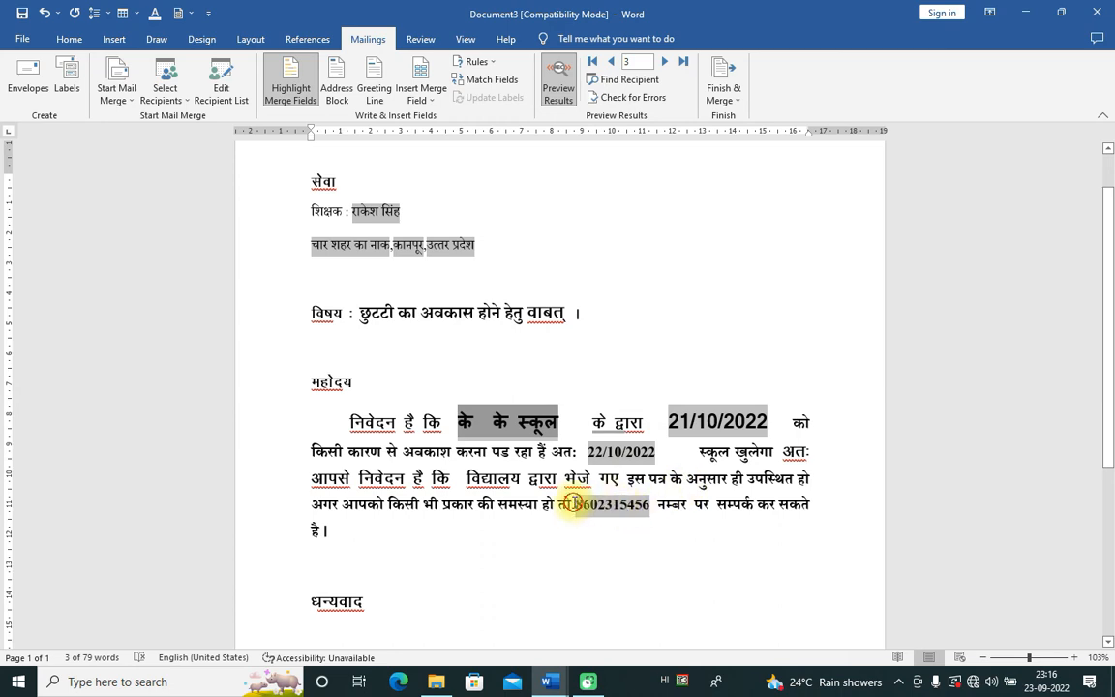
left_click_drag(574, 503, 658, 504)
scroll(634, 581, "down", 3)
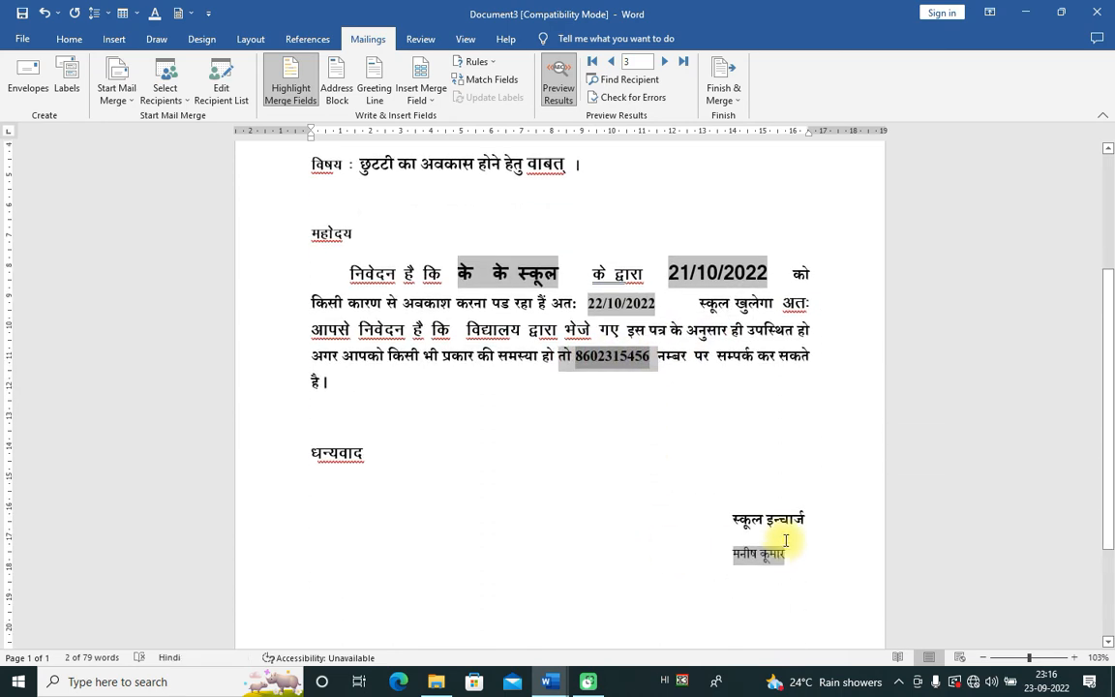
scroll(438, 387, "up", 3)
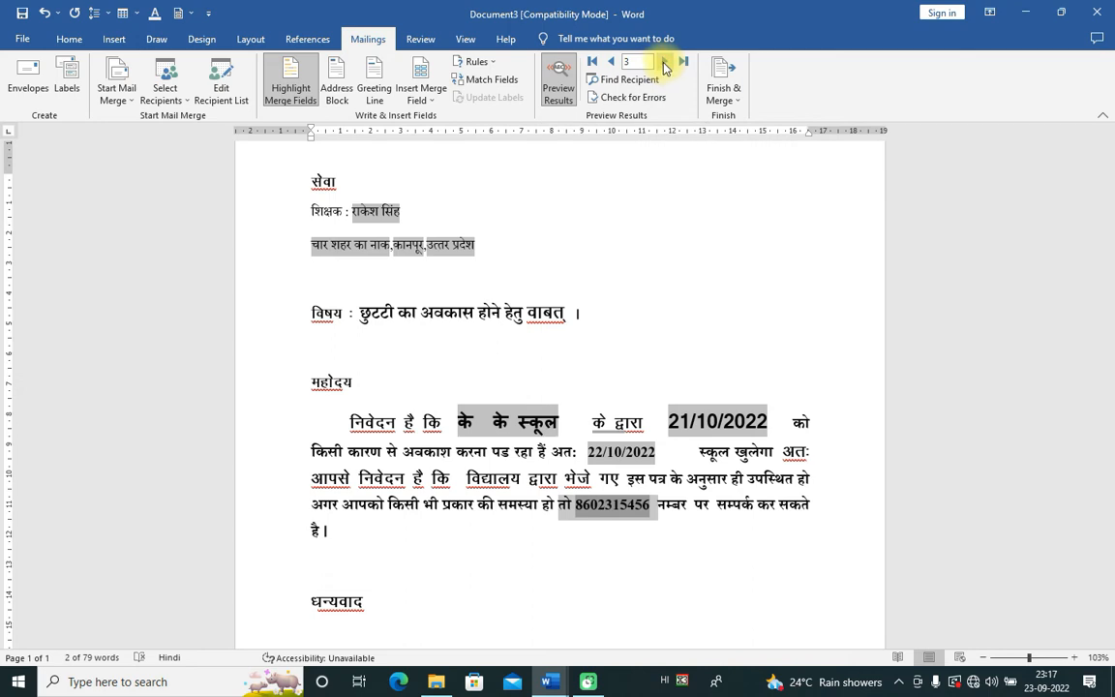
left_click(611, 66)
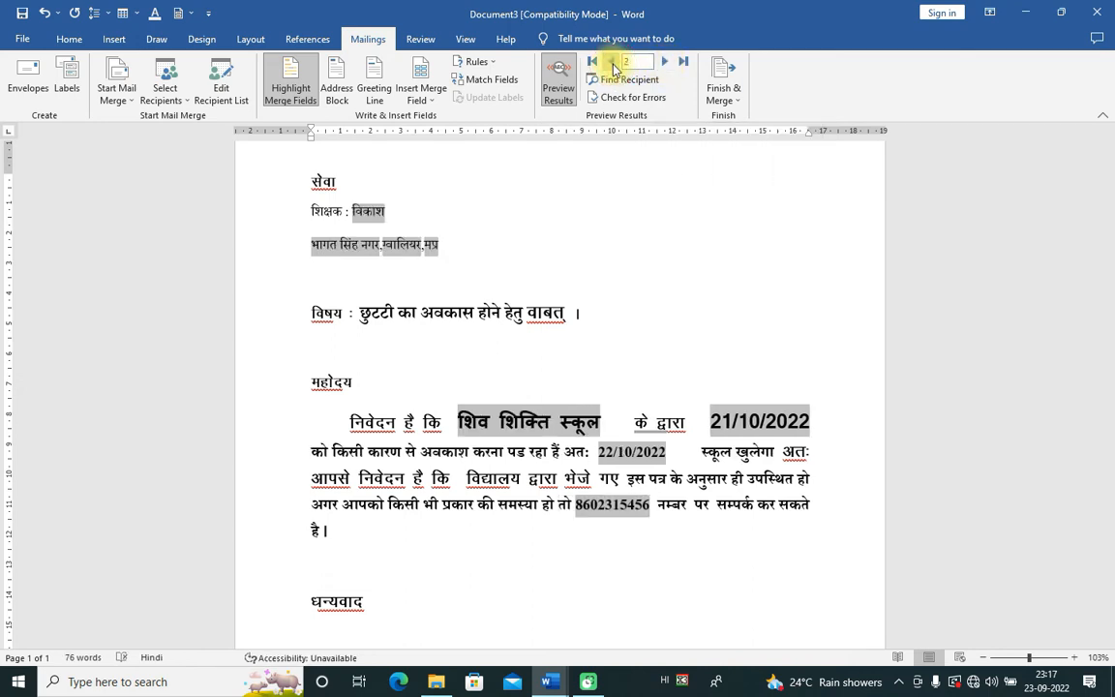
left_click(612, 64)
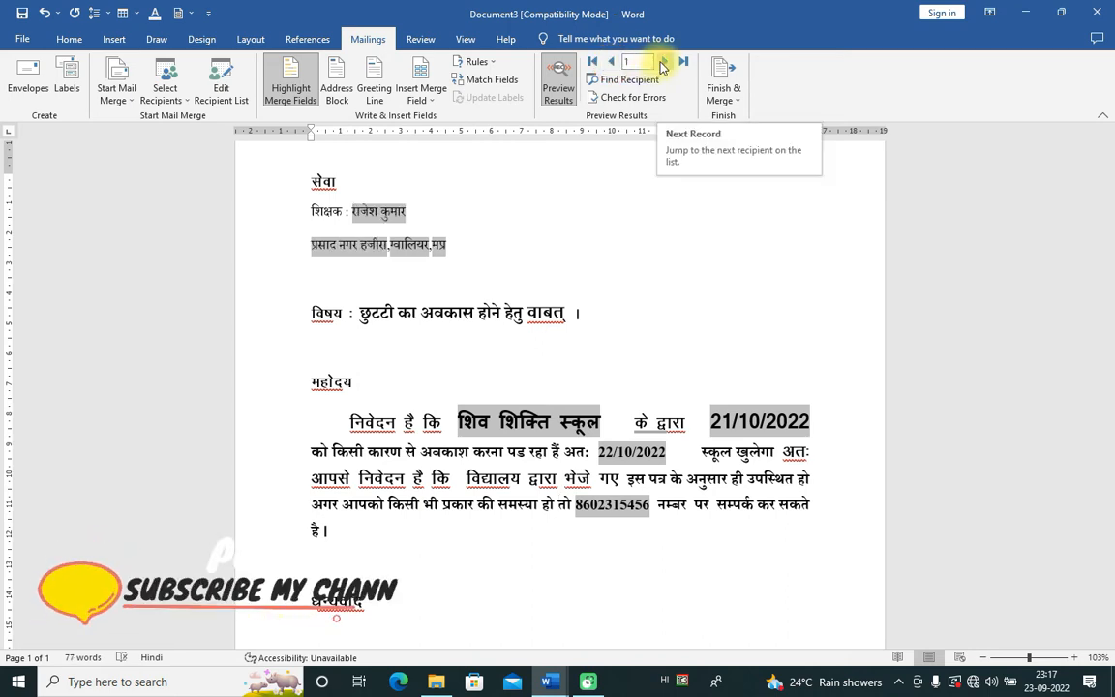
left_click(339, 94)
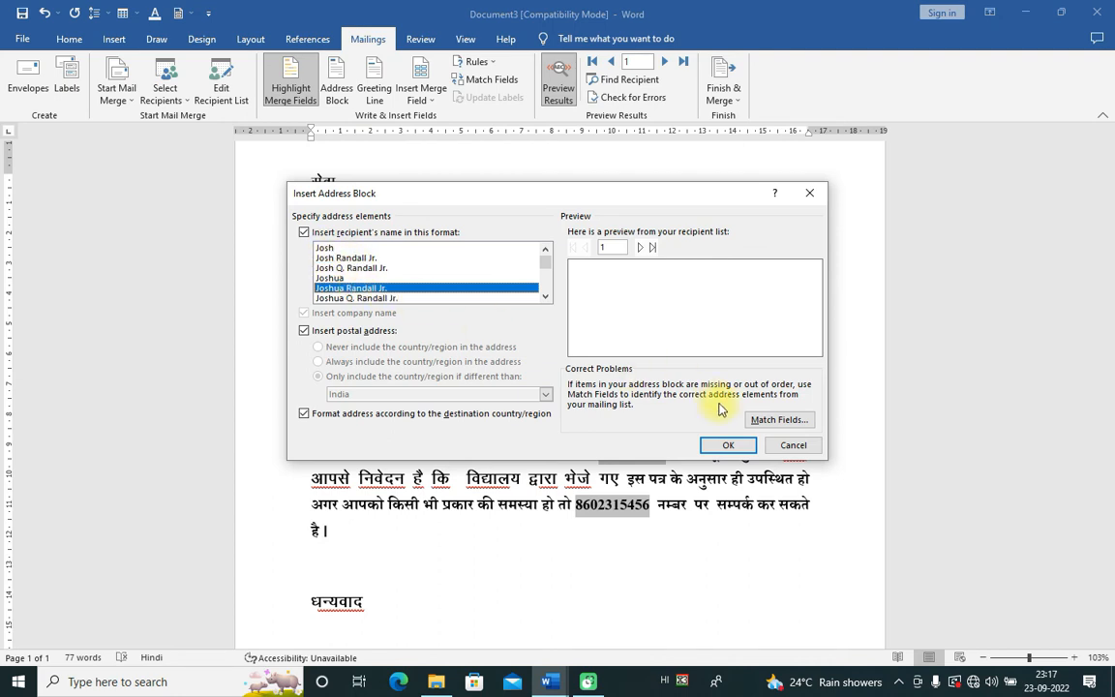
left_click(724, 444)
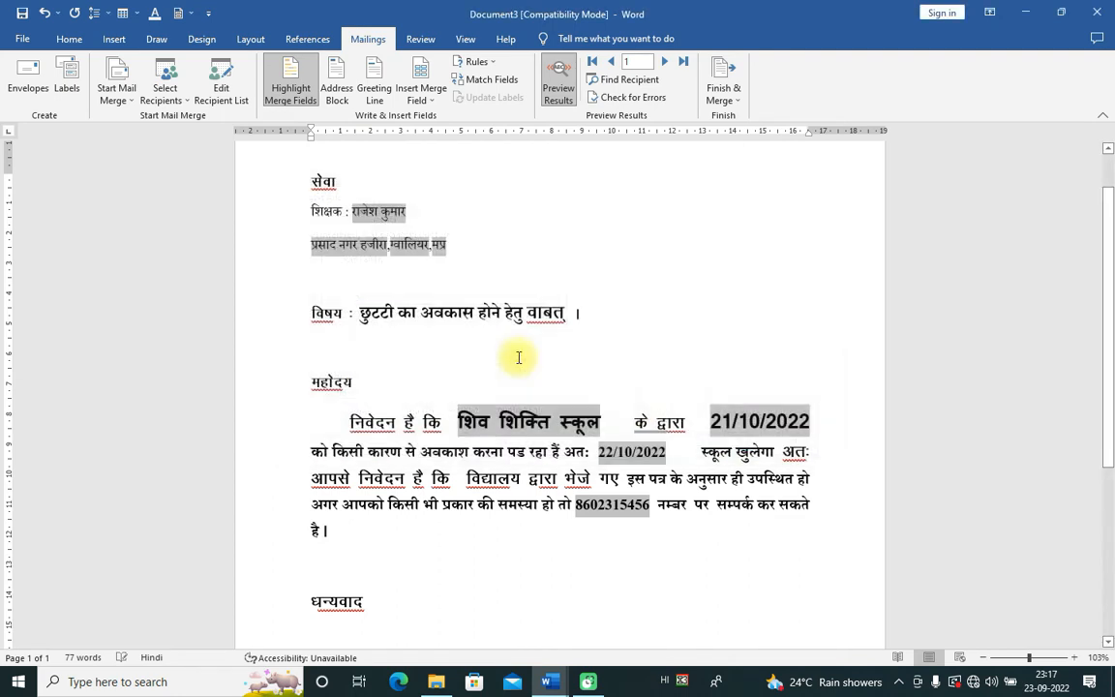
left_click(374, 87)
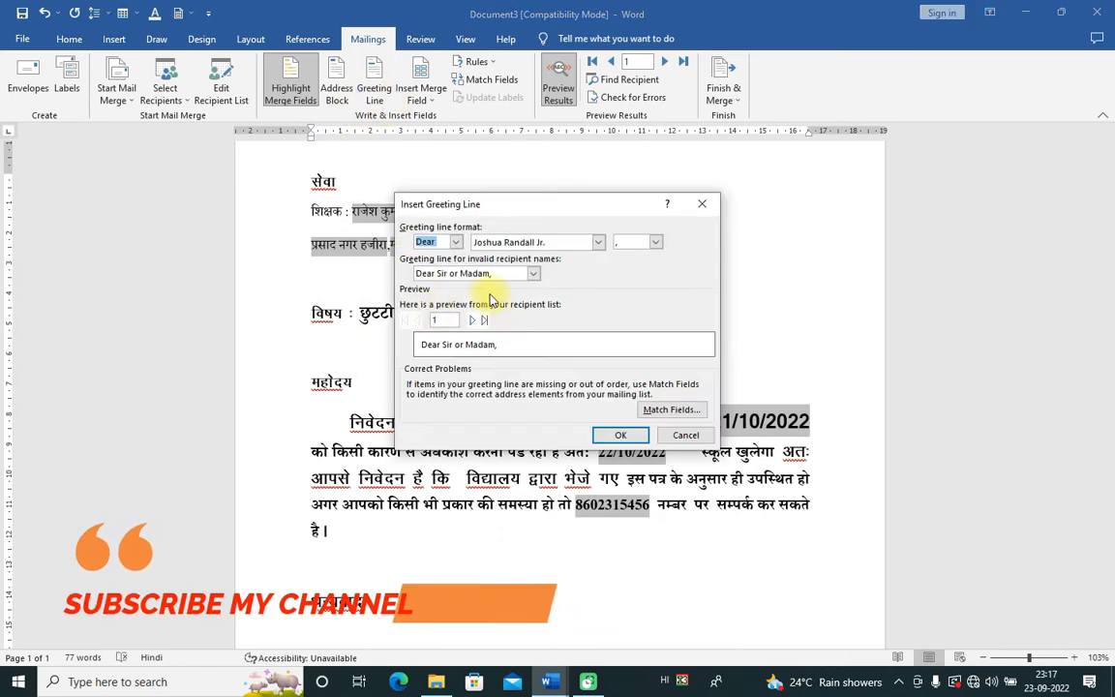
left_click(455, 244)
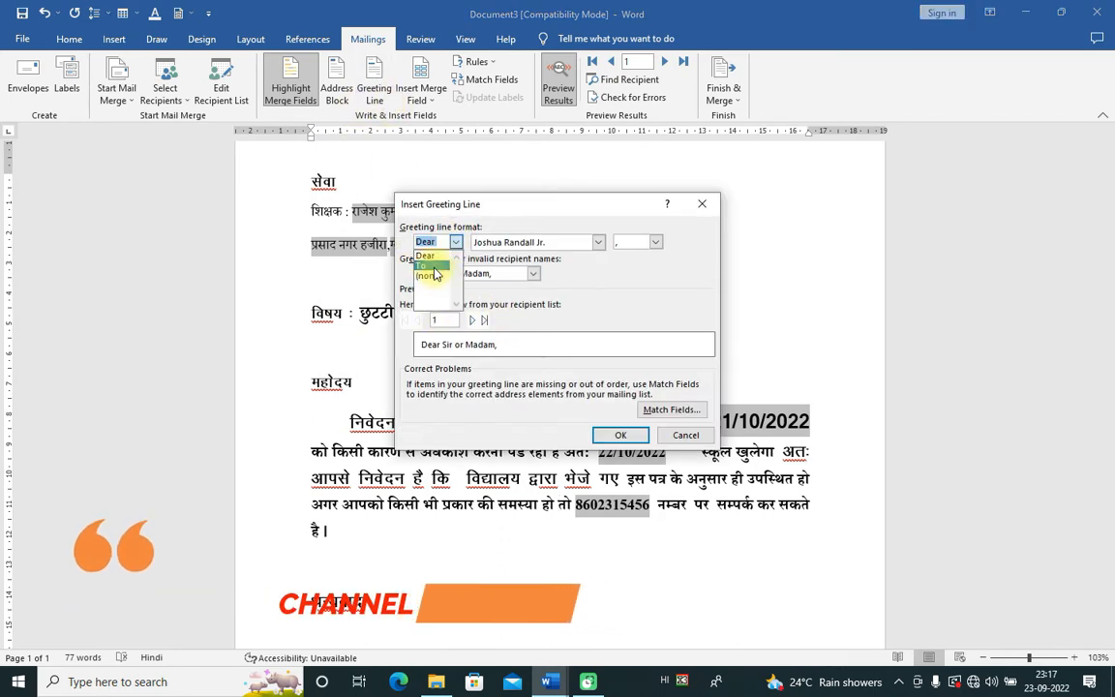
left_click(420, 266)
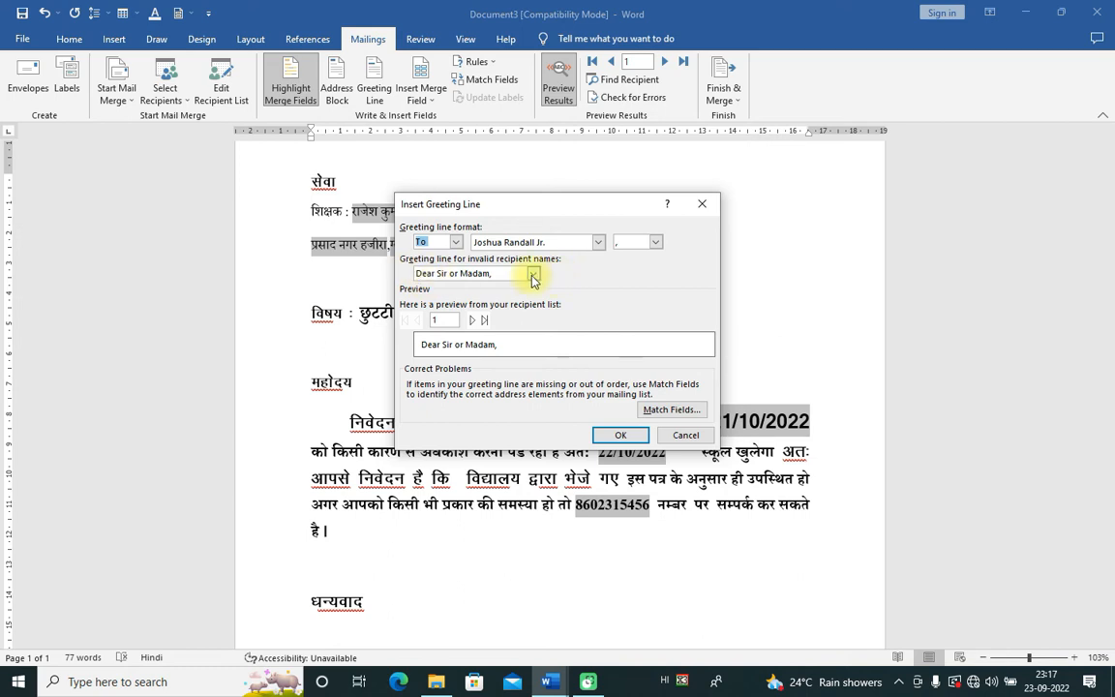
left_click(532, 277)
left_click(632, 437)
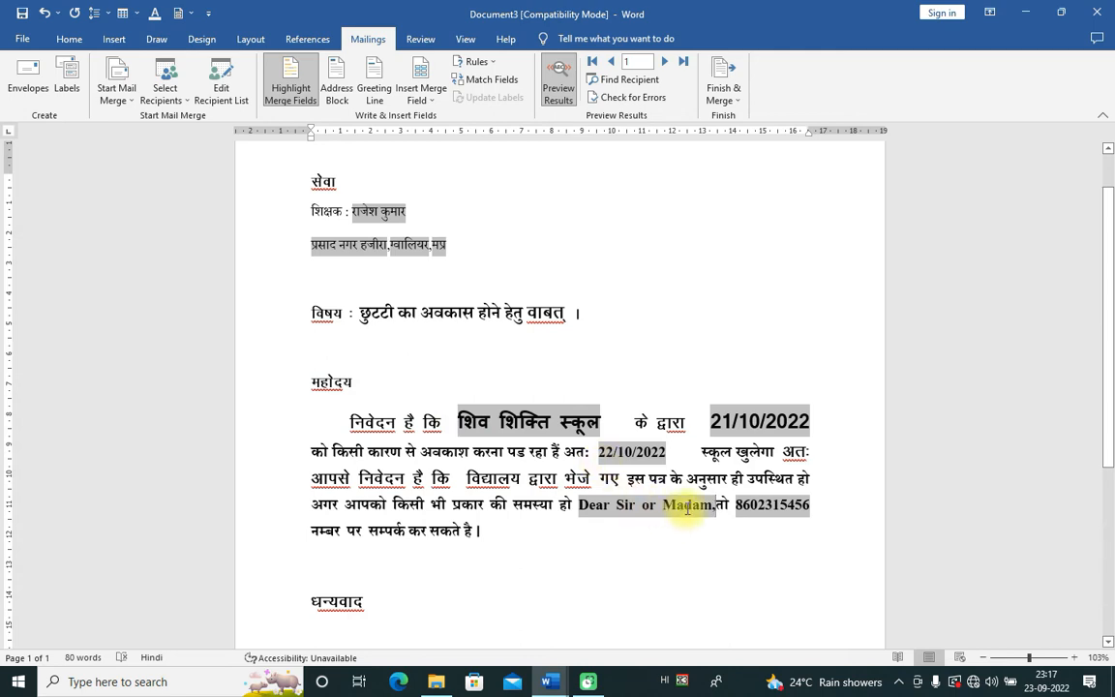
key("ctrl+z")
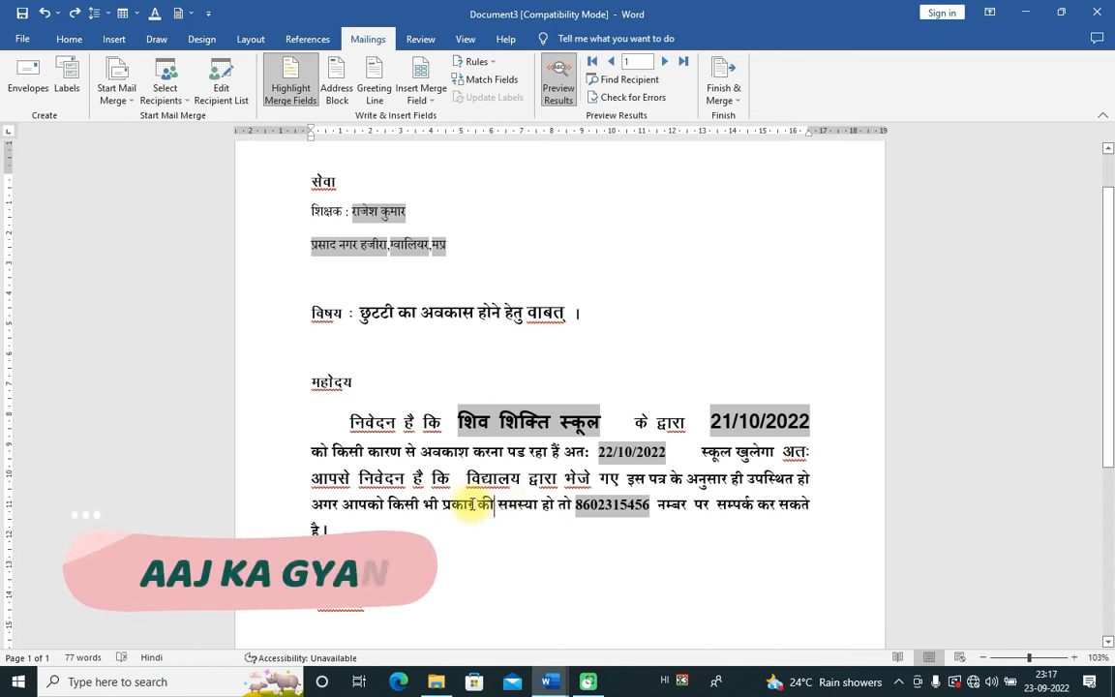
left_click(366, 381)
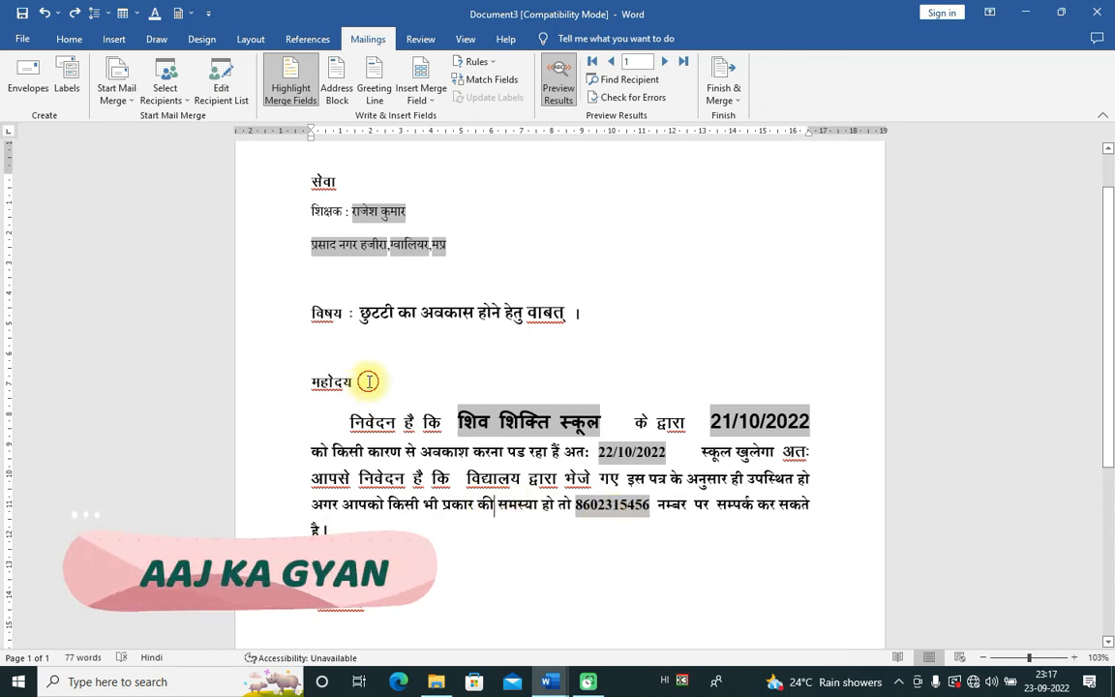
left_click(374, 92)
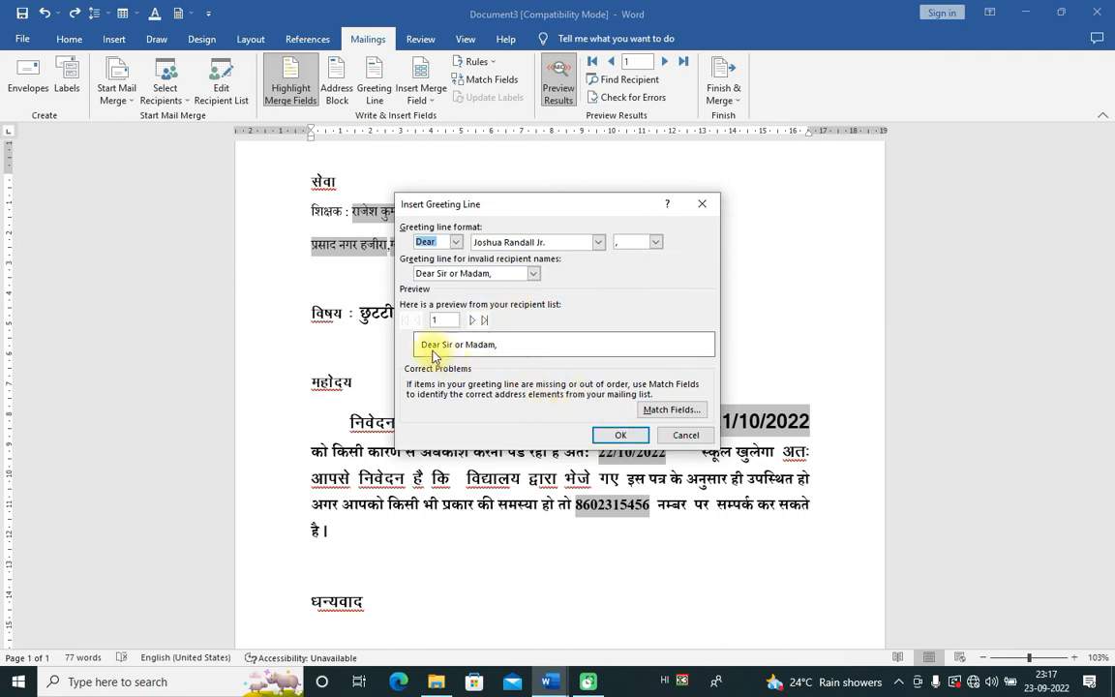
left_click(618, 436)
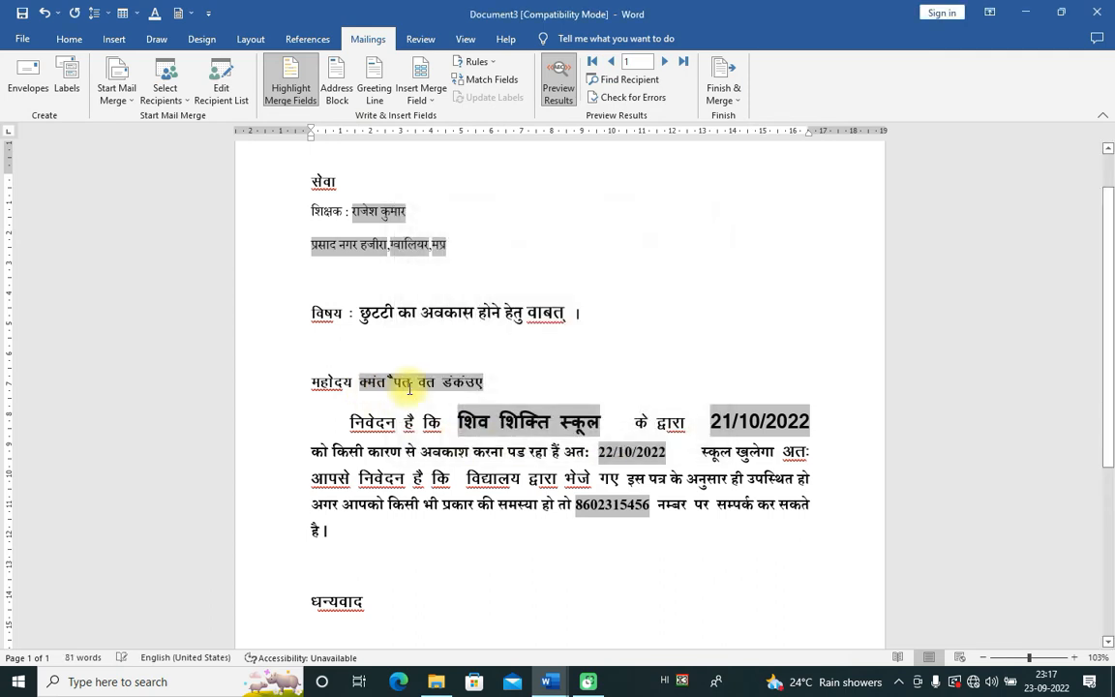
left_click(429, 102)
left_click(429, 96)
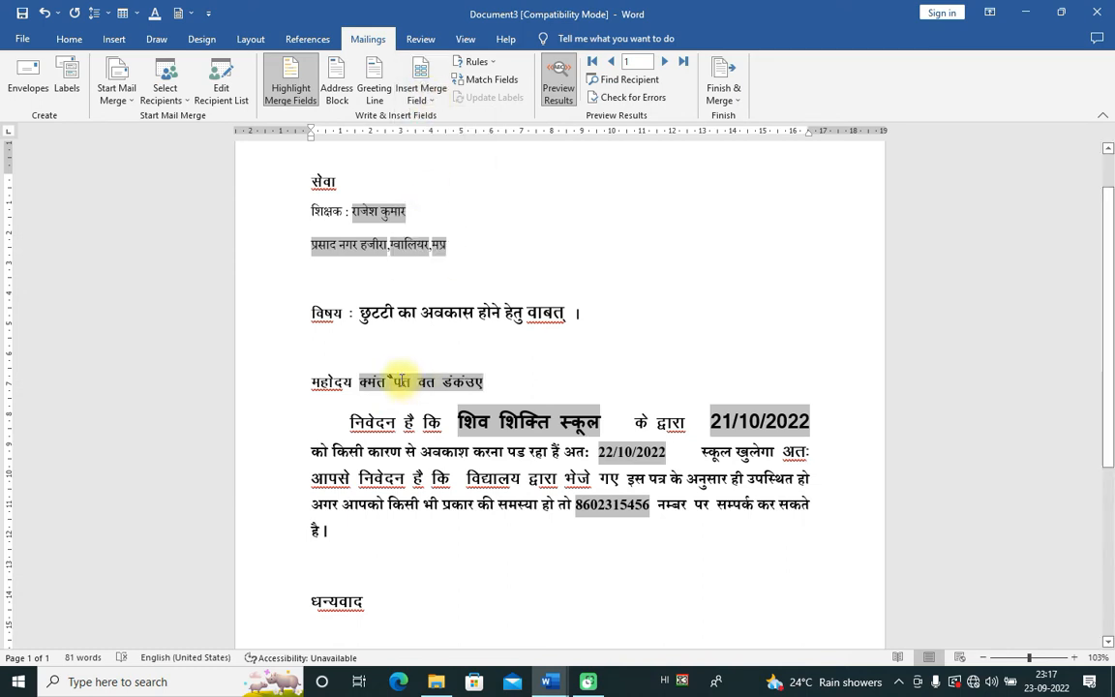
left_click(562, 89)
left_click(566, 93)
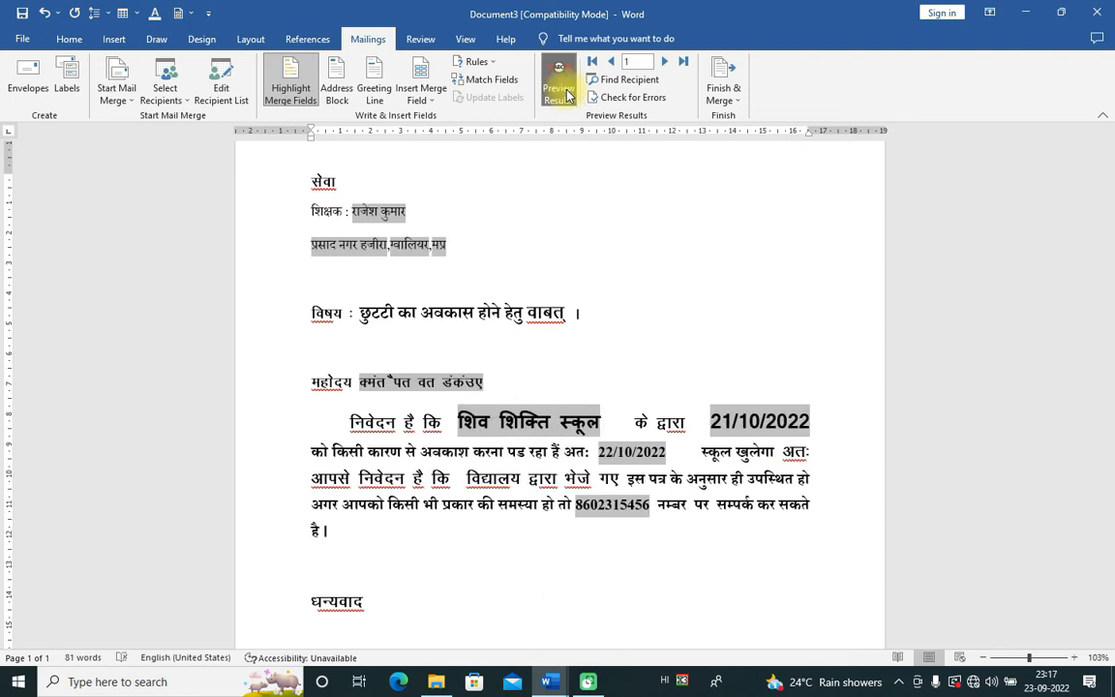
left_click(567, 93)
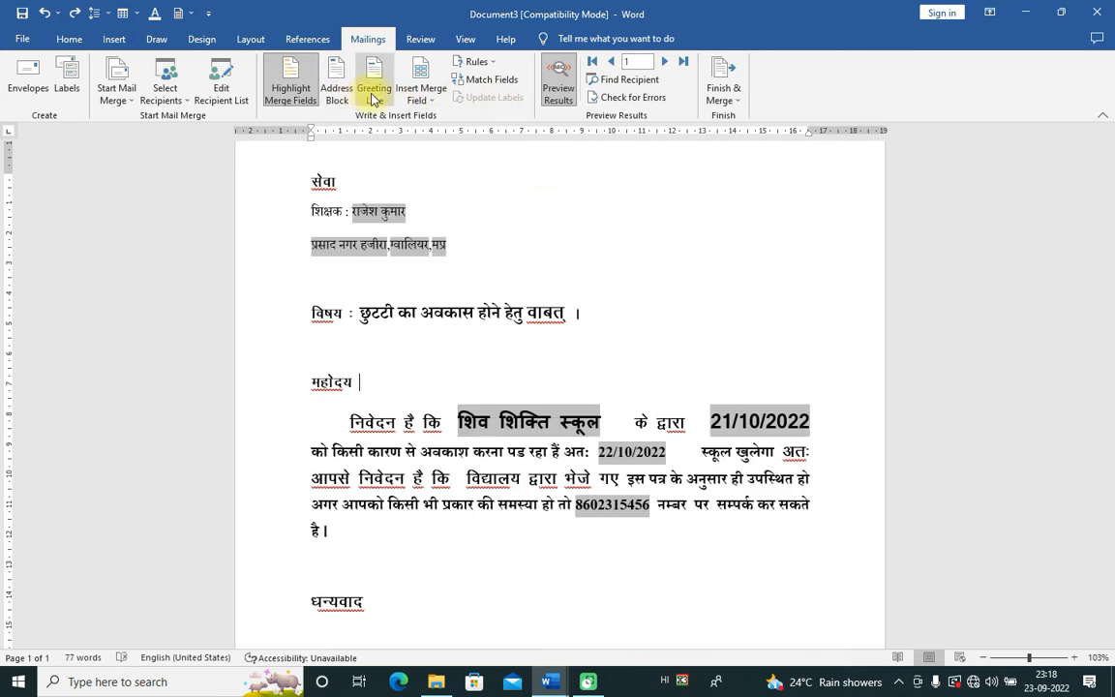
Step: Toggle the merge field codes off and on, returning to the first teacher's filled-in data
left_click(422, 96)
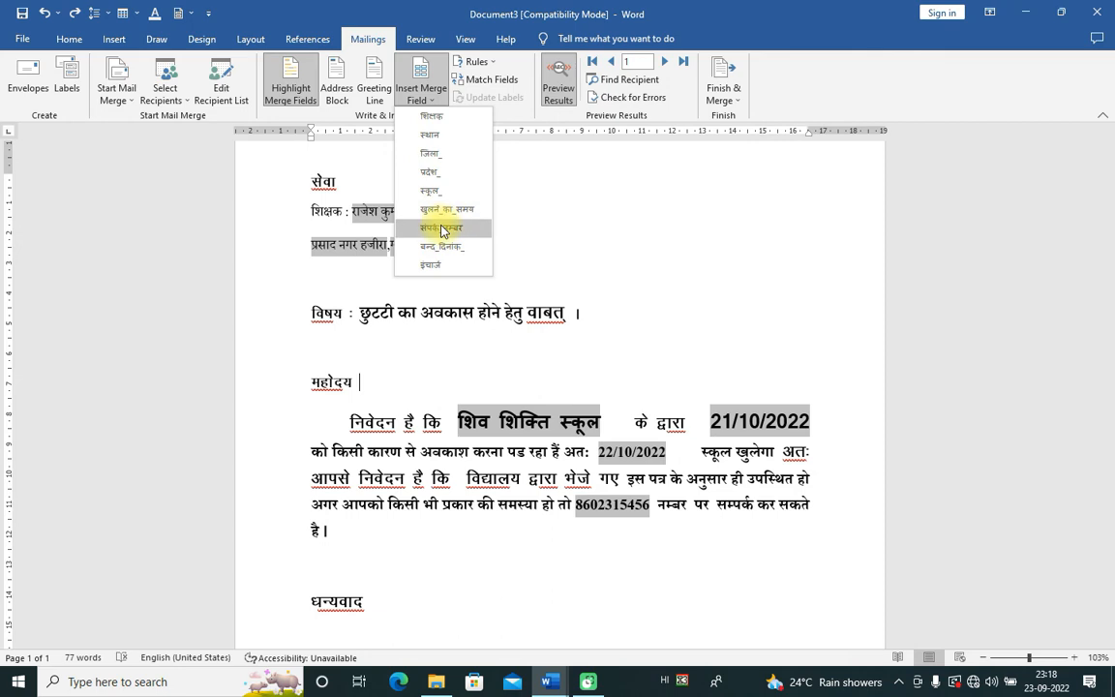
left_click(562, 94)
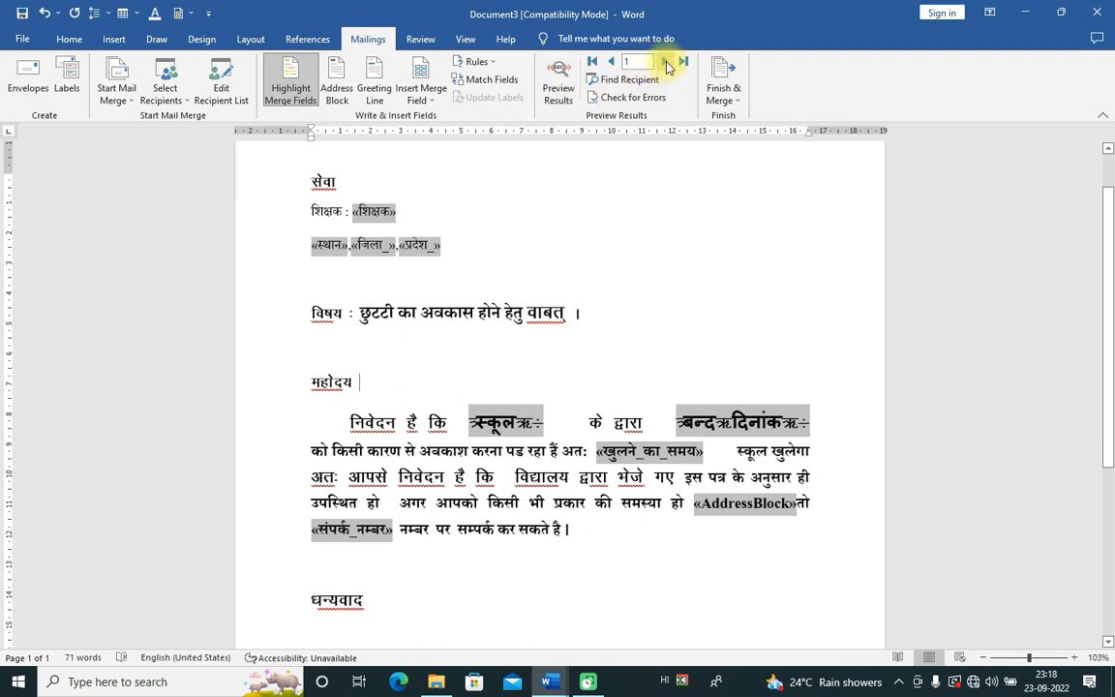
left_click(668, 64)
left_click(611, 62)
left_click(533, 182)
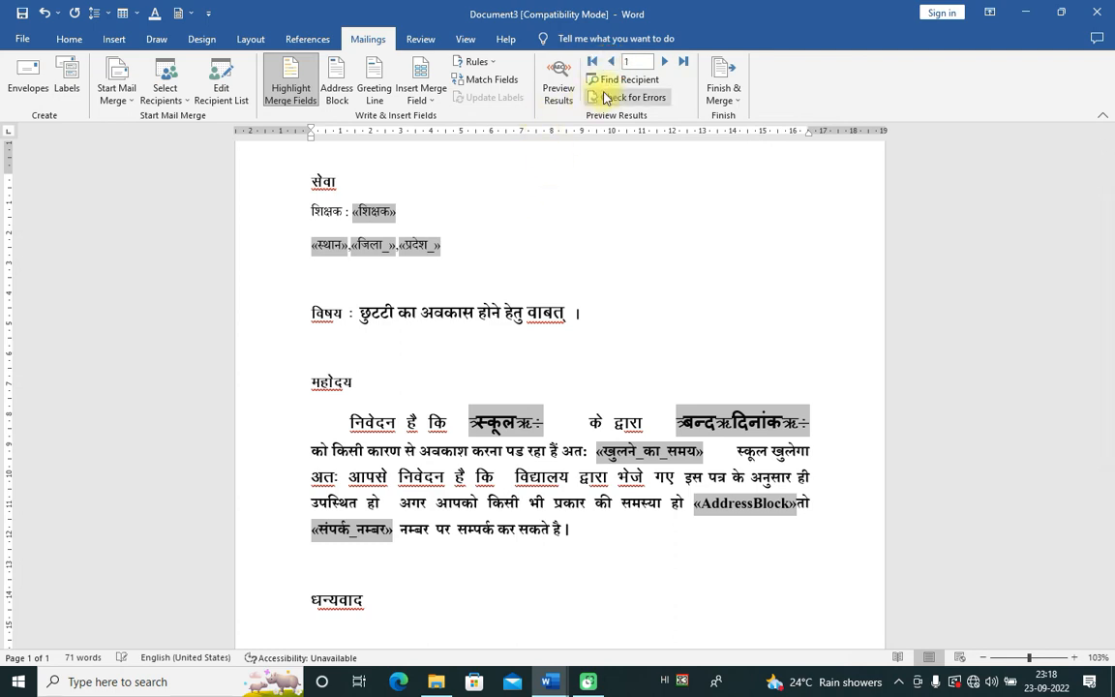
left_click(569, 95)
Step: Step forward and back through the teacher records, ending on the third teacher
left_click(663, 63)
left_click(664, 64)
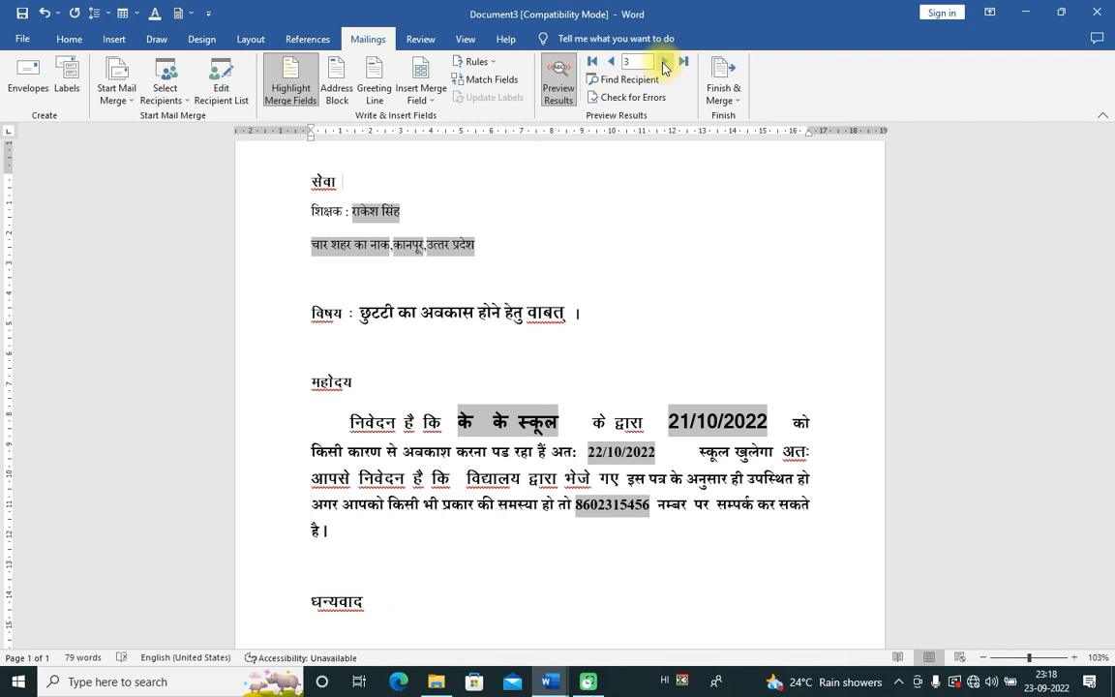
scroll(547, 404, "up", 1)
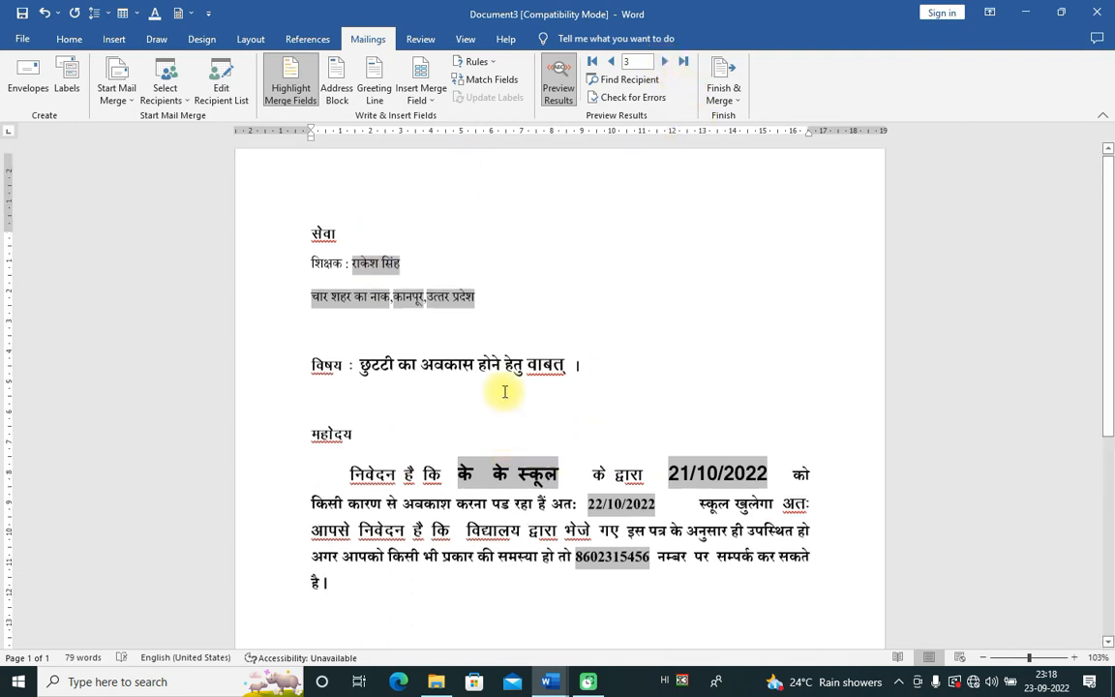
left_click(613, 64)
left_click(614, 63)
left_click(665, 64)
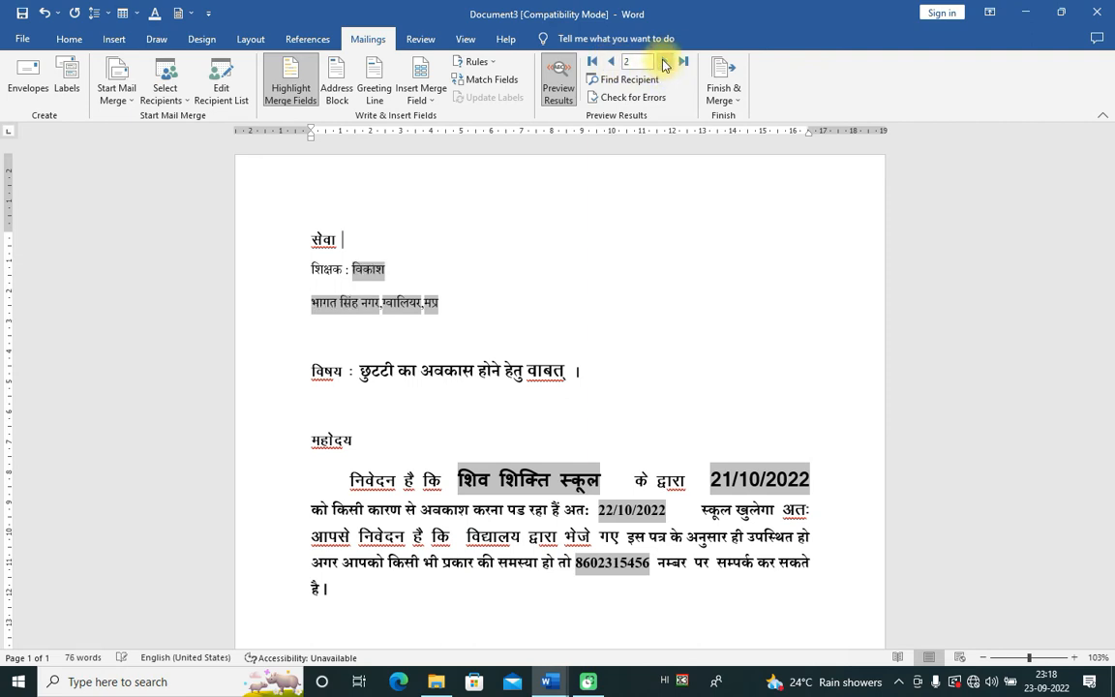
left_click(665, 64)
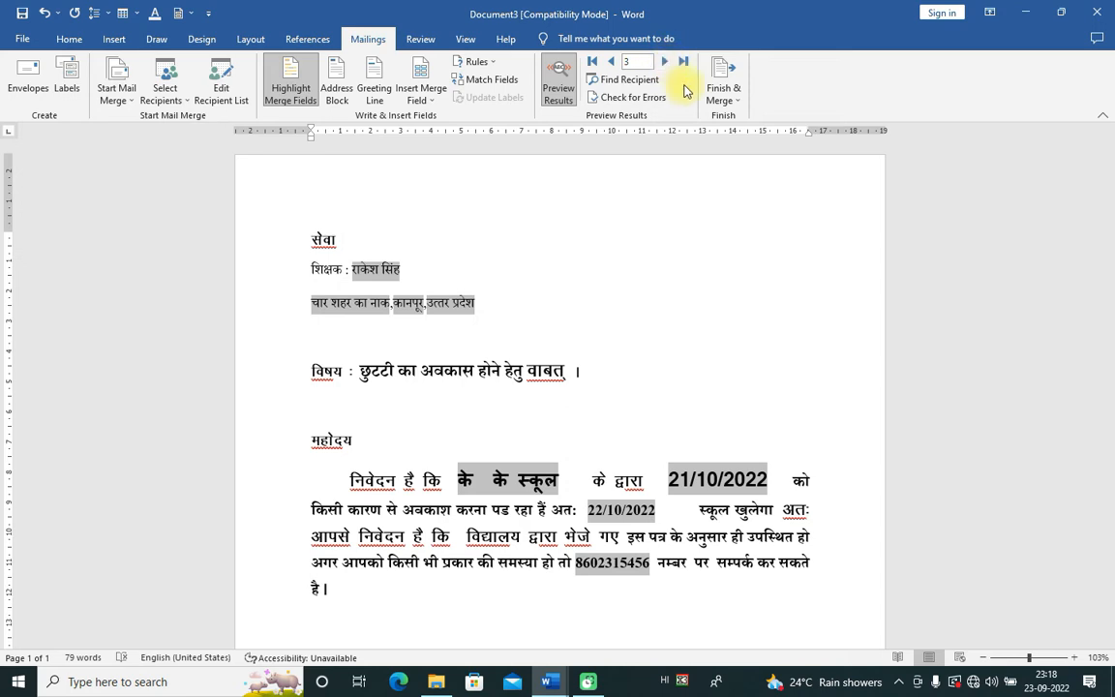
Step: Use Finish & Merge > Edit Individual Documents to merge All records into a new document
left_click(737, 105)
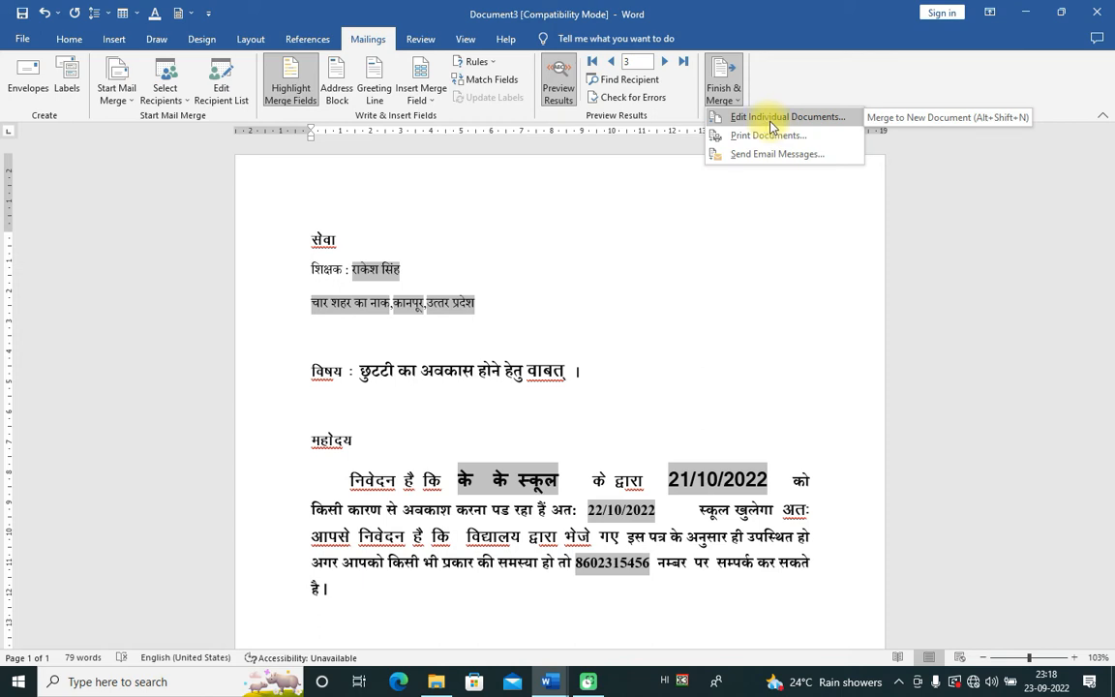
left_click(818, 118)
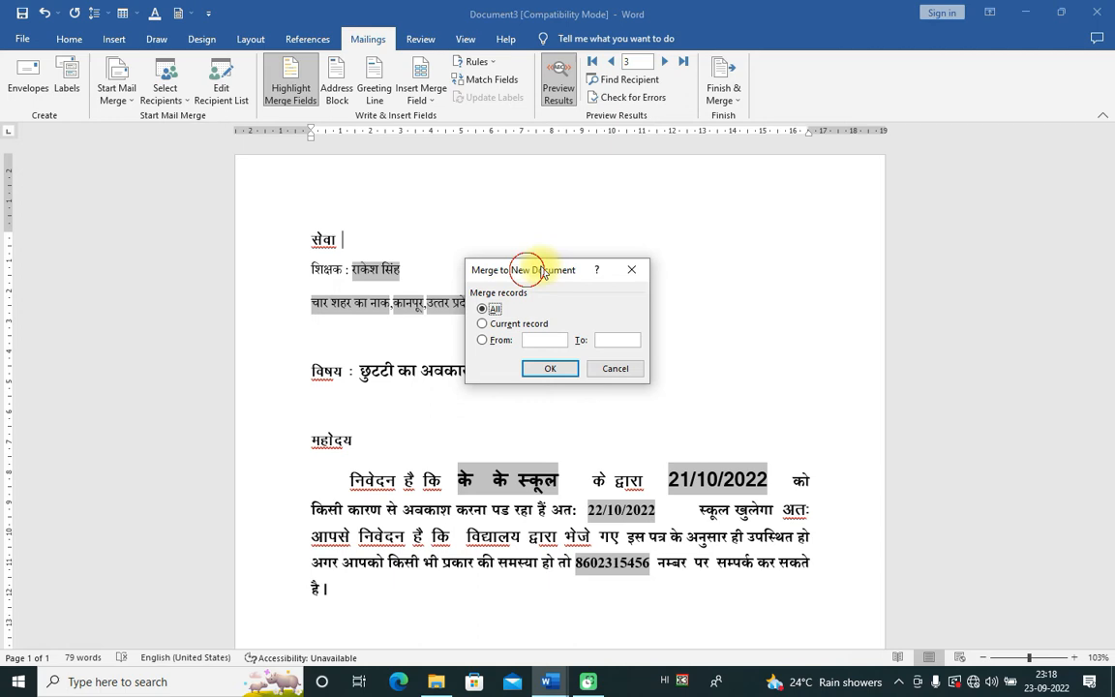
left_click_drag(530, 276, 744, 213)
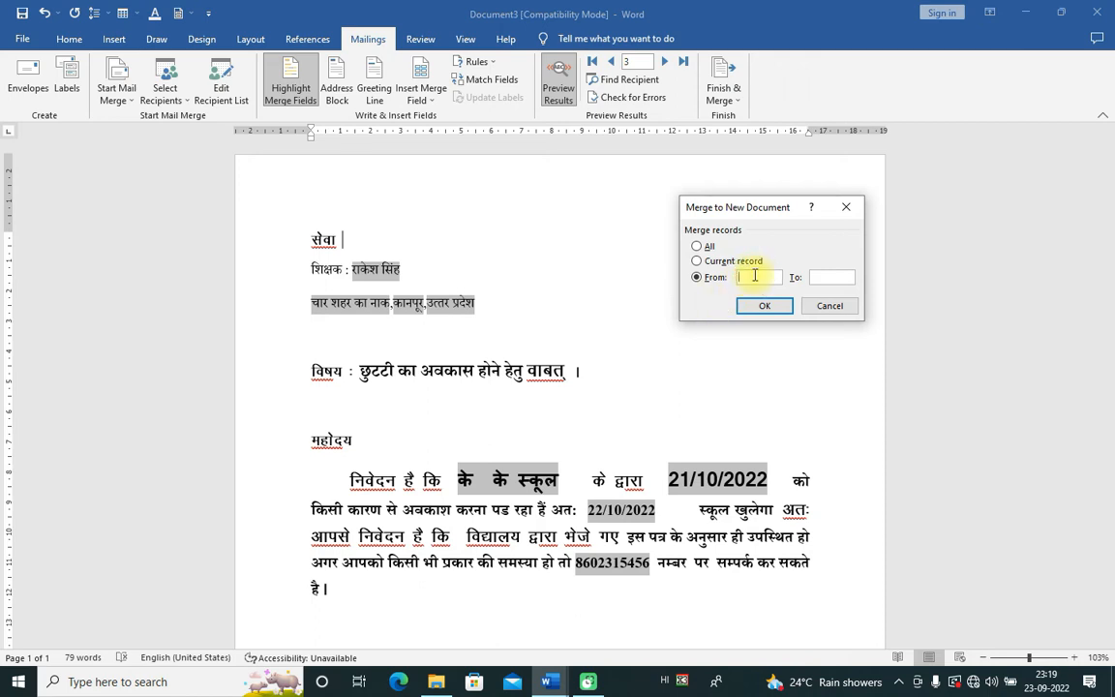
left_click(699, 246)
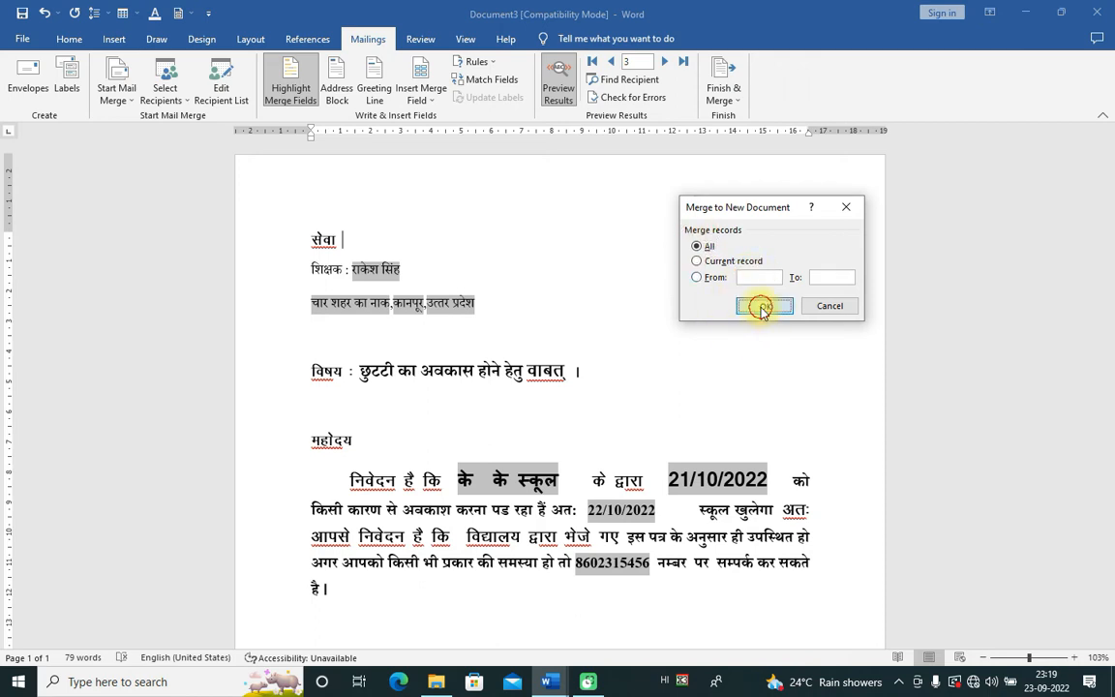
left_click(764, 306)
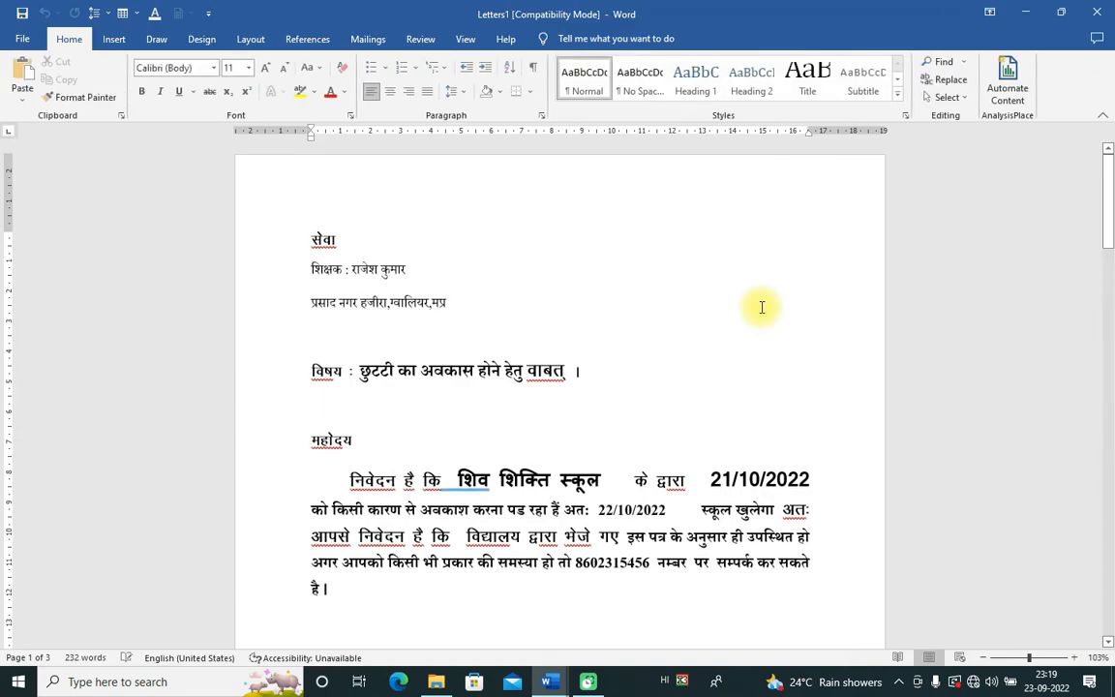
left_click_drag(309, 241, 448, 320)
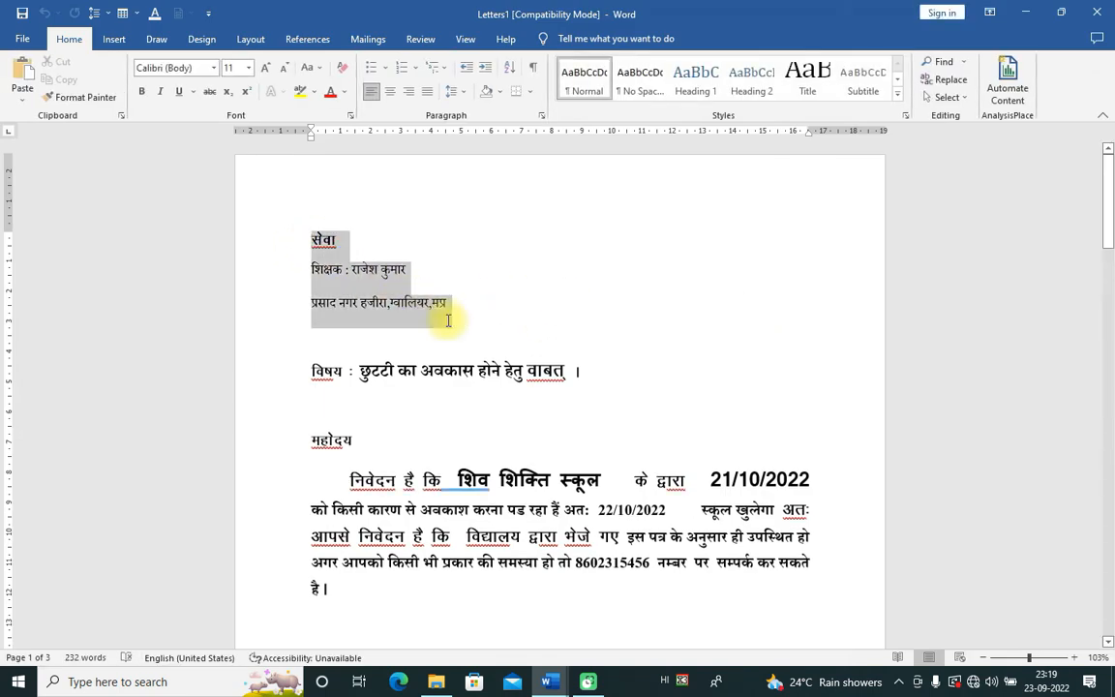
left_click(567, 324)
scroll(569, 326, "down", 2)
scroll(567, 323, "down", 15)
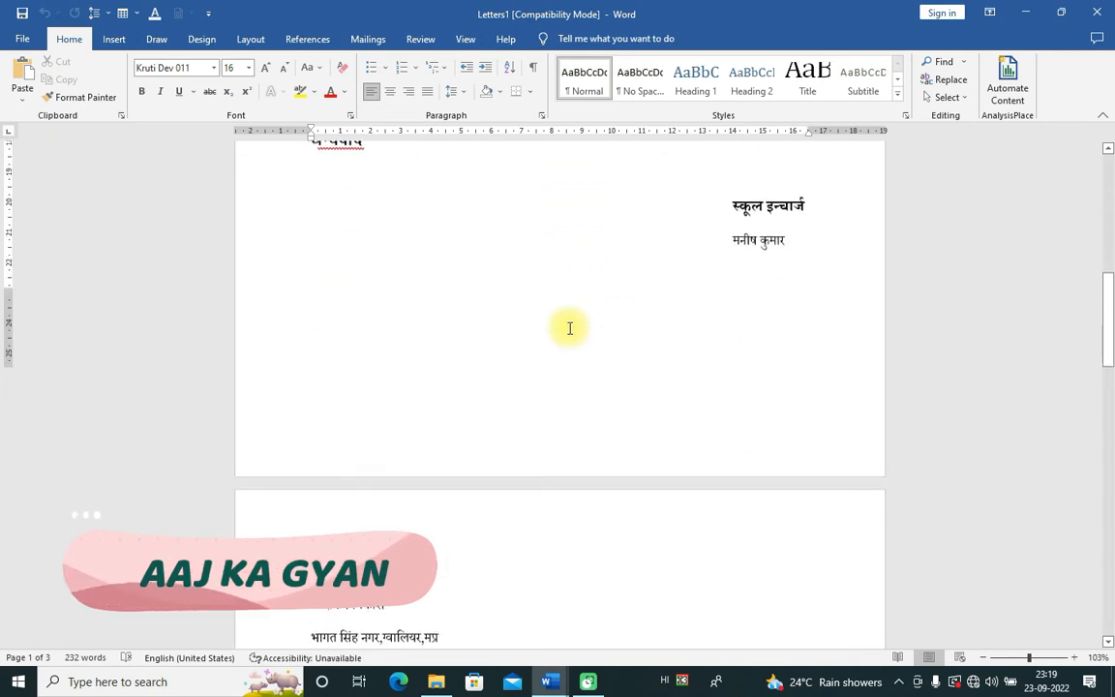
scroll(531, 329, "down", 10)
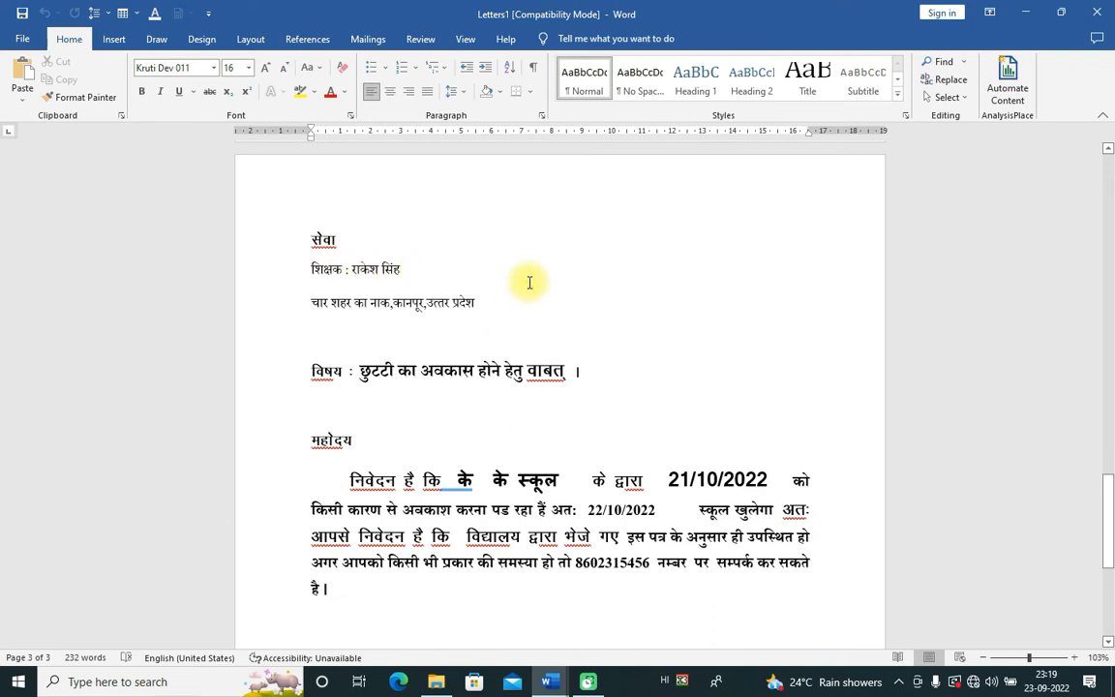
scroll(531, 279, "down", 8)
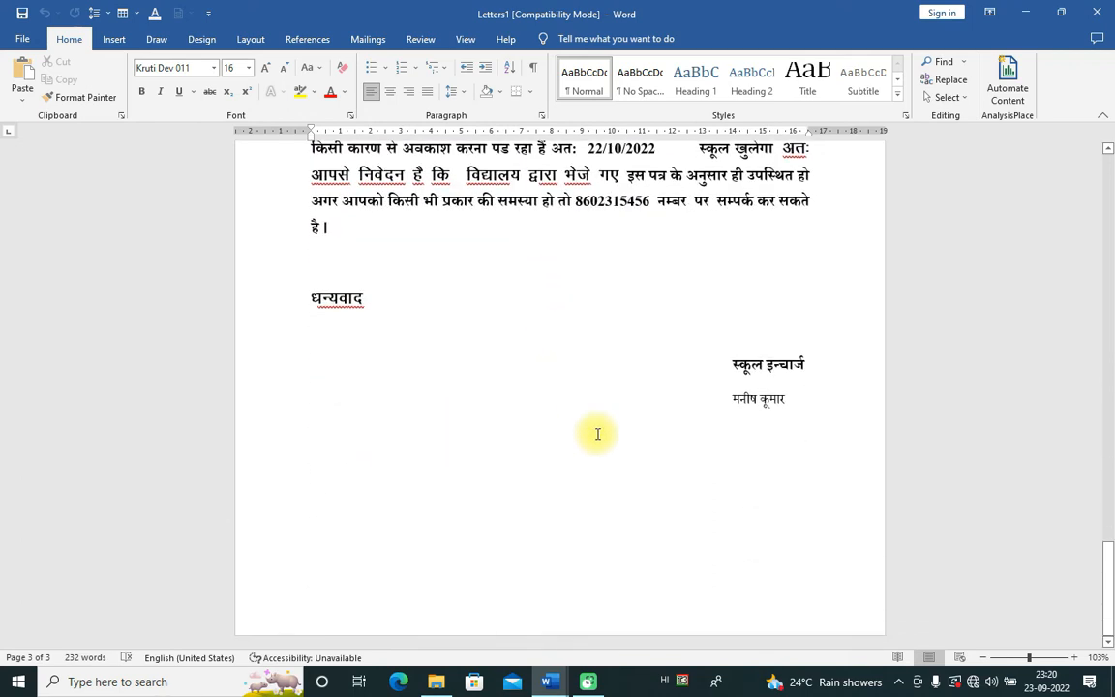
scroll(467, 368, "up", 18)
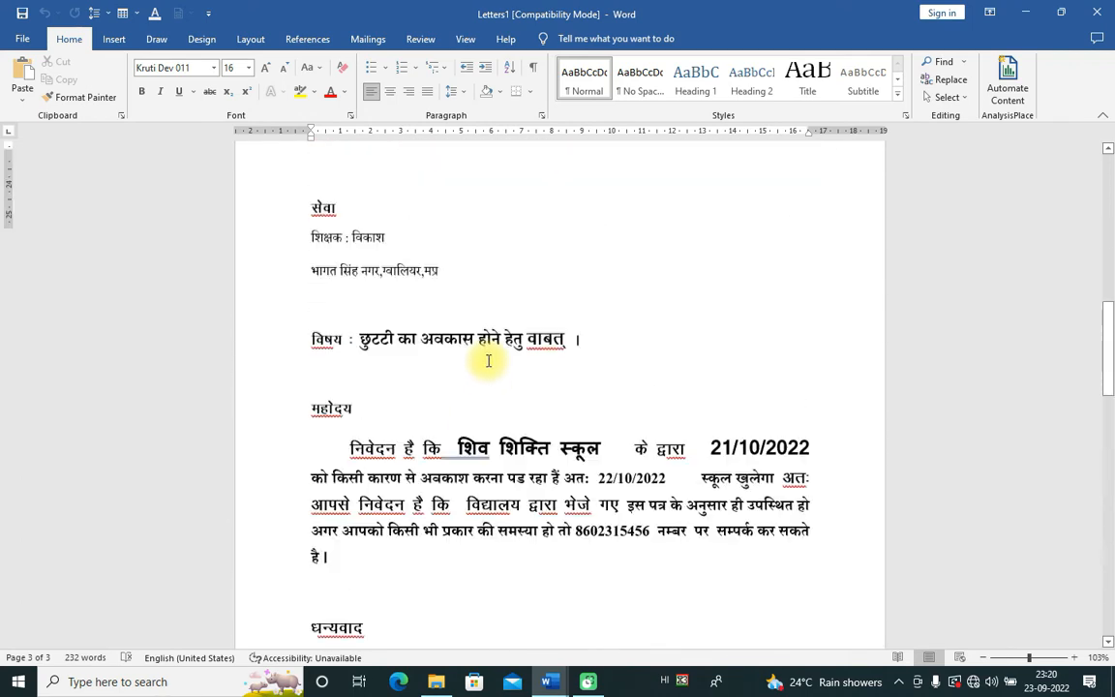
scroll(488, 368, "up", 20)
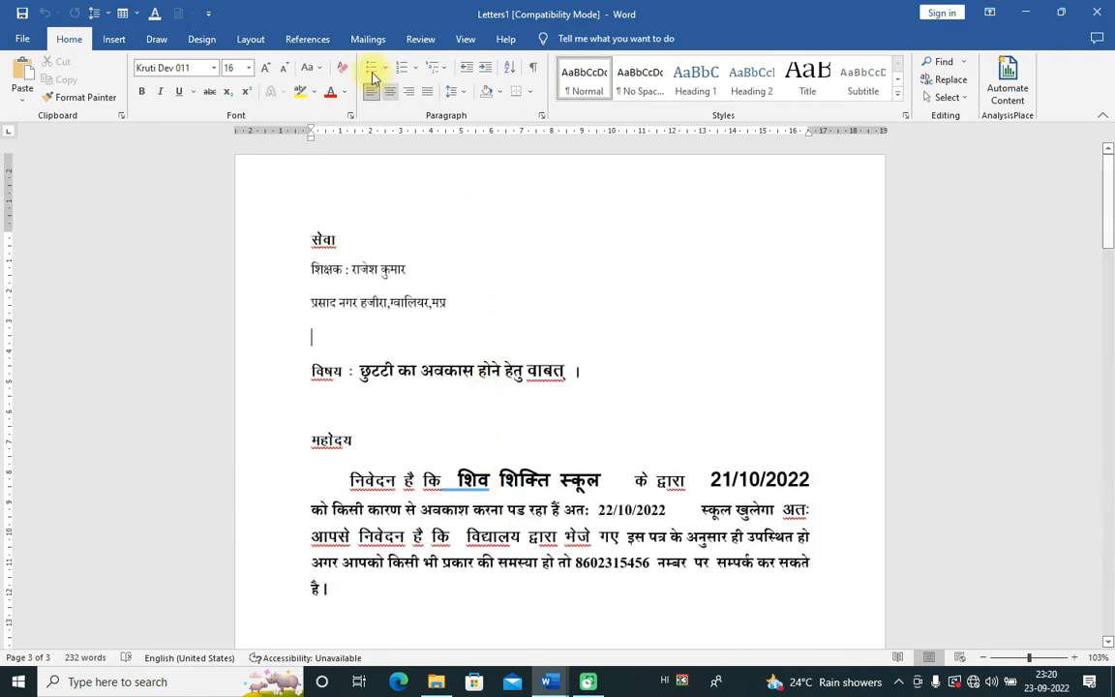
left_click(368, 39)
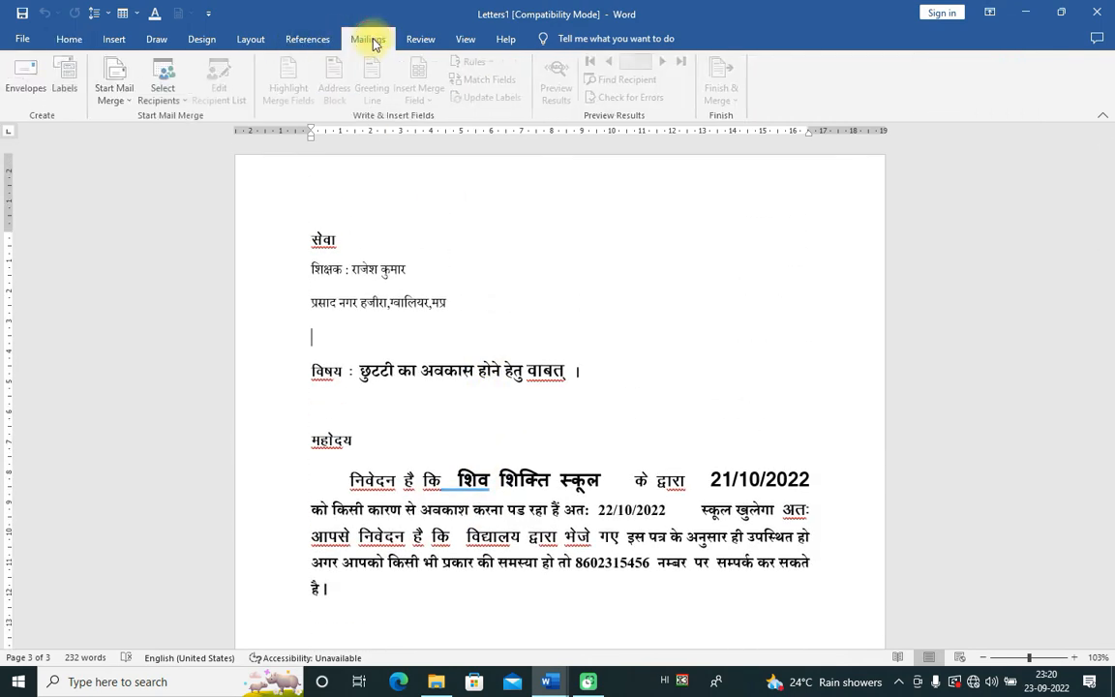
left_click(183, 105)
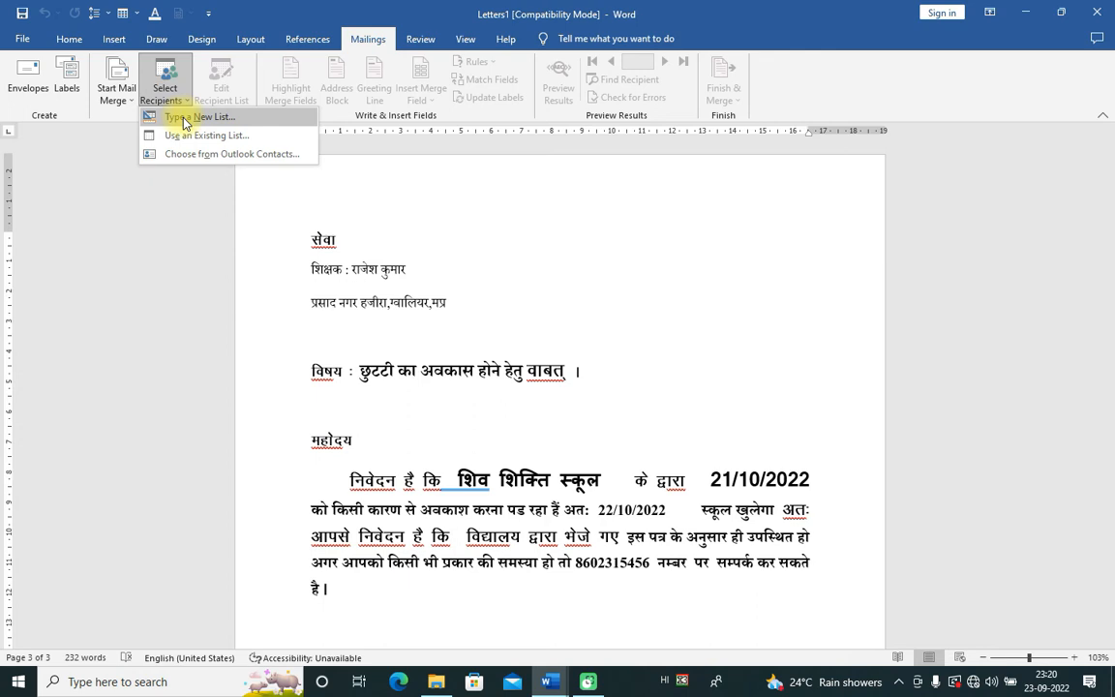
left_click(364, 243)
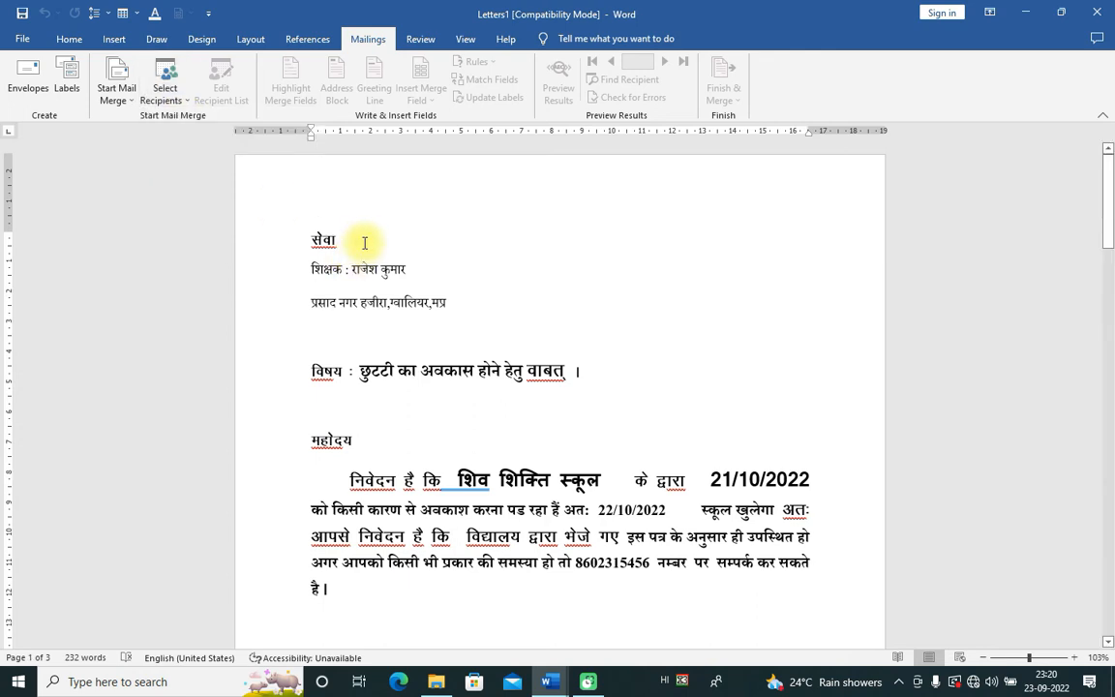
scroll(513, 323, "down", 8)
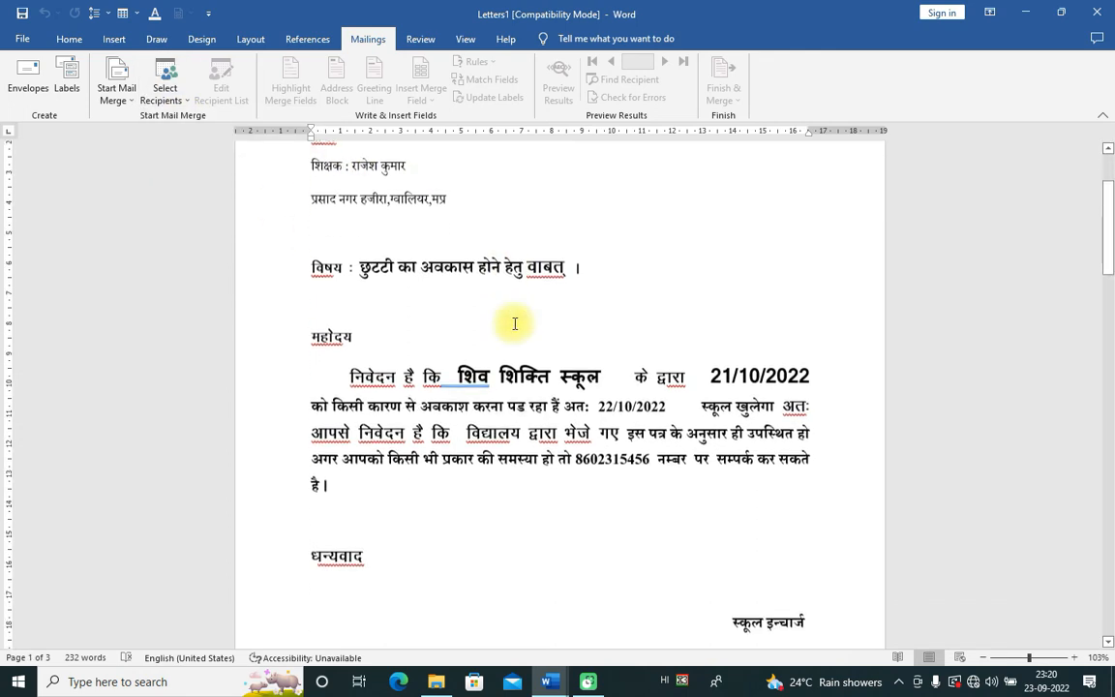
scroll(515, 324, "up", 6)
scroll(513, 324, "down", 8)
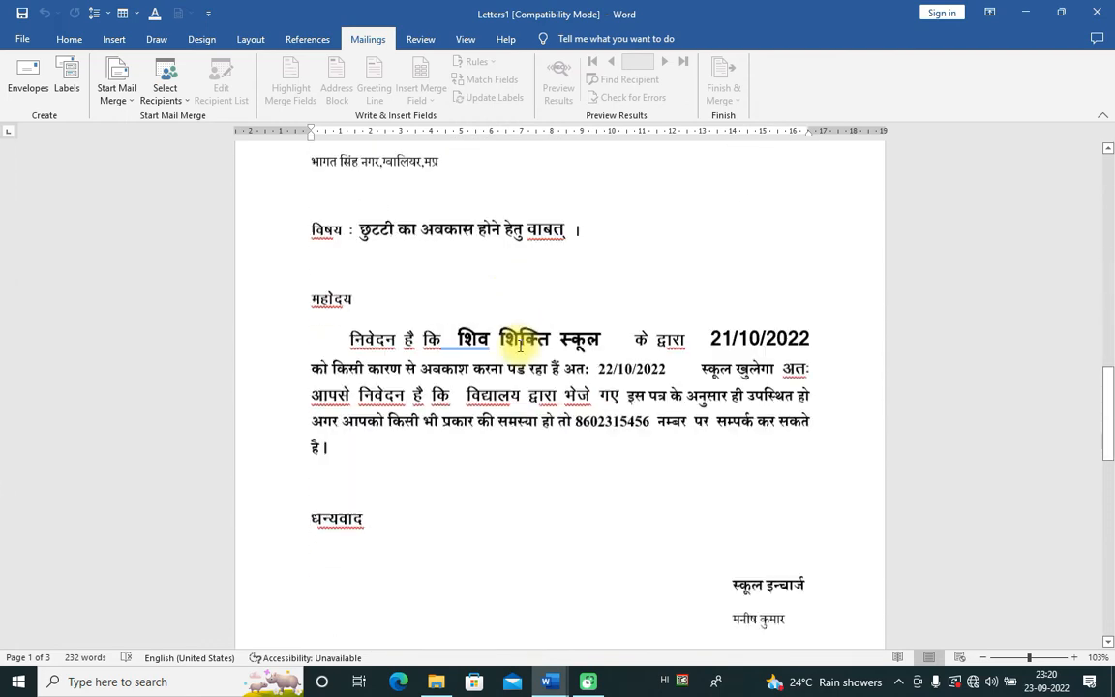
scroll(520, 345, "down", 6)
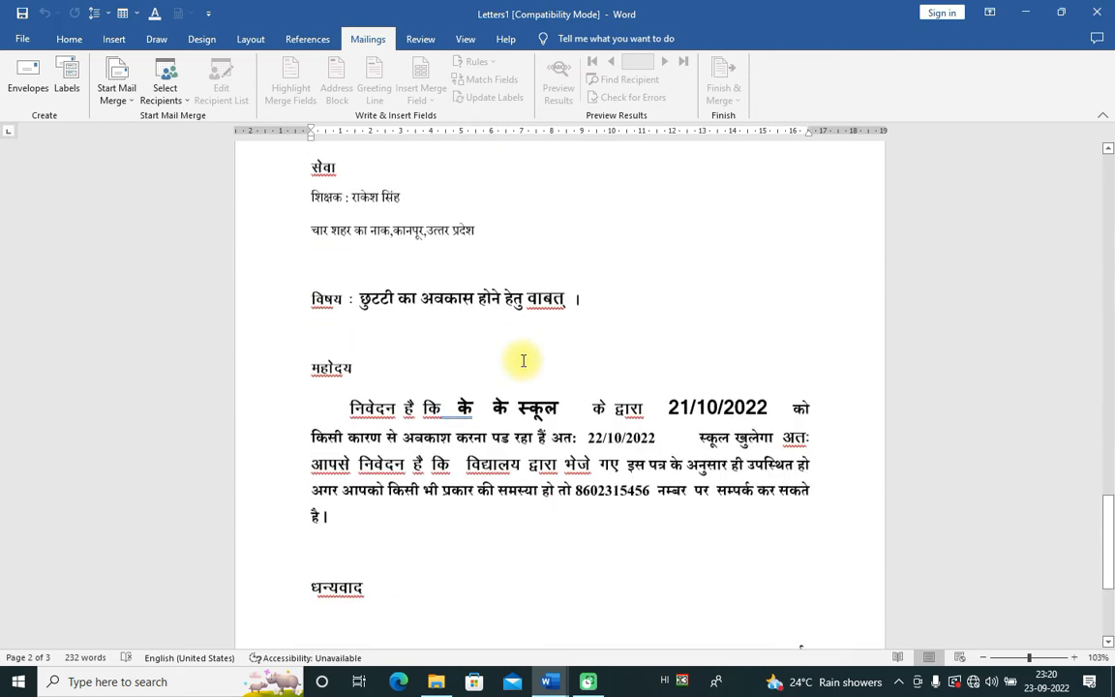
scroll(523, 360, "up", 2)
scroll(521, 356, "down", 4)
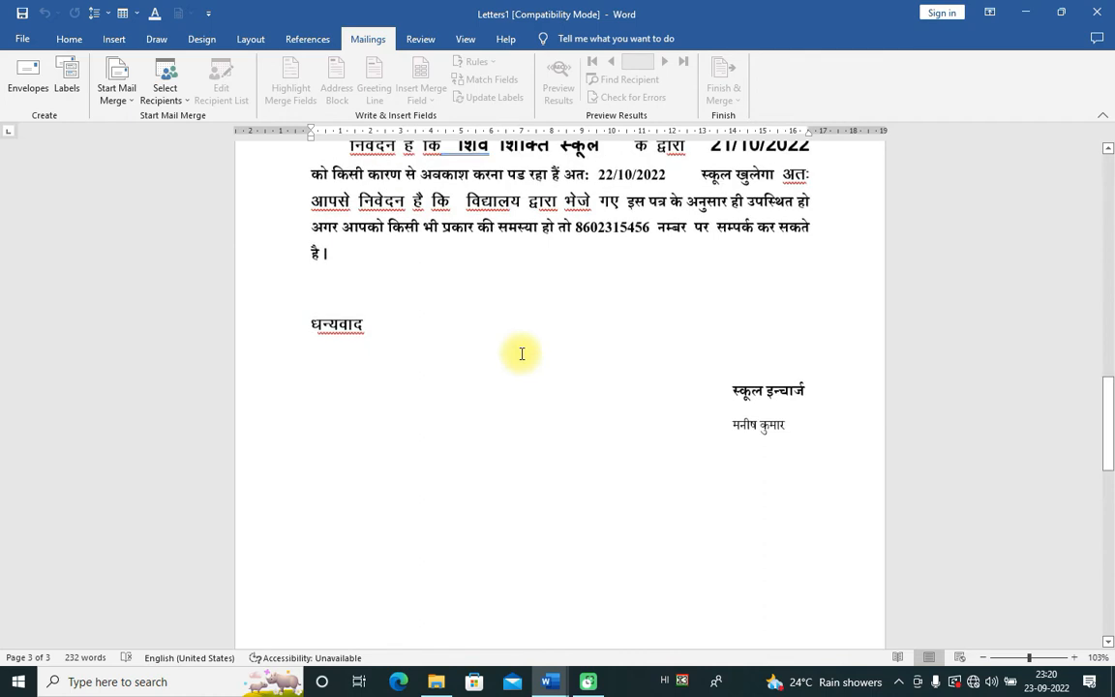
scroll(513, 368, "up", 10)
scroll(484, 431, "up", 15)
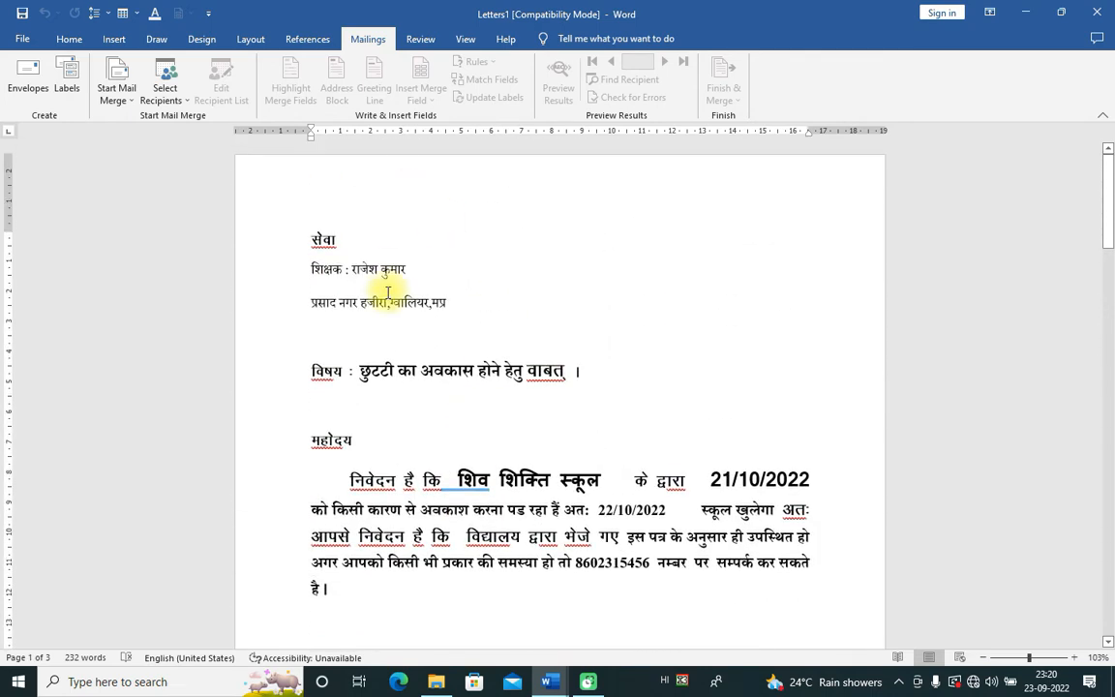
left_click(164, 93)
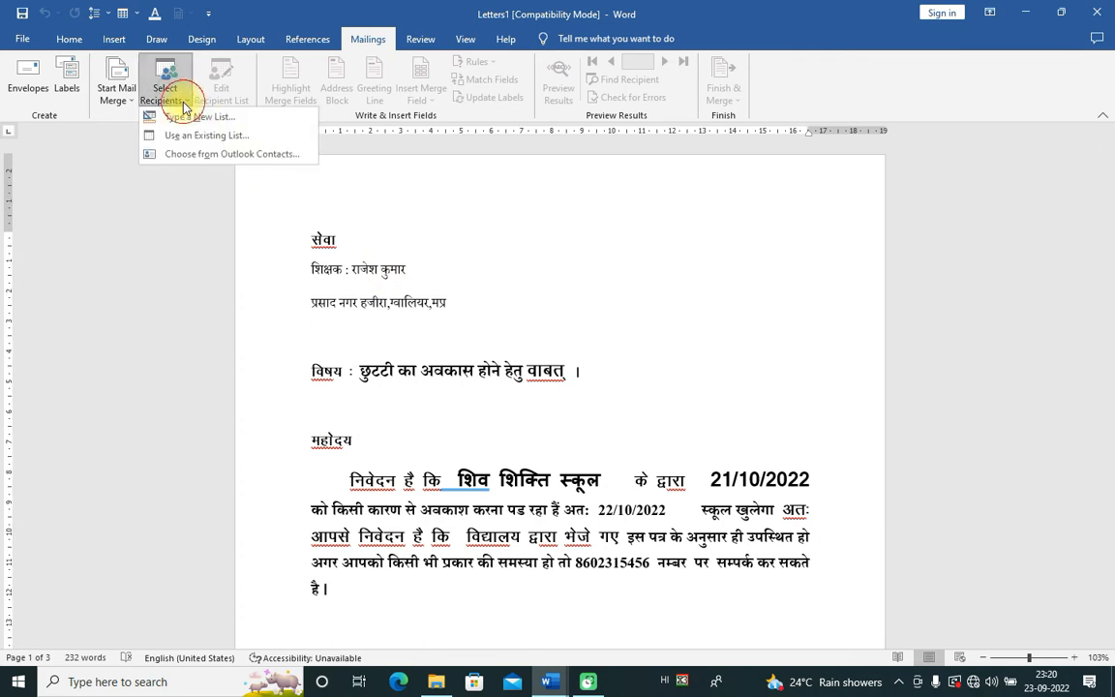
Step: Select the letter's opening lines down to महोदय and choose Select Recipients > Use an Existing List
left_click(465, 254)
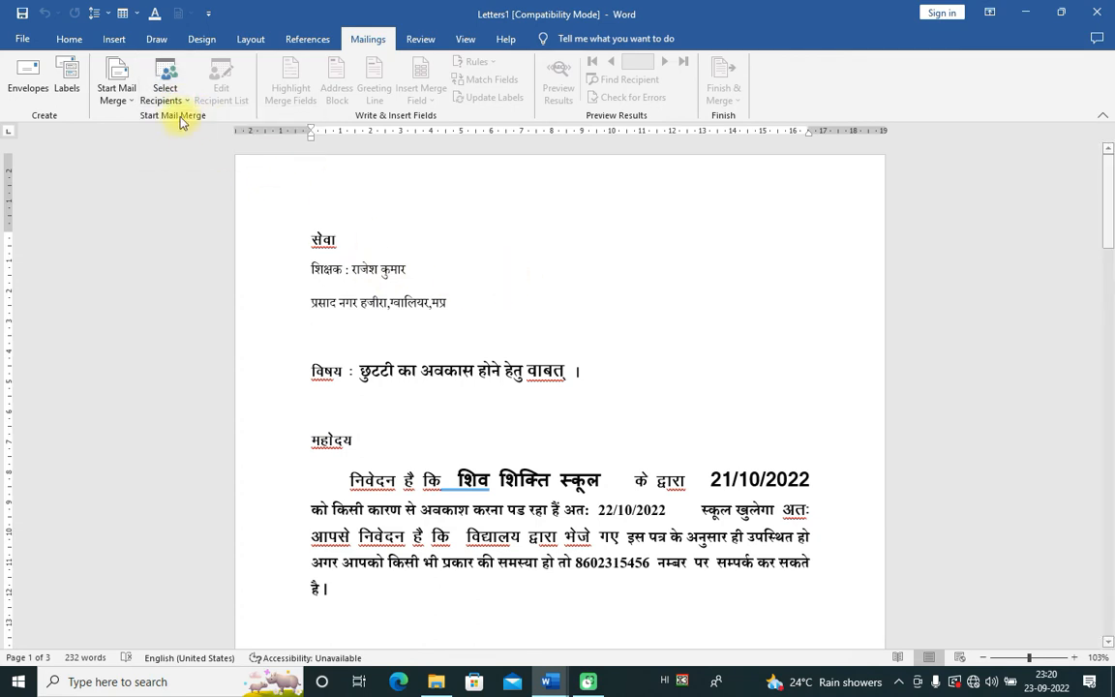
left_click(533, 280)
triple_click(533, 280)
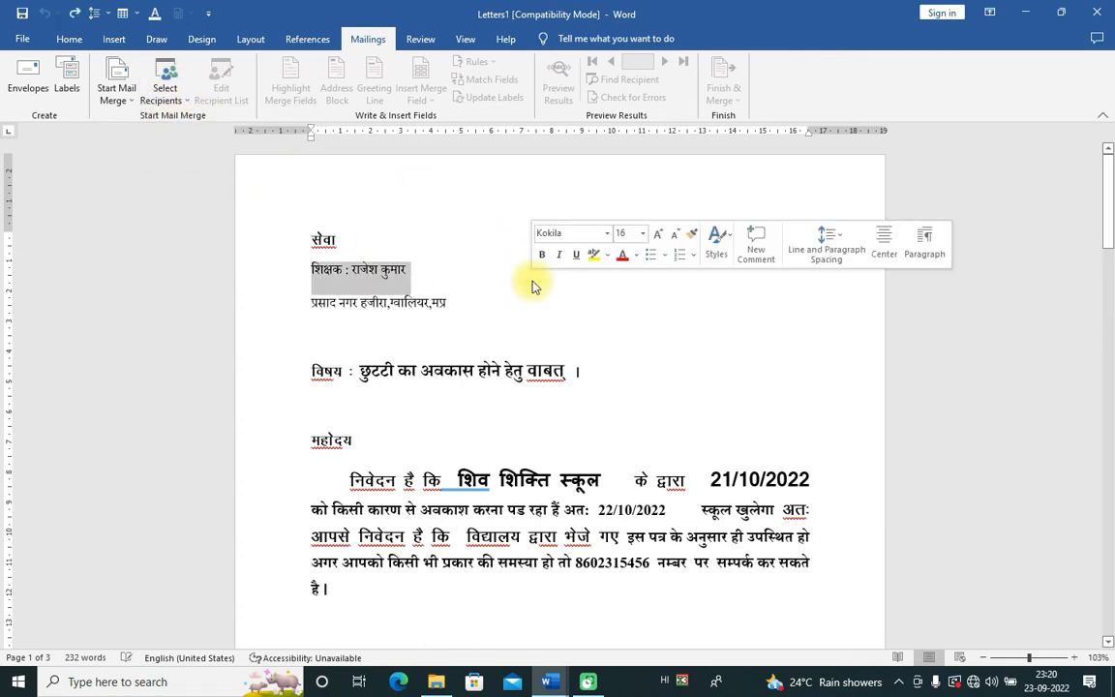
left_click(417, 254)
left_click(352, 245)
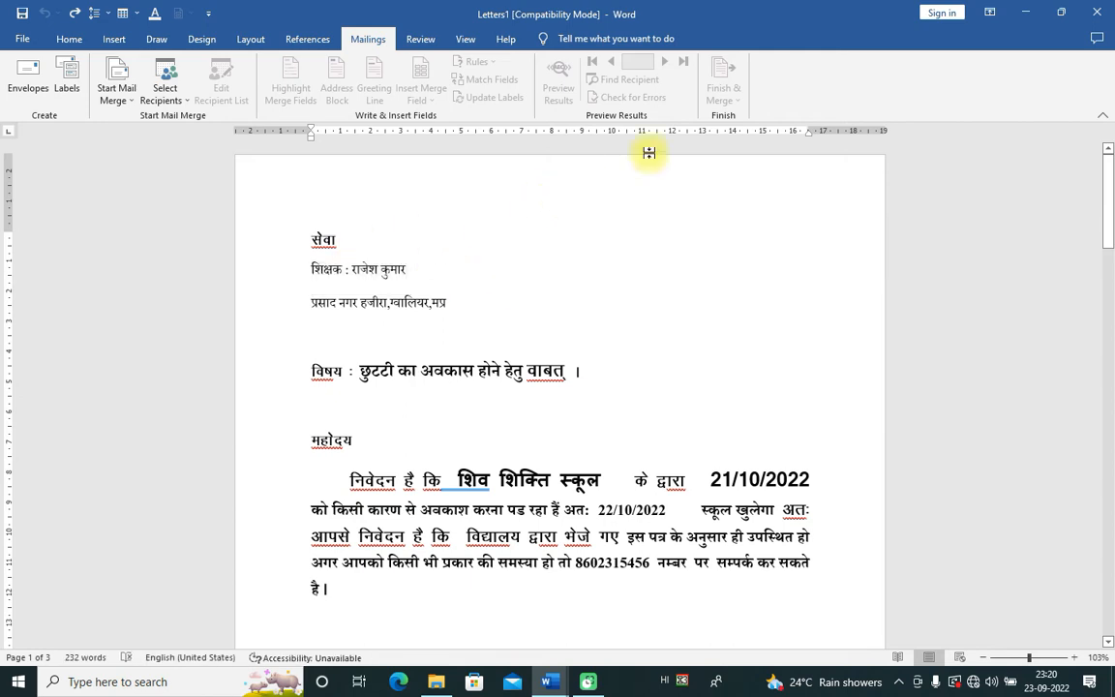
left_click(169, 93)
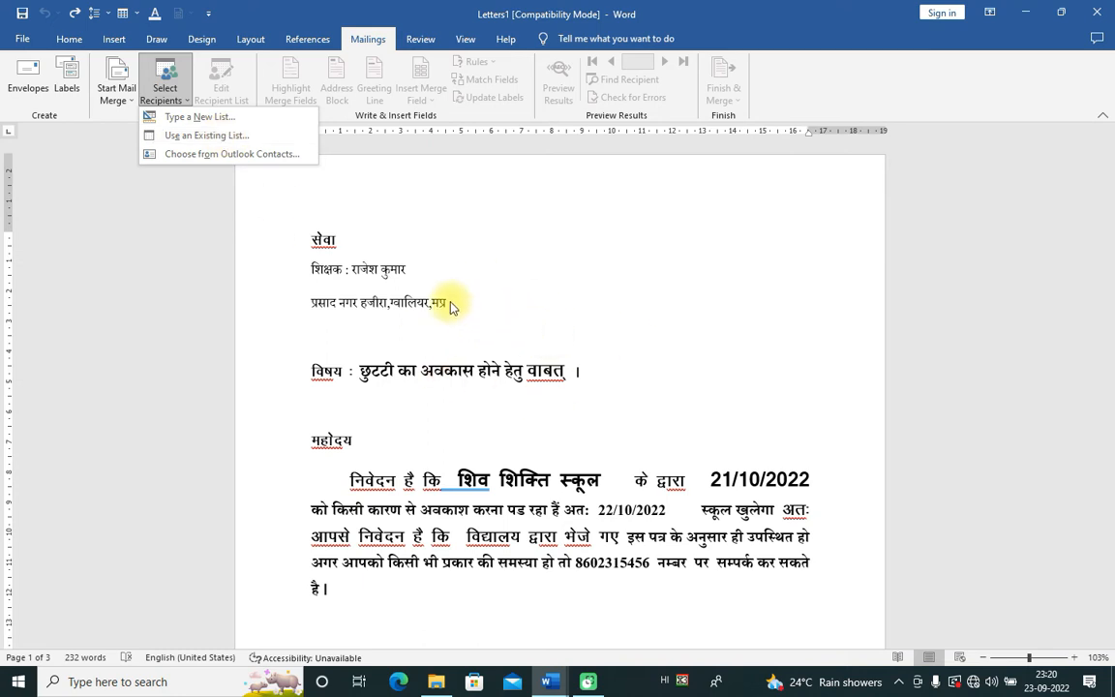
left_click(470, 232)
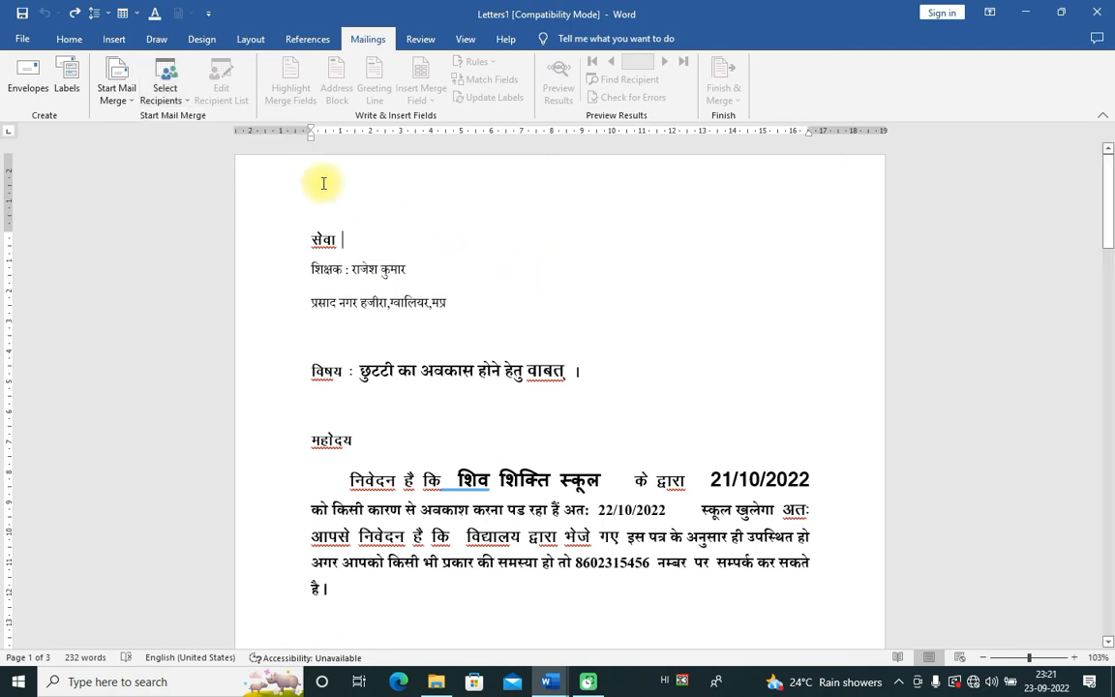
left_click_drag(316, 241, 493, 443)
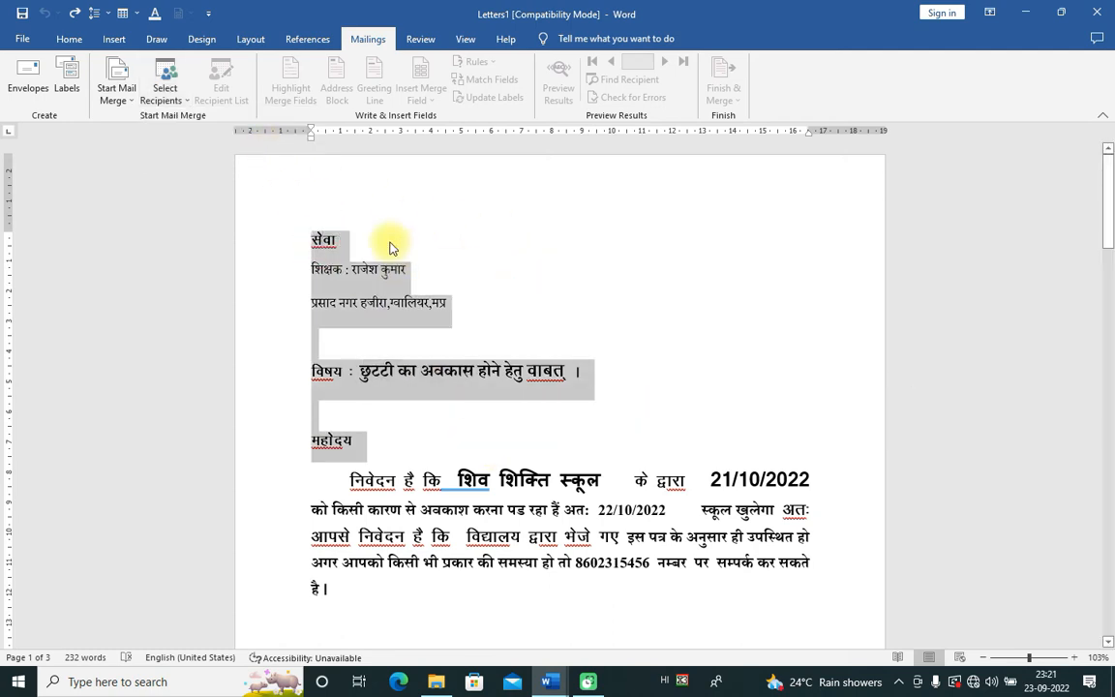
left_click(182, 97)
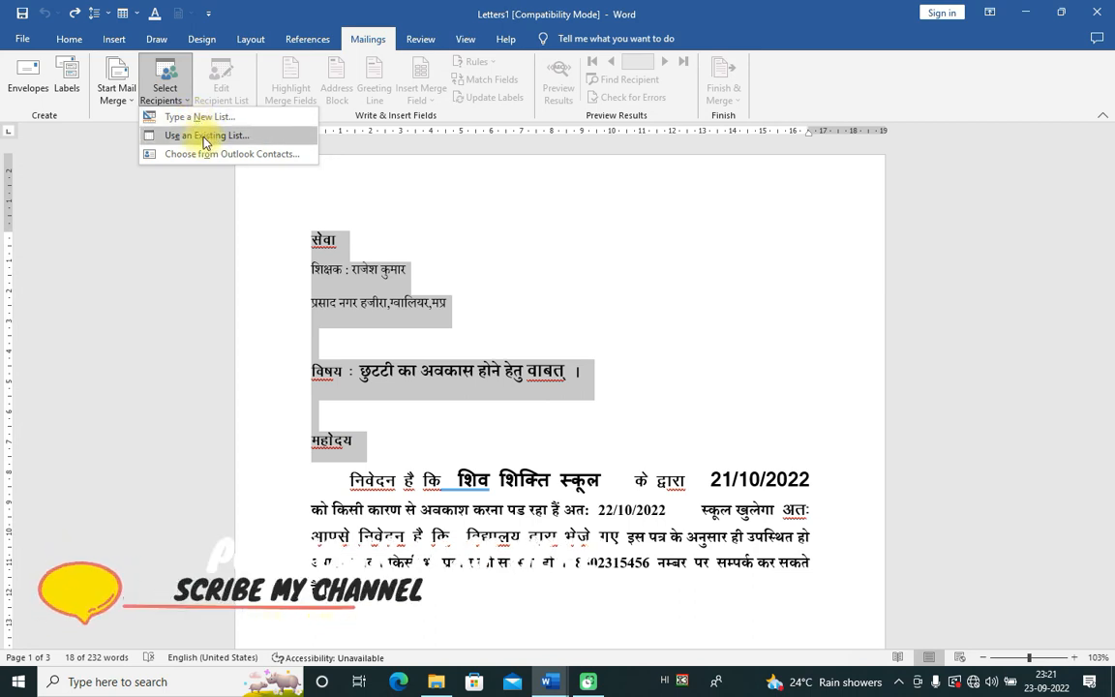
left_click(204, 143)
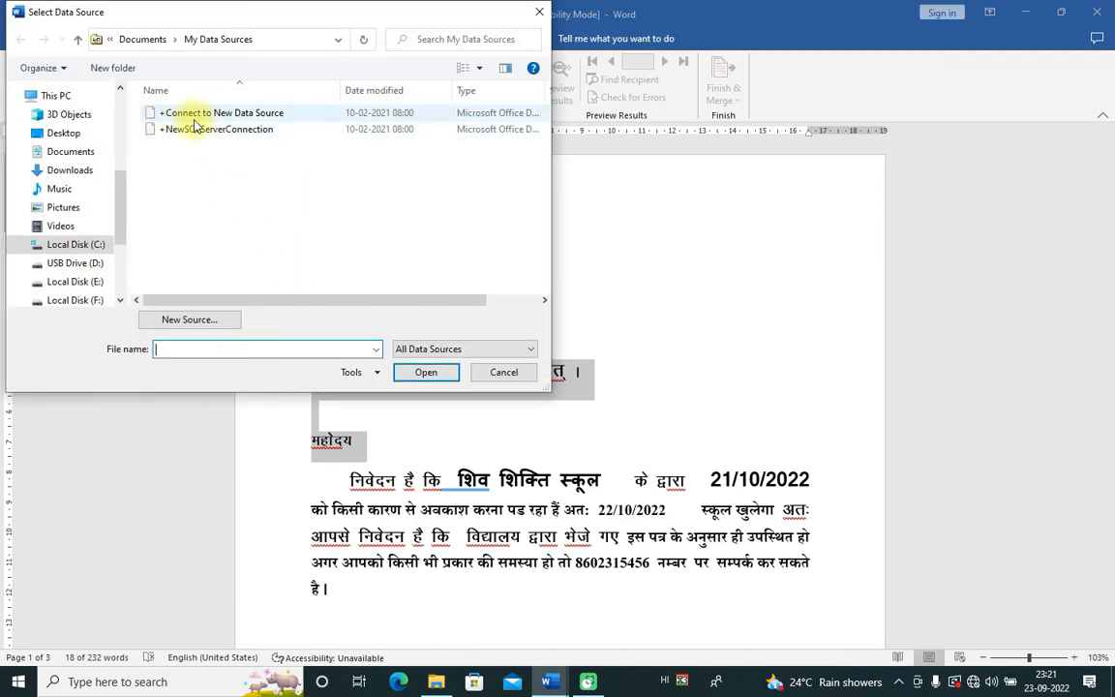
Step: Browse the Select Data Source dialog to F:\YUBTYUB VIDEO\MAILINGS\LATTER
left_click_drag(121, 203, 124, 290)
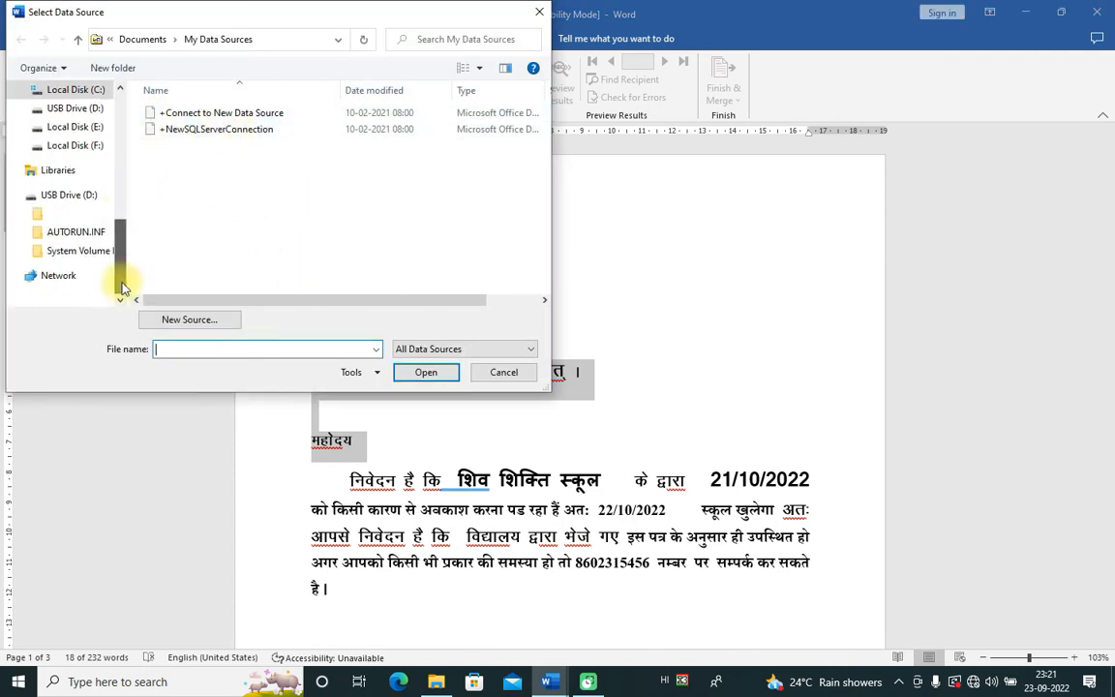
left_click(78, 145)
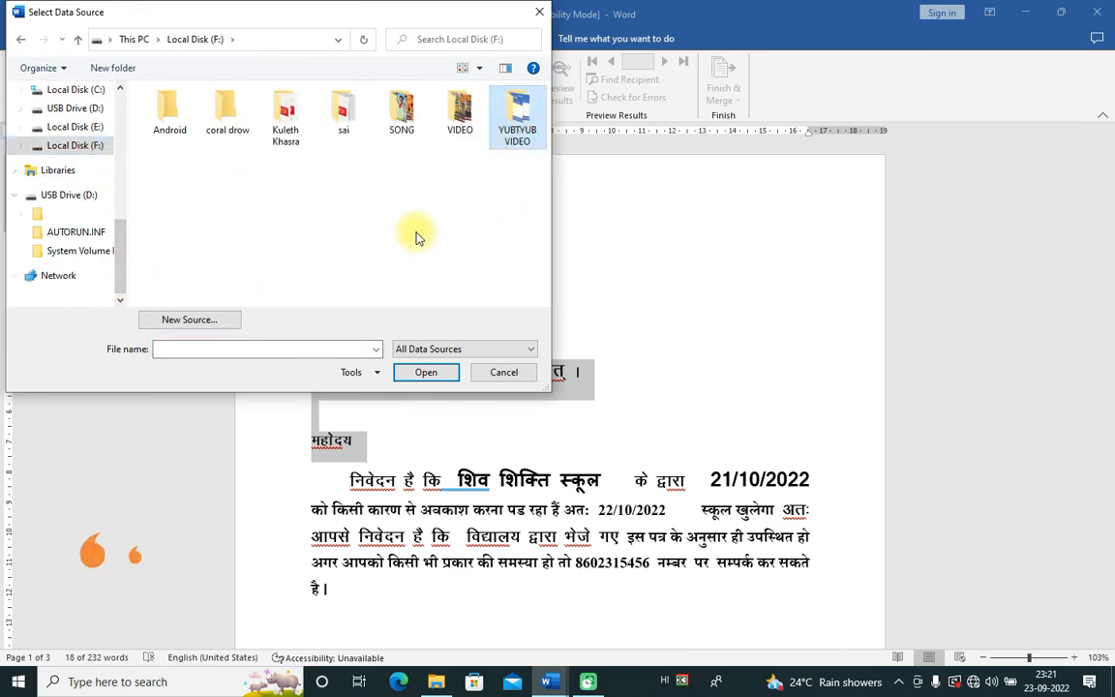
left_click(510, 130)
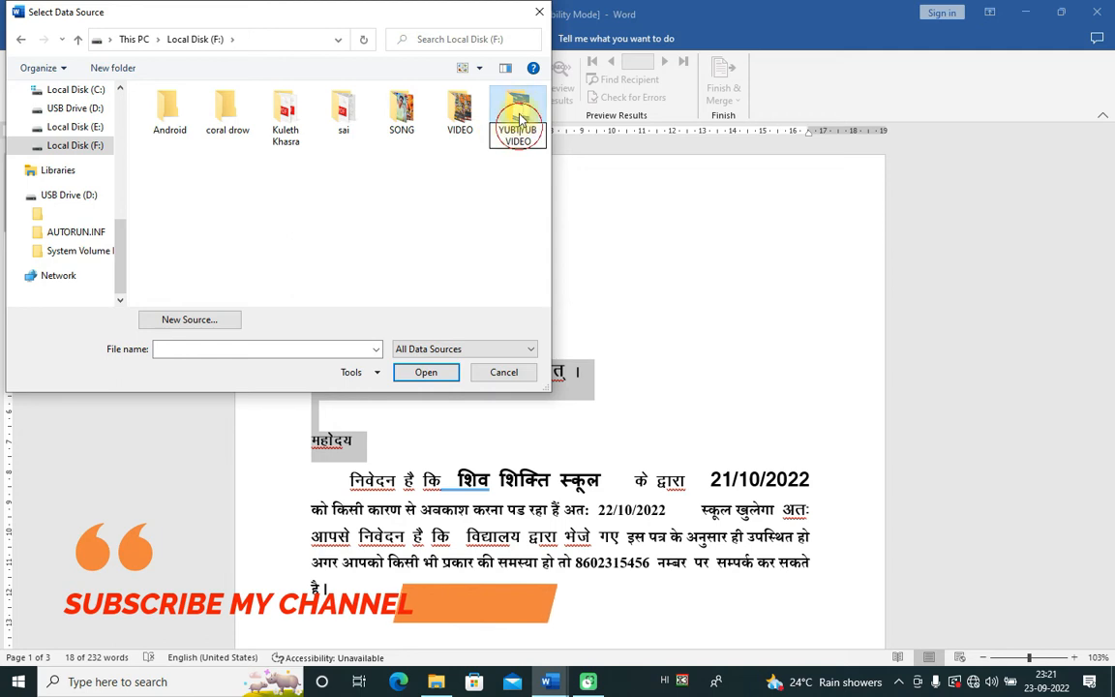
double_click(515, 104)
double_click(516, 147)
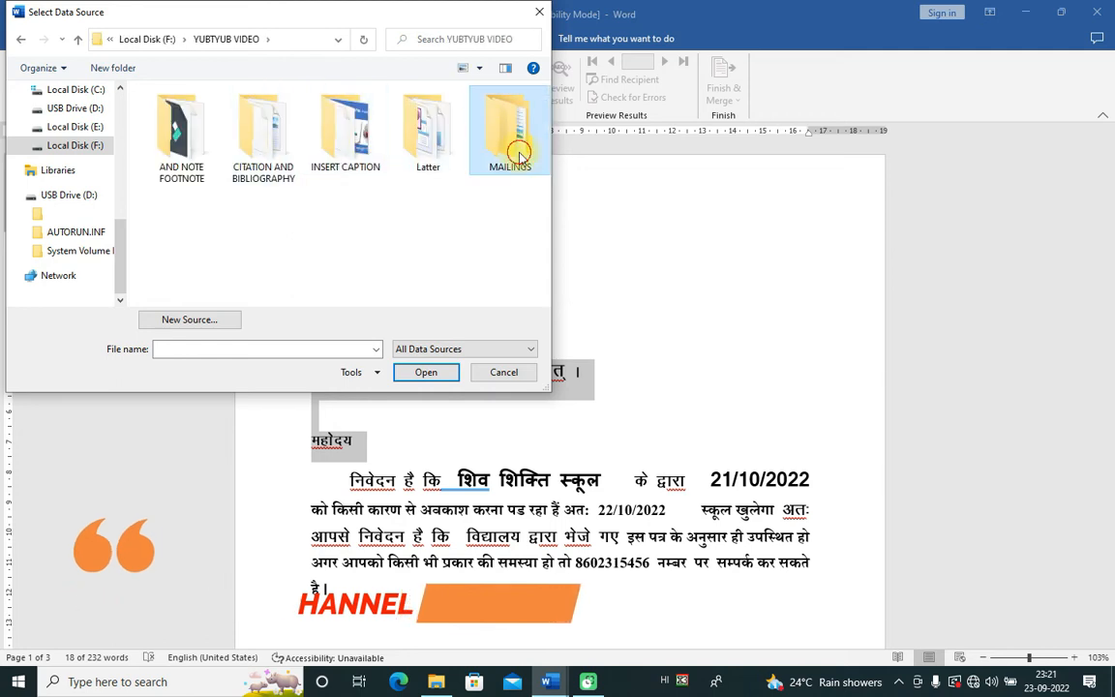
left_click(175, 135)
double_click(175, 136)
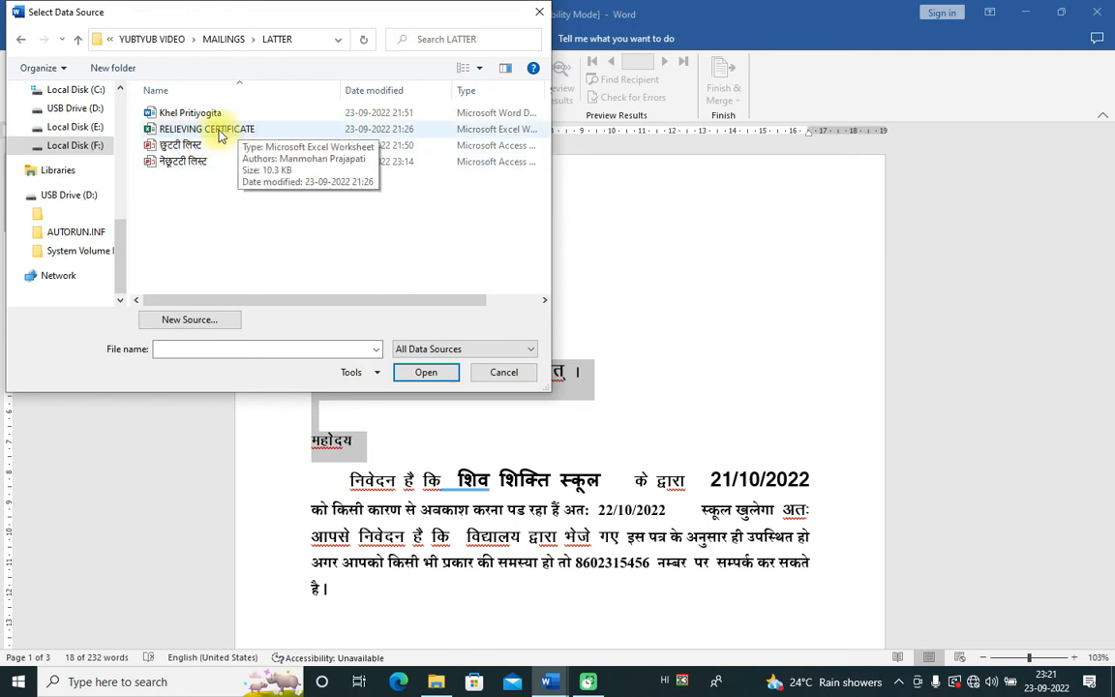
Step: Open the RELIEVING CERTIFICATE workbook and accept Sheet1$ as the recipient table
left_click(221, 136)
left_click(424, 371)
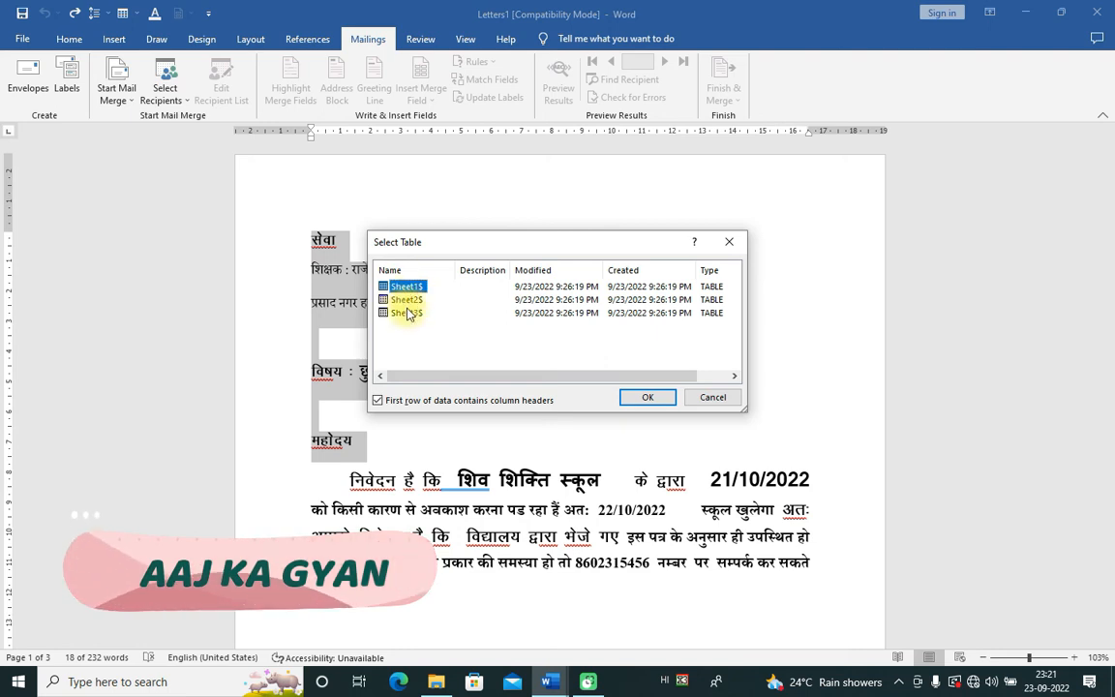
left_click(651, 396)
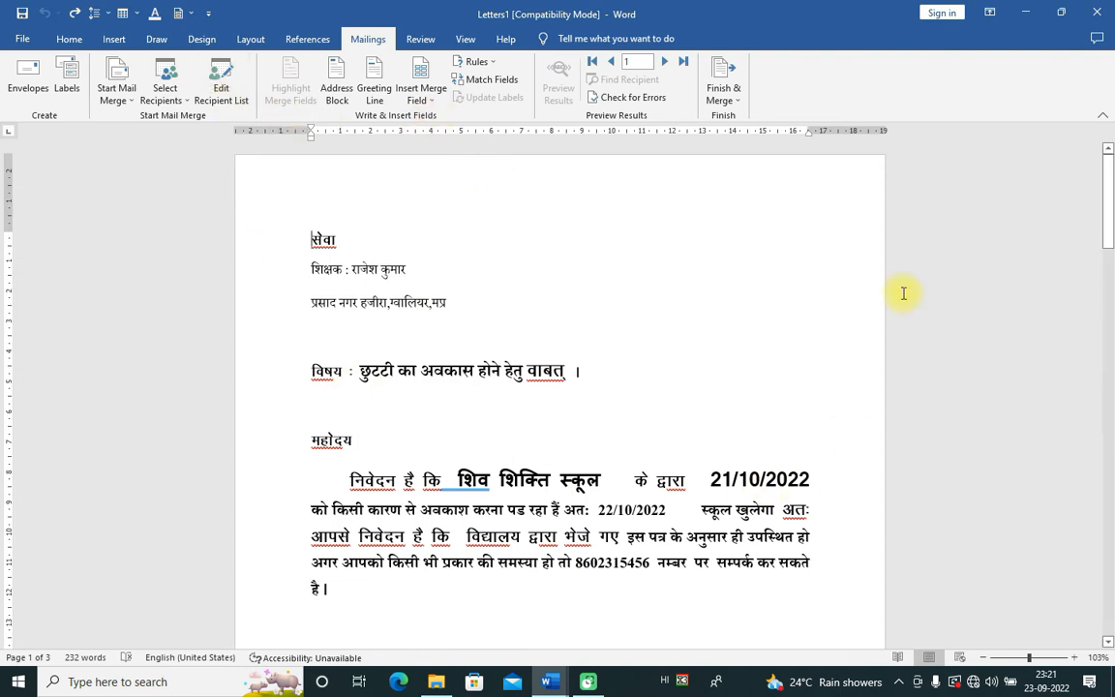
left_click(1027, 14)
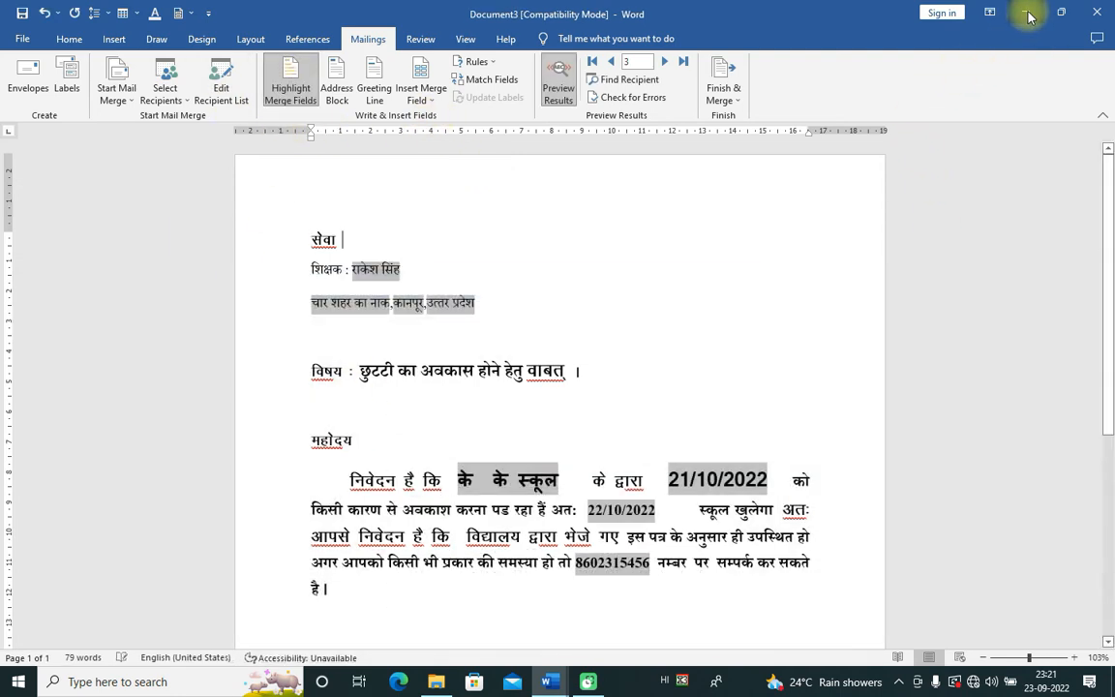
Step: Minimize the Word windows and open RELIEVING CERTIFICATE from the LATTER folder in Excel
left_click(1027, 13)
left_click(1027, 14)
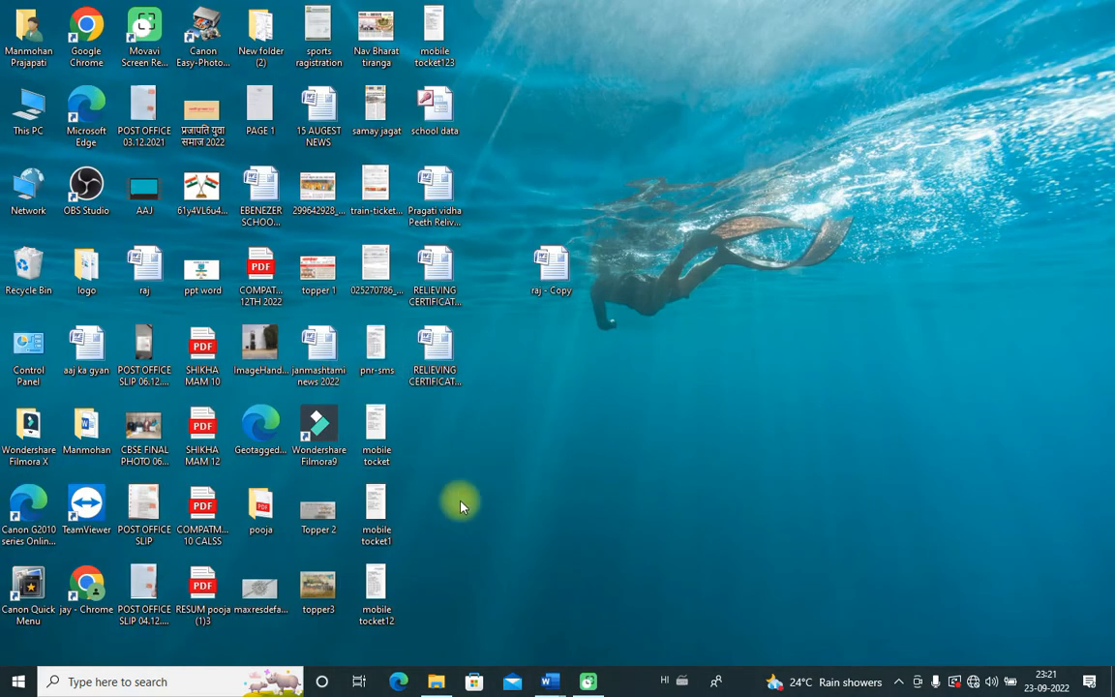
left_click(434, 681)
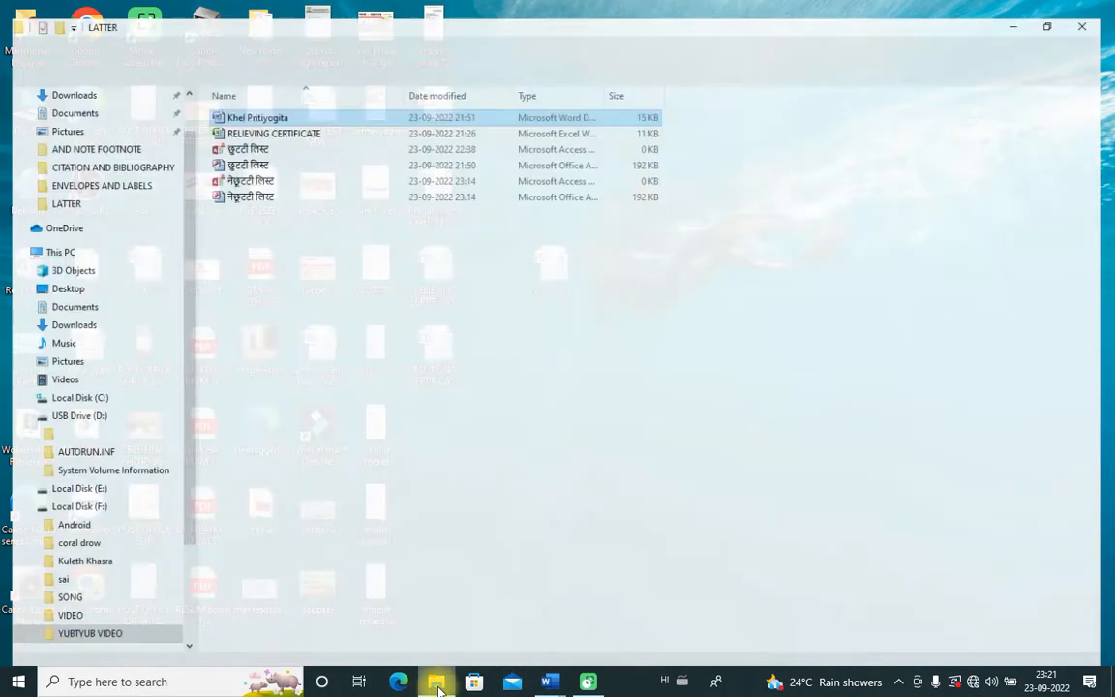
left_click(249, 118)
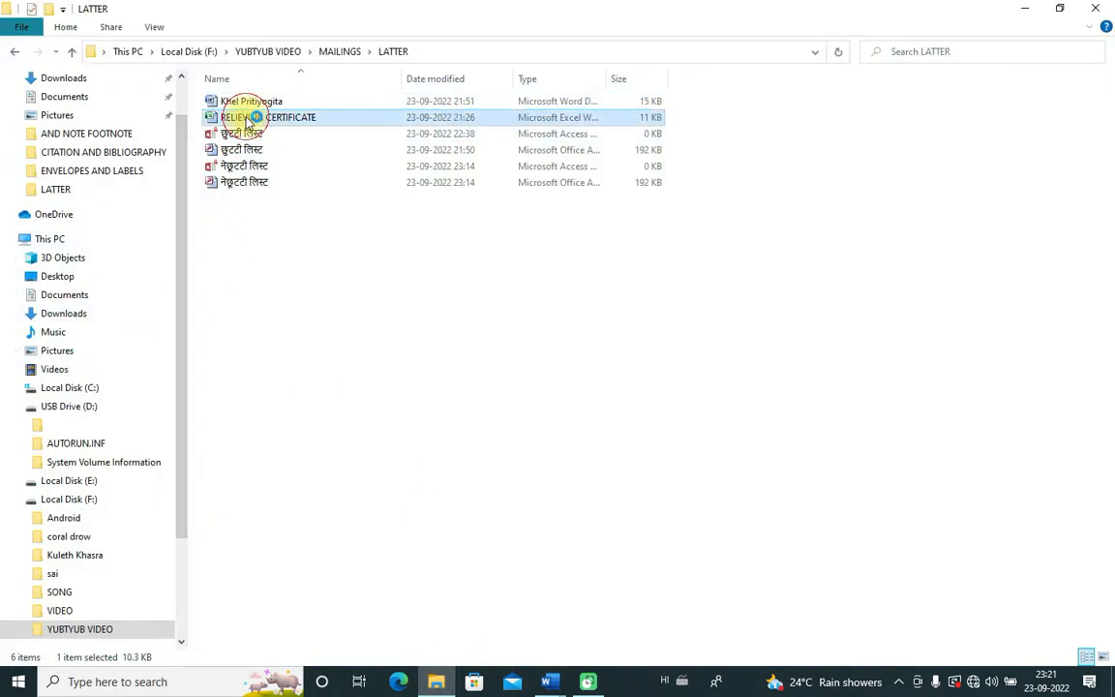
double_click(250, 118)
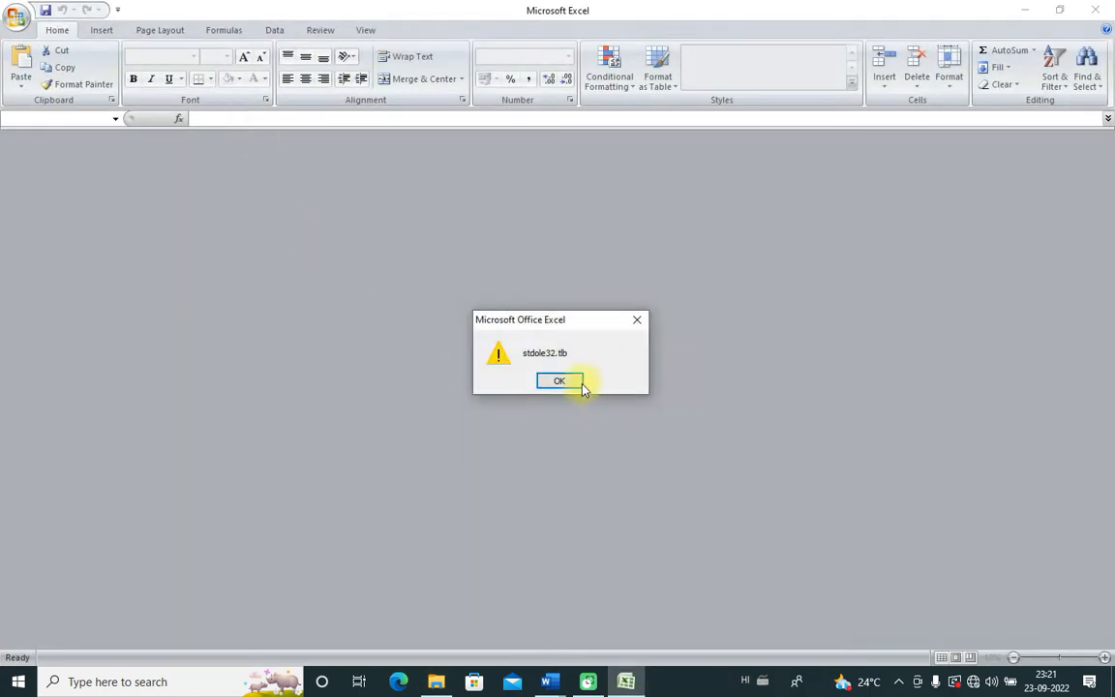
Step: Dismiss the stdole32.tlb warning and bring up the open Word windows
left_click(573, 383)
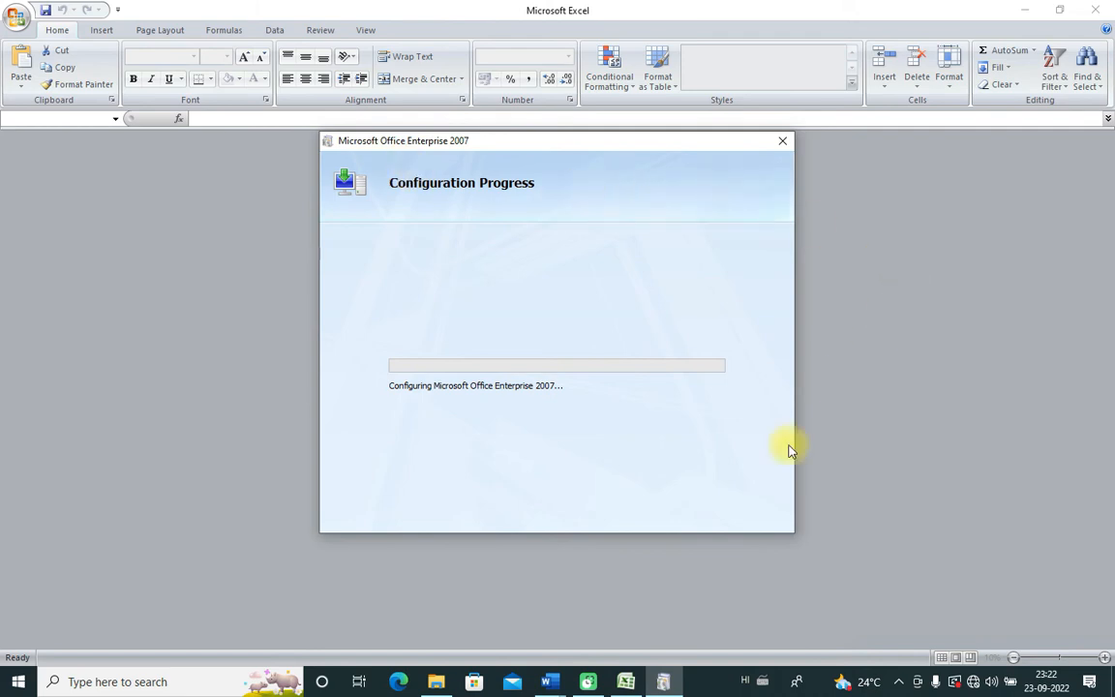
left_click(556, 688)
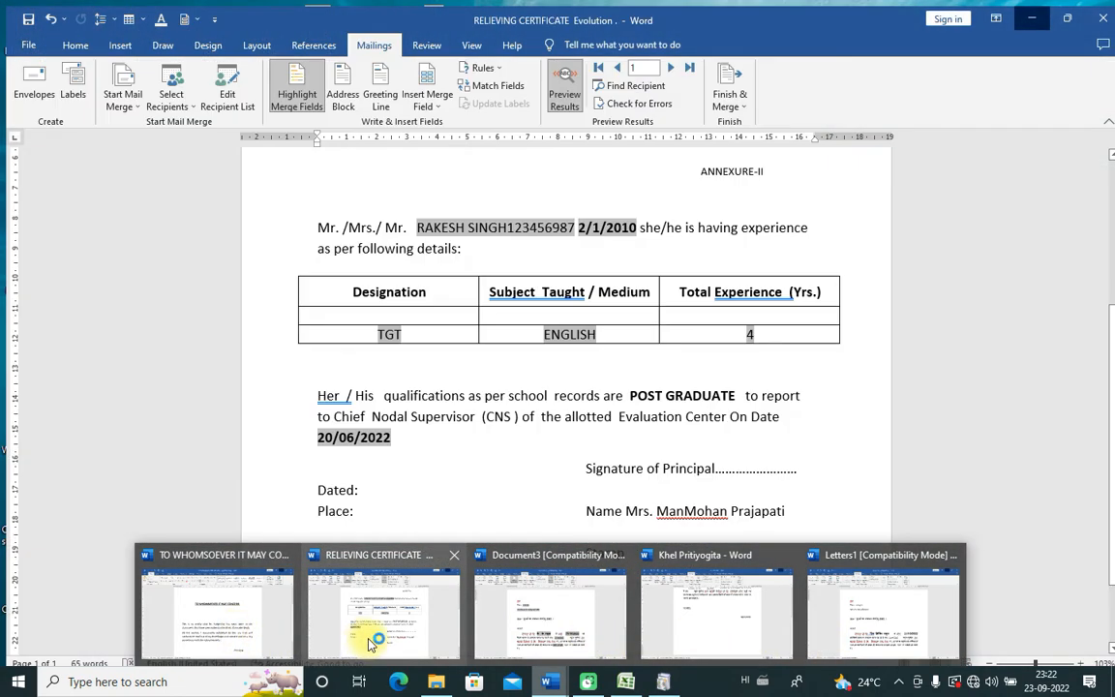
Step: View the RELIEVING CERTIFICATE Evolution preview of record 1, then minimize it
left_click(368, 636)
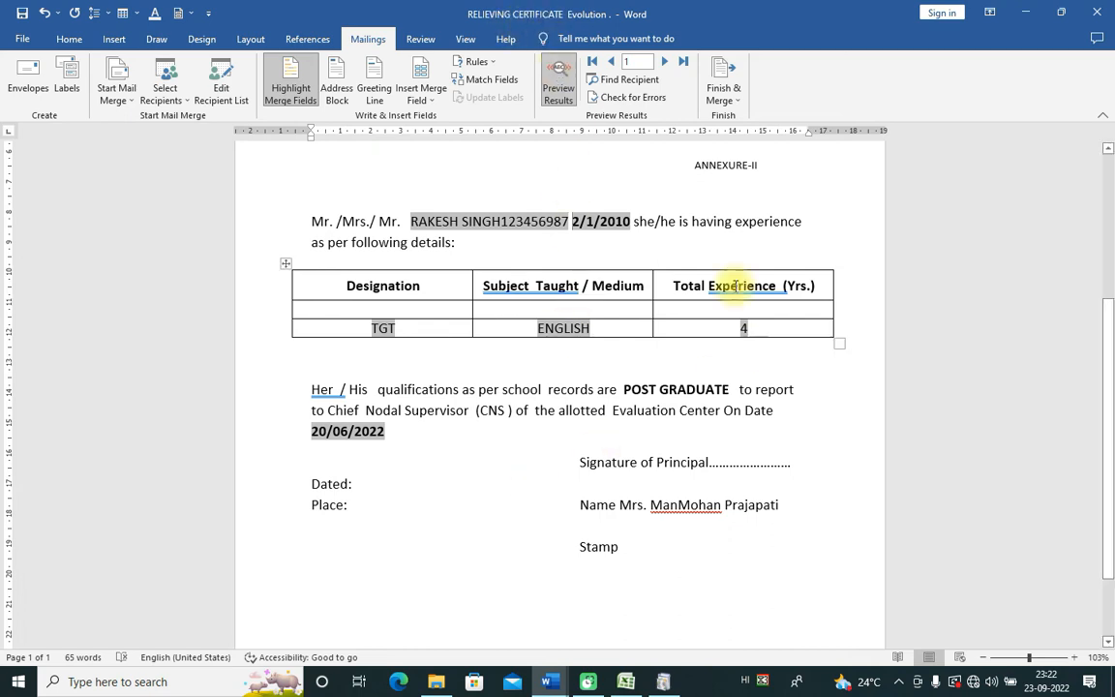
left_click(1029, 16)
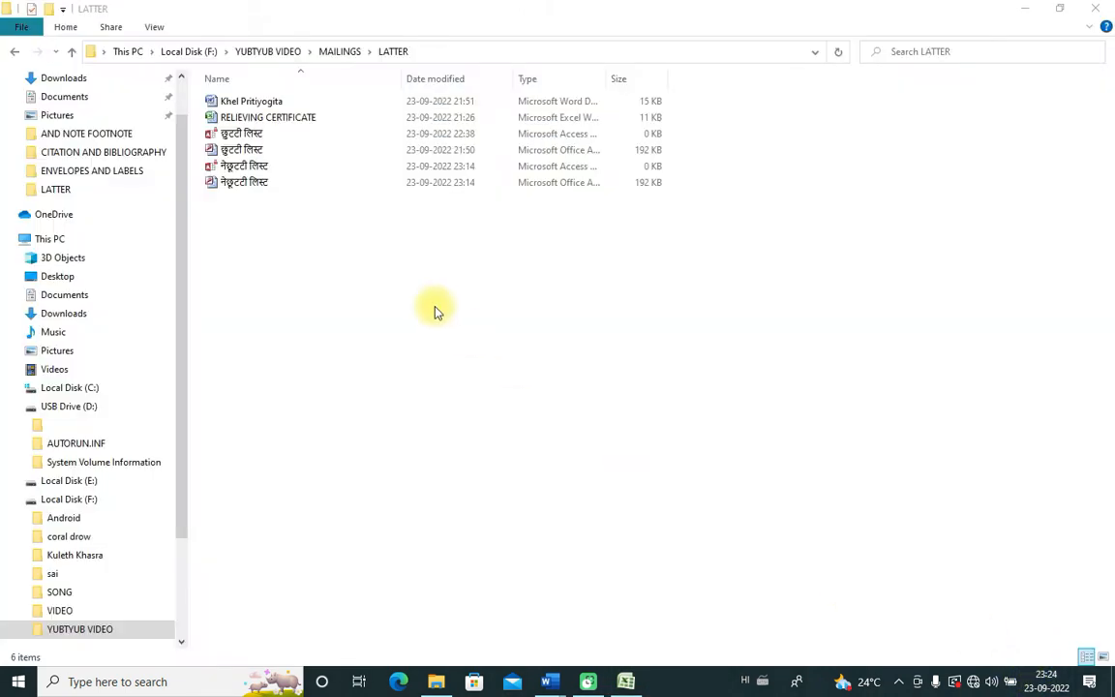
Step: Reopen the workbook and review the headers from TEACHER NAME to Evaluation Center On Date
double_click(290, 126)
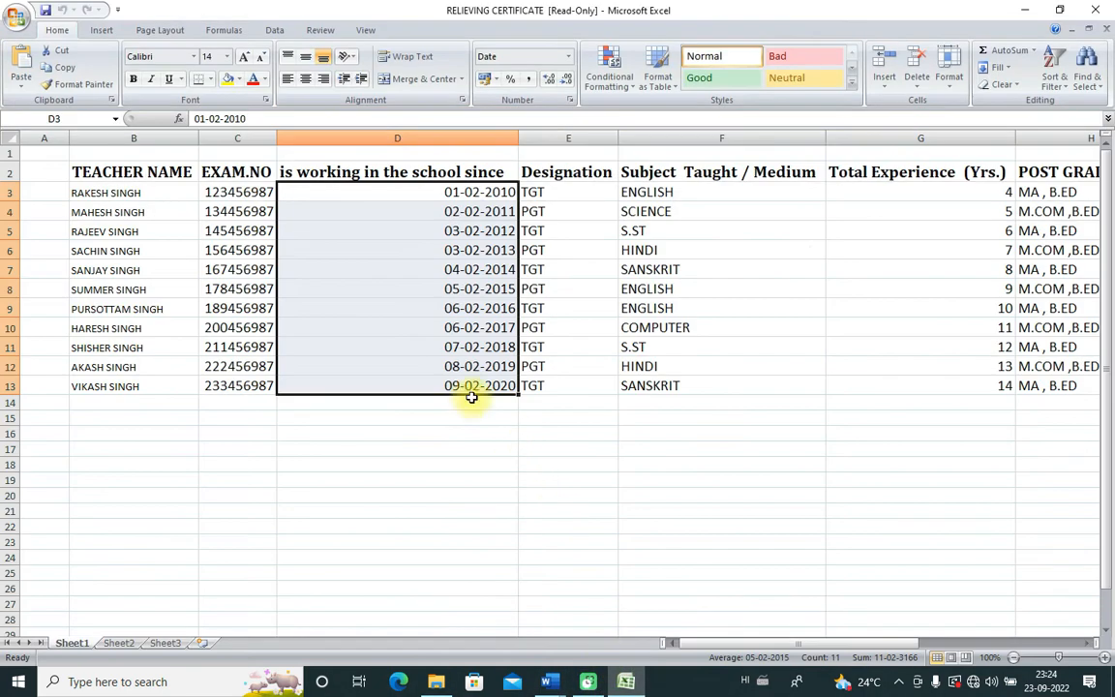
left_click(392, 538)
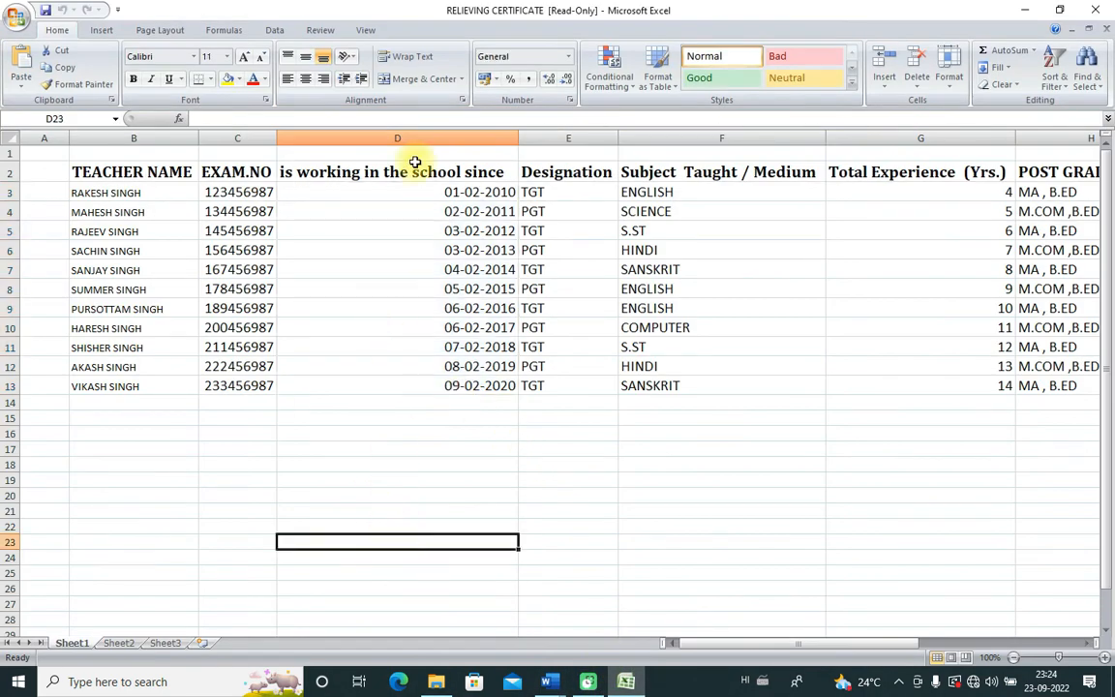
left_click(75, 174)
left_click(220, 171)
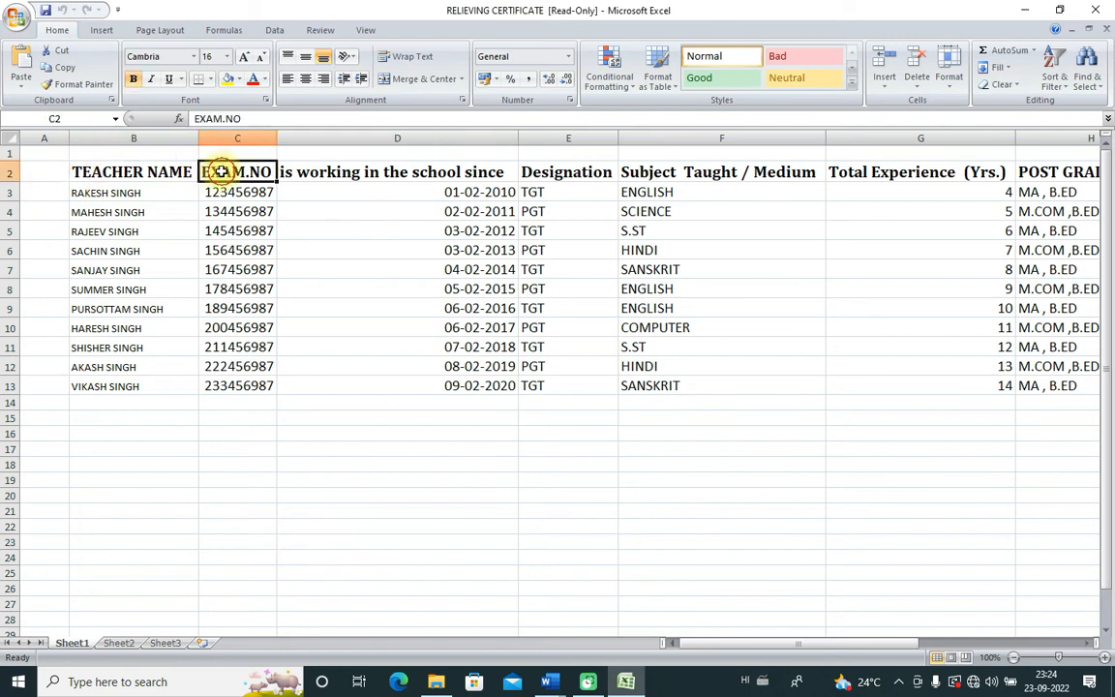
left_click(305, 177)
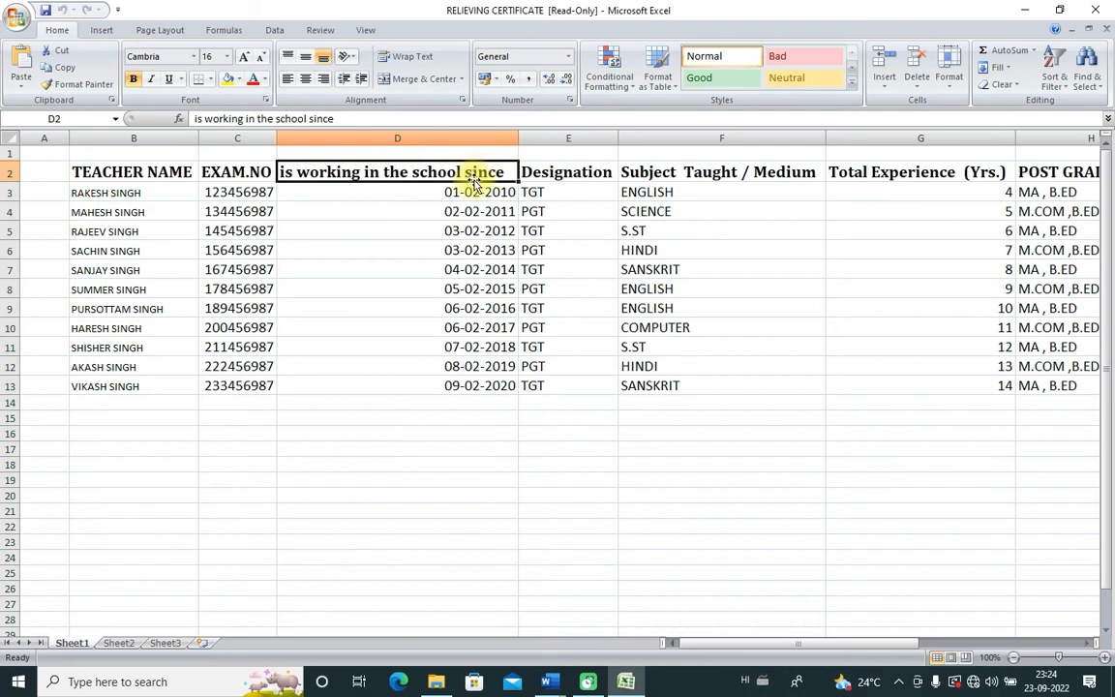
left_click(561, 177)
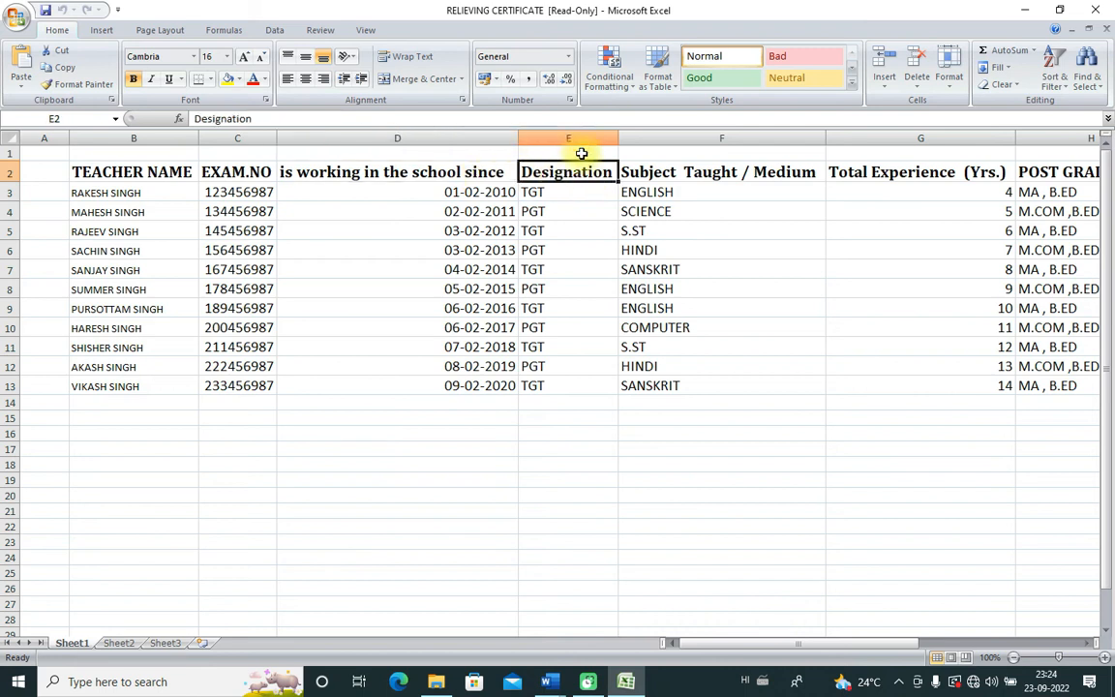
left_click(645, 175)
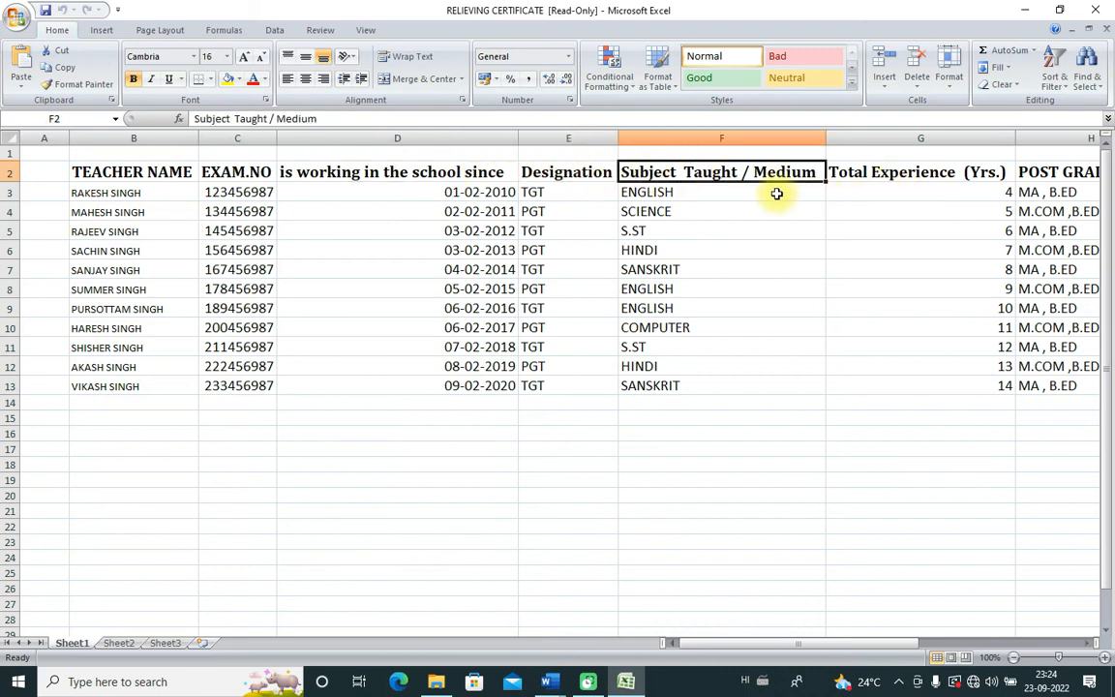
left_click(875, 174)
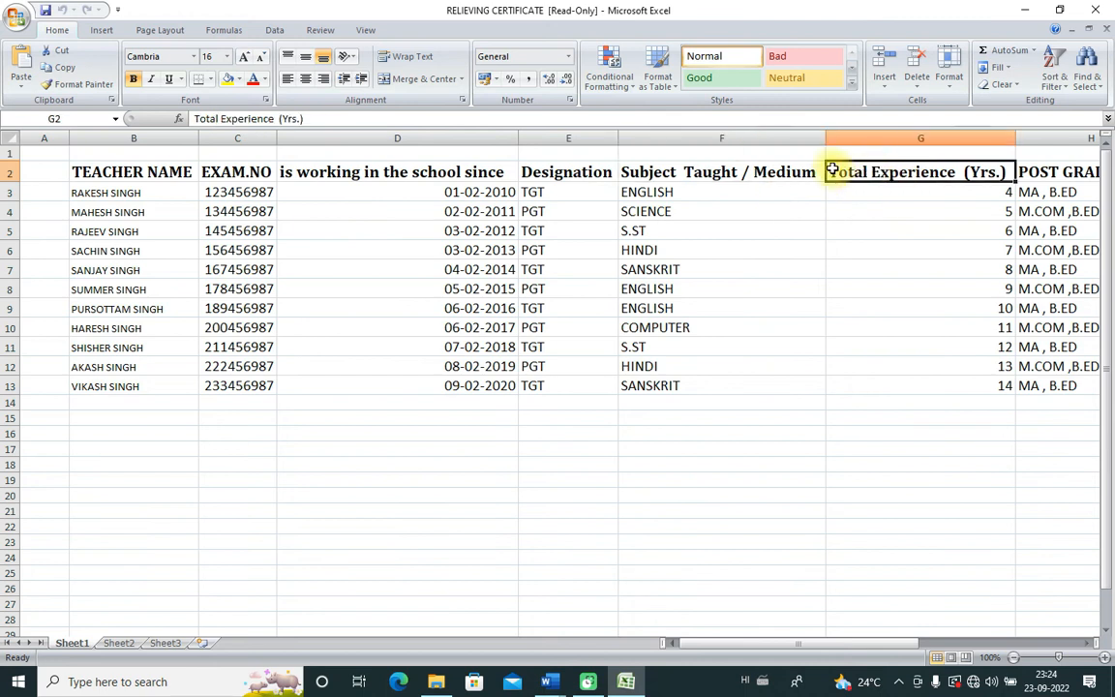
left_click_drag(742, 642, 702, 650)
left_click(911, 174)
left_click(971, 175)
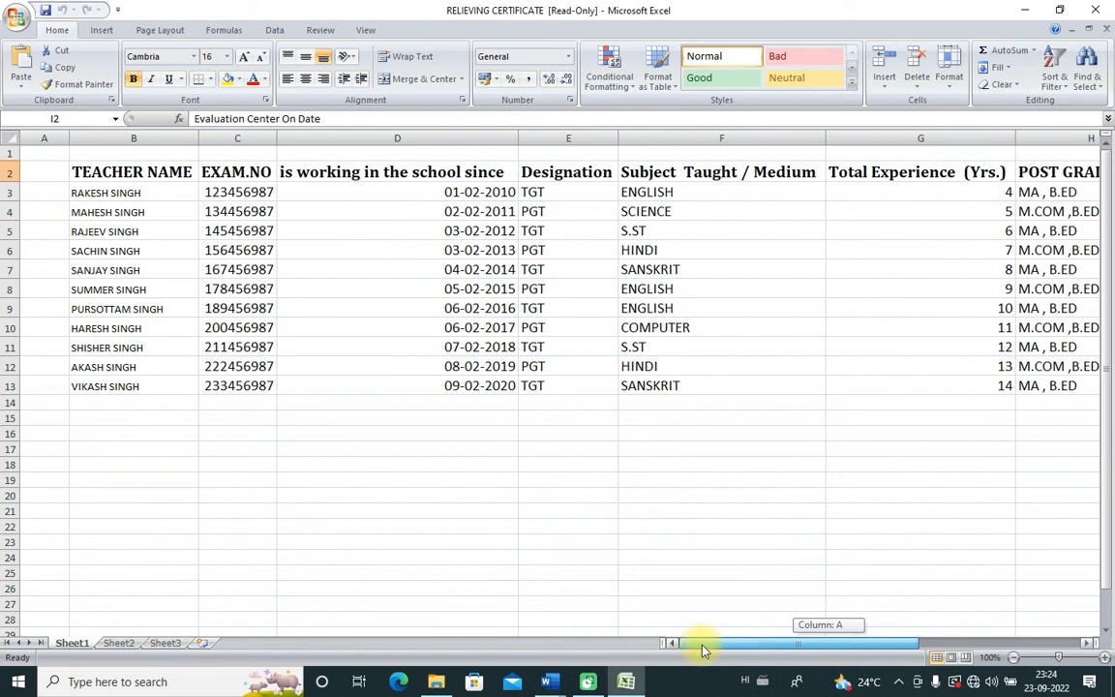
Step: Review the joining dates, subject ENGLISH, first name and exam number, and select D3:D13
left_click(479, 193)
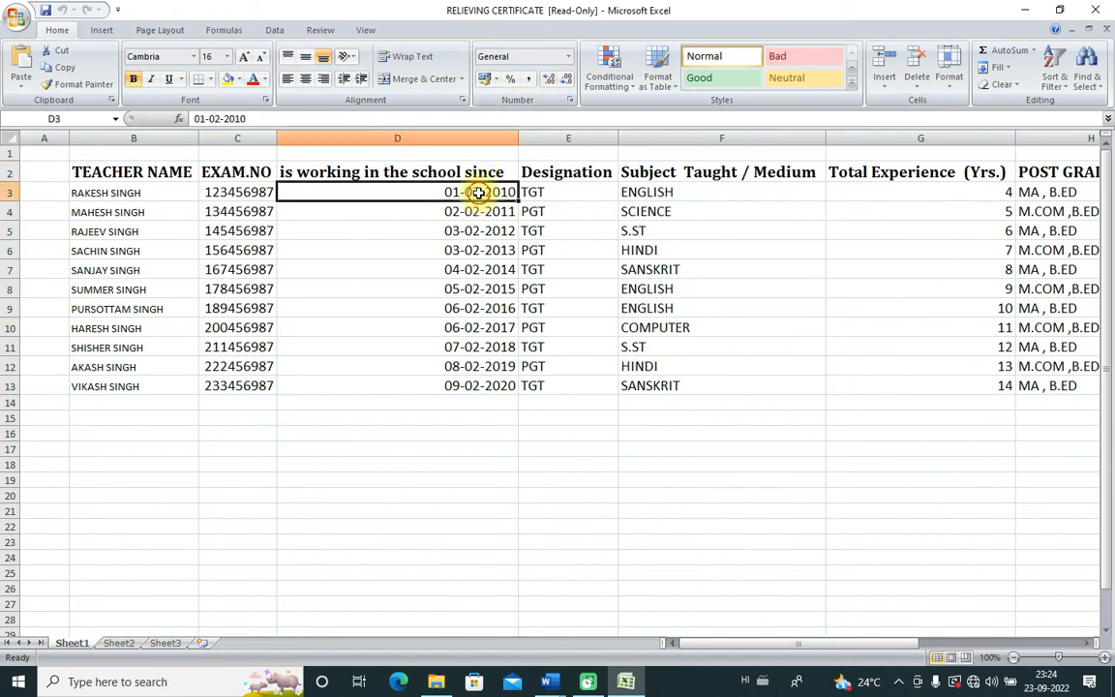
left_click(477, 213)
left_click(474, 232)
left_click(481, 254)
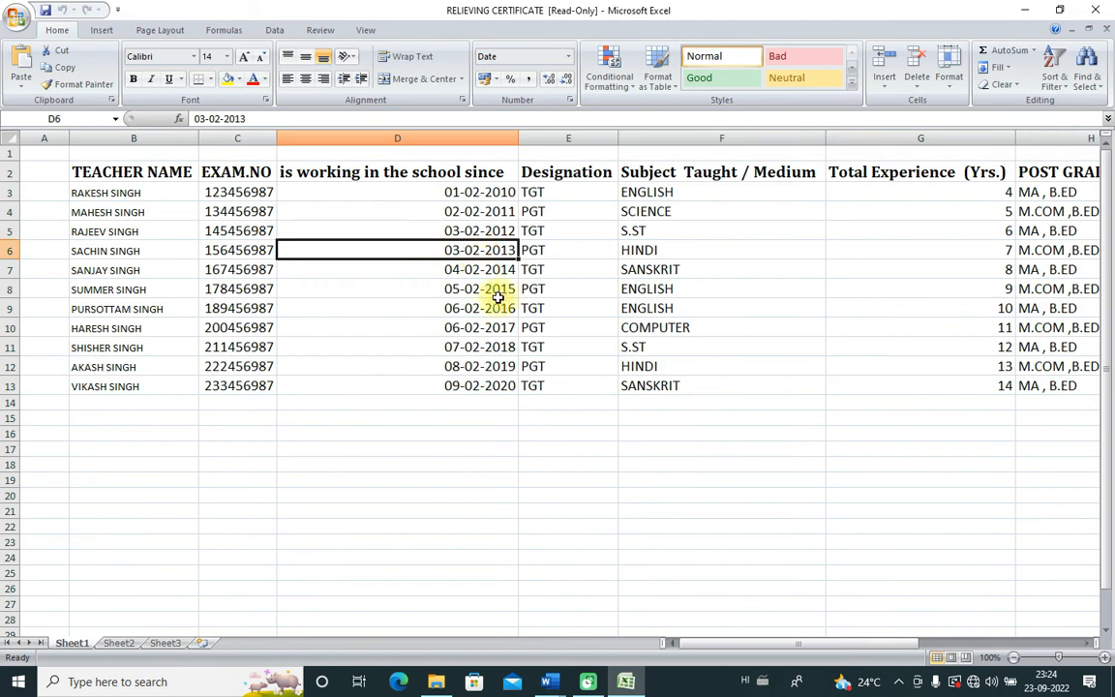
left_click(666, 175)
left_click(655, 196)
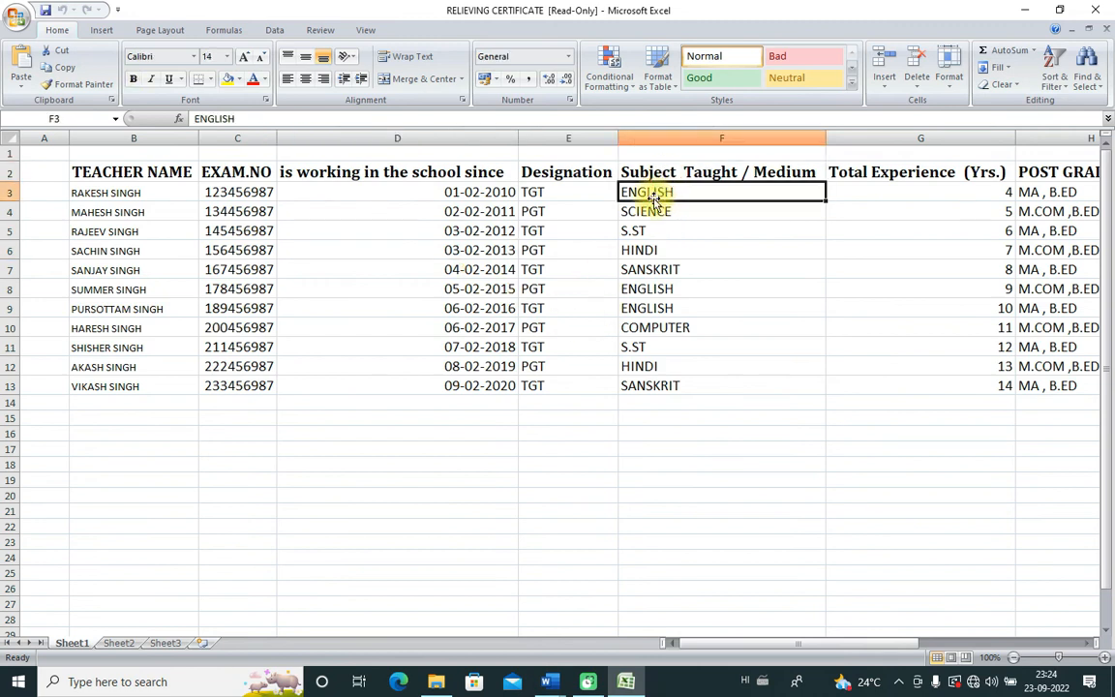
left_click(94, 191)
left_click(232, 194)
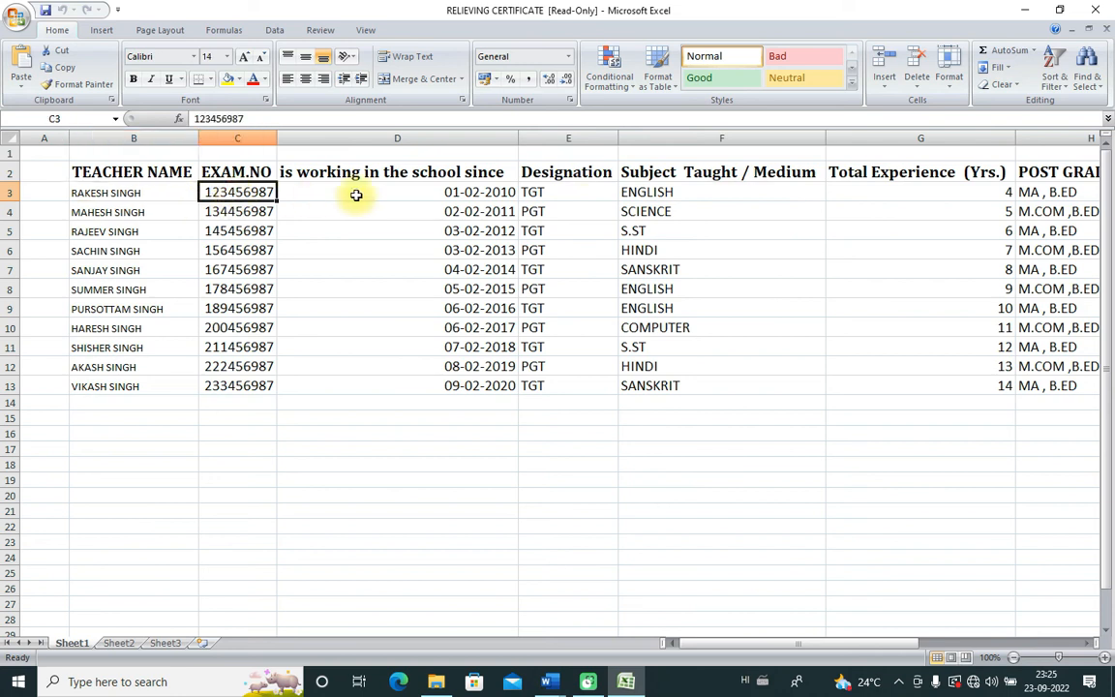
left_click(461, 196)
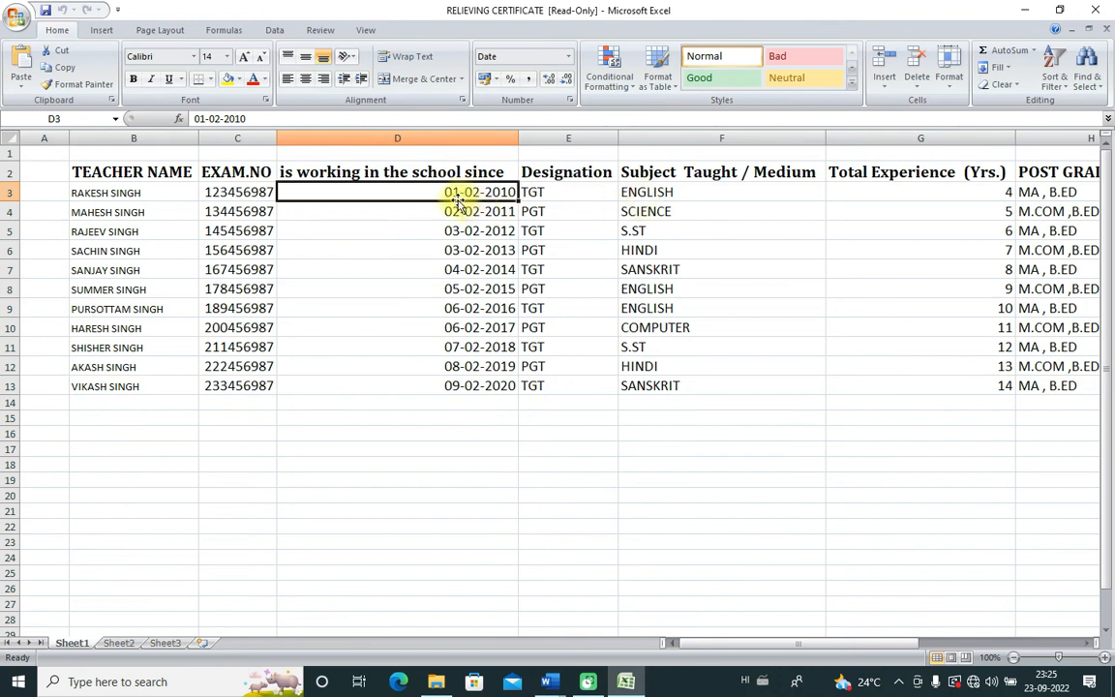
left_click_drag(477, 191, 487, 385)
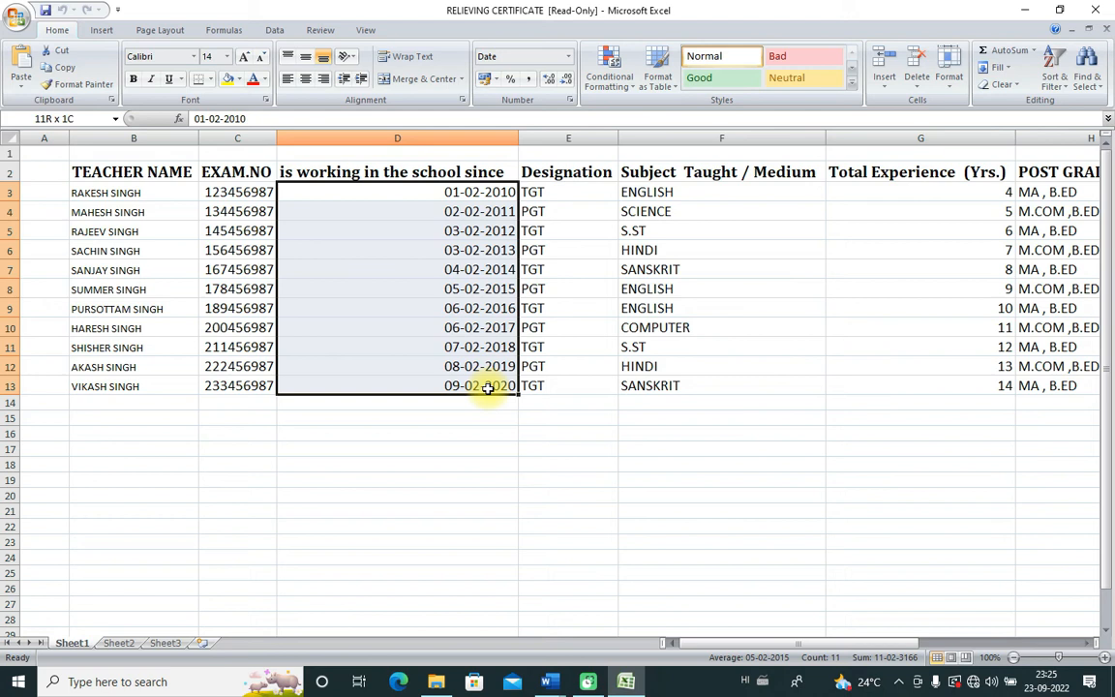
Step: Check the first teacher's joining date, designation, subject, experience, qualification and evaluation date
left_click(494, 192)
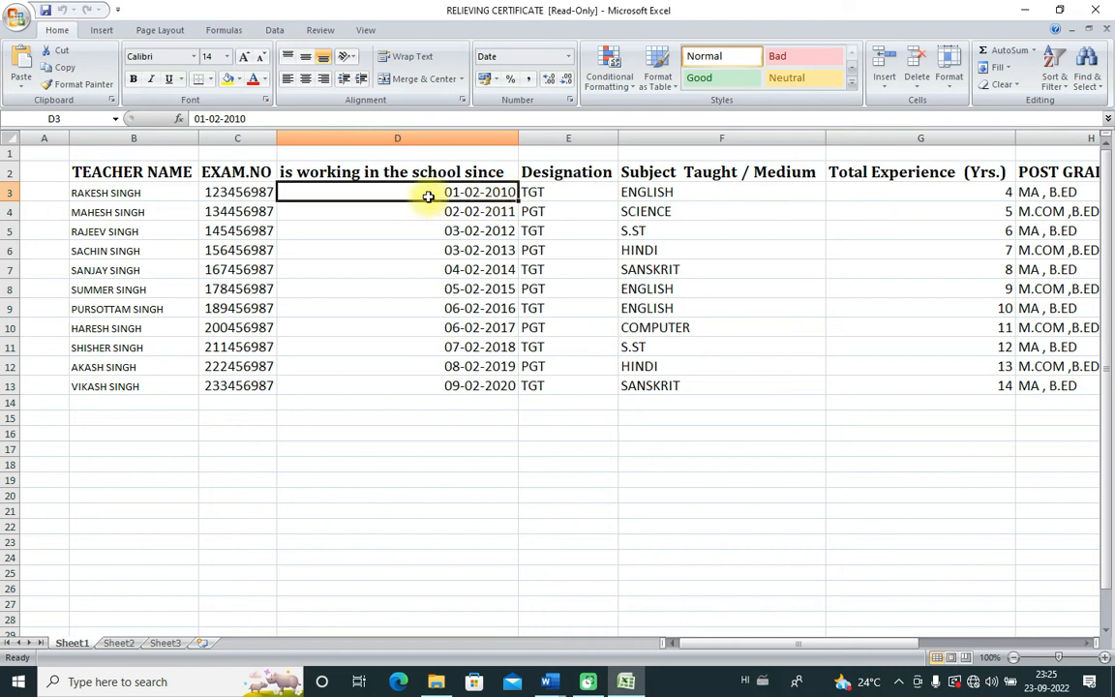
left_click(495, 211)
left_click(496, 231)
left_click(493, 251)
left_click(492, 345)
left_click(535, 192)
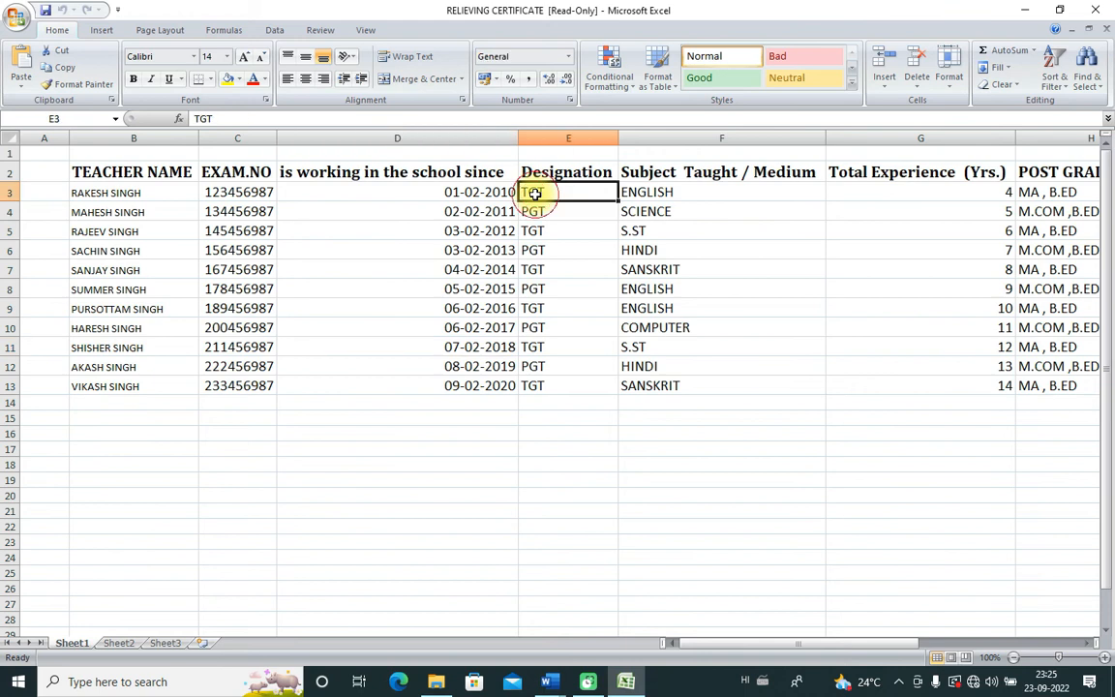
left_click(657, 194)
left_click(871, 193)
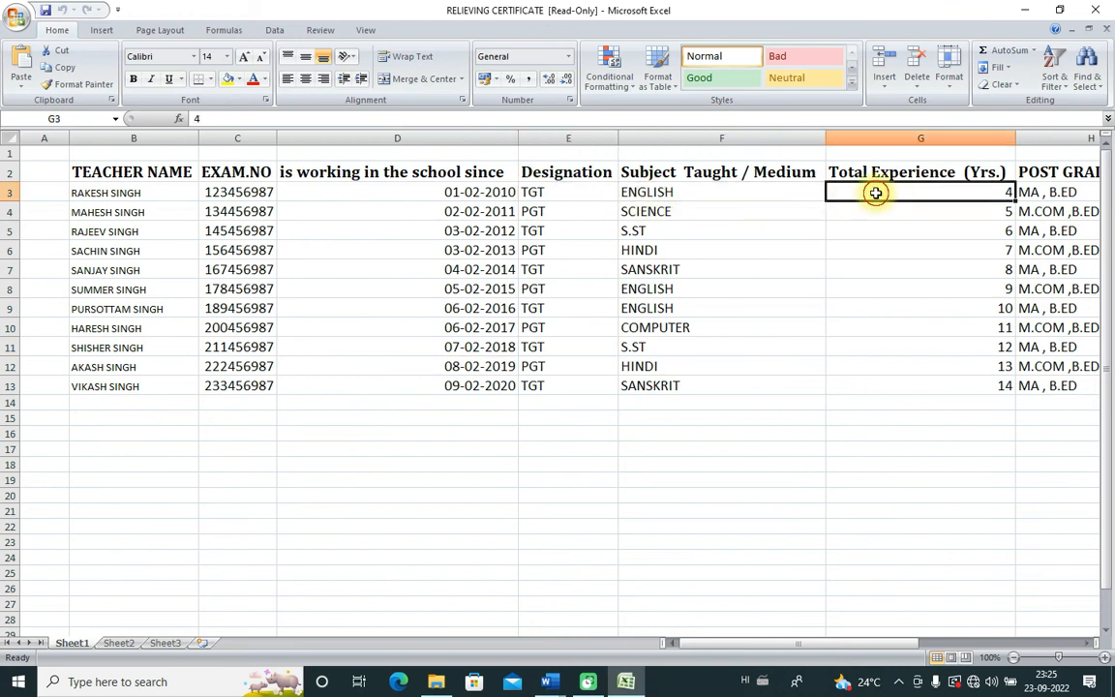
left_click(1043, 190)
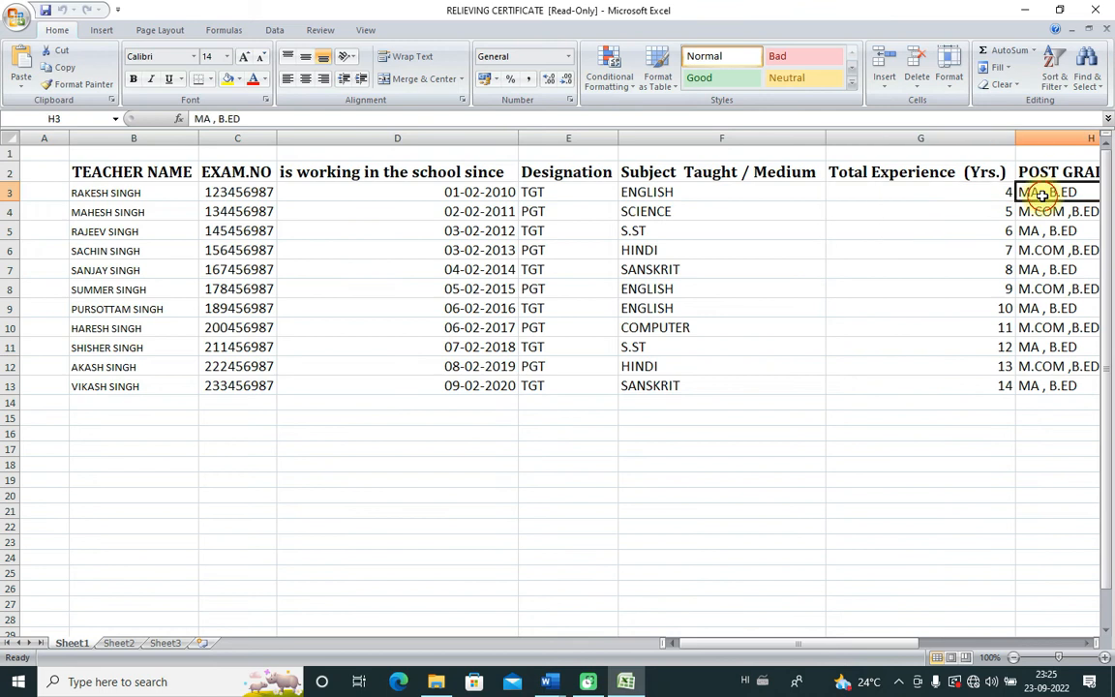
left_click_drag(779, 642, 932, 645)
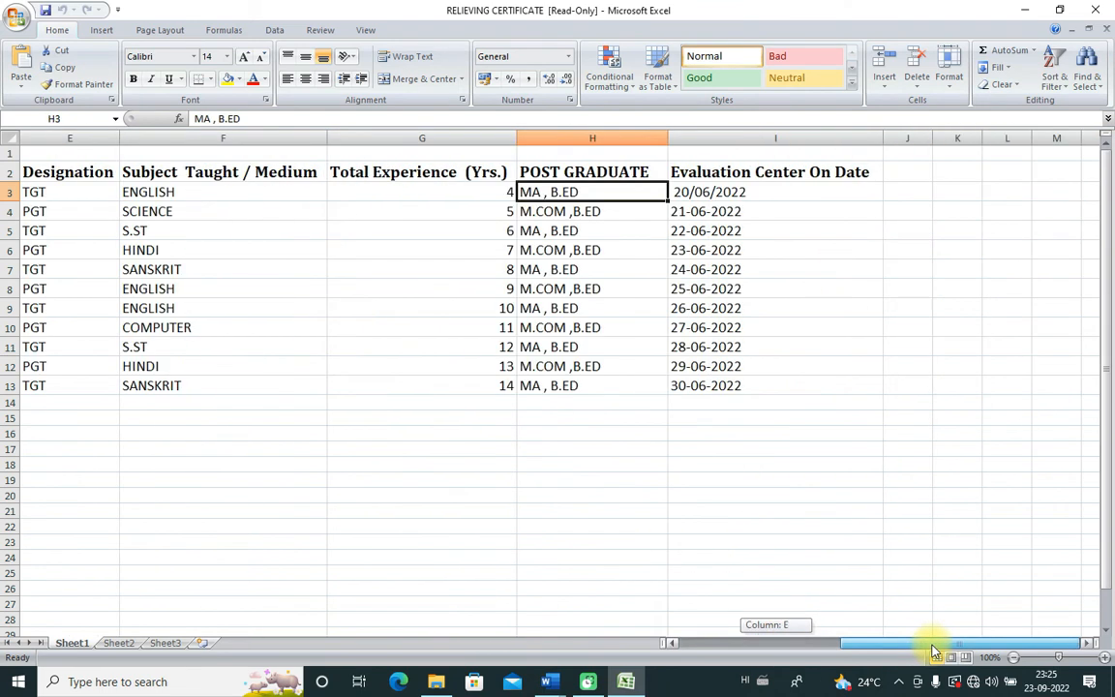
left_click(728, 194)
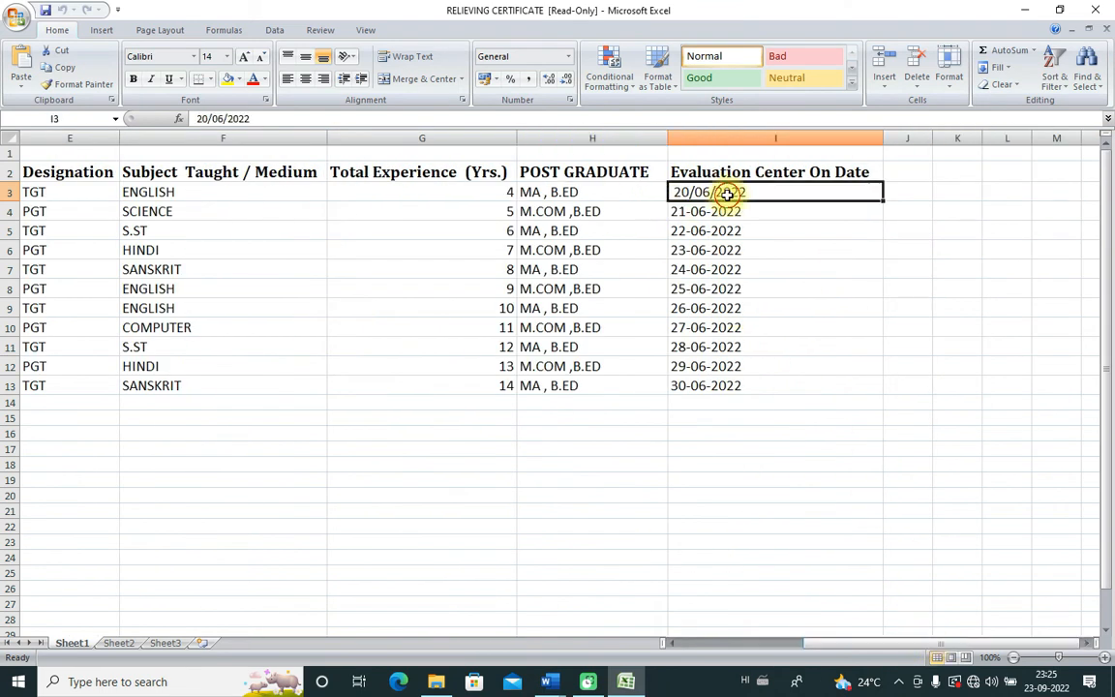
Step: Check the second teacher's details and select all eleven teacher names in B3:B13
left_click(685, 218)
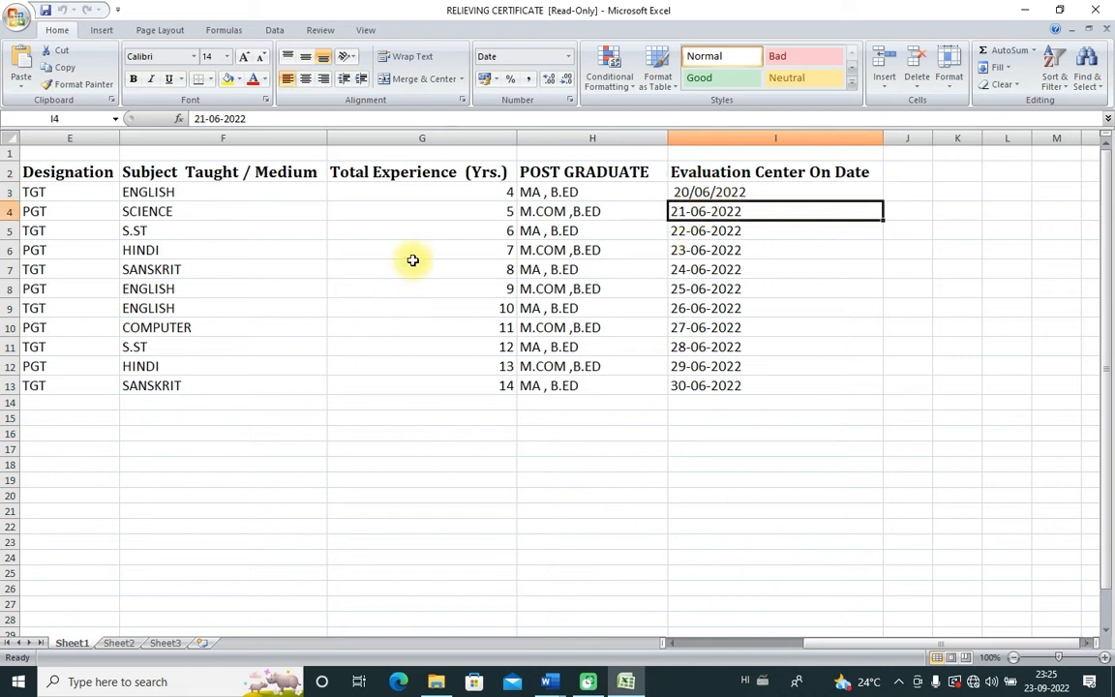
left_click(528, 214)
left_click(155, 210)
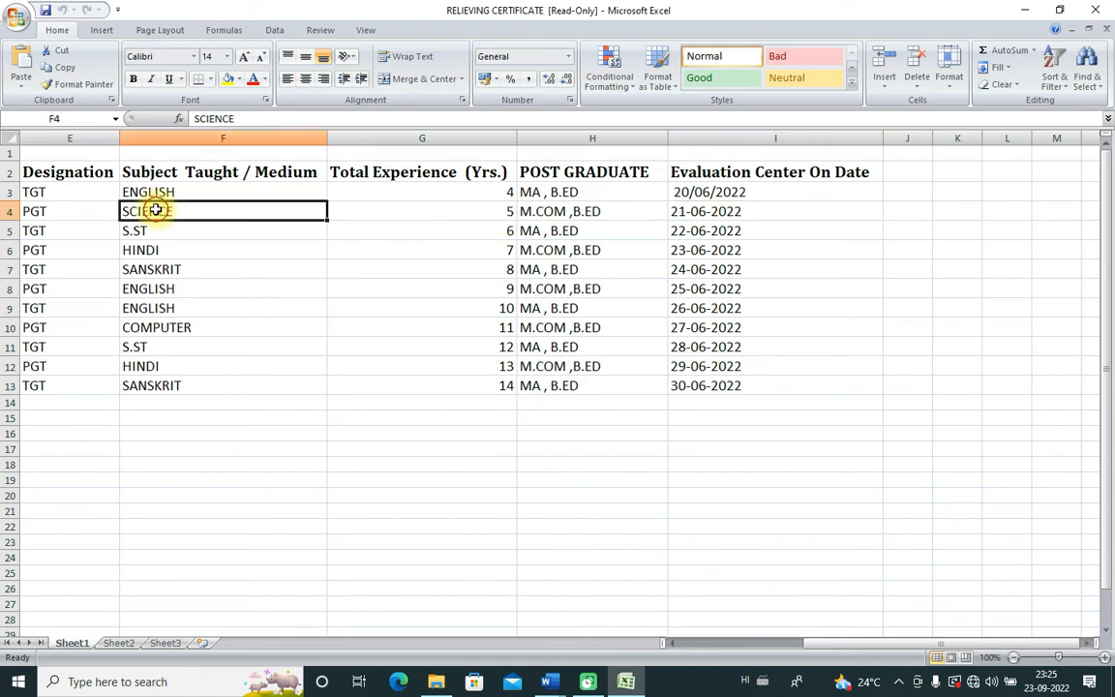
left_click_drag(821, 649, 672, 640)
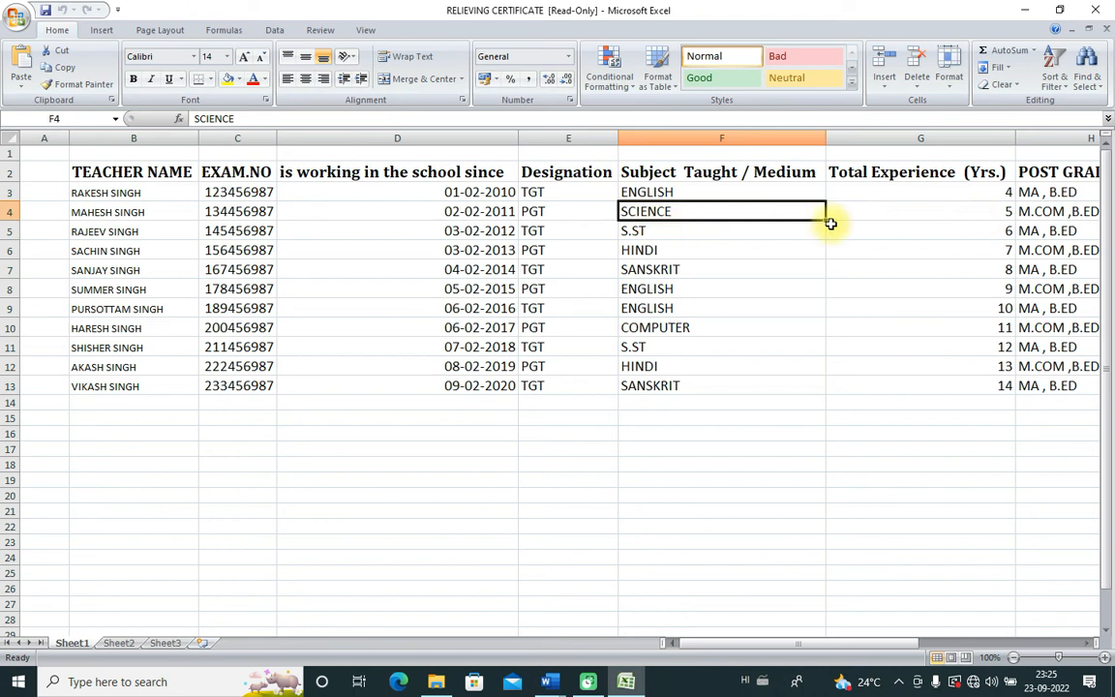
left_click(418, 209)
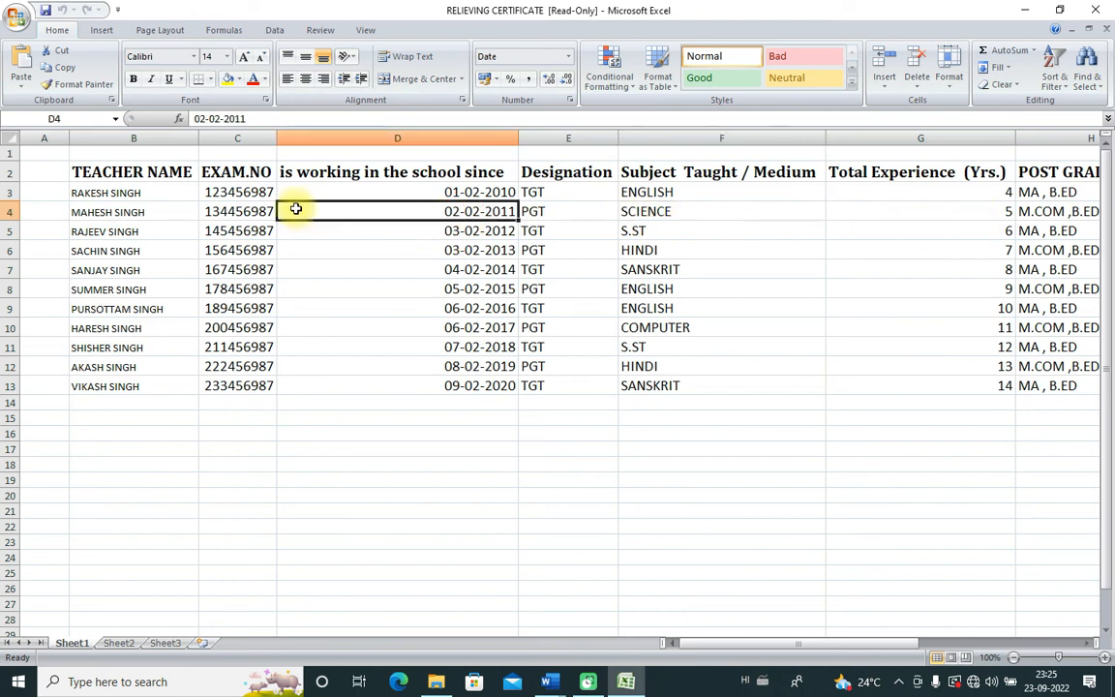
key("Right")
left_click(223, 213)
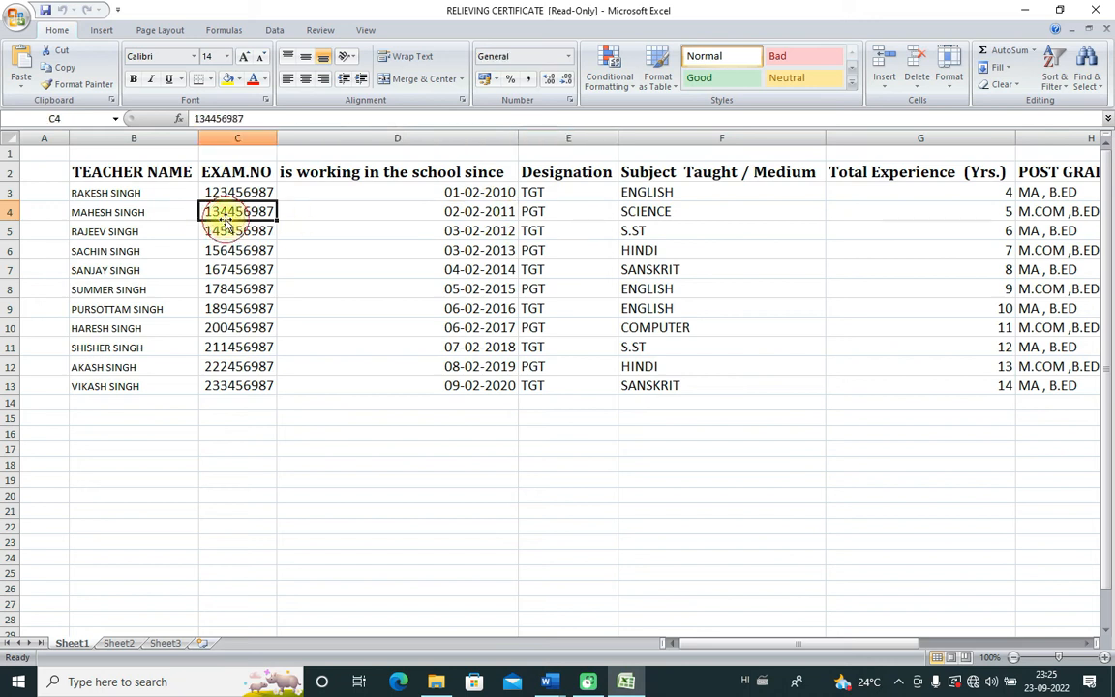
left_click(141, 213)
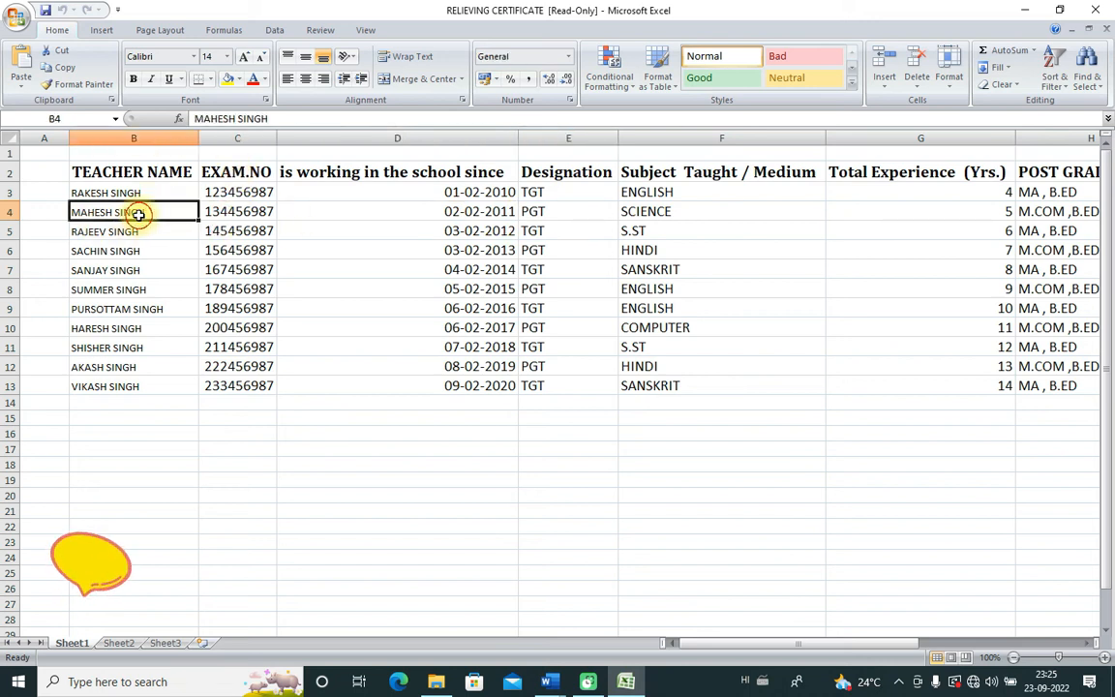
mouse_move(699, 645)
left_mouse_down()
mouse_move(727, 647)
mouse_move(705, 651)
left_mouse_up()
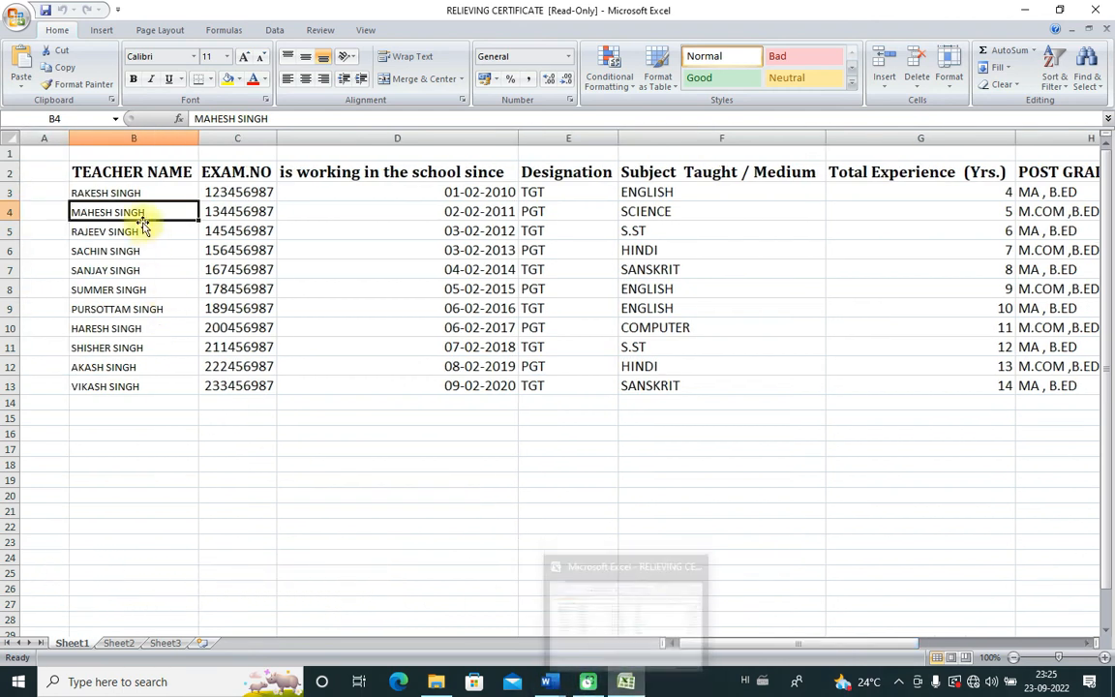
left_click_drag(130, 192, 126, 384)
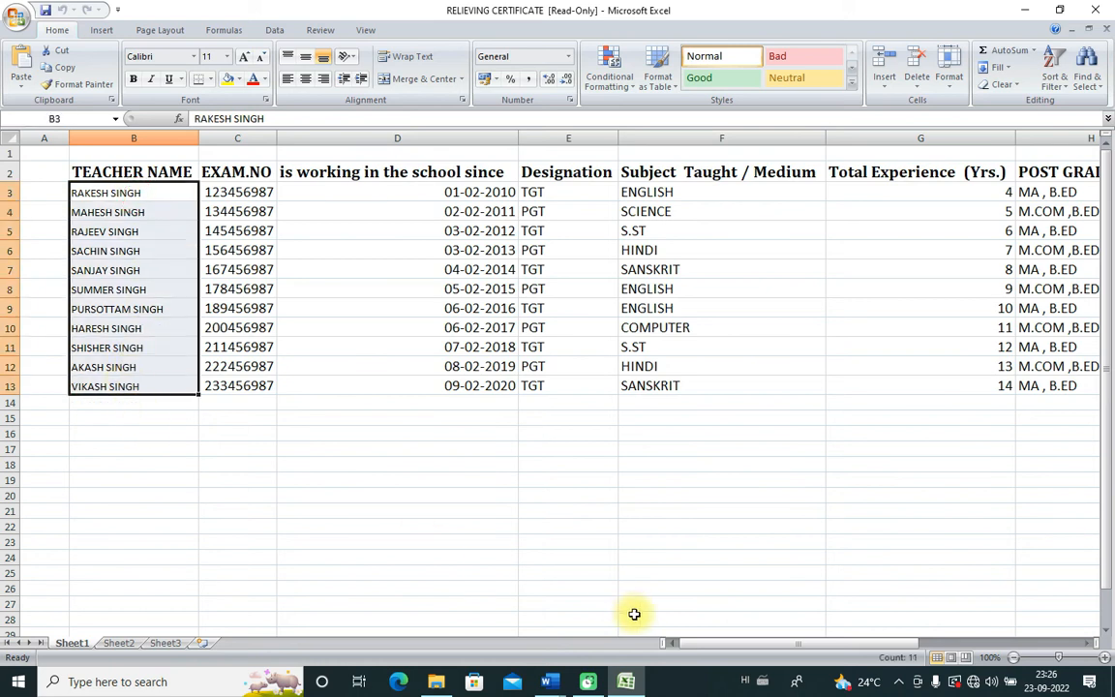
left_click(550, 683)
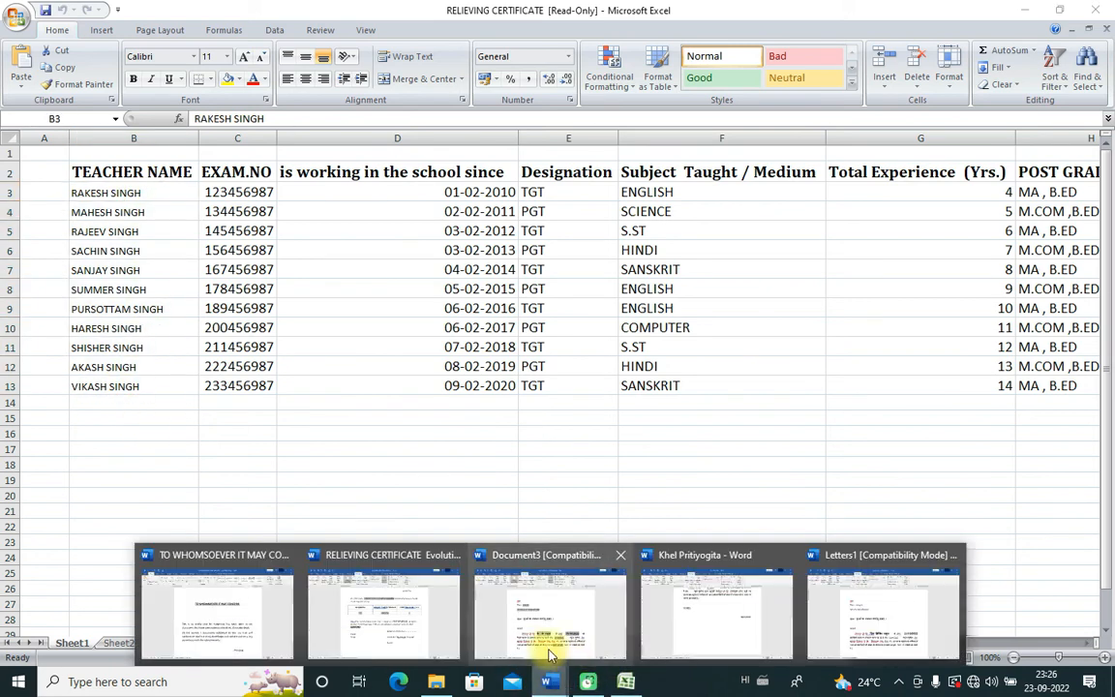
Step: Select the merged name, exam number and date, then the RELIEVING CERTIFICATE heading
left_click(387, 637)
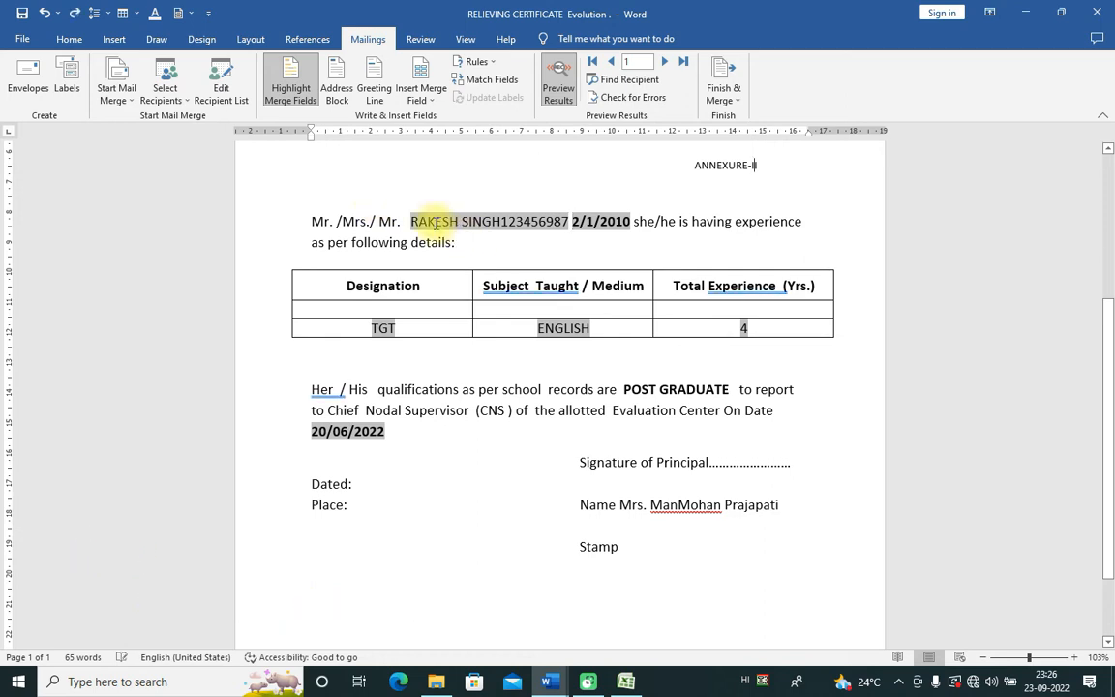
left_click_drag(414, 220, 530, 347)
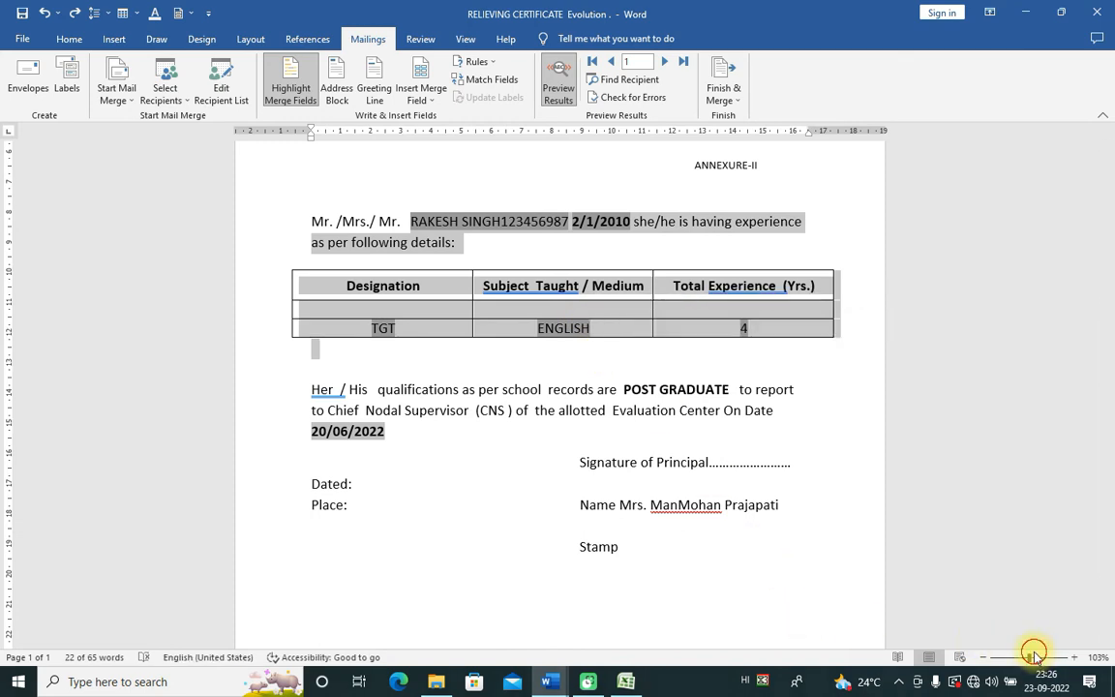
key("alt+Tab")
mouse_move(623, 687)
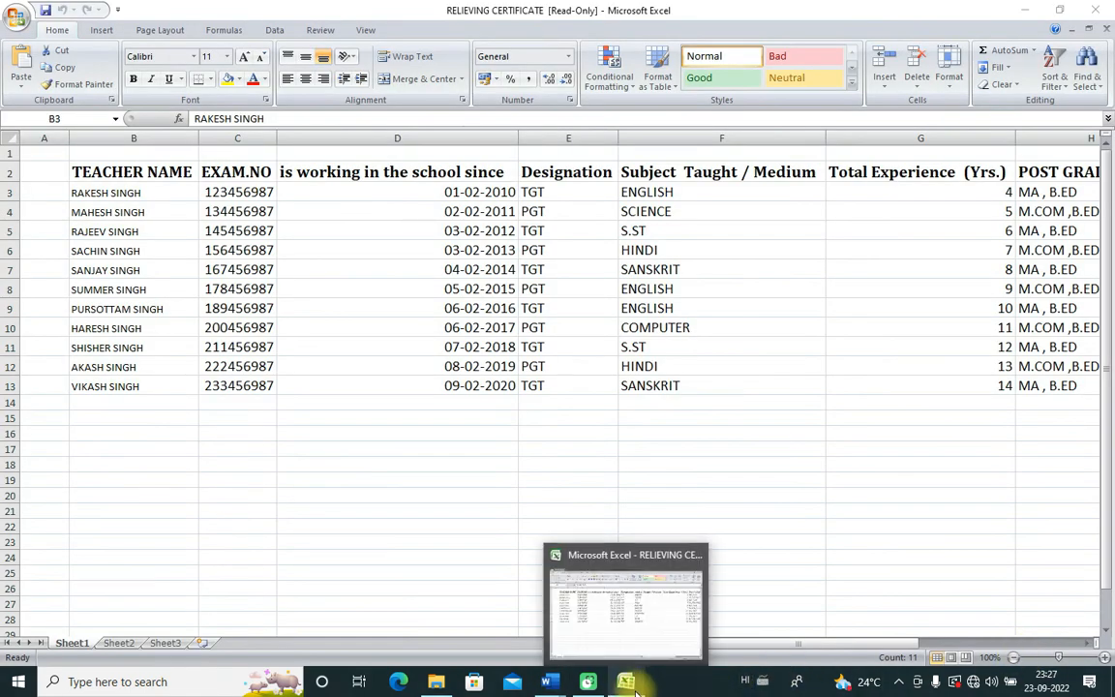
mouse_move(547, 682)
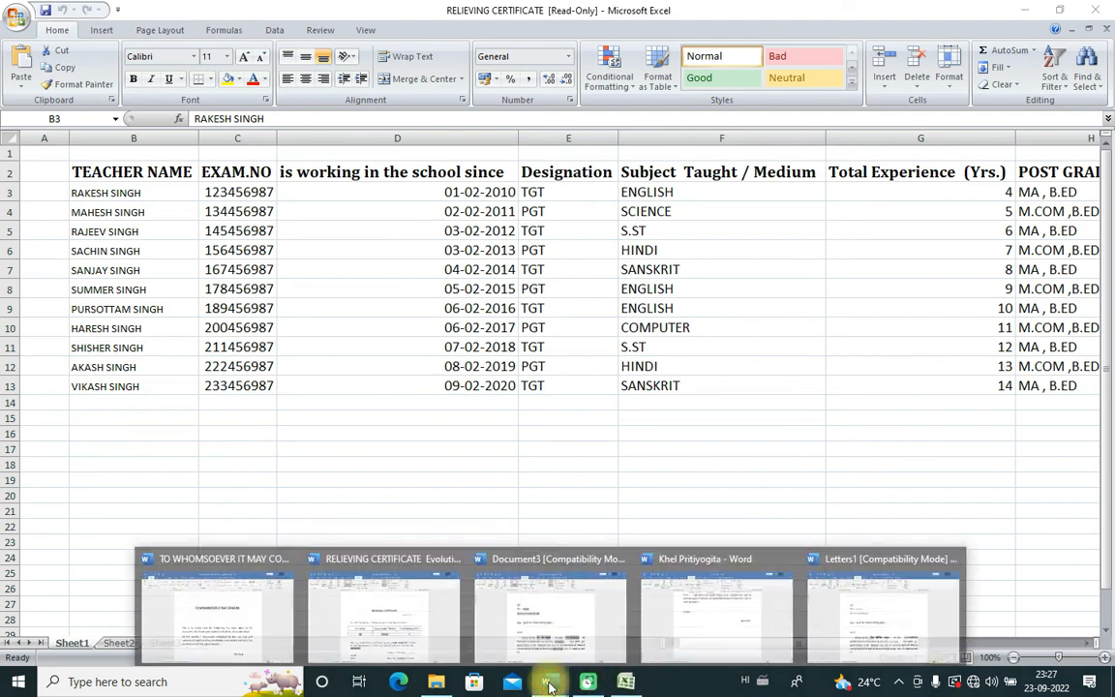
left_click(358, 623)
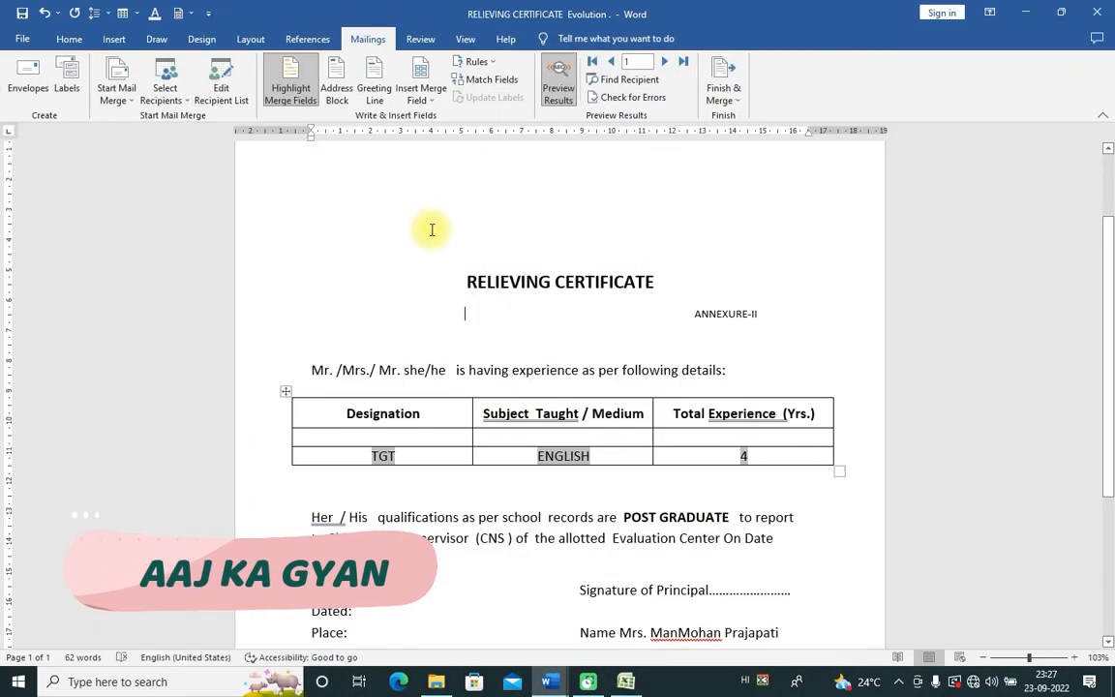
left_click_drag(467, 283, 655, 299)
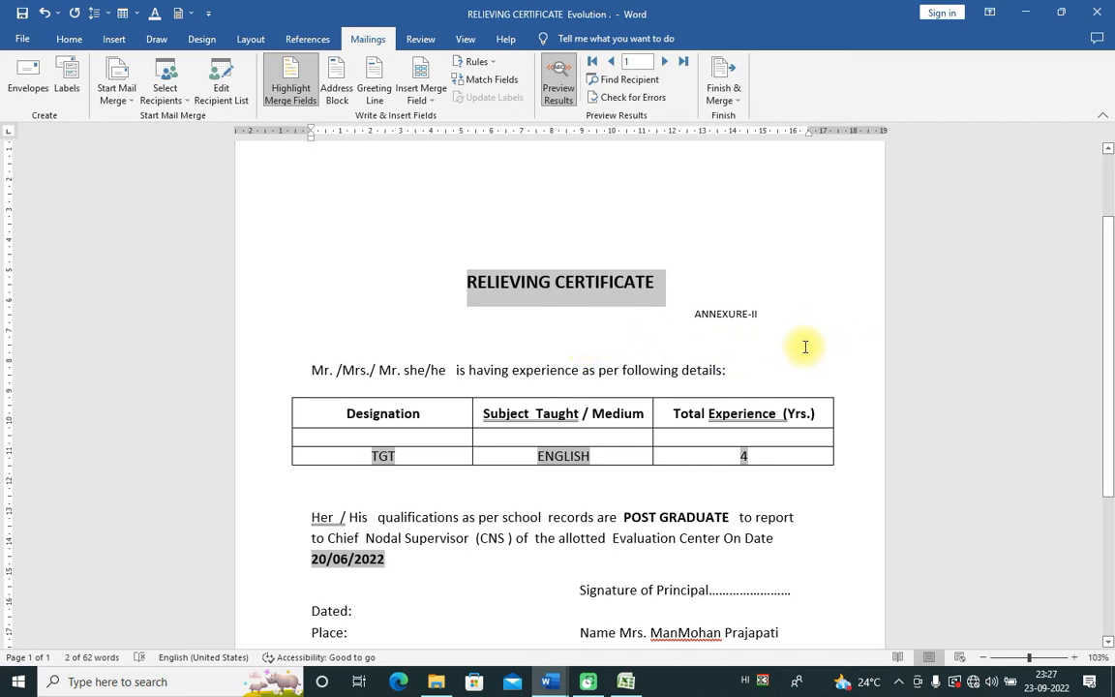
left_click(775, 316)
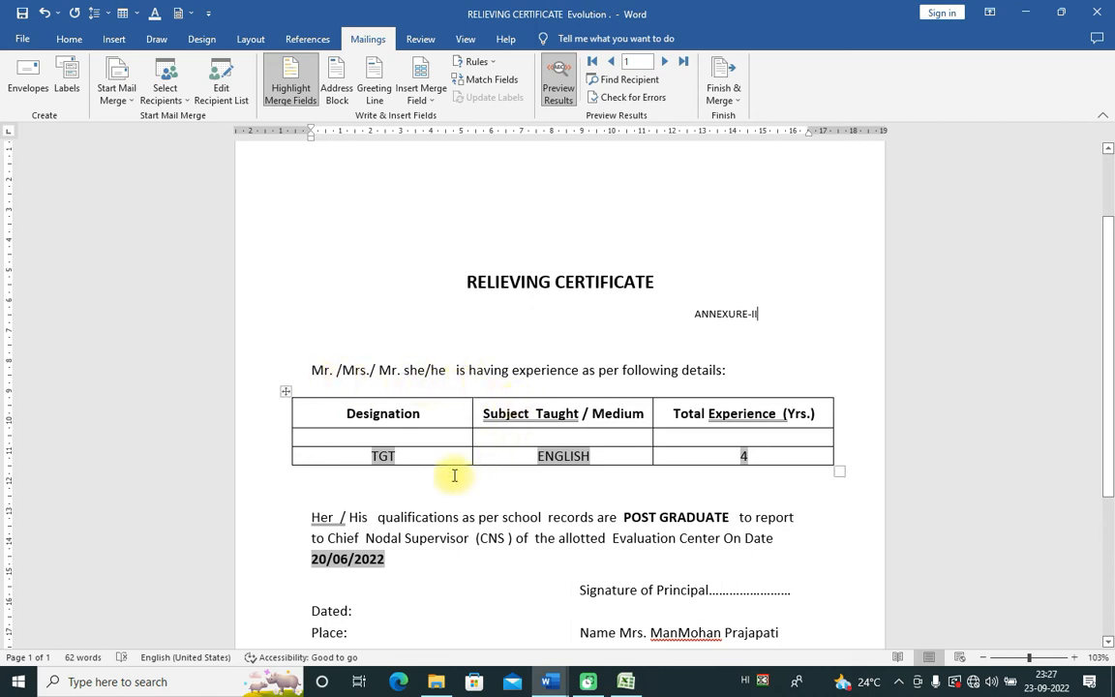
Step: Delete the ENGLISH, TGT, 4 and 20/06/2022 merged values from the certificate
left_click(605, 457)
double_click(605, 457)
key("Delete")
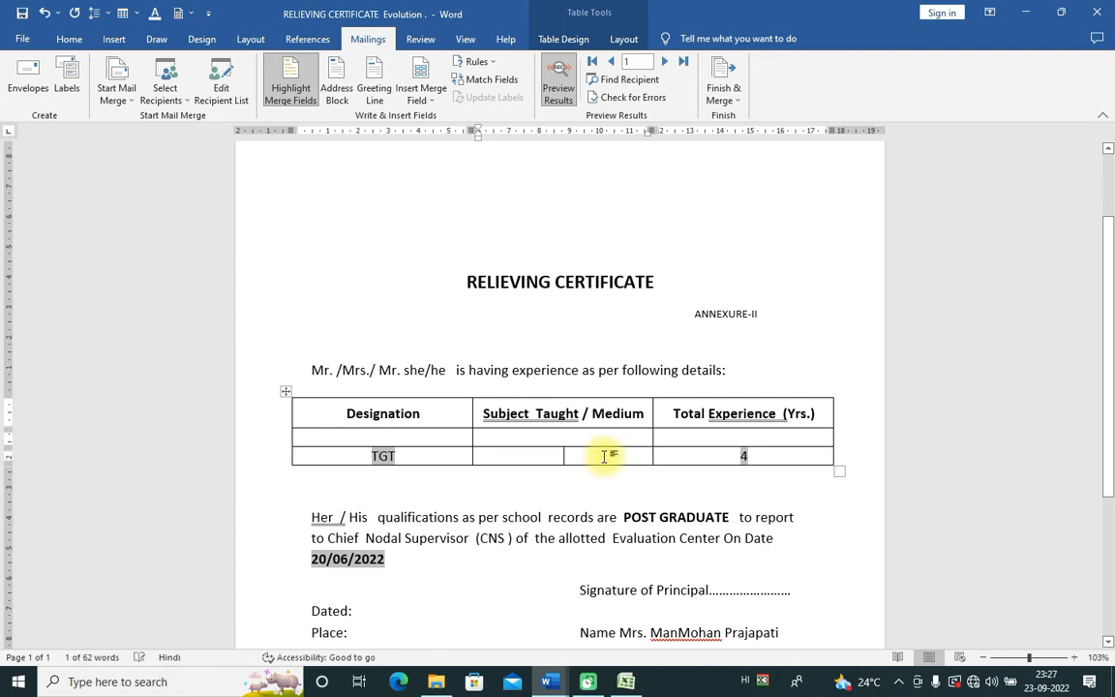
left_click(436, 462)
key("BackSpace")
double_click(774, 455)
key("Delete")
scroll(507, 499, "down", 3)
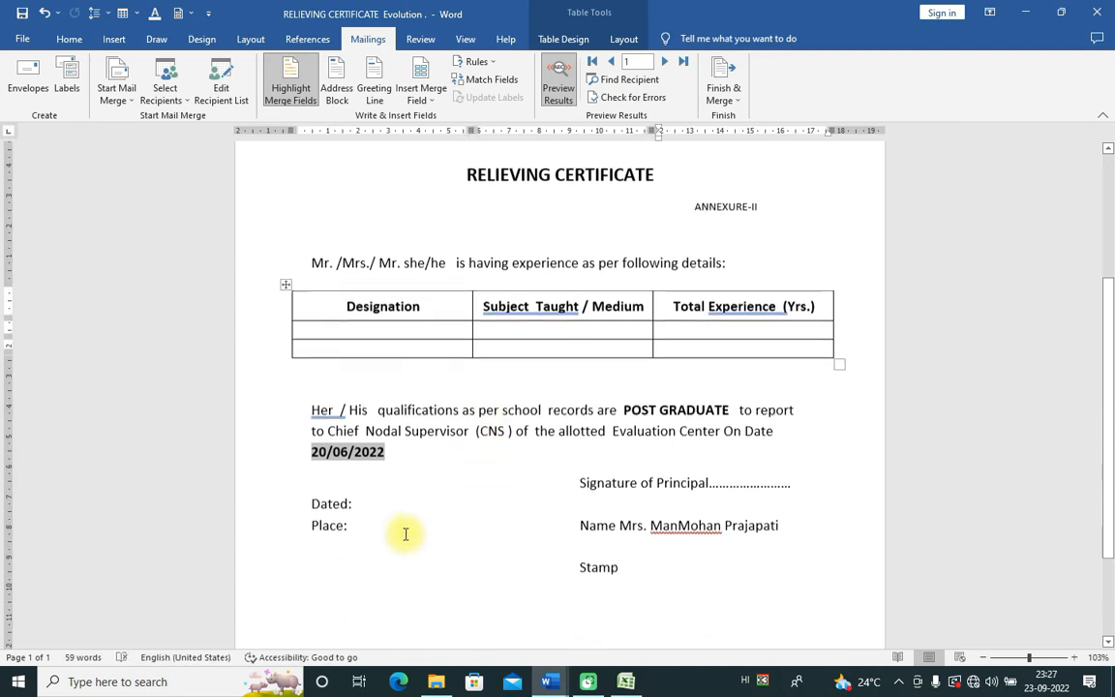
double_click(387, 448)
key("Delete")
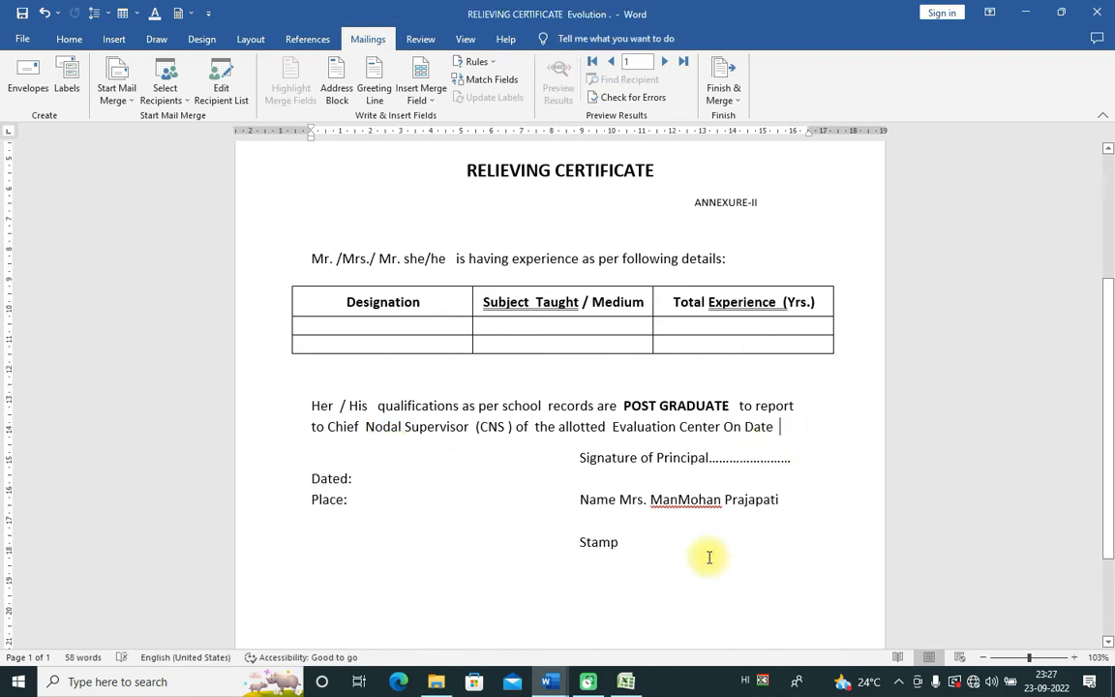
scroll(571, 473, "up", 2)
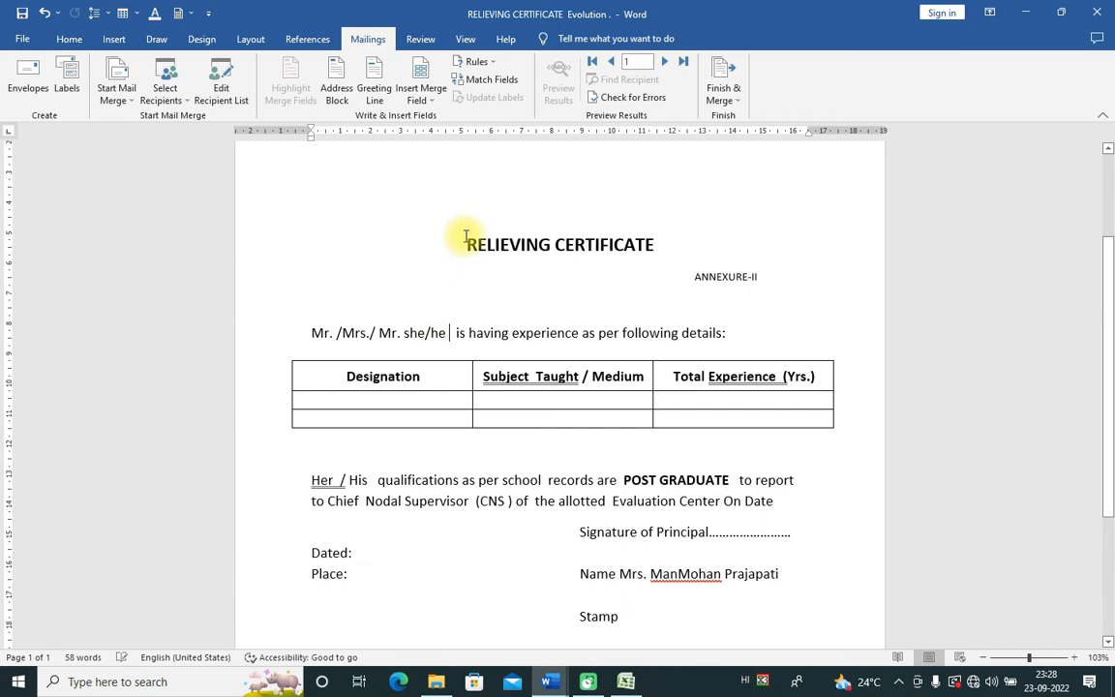
Step: Select and deselect the certificate text, then check the merge field list without inserting anything
left_click_drag(456, 242, 603, 469)
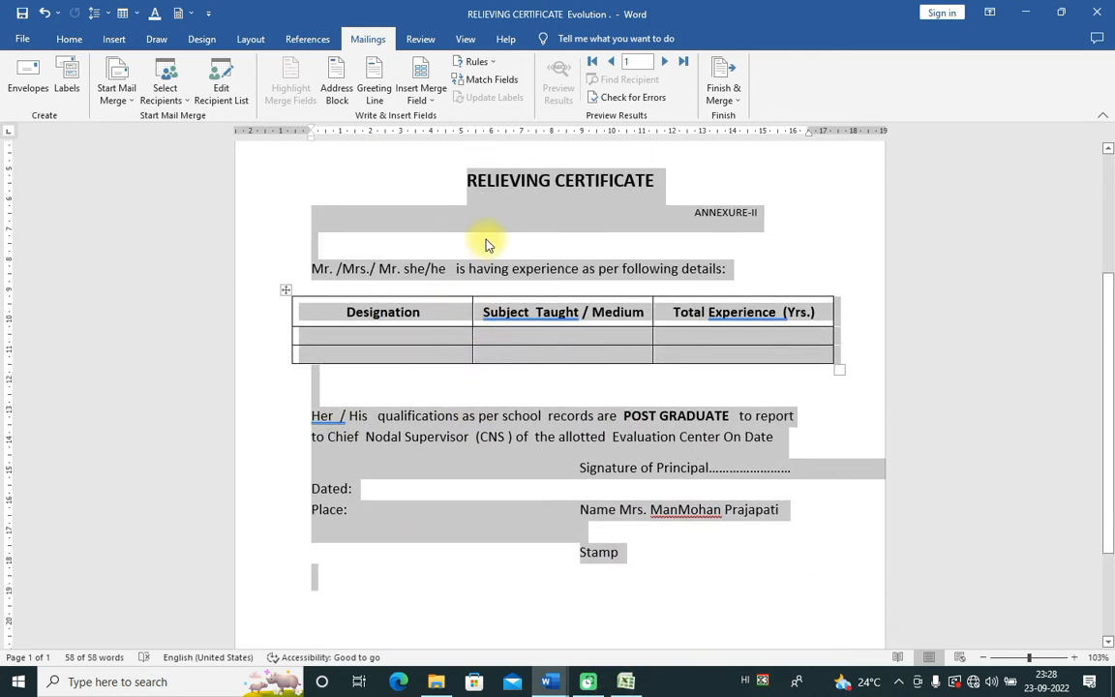
left_click(414, 172)
left_click(422, 93)
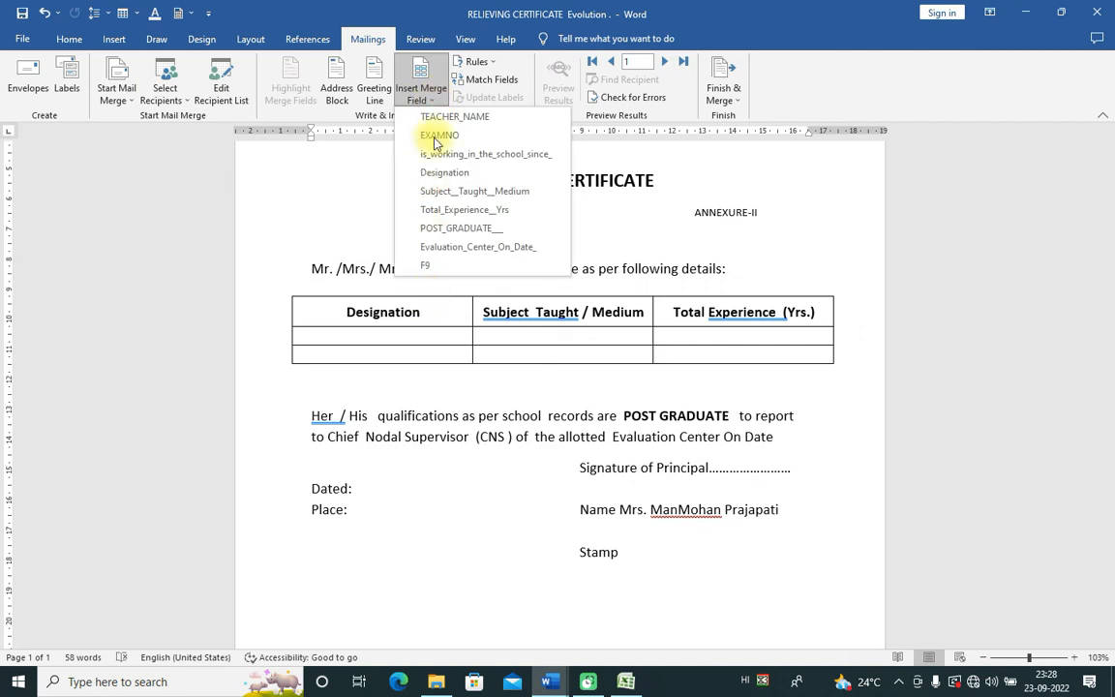
left_click(334, 189)
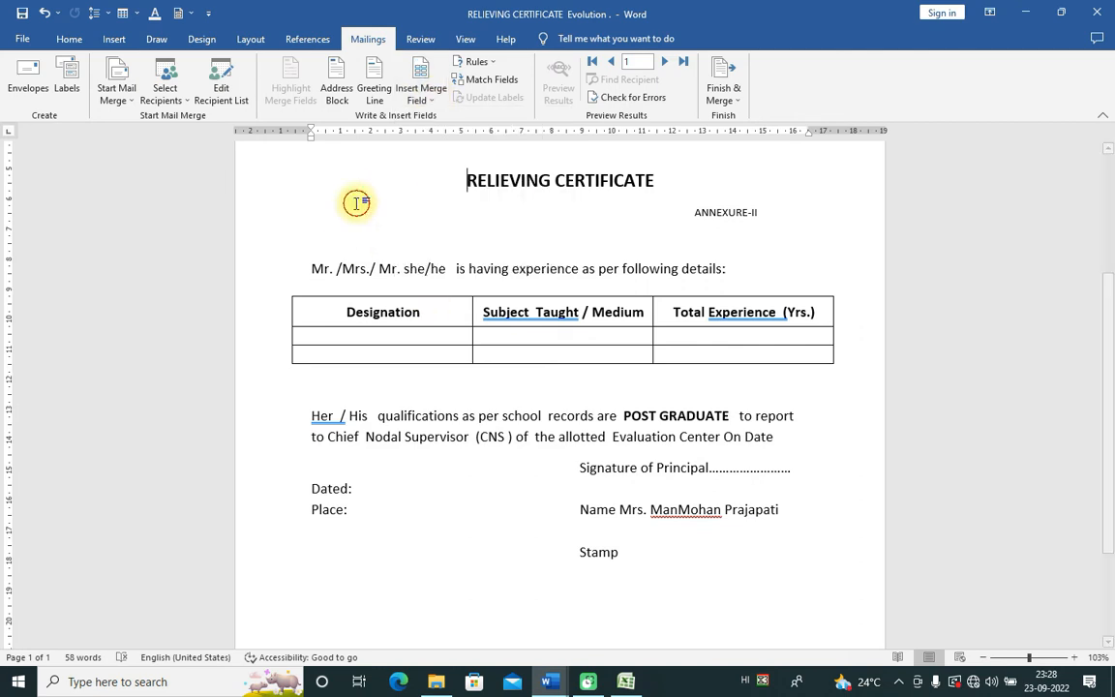
Step: Use Sheet1$ of F:\YUBTYUB VIDEO\MAILINGS\LATTER\RELIEVING CERTIFICATE as the existing recipient list
left_click(184, 105)
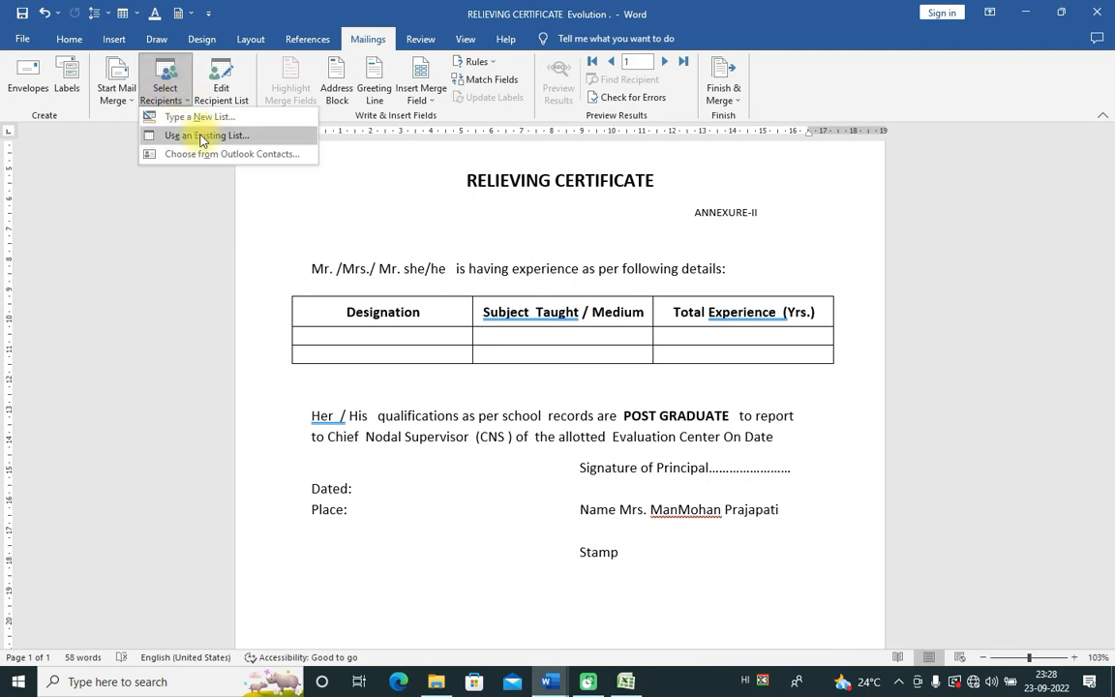
left_click(195, 135)
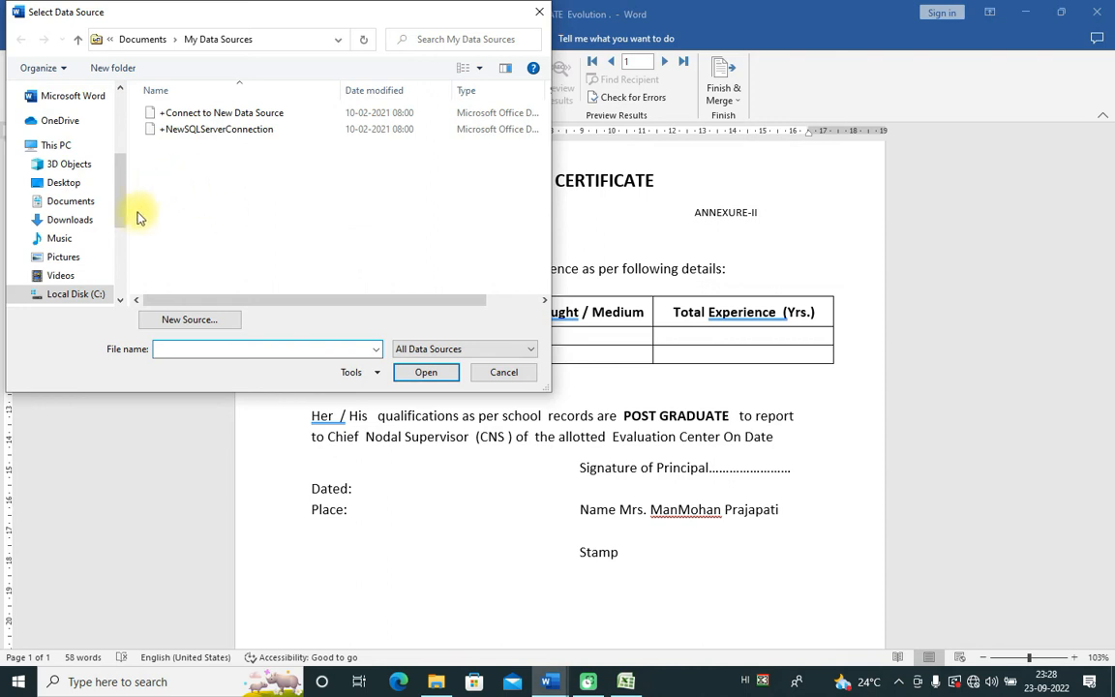
left_click_drag(117, 217, 117, 280)
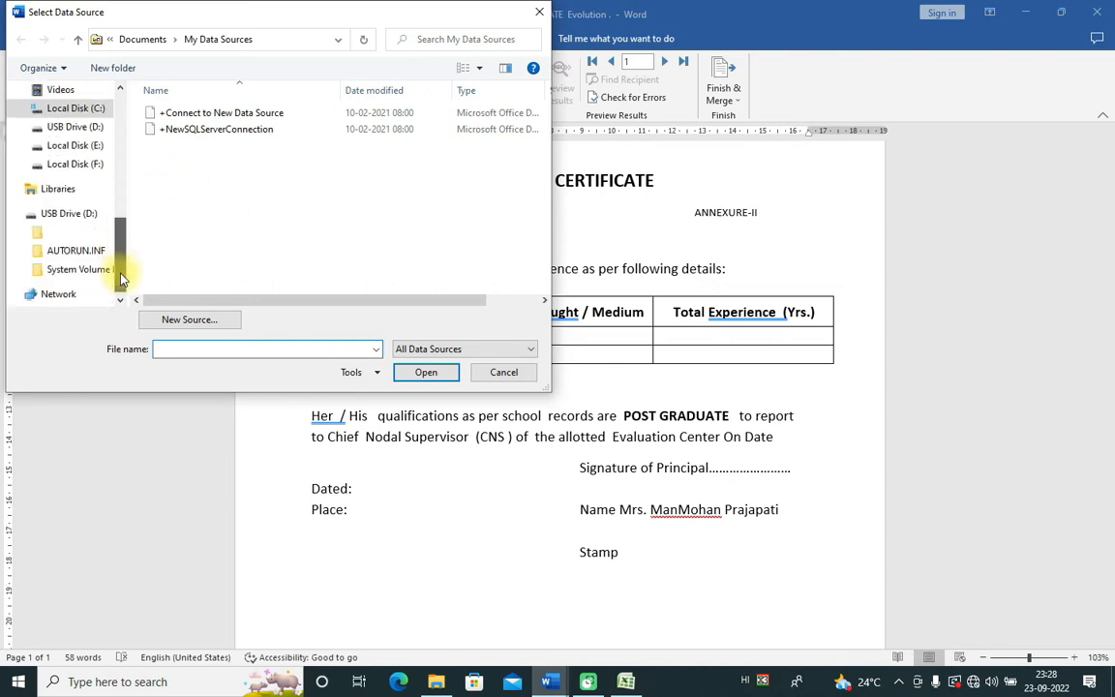
left_click(85, 166)
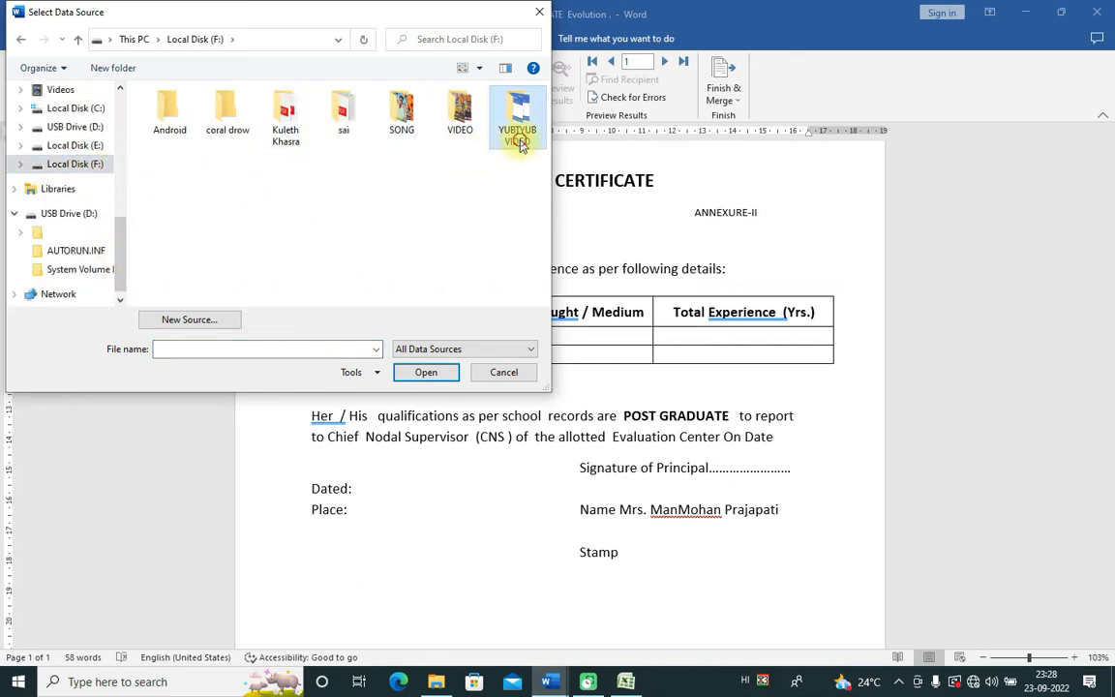
double_click(520, 142)
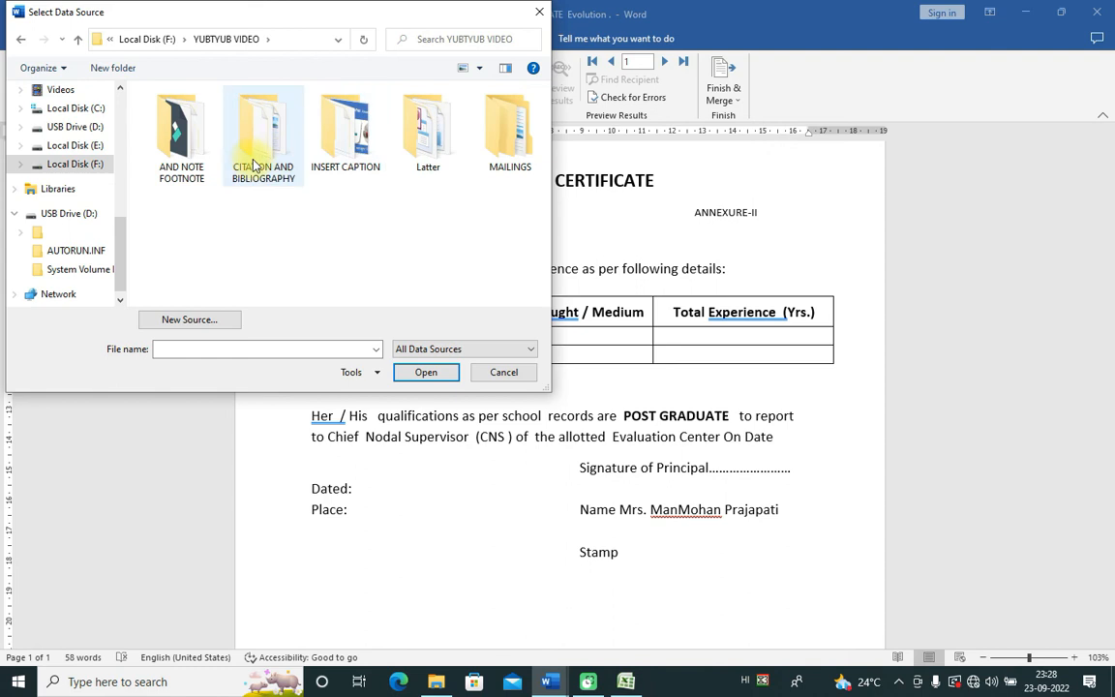
double_click(499, 155)
double_click(174, 130)
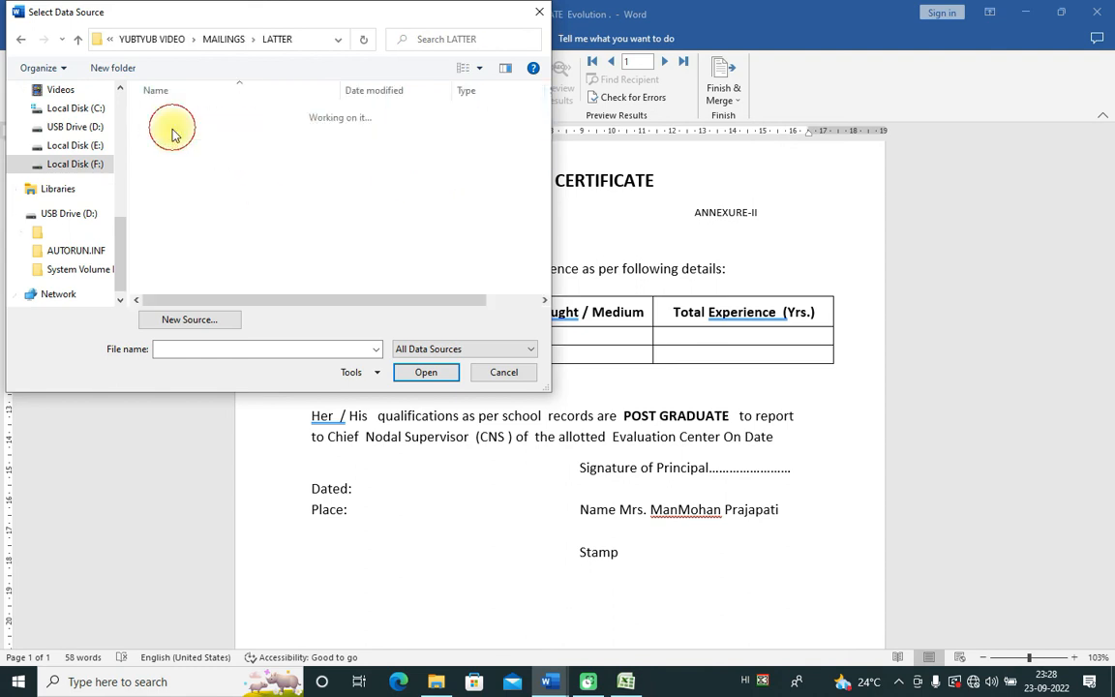
left_click(193, 130)
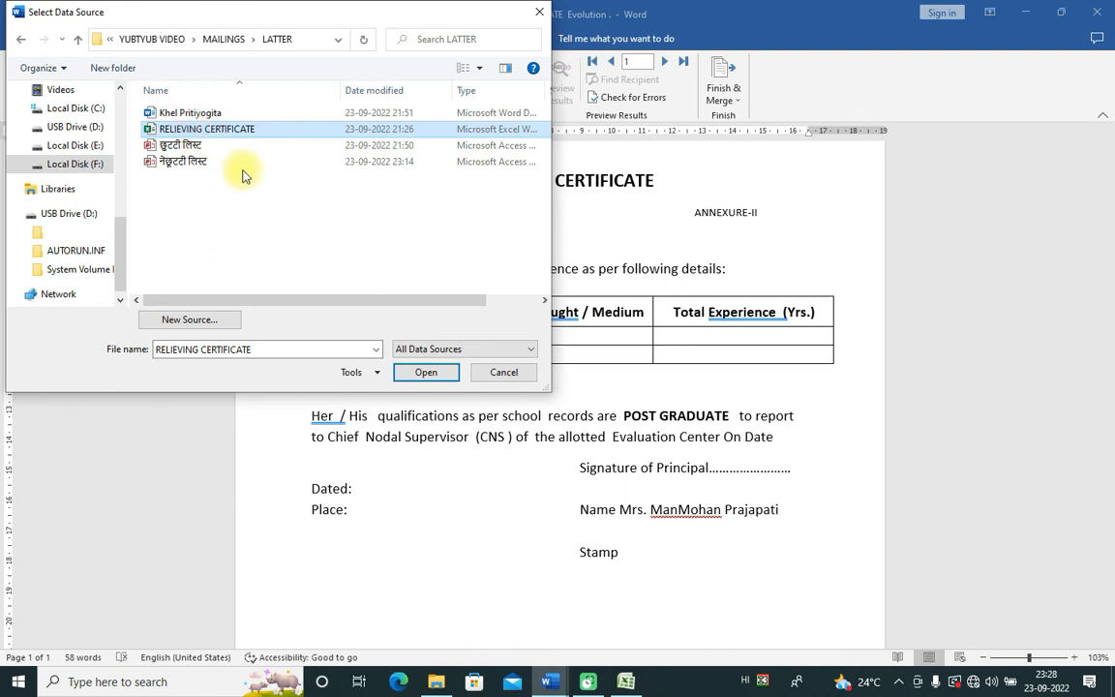
left_click(426, 372)
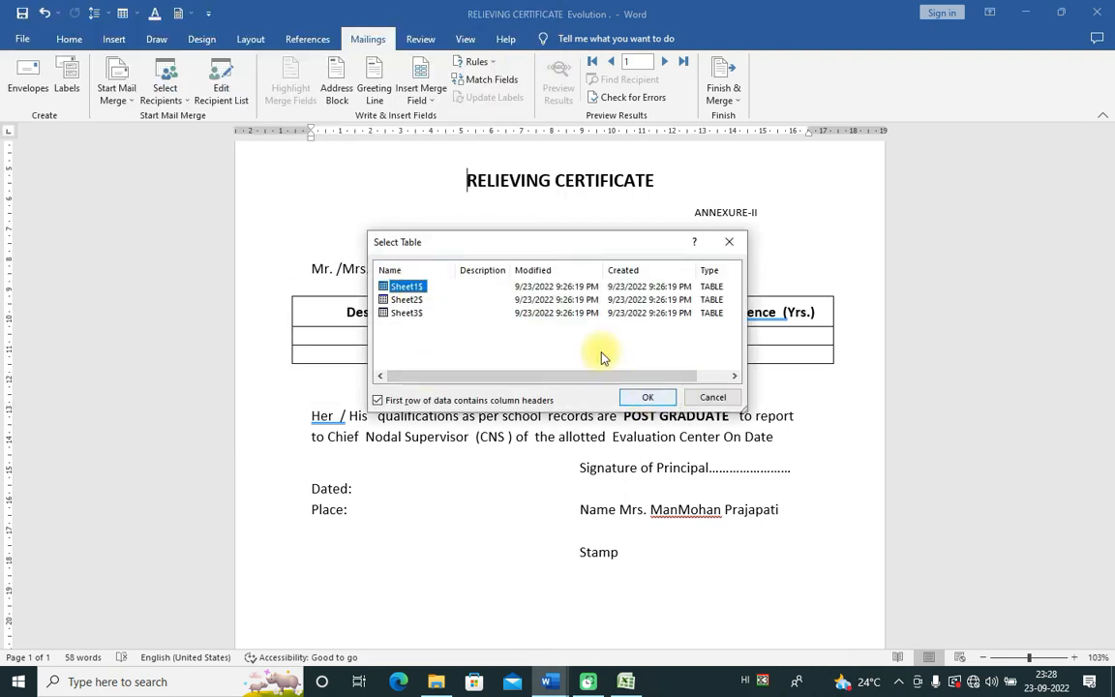
left_click(646, 398)
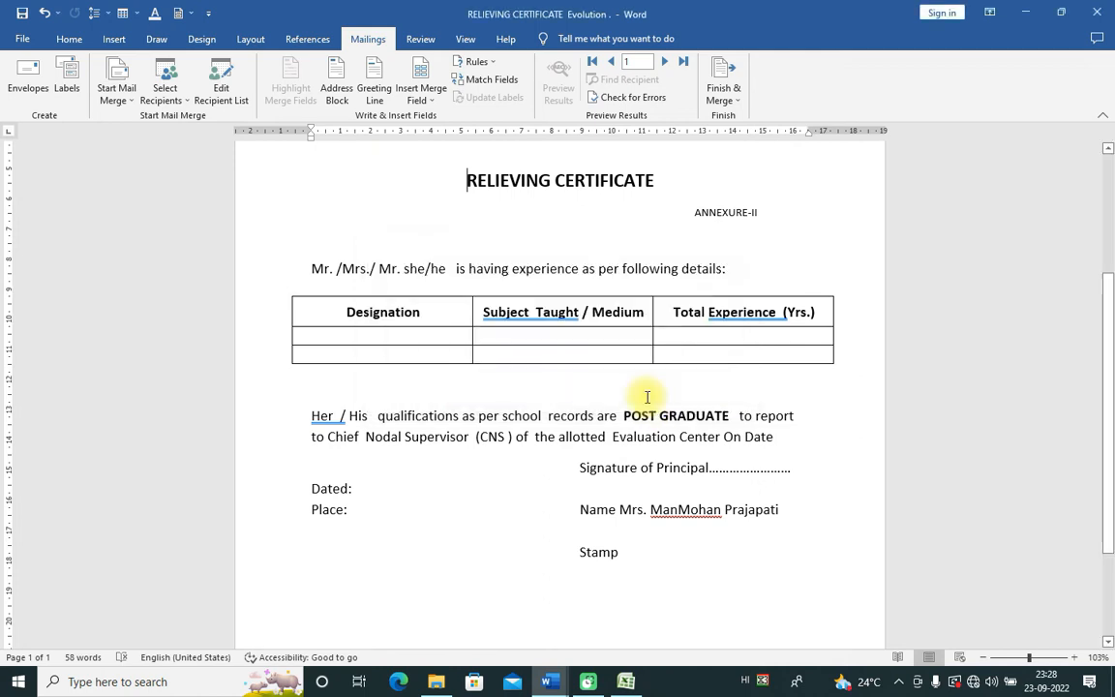
left_click(431, 103)
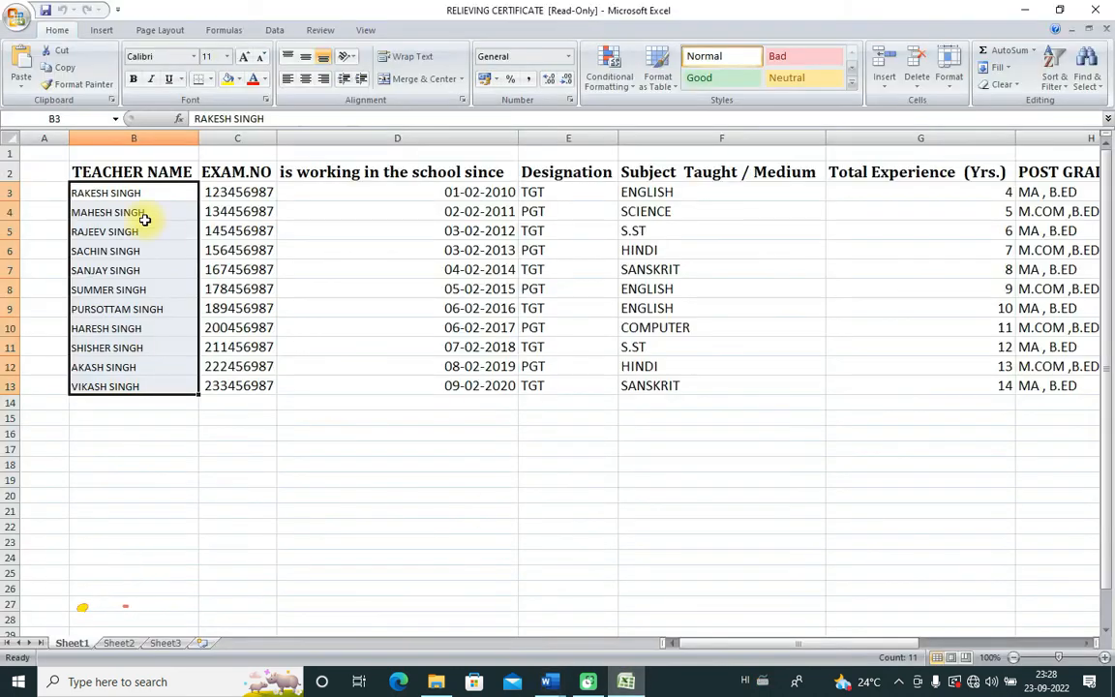
Step: Review the Excel column headings from TEACHER NAME through POST GRADUATE in row 2
left_click(100, 175)
left_click(225, 172)
left_click(344, 172)
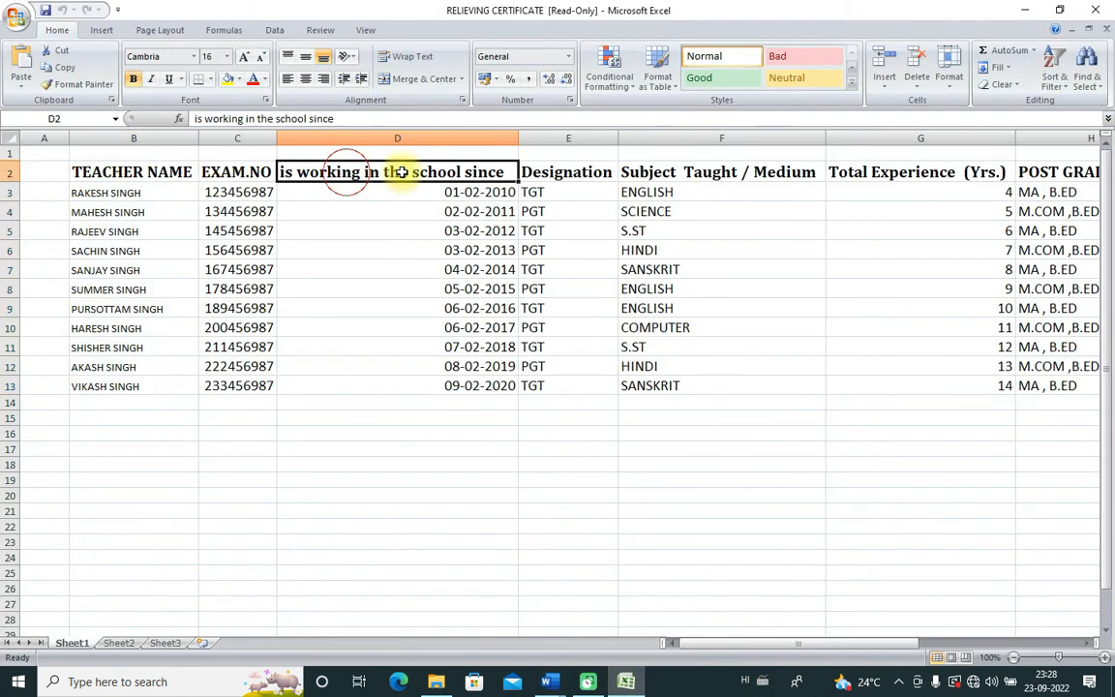
left_click(557, 171)
left_click(716, 174)
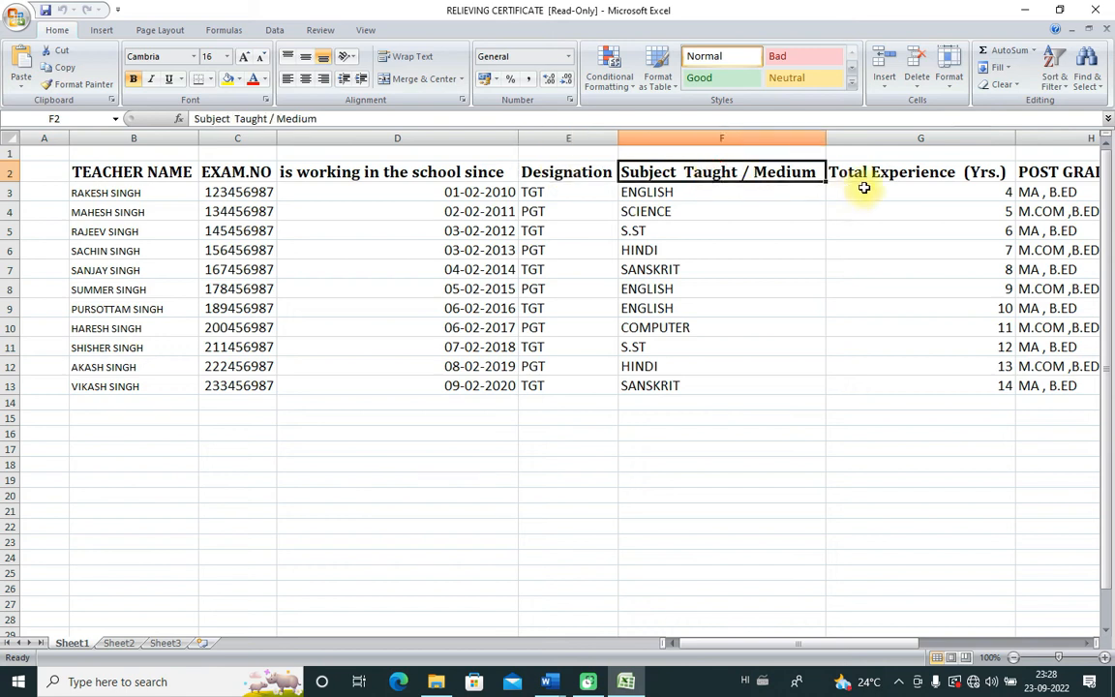
left_click(910, 173)
left_click(1072, 172)
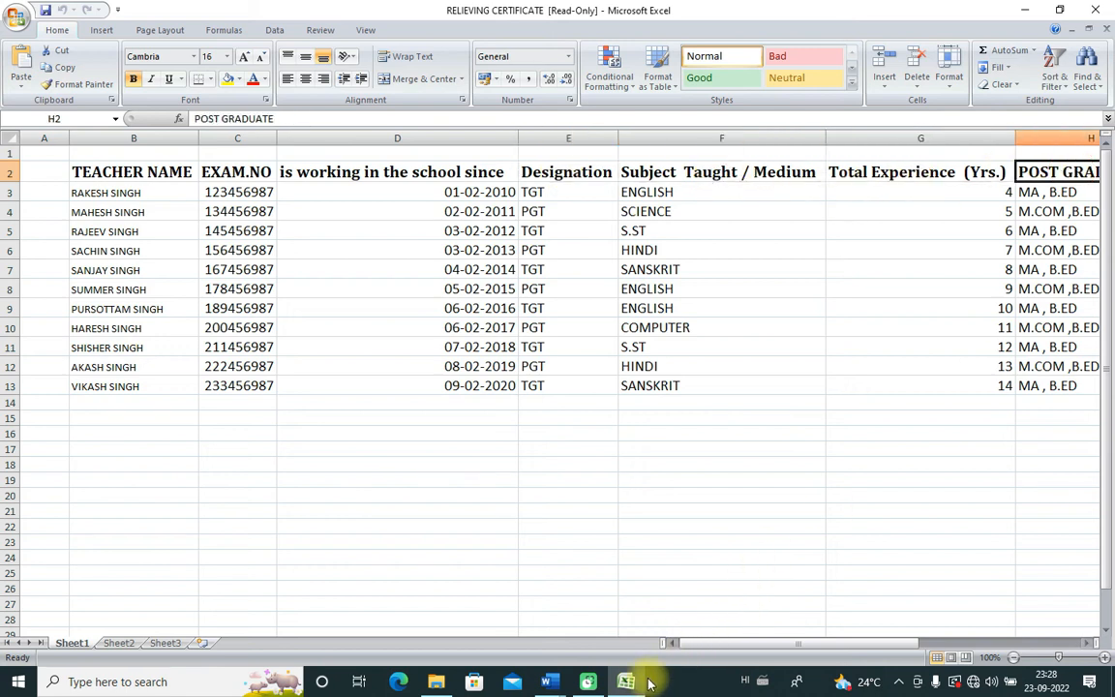
mouse_move(548, 681)
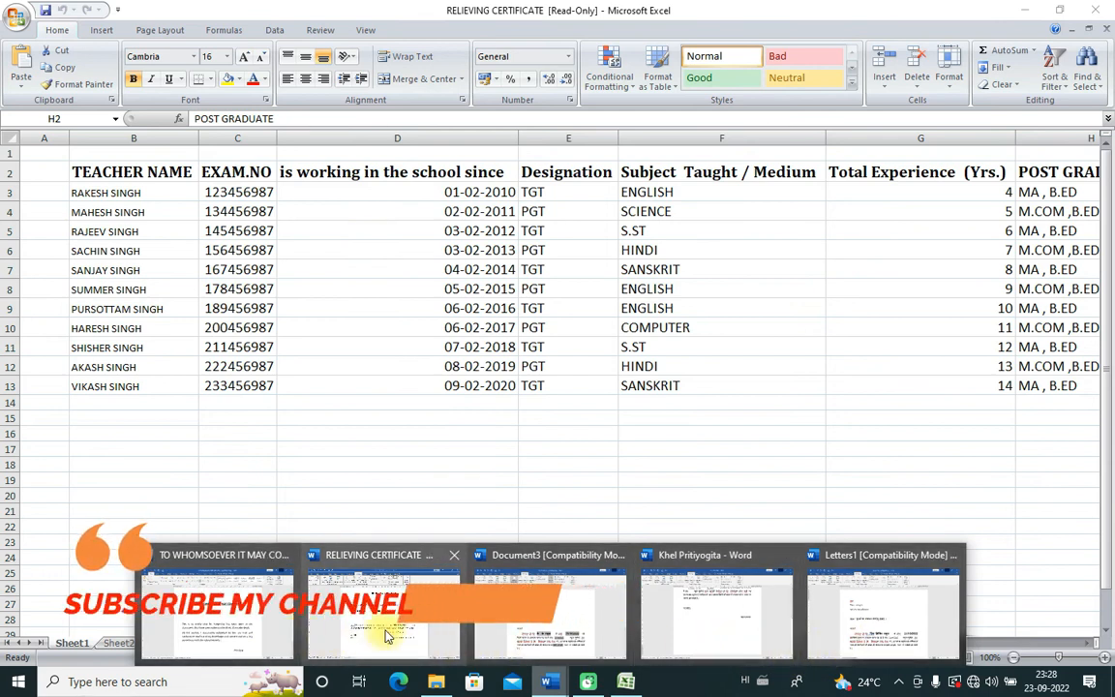
Step: Back in the Word certificate, pick Sheet1$ of the LATTER folder's RELIEVING CERTIFICATE workbook as recipients
mouse_move(387, 636)
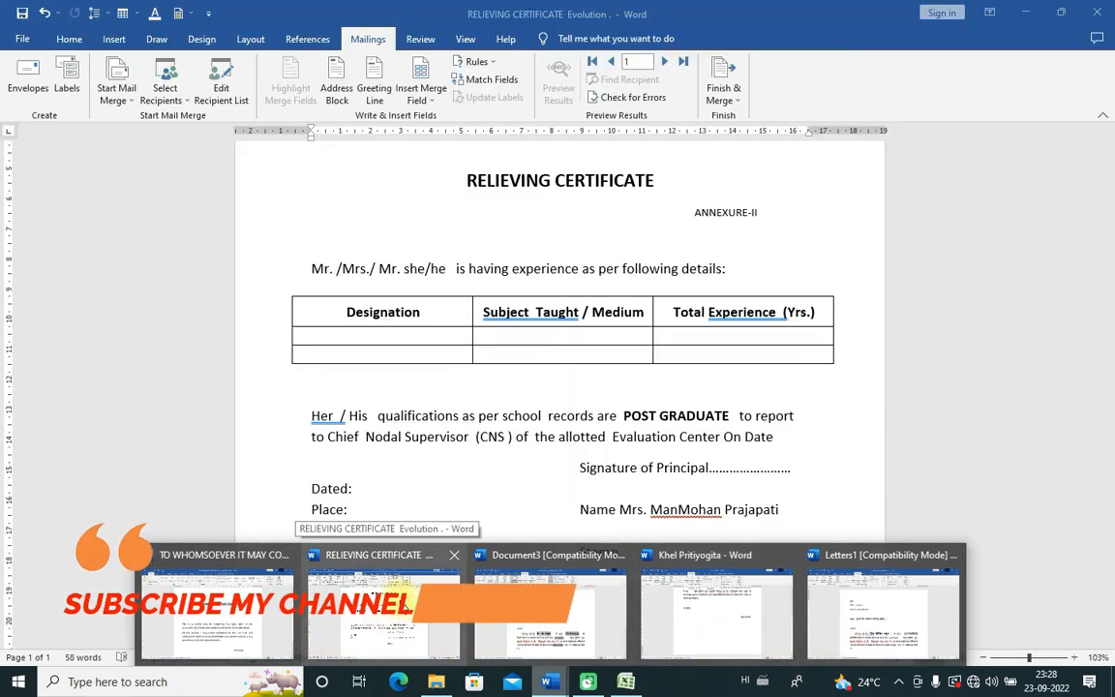
left_click(387, 620)
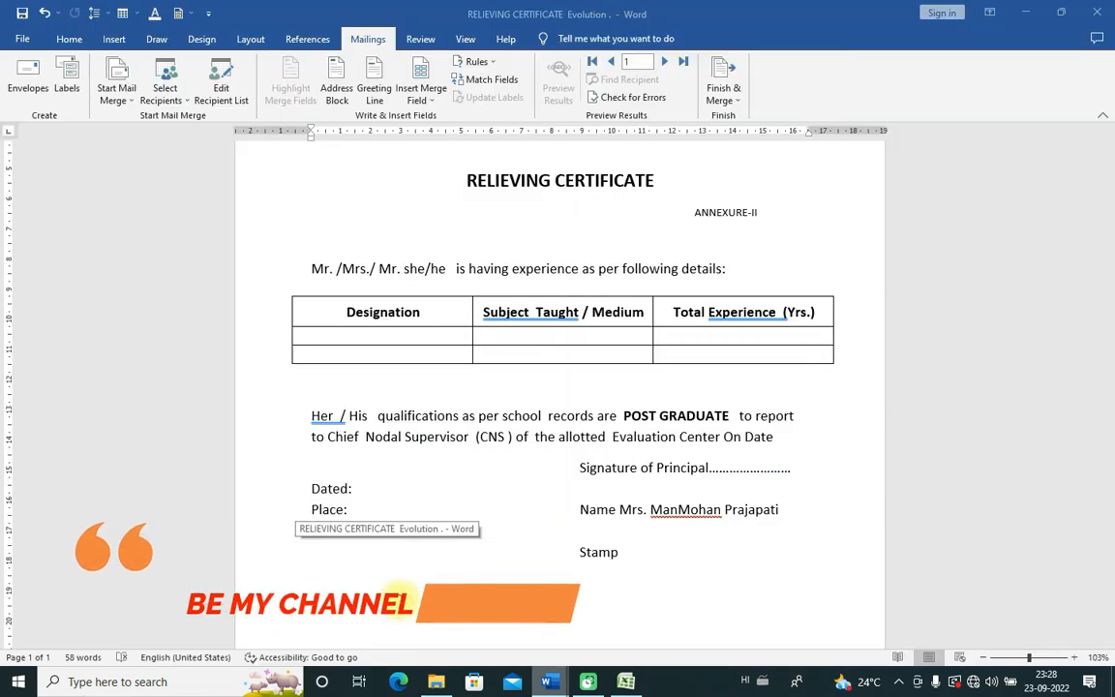
left_click(180, 97)
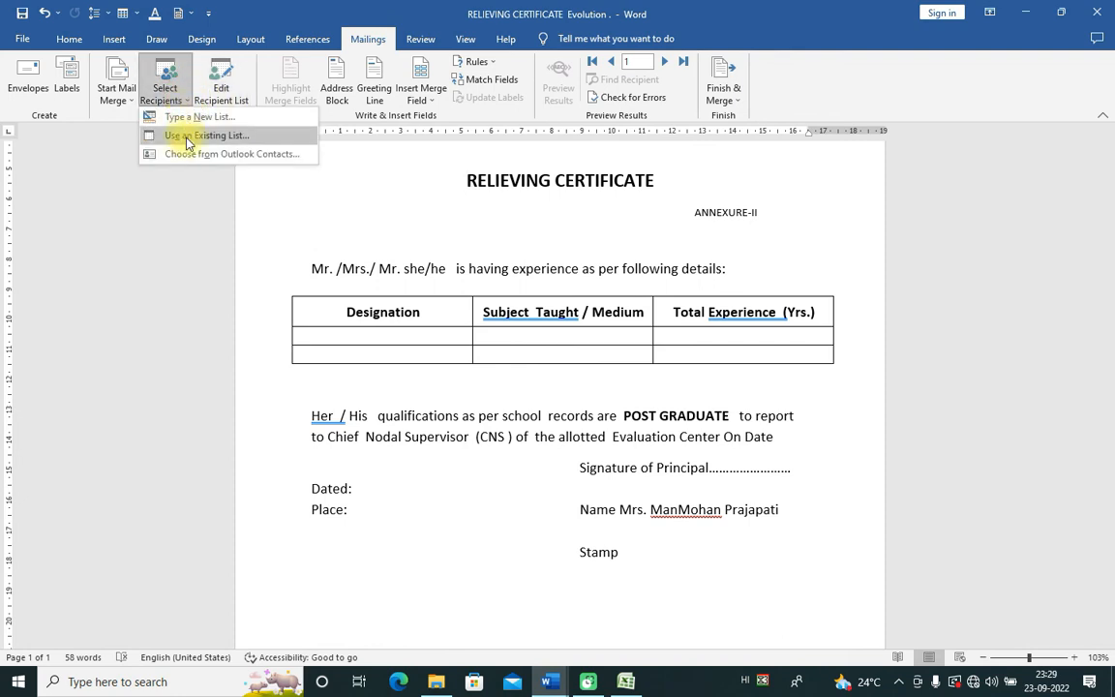
left_click(239, 141)
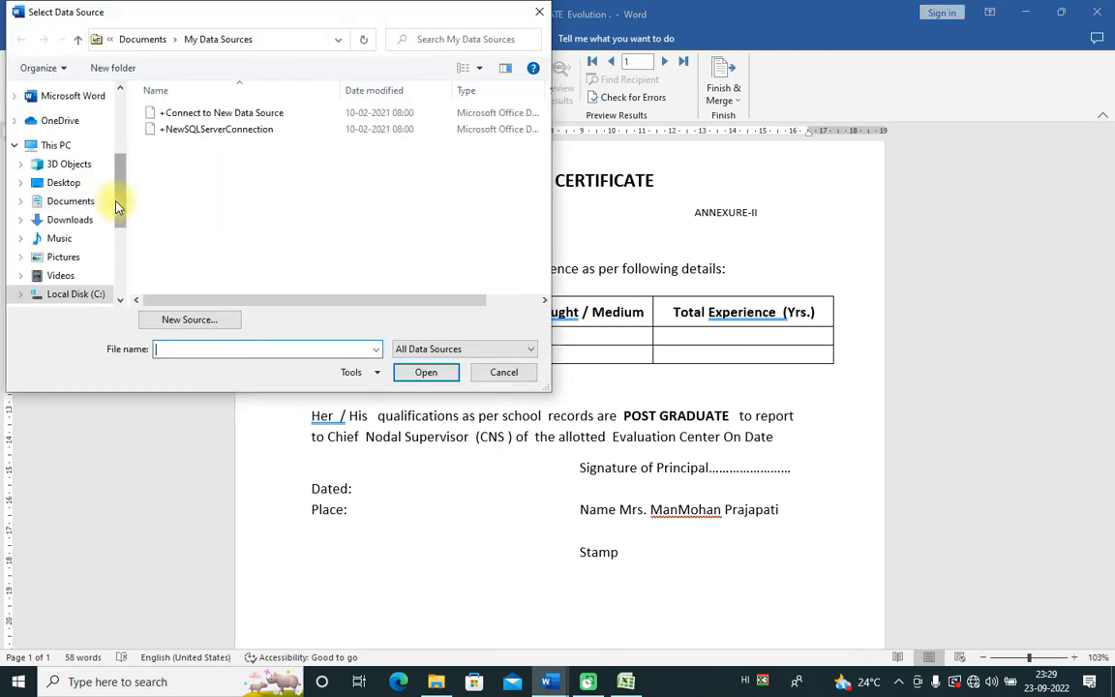
scroll(115, 206, "down", 3)
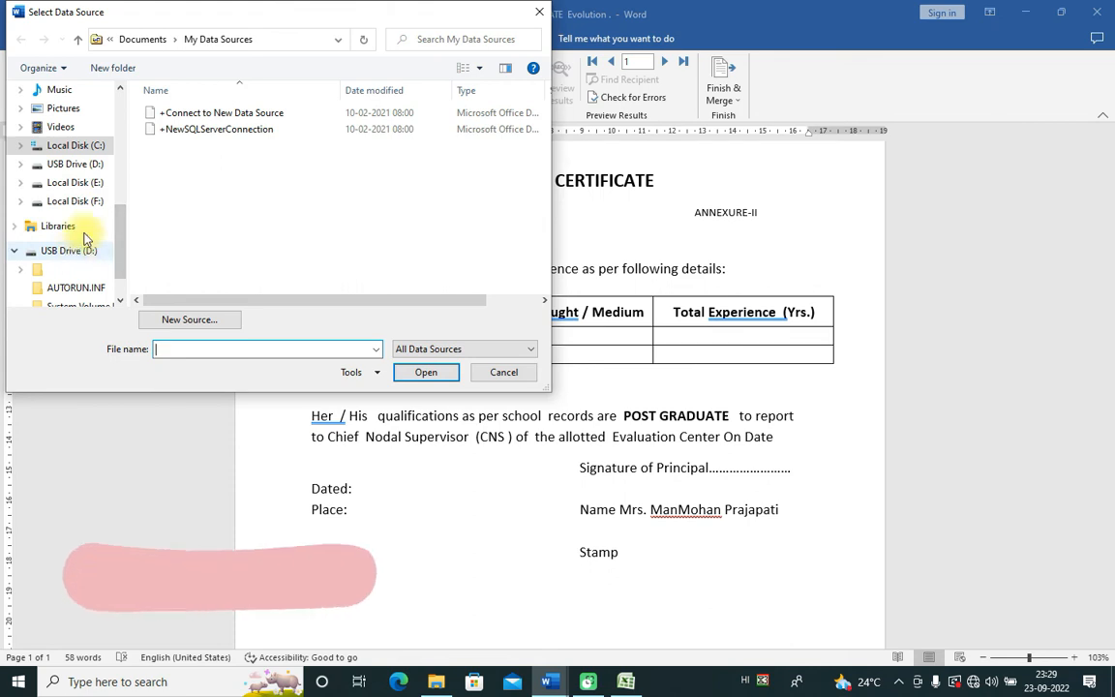
left_click(78, 200)
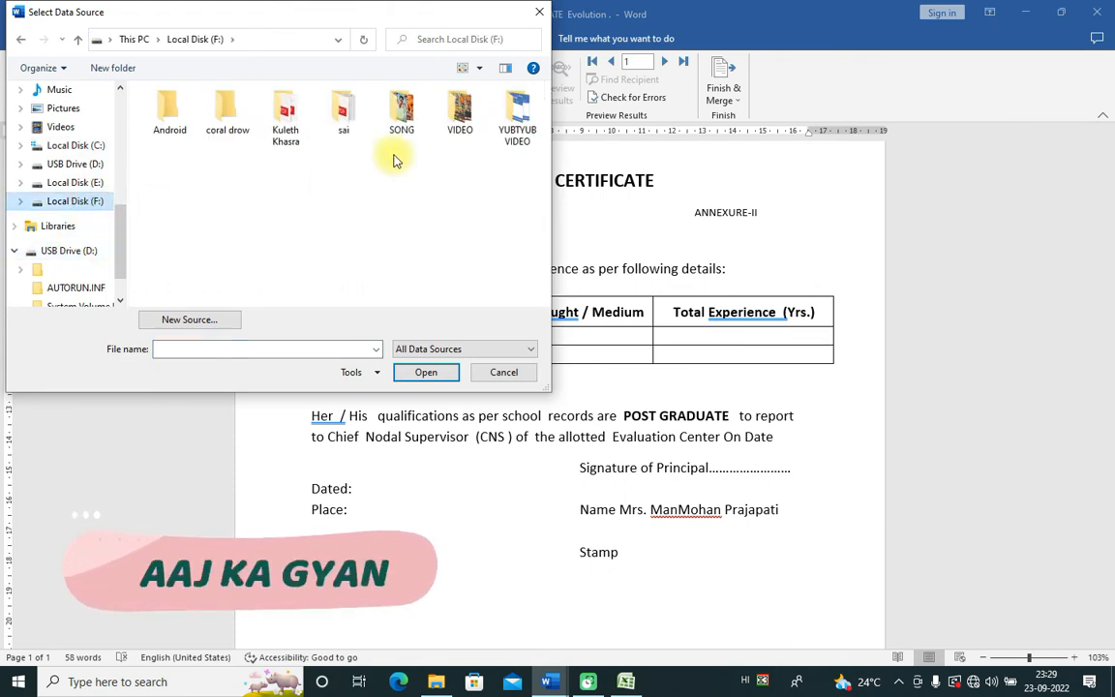
double_click(519, 118)
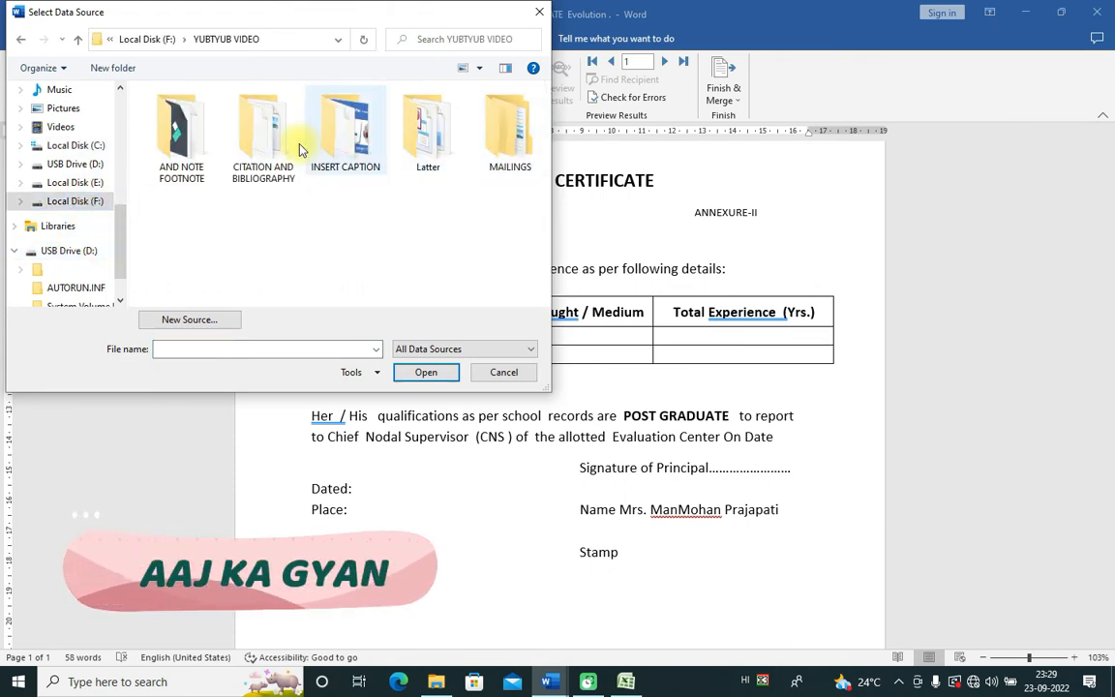
double_click(502, 155)
double_click(173, 129)
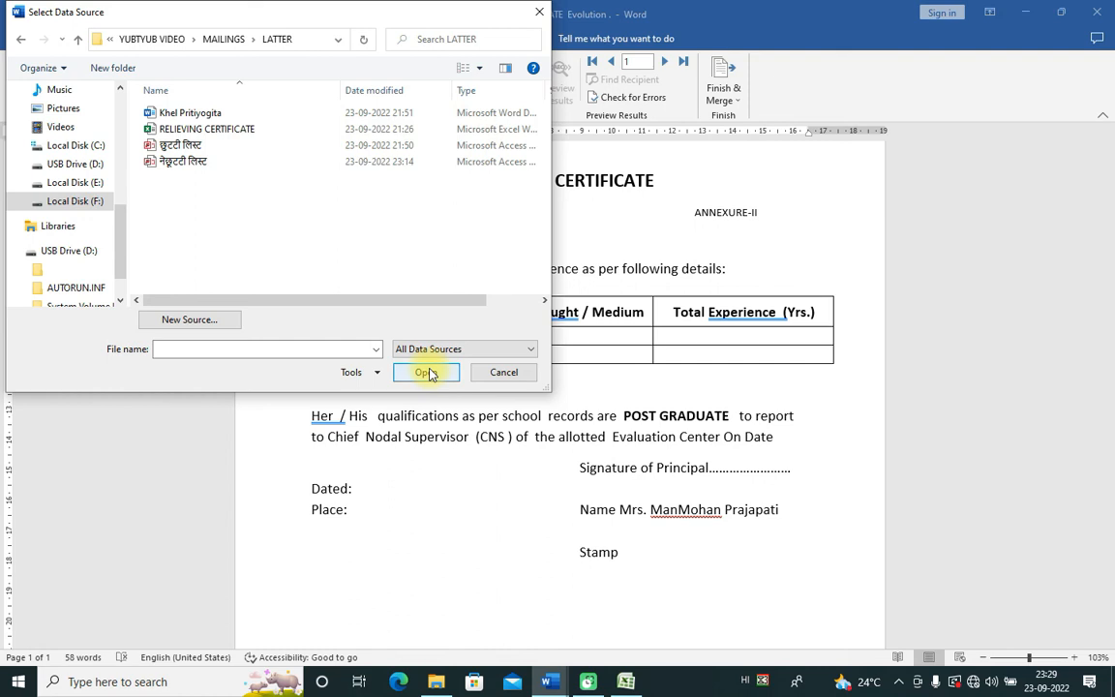
left_click(232, 129)
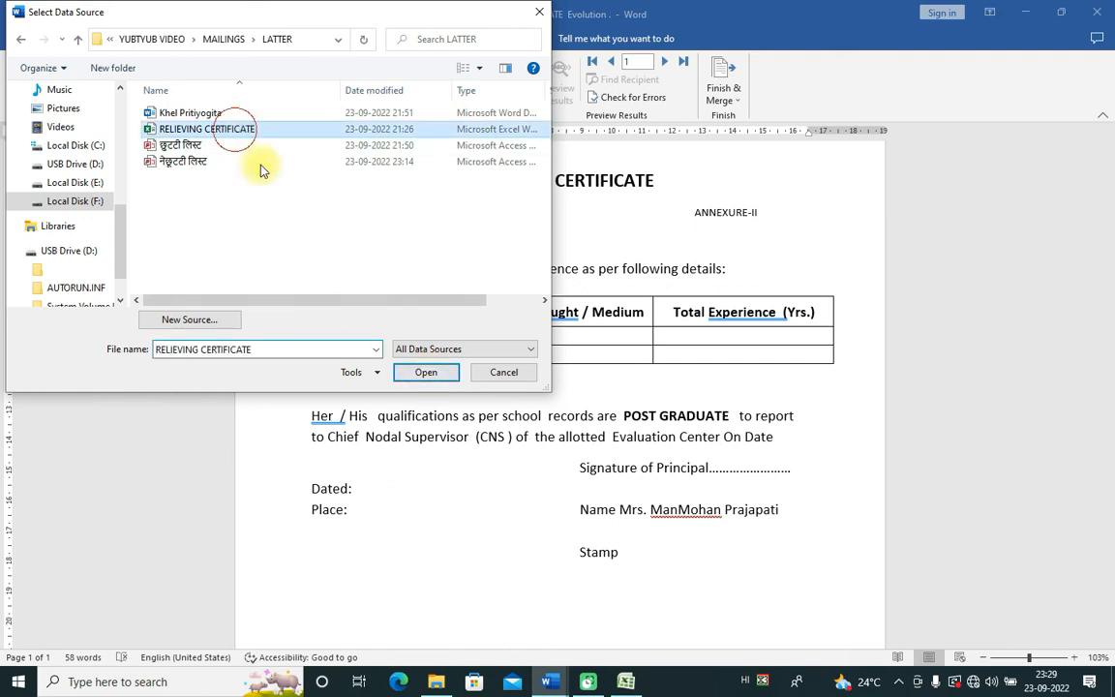
left_click(401, 368)
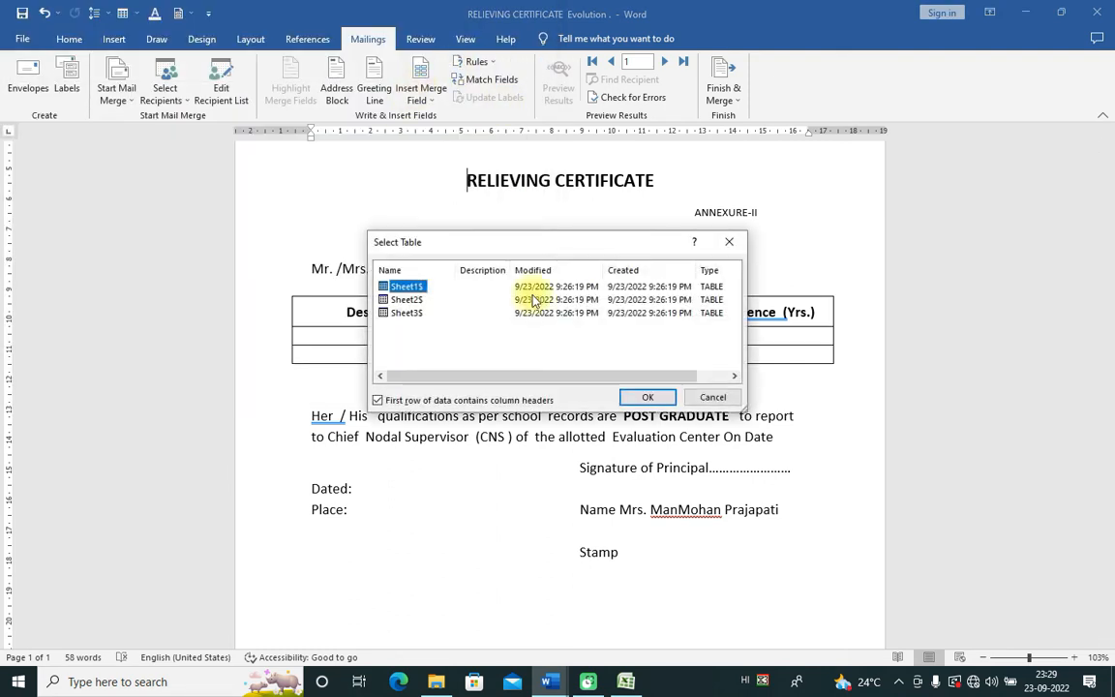
left_click(643, 399)
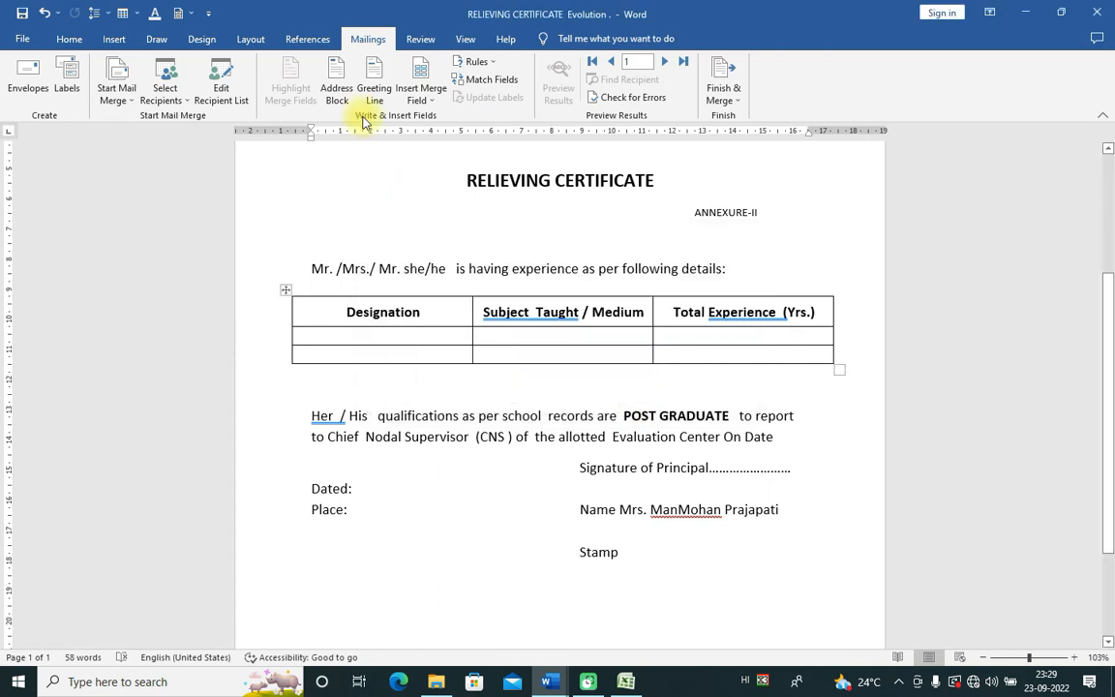
Step: Insert «TEACHER_NAME» and «EXAMNO» after she/he and show them as field codes, not previews
left_click(426, 100)
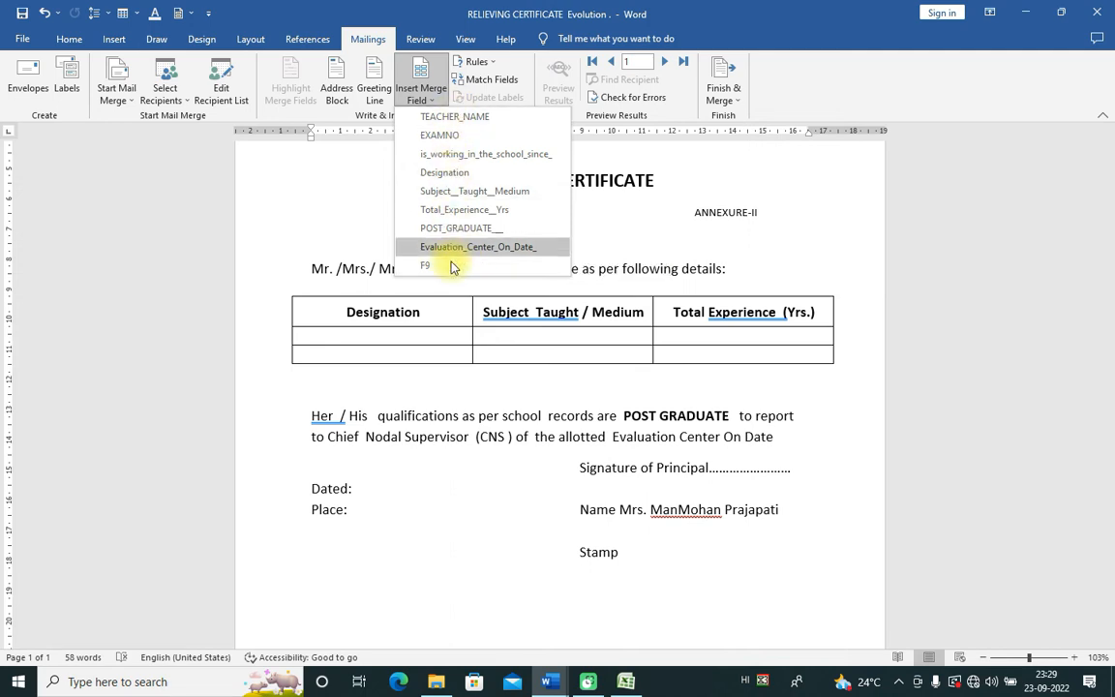
left_click(447, 470)
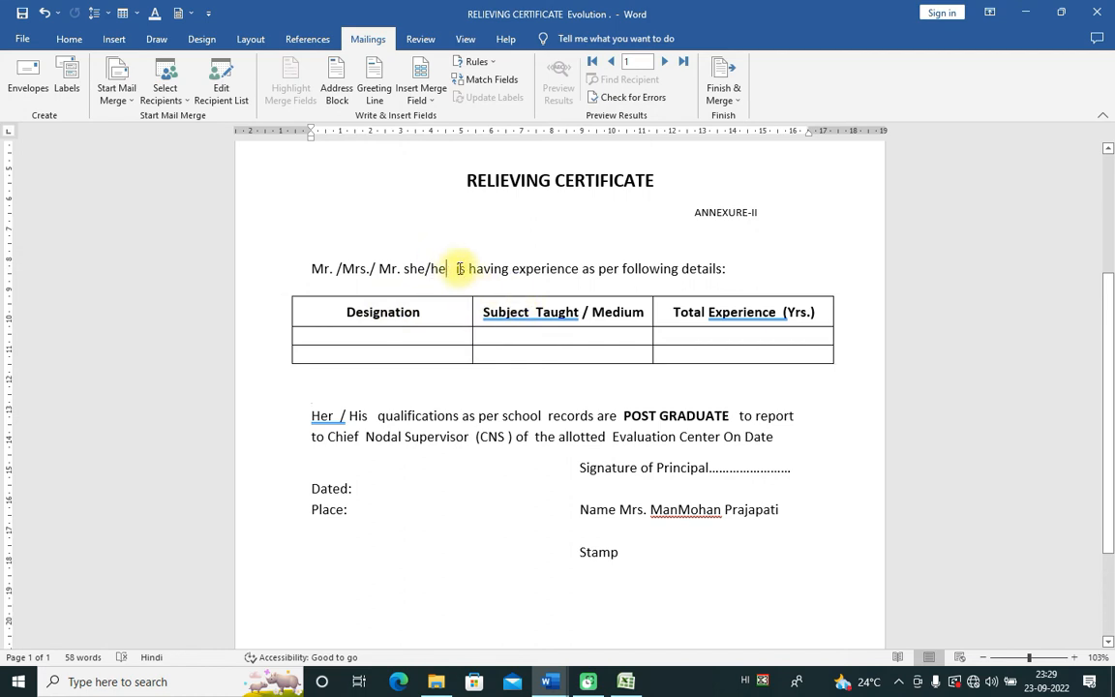
left_click(435, 102)
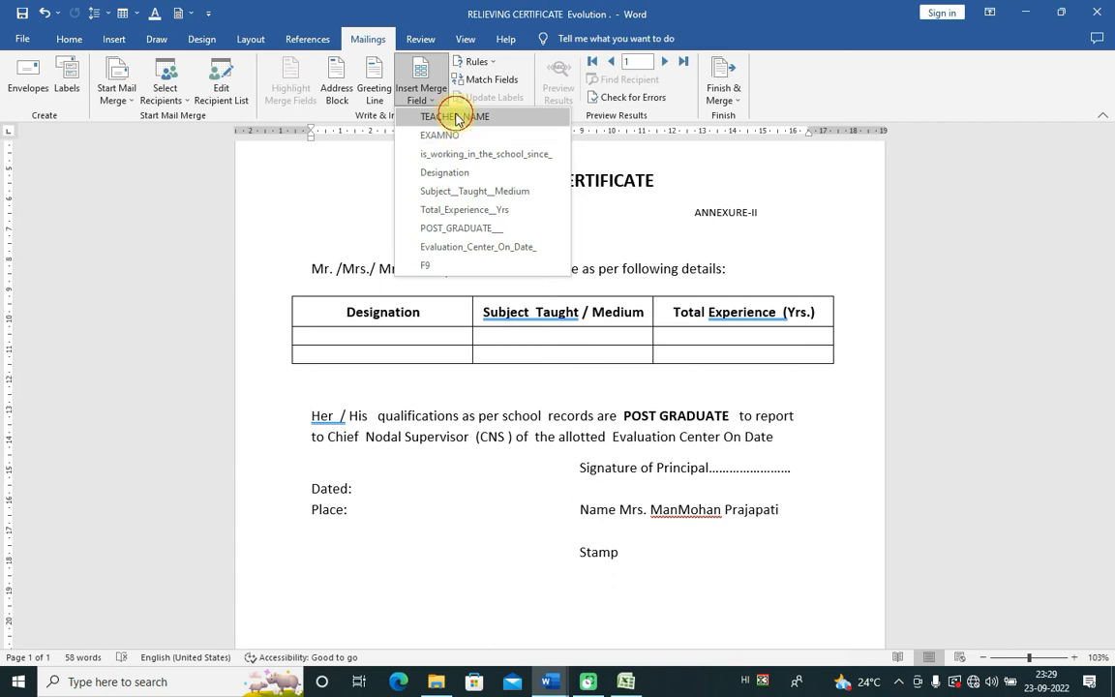
left_click(456, 117)
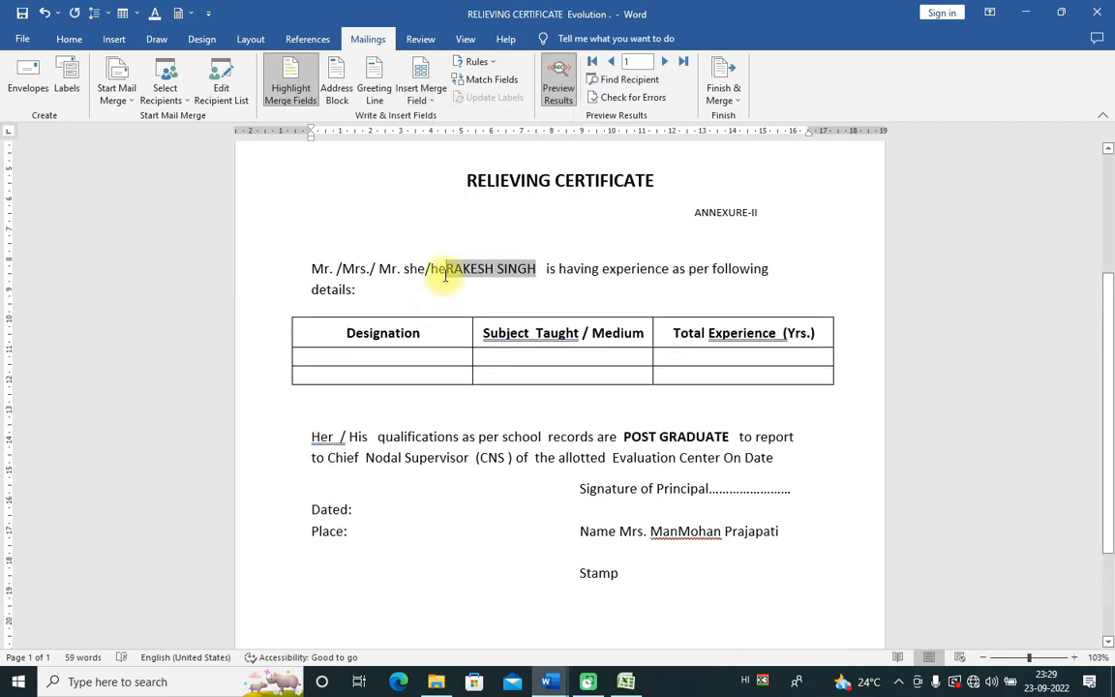
left_click(445, 269)
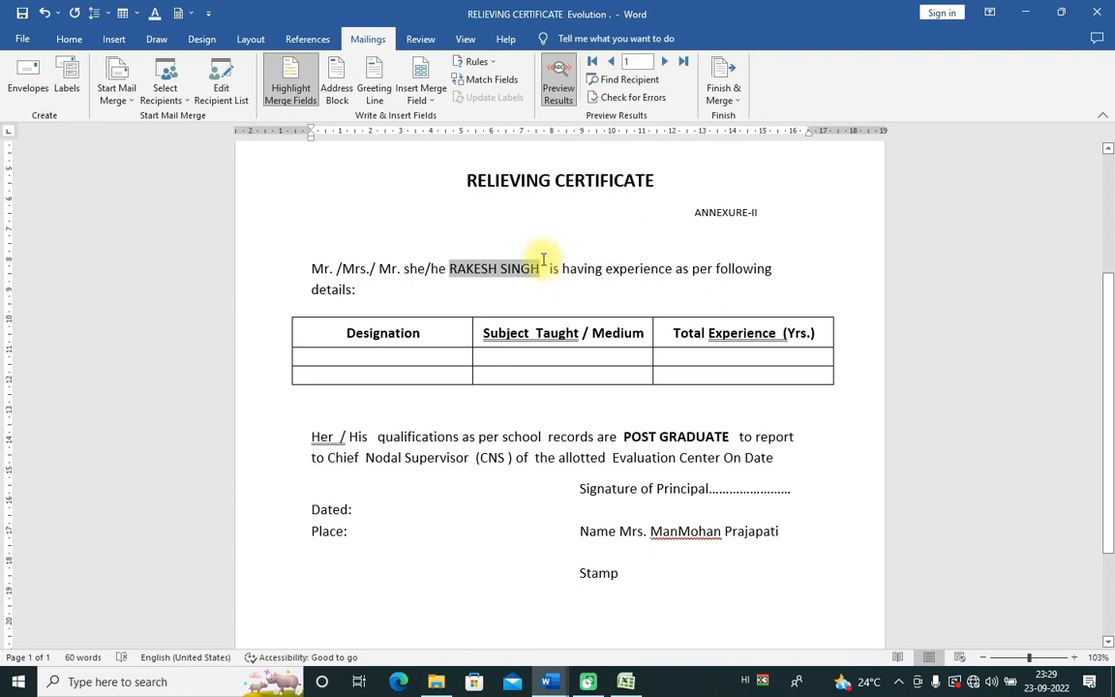
left_click(426, 97)
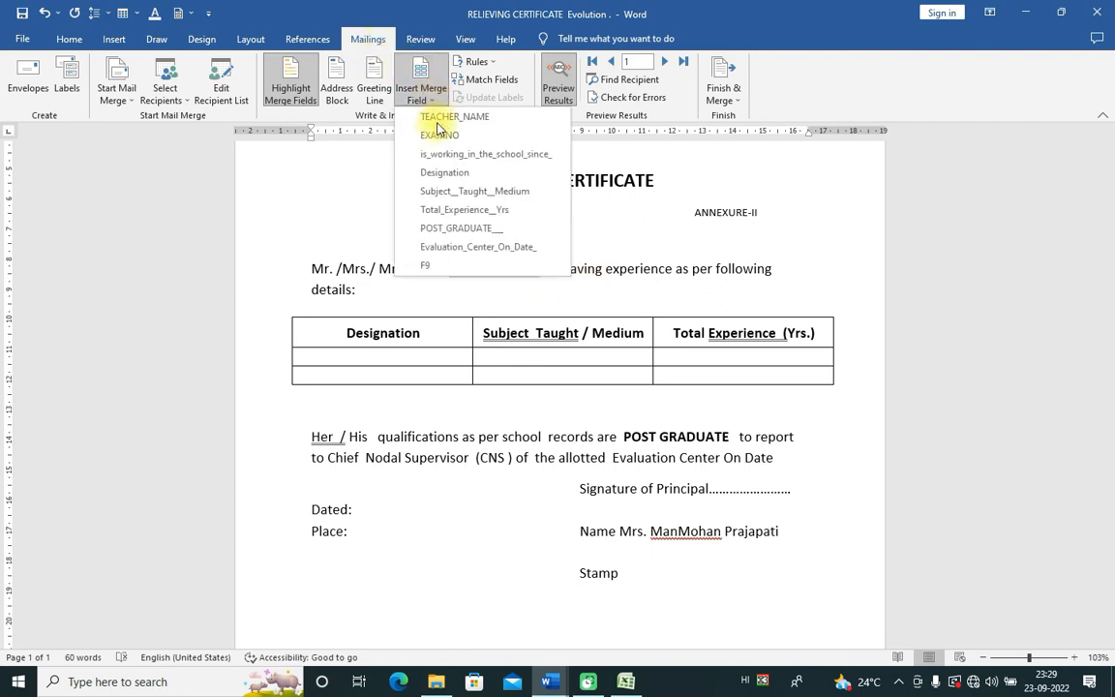
left_click(440, 135)
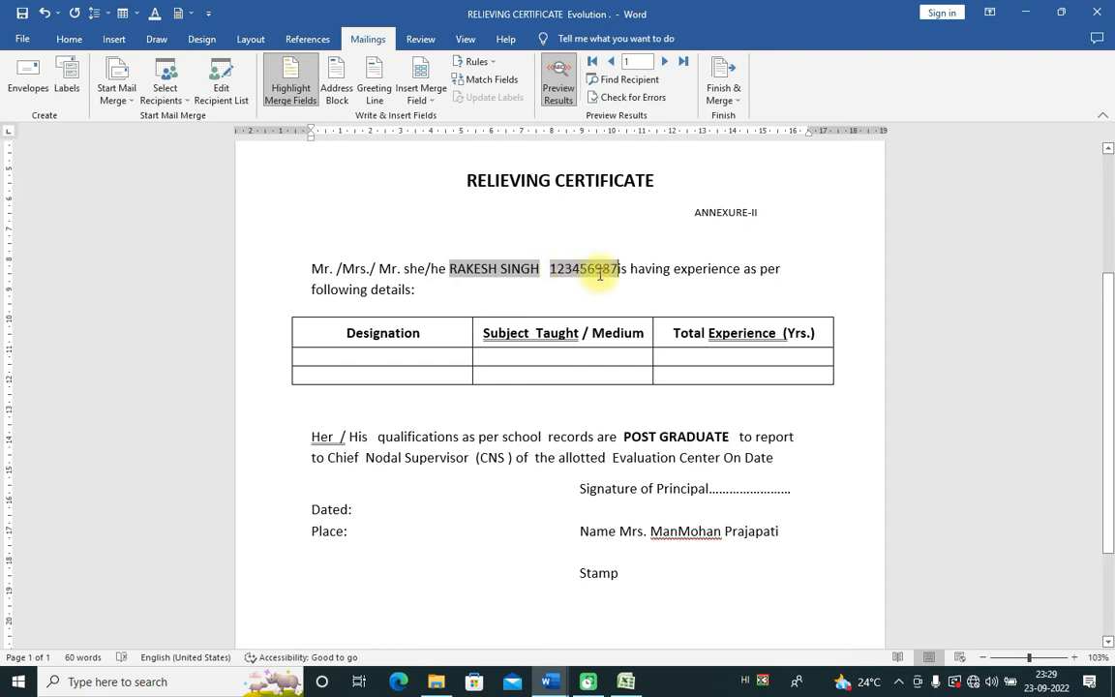
left_click(559, 88)
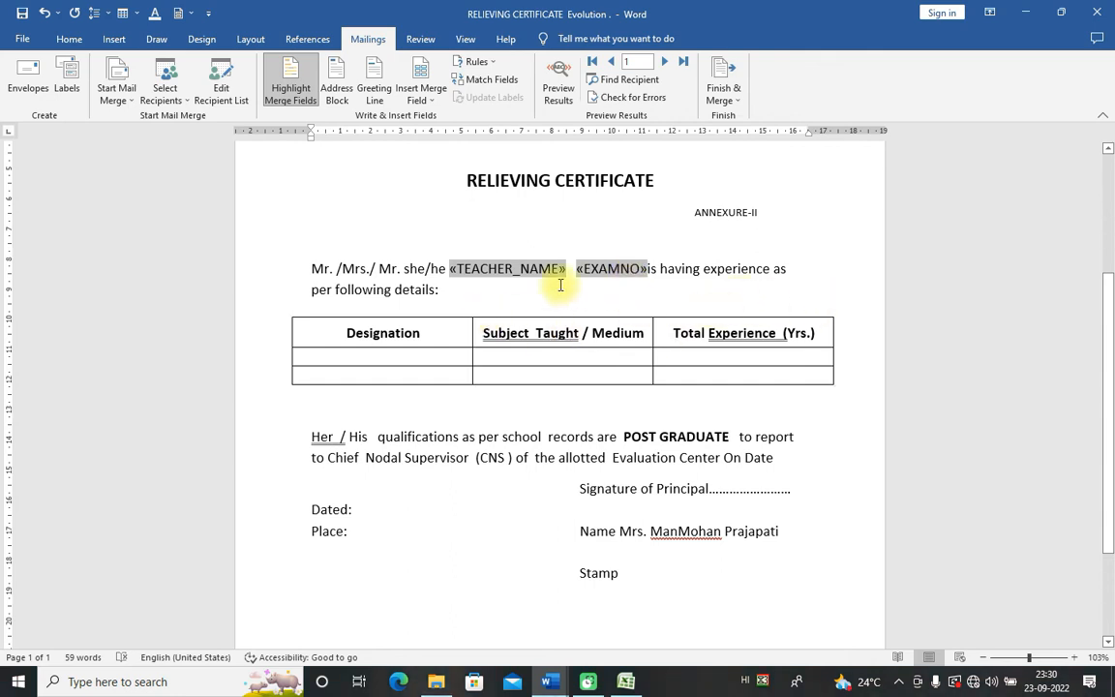
Step: Insert the «is_working_in_the_school_since_» field after 'experience as'
left_click(431, 100)
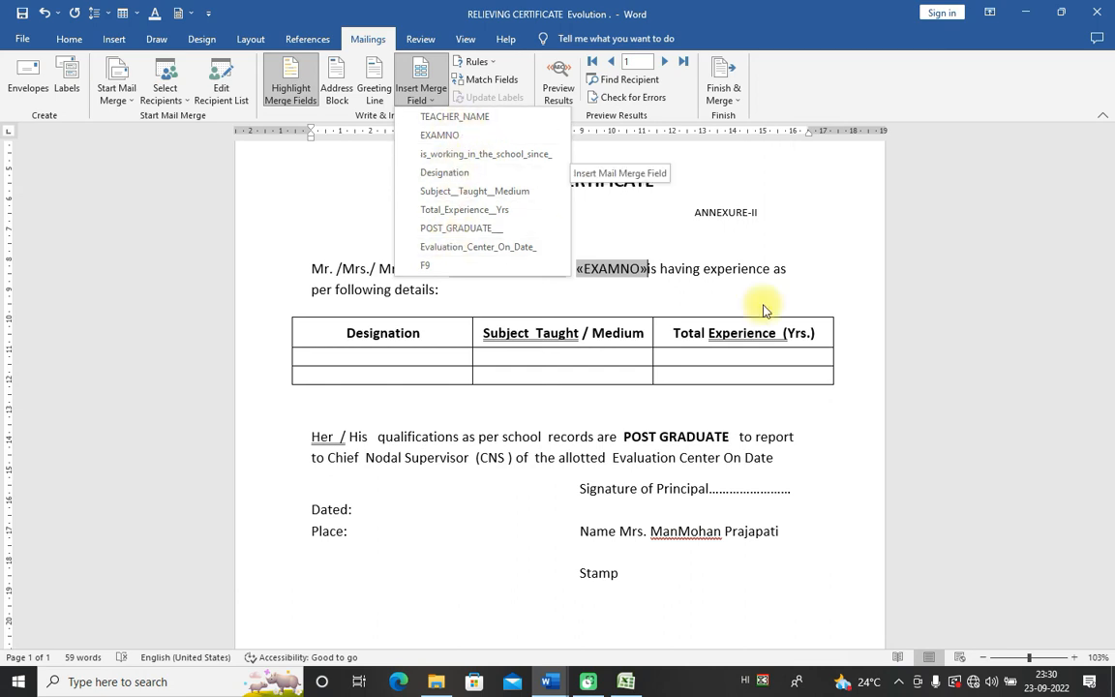
left_click(792, 271)
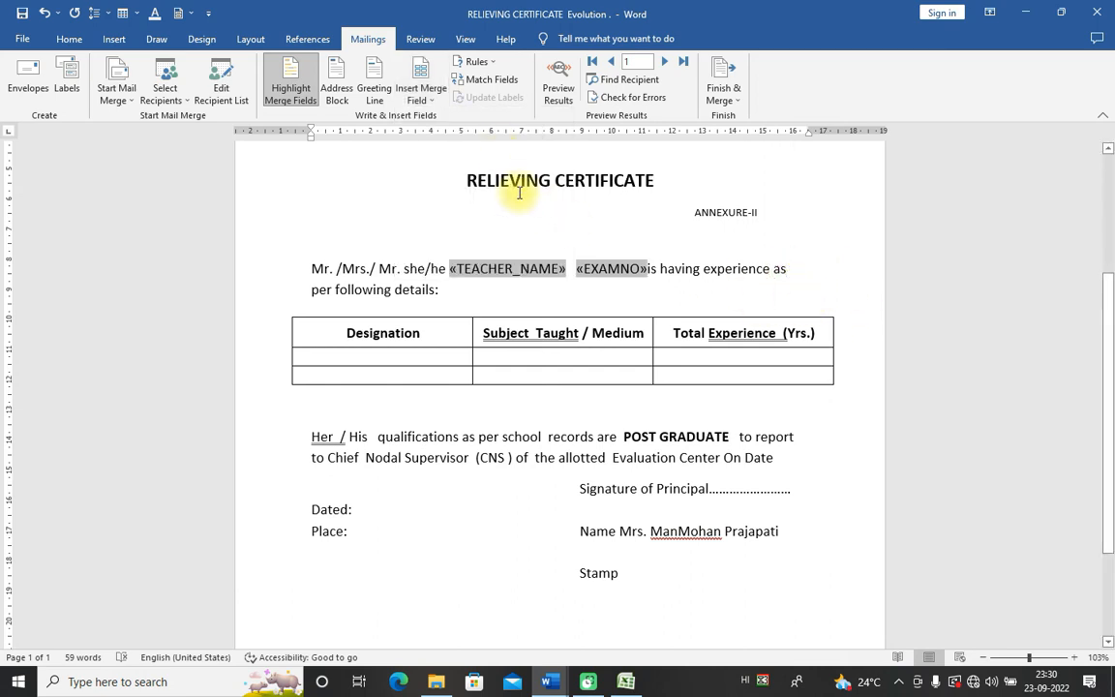
left_click(436, 102)
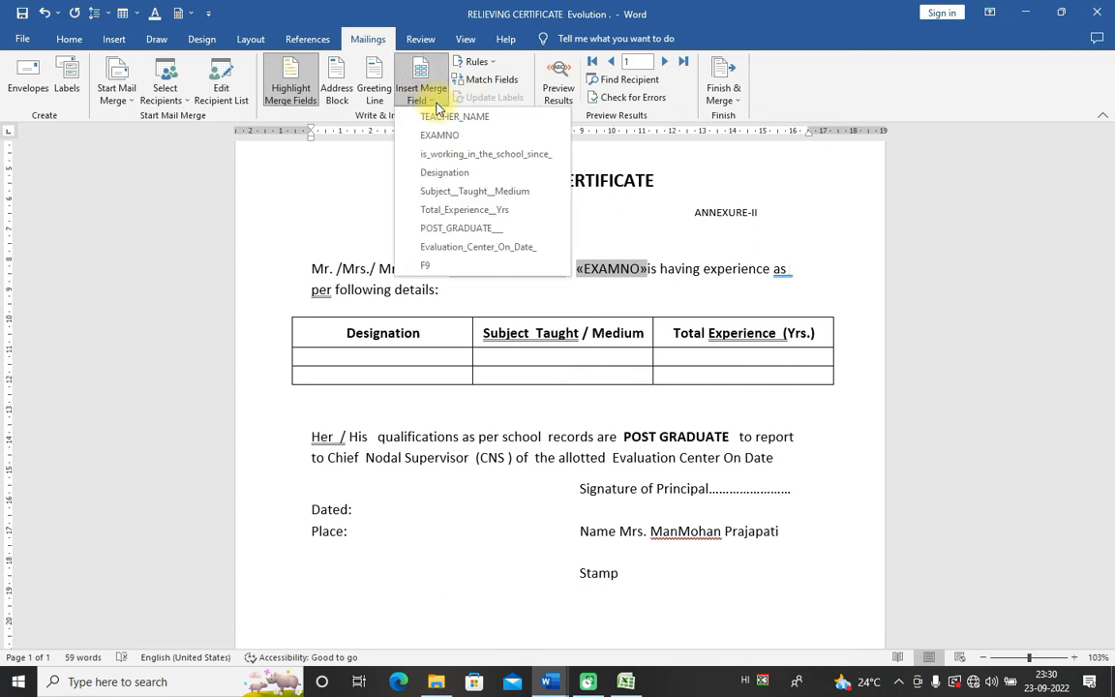
left_click(466, 155)
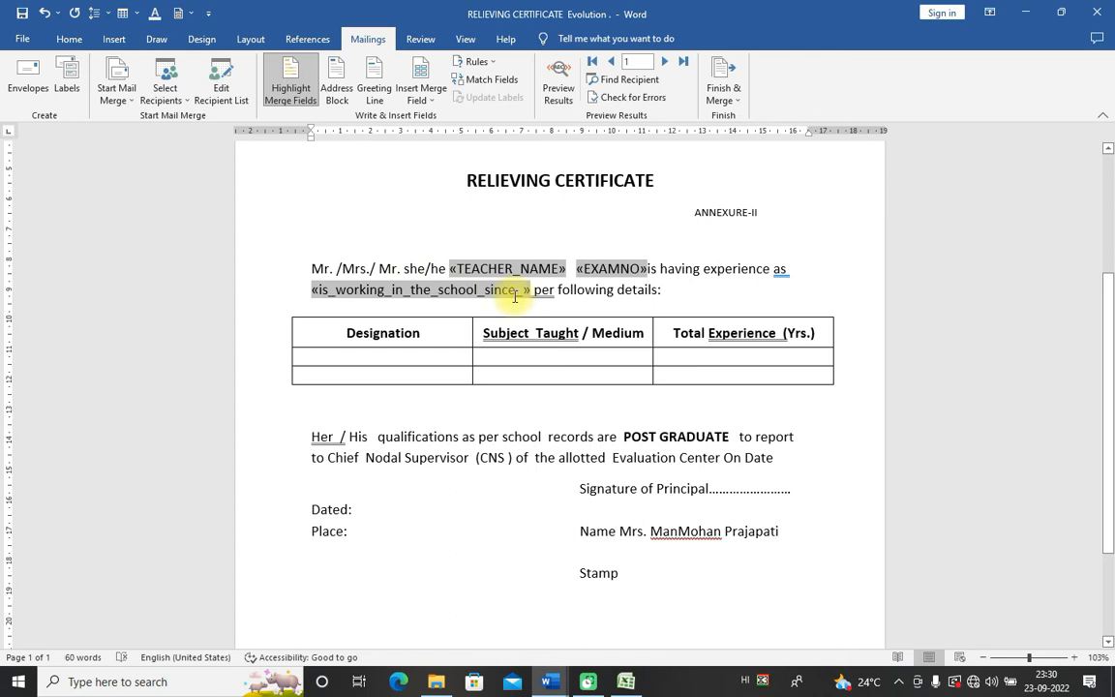
Step: Fill table row 2 with «Designation», «Subject__Taught__Medium» and «Total_Experience__Yrs» fields
left_click(426, 97)
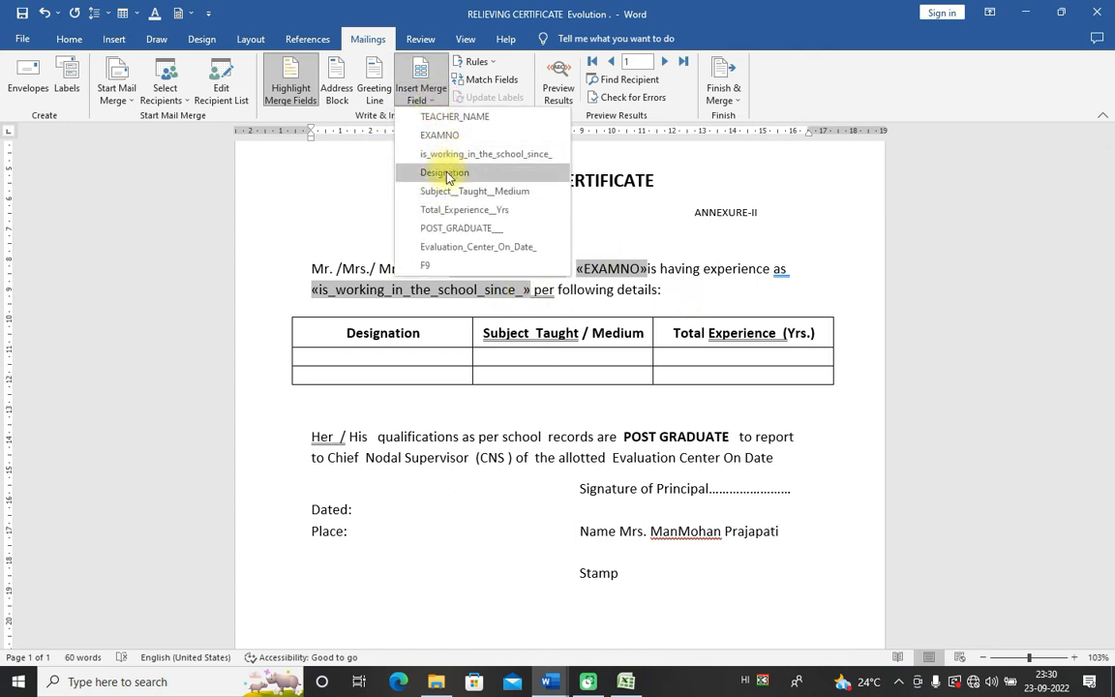
left_click(368, 355)
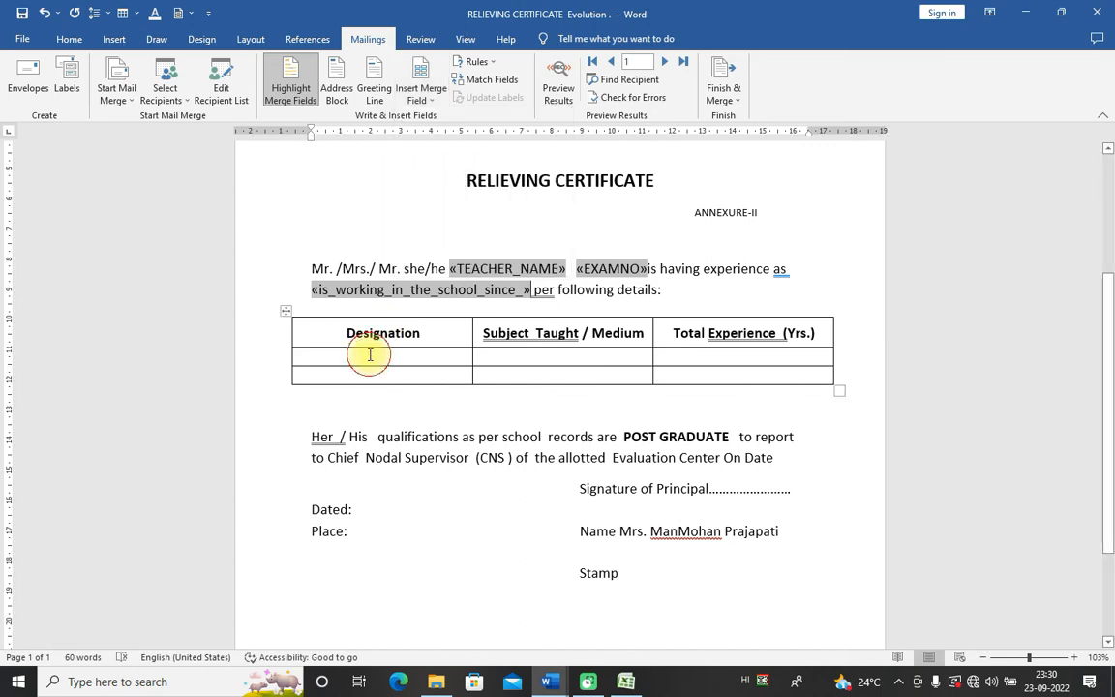
left_click(370, 377)
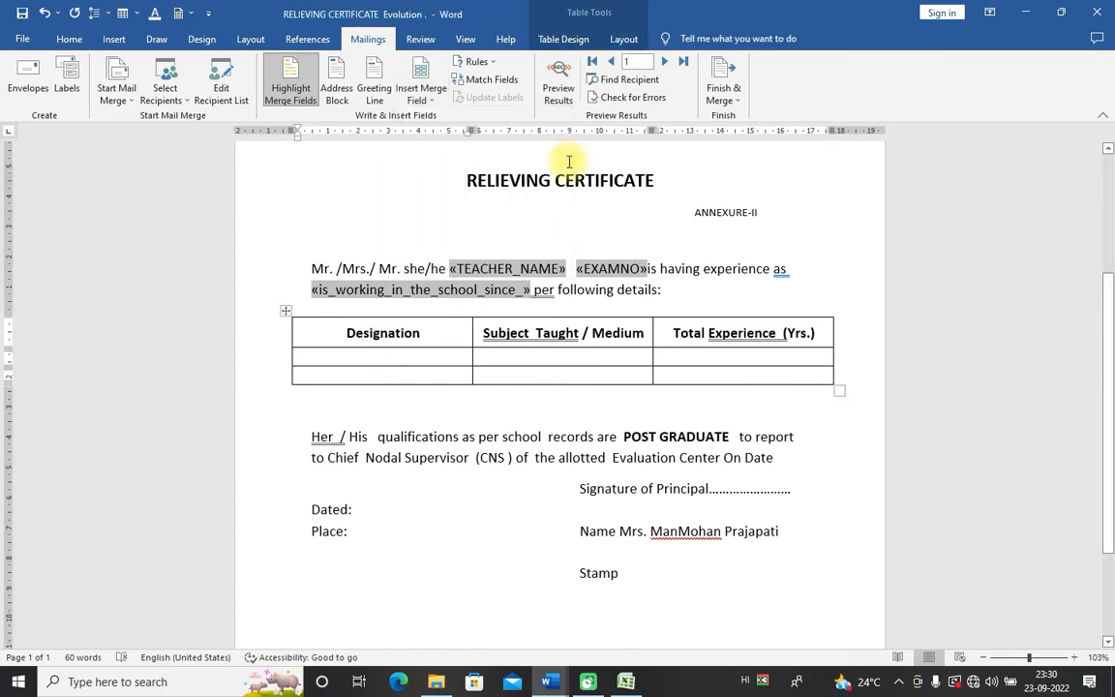
left_click(426, 97)
left_click(444, 172)
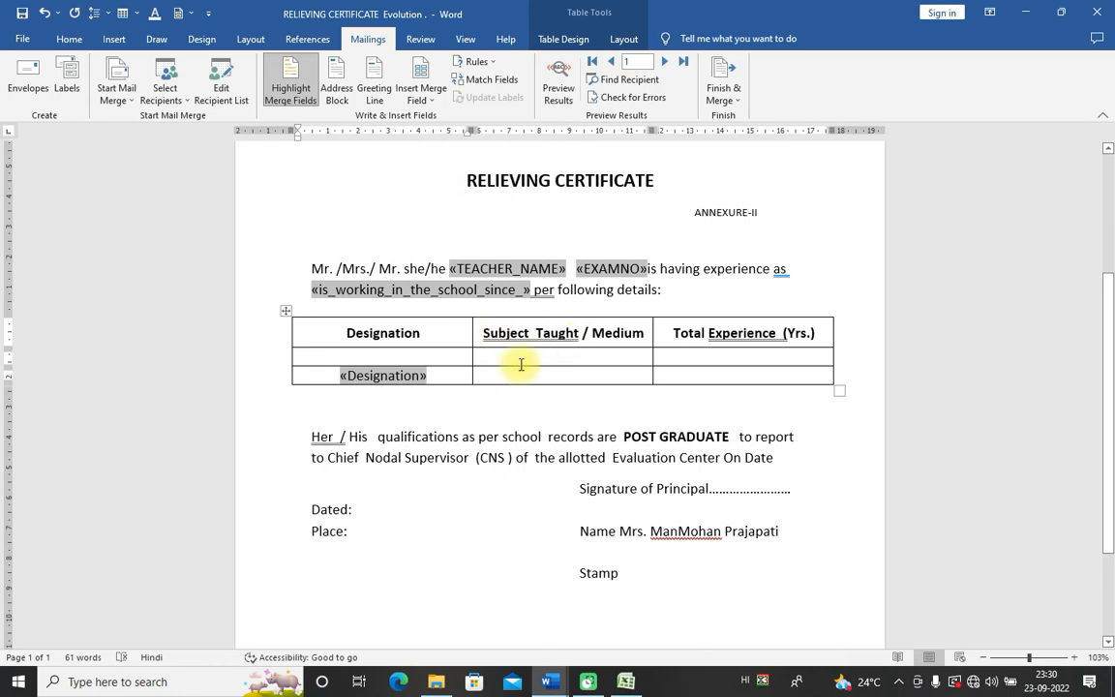
left_click(518, 375)
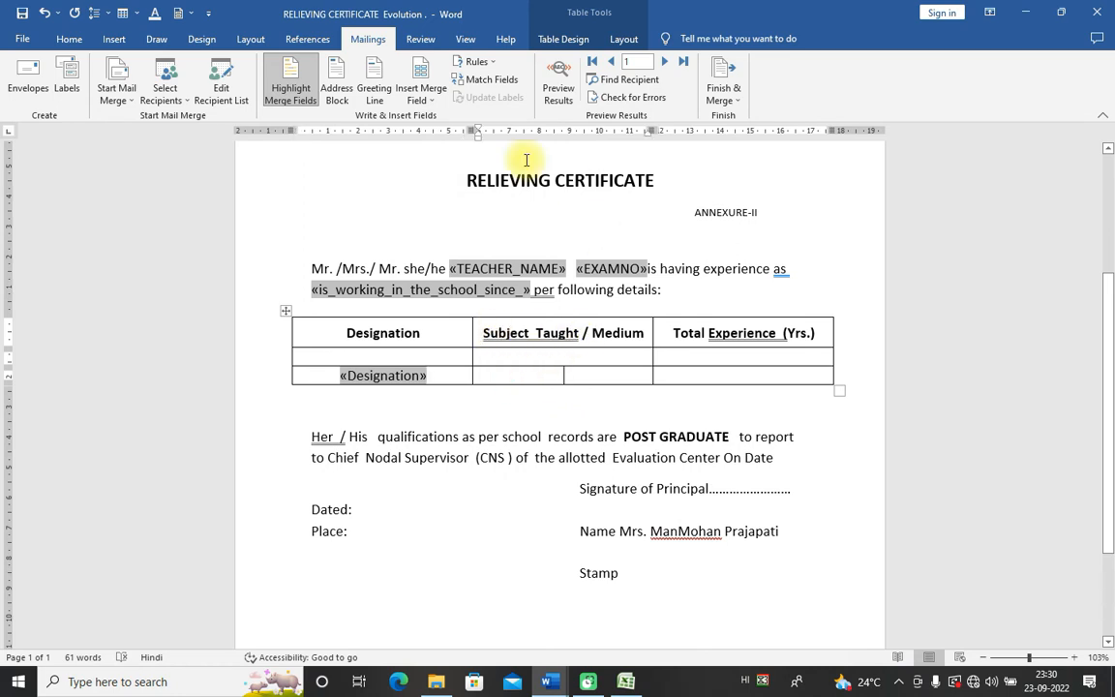
left_click(428, 95)
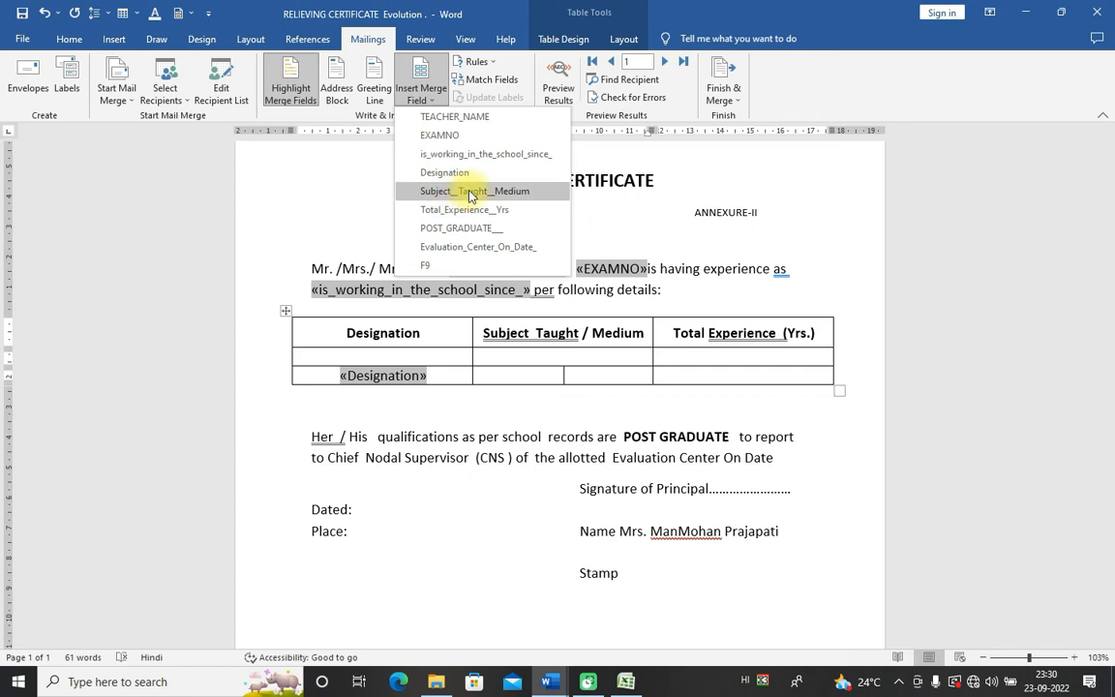
left_click(469, 193)
left_click(748, 375)
left_click(422, 95)
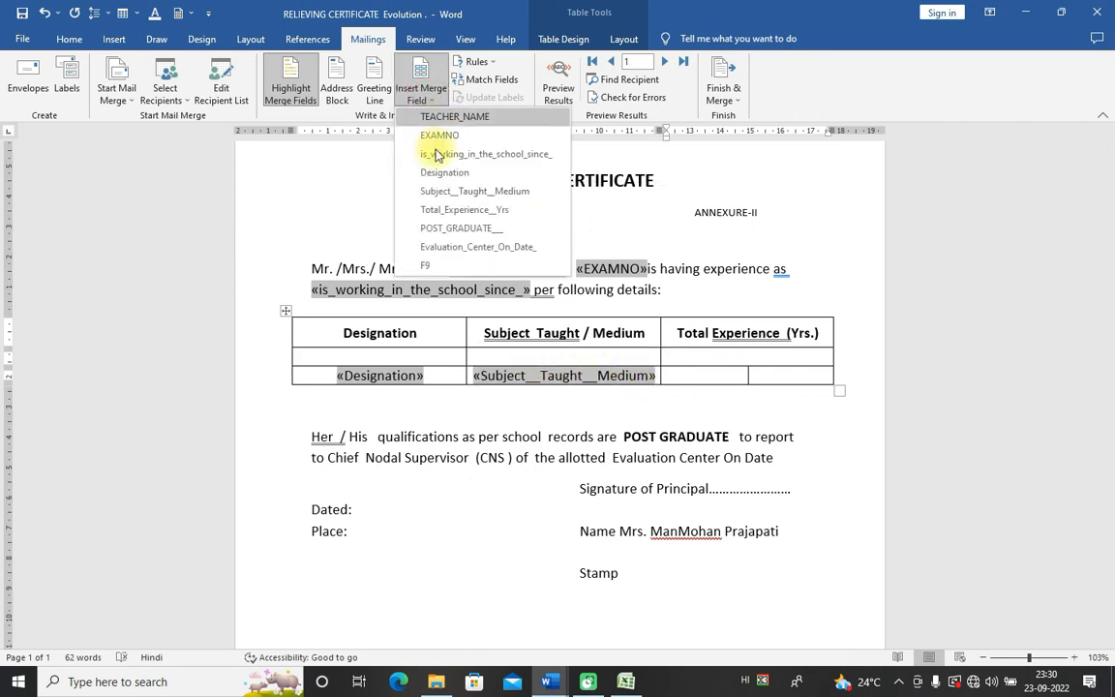
left_click(461, 211)
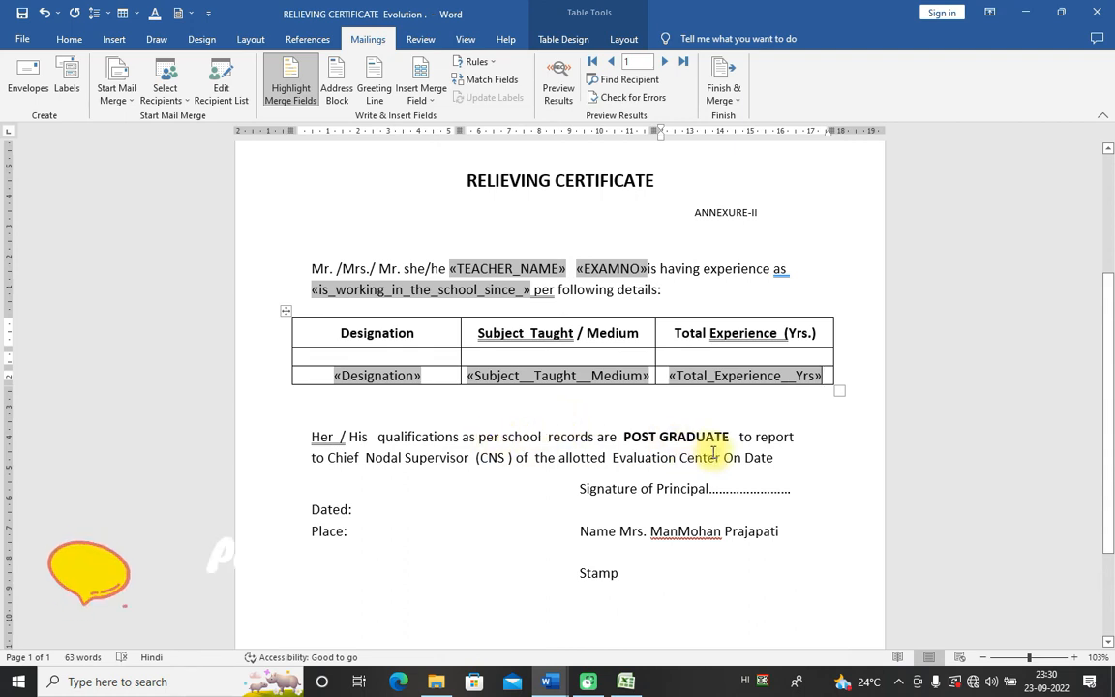
left_click(378, 438)
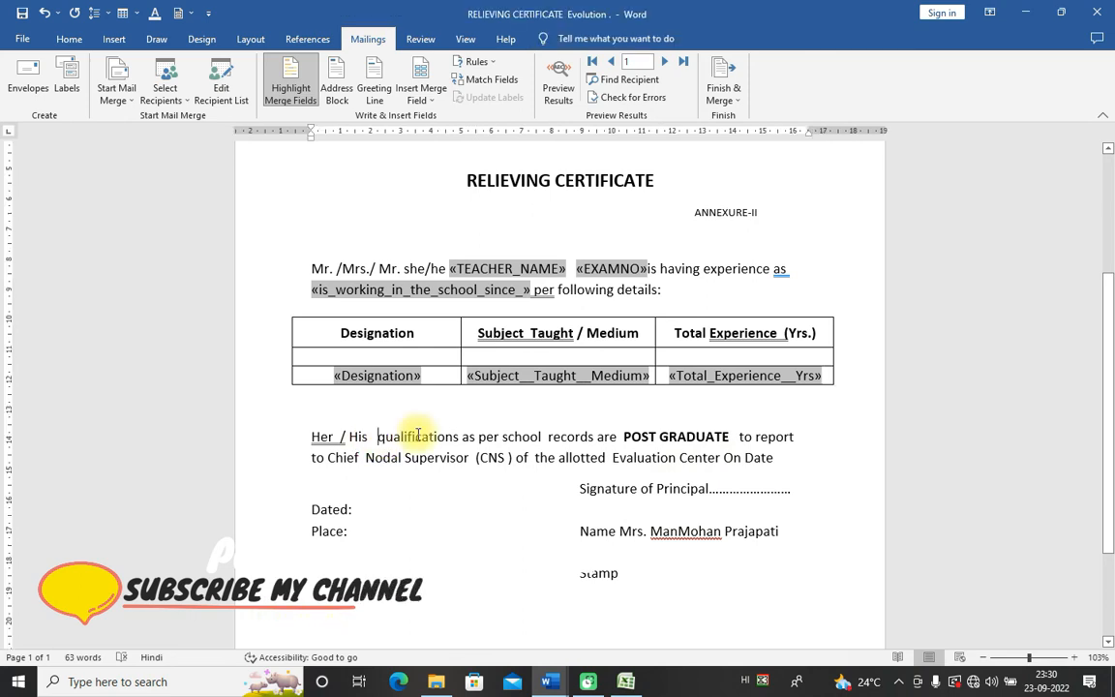
Step: Insert «POST_GRADUATE___» before qualifications and «Evaluation_Center_On_Date_» after On Date, then toggle field shading
left_click(423, 94)
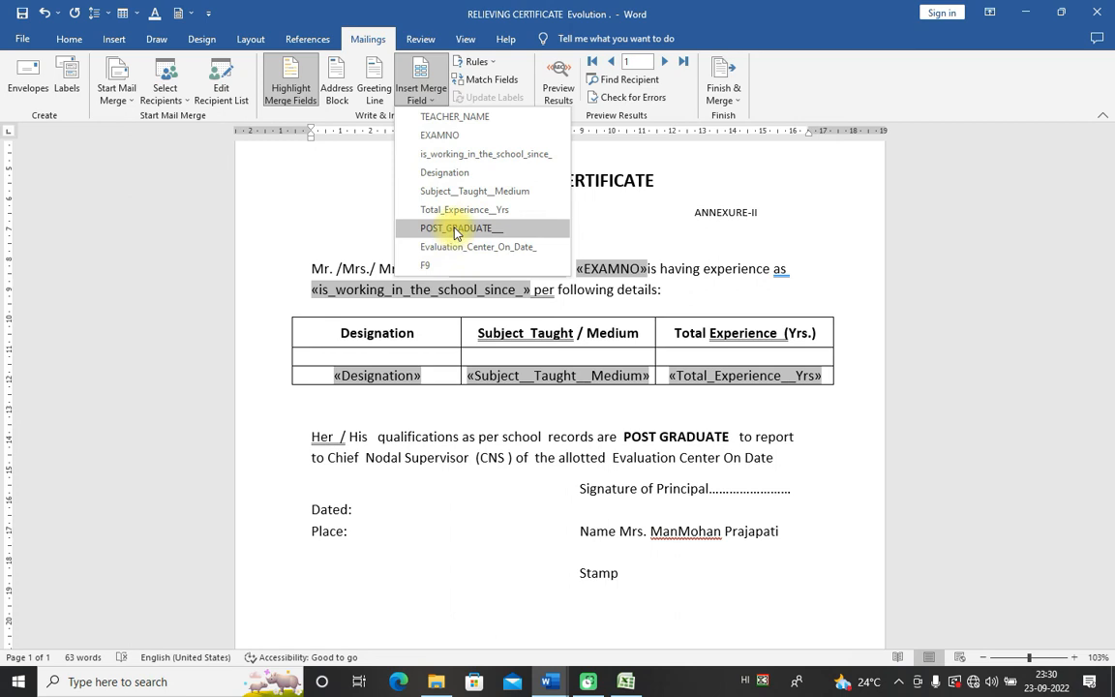
left_click(455, 230)
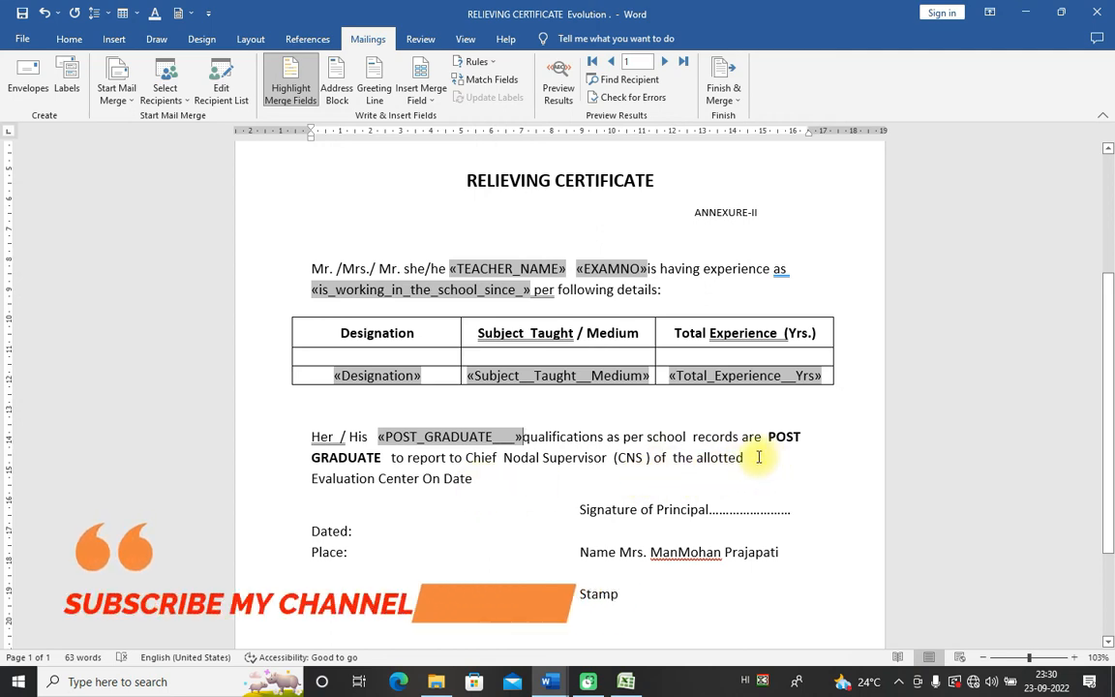
left_click(481, 478)
left_click(421, 96)
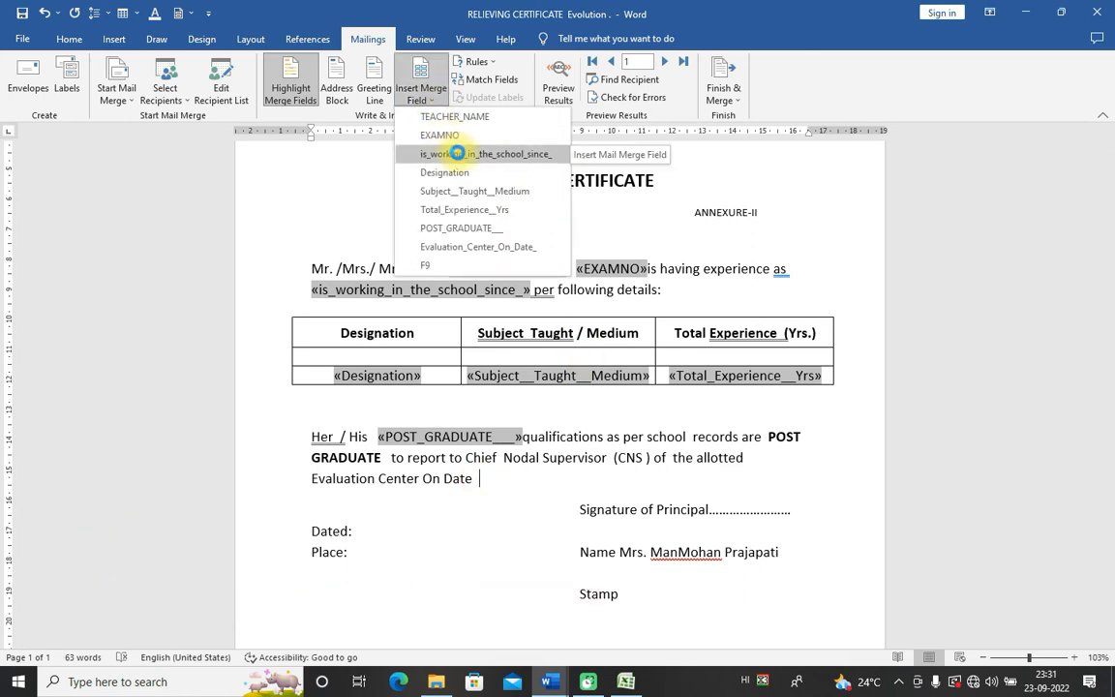
left_click(440, 247)
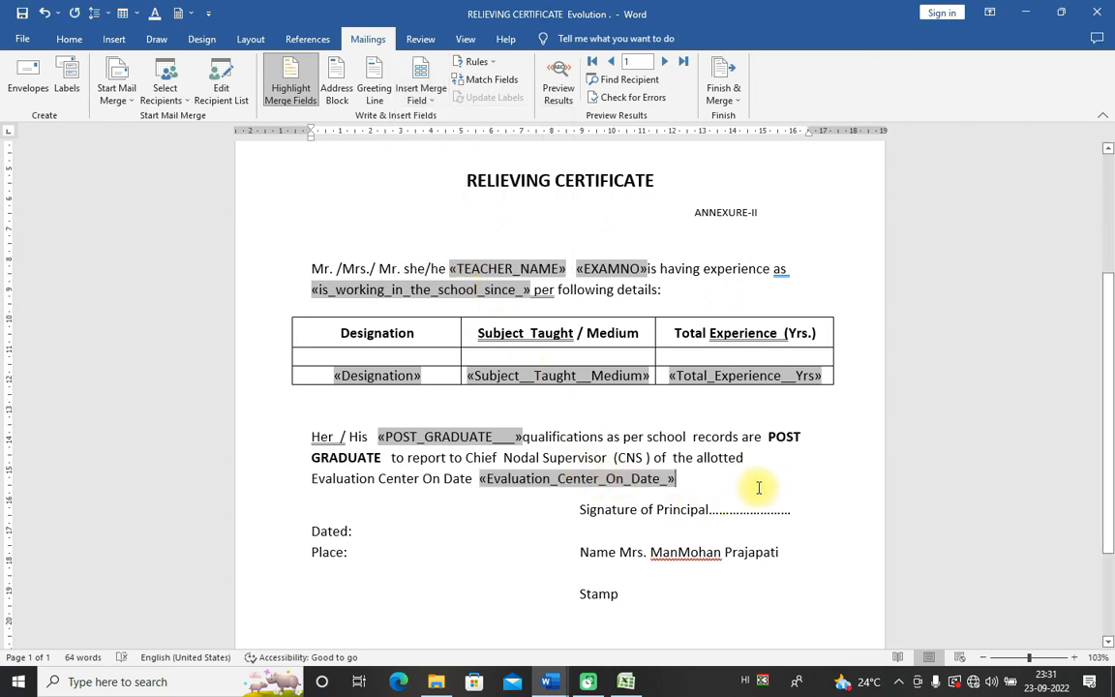
left_click(291, 83)
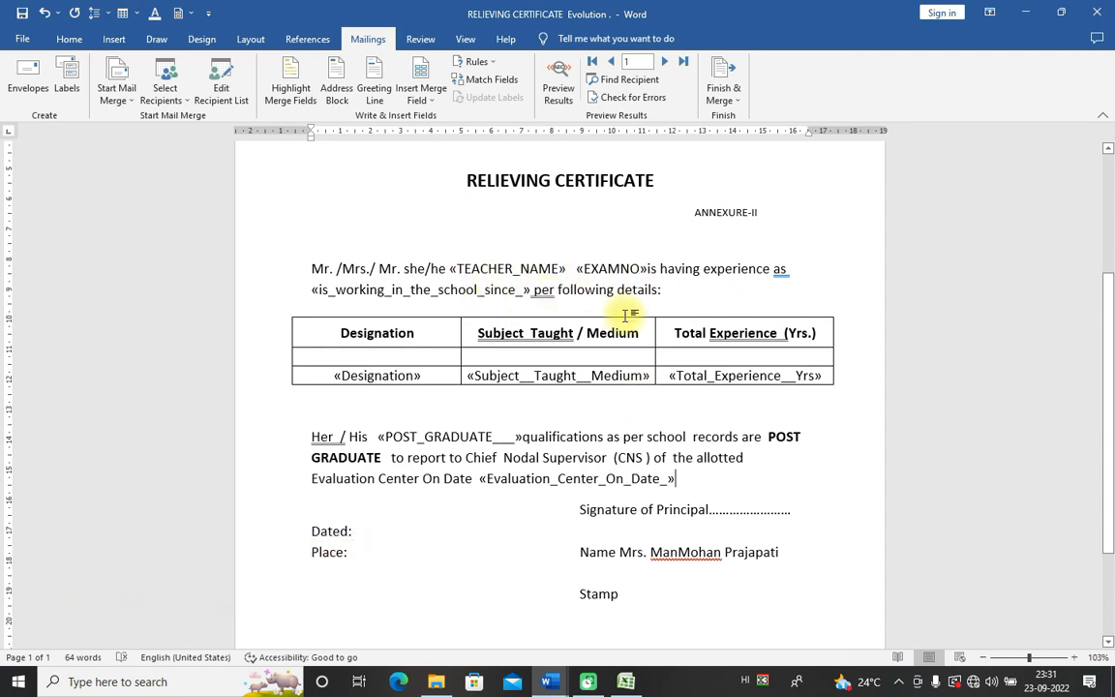
left_click(292, 83)
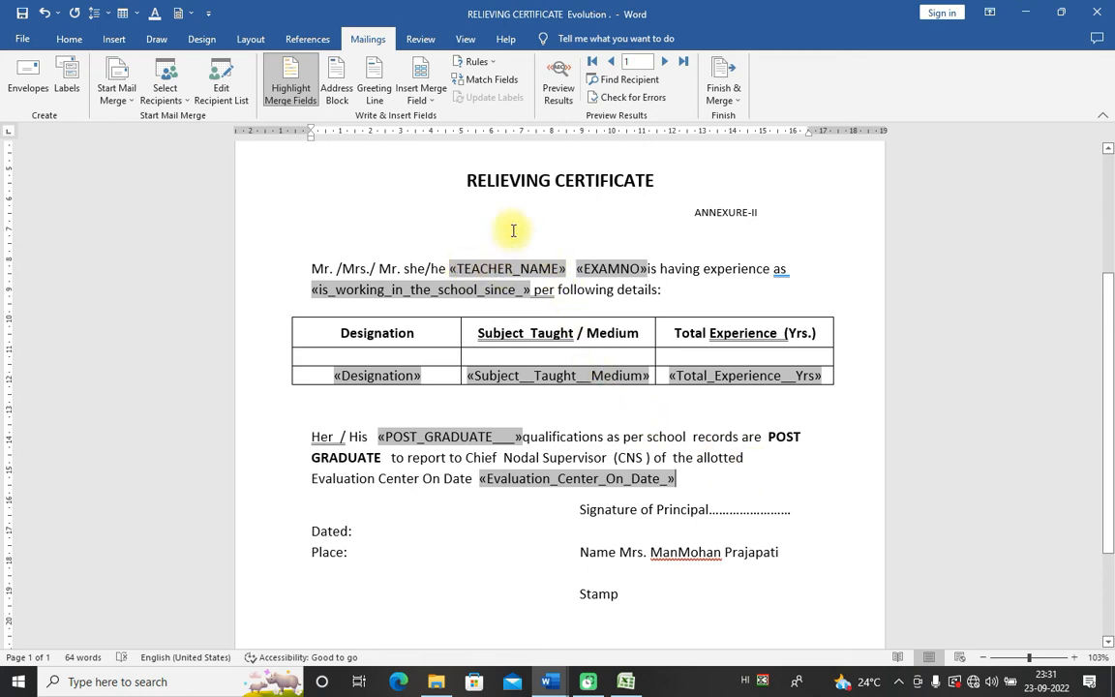
Step: Preview the merged results and inspect the teacher name, exam number, table values and evaluation date
left_click(562, 82)
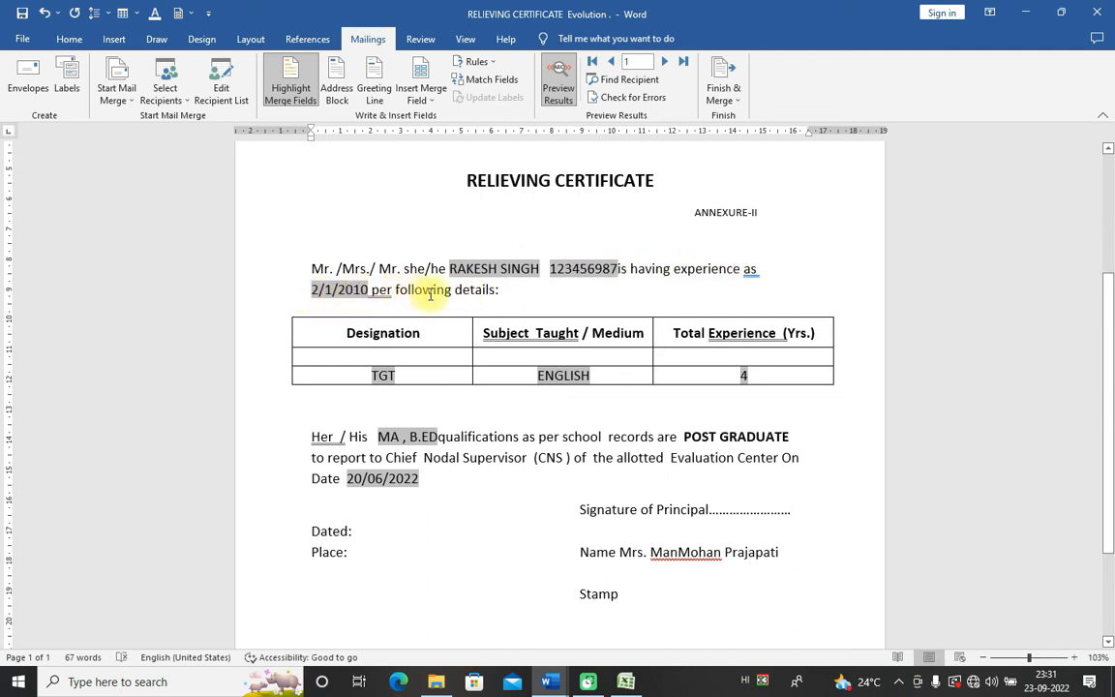
left_click(407, 377)
left_click(601, 377)
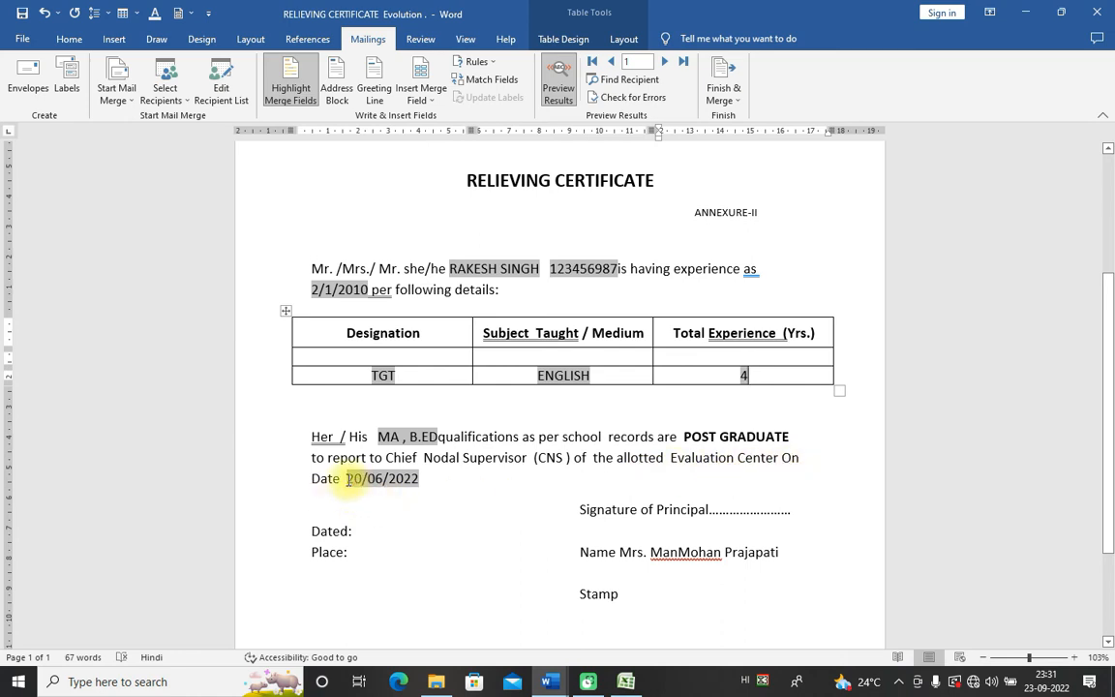
left_click_drag(347, 481, 432, 488)
left_click(593, 378)
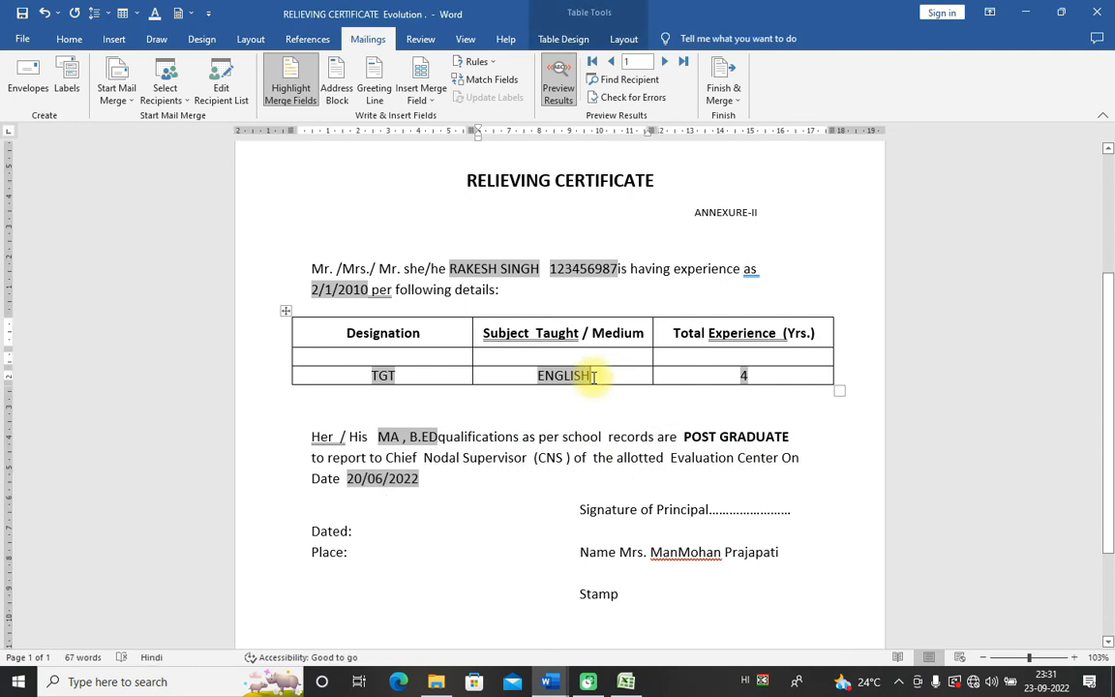
left_click(551, 268)
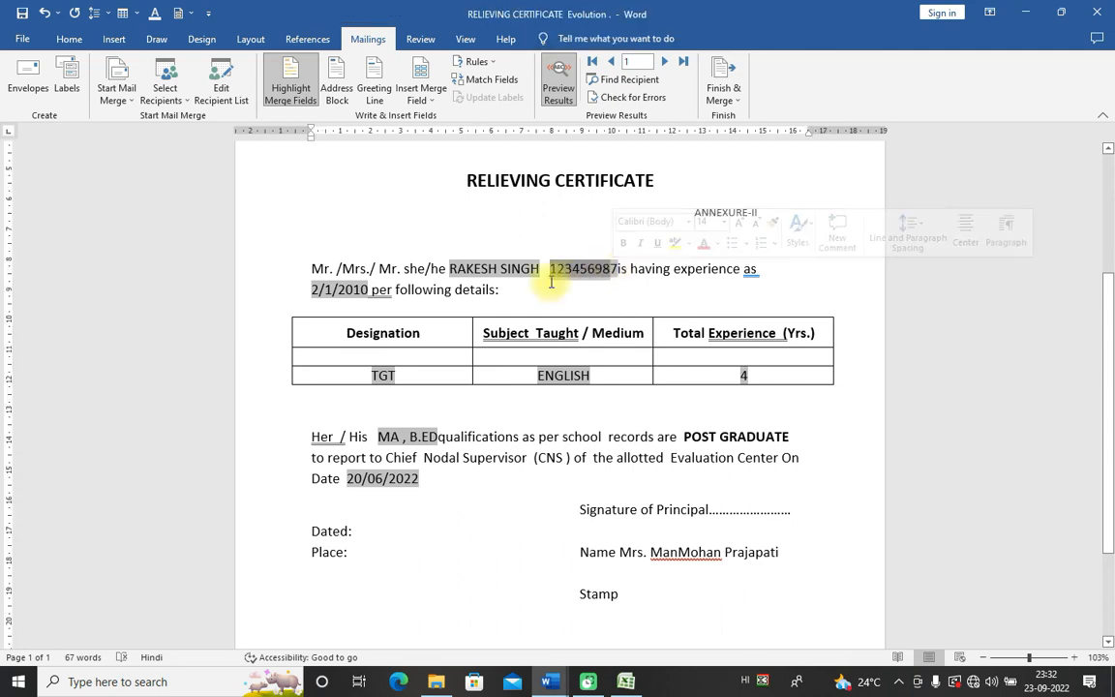
left_click(451, 261)
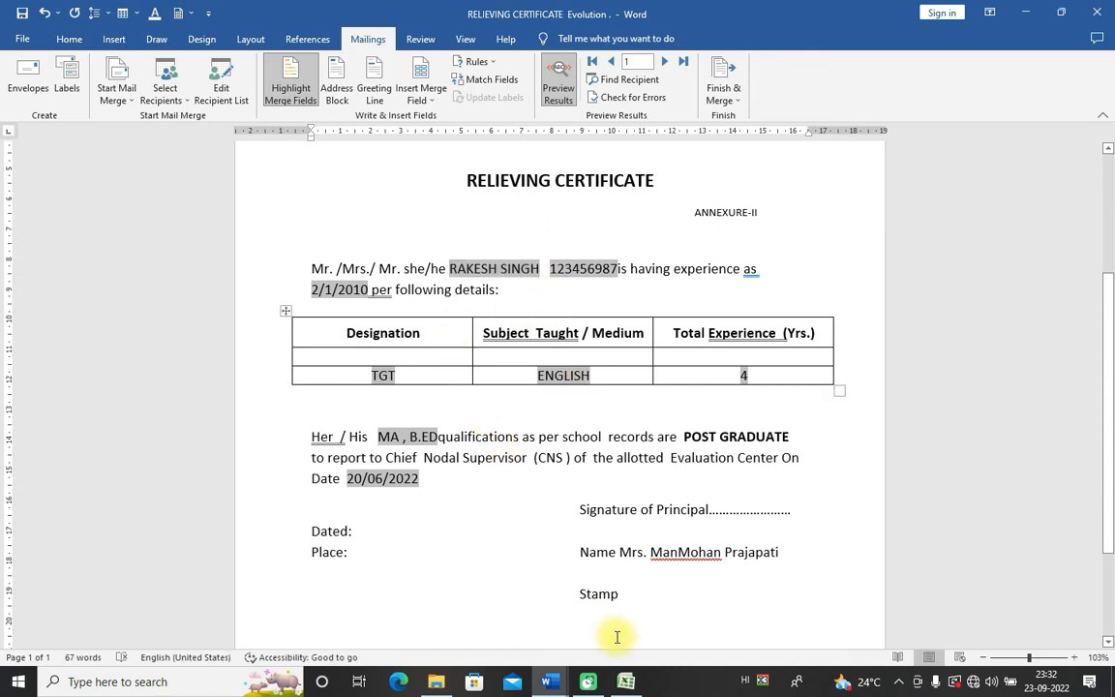
Step: Compare against the Excel teacher list, then advance to the second teacher's record
left_click(624, 682)
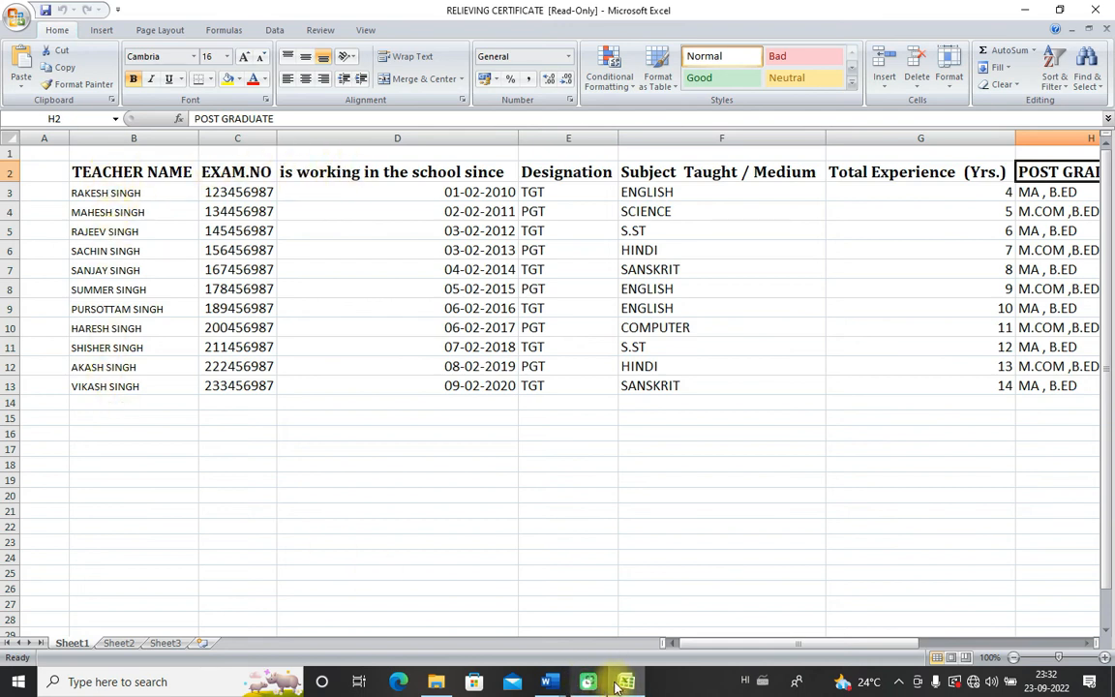
left_click(549, 682)
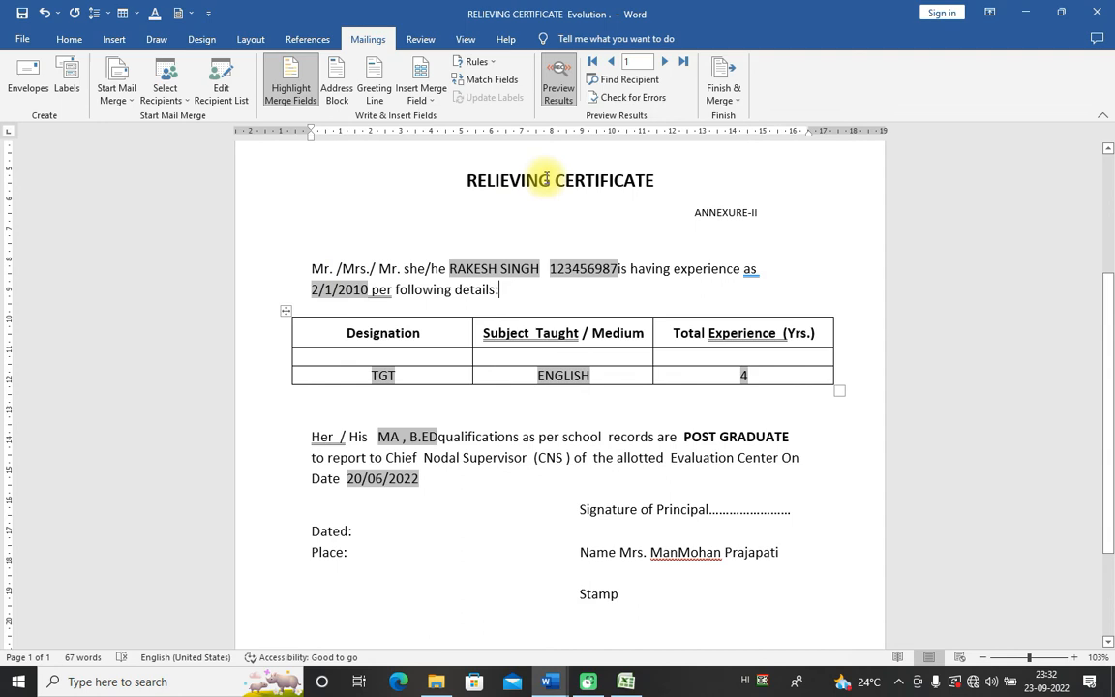
left_click(666, 62)
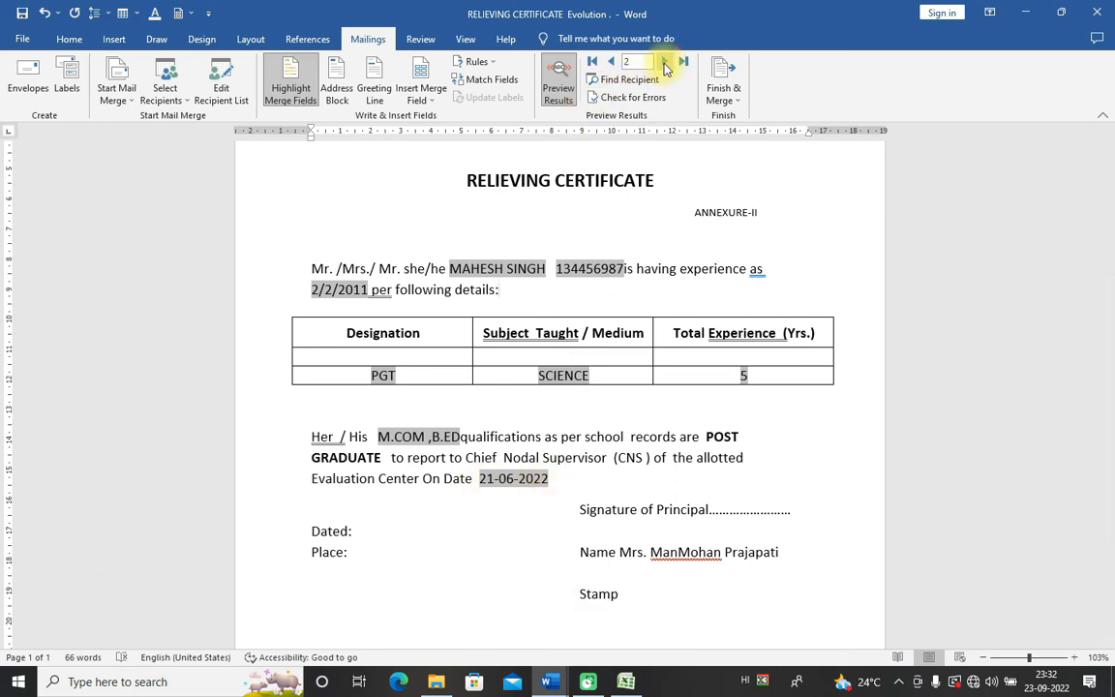
Step: Preview record 3 and inspect its subject S.ST, experience 6 and date 22-06-2022
left_click(665, 62)
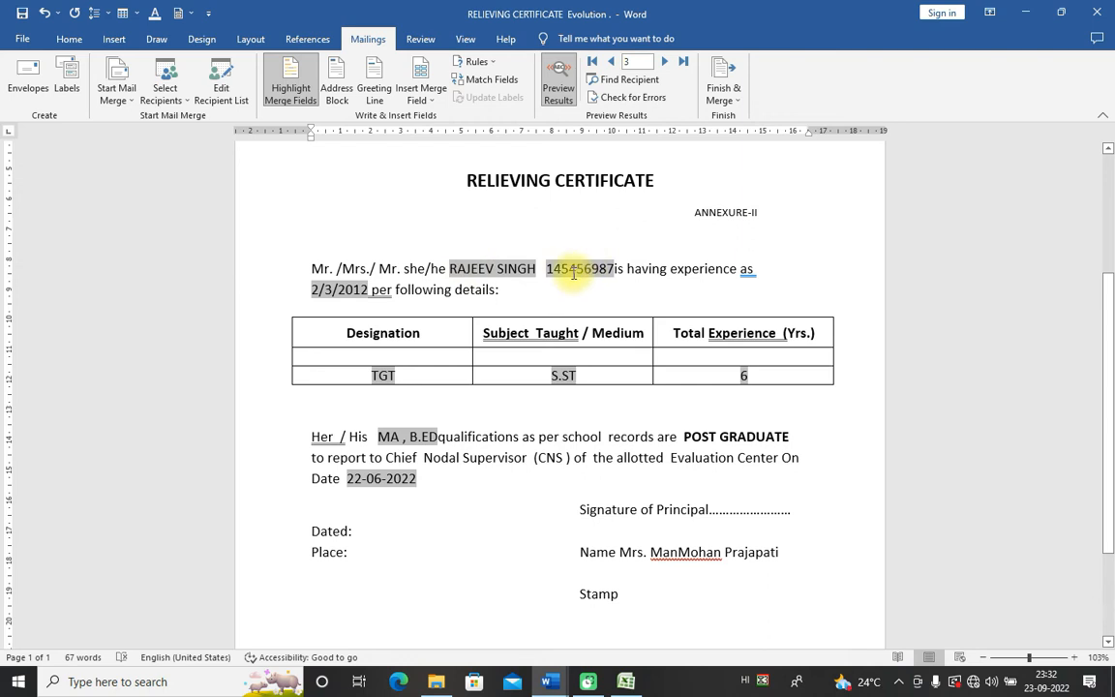
left_click(398, 375)
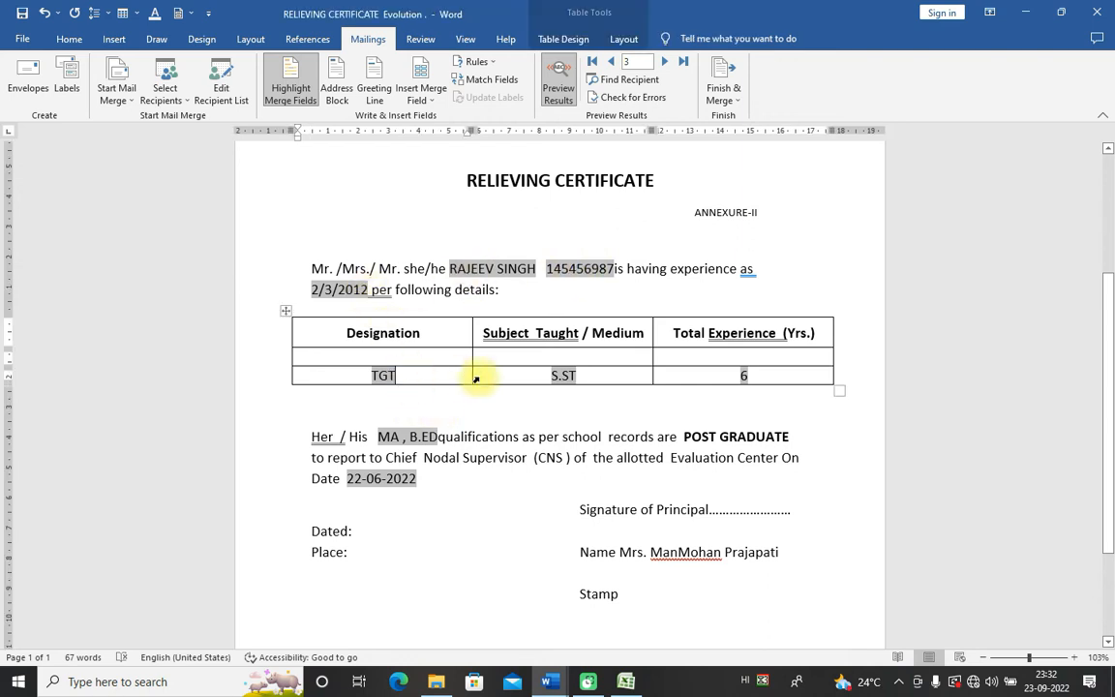
left_click(604, 375)
left_click(721, 381)
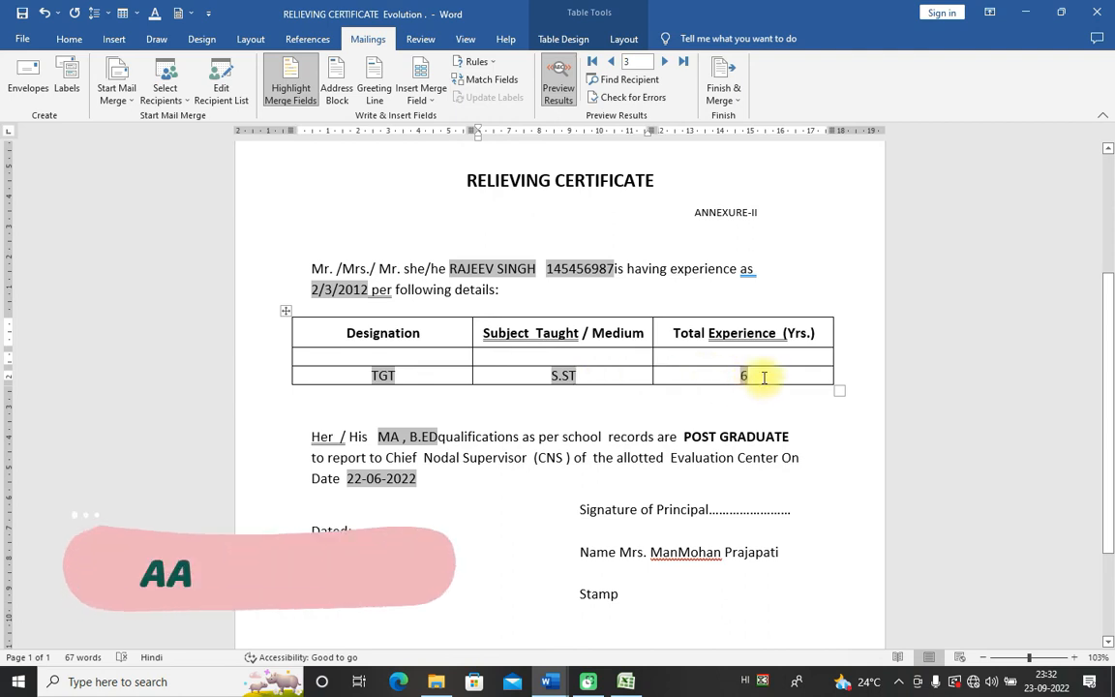
left_click(415, 481)
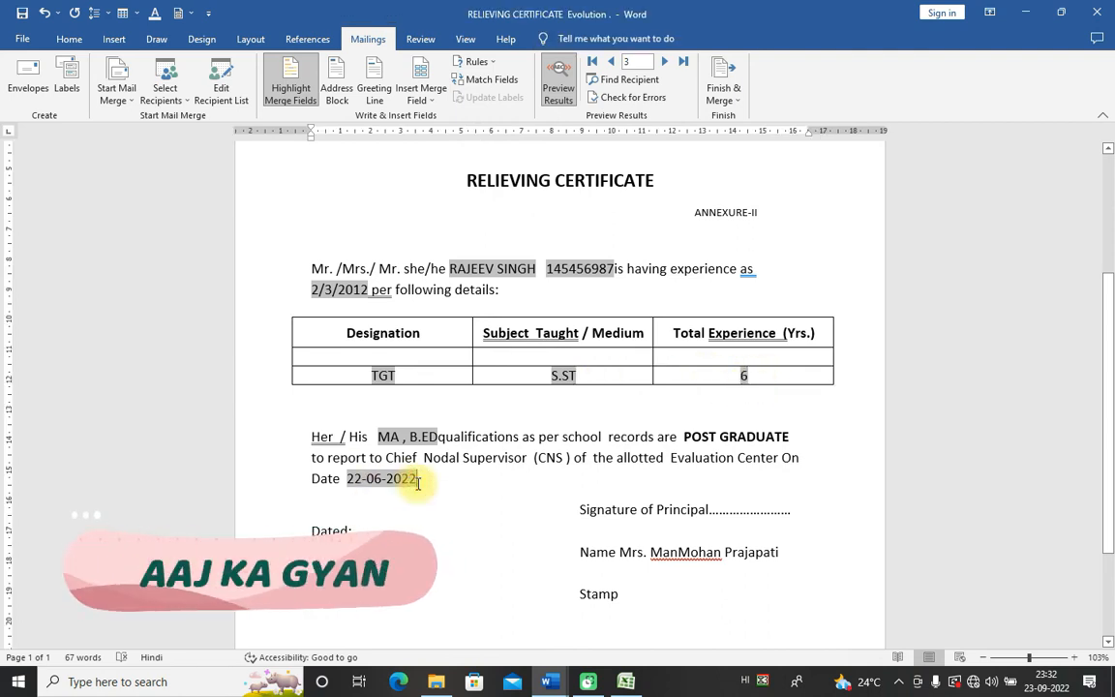
double_click(364, 481)
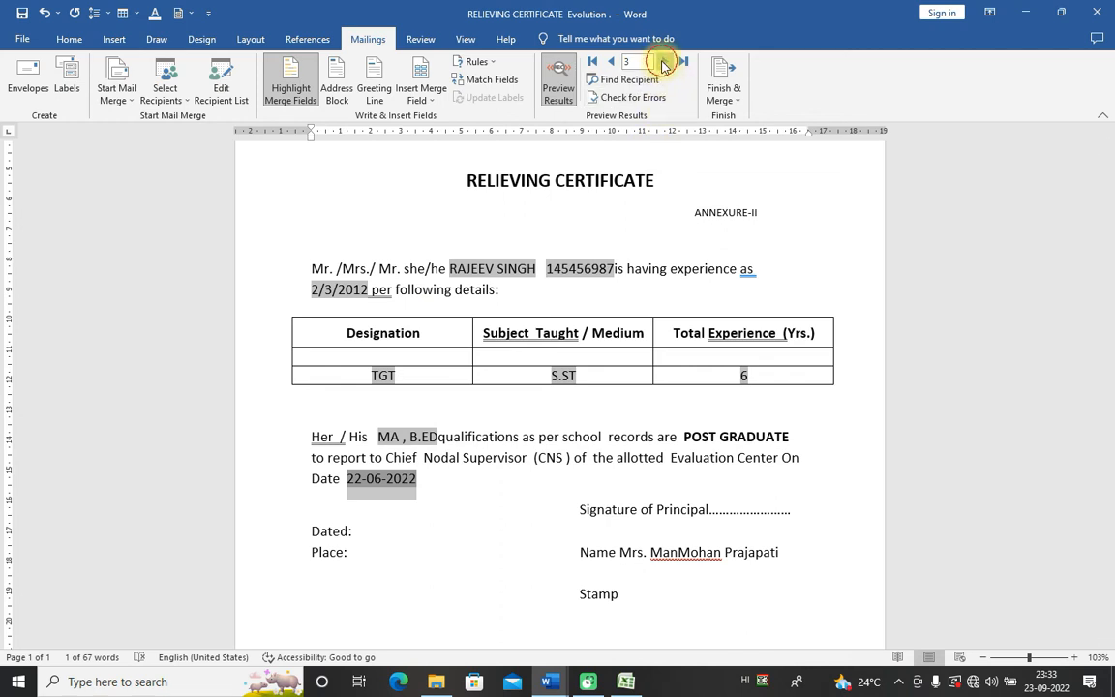
Step: Step the merge preview through records 4 to 11, then bring up the Excel teacher list
left_click(664, 62)
left_click(664, 62)
left_click(664, 62)
left_click(664, 62)
left_click(664, 62)
left_click(663, 62)
left_click(663, 61)
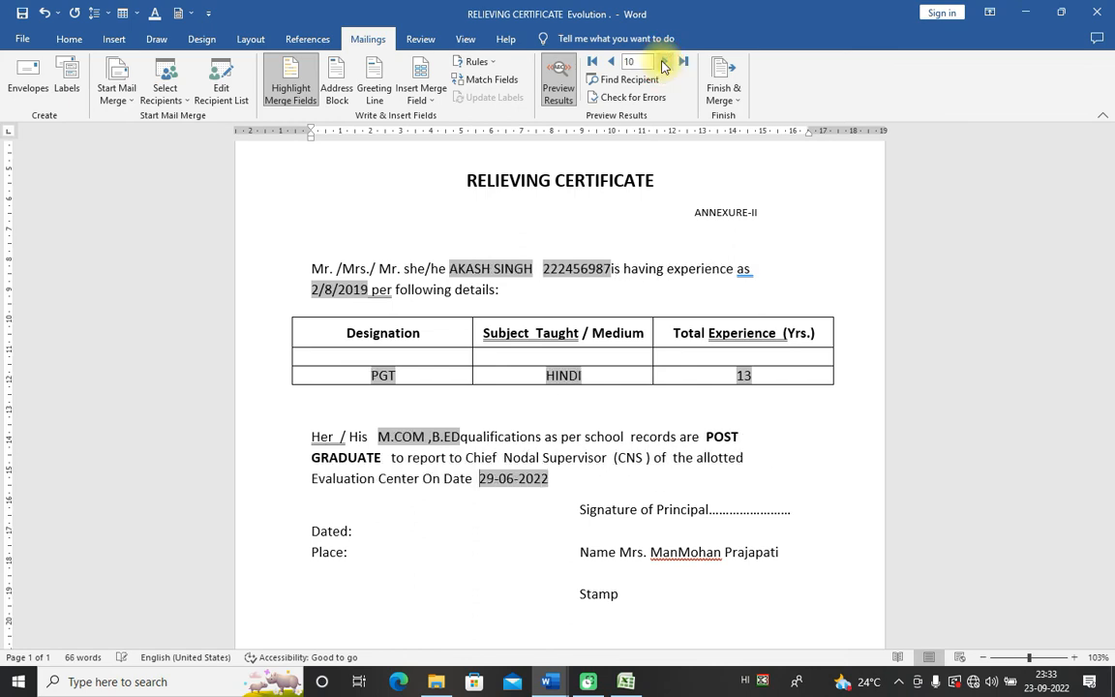
left_click(663, 62)
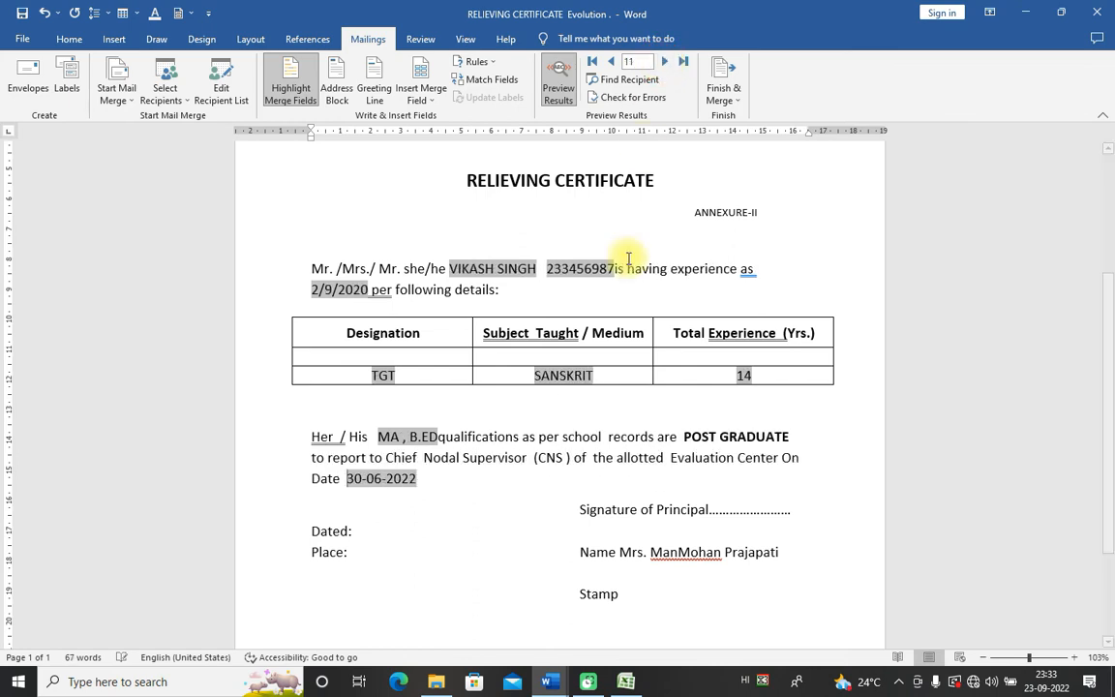
left_click(625, 683)
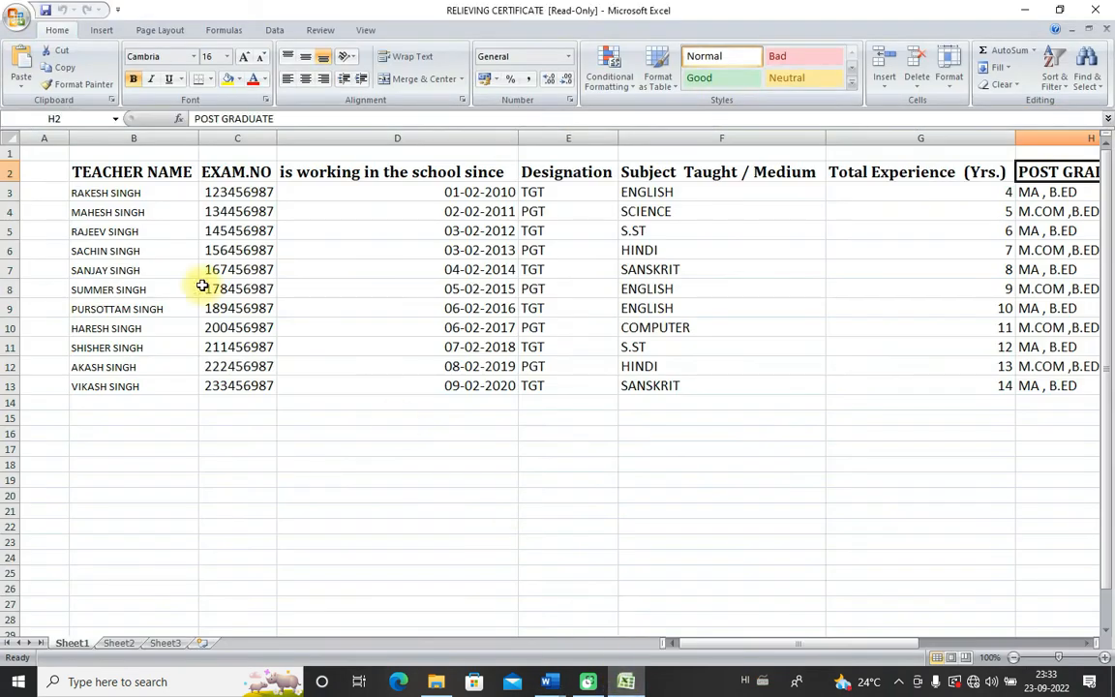
Step: Select the eleven teacher names in B3:B13 and return to the Word certificate
left_click_drag(123, 192, 121, 386)
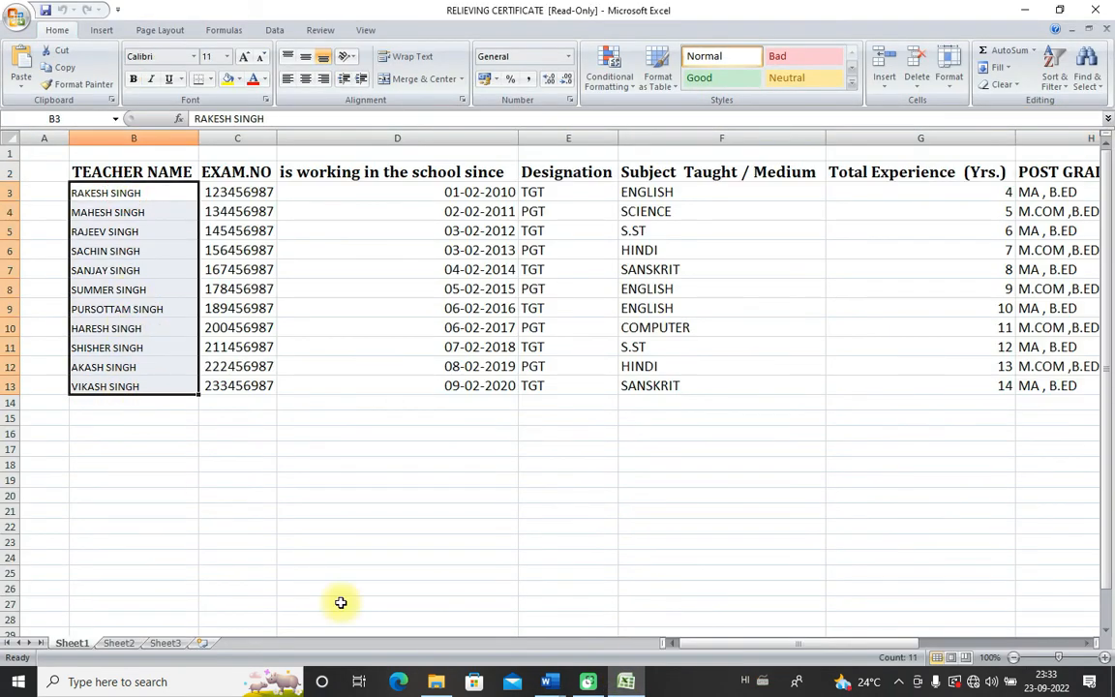
left_click(624, 684)
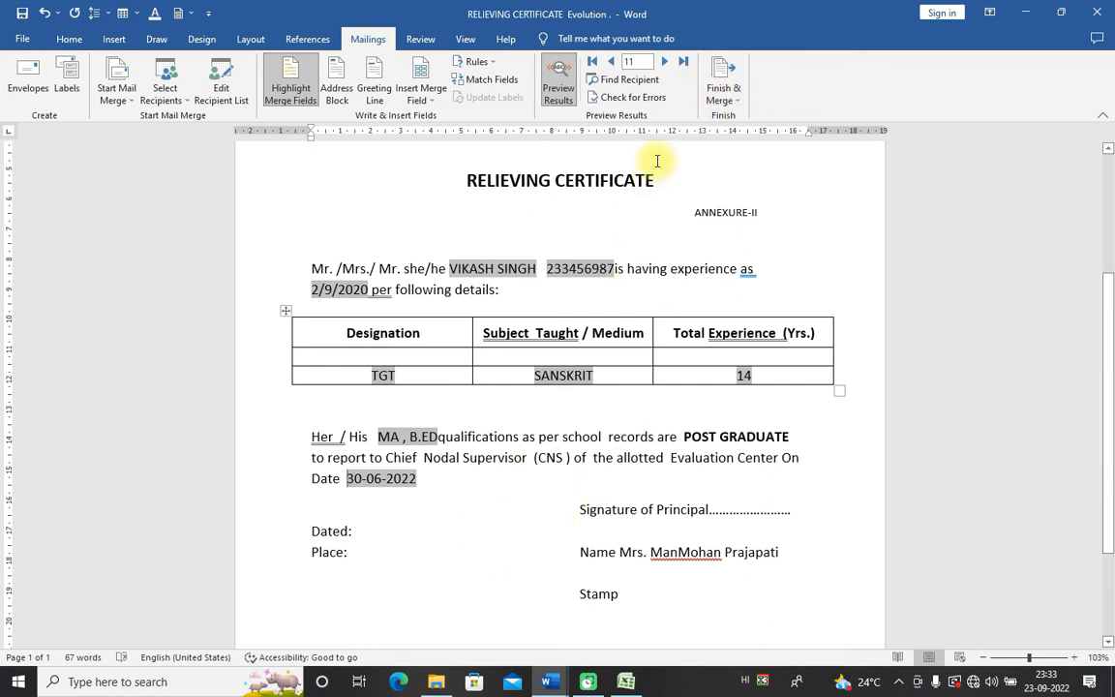
Step: Choose Finish & Merge > Edit Individual Documents with All records, then switch to Excel
left_click(737, 101)
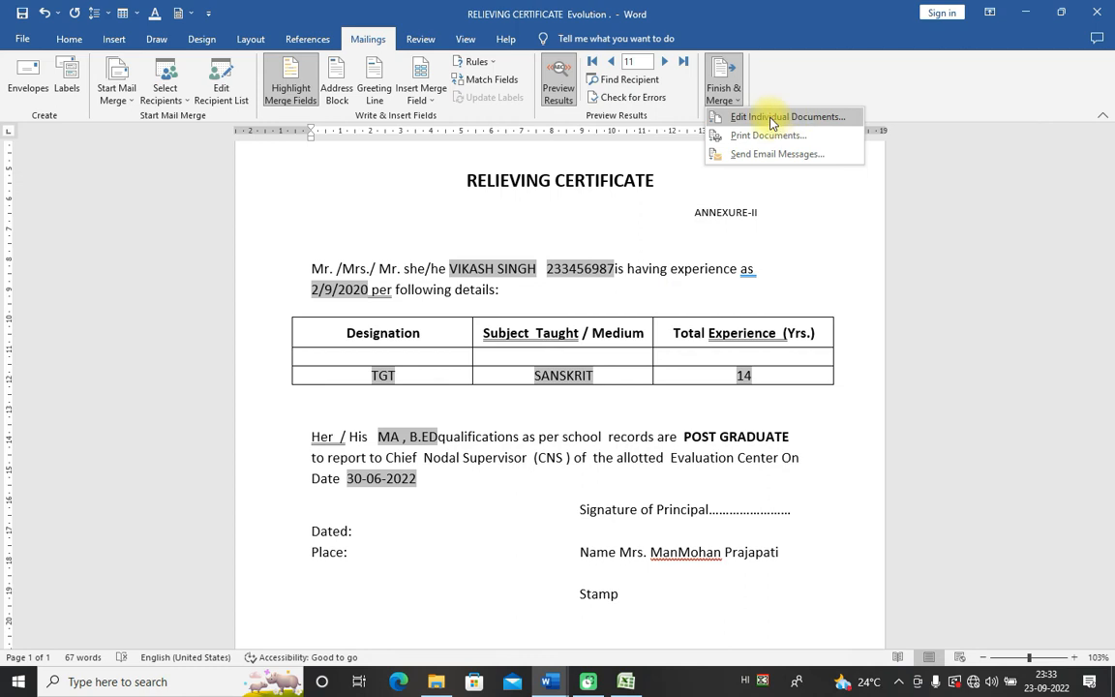
left_click(773, 118)
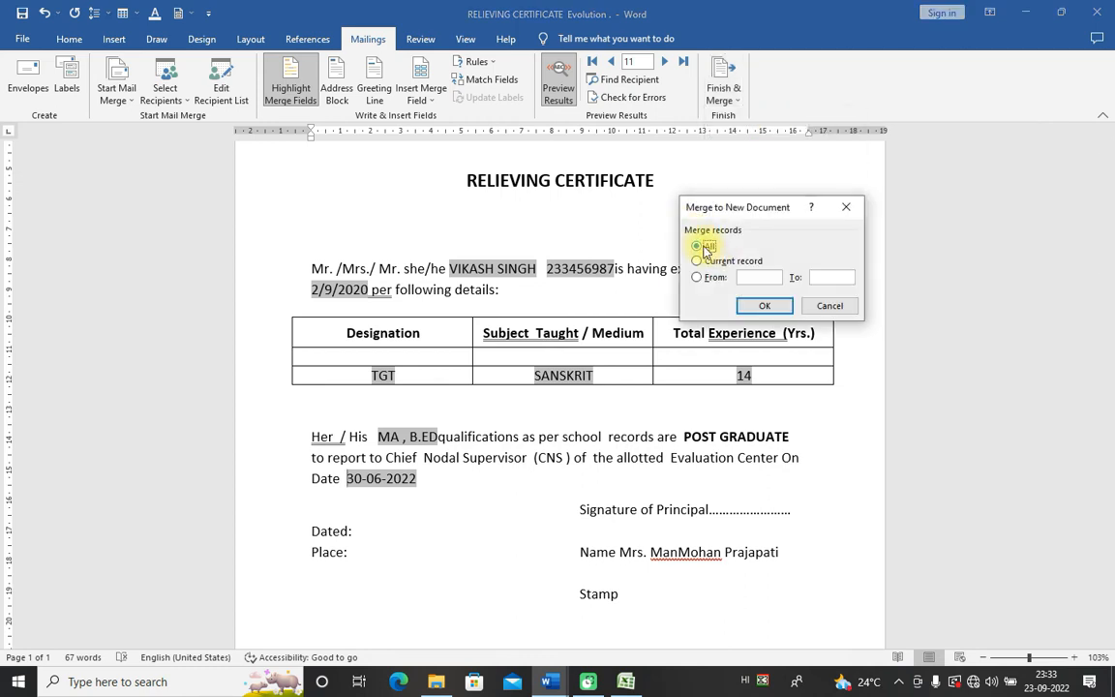
left_click(772, 307)
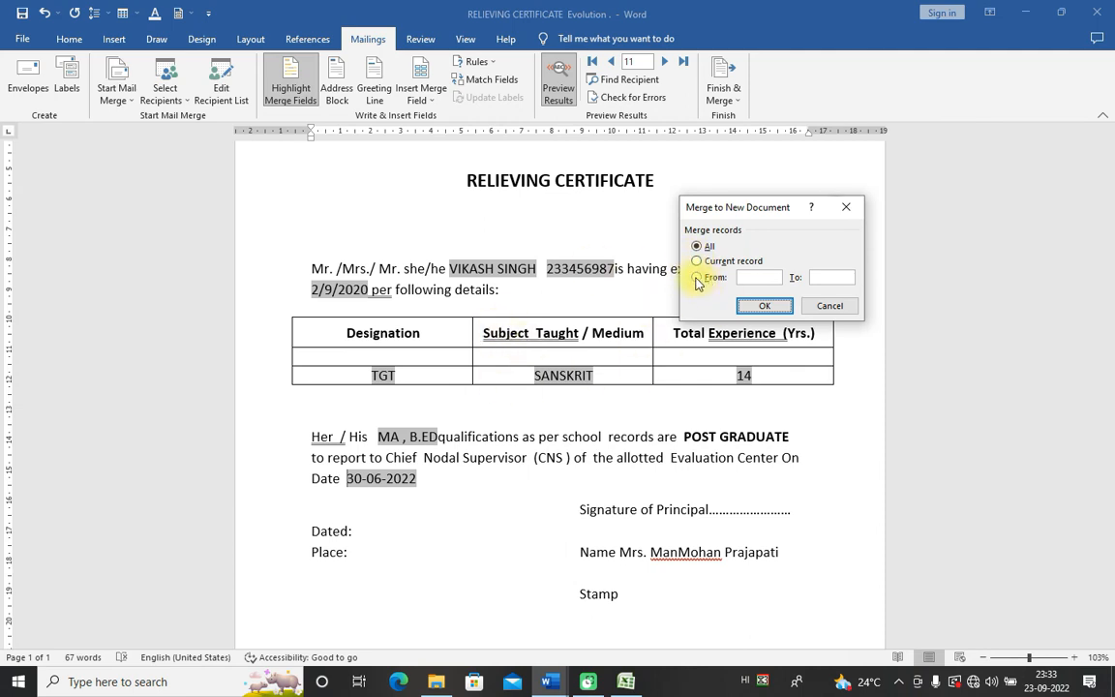
key("alt+Tab")
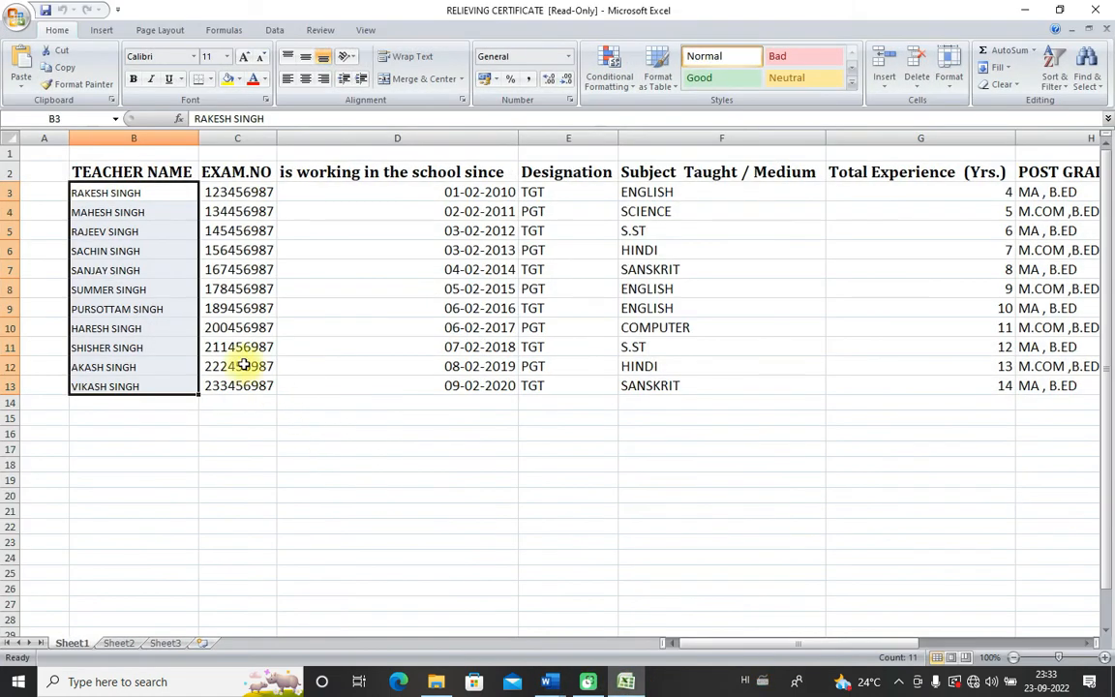
Step: Check the teacher rows in cells B5, B10, B4 and B5 again
left_click(92, 233)
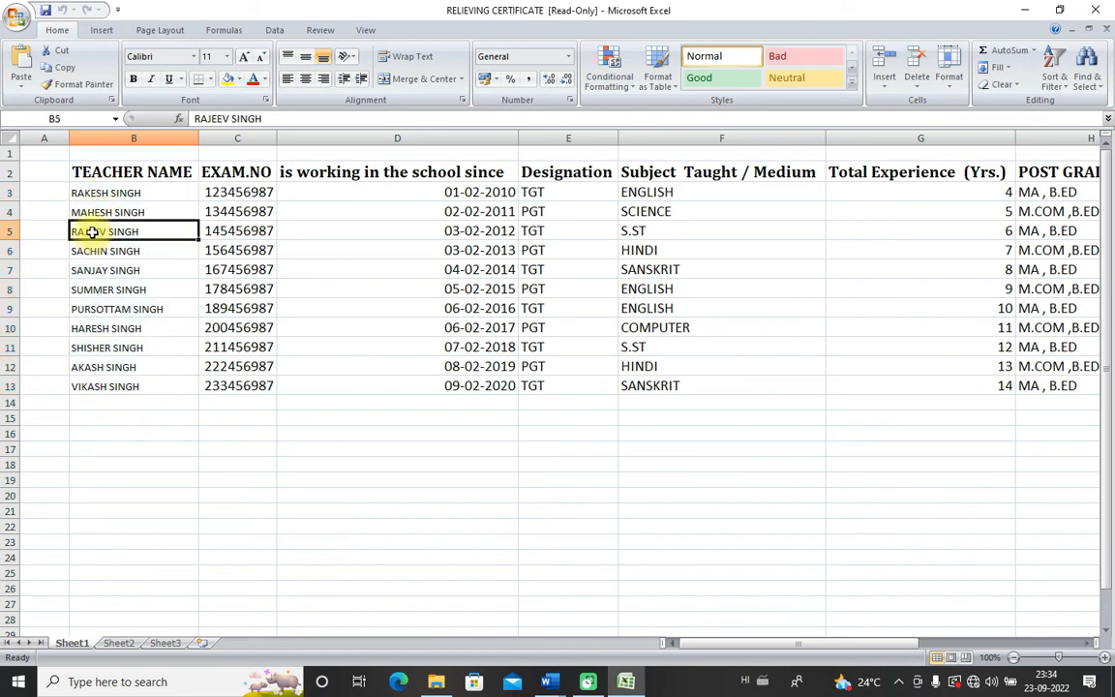
left_click(112, 329)
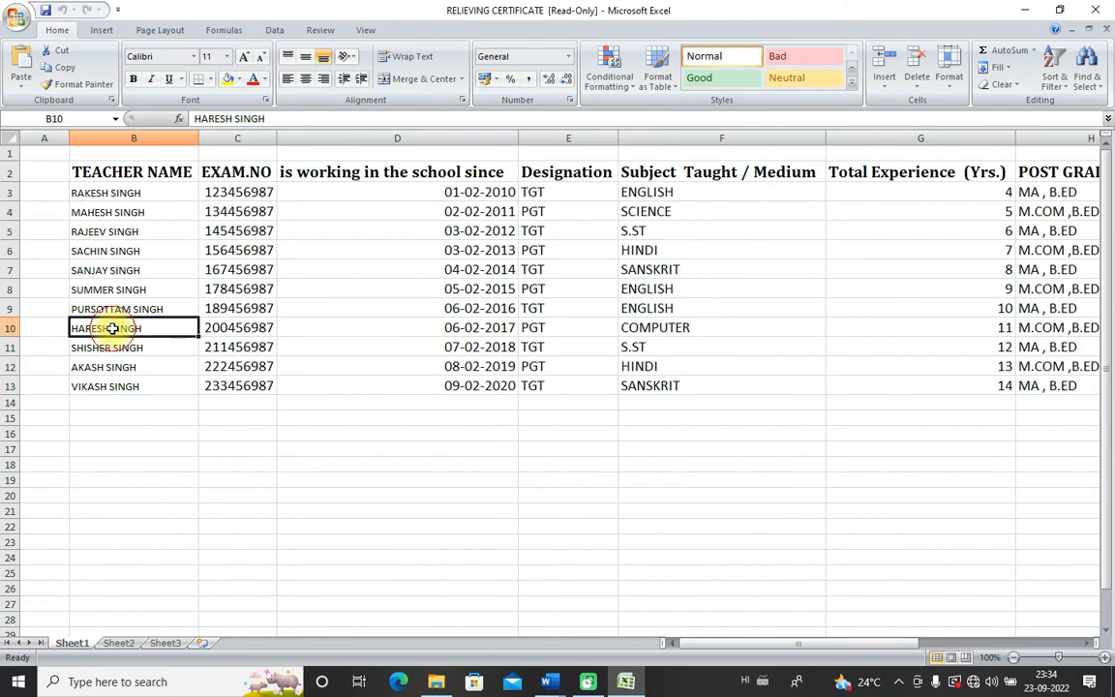
left_click(107, 212)
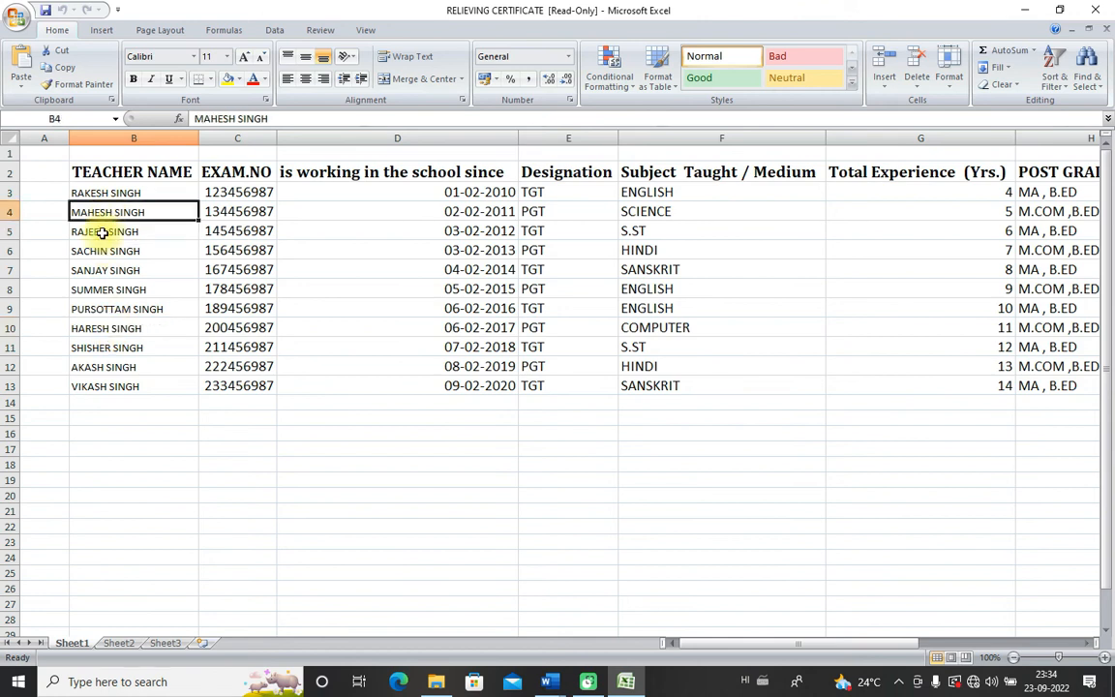
left_click(103, 232)
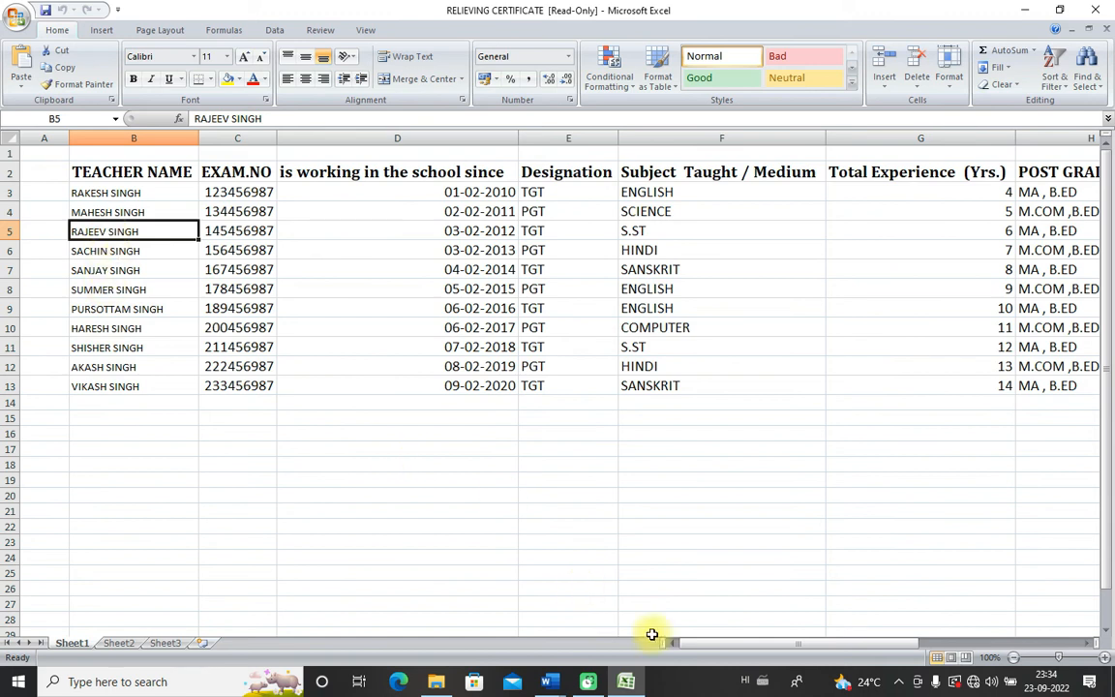
Step: Return to the RELIEVING CERTIFICATE window and merge all records into a new document
mouse_move(548, 682)
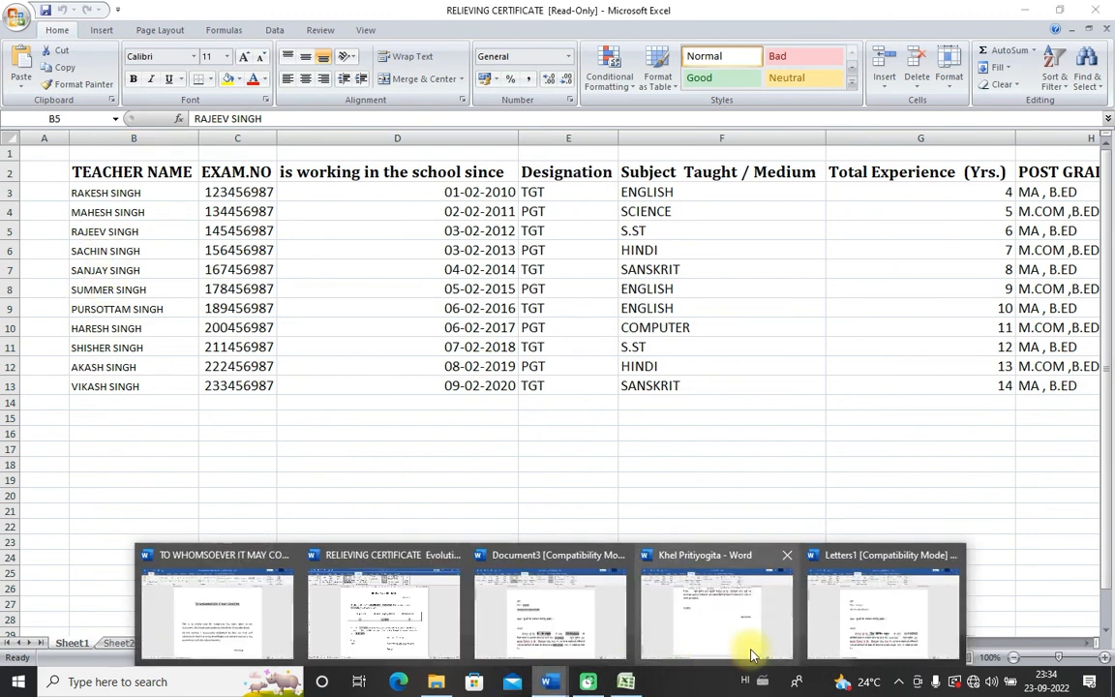
left_click(423, 622)
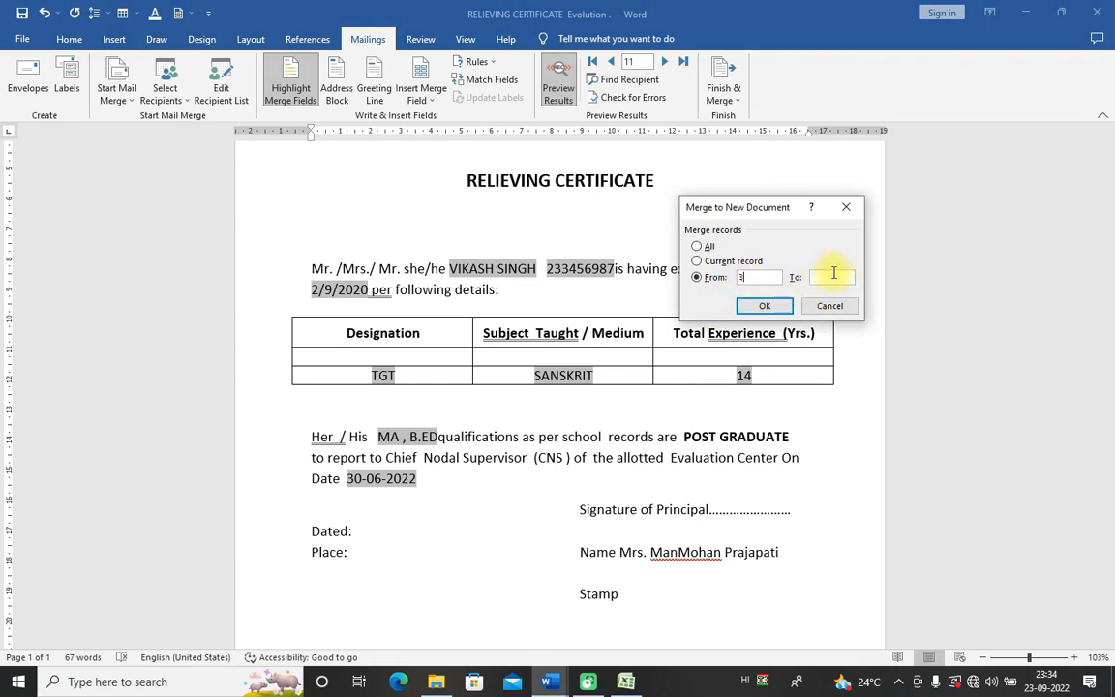
left_click(697, 246)
left_click(765, 306)
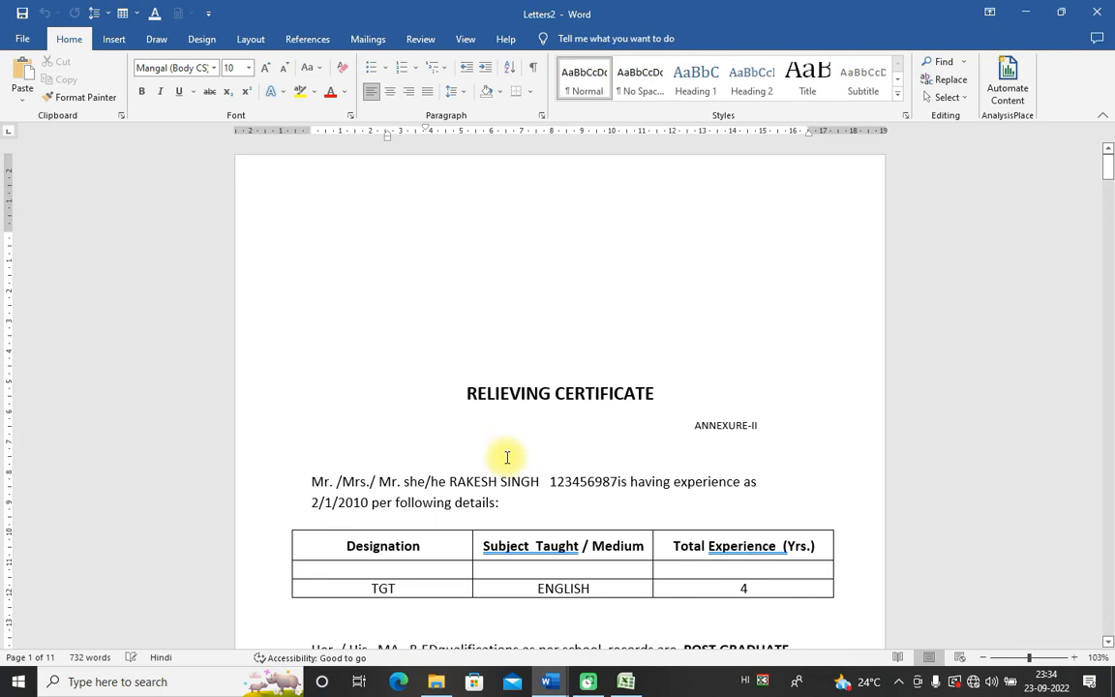
Step: Scroll through Letters2, inspecting a letter's HINDI subject, 13 years, M.COM and 29-06-2022 date
scroll(506, 457, "down", 8)
scroll(561, 541, "down", 8)
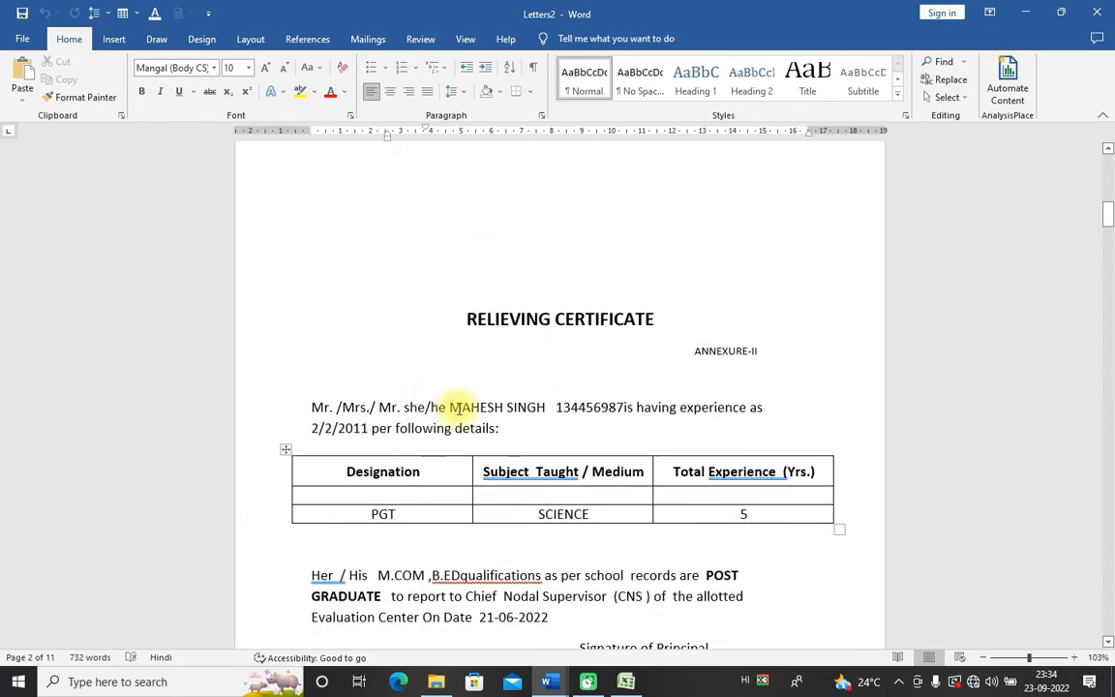
scroll(566, 417, "down", 10)
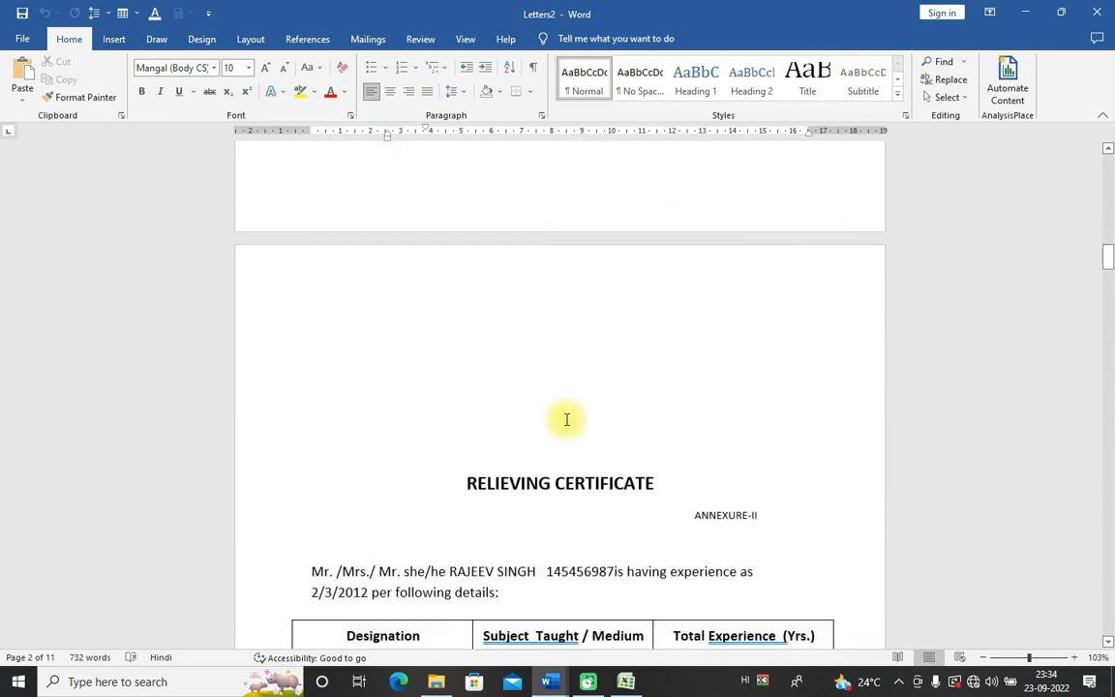
scroll(567, 419, "down", 3)
scroll(513, 416, "down", 3)
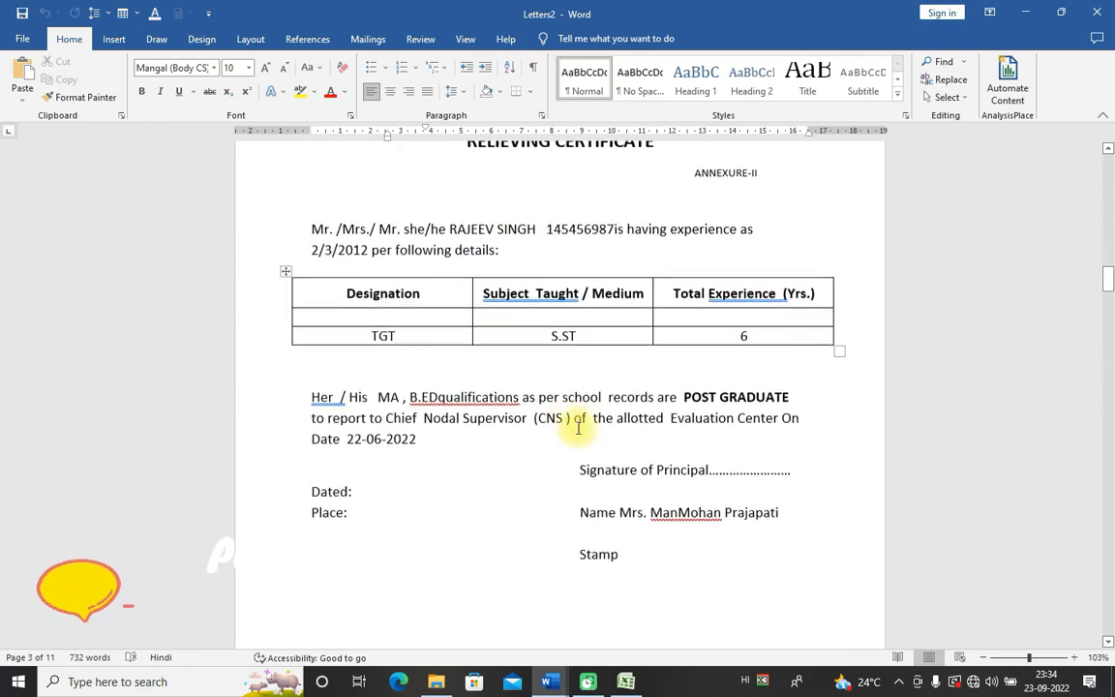
scroll(578, 427, "down", 4)
left_click_drag(1109, 300, 1095, 588)
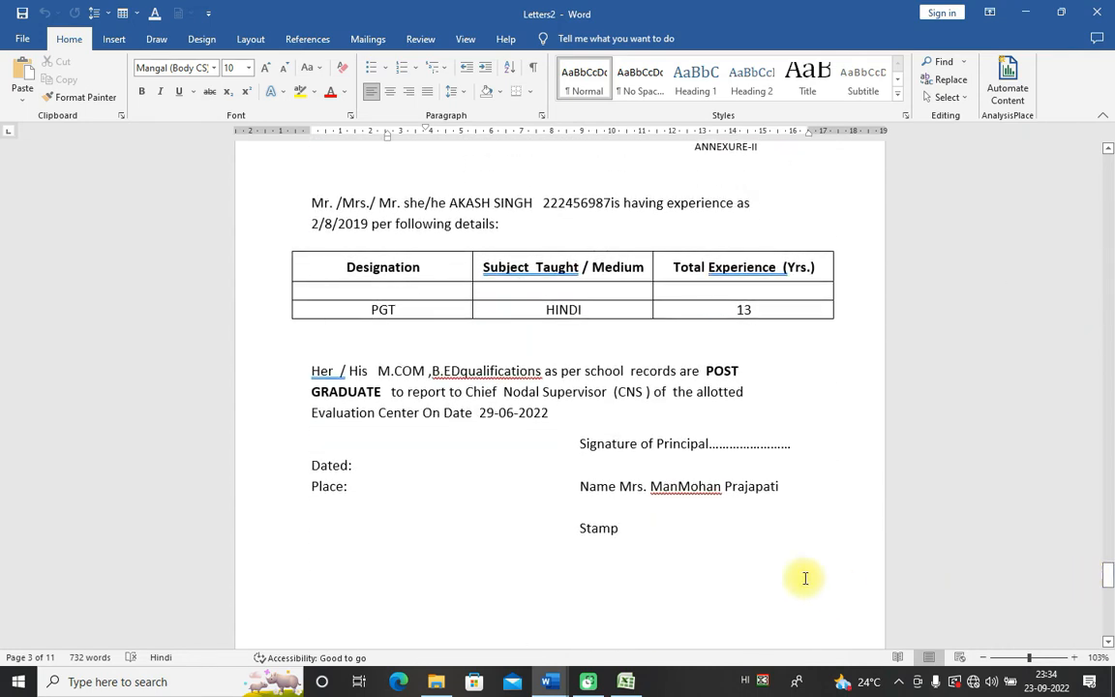
left_click(620, 307)
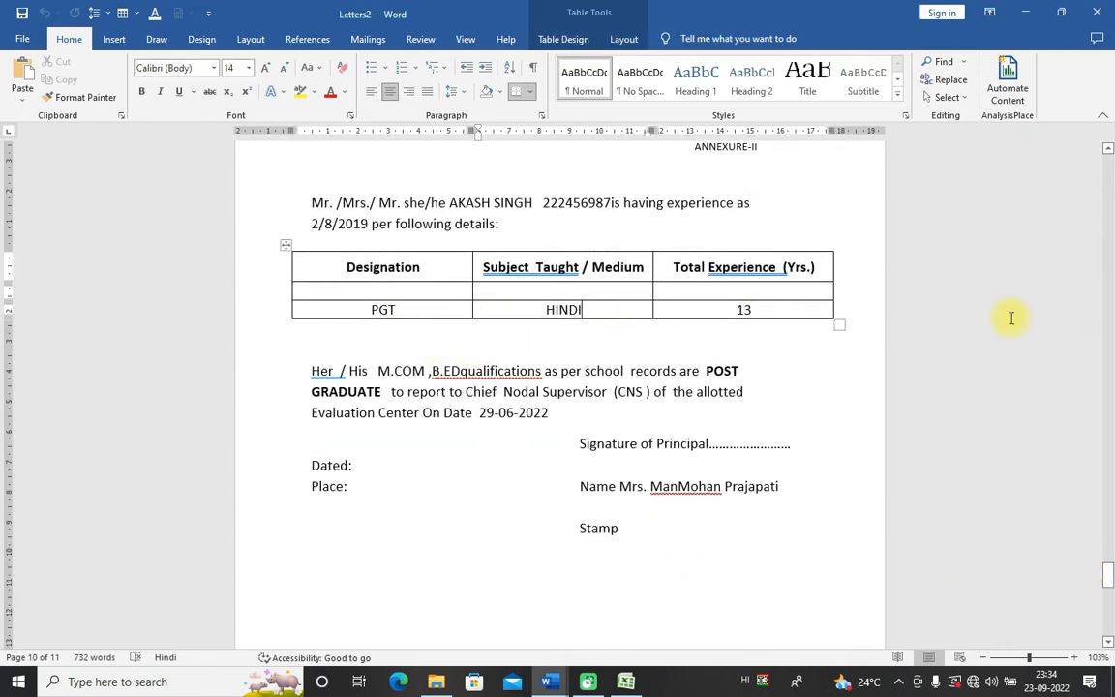
left_click(786, 309)
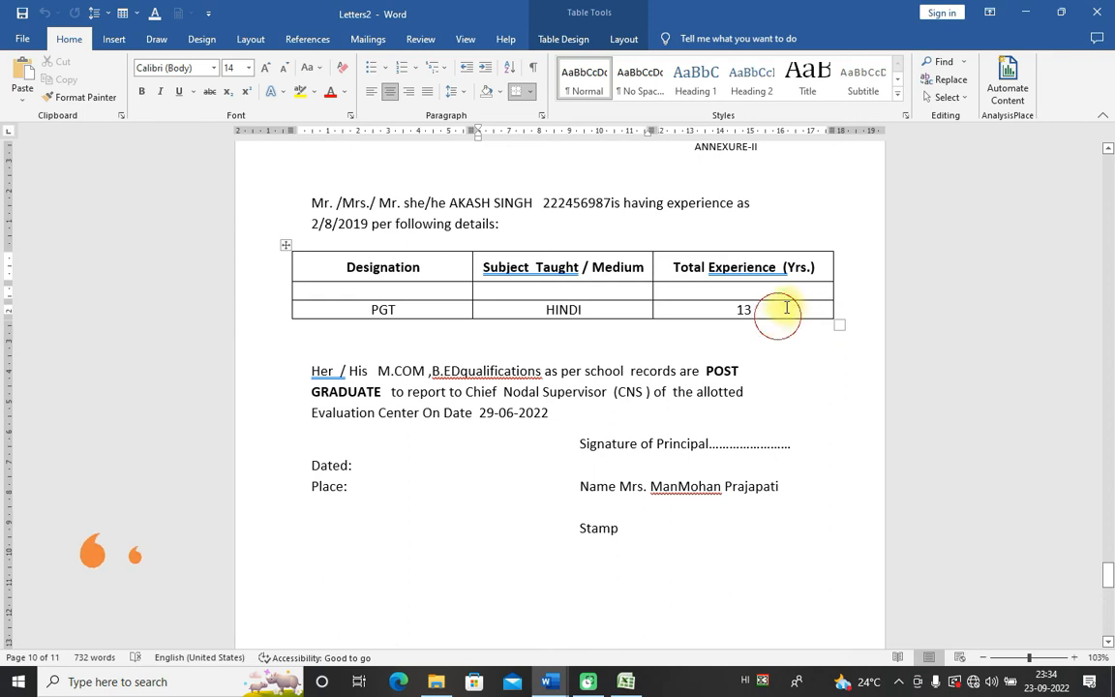
double_click(380, 378)
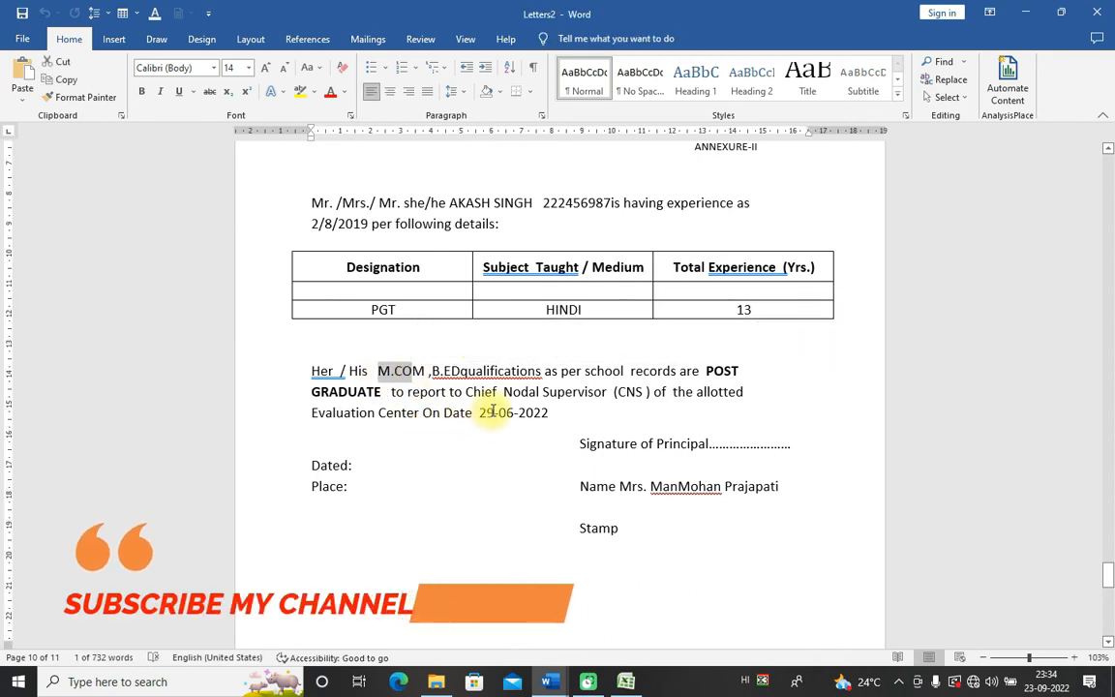
left_click_drag(475, 415, 548, 415)
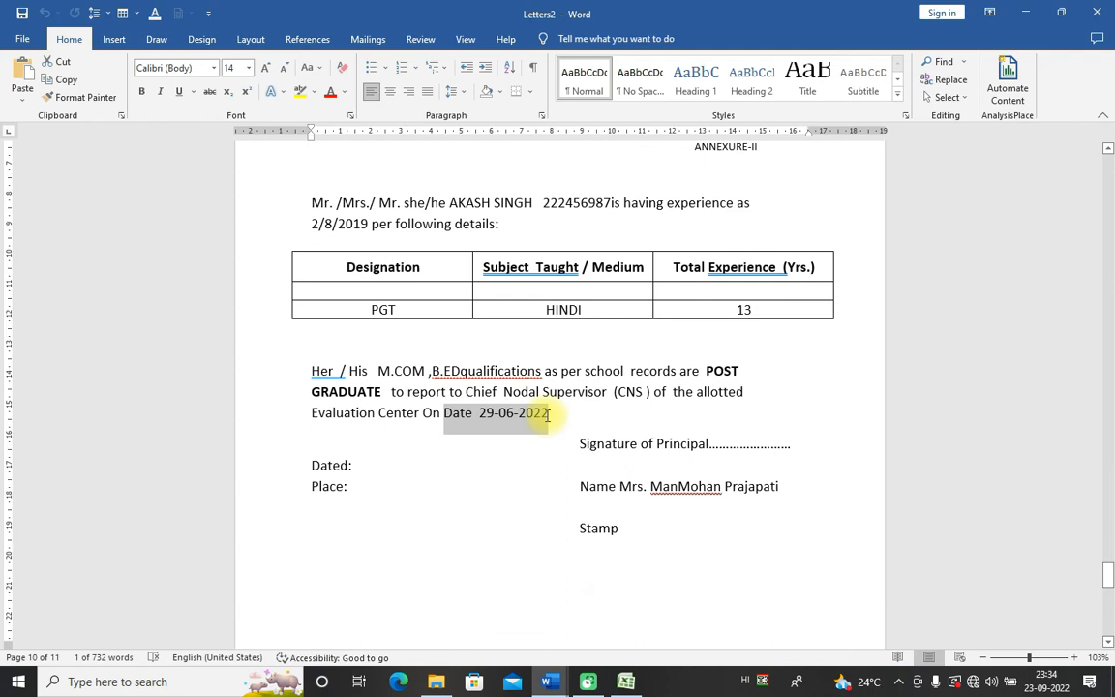
Step: Check the last letter's 14 years, joining date 2/9/2020 and 30-06-2022, then return to page 1
left_click_drag(1107, 573, 1105, 608)
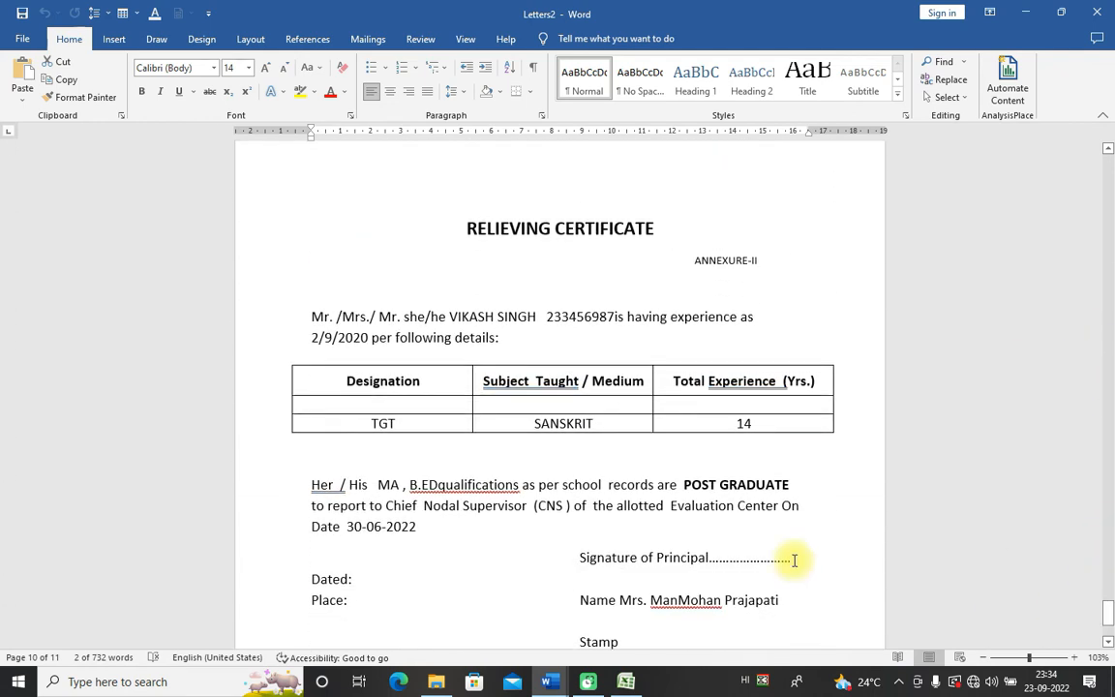
left_click(763, 424)
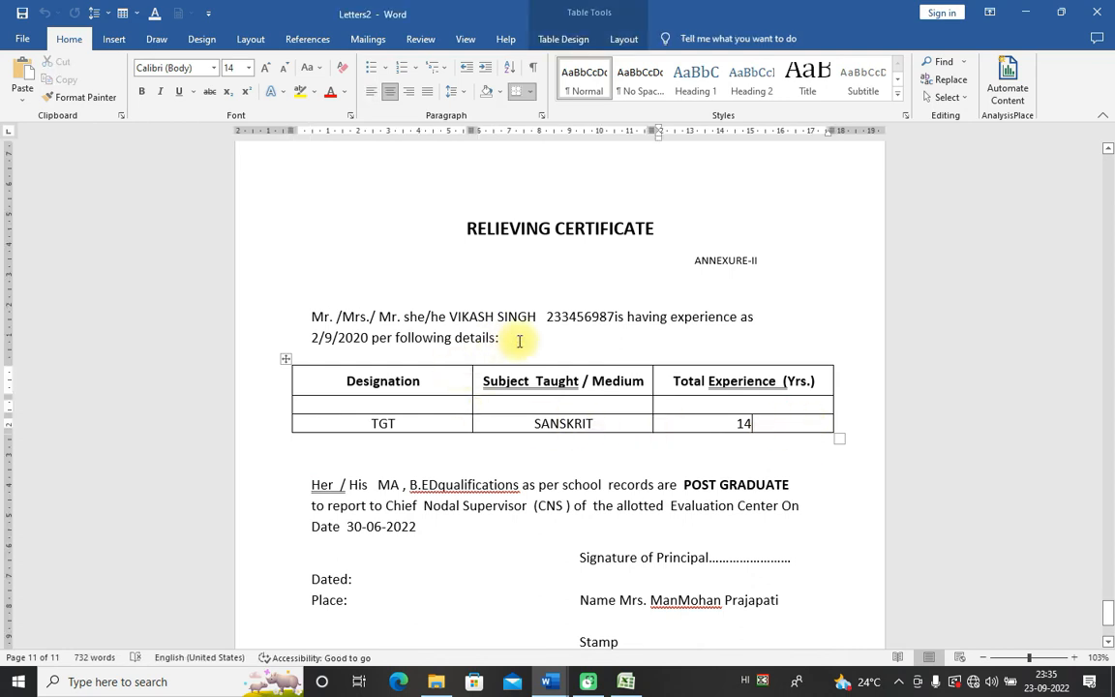
left_click_drag(306, 337, 368, 338)
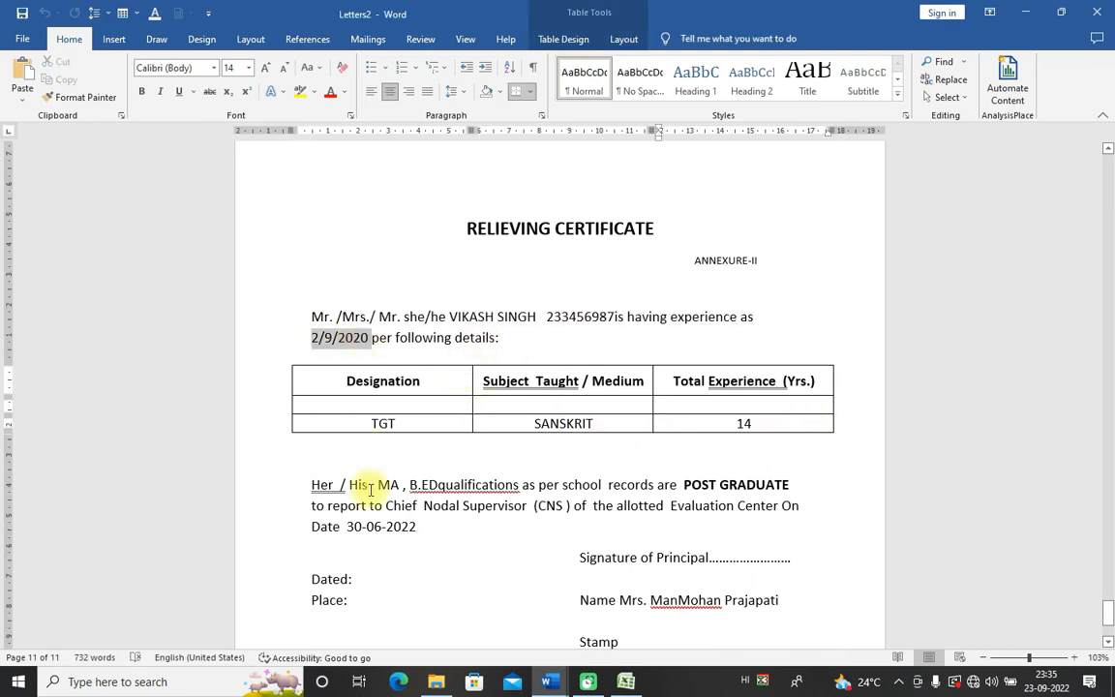
left_click_drag(347, 526, 416, 526)
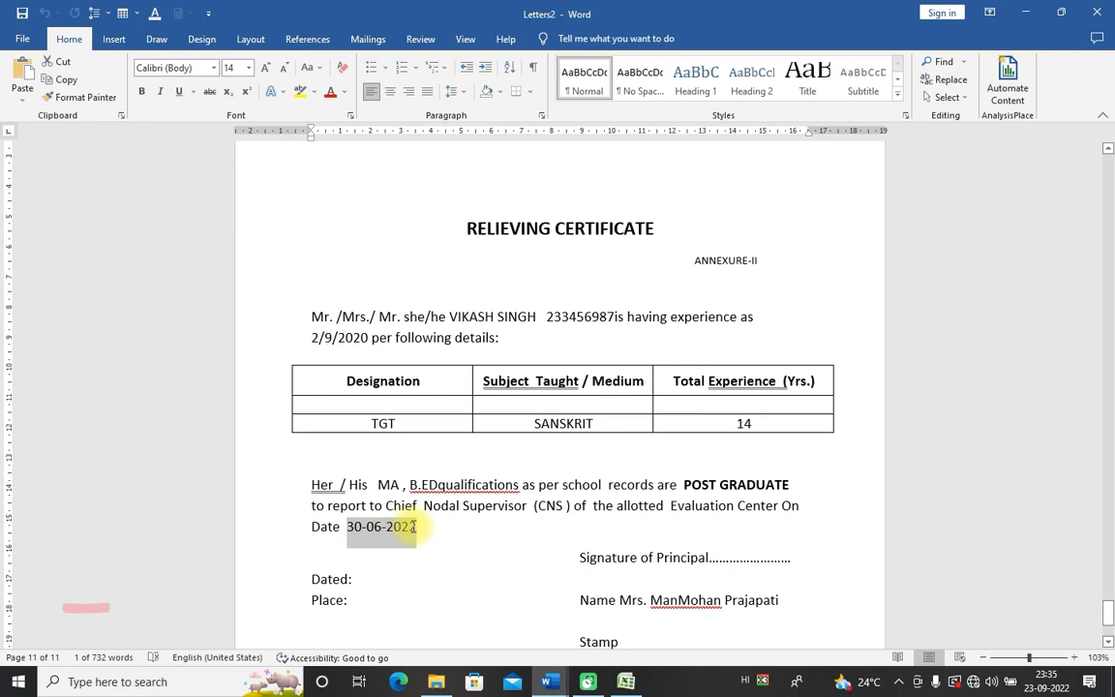
left_click(1109, 615)
left_click_drag(1109, 615, 1105, 151)
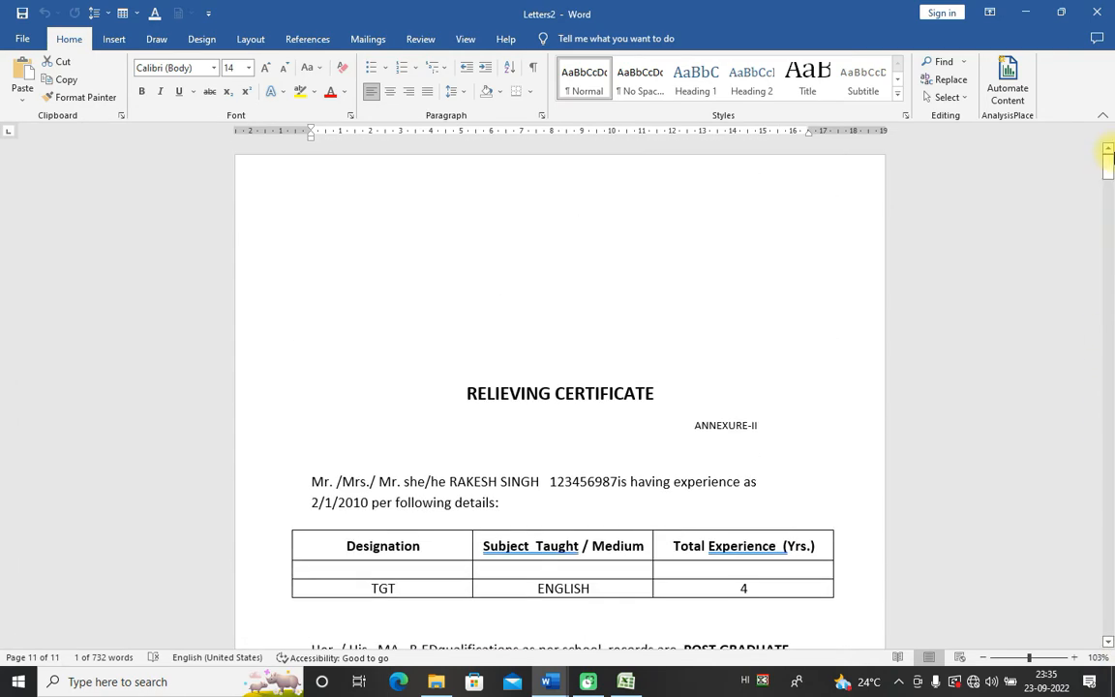
Step: On Mailings, try Select Recipients > Use an Existing List twice, cancelling the picker each time
left_click(368, 39)
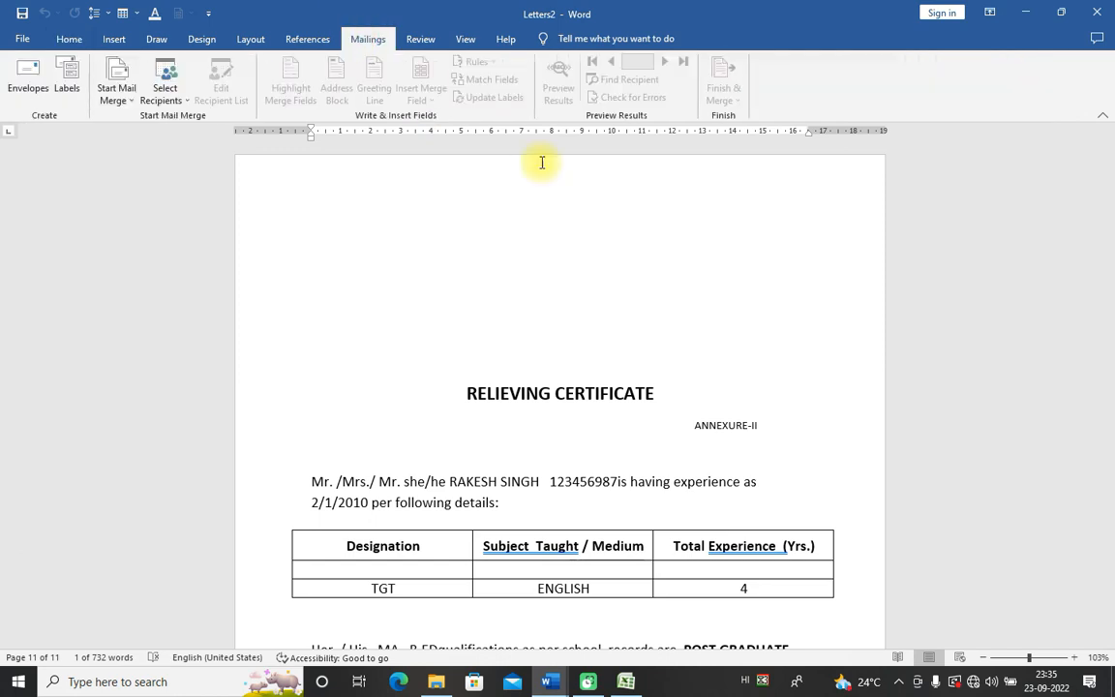
left_click(538, 431)
left_click_drag(436, 326, 654, 492)
left_click(488, 281)
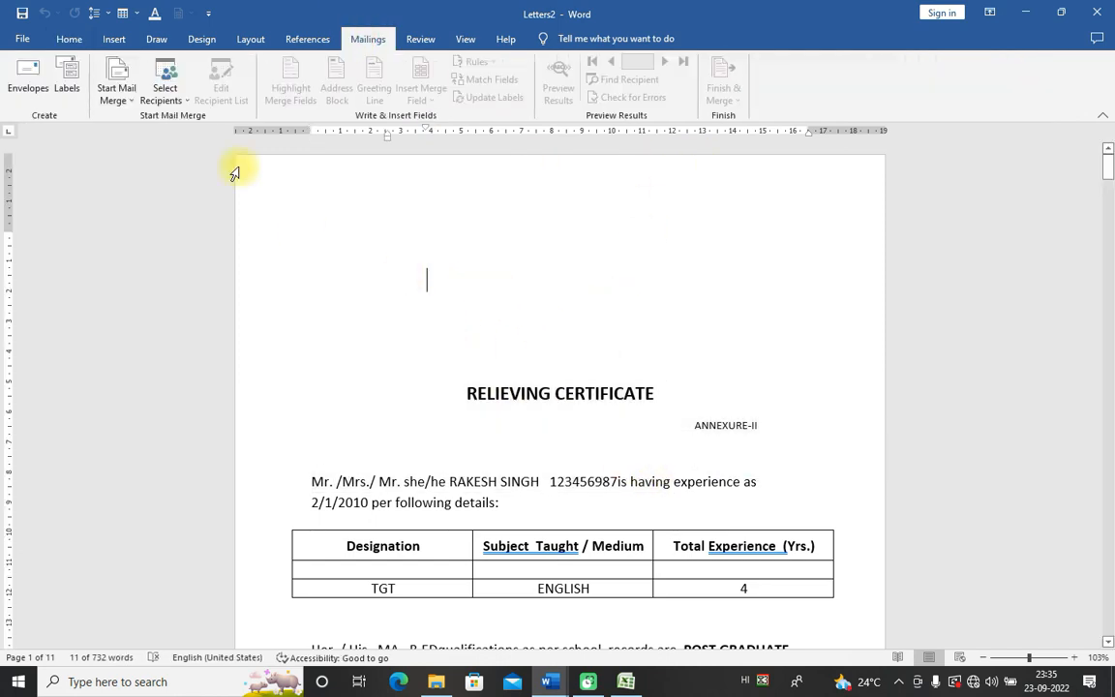
left_click(166, 97)
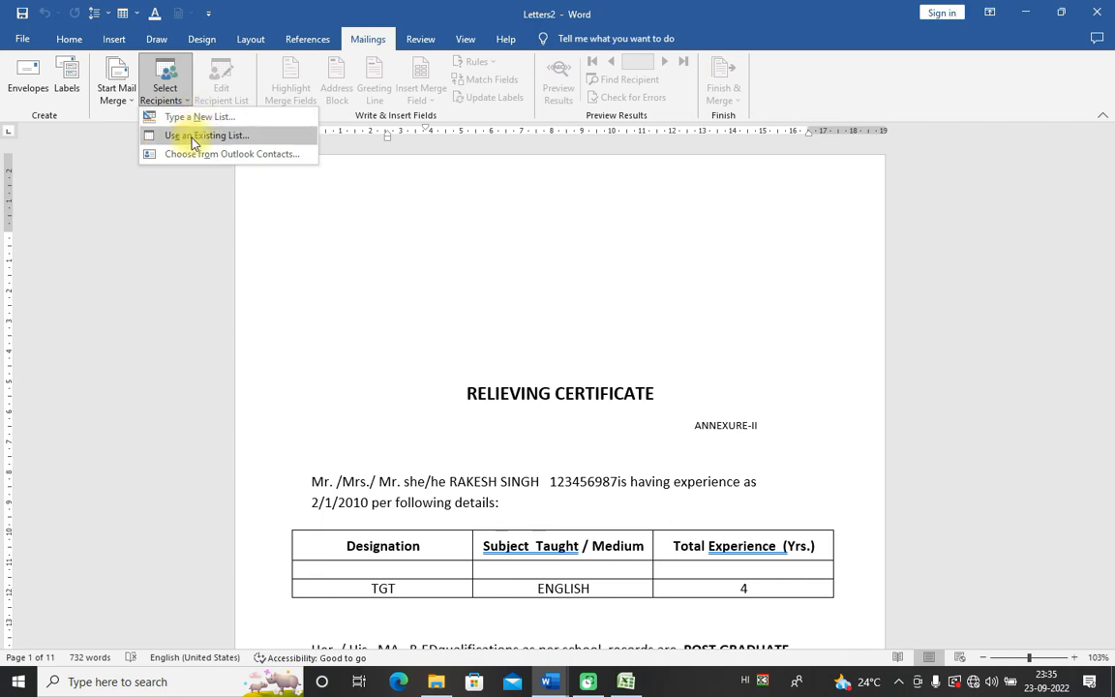
left_click(193, 136)
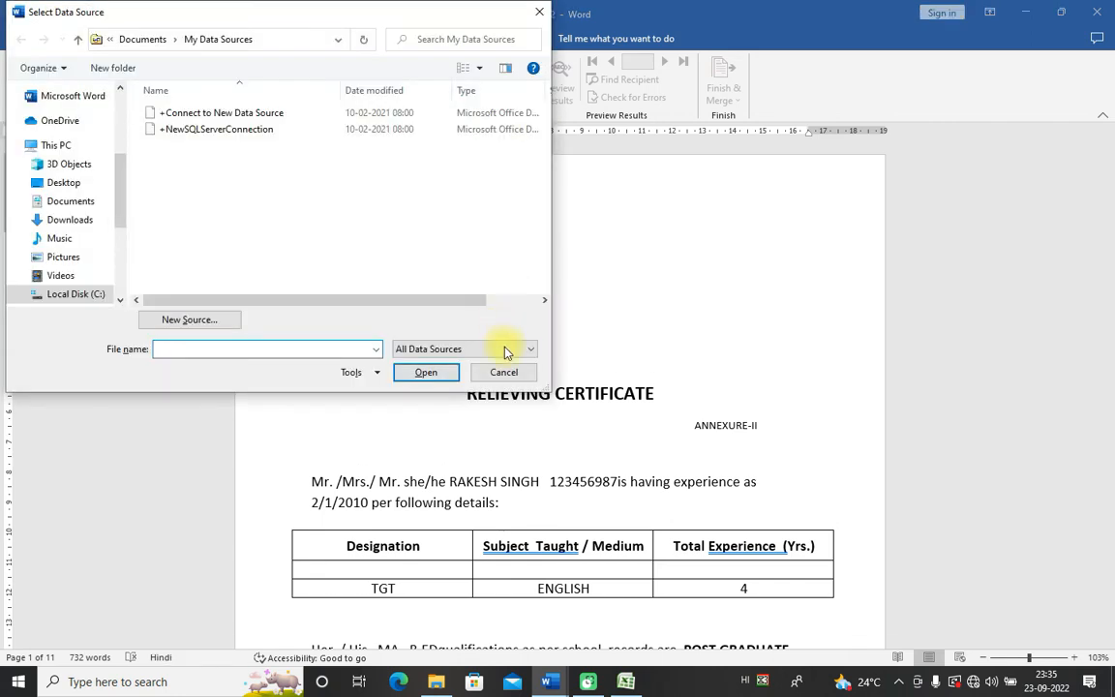
left_click(503, 372)
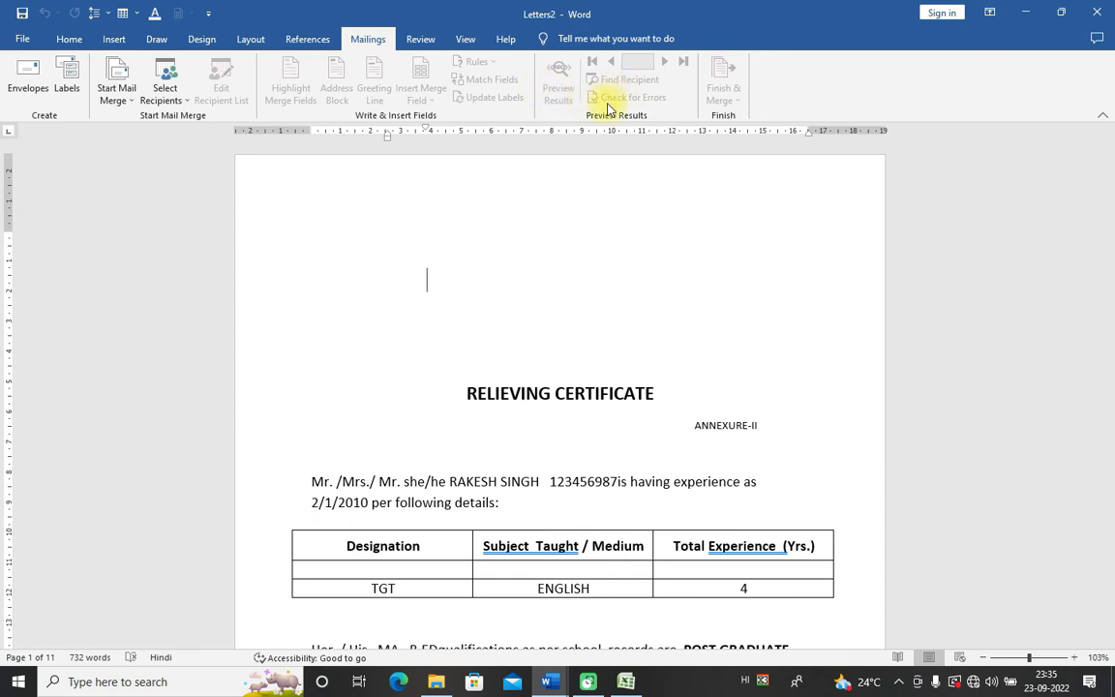
left_click(491, 324)
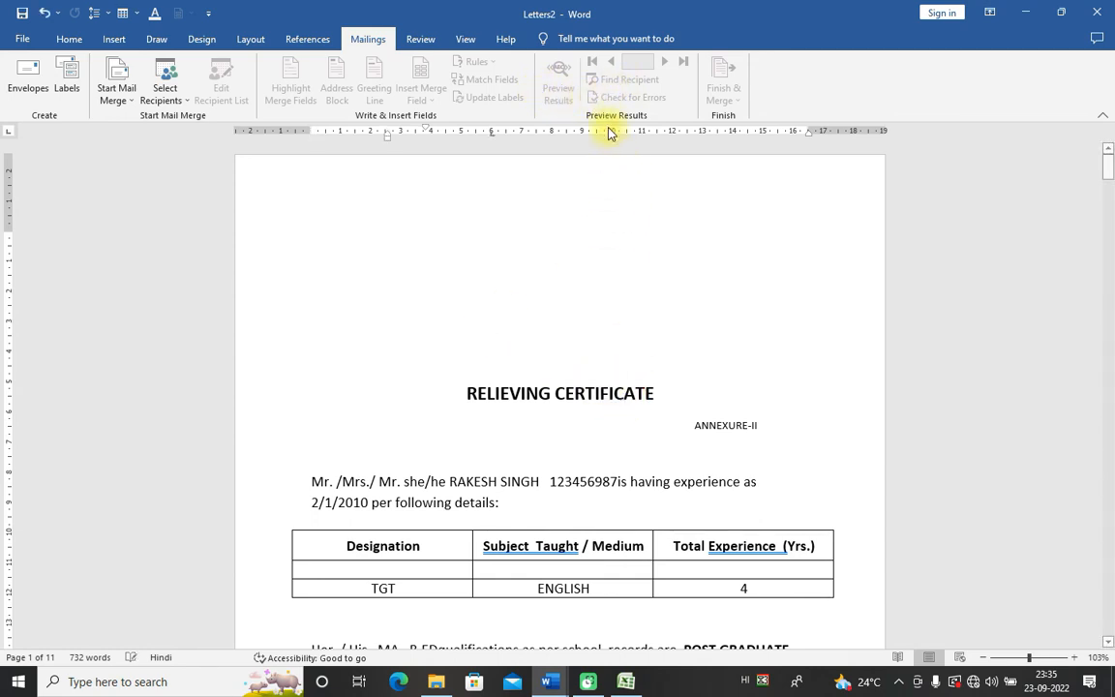
left_click(535, 228)
left_click(144, 90)
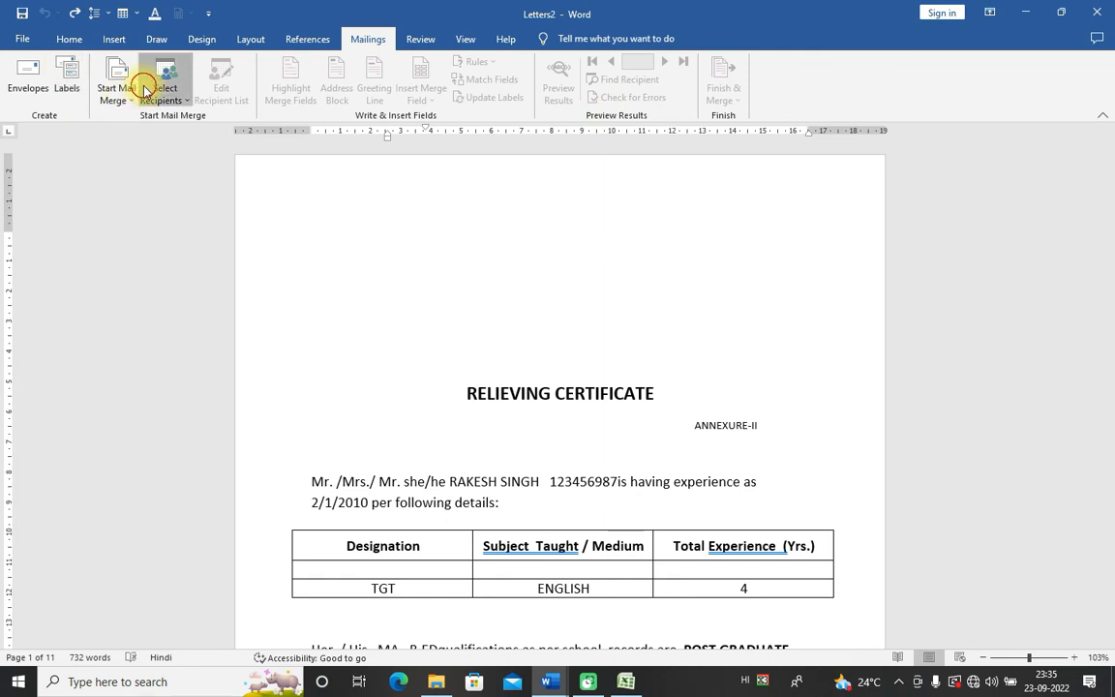
left_click(200, 136)
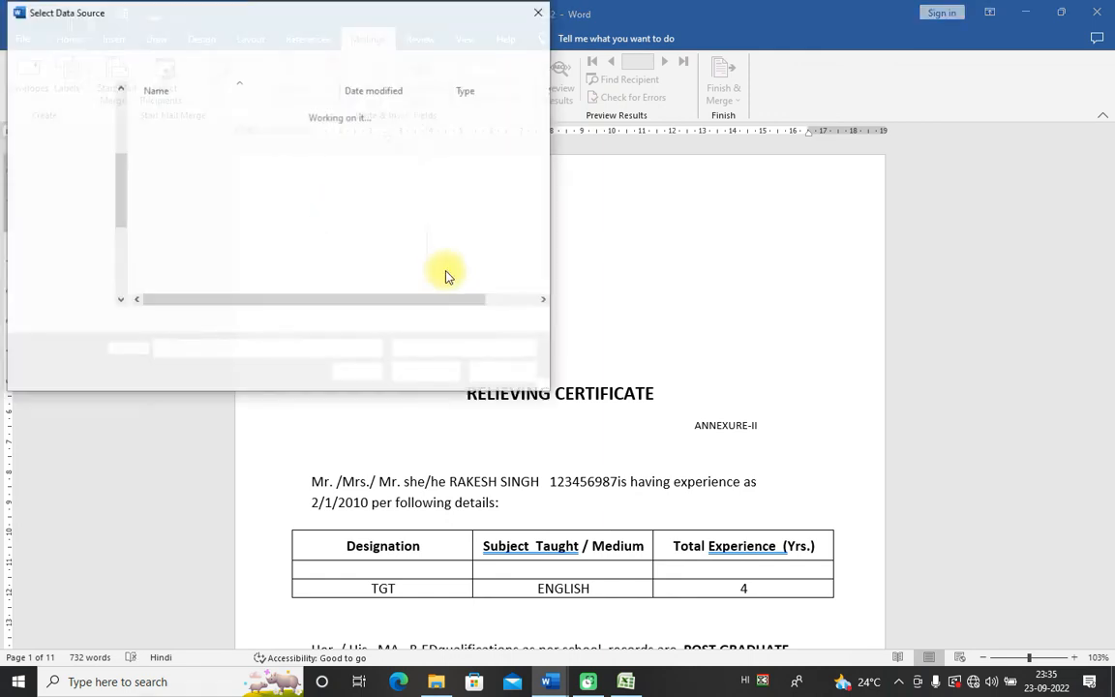
left_click(509, 367)
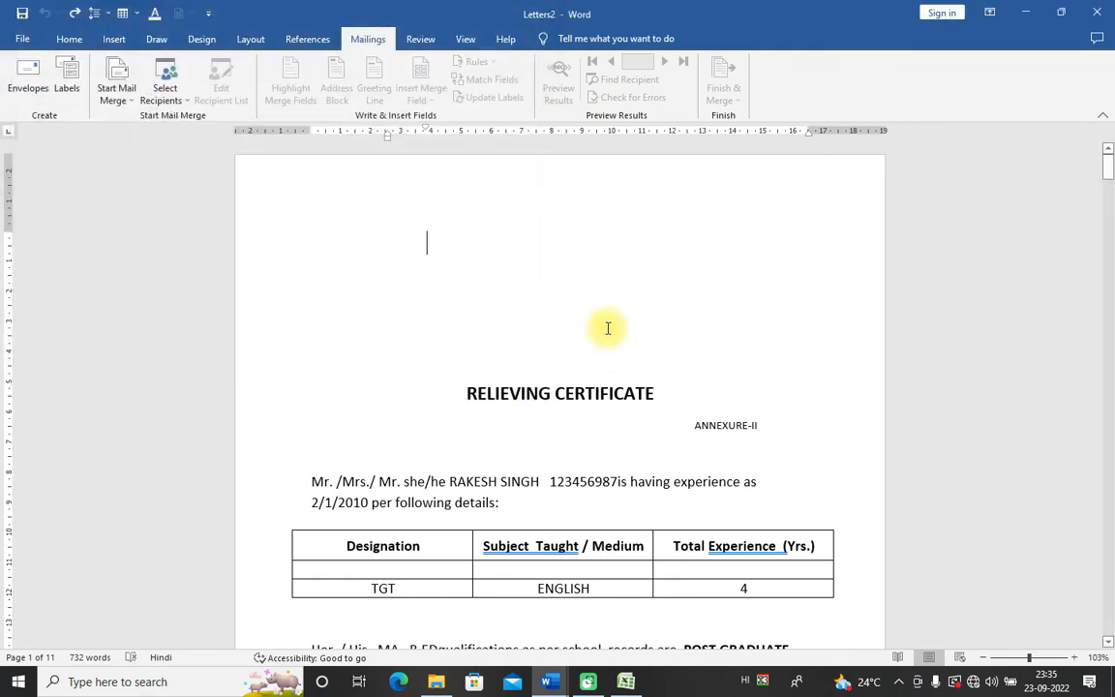
Step: Review the second letter, highlighting the teacher's name and qualifications paragraph, then return to the top
scroll(399, 308, "down", 2)
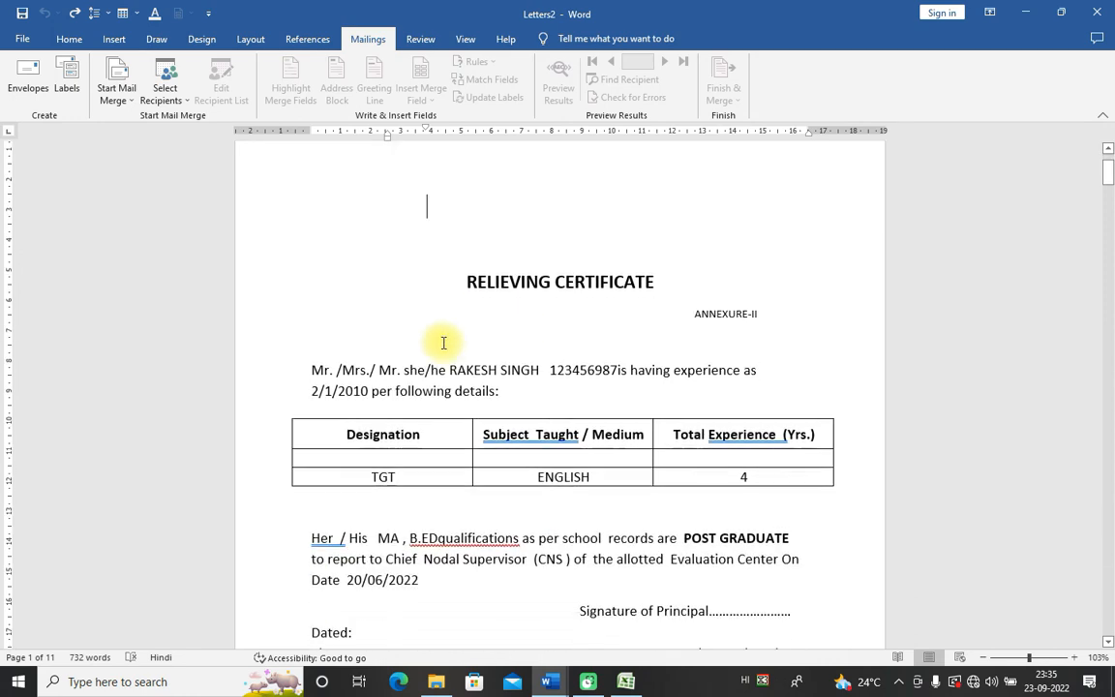
double_click(445, 345)
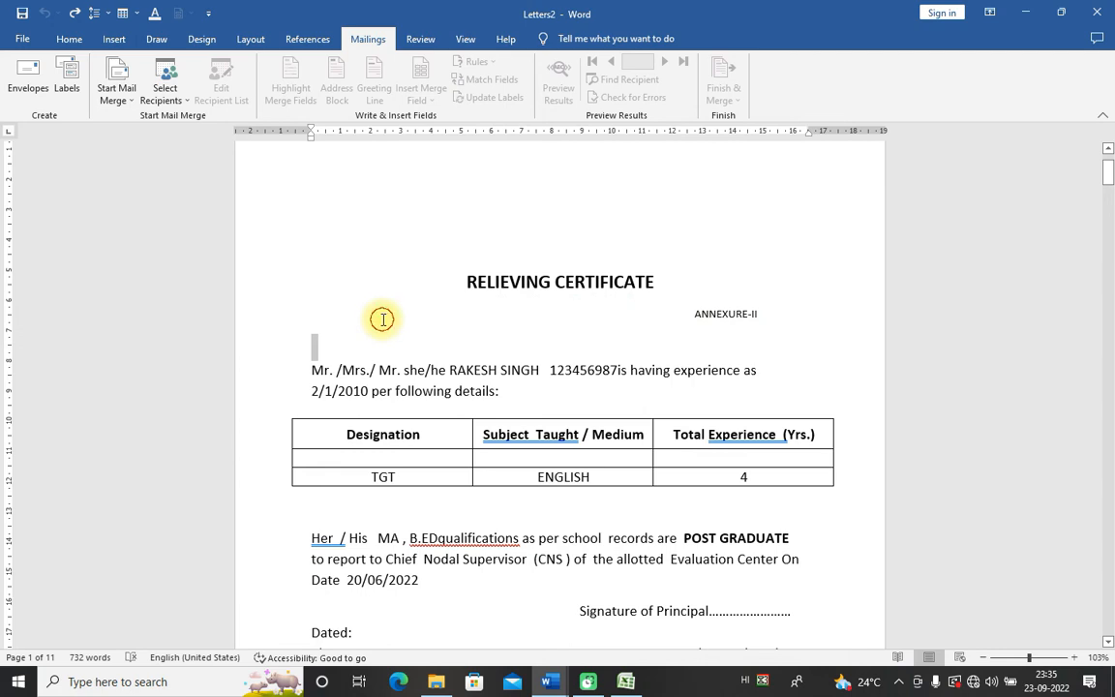
scroll(457, 319, "down", 12)
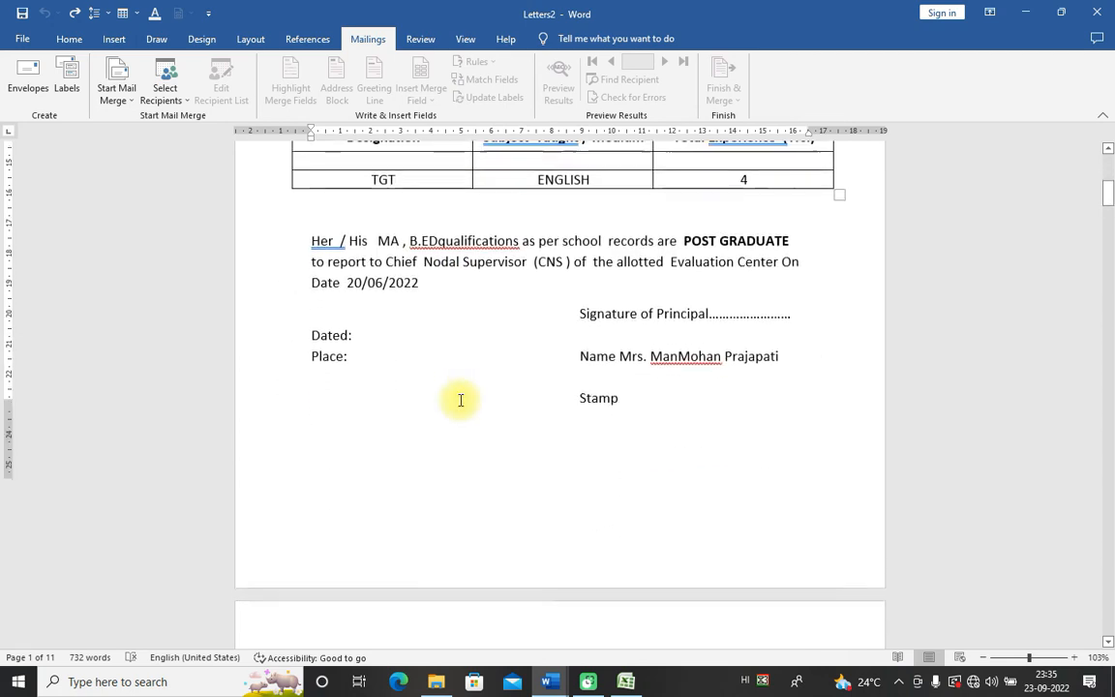
scroll(461, 400, "down", 6)
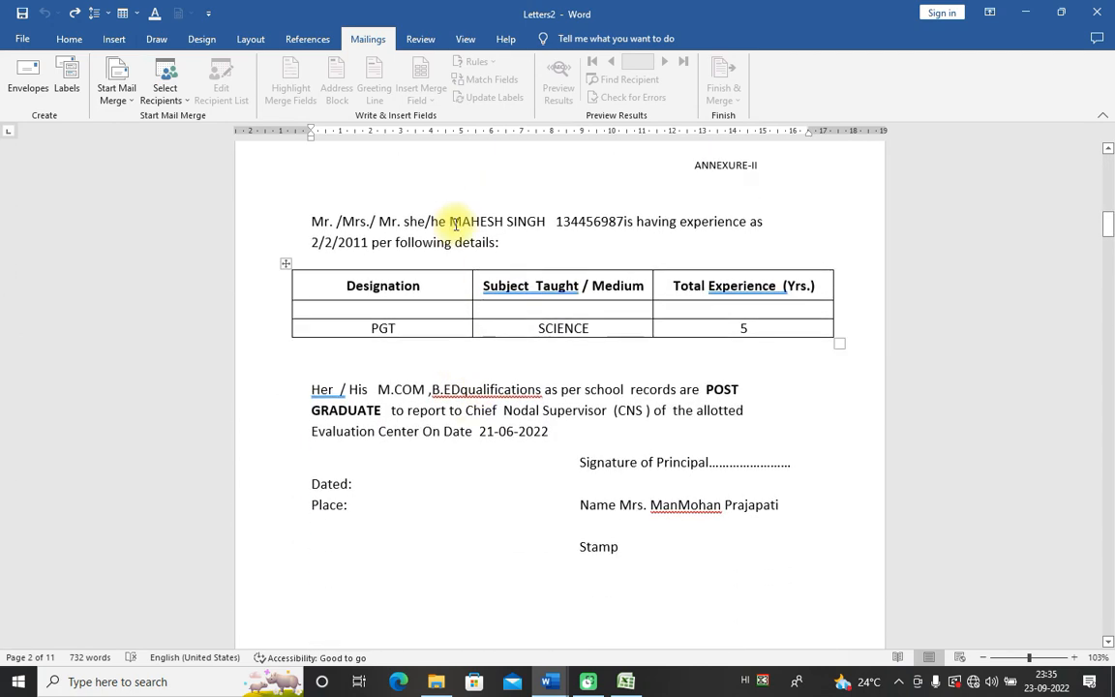
left_click_drag(452, 221, 546, 224)
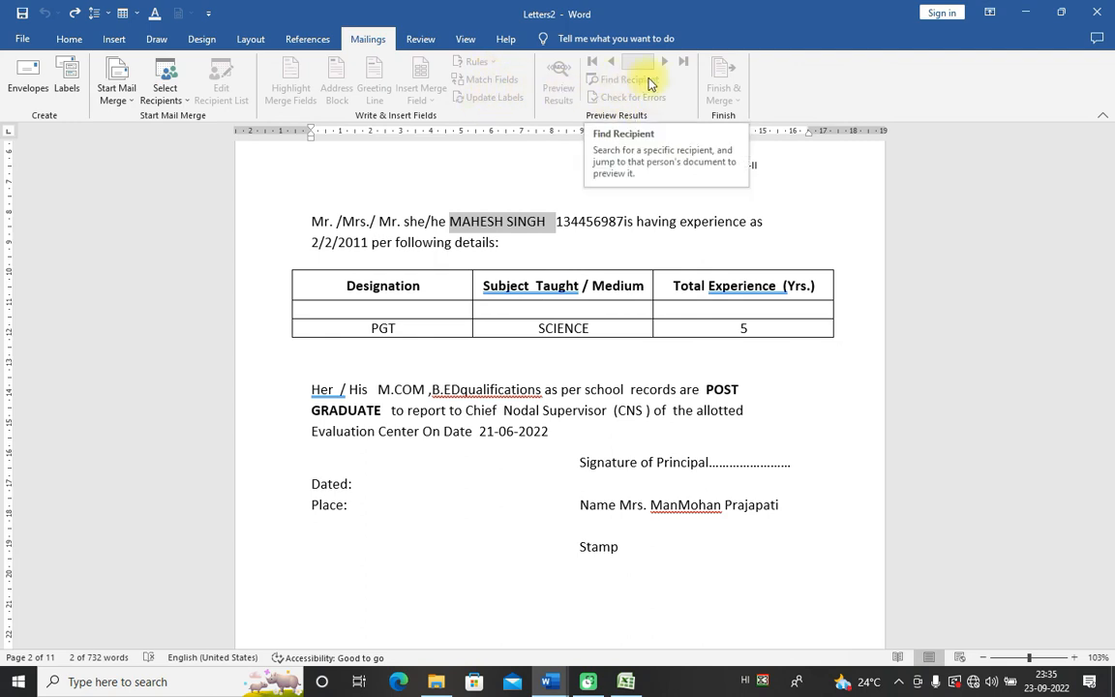
triple_click(553, 441)
double_click(515, 529)
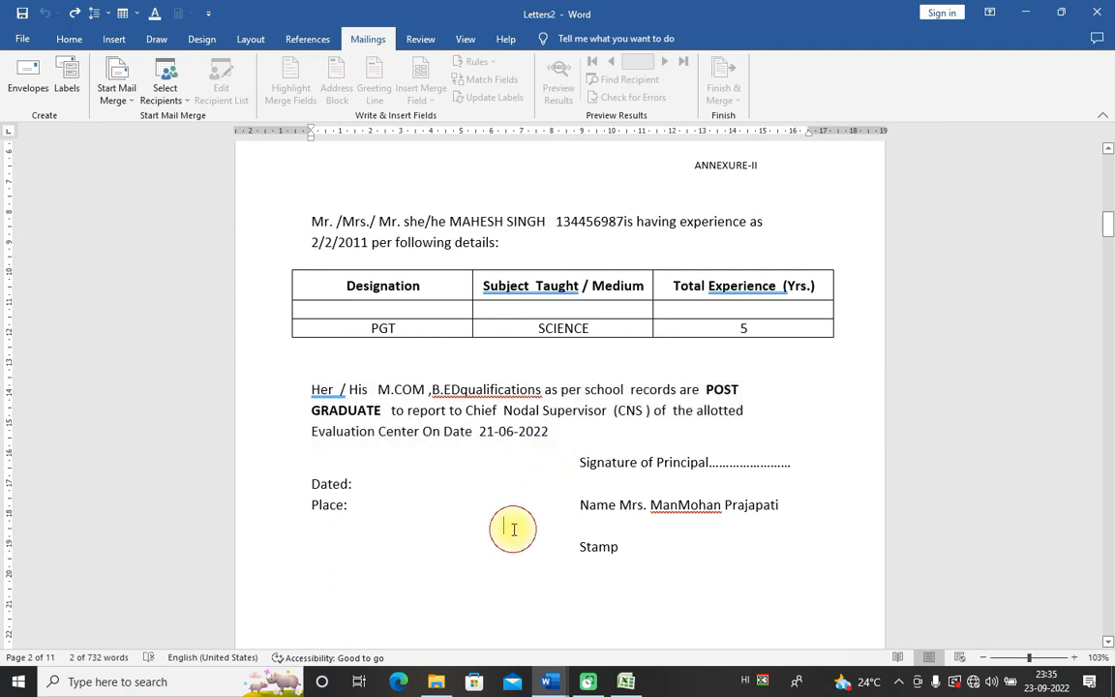
double_click(455, 182)
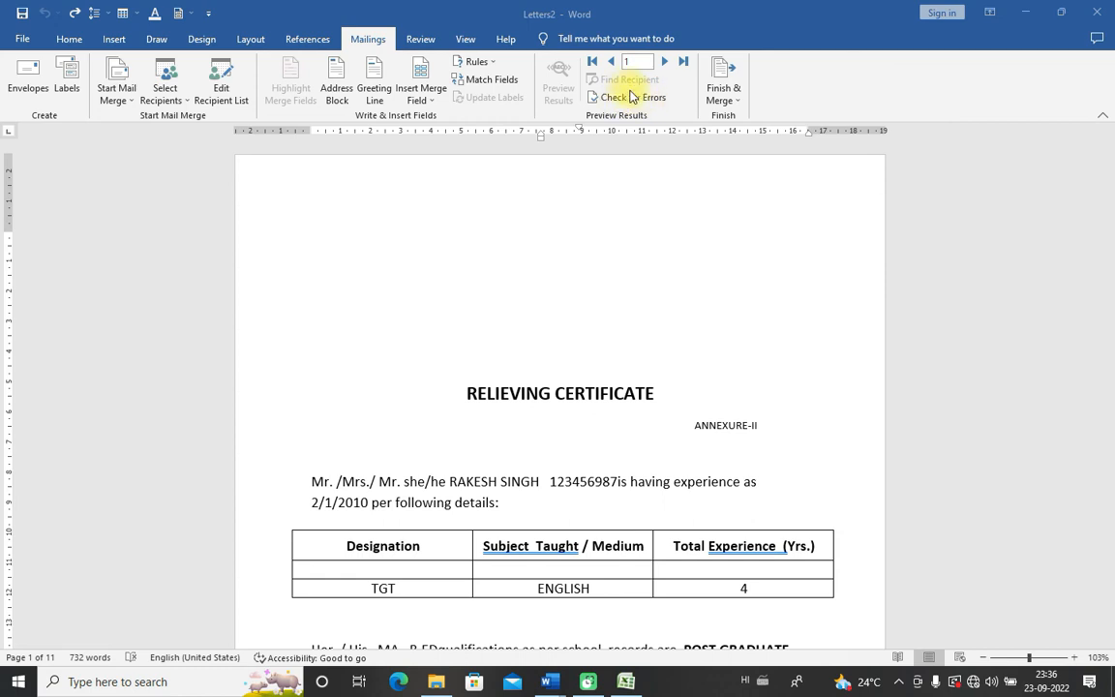
Step: Step the preview to record 10 and review the recipient list, closing it with OK
left_click(473, 348)
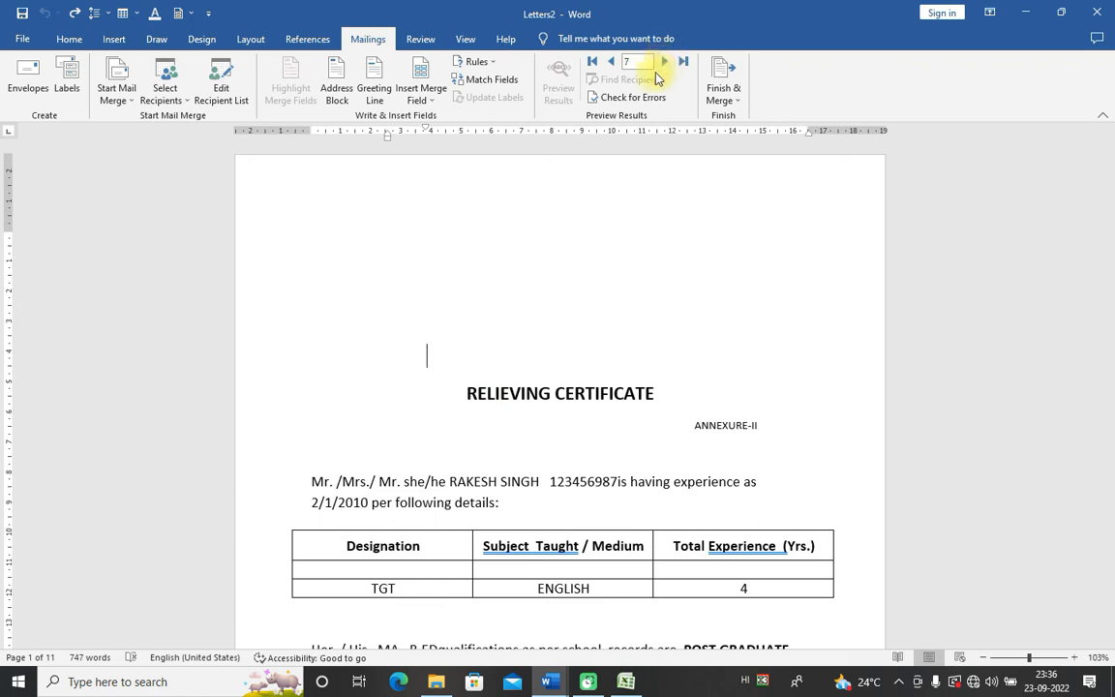
double_click(663, 64)
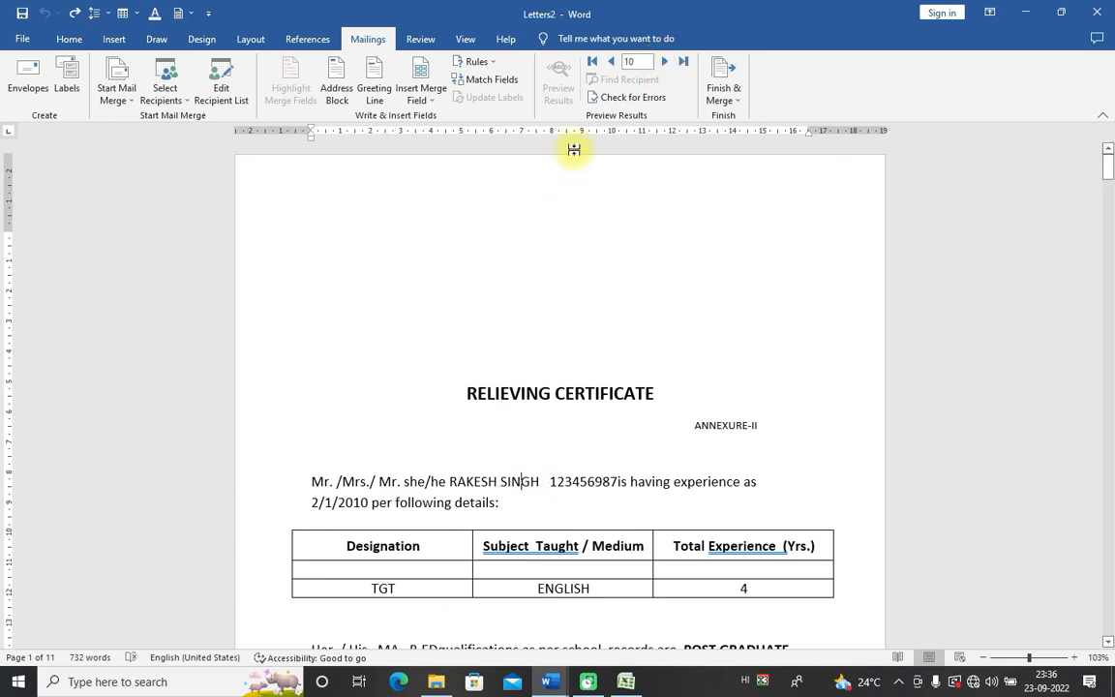
left_click(220, 82)
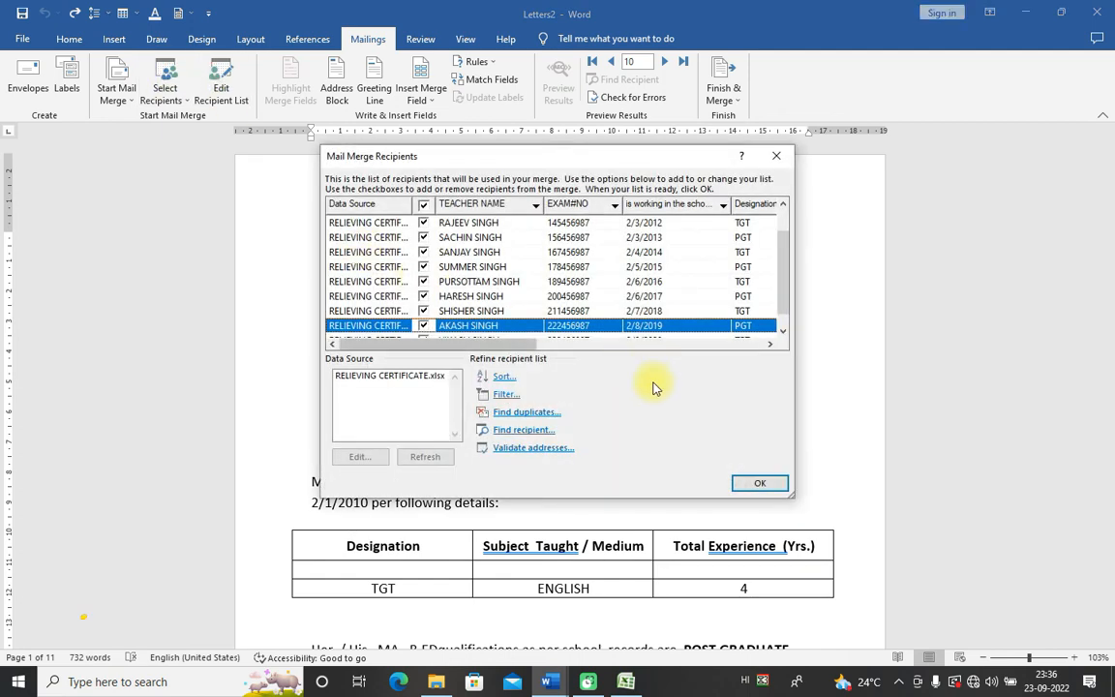
left_click(765, 483)
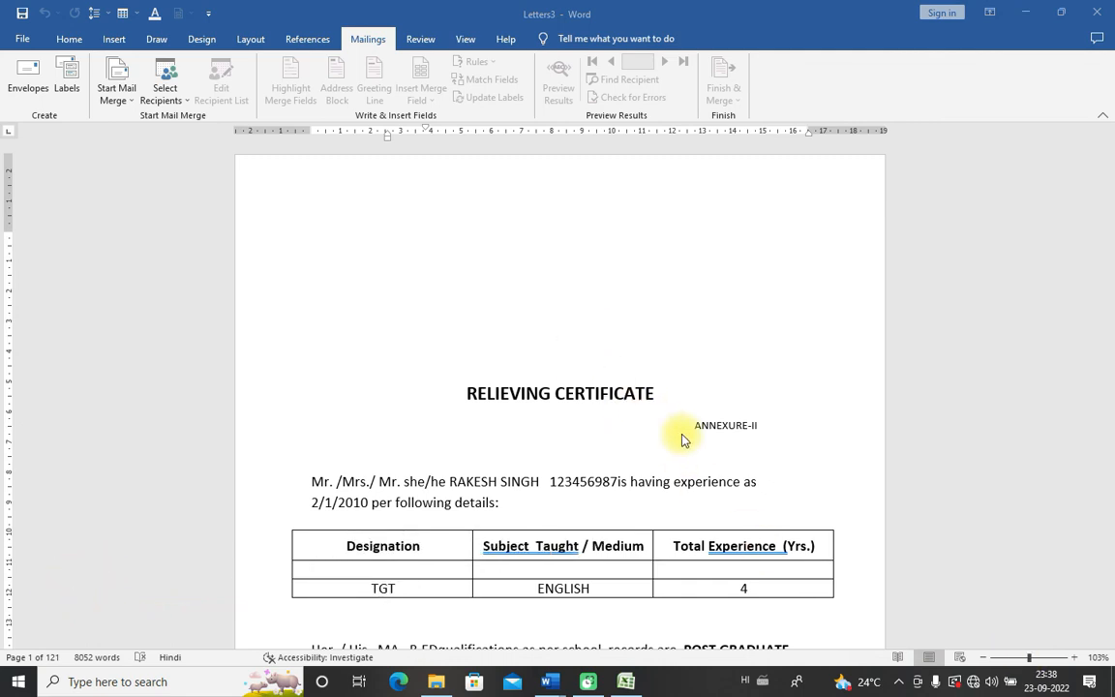
Step: Scroll through the 121-page Letters3 certificates, then switch to the Excel teacher list
scroll(681, 441, "down", 20)
scroll(686, 470, "down", 12)
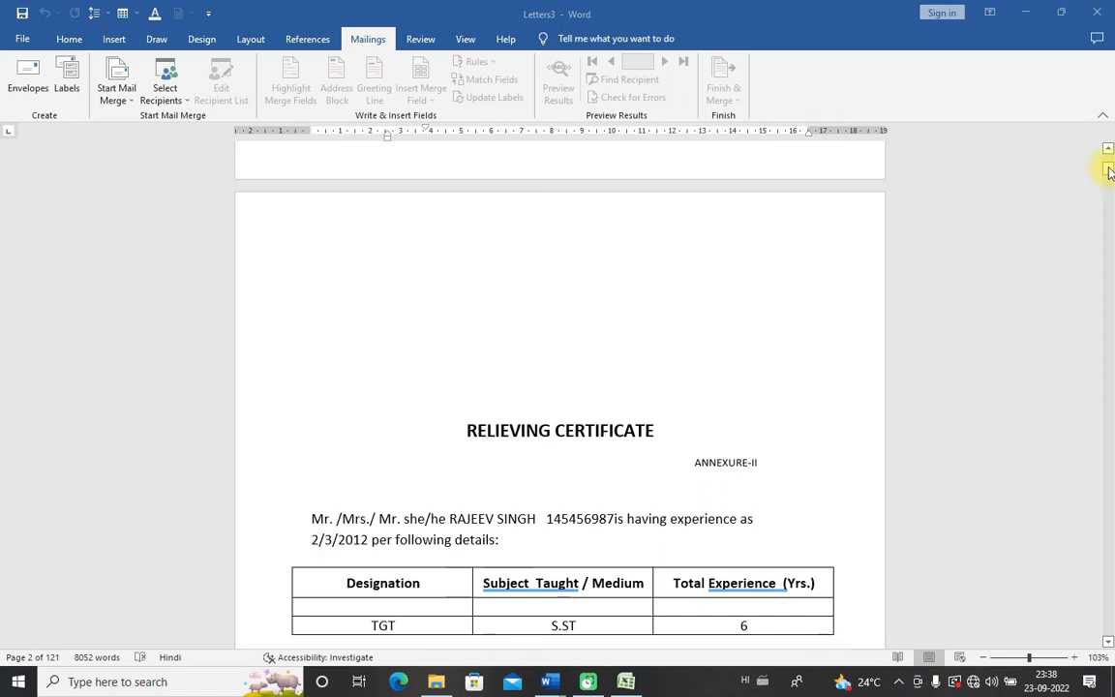
left_click_drag(1109, 172, 1104, 149)
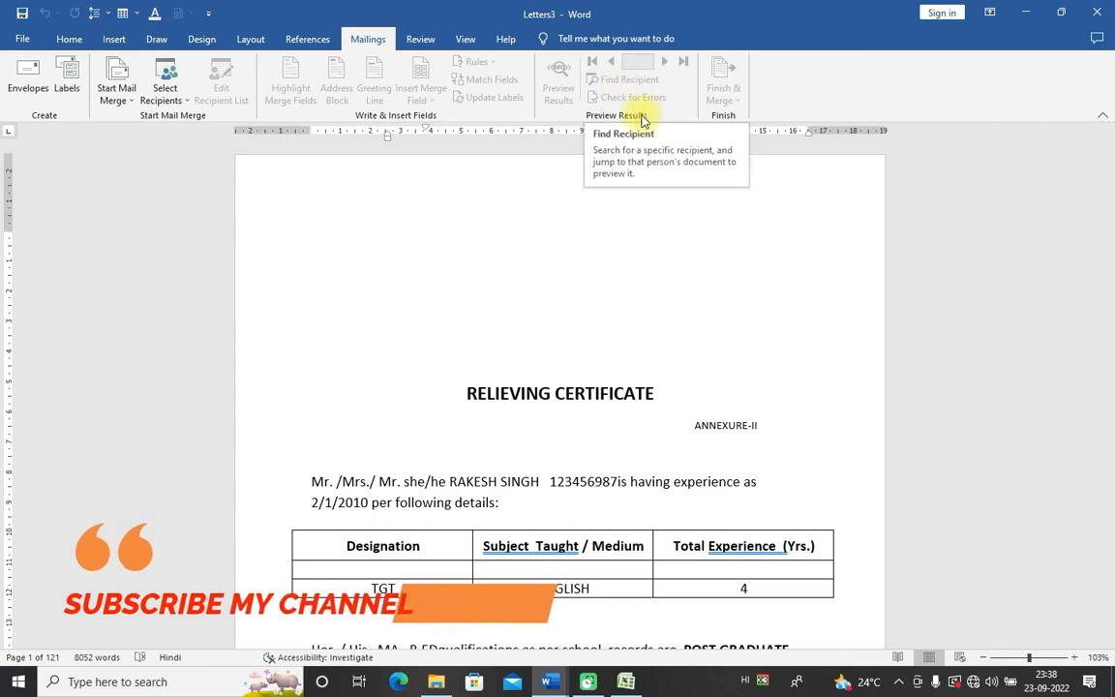
scroll(526, 441, "down", 3)
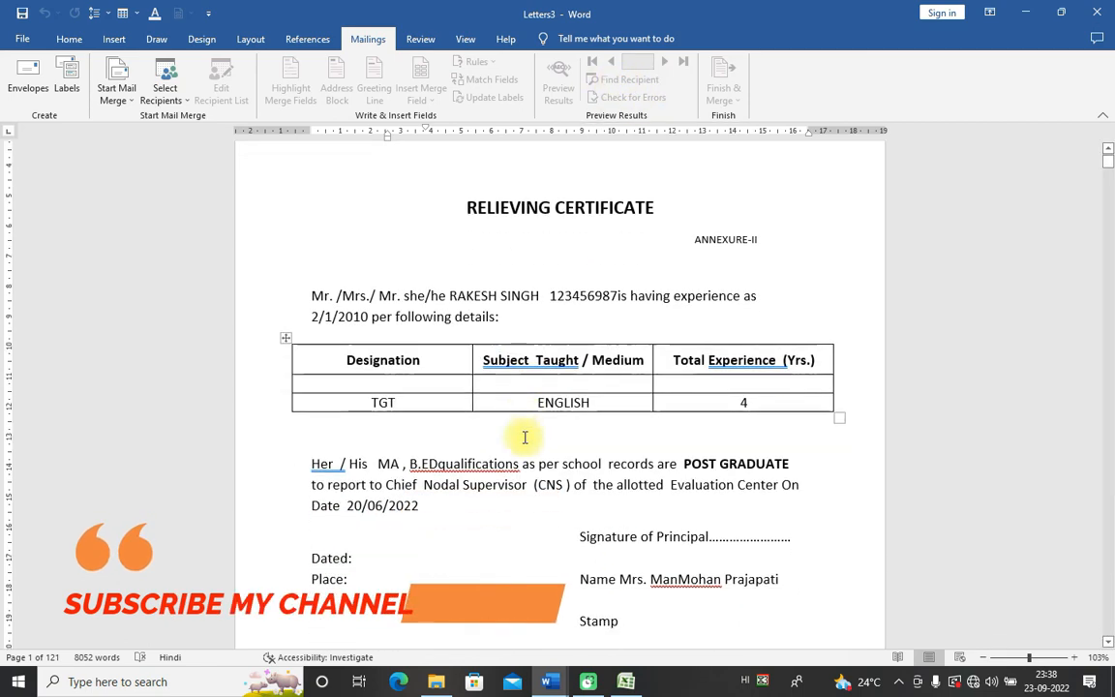
left_click(588, 682)
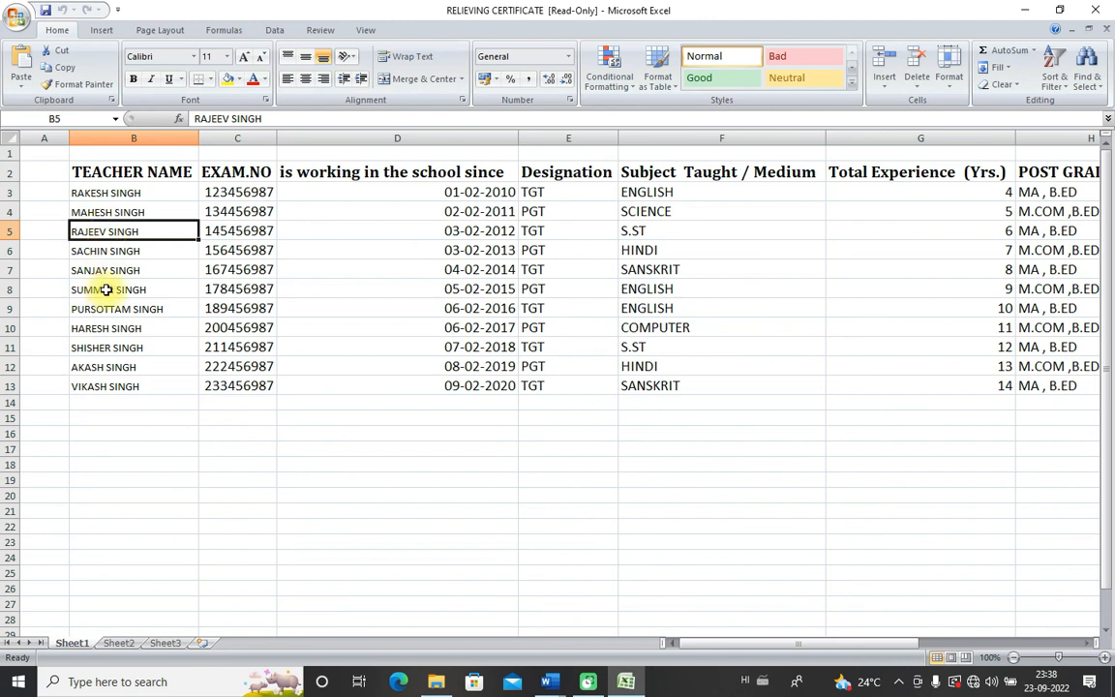
Step: Check the teacher row in cell B7, then bring Letters3 back up in Word
left_click(76, 271)
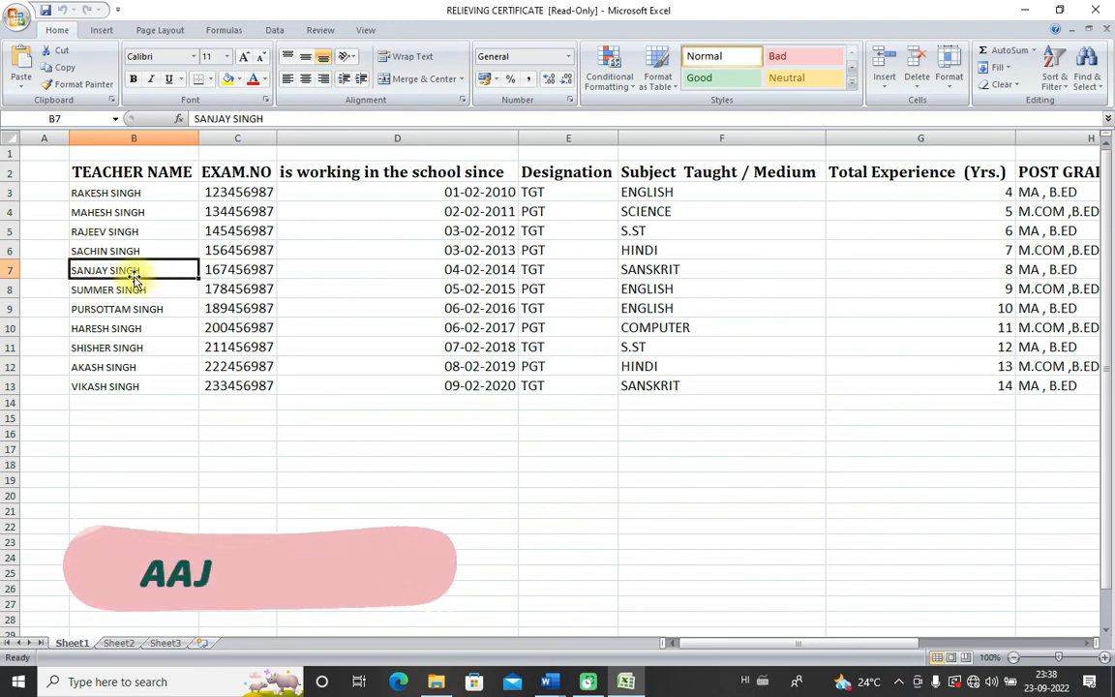
left_click(549, 681)
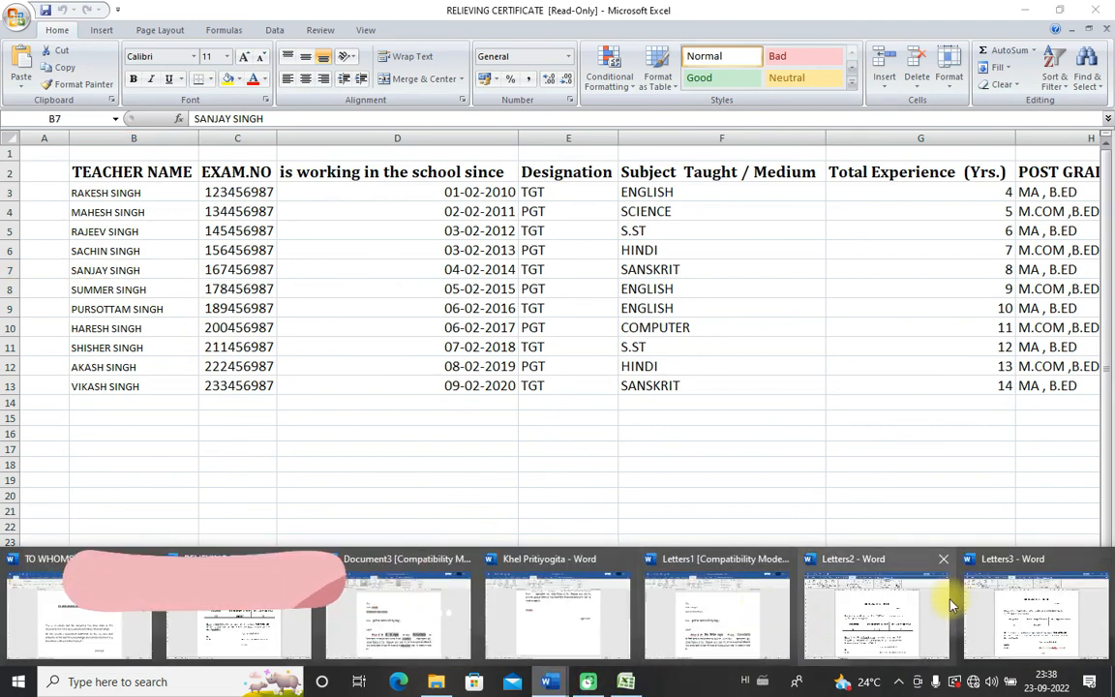
left_click(1018, 621)
scroll(822, 409, "down", 13)
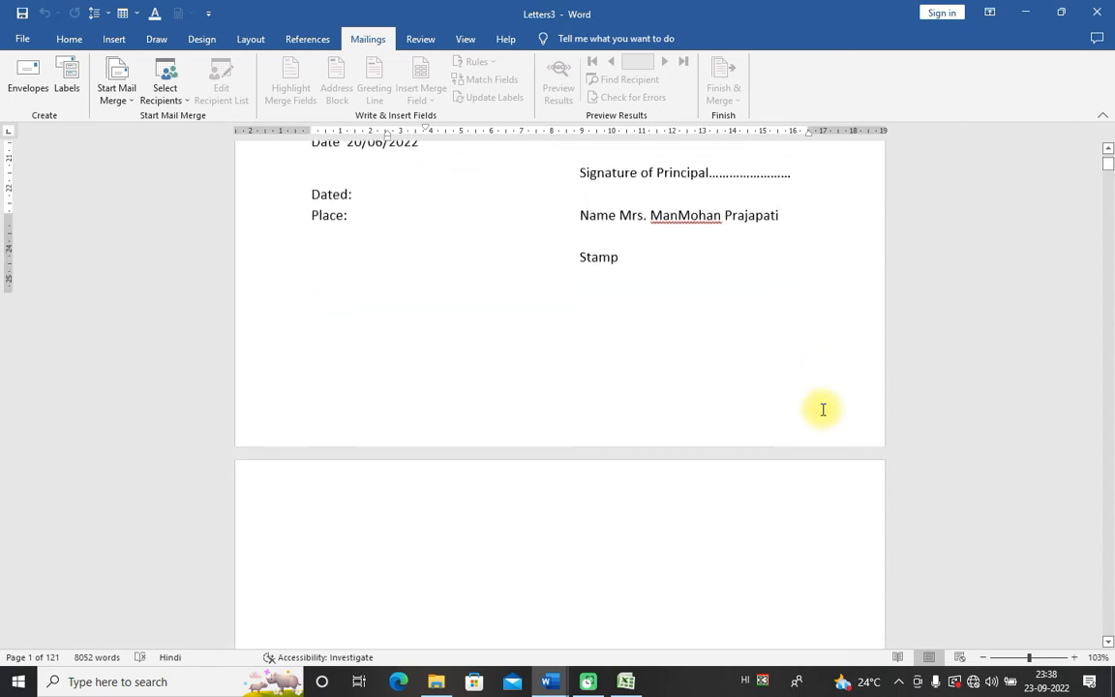
Step: Scroll through the merged Letters3 and Letters2 certificates, then bring back RELIEVING CERTIFICATE at record 11
scroll(822, 409, "down", 1)
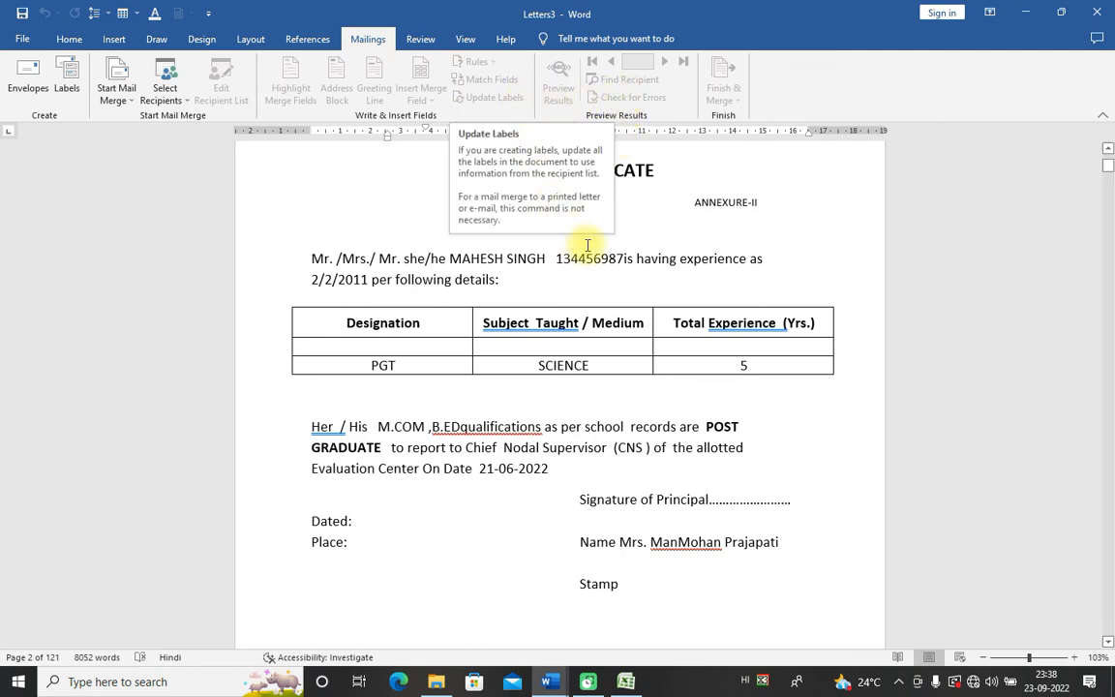
left_click(668, 230)
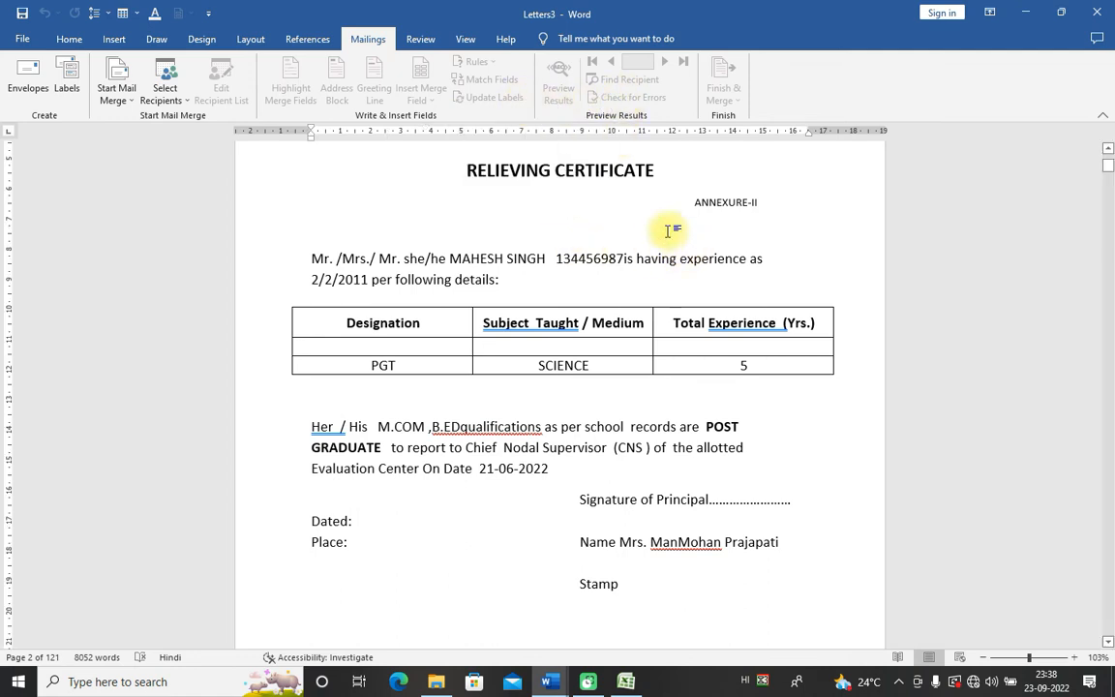
mouse_move(556, 685)
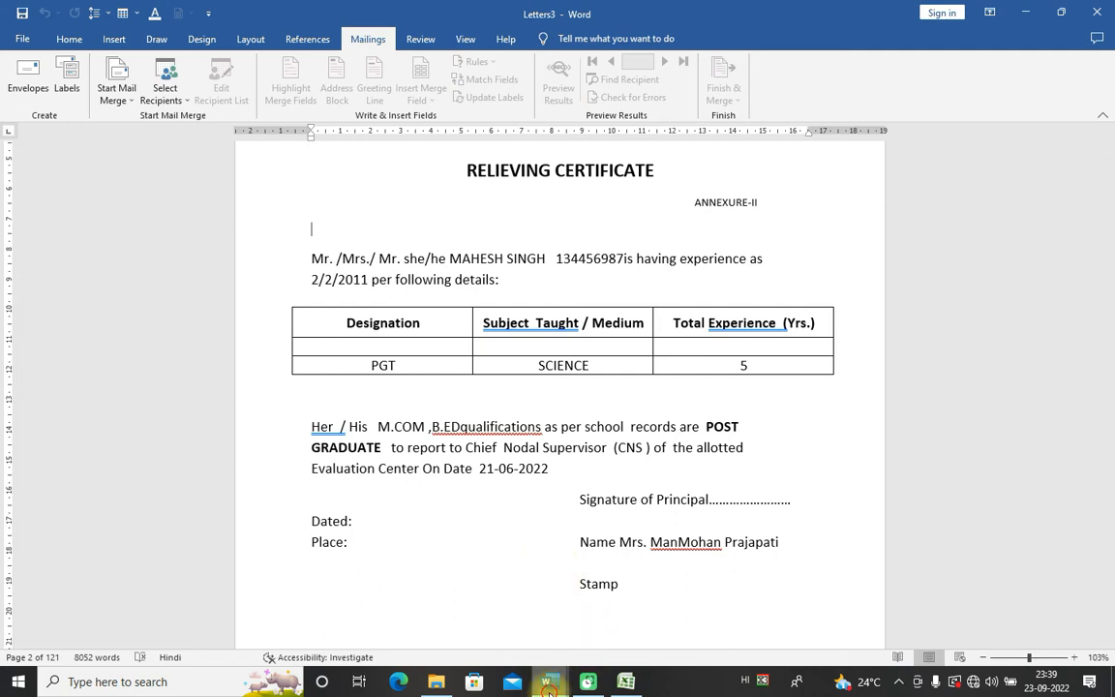
left_click(871, 600)
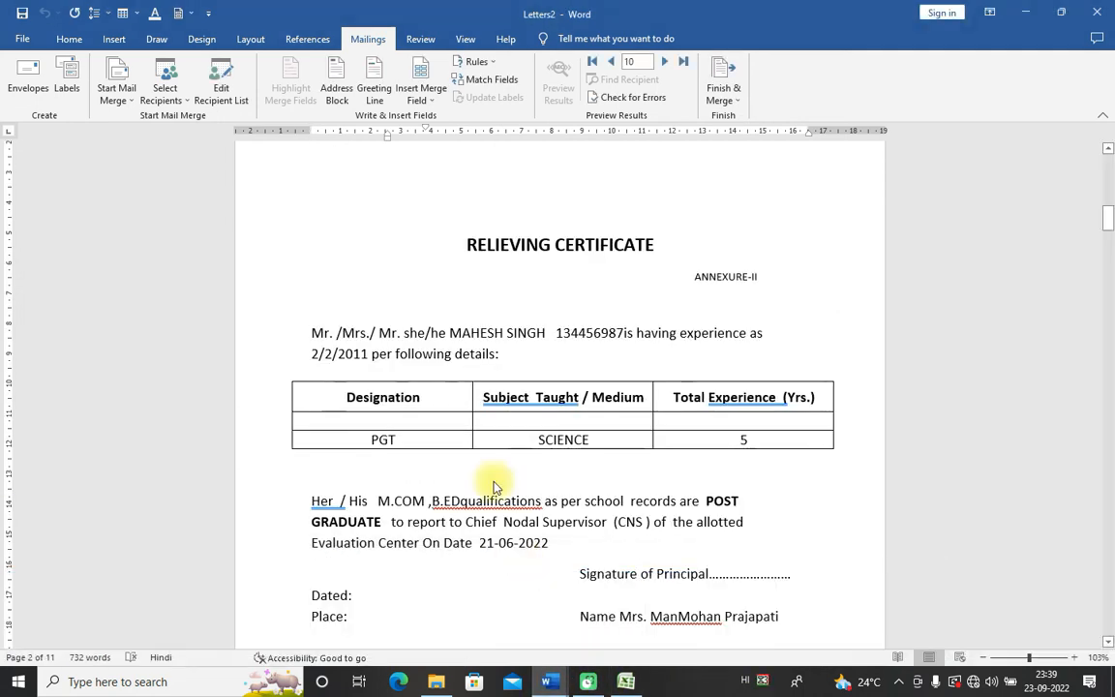
scroll(519, 368, "down", 10)
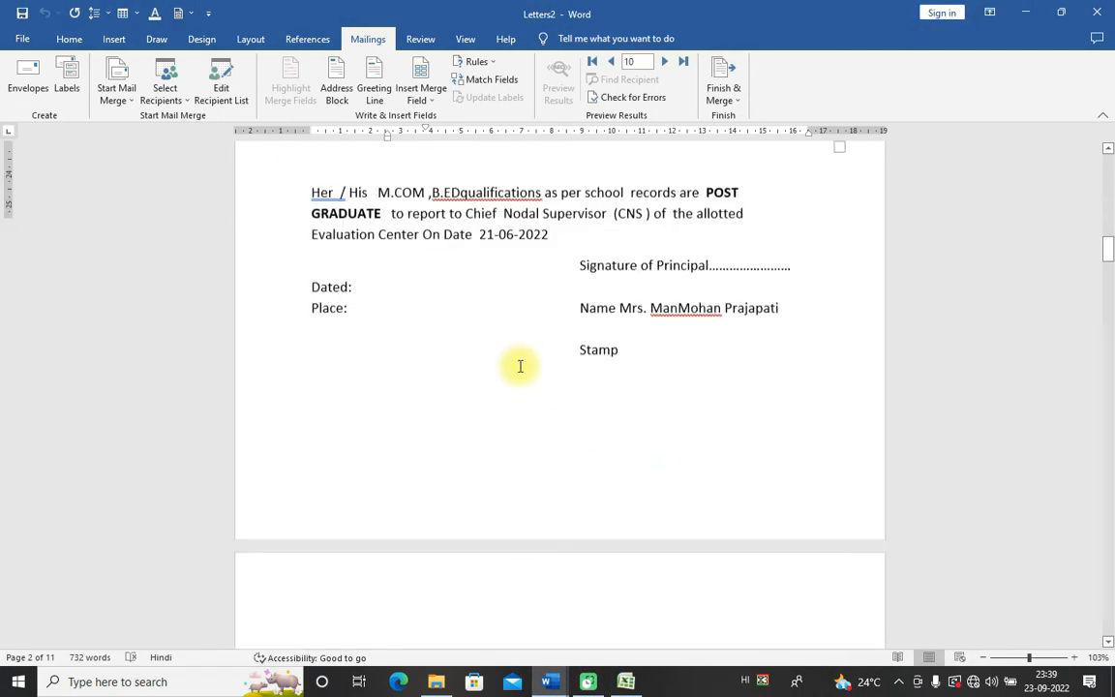
scroll(558, 446, "up", 5)
left_click(553, 463)
left_click(558, 680)
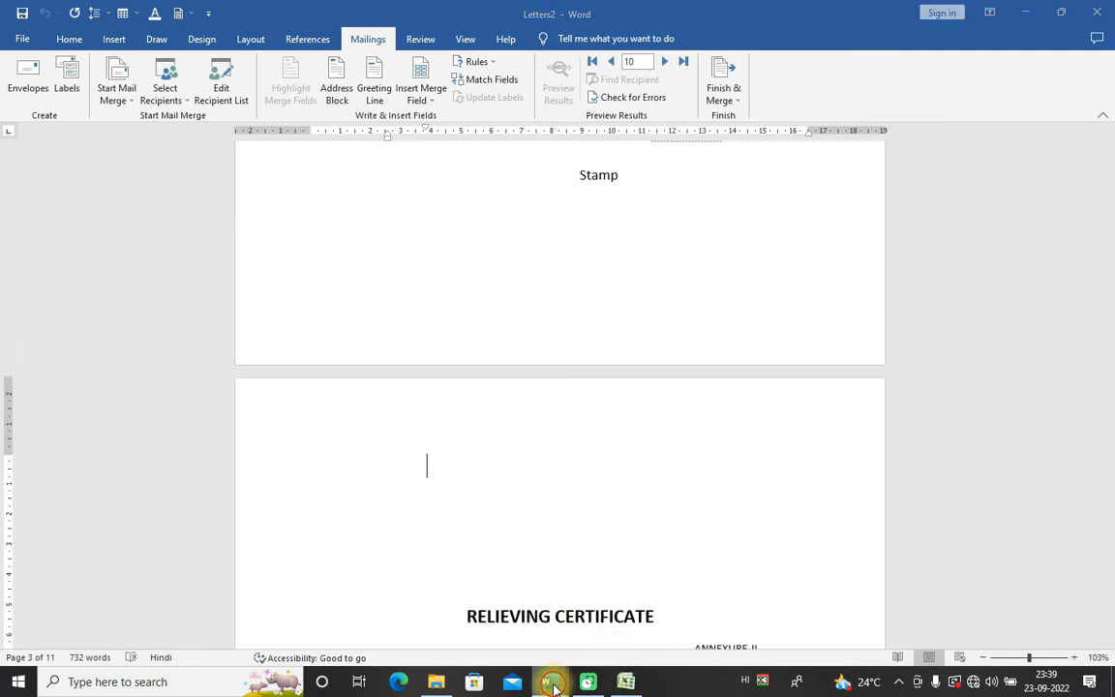
left_click(287, 631)
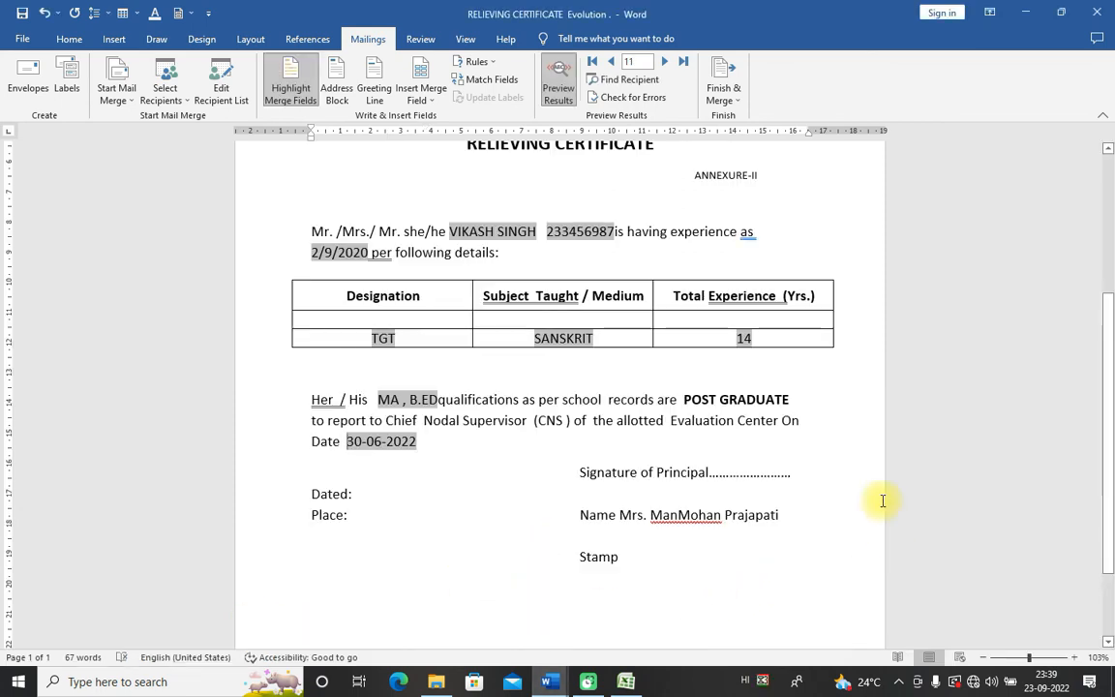
Step: Merge records 3 to 8 into a new editable document, producing the six-page Letters4
left_click_drag(1108, 455, 1105, 279)
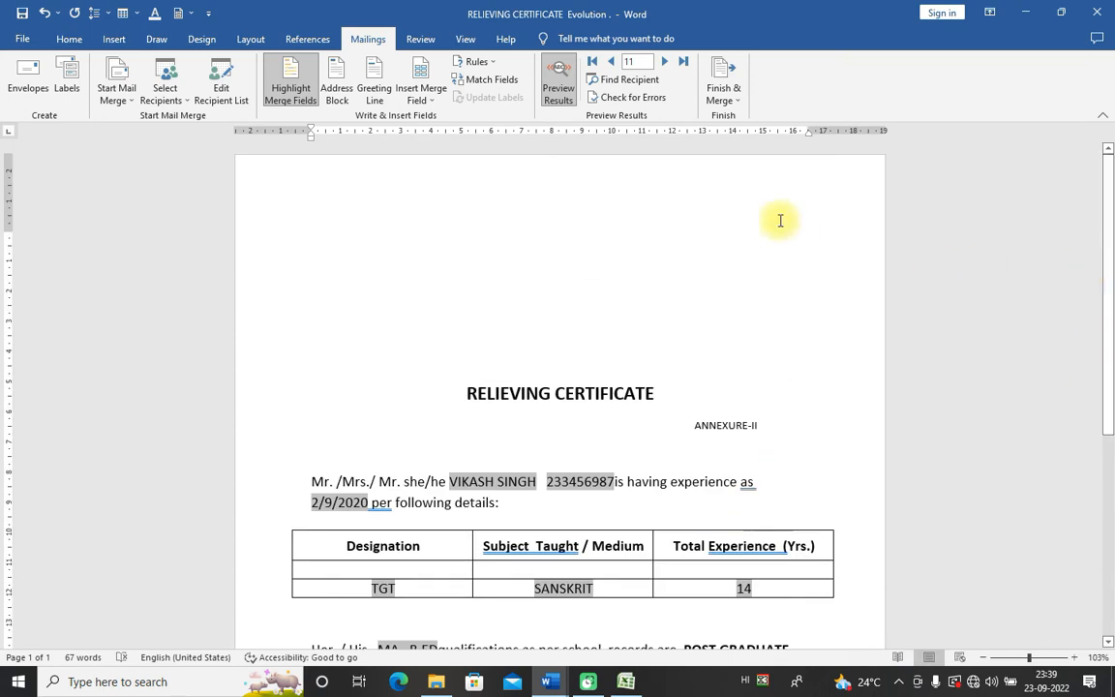
left_click(723, 82)
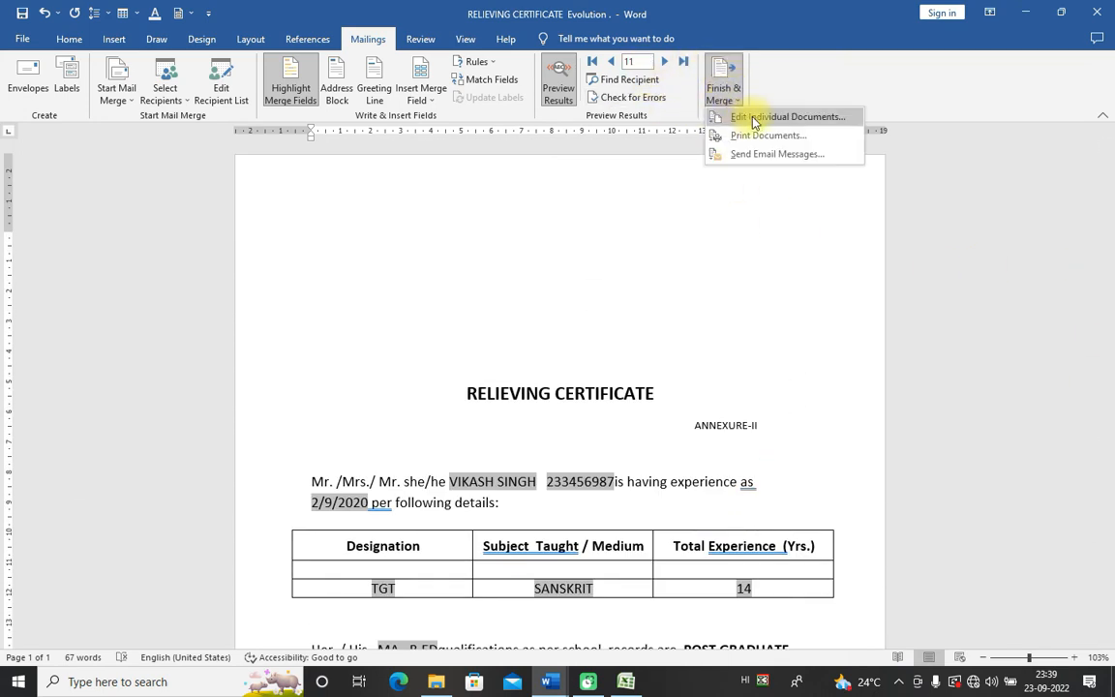
left_click(747, 115)
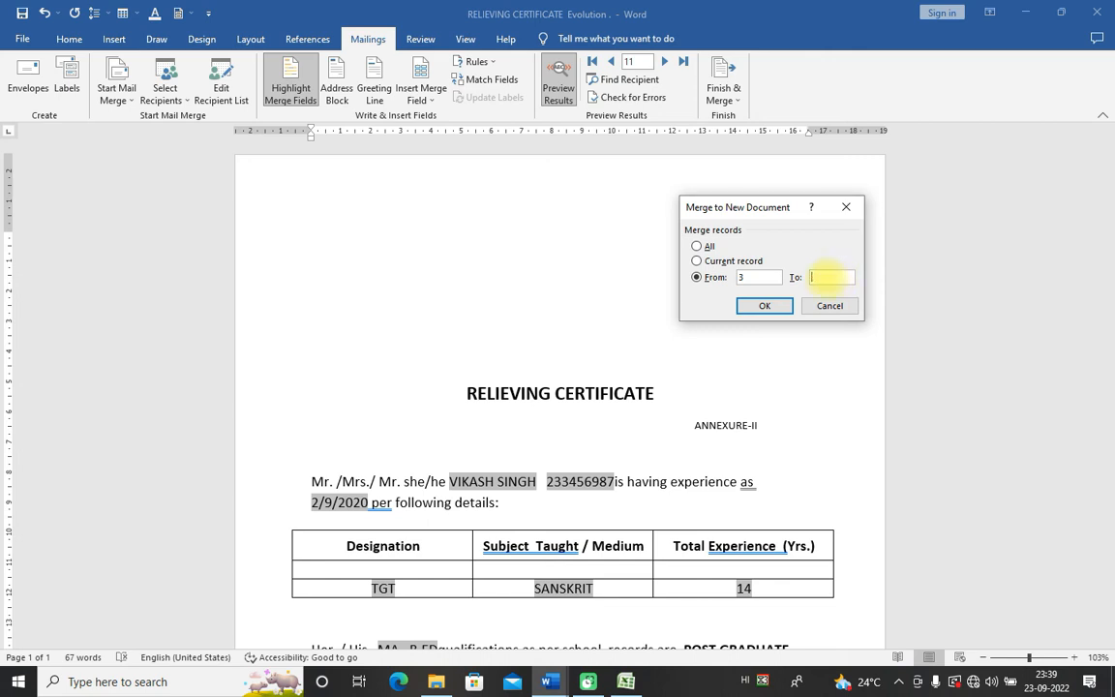
left_click(767, 306)
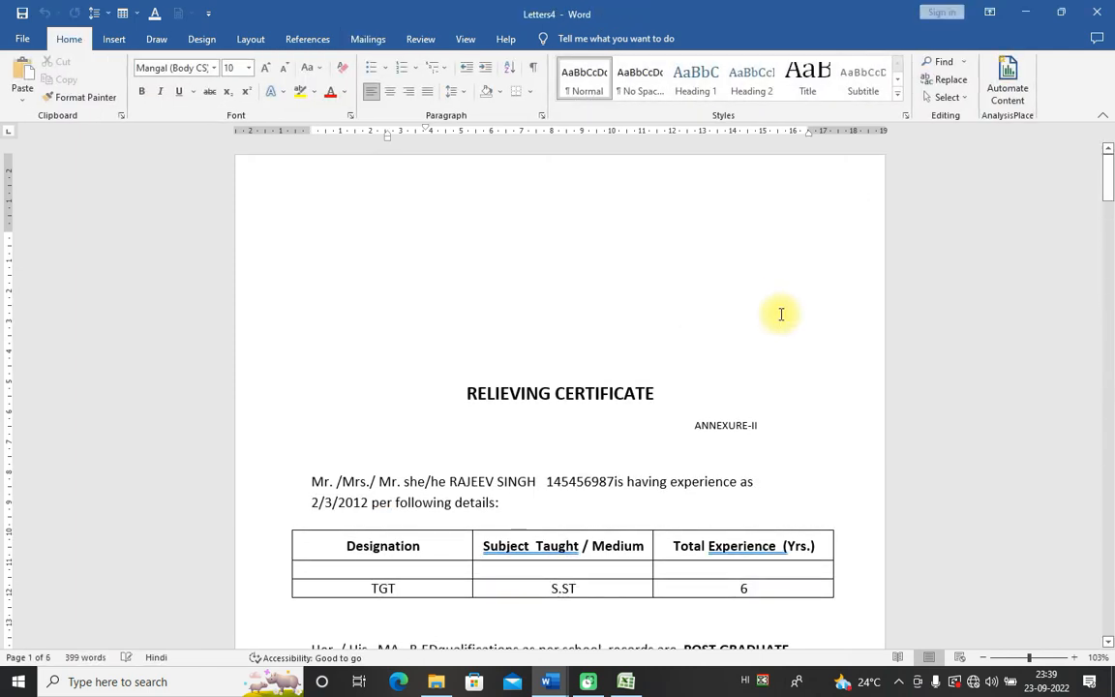
Step: Scroll through Letters4's six certificates, selecting the first and last merged names, then switch to Excel
left_click_drag(1106, 187, 1109, 205)
left_click_drag(450, 274, 536, 279)
left_click_drag(1106, 191, 1106, 593)
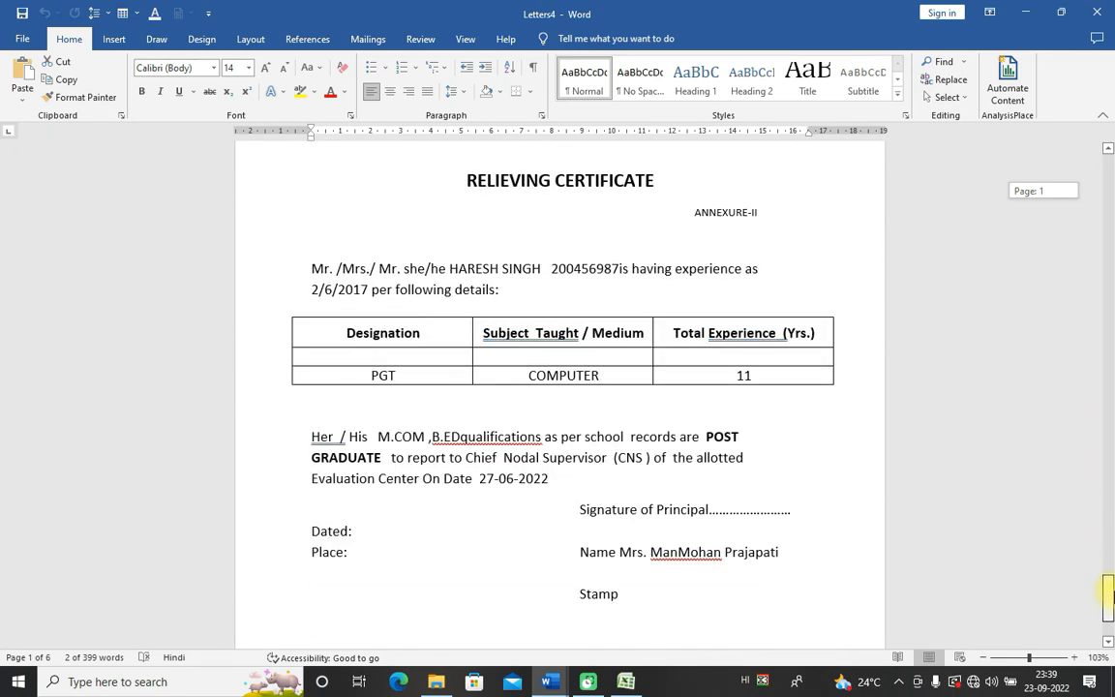
mouse_move(1108, 592)
left_mouse_down()
mouse_move(1108, 623)
mouse_move(1108, 579)
left_mouse_up()
left_click_drag(451, 409, 549, 415)
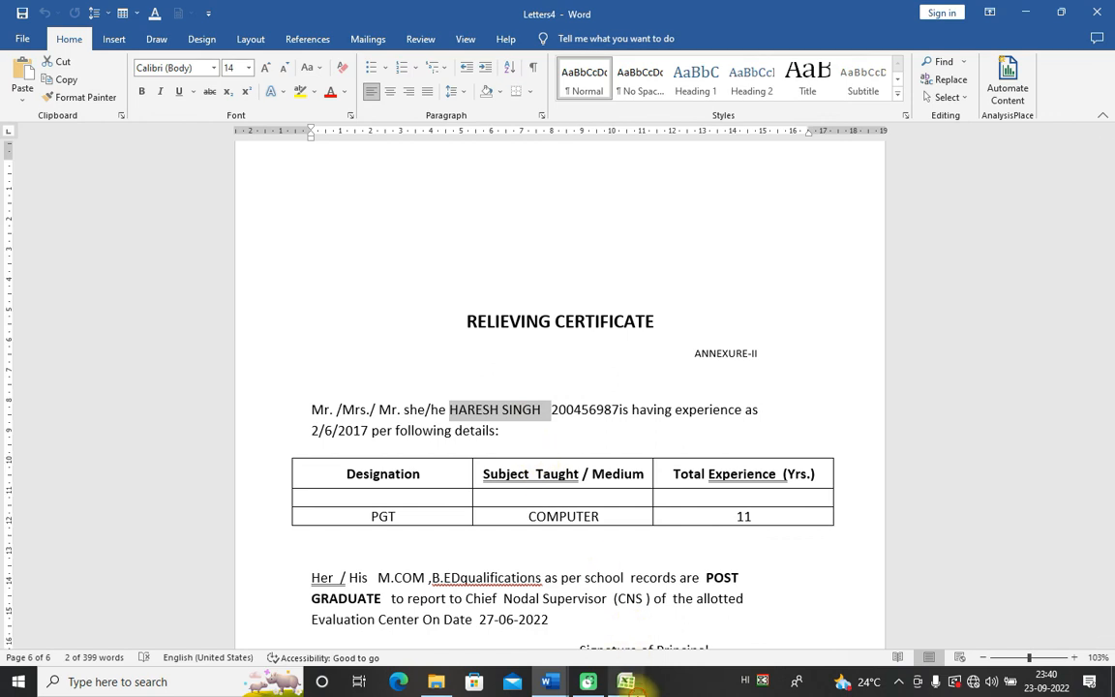
left_click(630, 684)
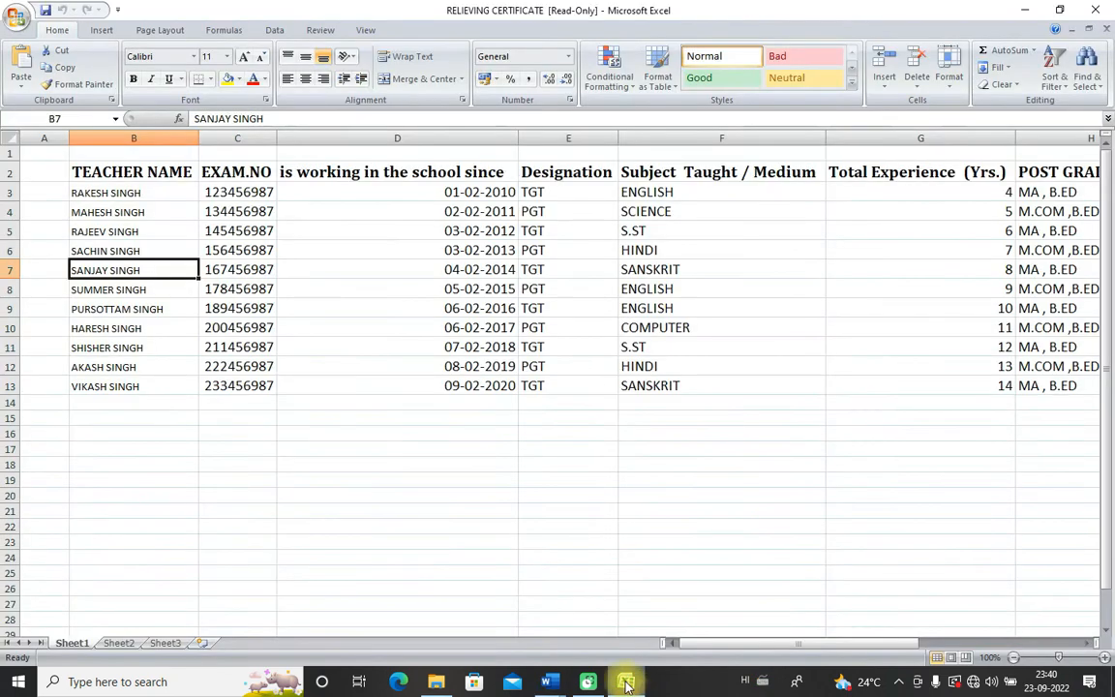
left_click(107, 232)
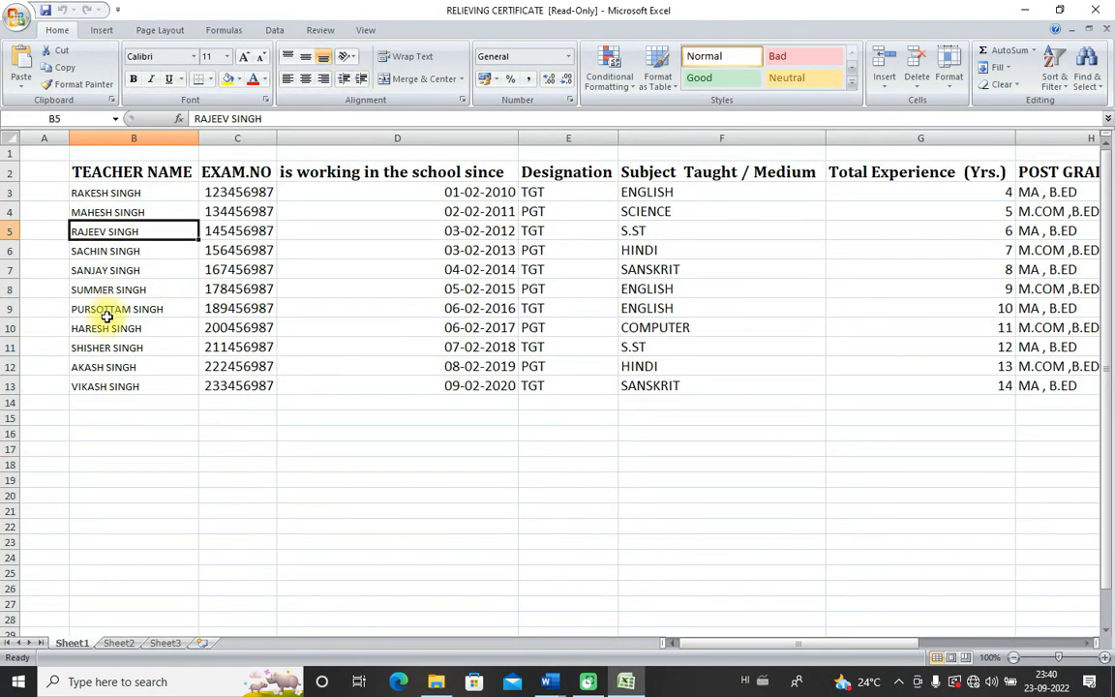
left_click(105, 250)
left_click(102, 272)
left_click(98, 290)
left_click(101, 310)
left_click(105, 328)
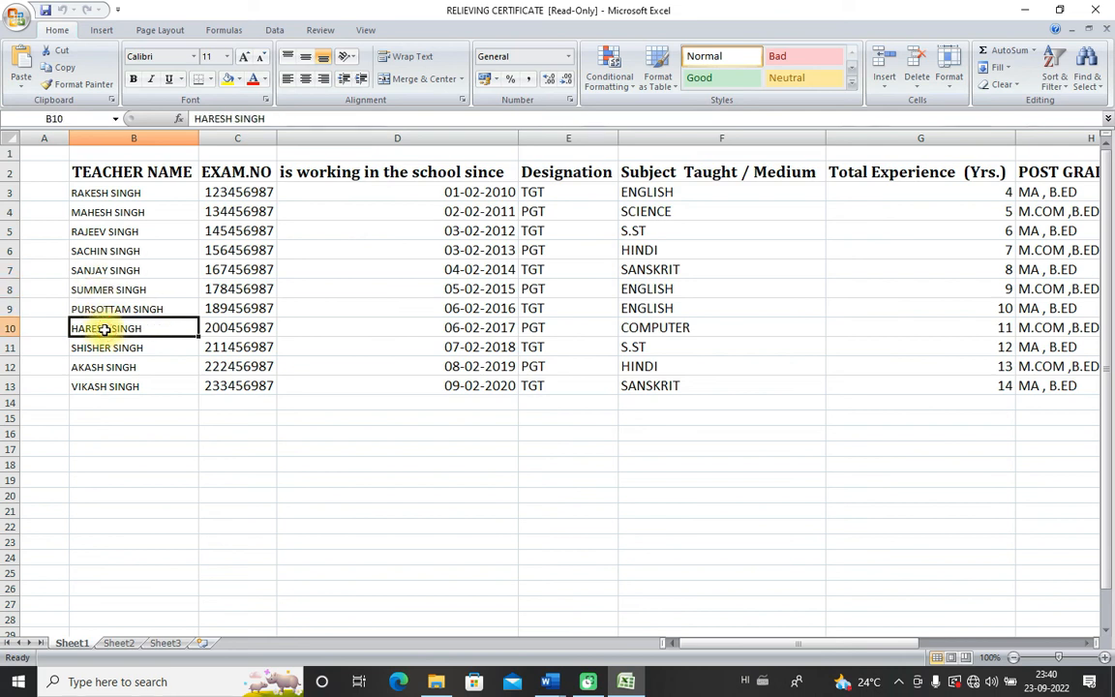
left_click(87, 193)
left_click(95, 211)
left_click(102, 234)
left_click(97, 251)
left_click(100, 270)
left_click(102, 288)
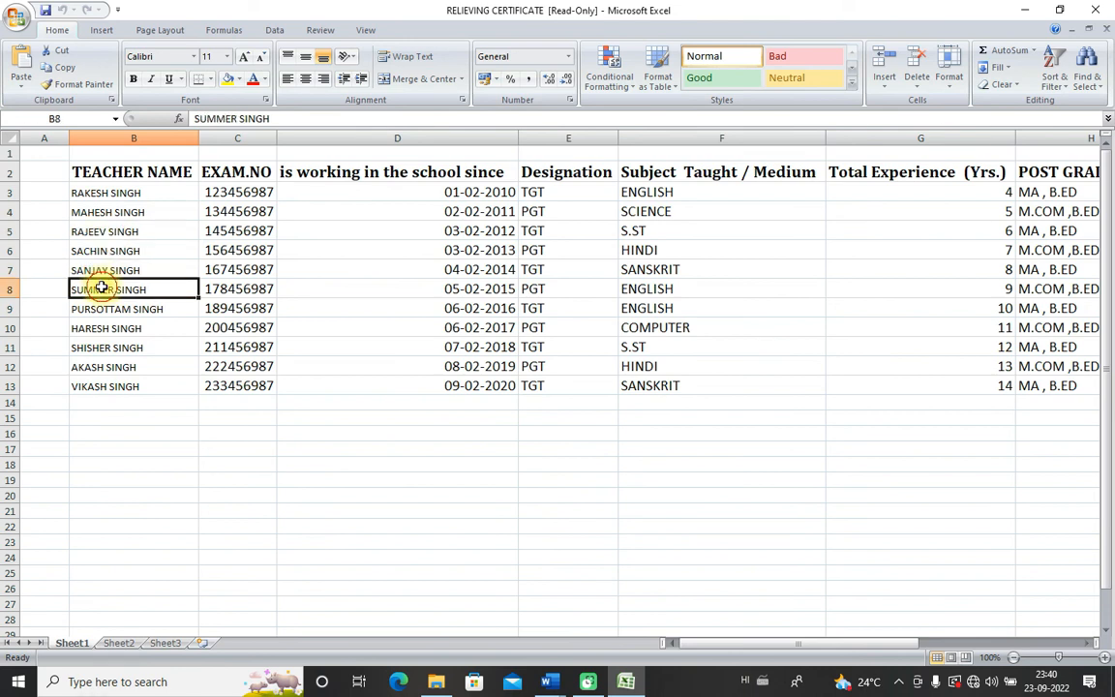
left_click(102, 308)
left_click(94, 327)
left_click(100, 231)
left_click(94, 250)
left_click(97, 270)
left_click(96, 289)
left_click(99, 308)
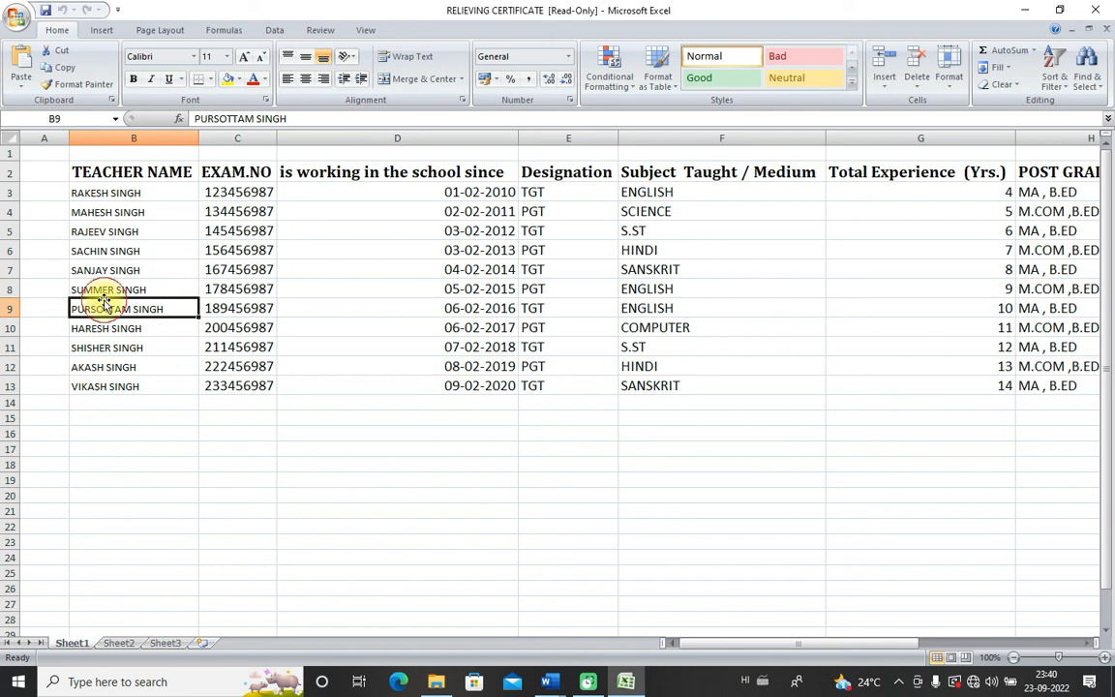
left_click(102, 330)
left_click(102, 308)
left_click(97, 288)
left_click(96, 270)
left_click(100, 232)
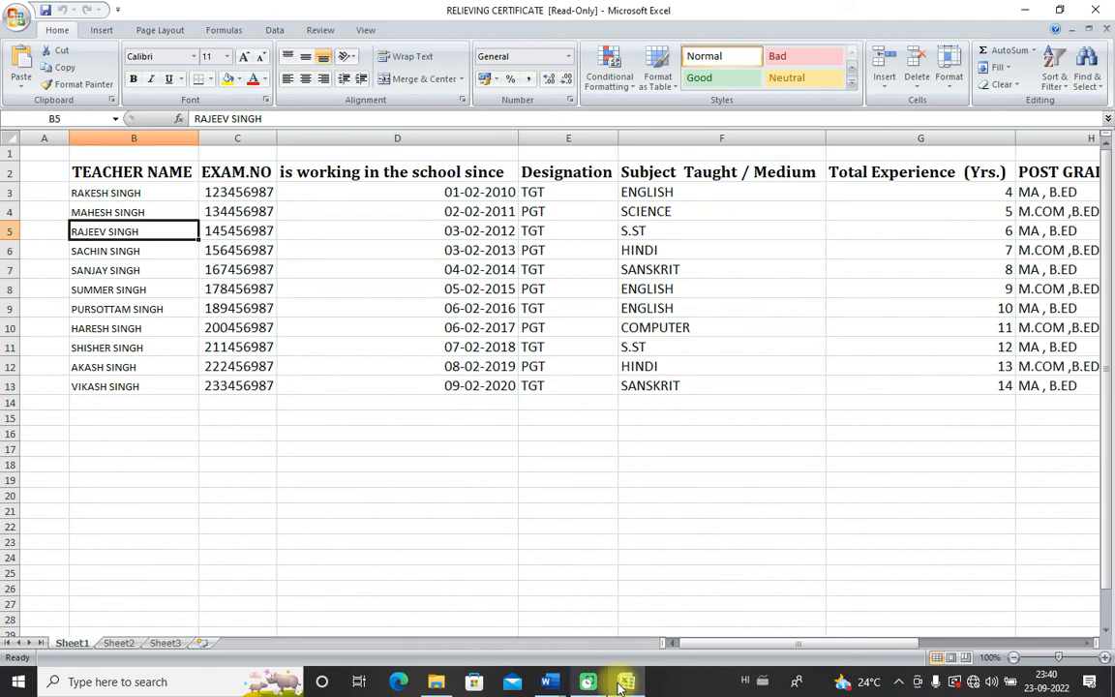
mouse_move(625, 686)
mouse_move(548, 683)
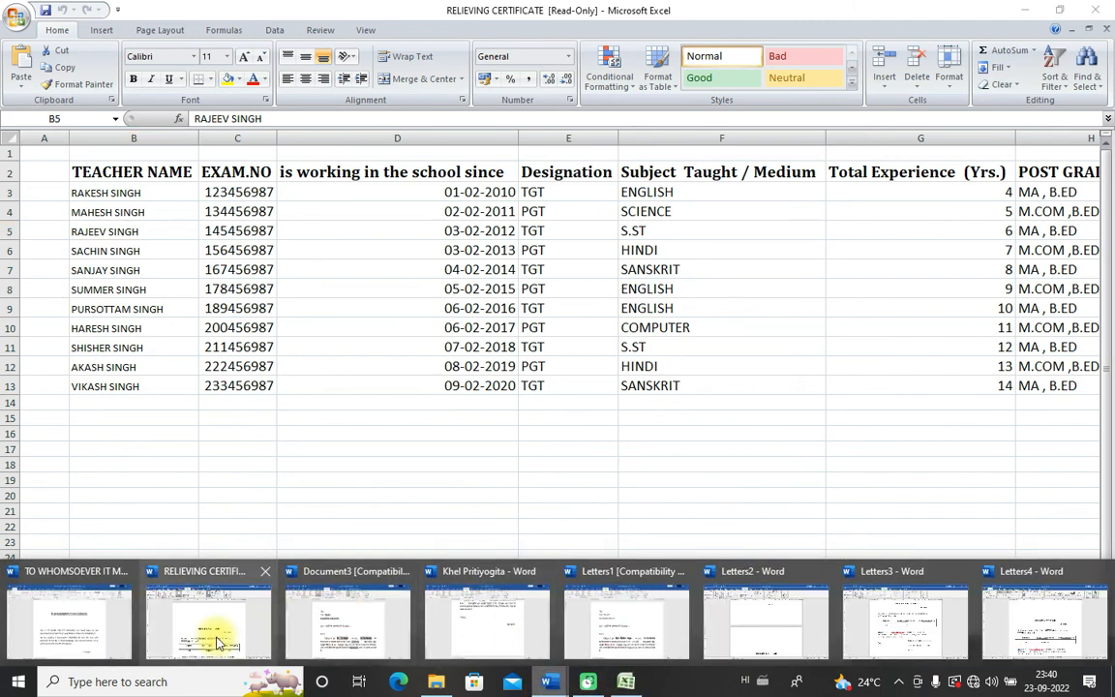
Step: Switch to Letters4 and scroll back to its first certificate, the TGT S.ST teacher with 6 years
left_click(232, 629)
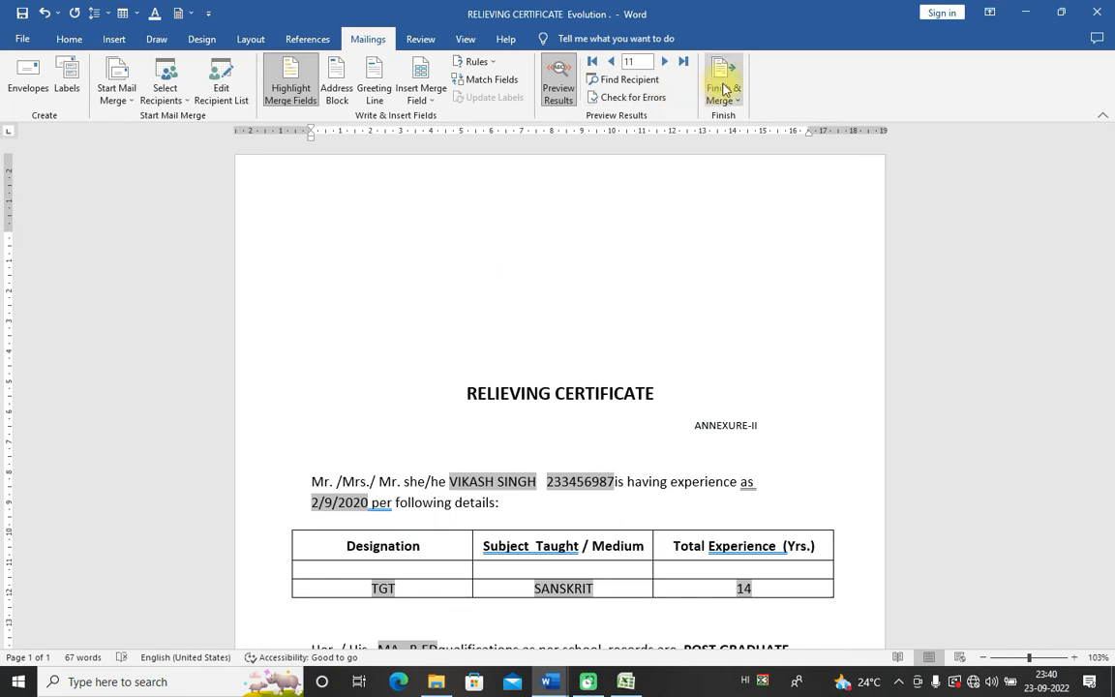
scroll(590, 464, "down", 6)
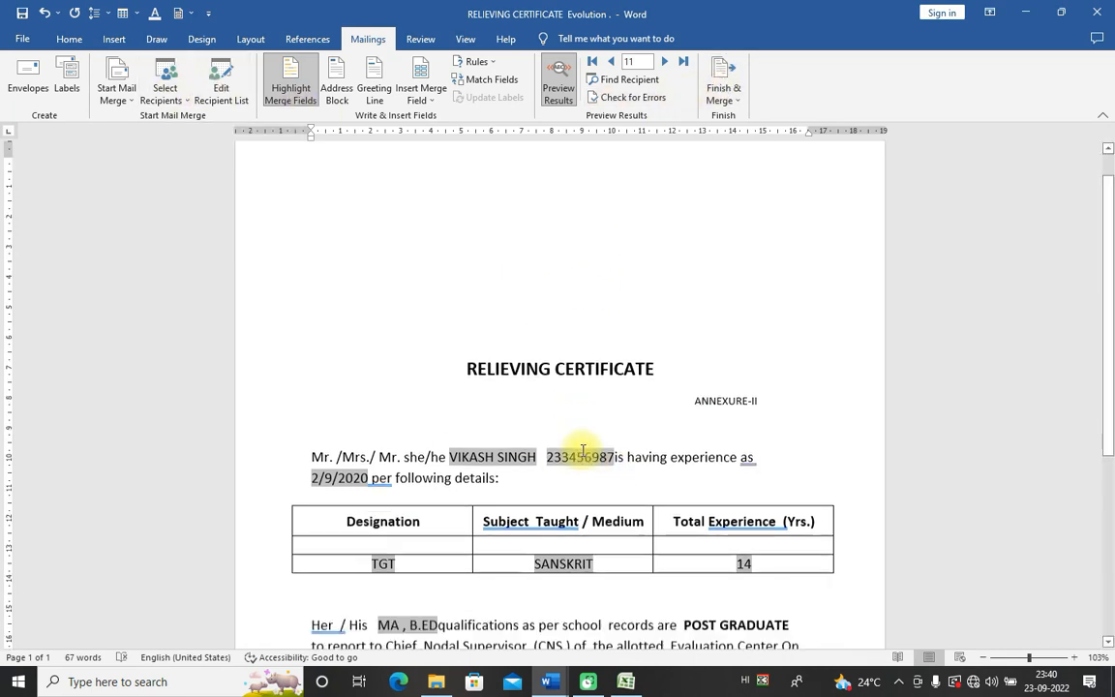
scroll(592, 557, "up", 6)
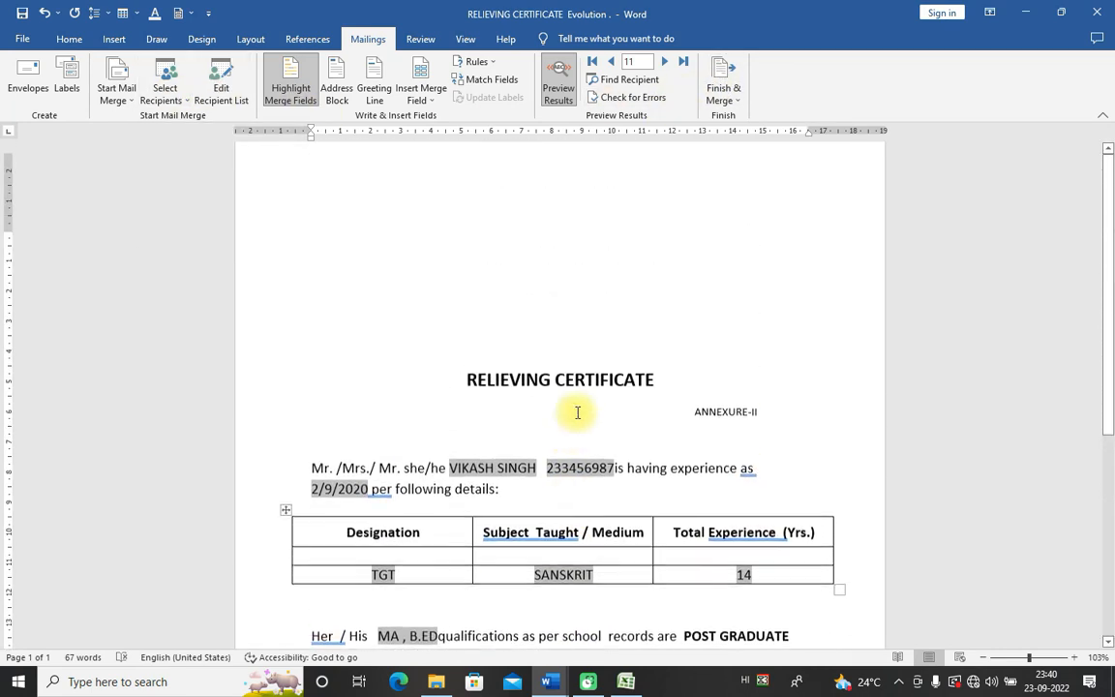
mouse_move(549, 681)
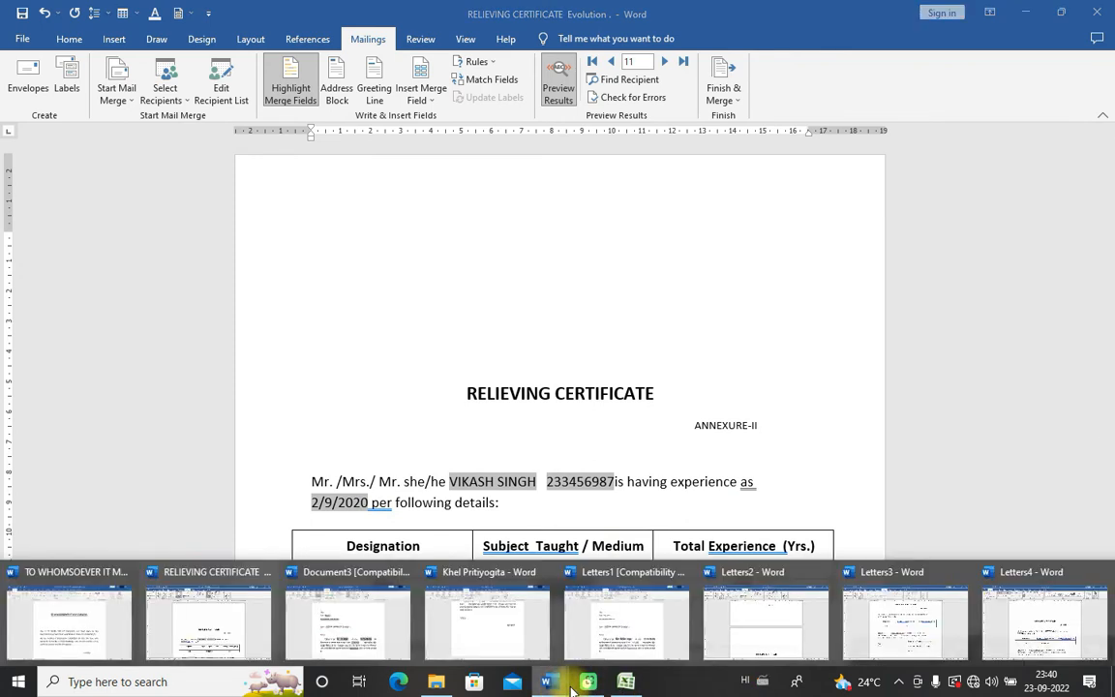
left_click(1025, 644)
scroll(540, 382, "down", 5)
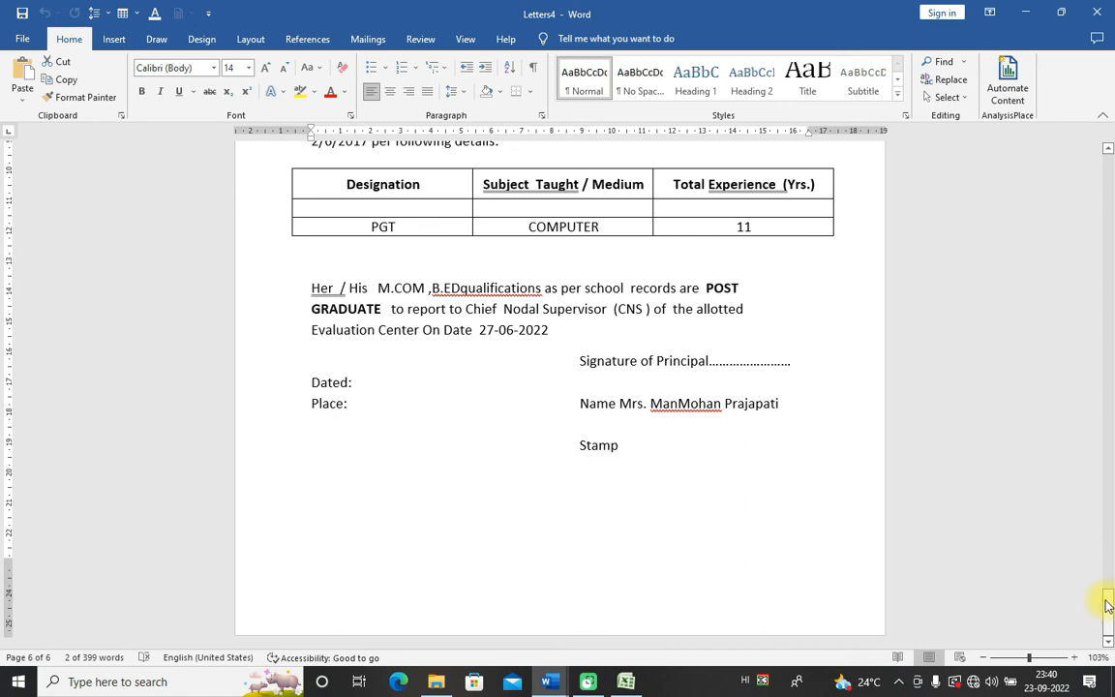
left_click_drag(1104, 601, 1109, 172)
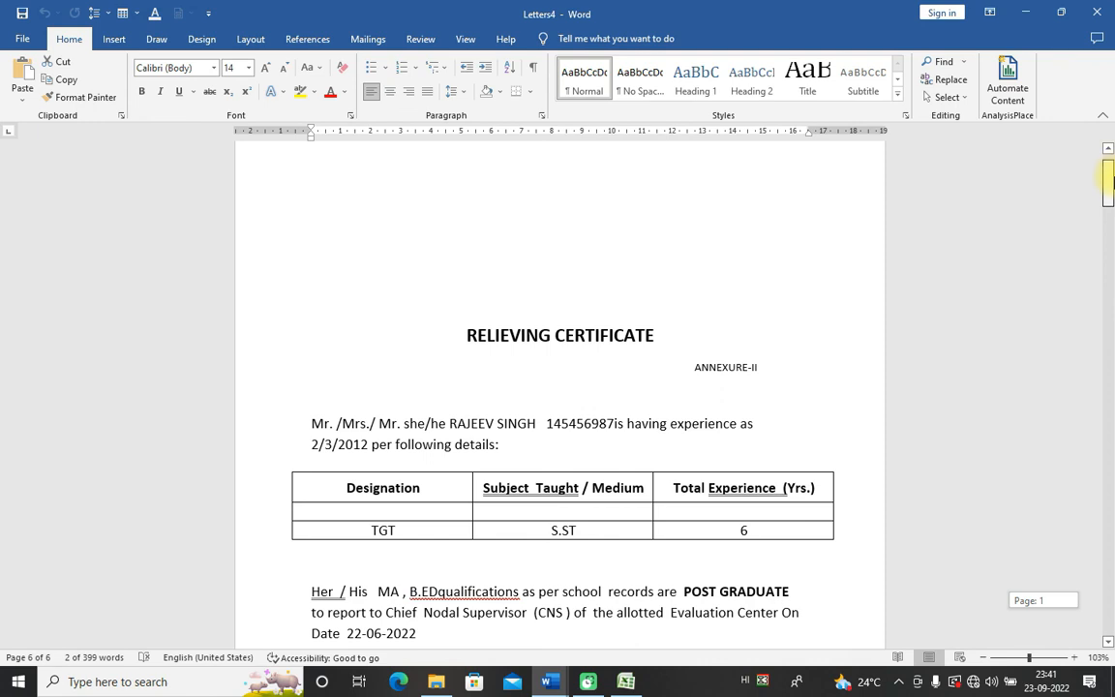
Step: From RELIEVING CERTIFICATE, merge records 3 to 8 again into a new document, Letters5
mouse_move(550, 680)
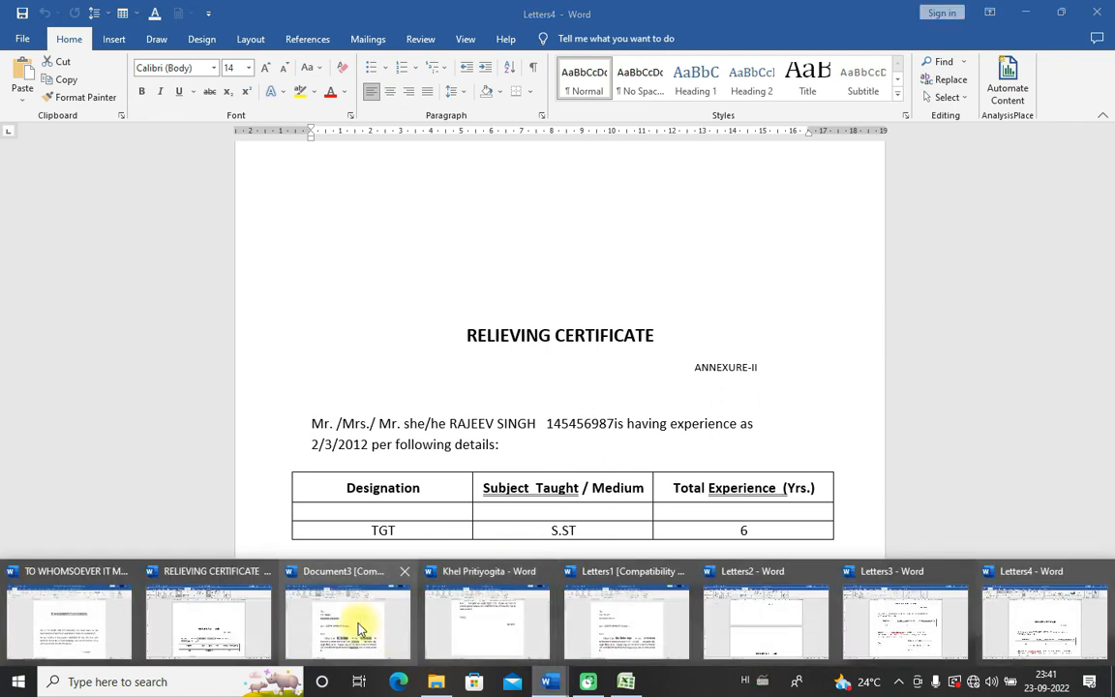
left_click(232, 635)
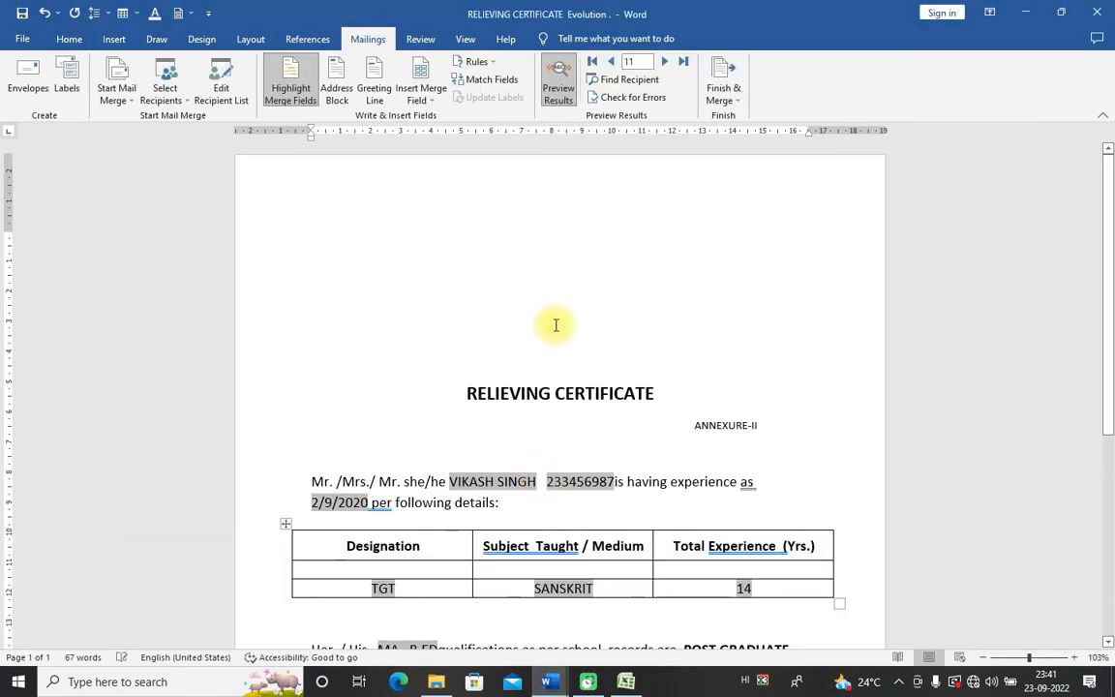
left_click(738, 94)
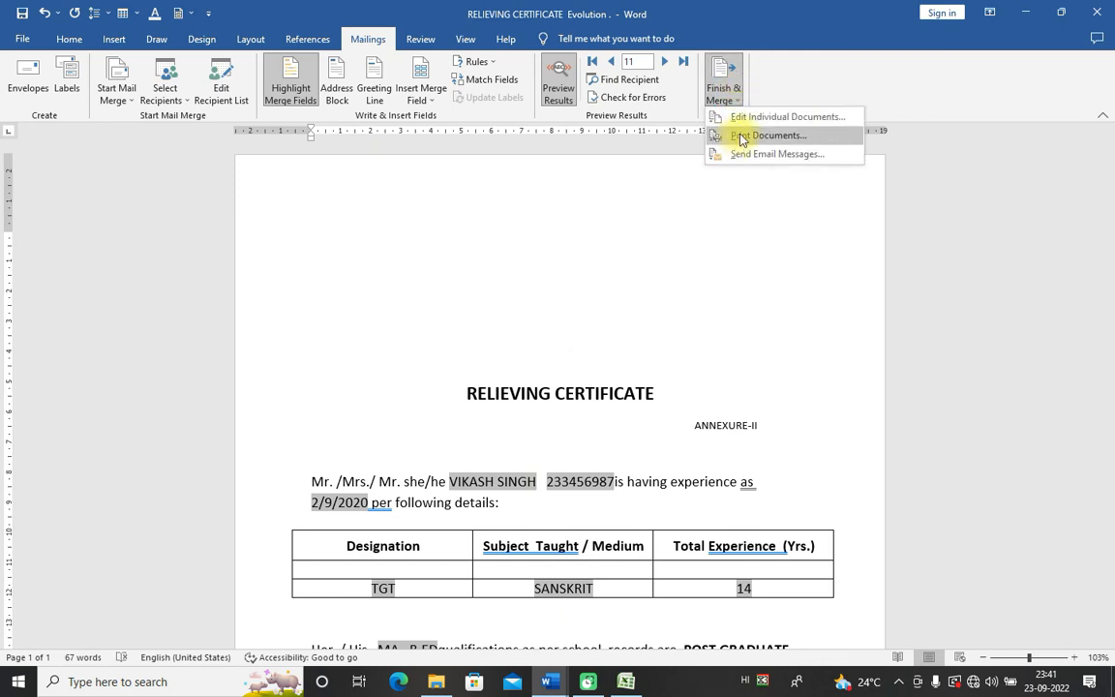
left_click(738, 116)
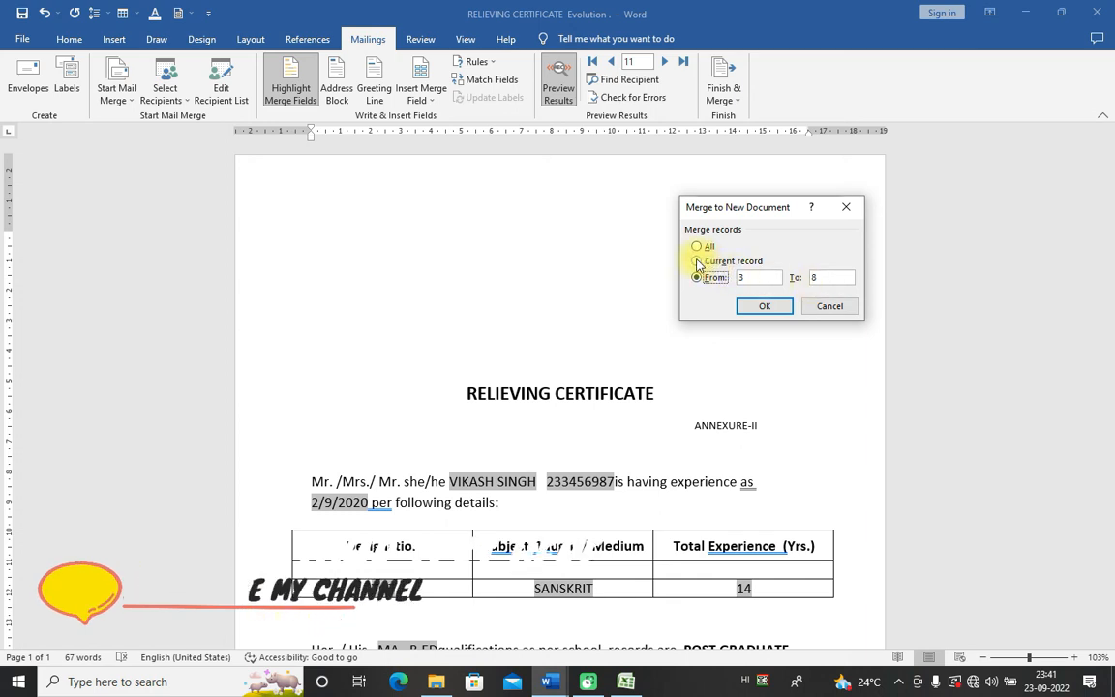
left_click(779, 304)
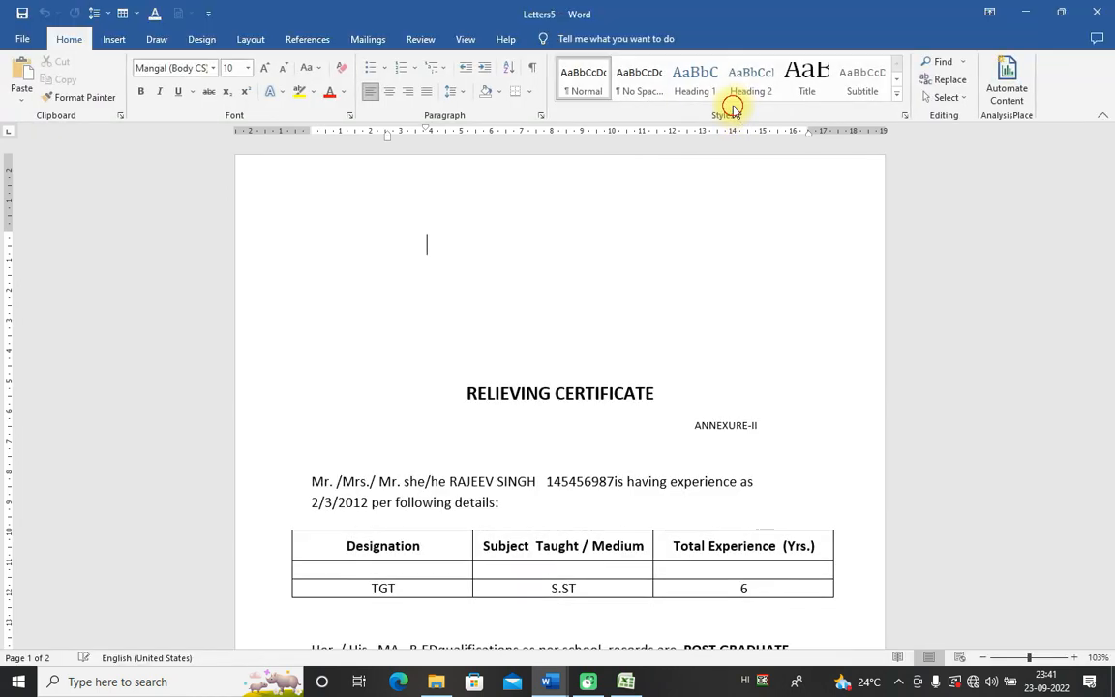
left_click(647, 441)
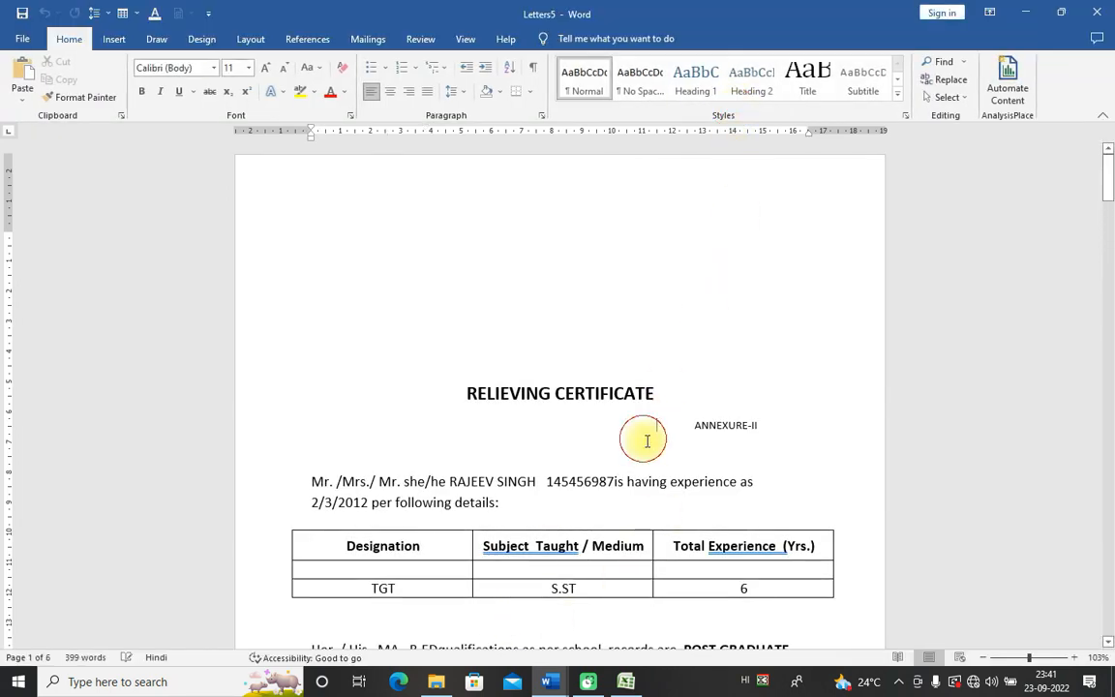
left_click(554, 684)
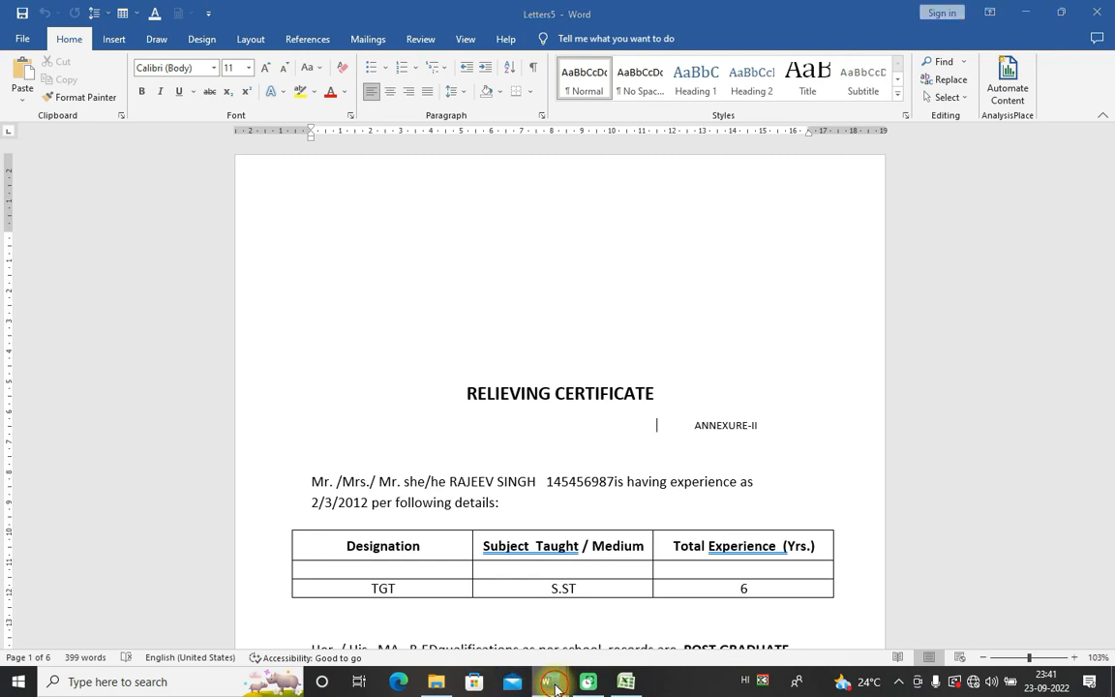
Step: In RELIEVING CERTIFICATE, start Finish & Merge's Print Documents and cancel the print
left_click(204, 631)
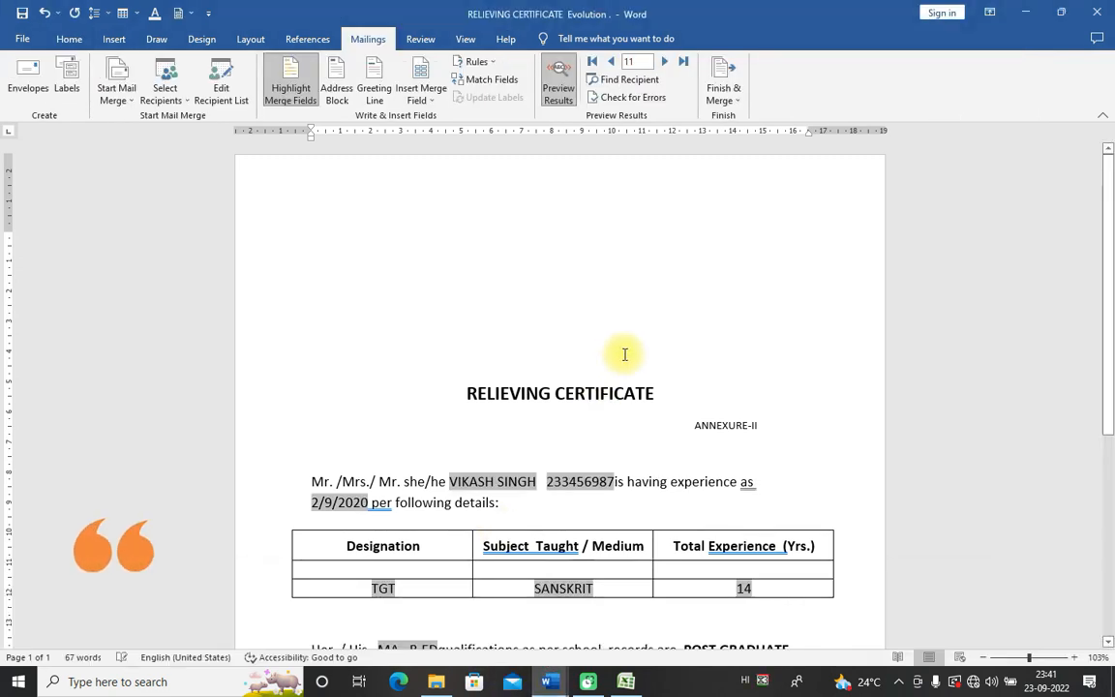
left_click(724, 92)
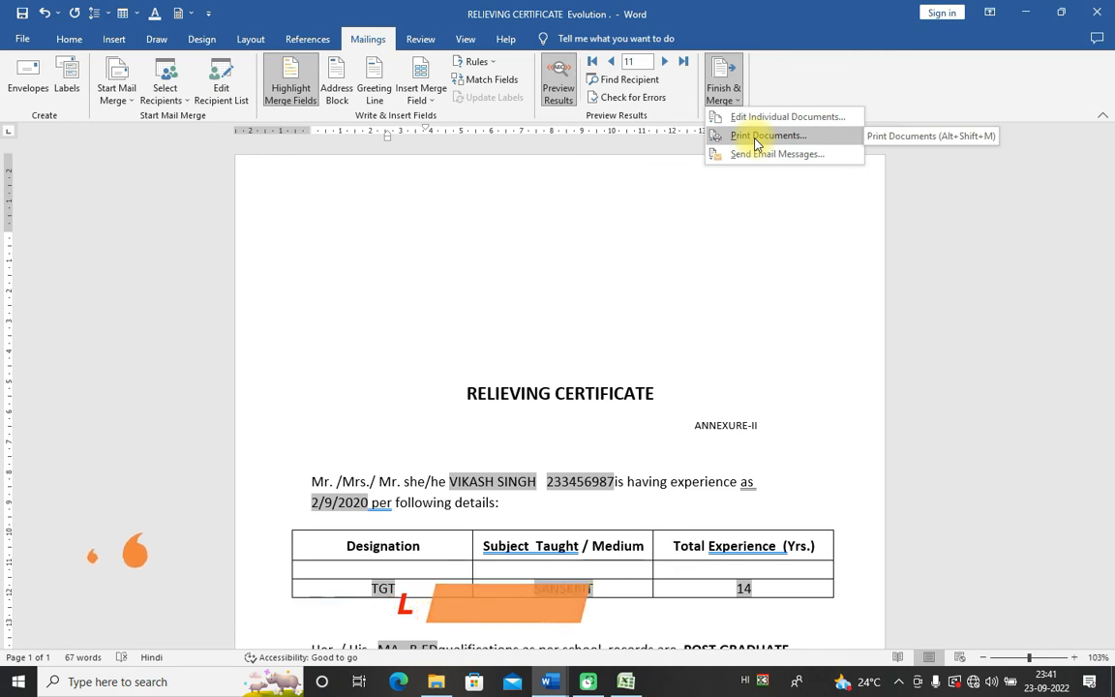
left_click(758, 136)
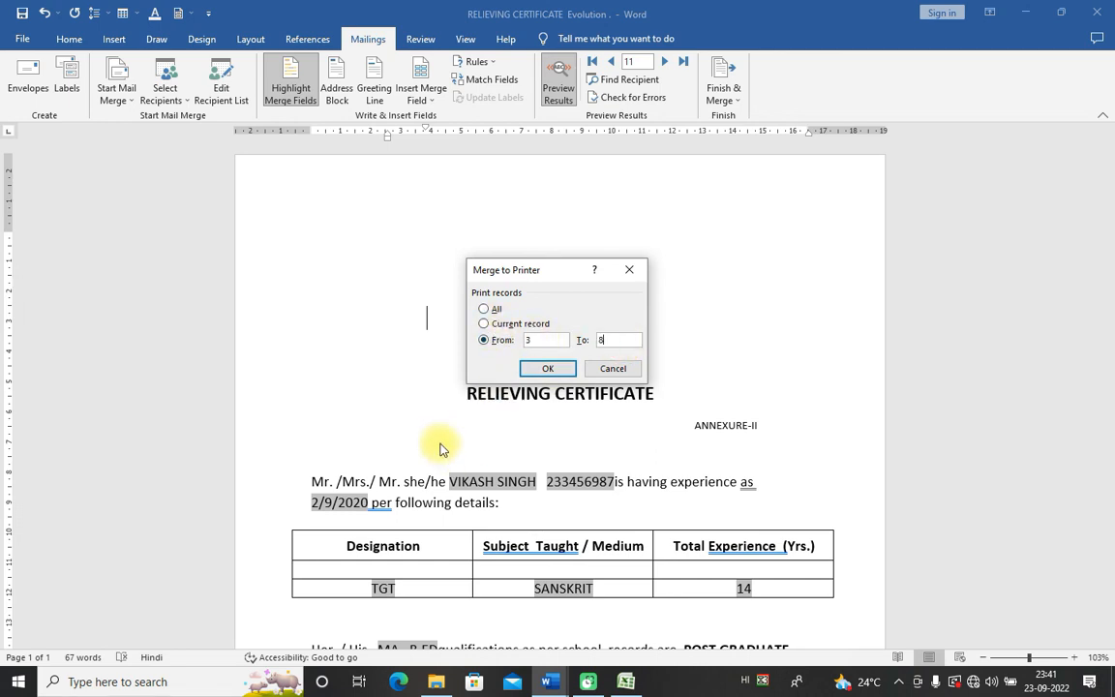
left_click(617, 368)
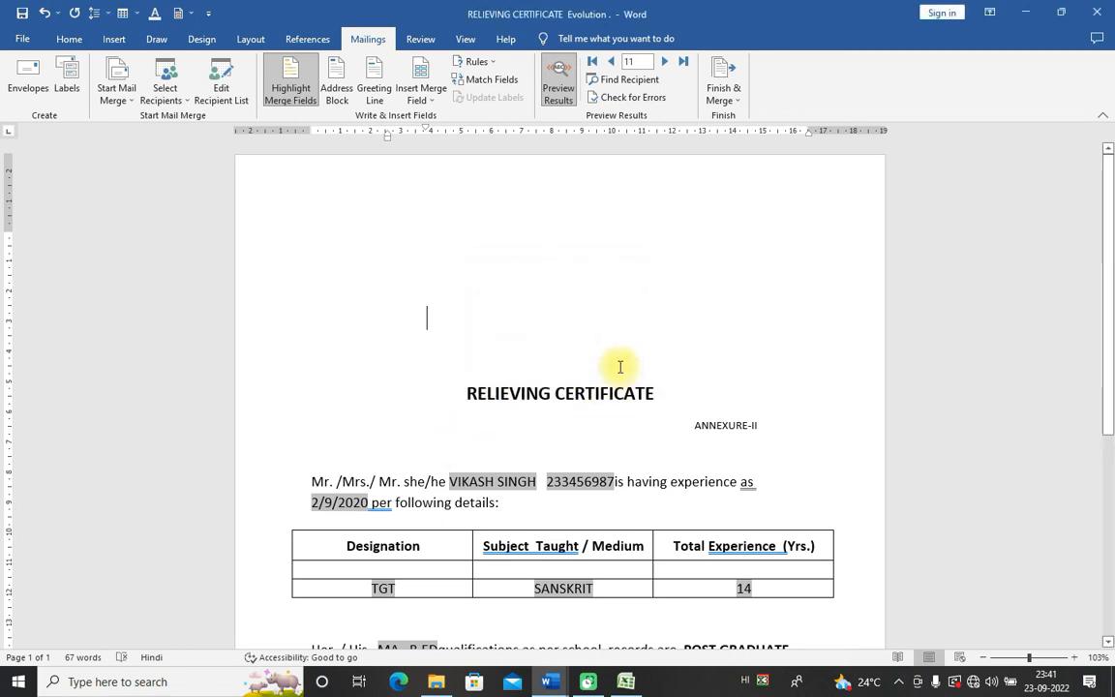
Step: Step through the preview records to record 5, the SANSKRIT TGT with 8 years' experience
left_click(593, 62)
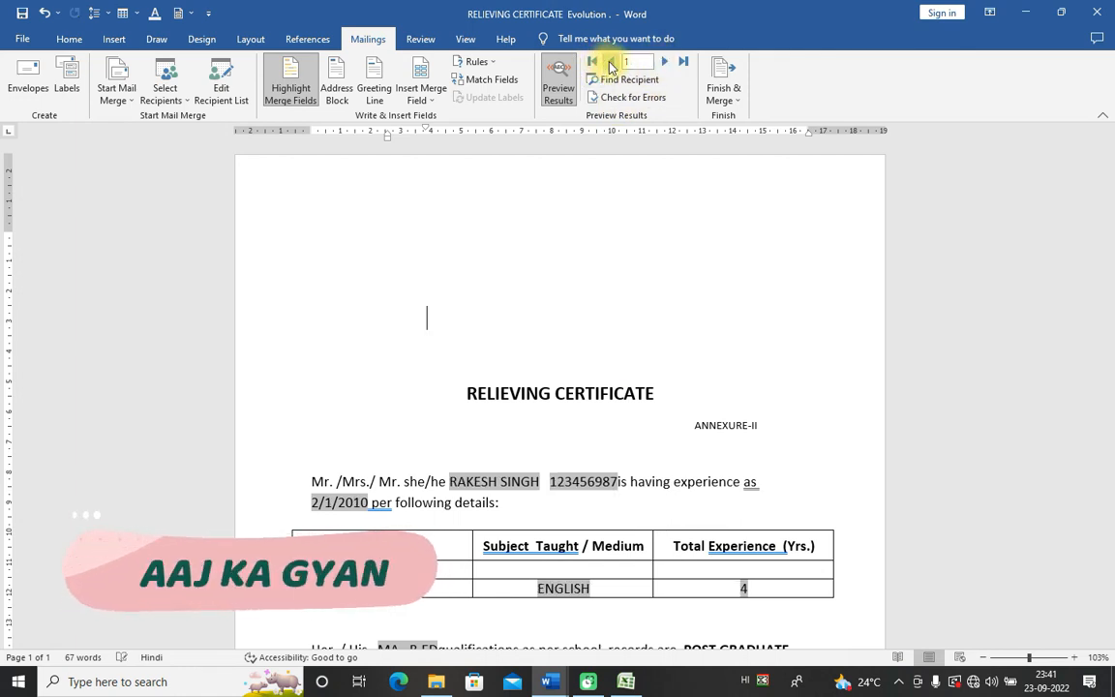
left_click(662, 62)
left_click(662, 62)
left_click(663, 62)
left_click(662, 62)
left_click(662, 62)
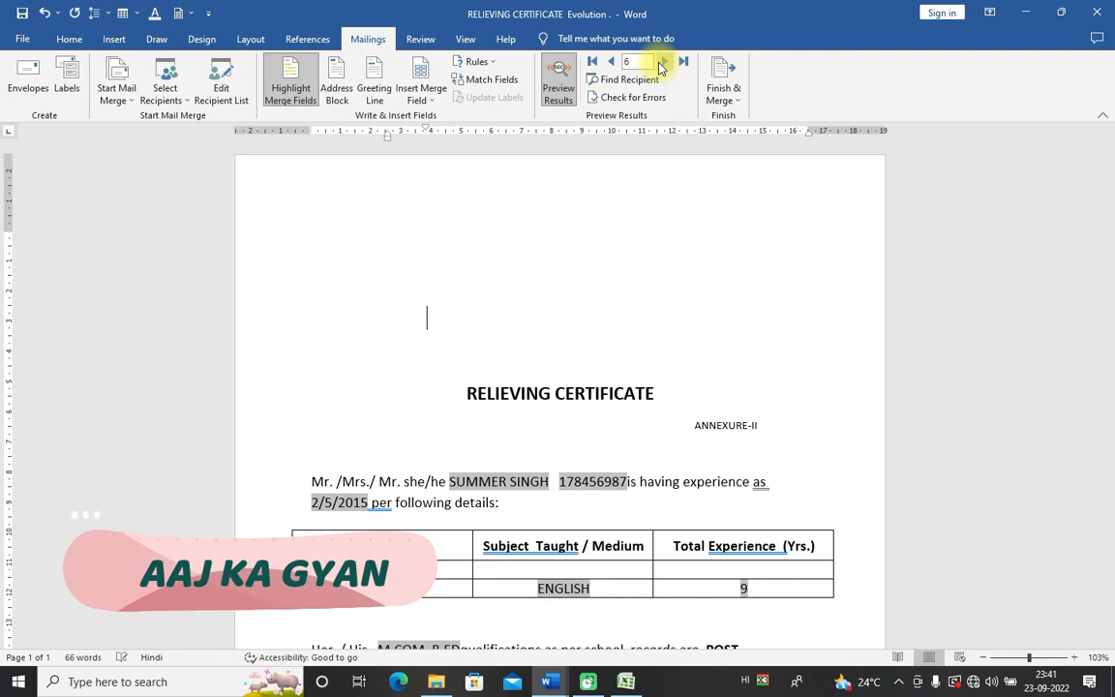
left_click(610, 61)
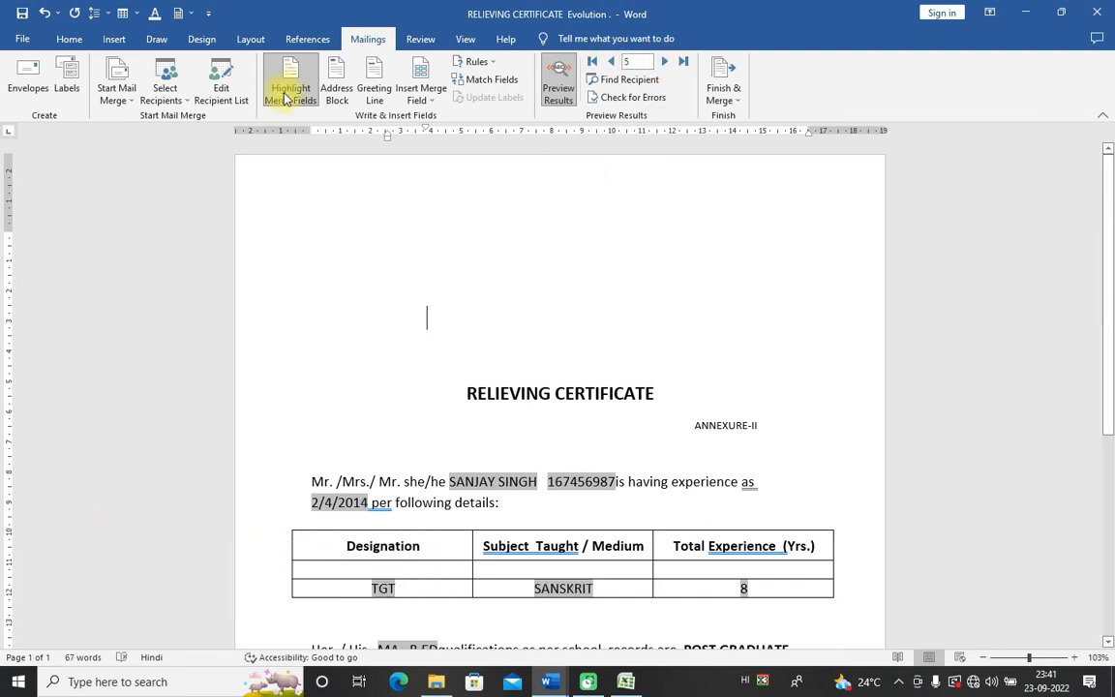
left_click(25, 39)
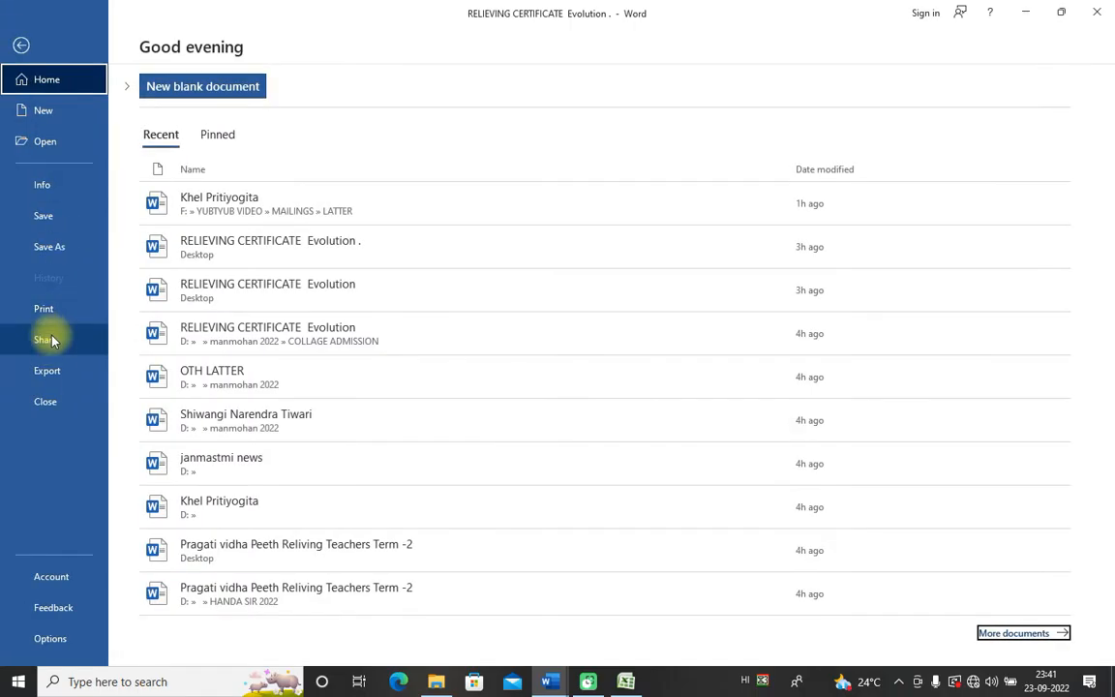
left_click(1097, 12)
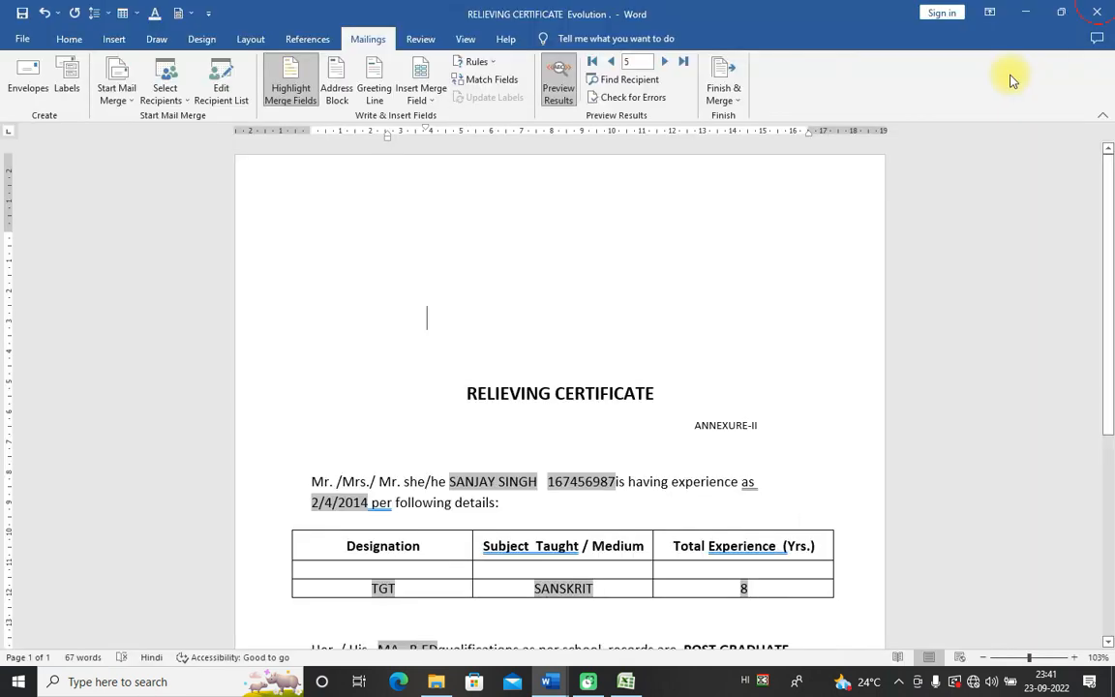
left_click(623, 370)
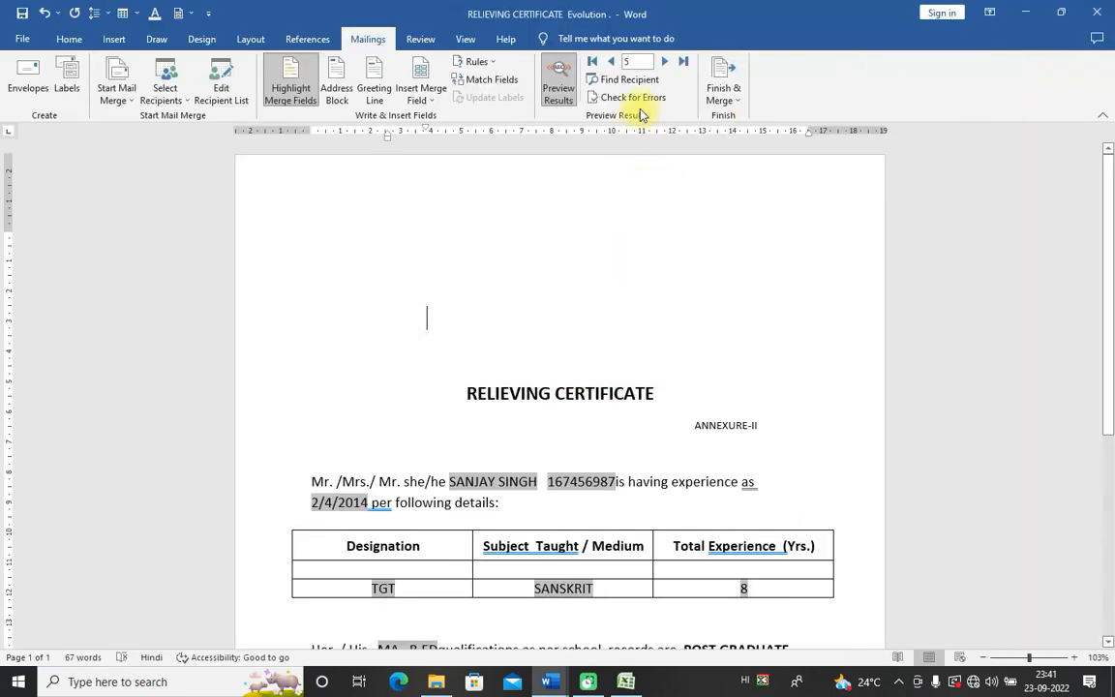
left_click(724, 90)
left_click(770, 135)
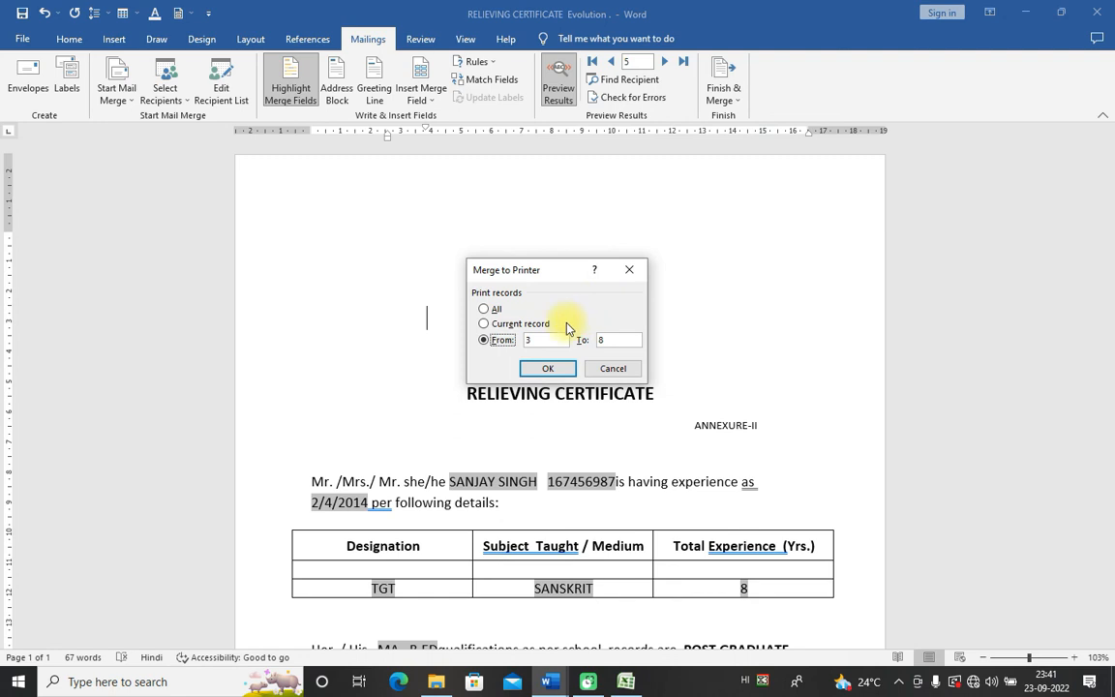
left_click(548, 368)
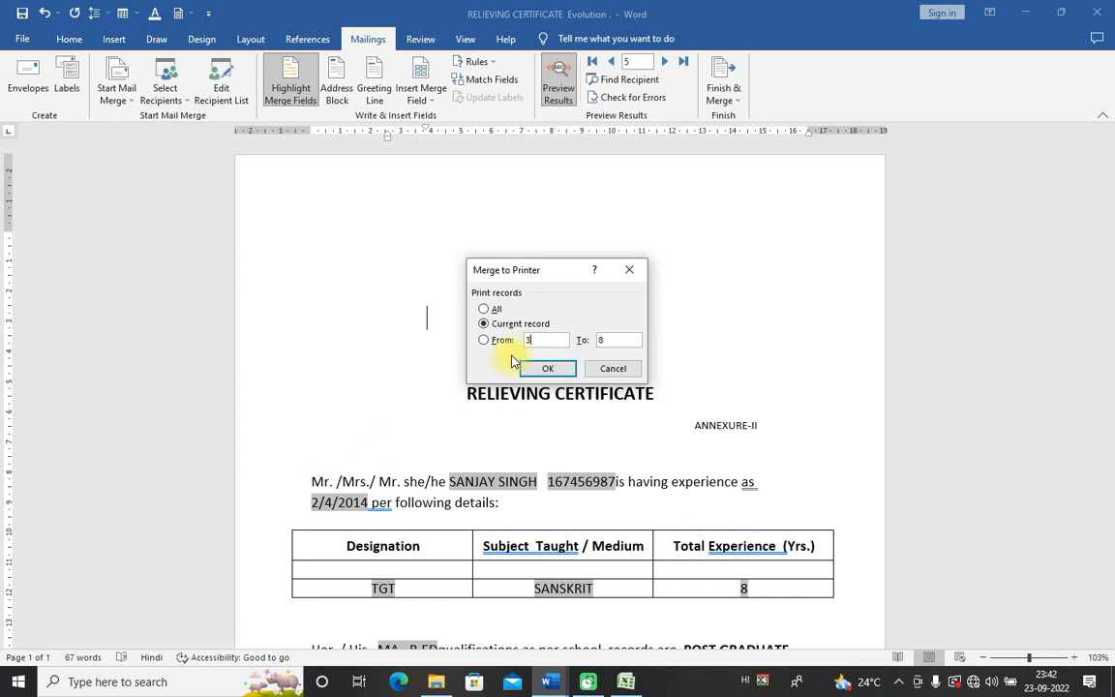
left_click(601, 341)
type("8")
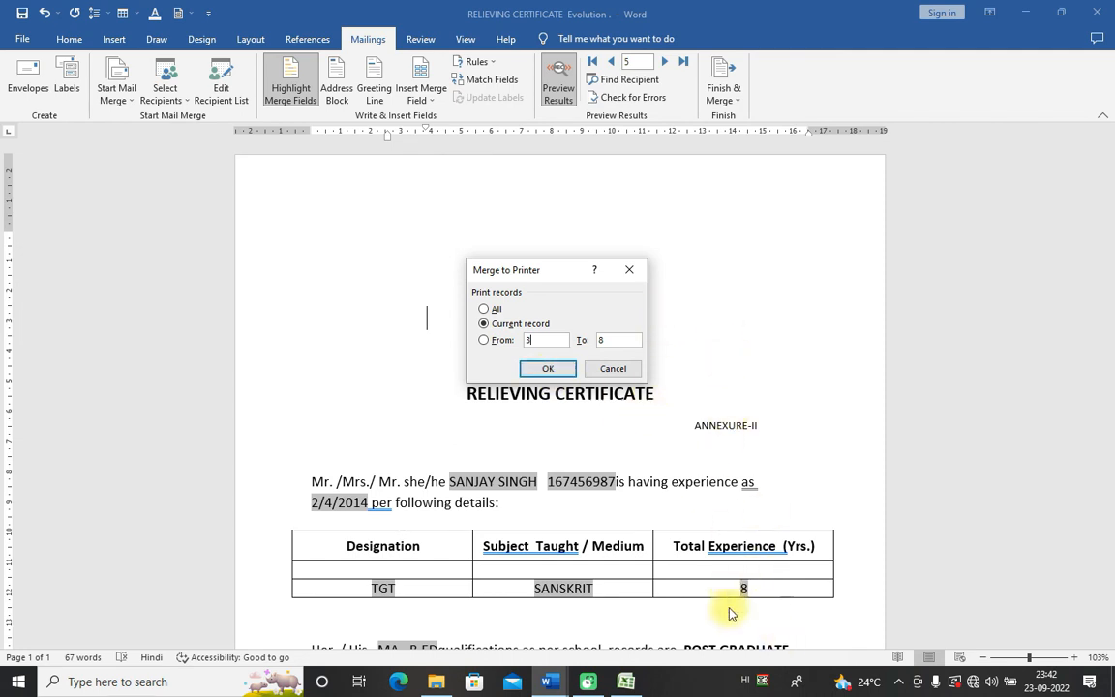
left_click(561, 372)
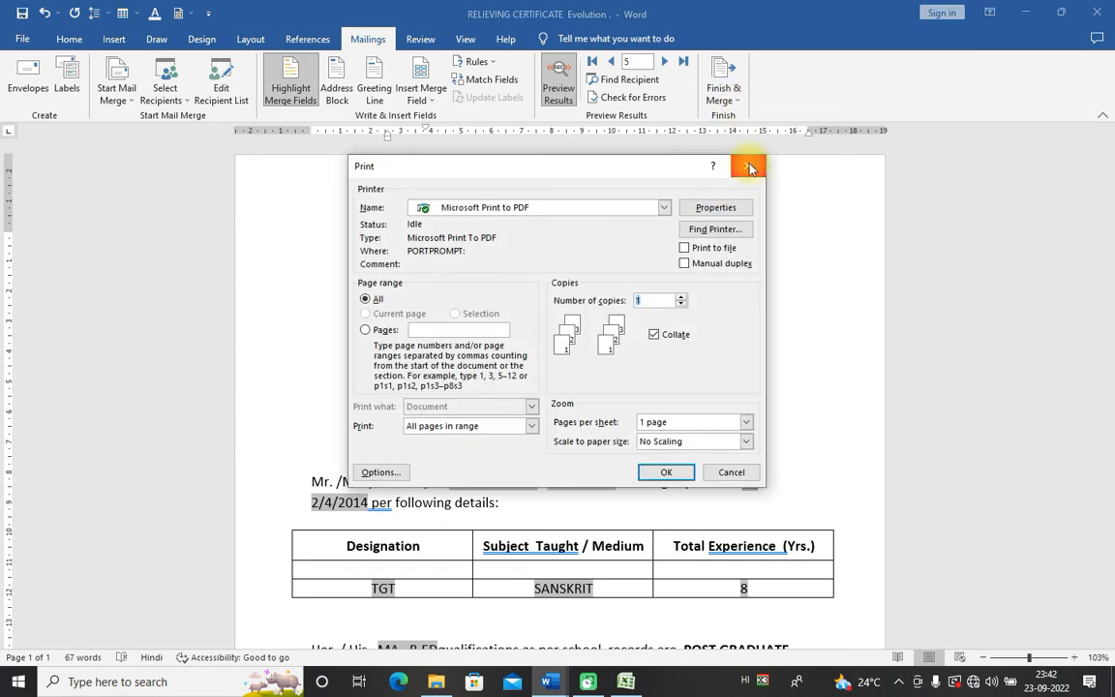
left_click(749, 168)
left_click(736, 100)
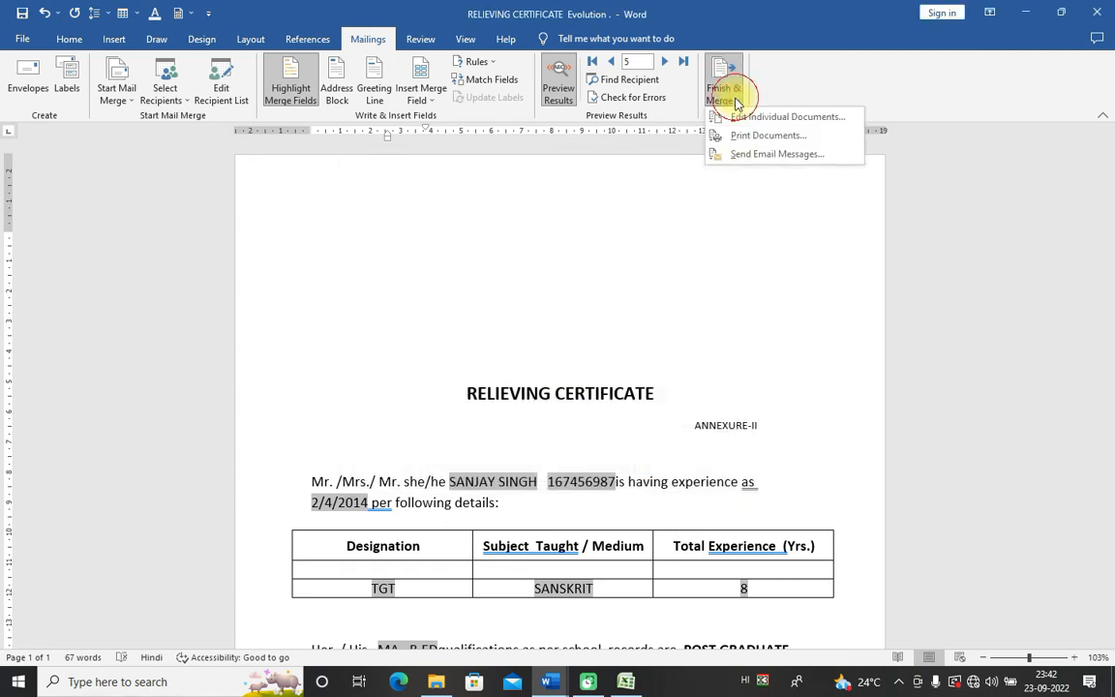
left_click(724, 116)
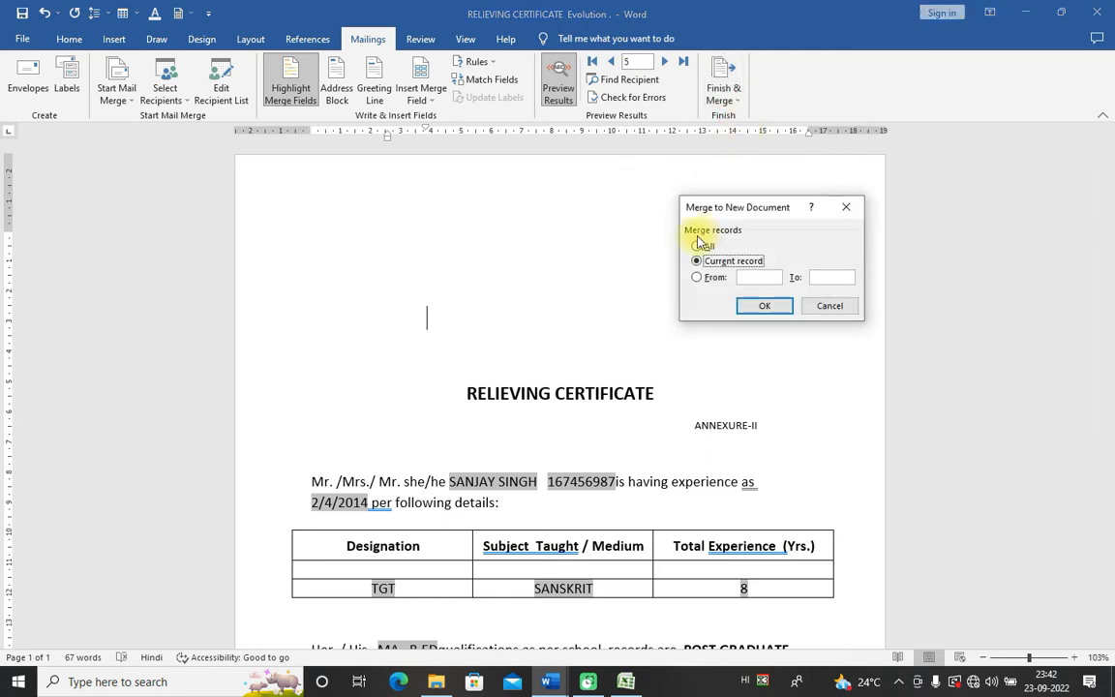
left_click(811, 307)
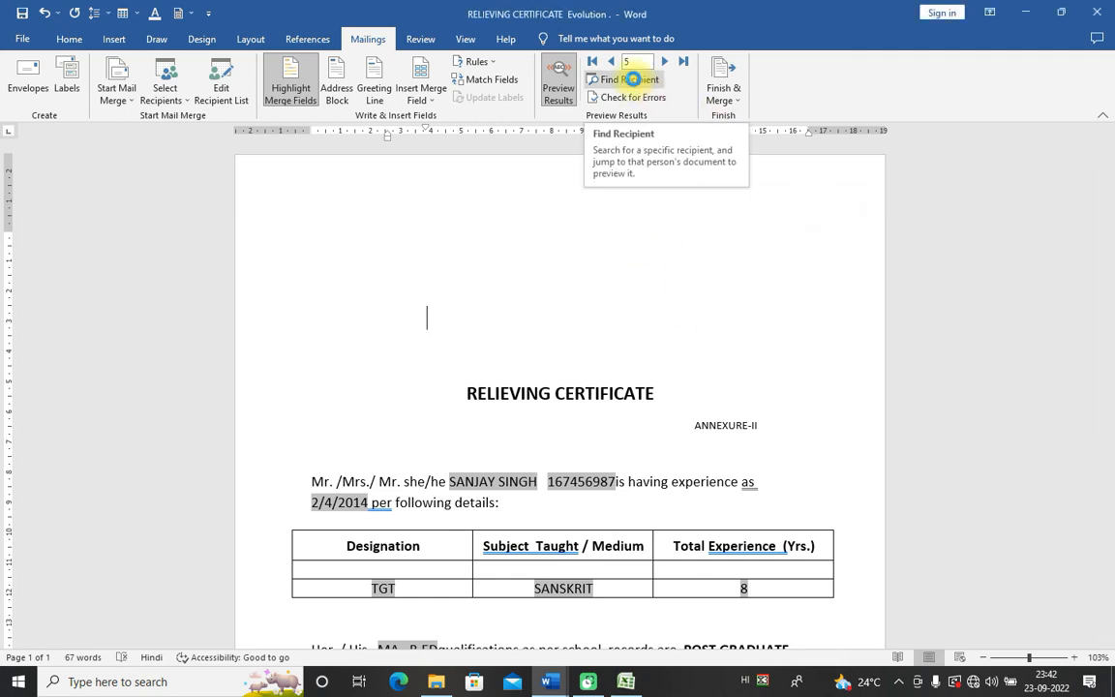
left_click(629, 83)
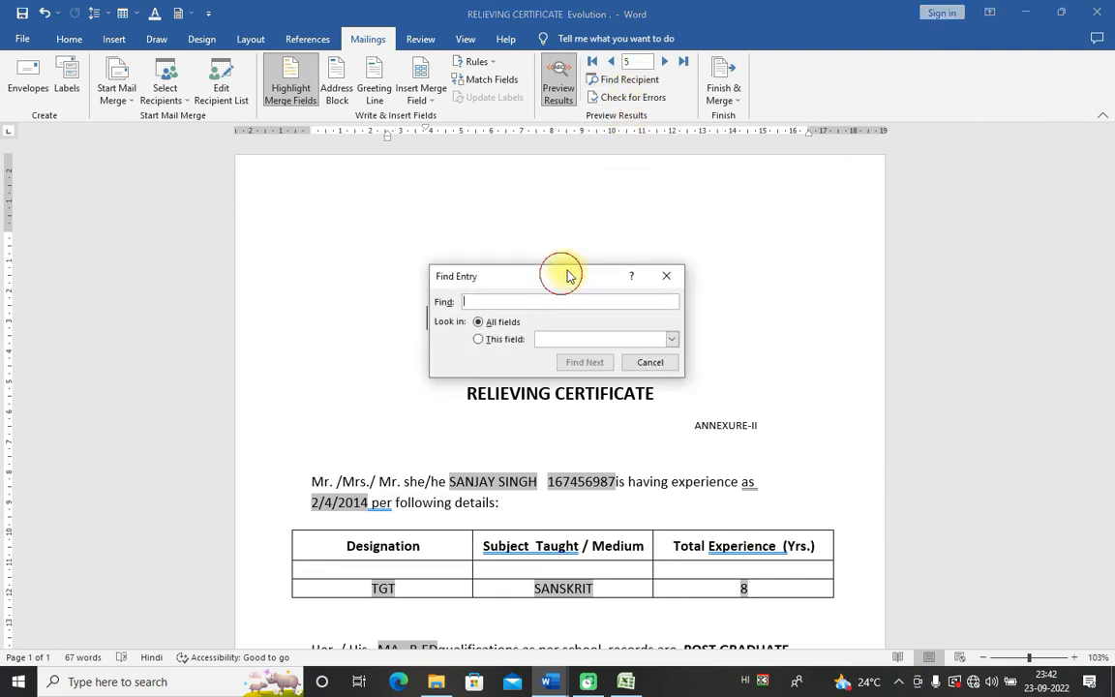
left_click_drag(568, 276, 599, 260)
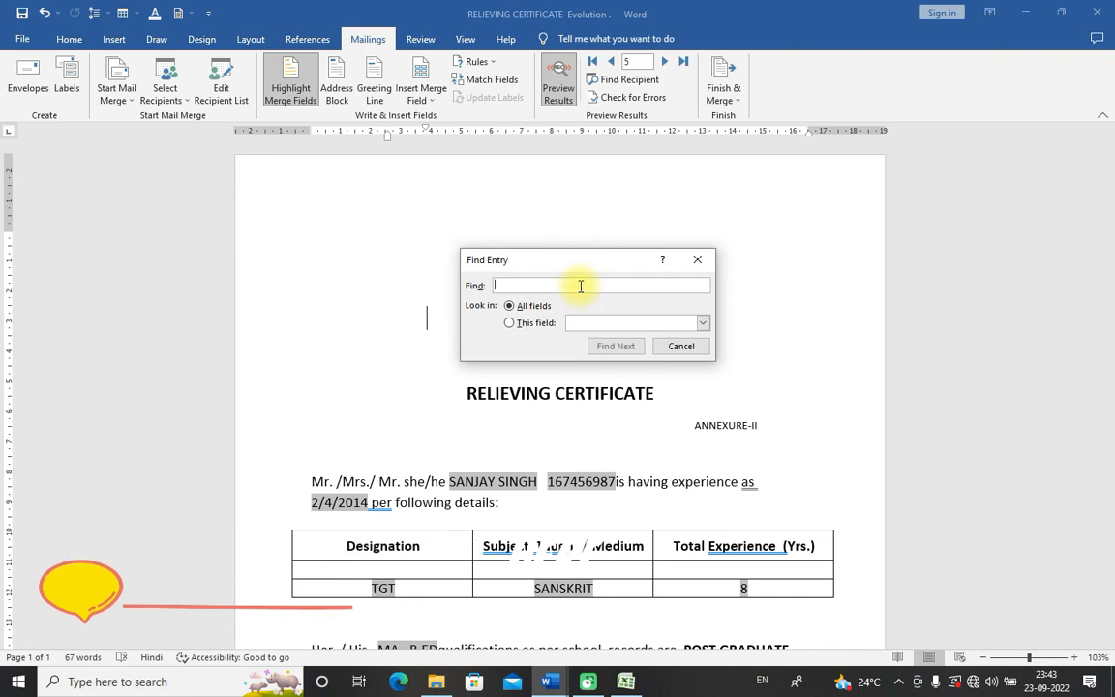
type("resh")
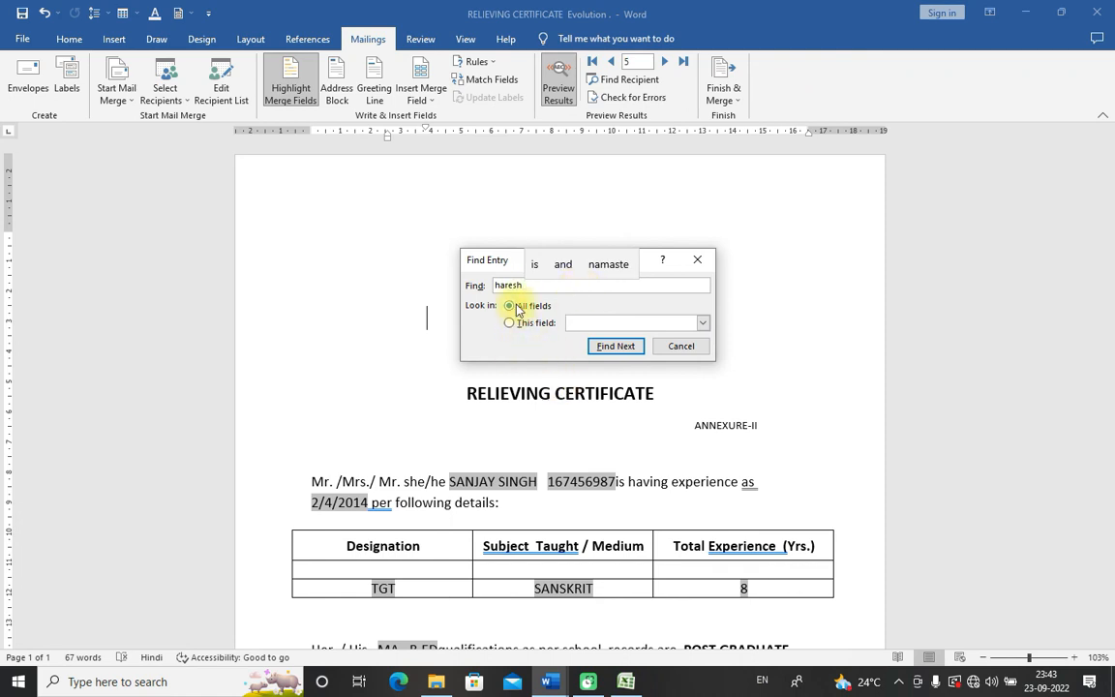
left_click(615, 352)
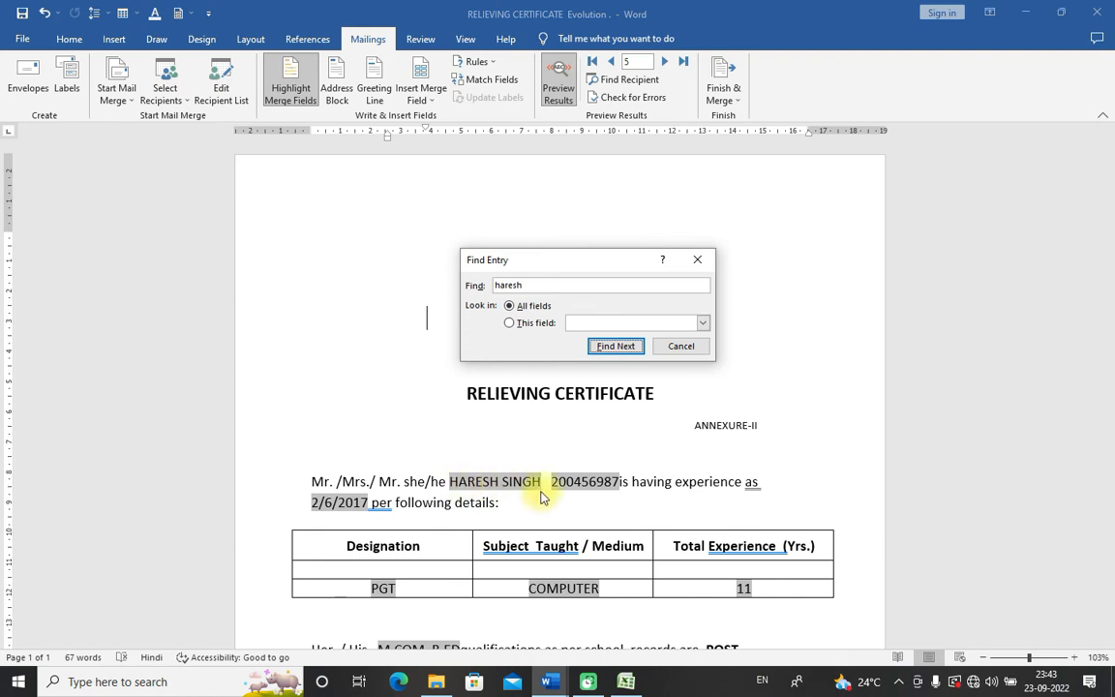
double_click(496, 284)
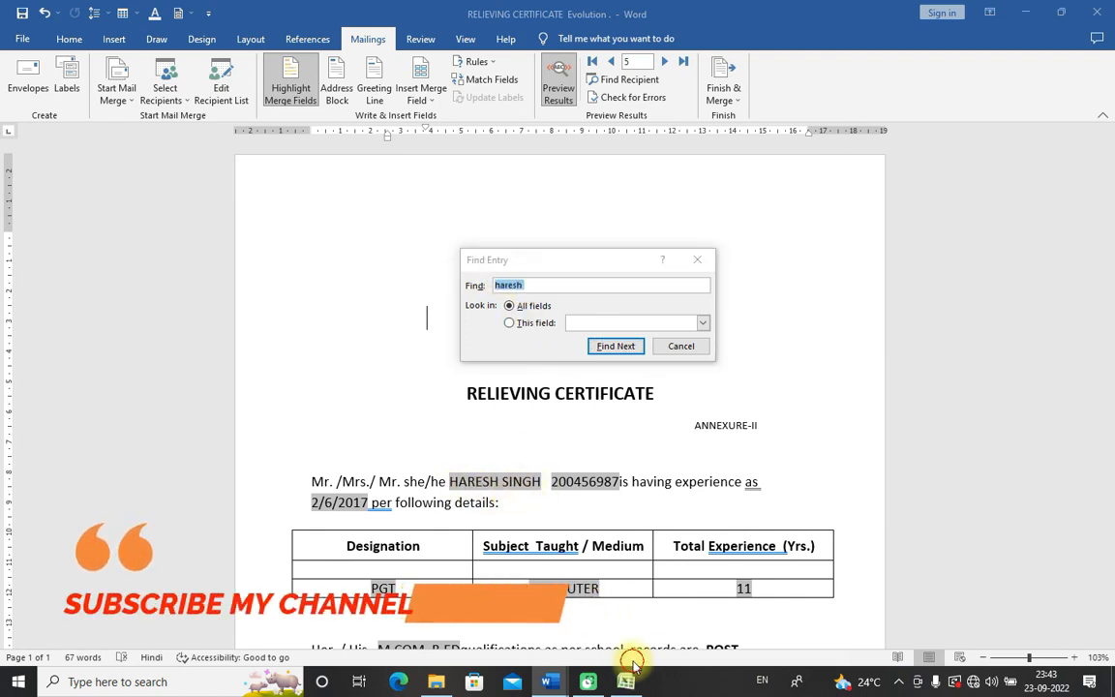
left_click(629, 677)
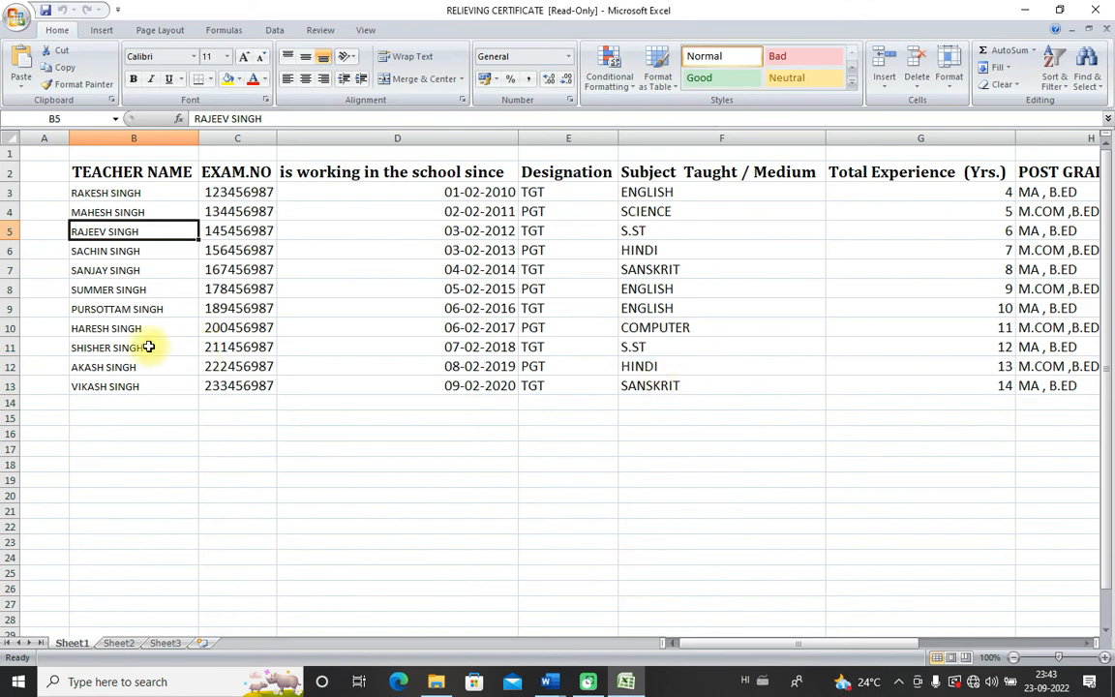
left_click(98, 373)
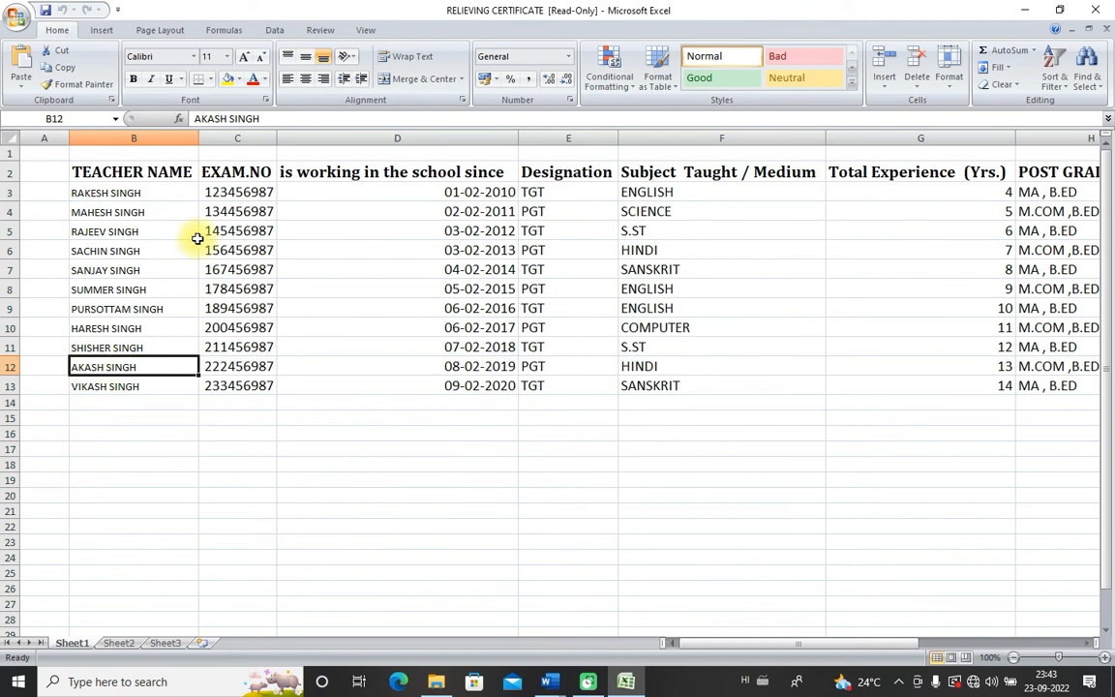
left_click(626, 684)
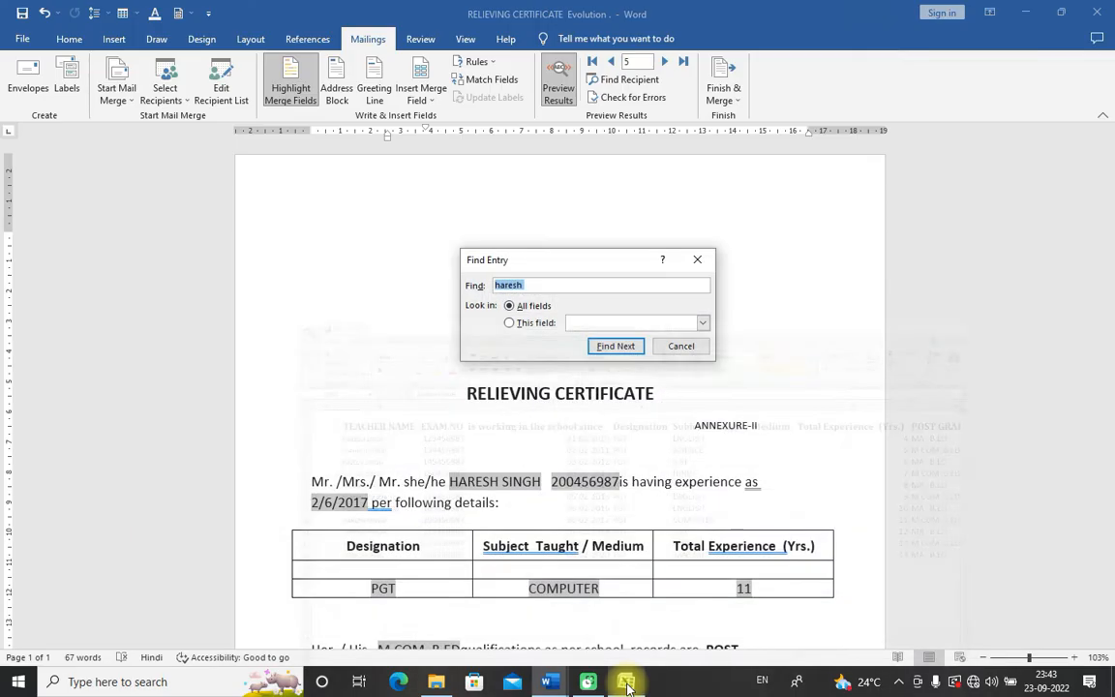
Step: Search the recipients for the teacher's full name in lowercase, which finds no entries
left_click(526, 285)
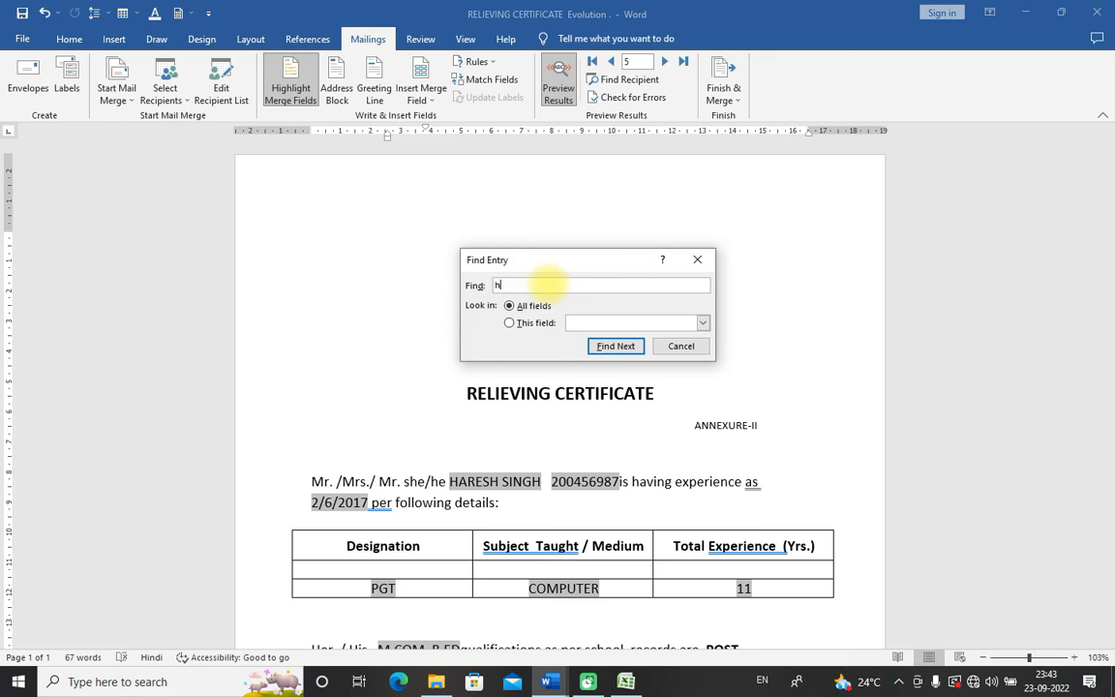
key("BackSpace")
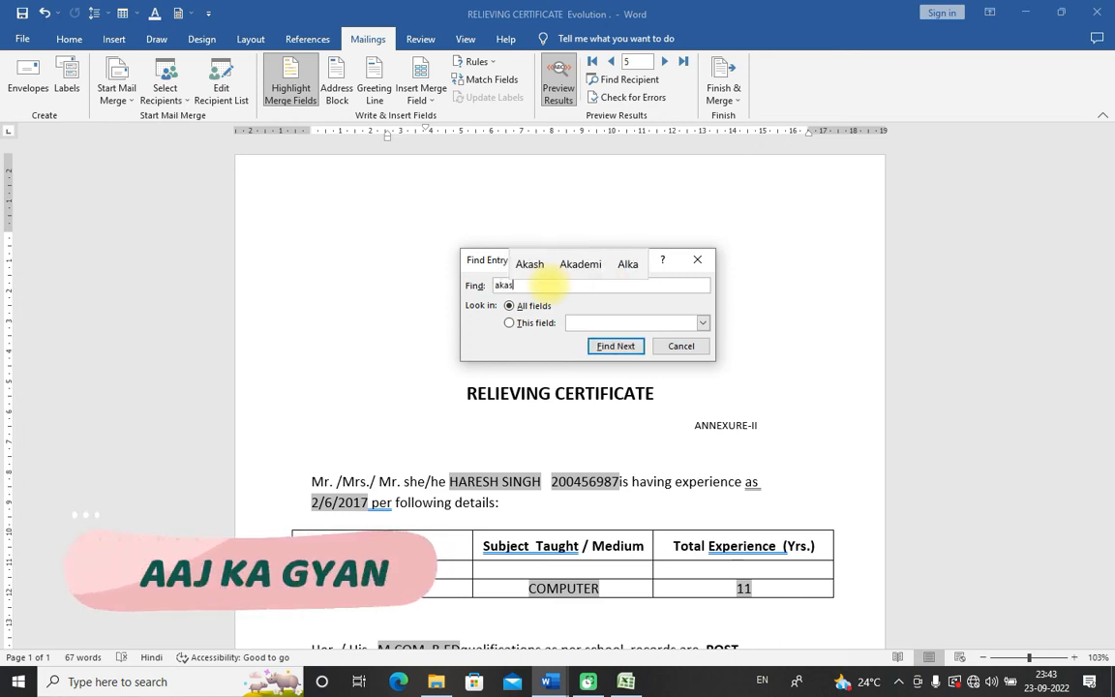
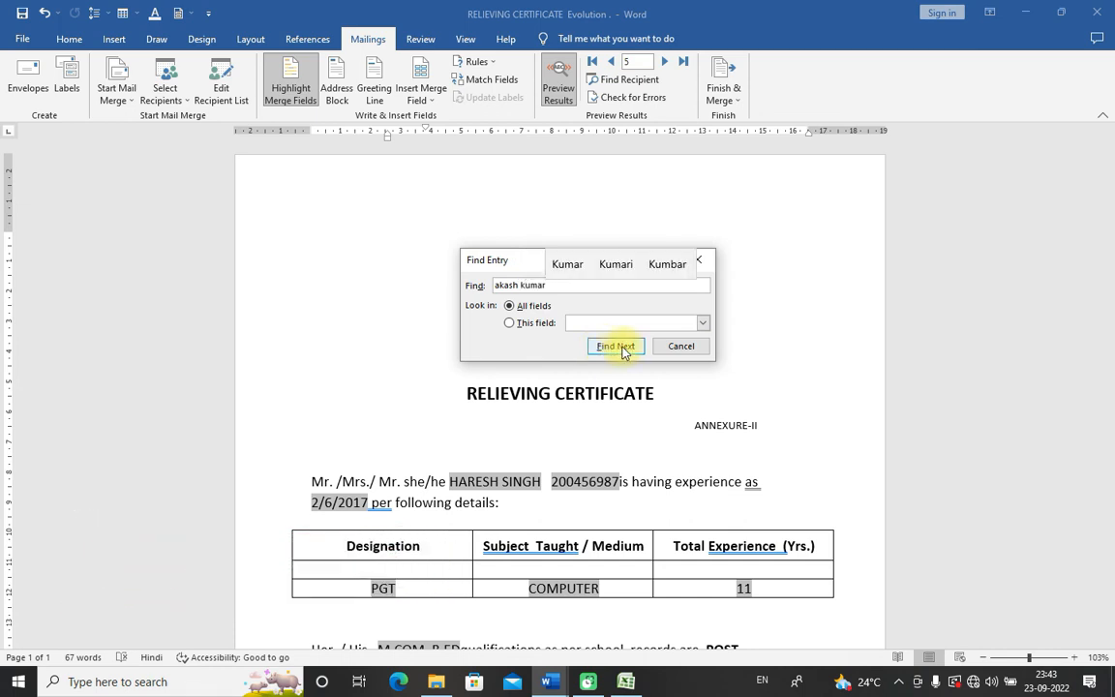
left_click(618, 347)
key("Return")
left_click(568, 287)
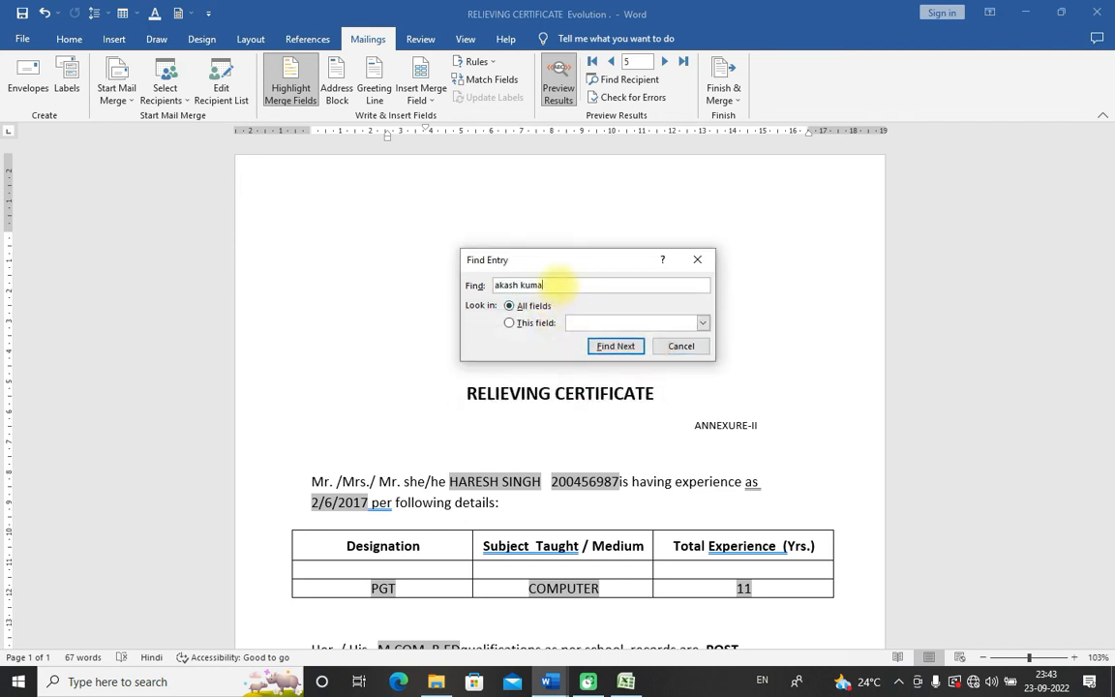
Step: Search again using the teacher's first name in capitals, landing on record 10, and close Find Entry
type("s")
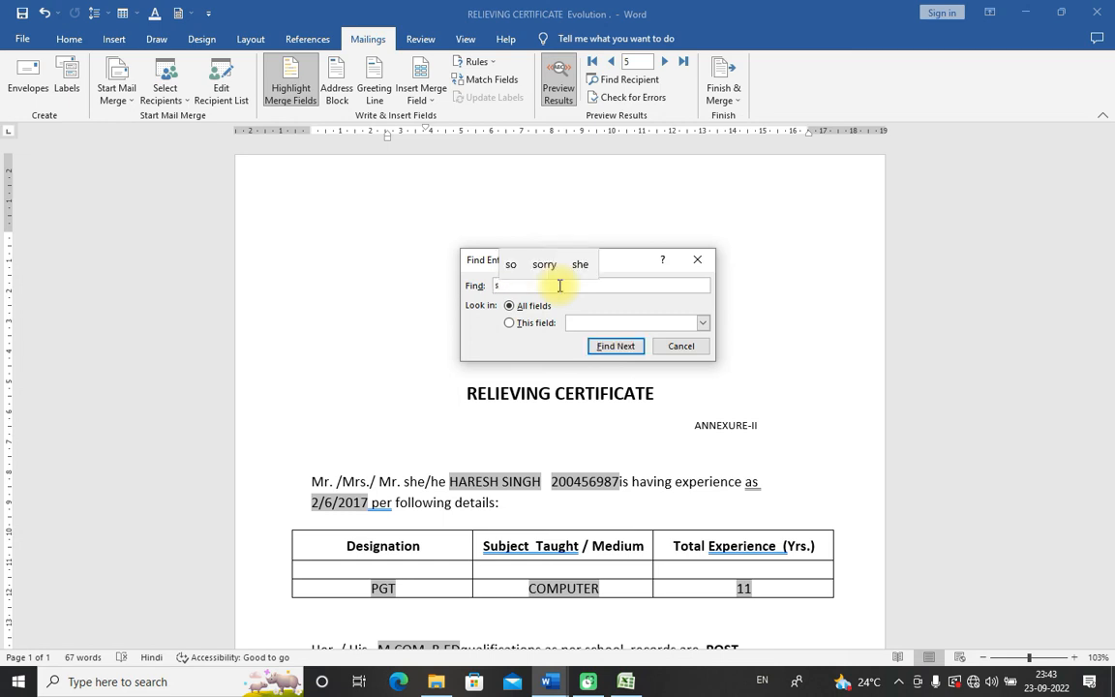
key("BackSpace")
type("AKASH")
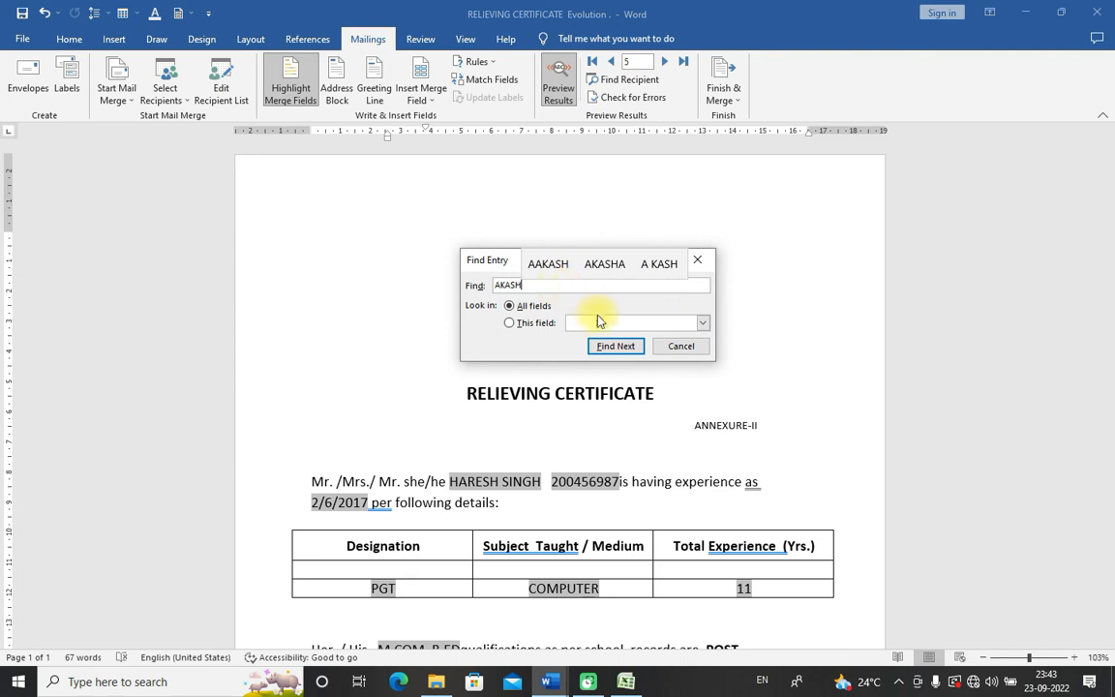
left_click(617, 346)
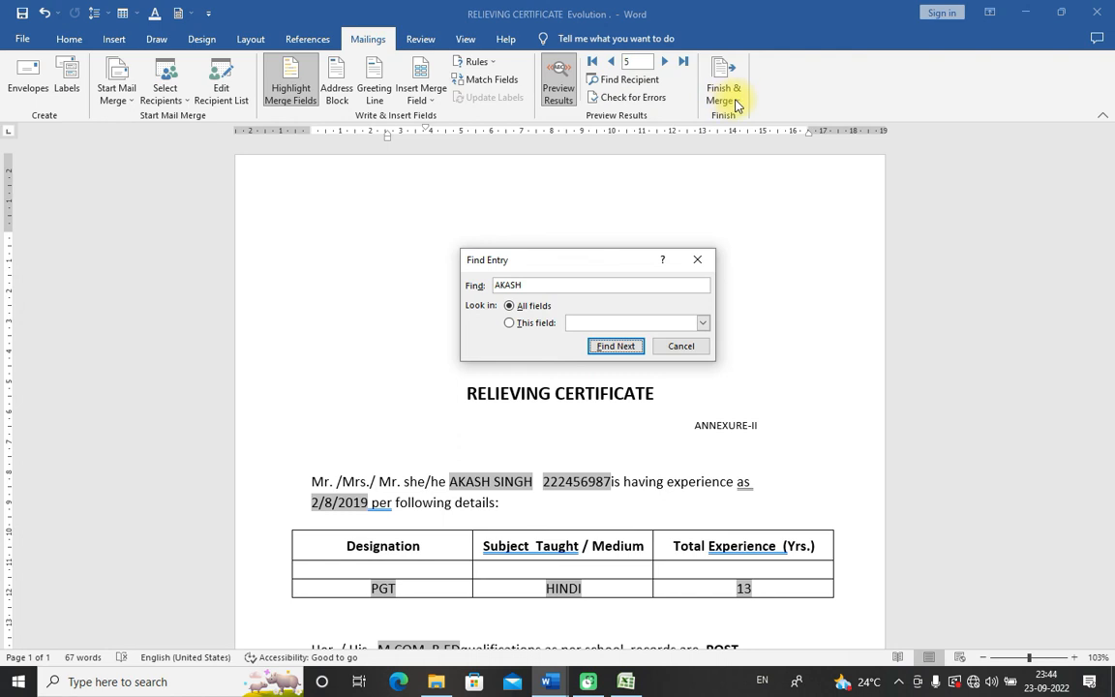
left_click(681, 345)
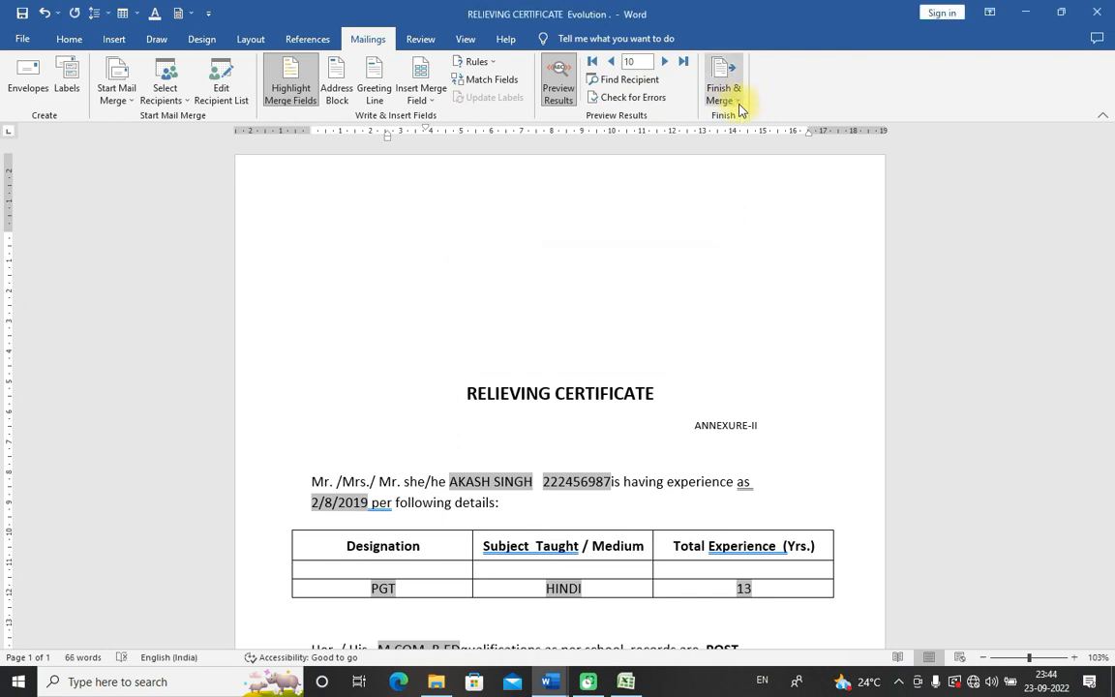
left_click(739, 106)
Step: Cancel the Merge to Printer dialog and reopen Find Recipient with an empty search
left_click(743, 143)
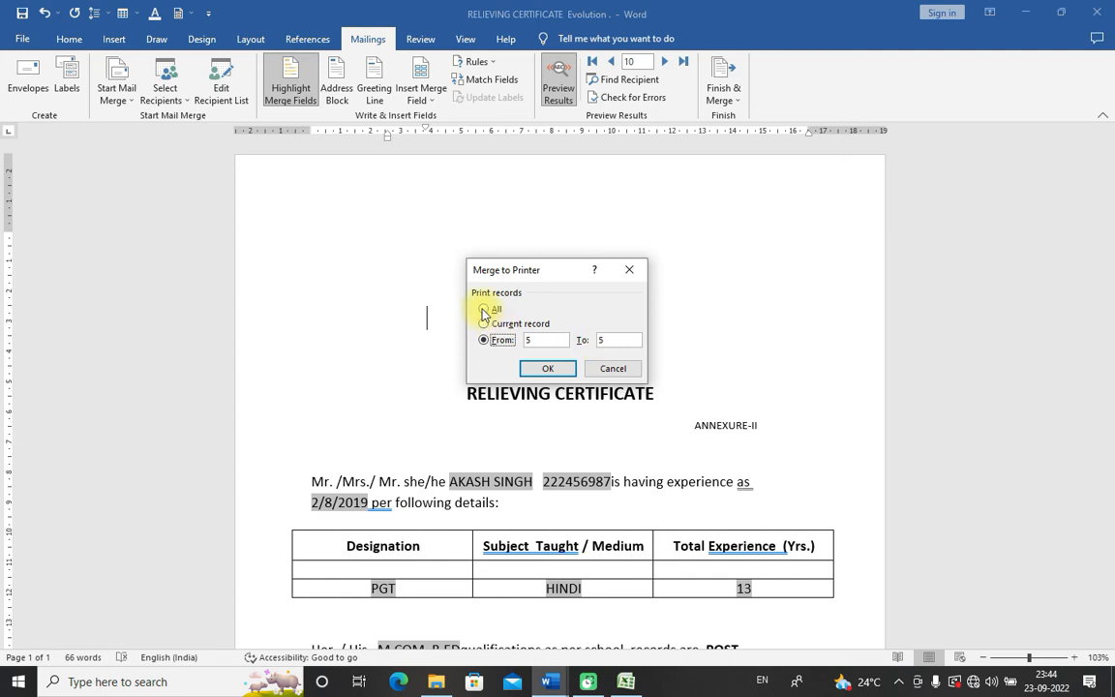
left_click(613, 369)
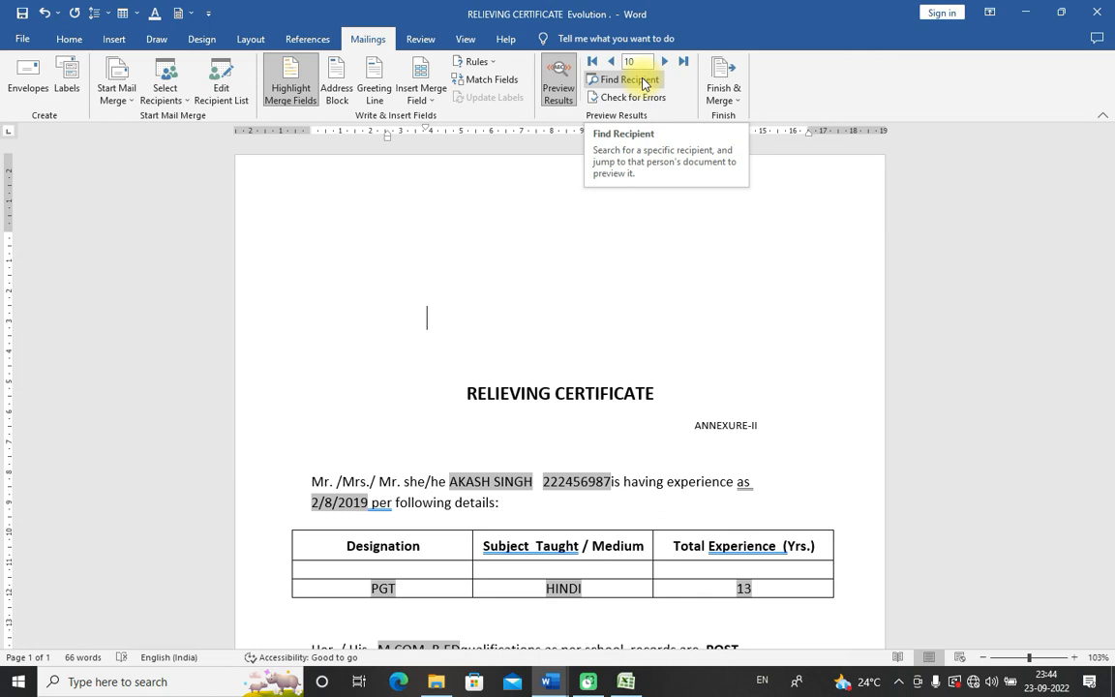
left_click(643, 83)
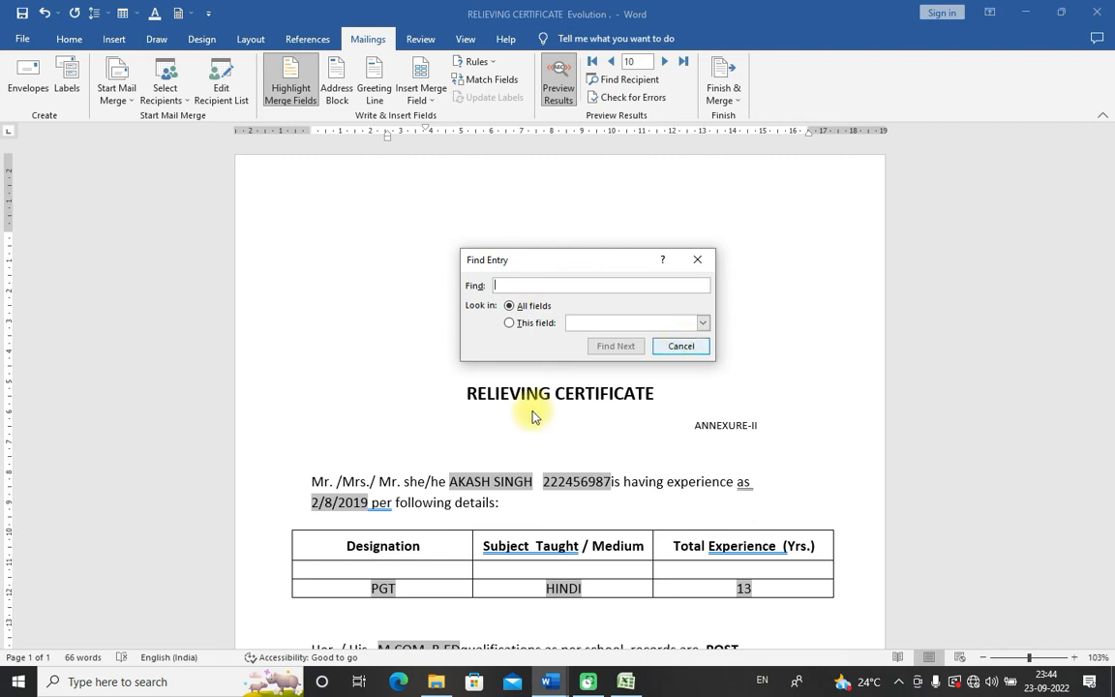
Step: Close Find Entry and select the merged exam number in the certificate's opening sentence
left_click(680, 345)
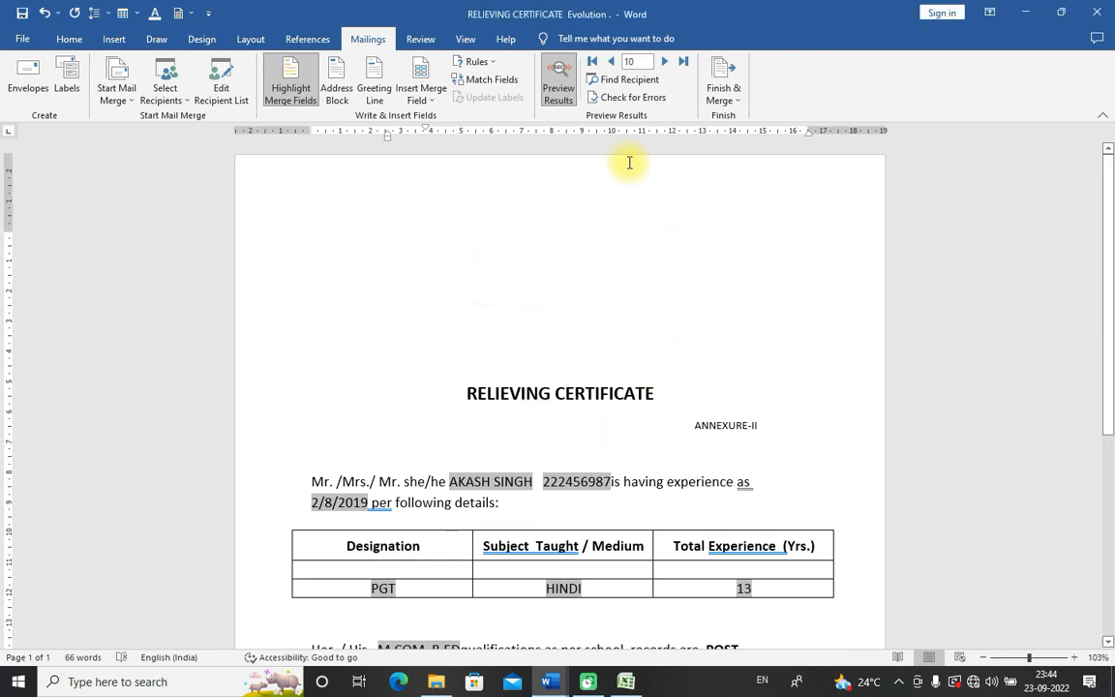
scroll(605, 322, "down", 2)
left_click(577, 352)
left_click_drag(541, 370, 611, 370)
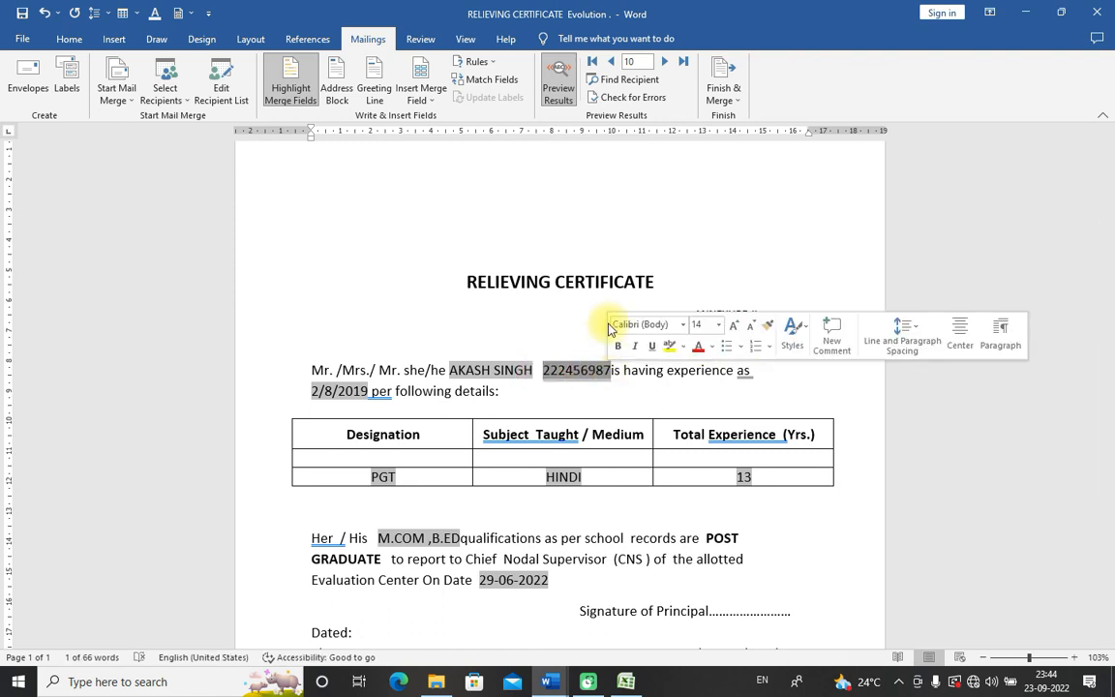
left_click(537, 370)
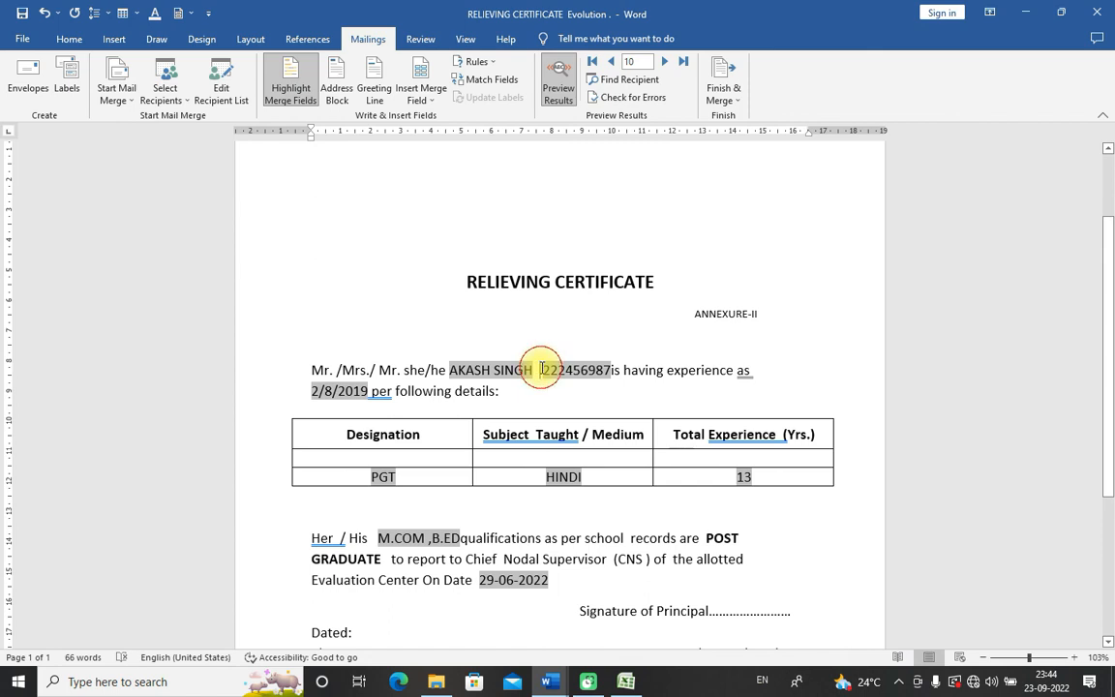
Step: Check the merge field list and surrounding words, leaving the cursor just before the exam number
left_click(433, 105)
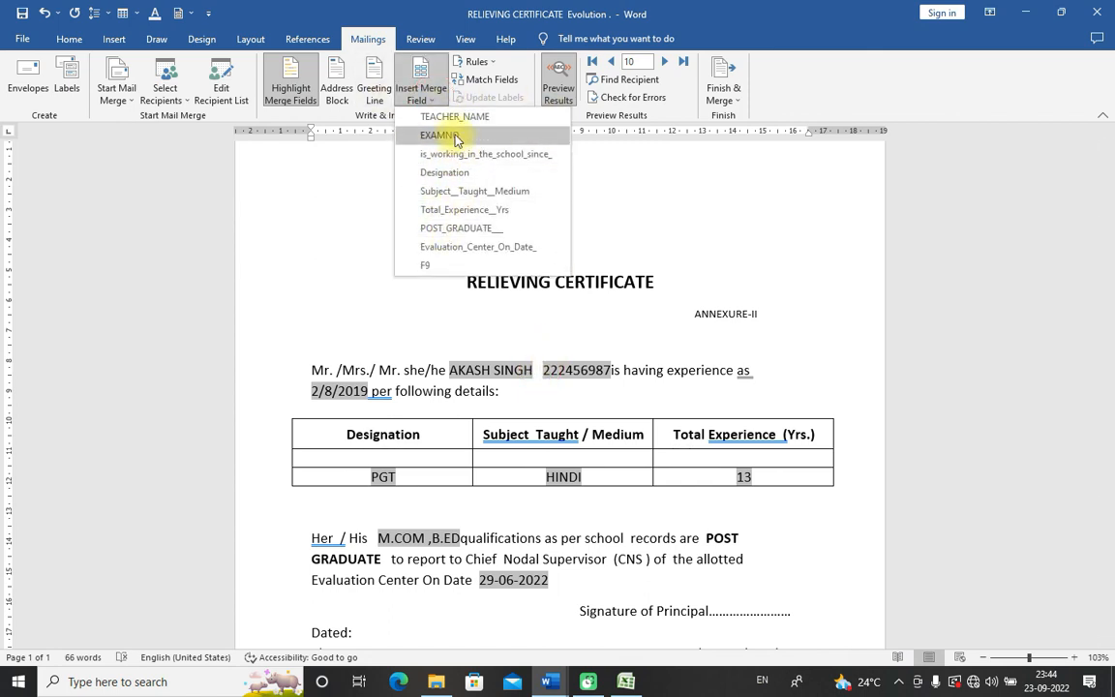
left_click(543, 375)
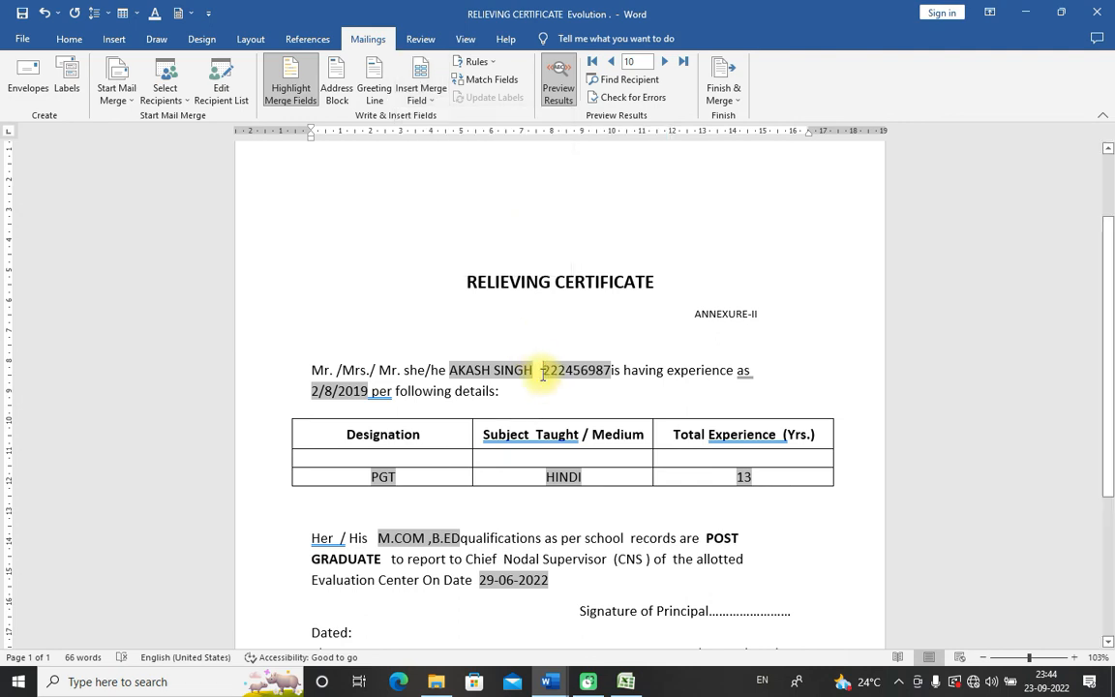
left_click_drag(540, 374, 423, 374)
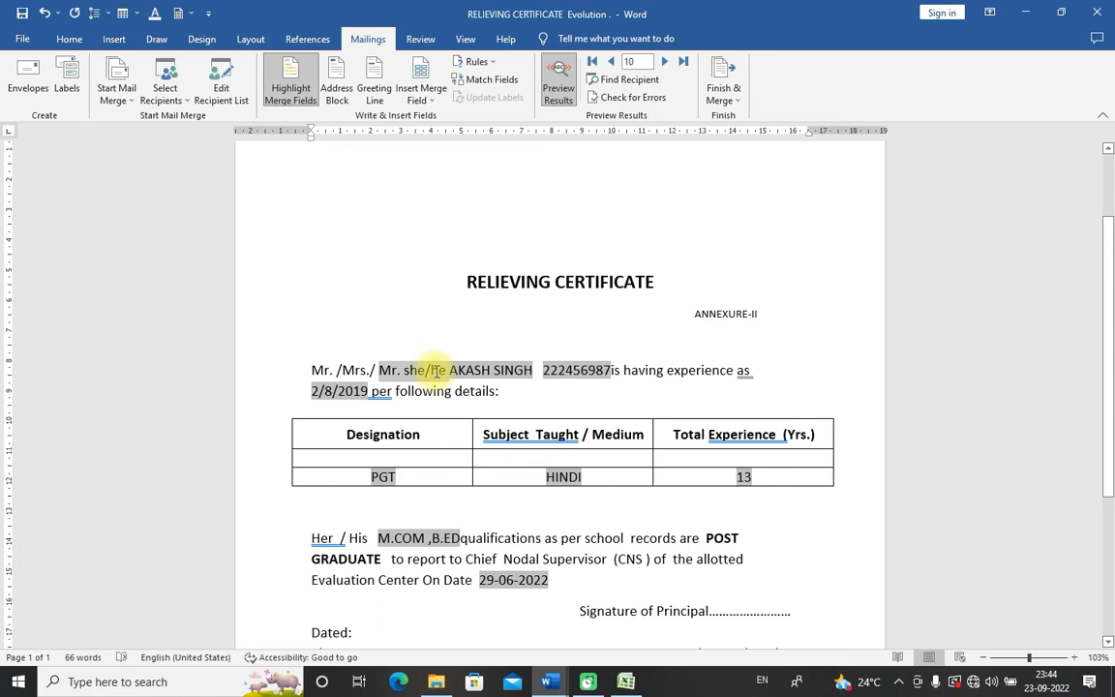
left_click(469, 375)
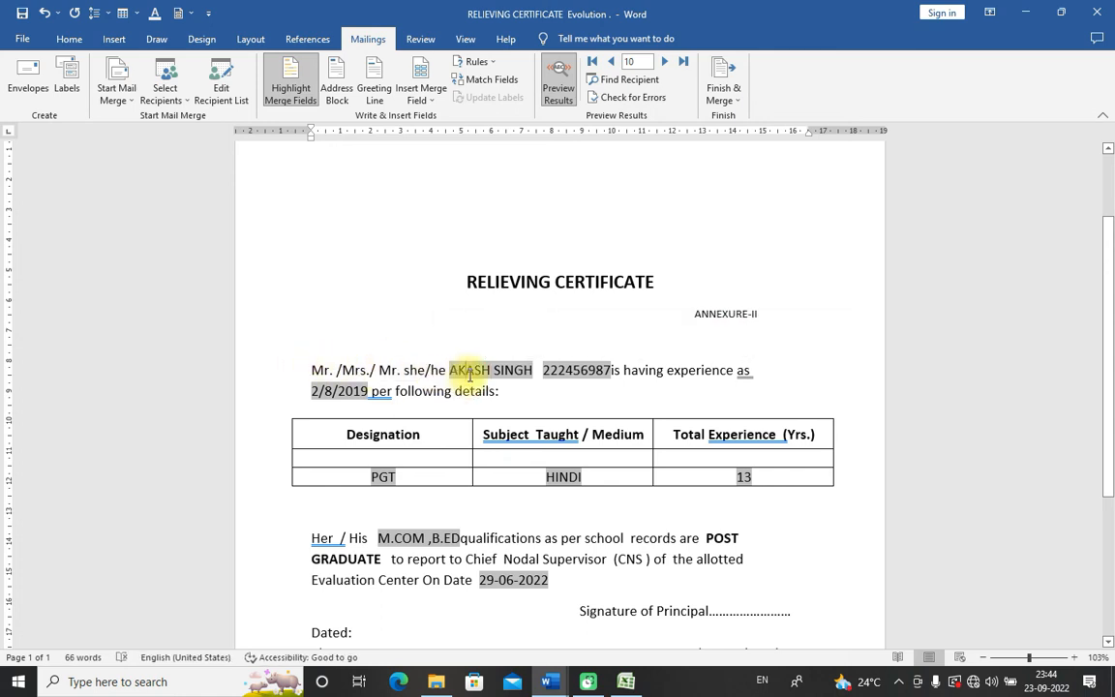
left_click_drag(313, 371, 377, 370)
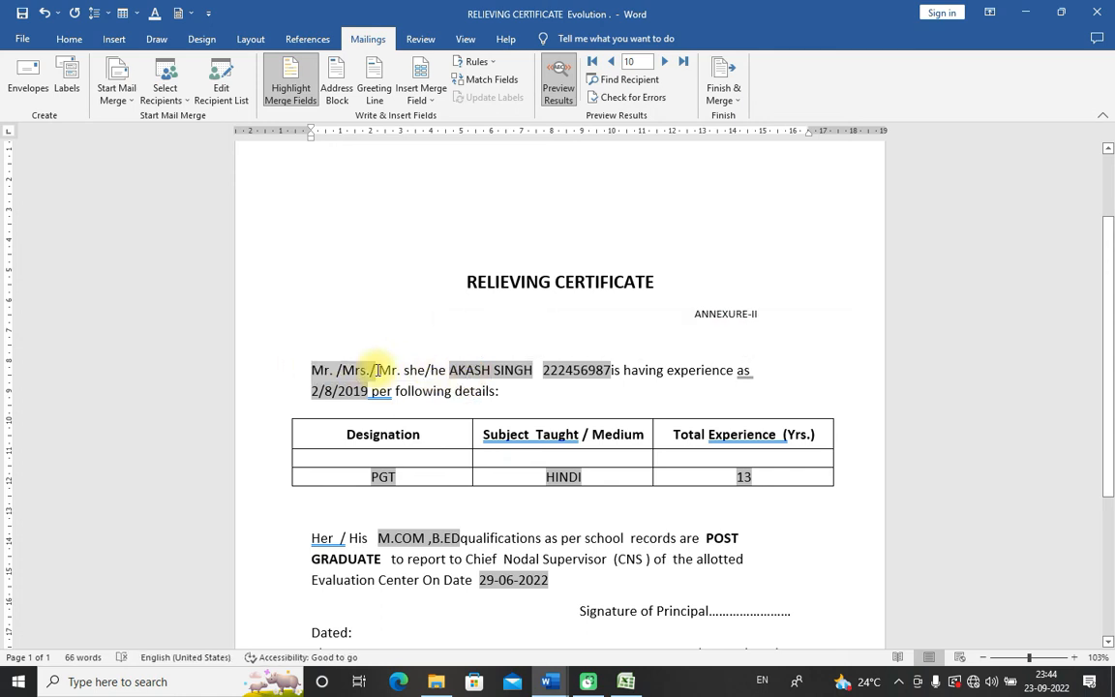
left_click(541, 369)
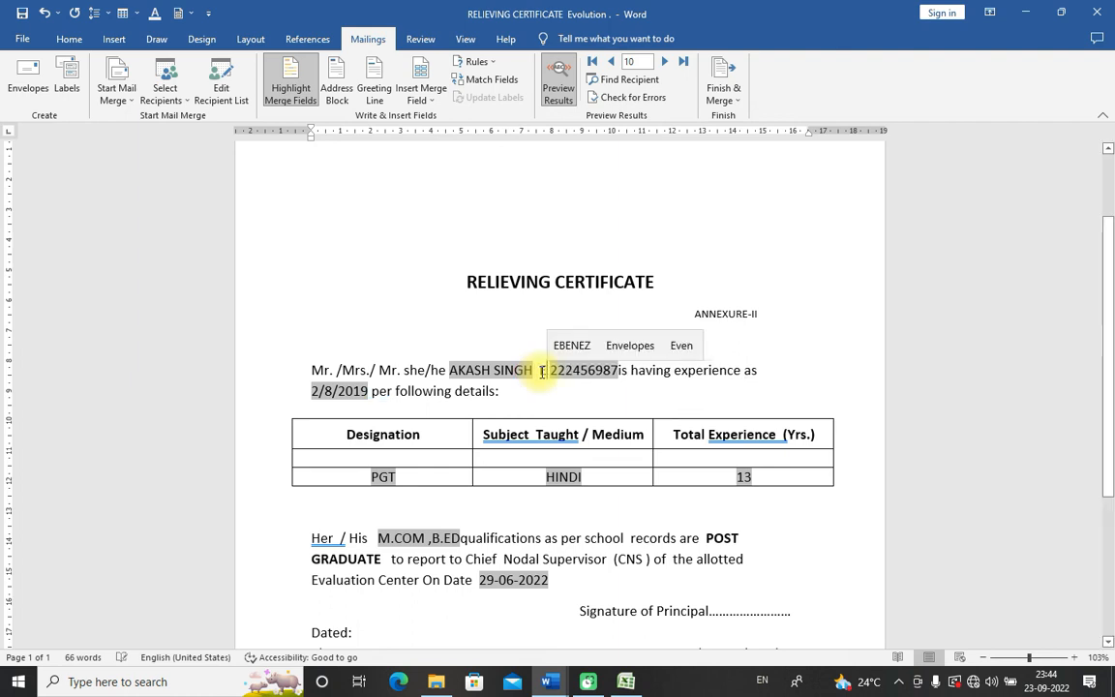
Step: Fix the word before the exam number so it reads EMINAR with an uppercase E
type("EXM ")
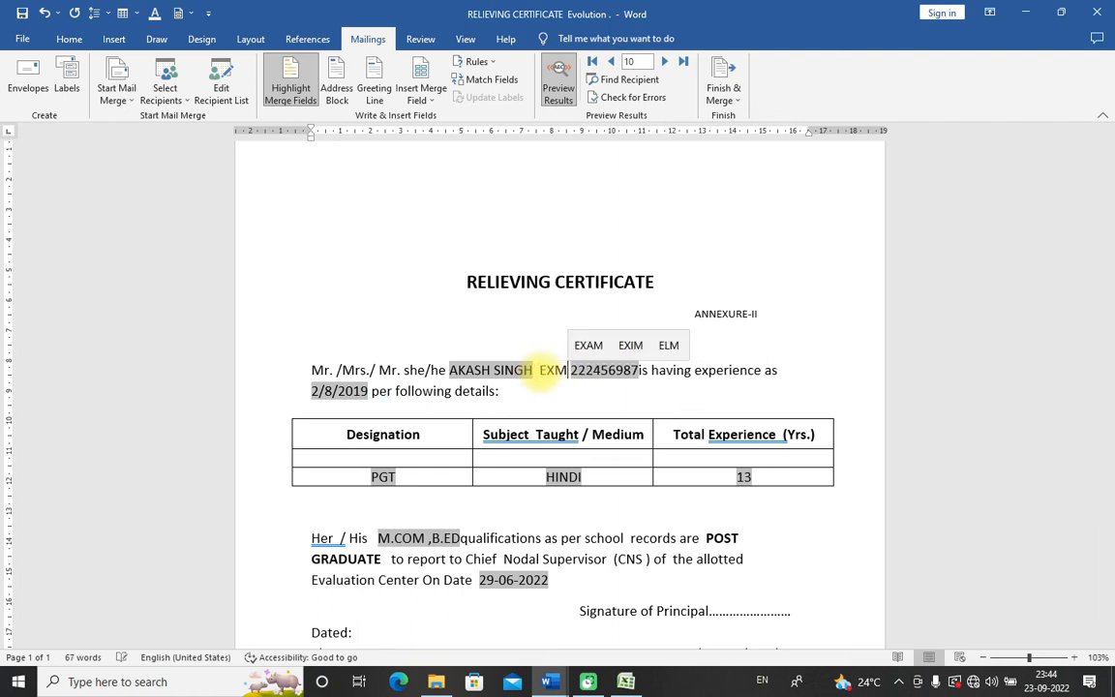
type("INAR")
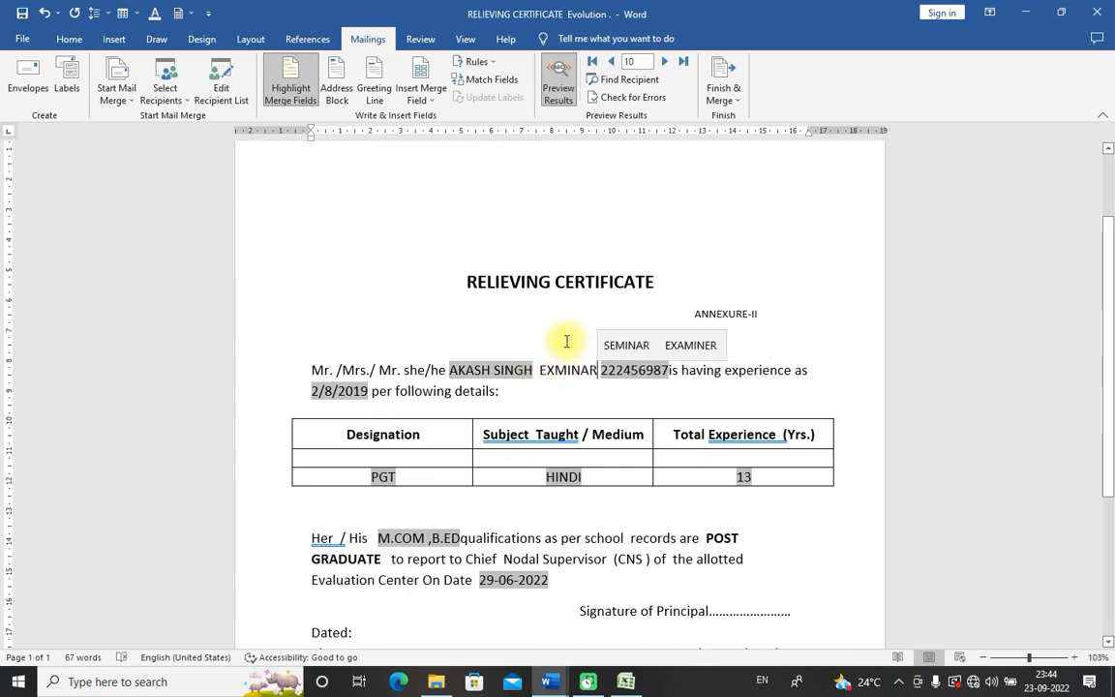
left_click(634, 346)
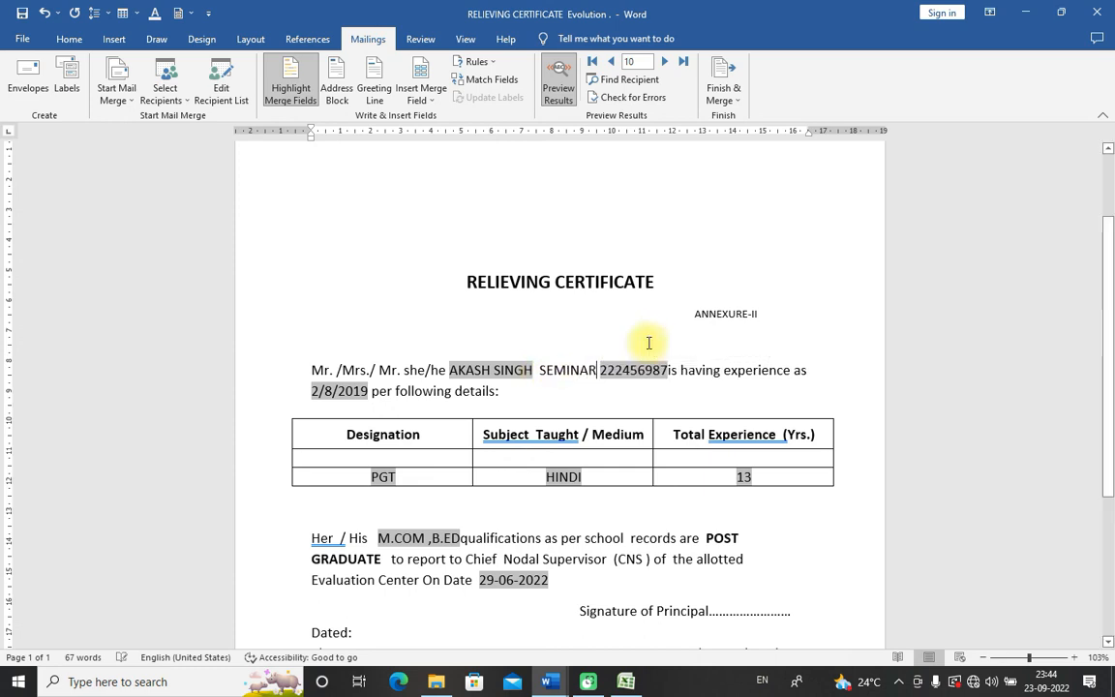
left_click(553, 370)
key("BackSpace")
key("BackSpace")
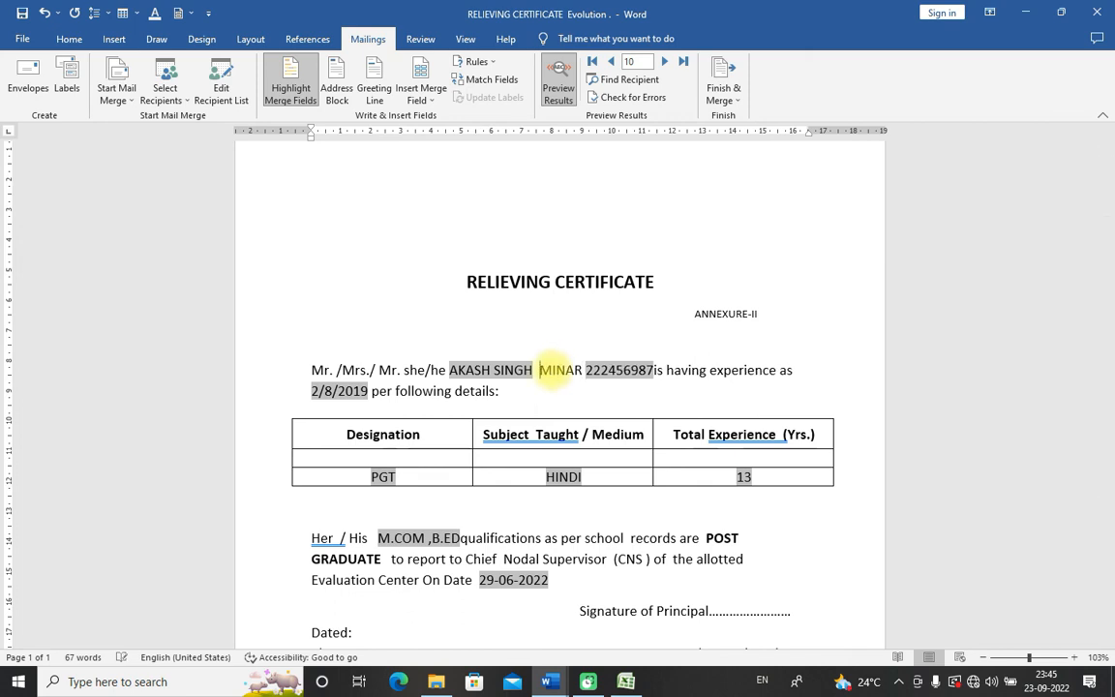
type("e")
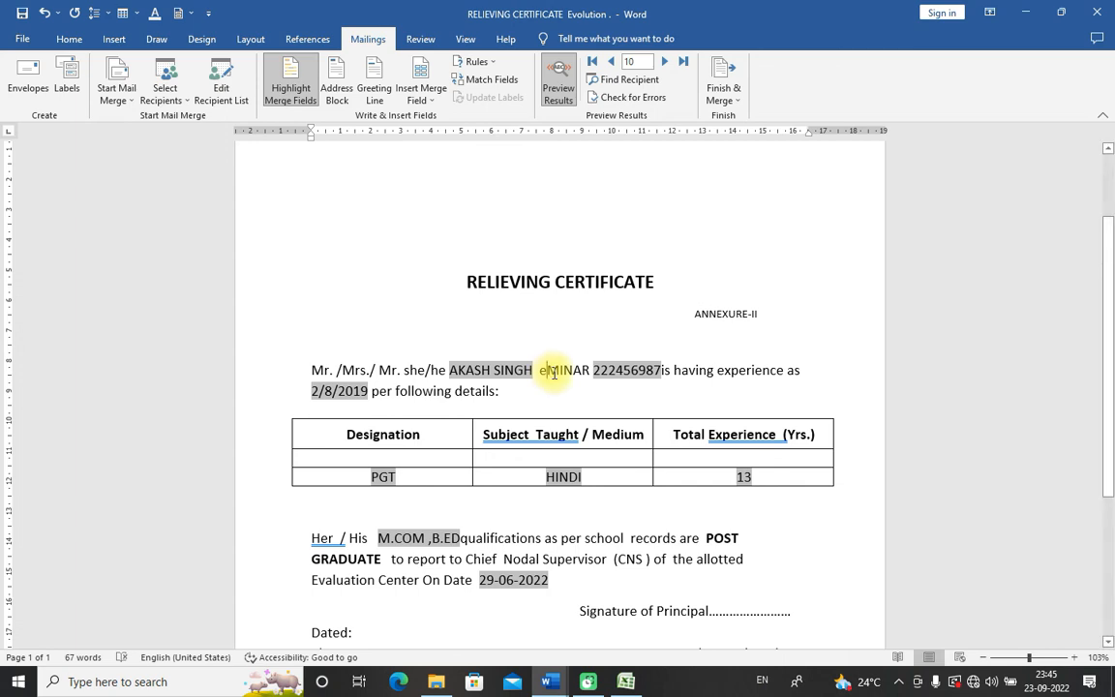
key("BackSpace")
type("e")
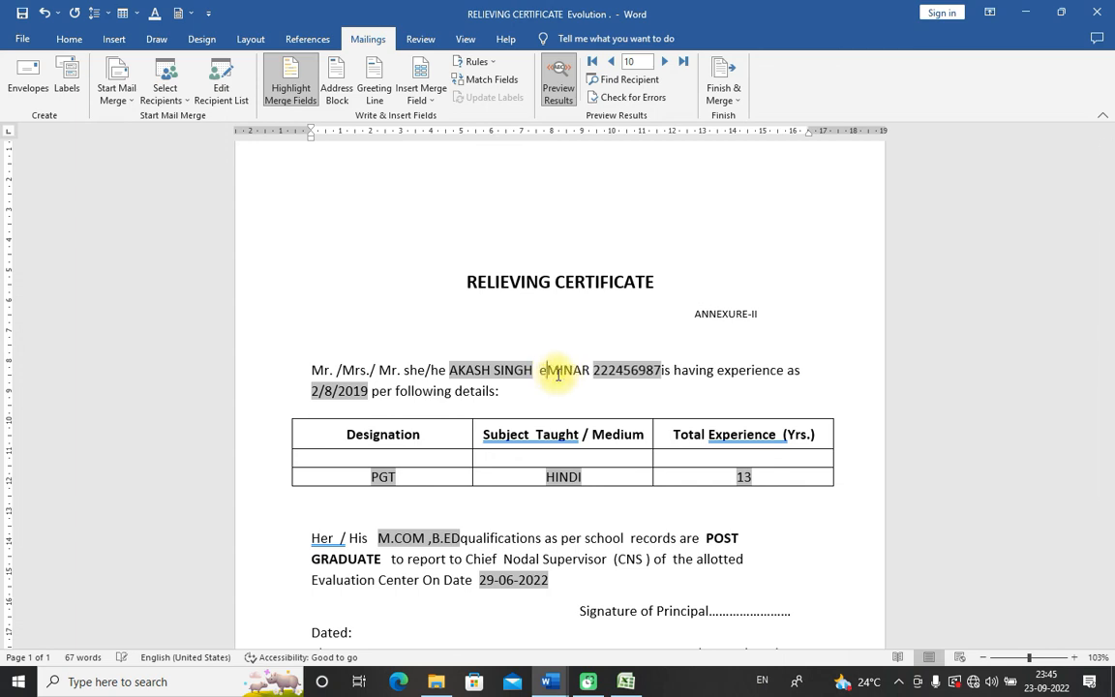
key("BackSpace")
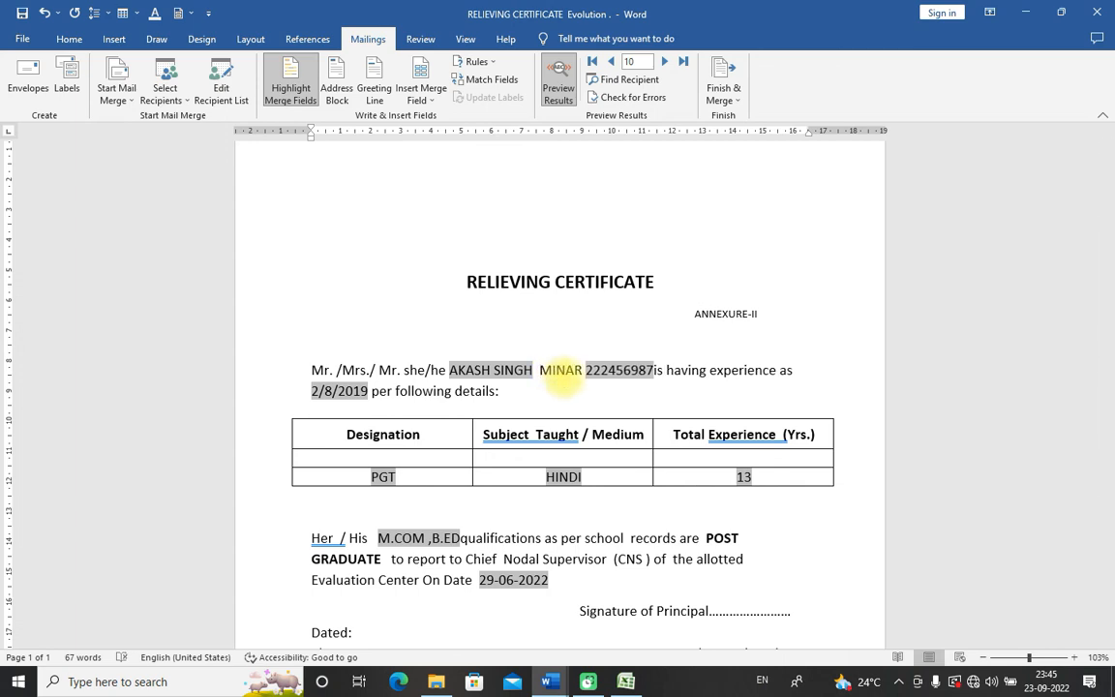
type("E")
left_click(598, 331)
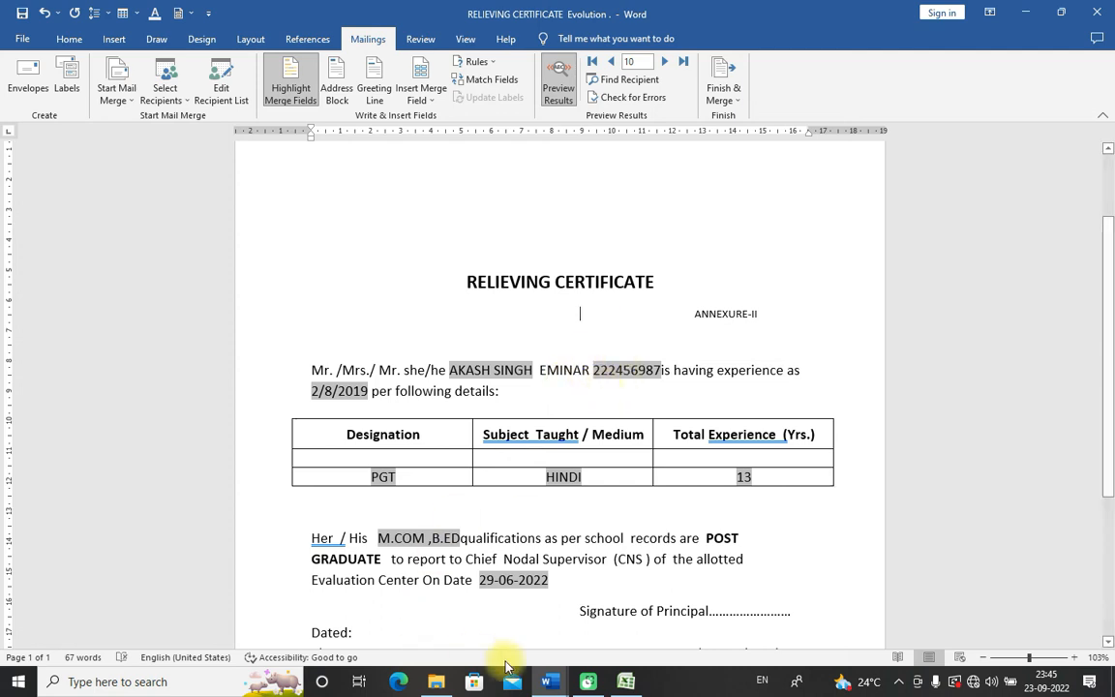
scroll(581, 407, "down", 3)
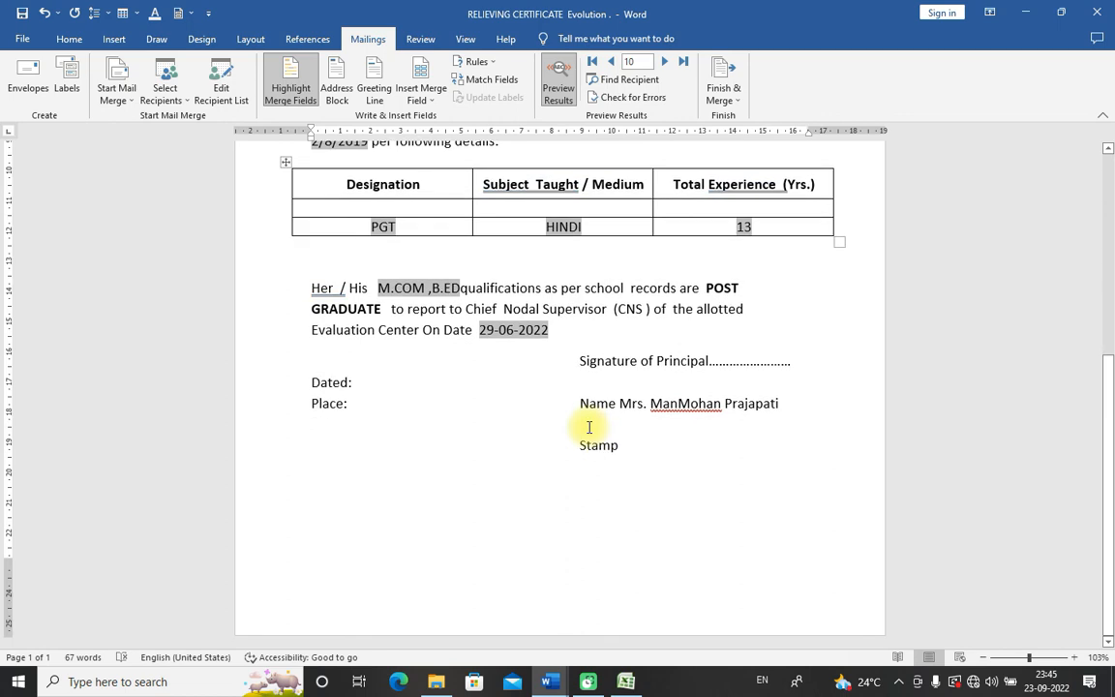
scroll(590, 426, "up", 5)
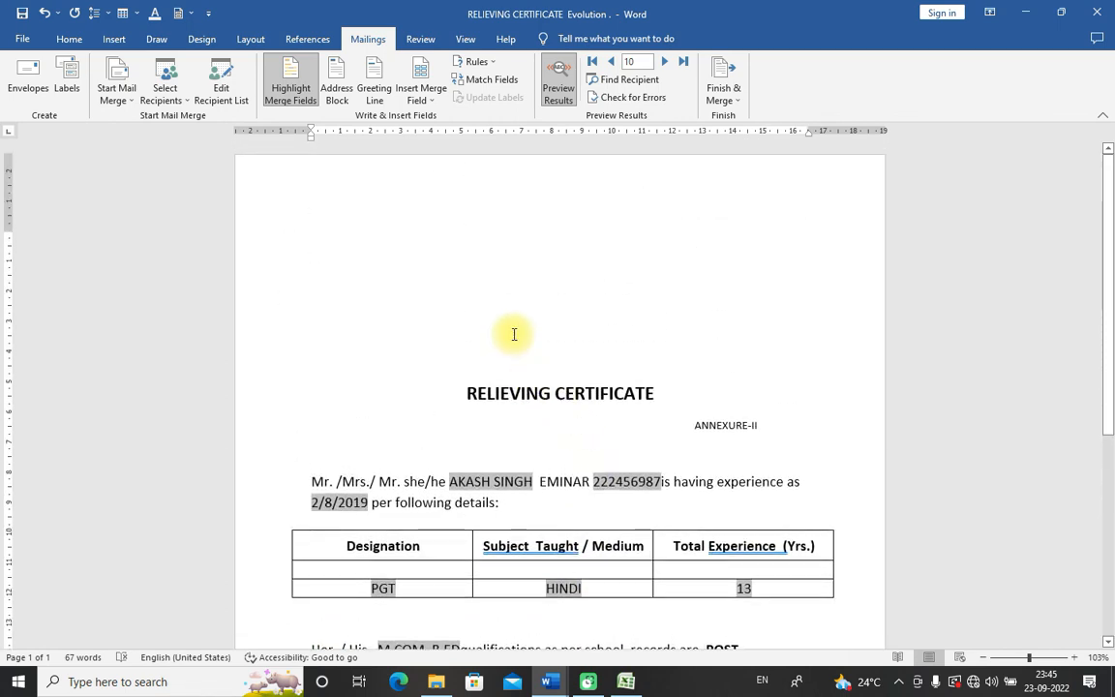
left_click(476, 61)
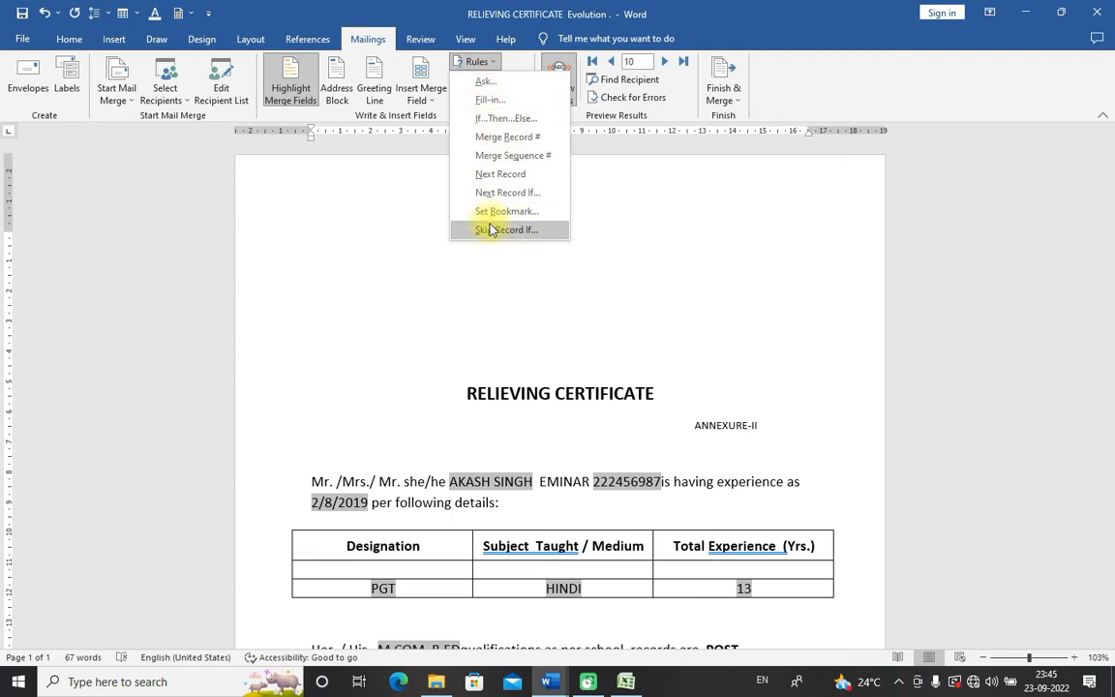
left_click(649, 214)
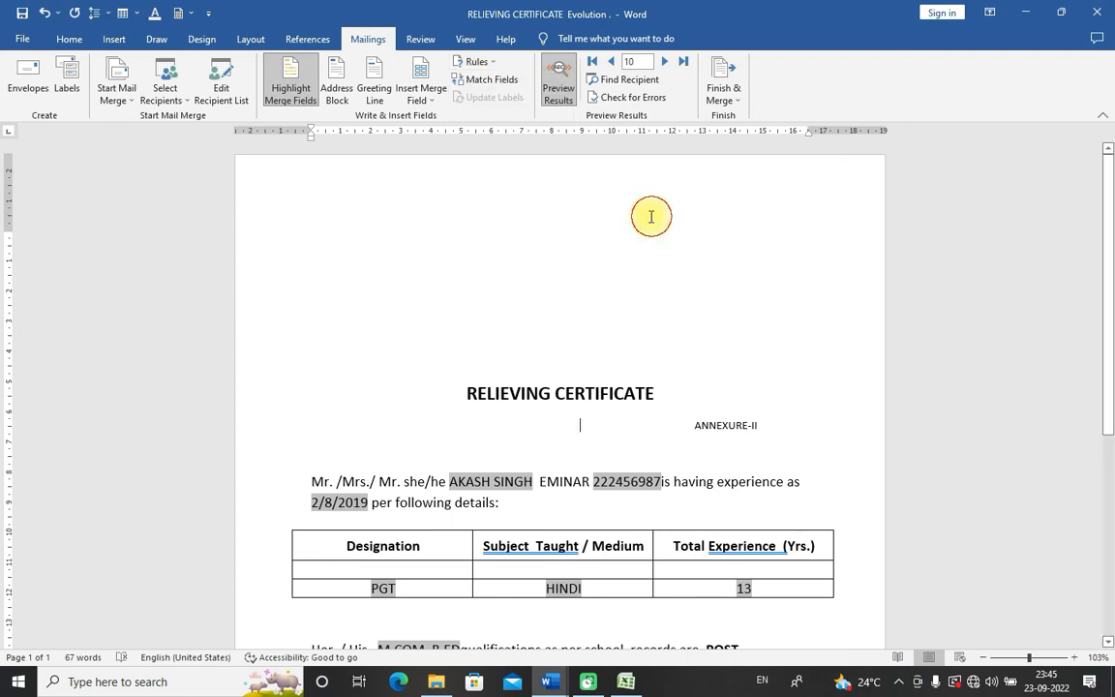
left_click(512, 83)
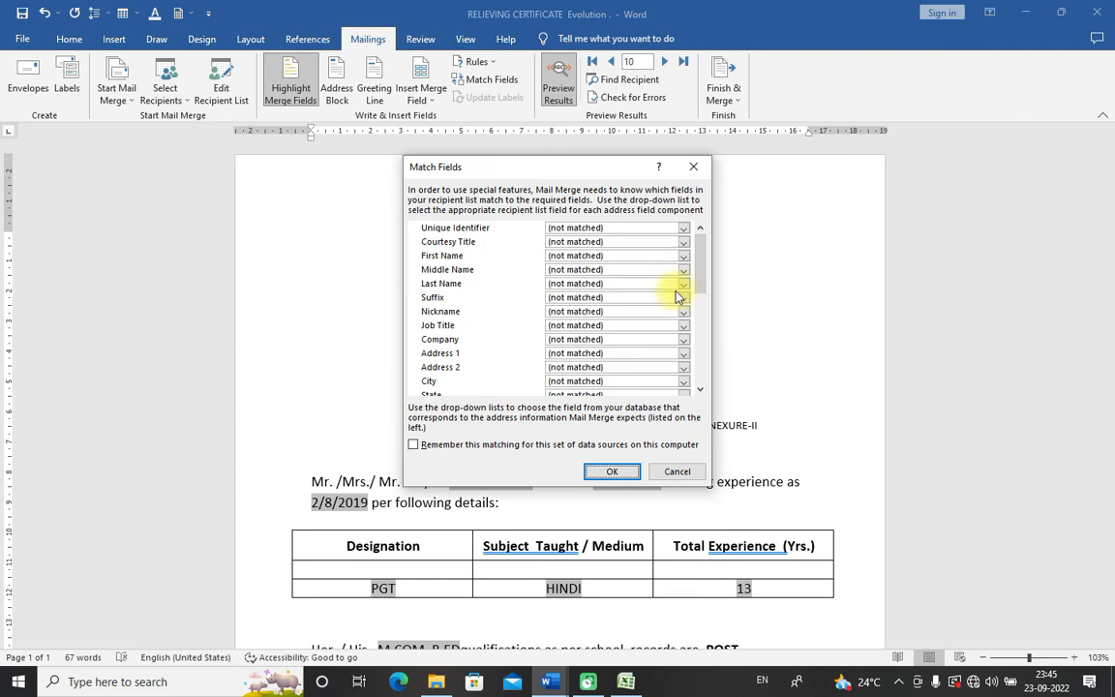
left_click(674, 472)
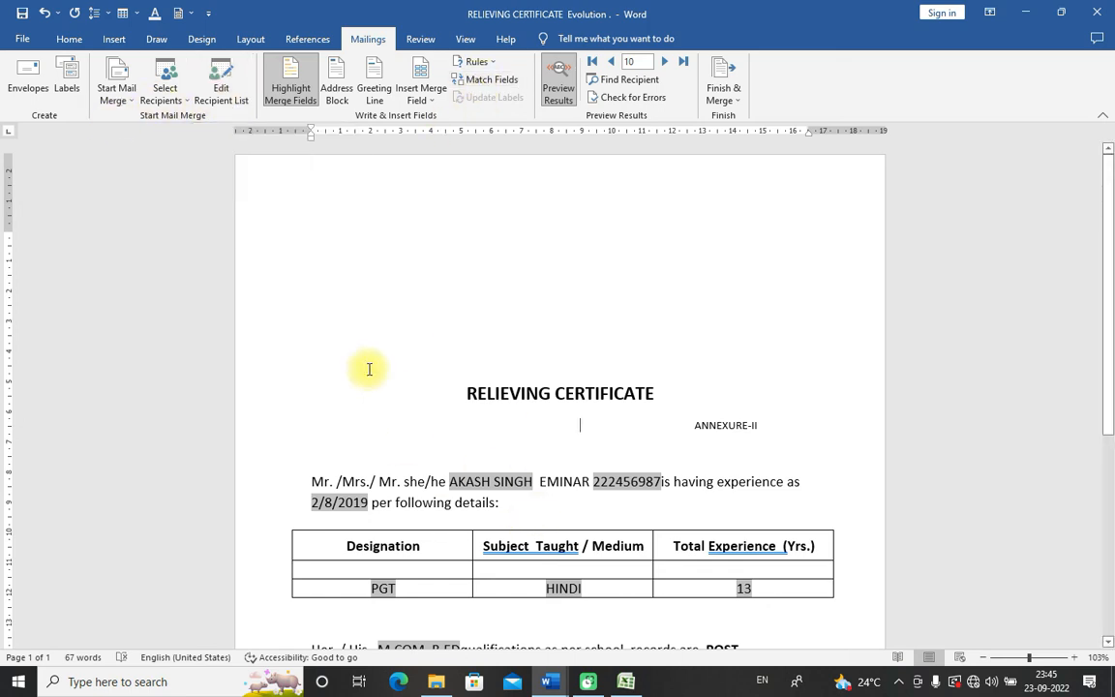
left_click(222, 92)
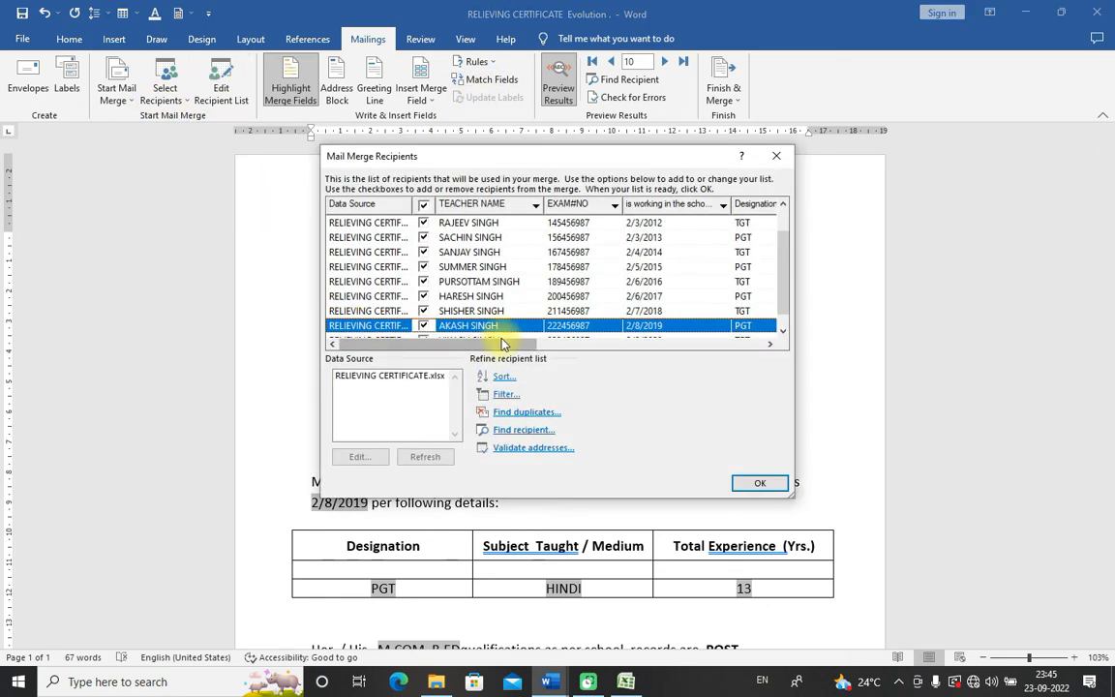
Step: Sort teacher recipients by EXAM#NO, try editing the RELIEVING CERTIFICATE.xlsx source, then close the list
mouse_move(506, 345)
left_mouse_down()
mouse_move(742, 347)
mouse_move(511, 347)
left_mouse_up()
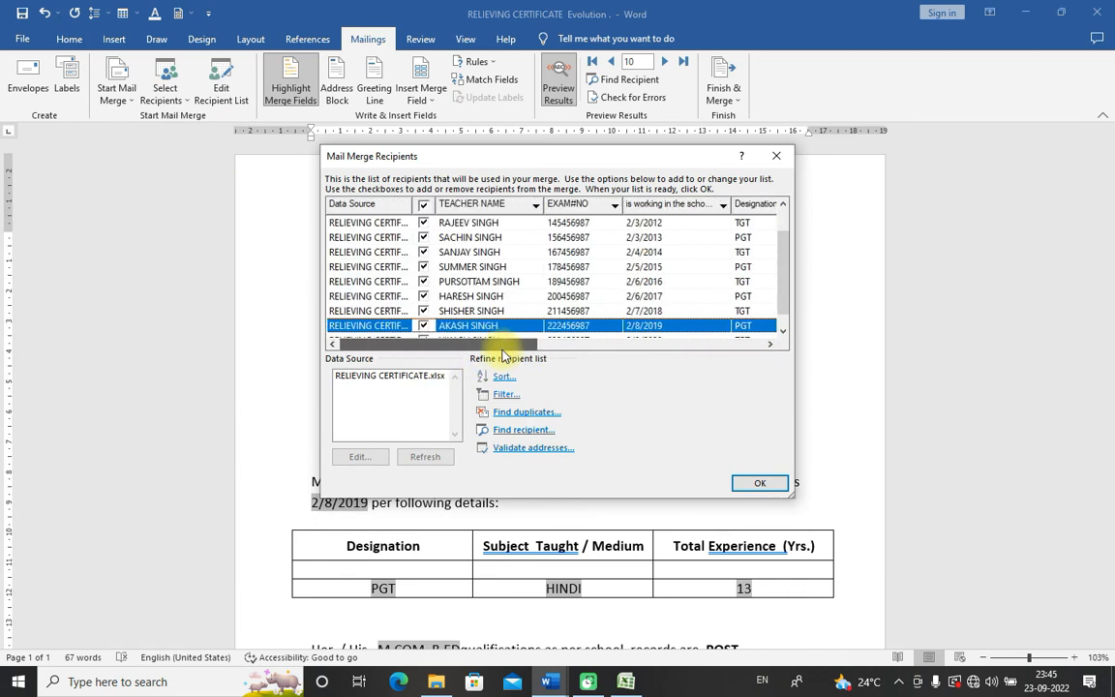
left_click(598, 206)
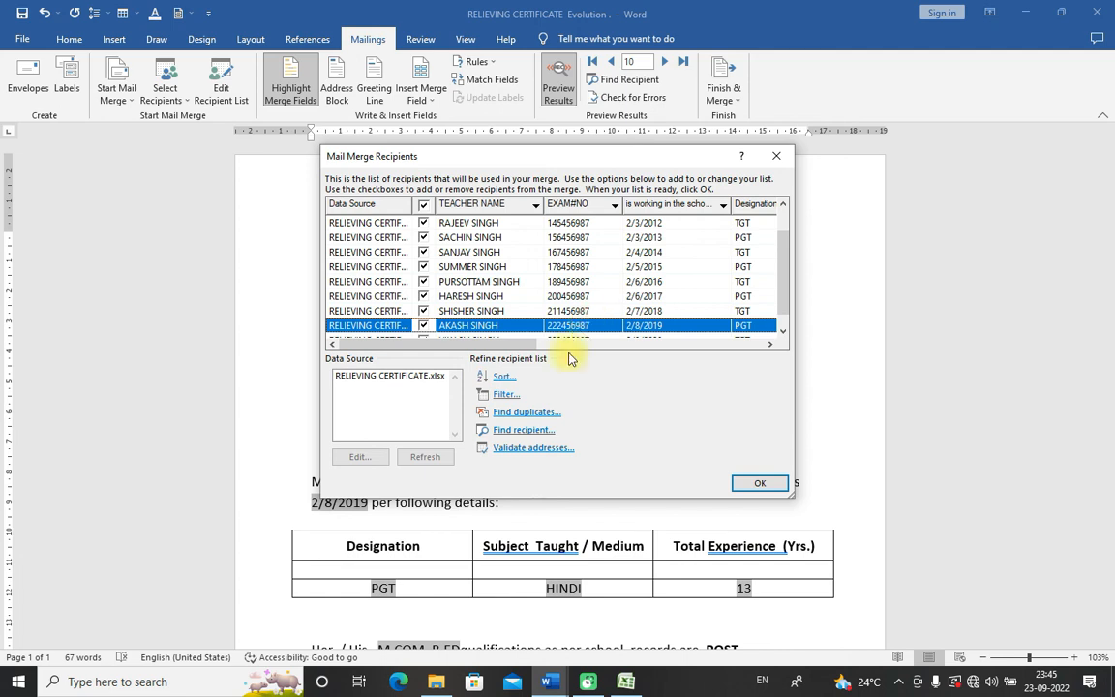
left_click(416, 377)
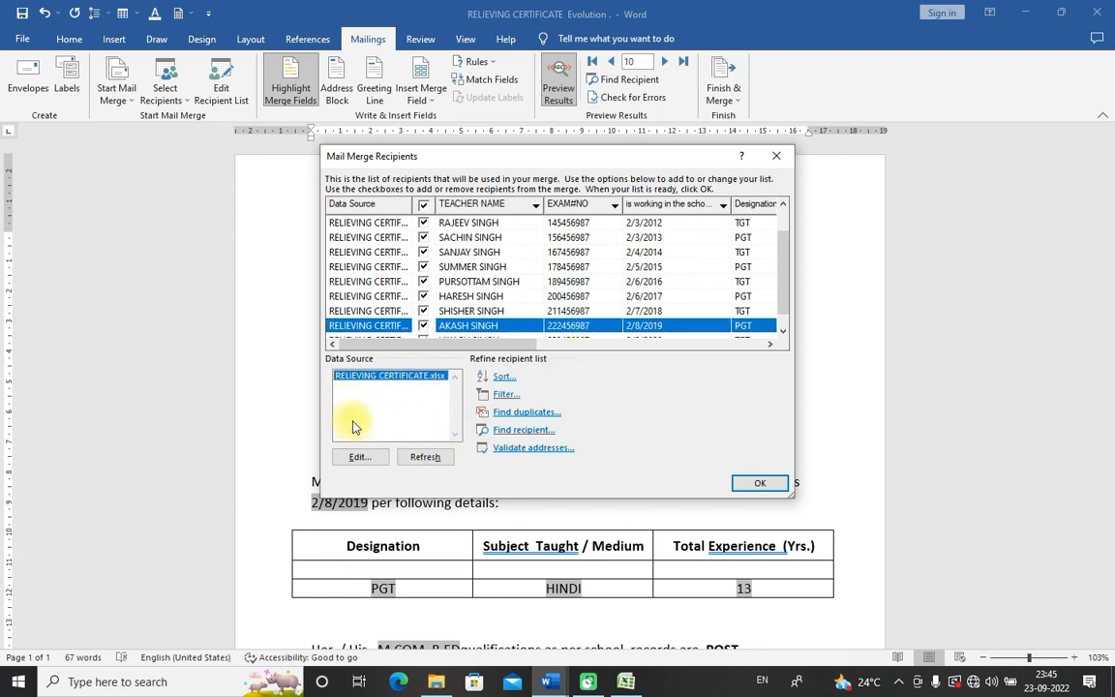
left_click(359, 457)
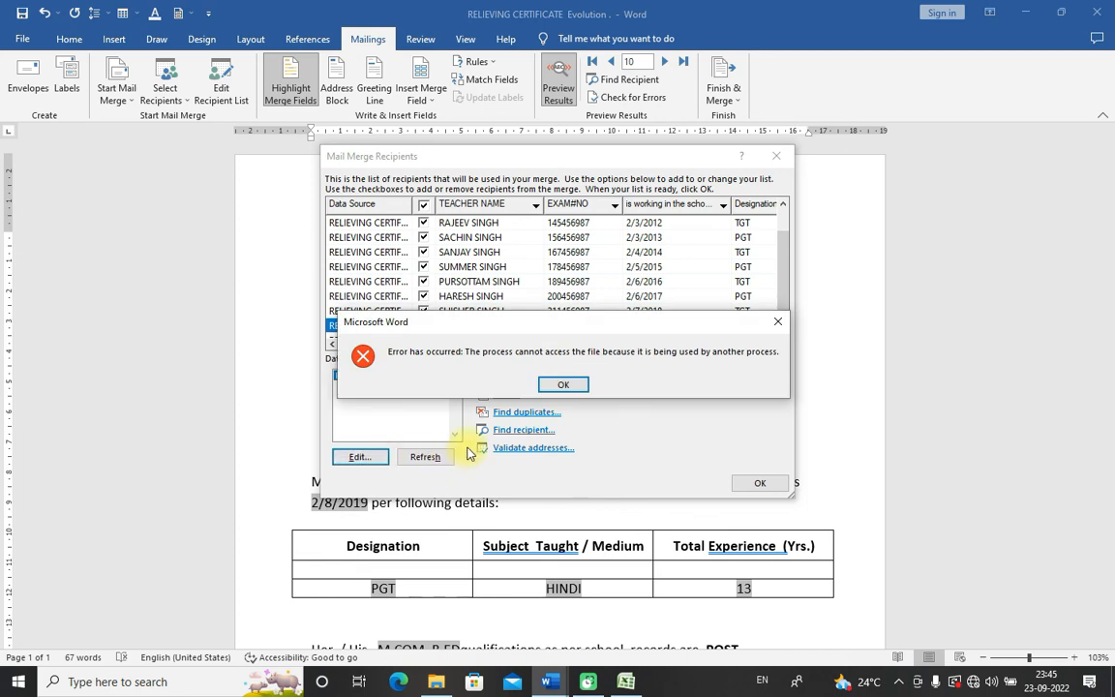
left_click(557, 389)
key("Return")
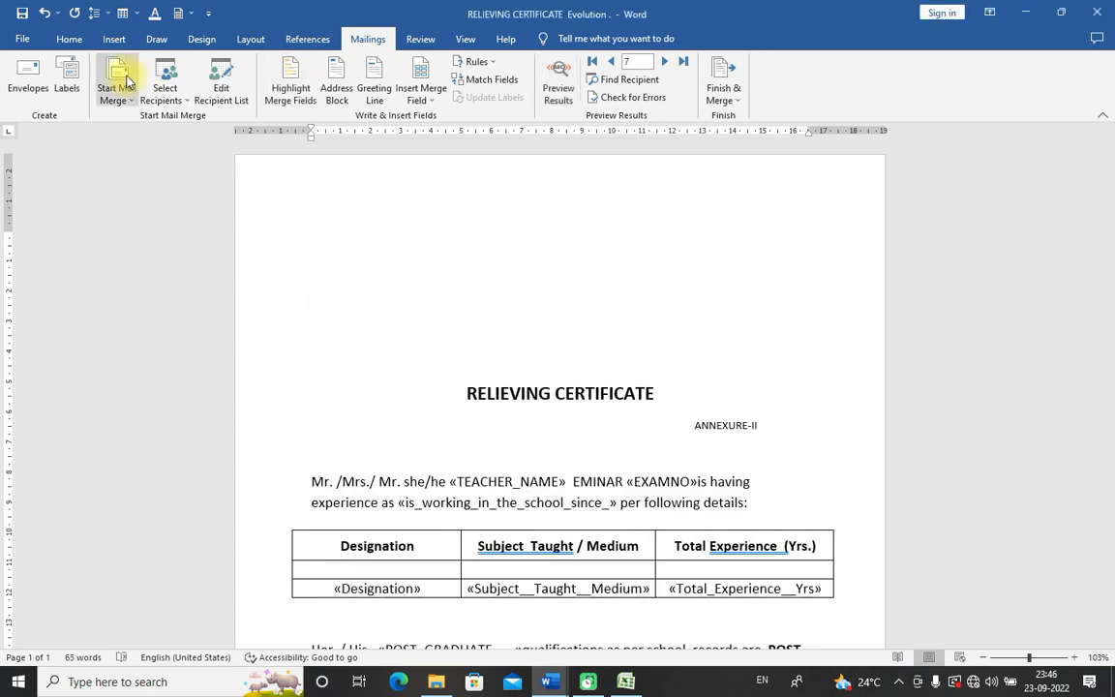
Step: Open the merge recipient list and toggle all recipients off and back on
left_click(164, 92)
left_click(220, 85)
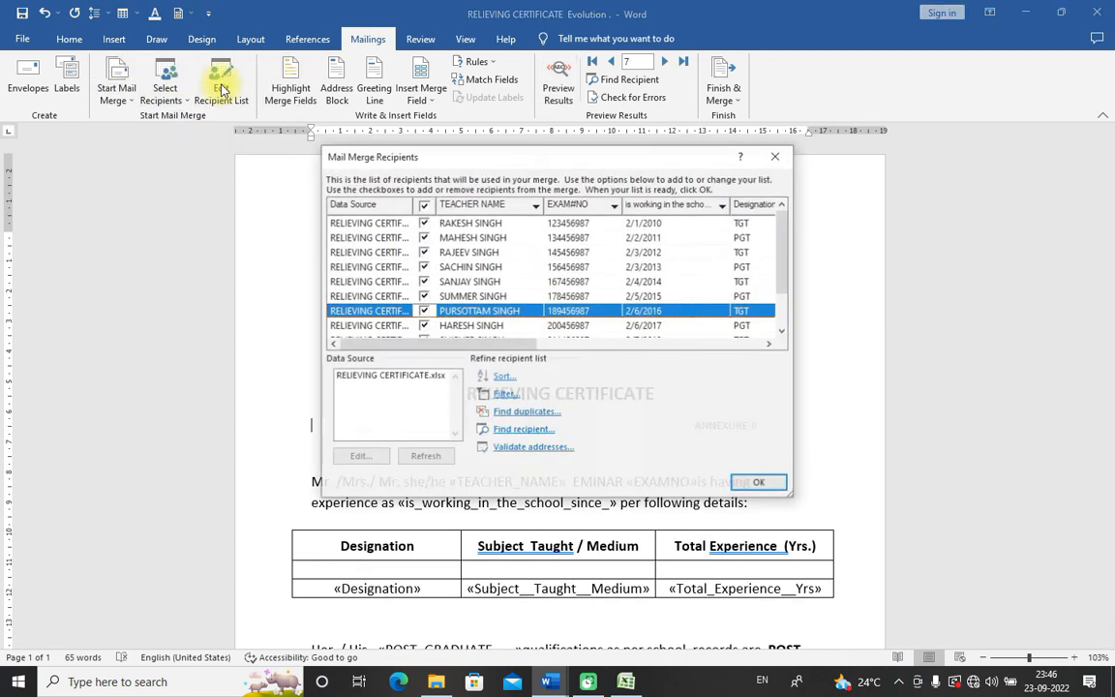
left_click(423, 205)
left_click(378, 382)
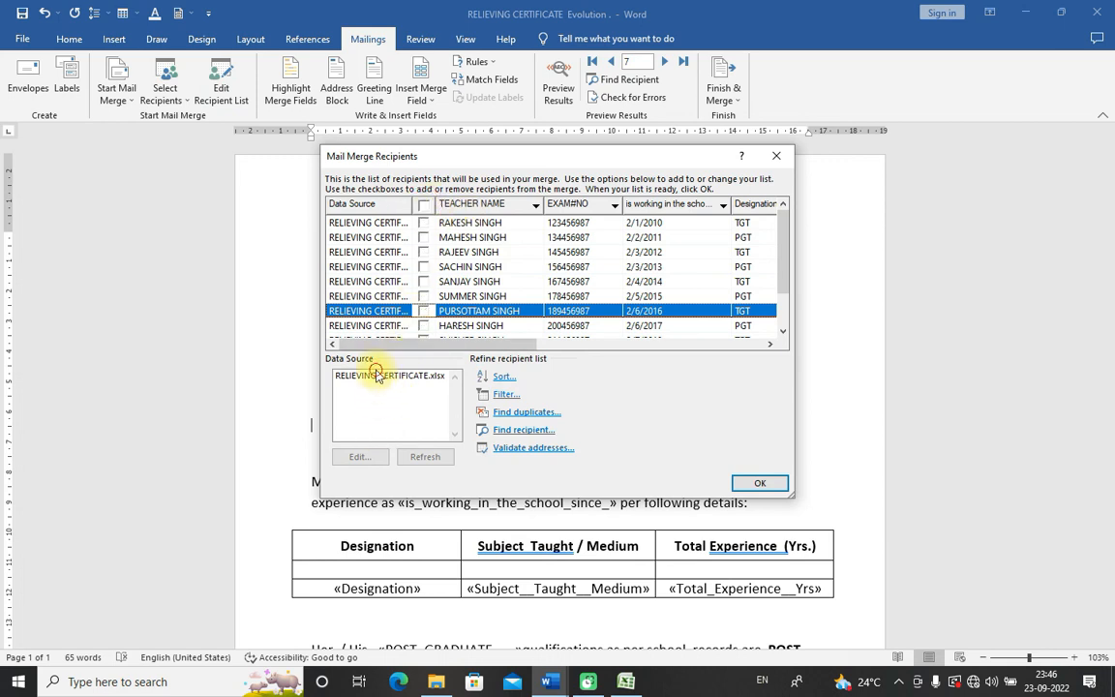
left_click(423, 205)
left_click_drag(465, 345, 438, 355)
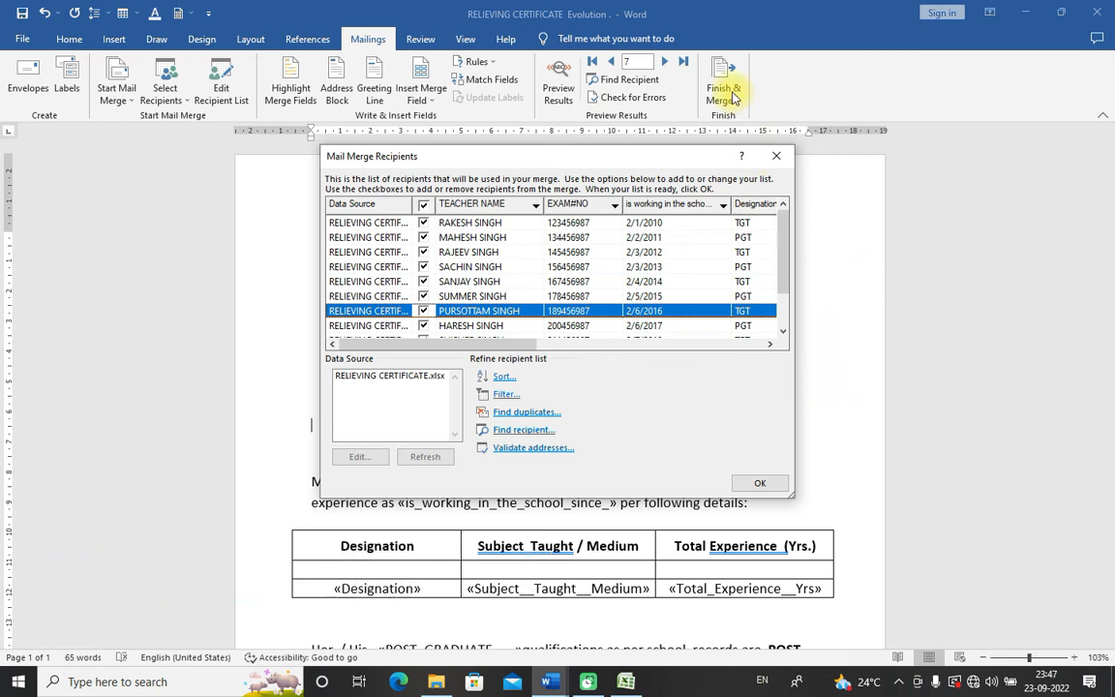
Step: Uncheck the second and seventh teachers' records and confirm the recipient list
left_click(423, 237)
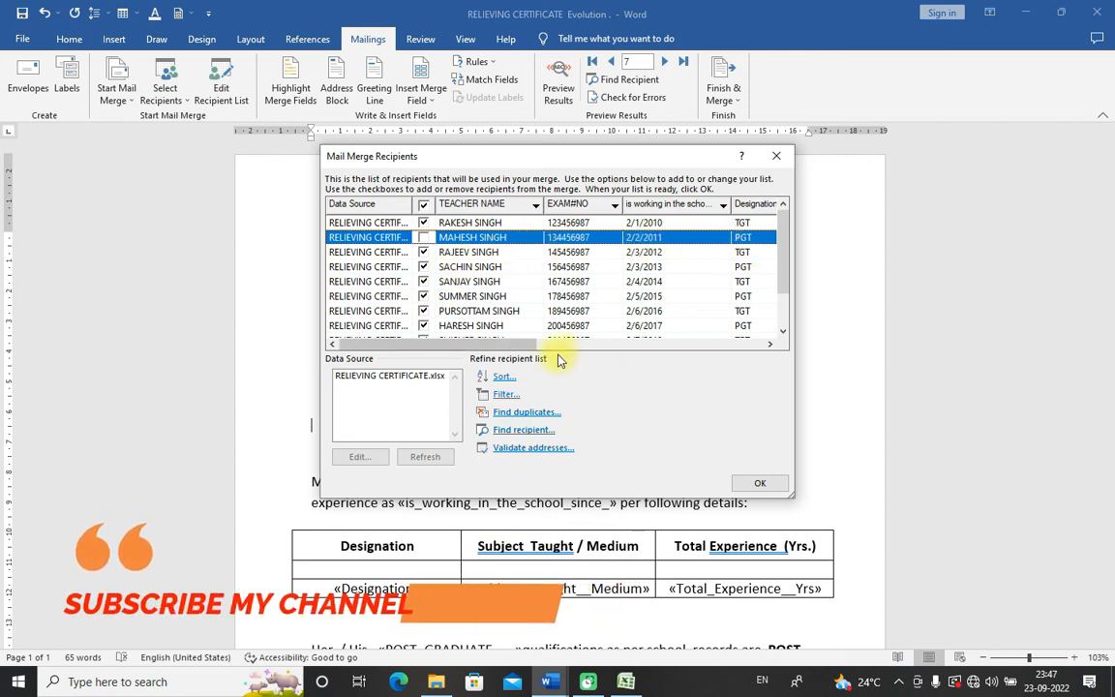
left_click_drag(510, 345, 641, 347)
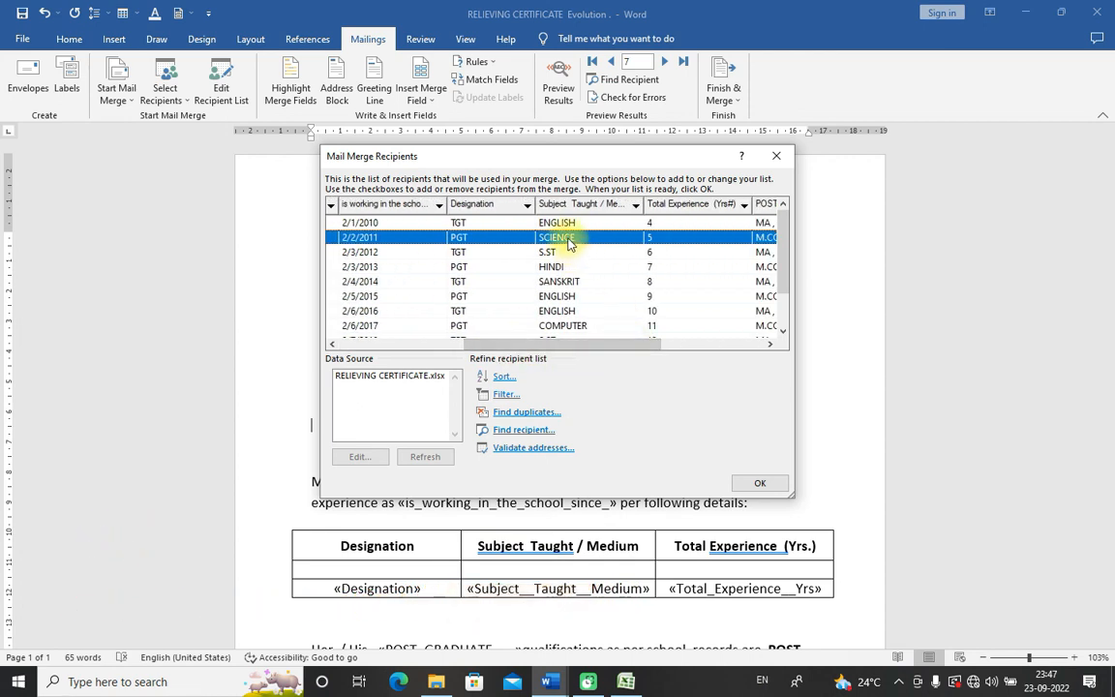
left_click_drag(594, 348, 444, 349)
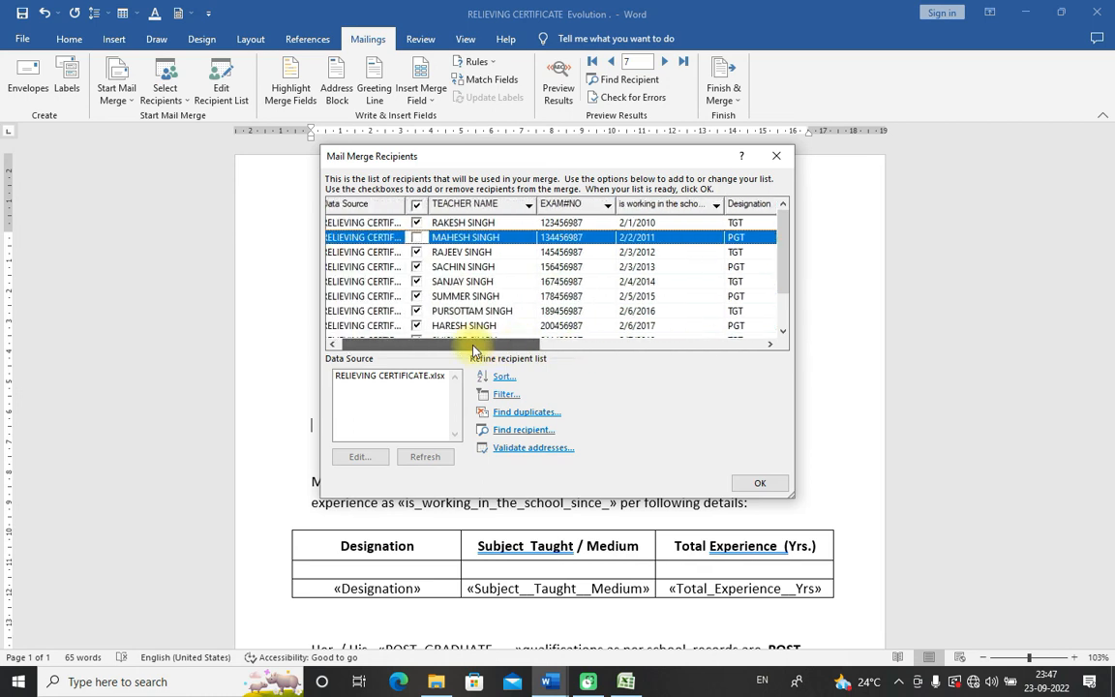
left_click(423, 312)
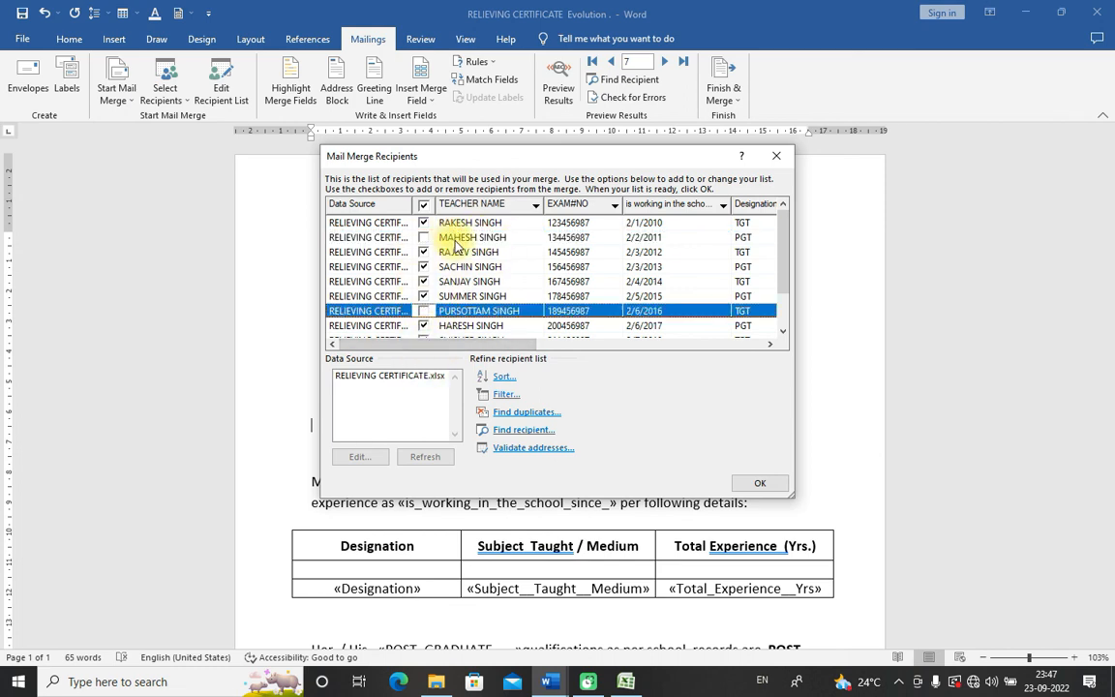
left_click(759, 484)
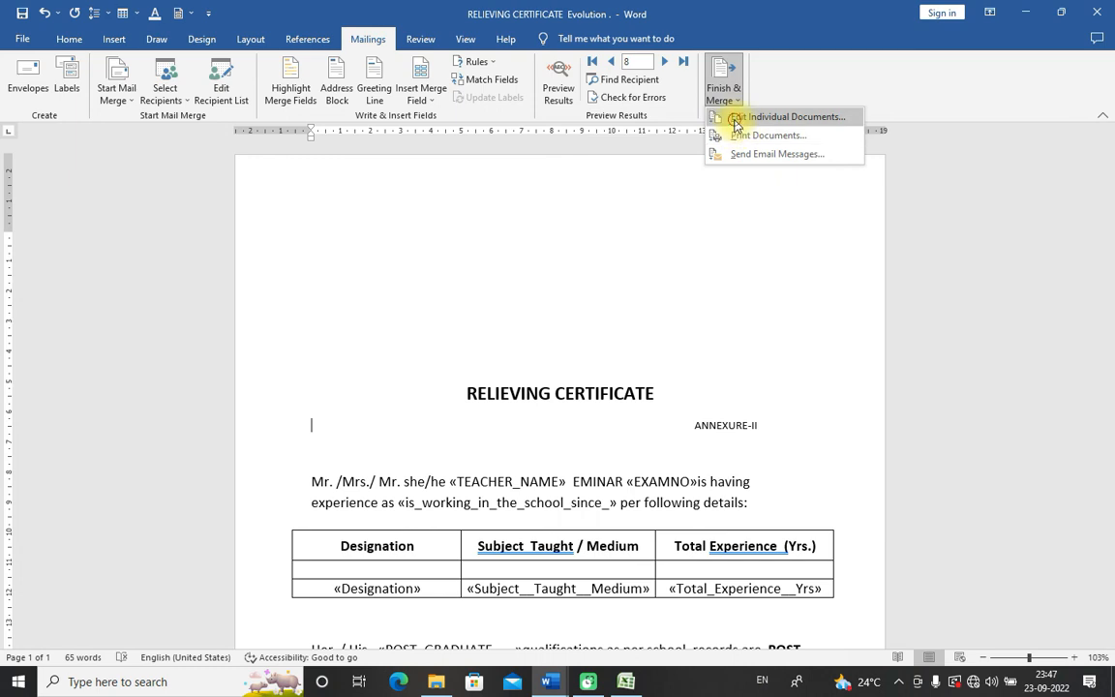
Step: Merge all certificate records into a new editable document
left_click(737, 124)
left_click(704, 248)
left_click(772, 308)
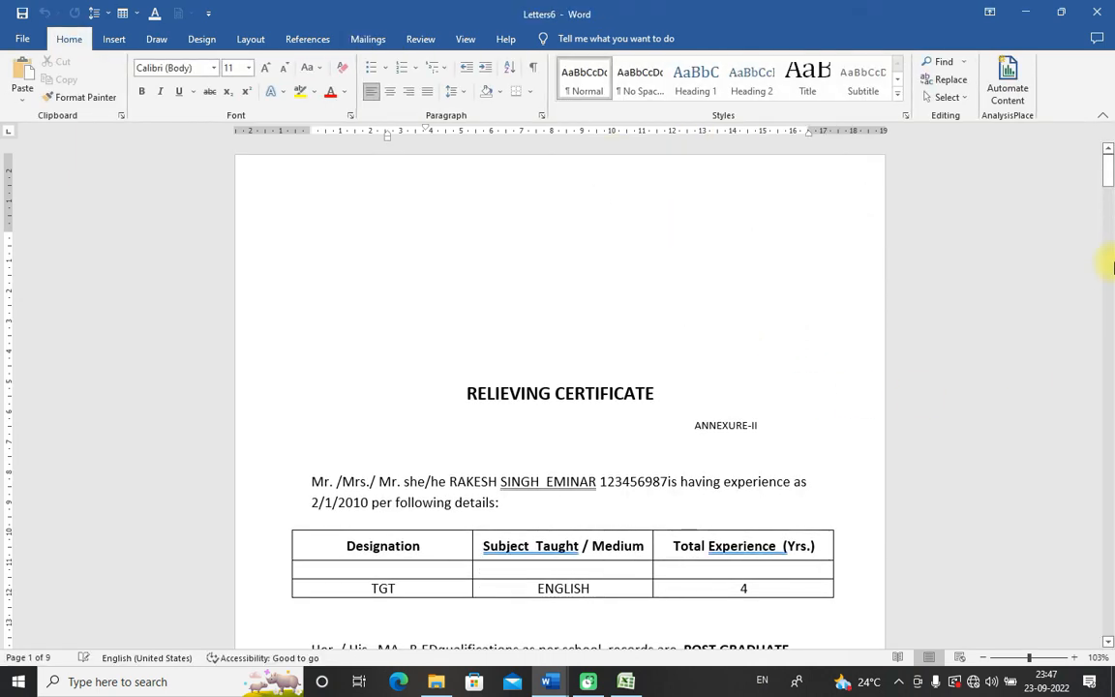
left_click_drag(1110, 155, 1095, 182)
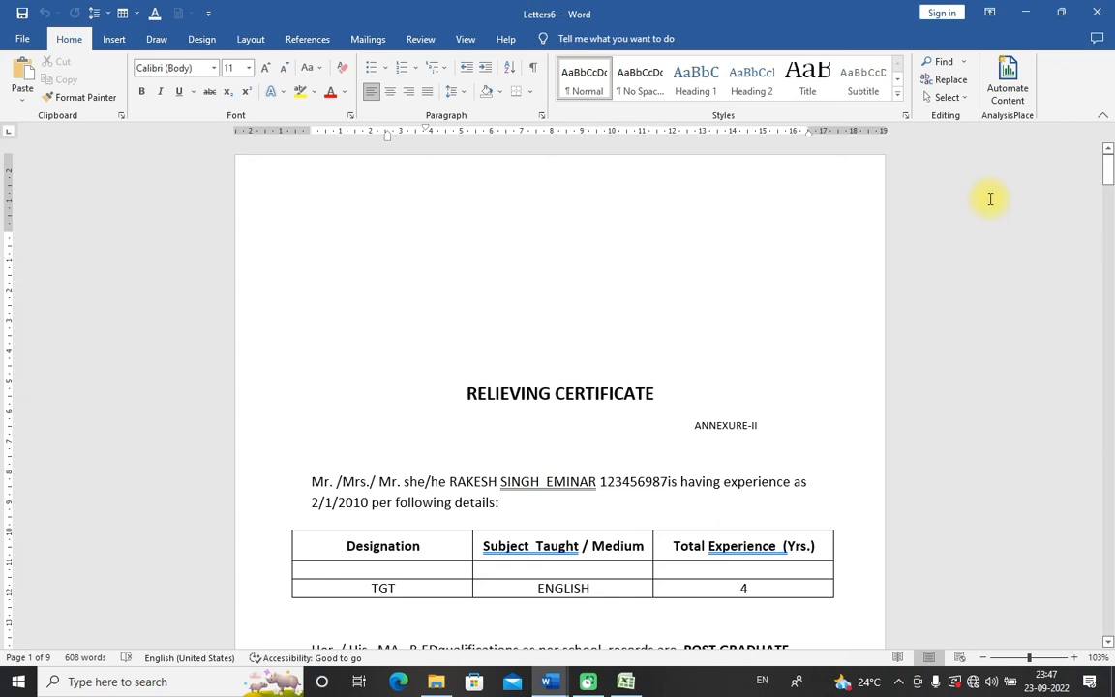
left_click_drag(1108, 177, 1110, 158)
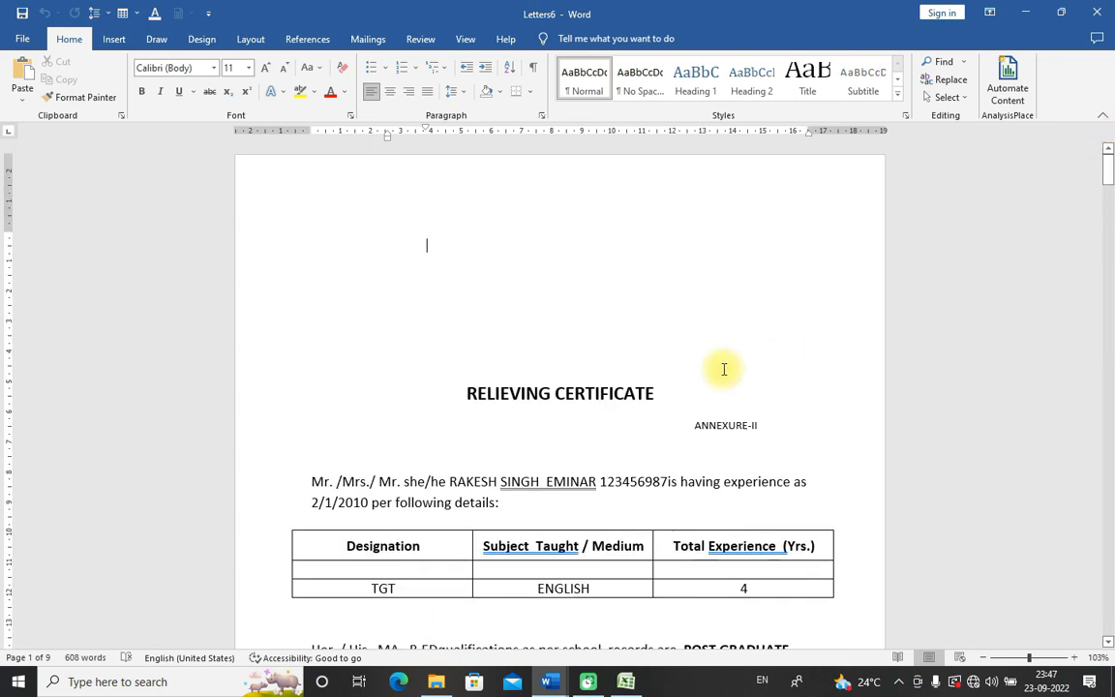
Step: Check the second teacher's name in Excel cell B4, then reopen the certificate's recipient list
left_click(628, 682)
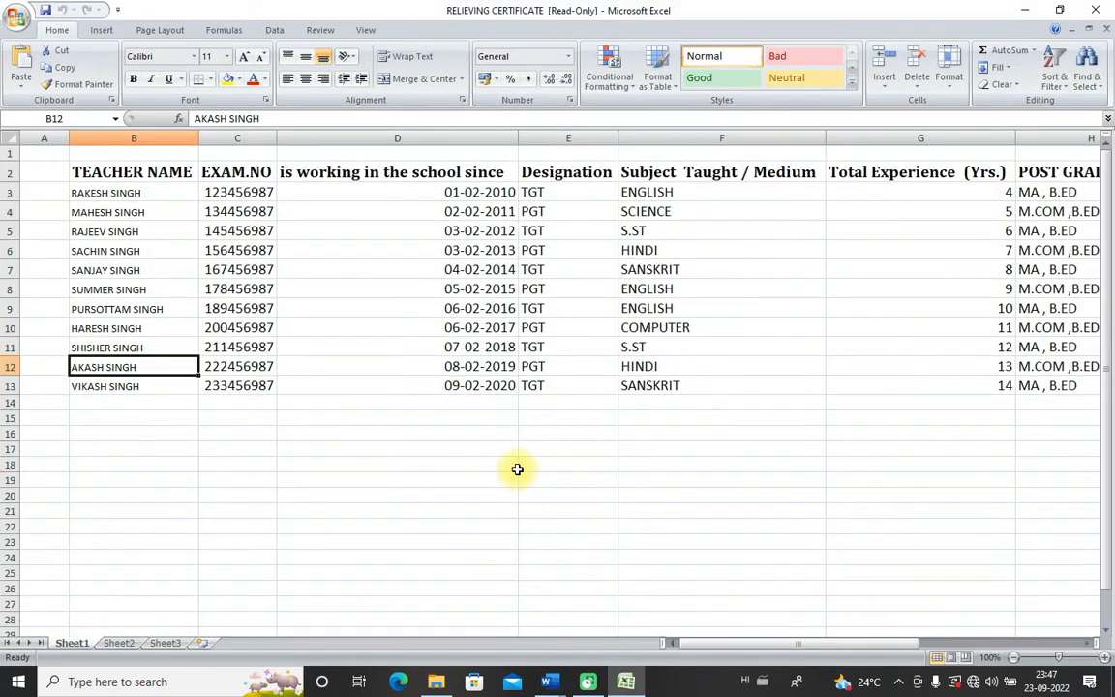
left_click(87, 218)
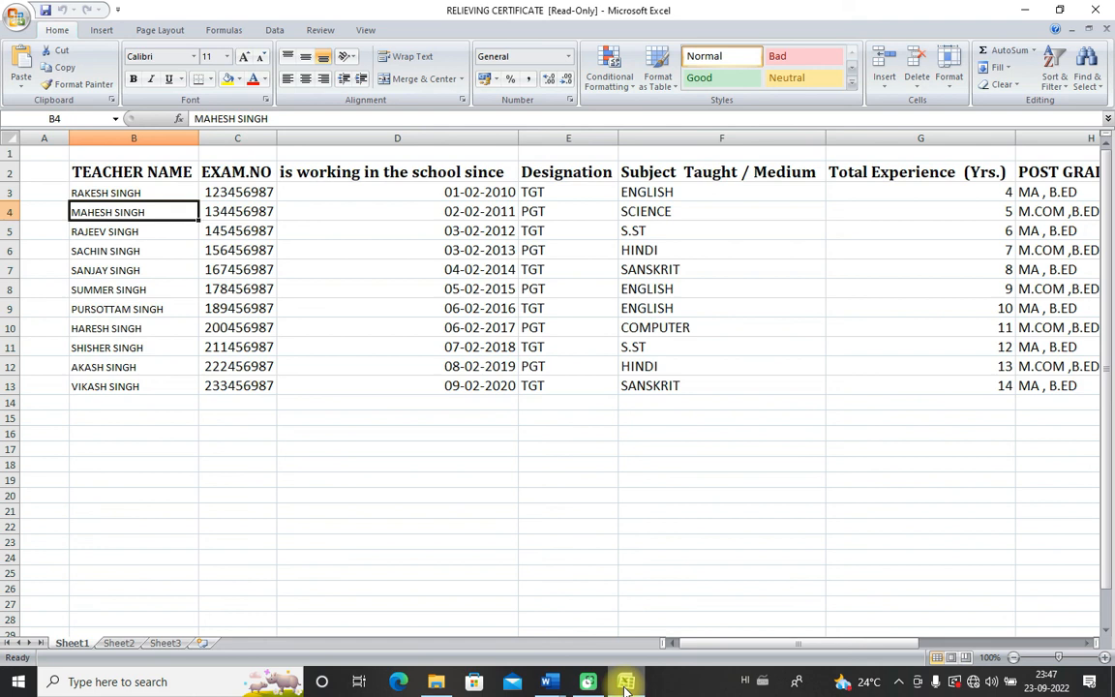
mouse_move(585, 685)
mouse_move(548, 682)
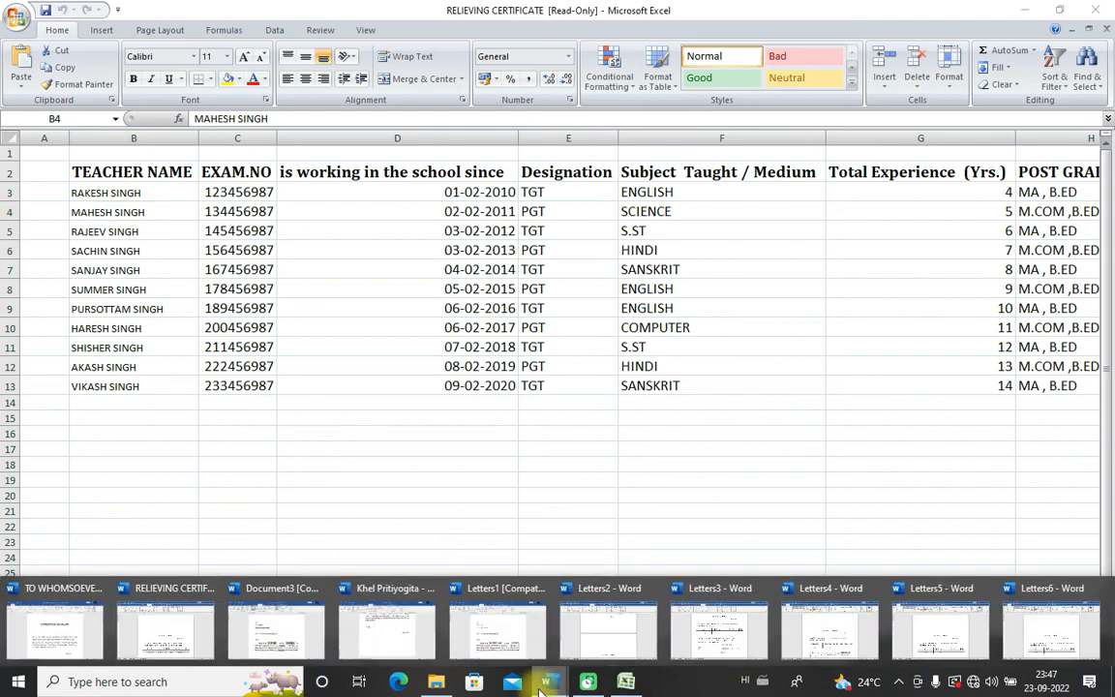
left_click(141, 571)
left_click(221, 93)
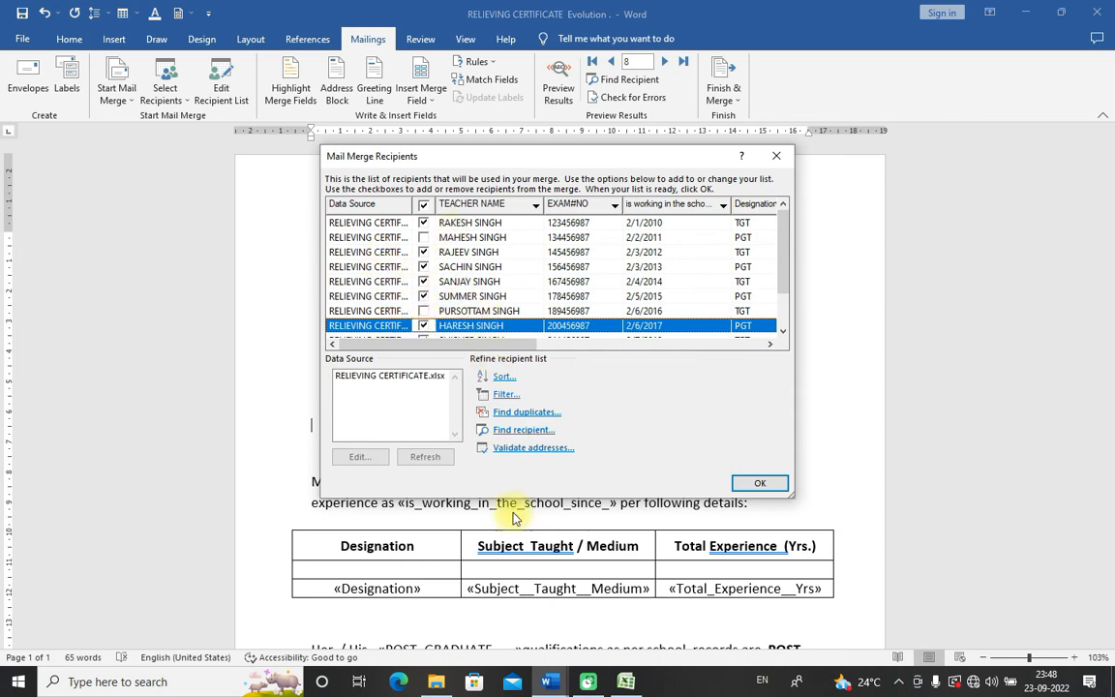
Step: Close the recipient list, scroll to the second merged letter in Letters6, and switch back to Excel
left_click(758, 483)
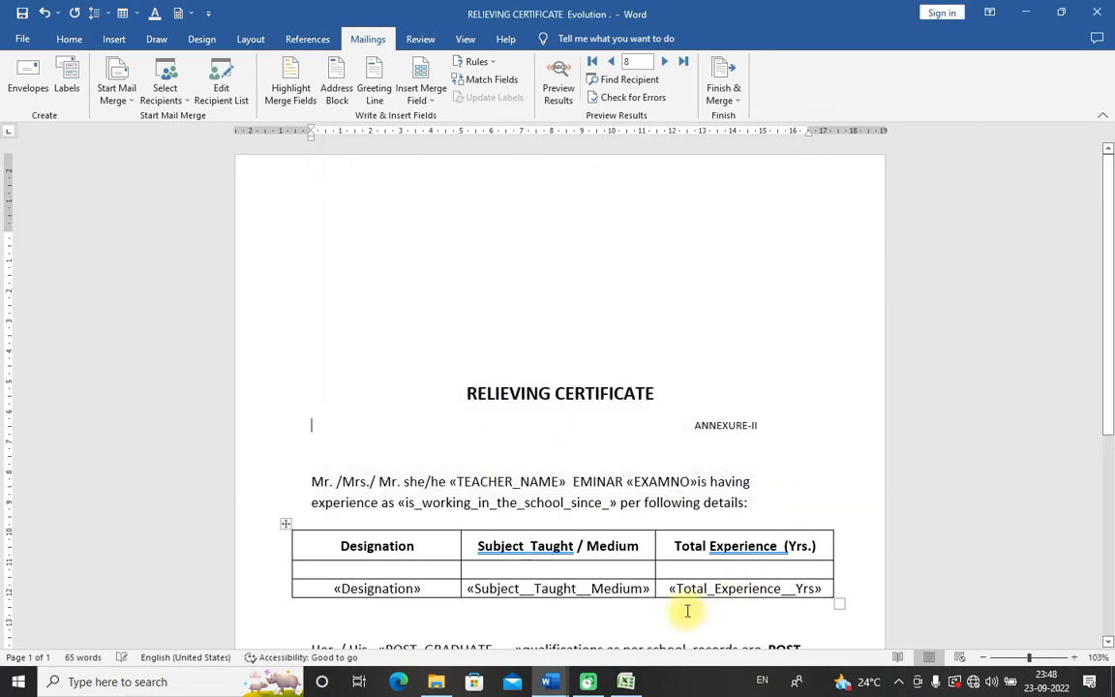
left_click(550, 682)
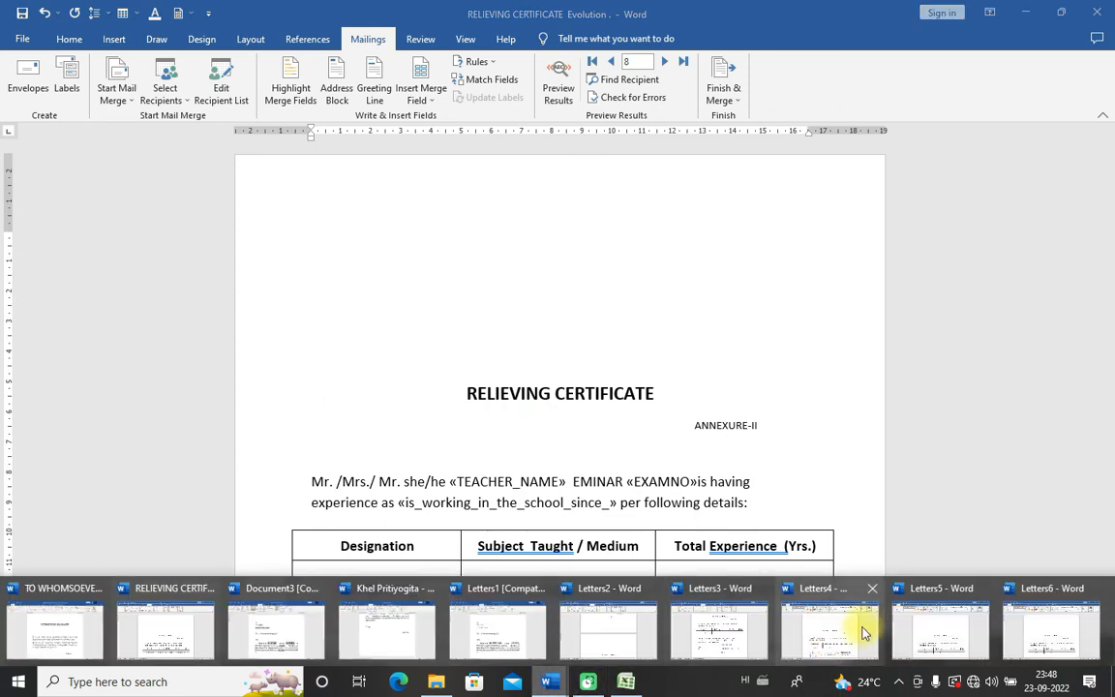
left_click(1071, 628)
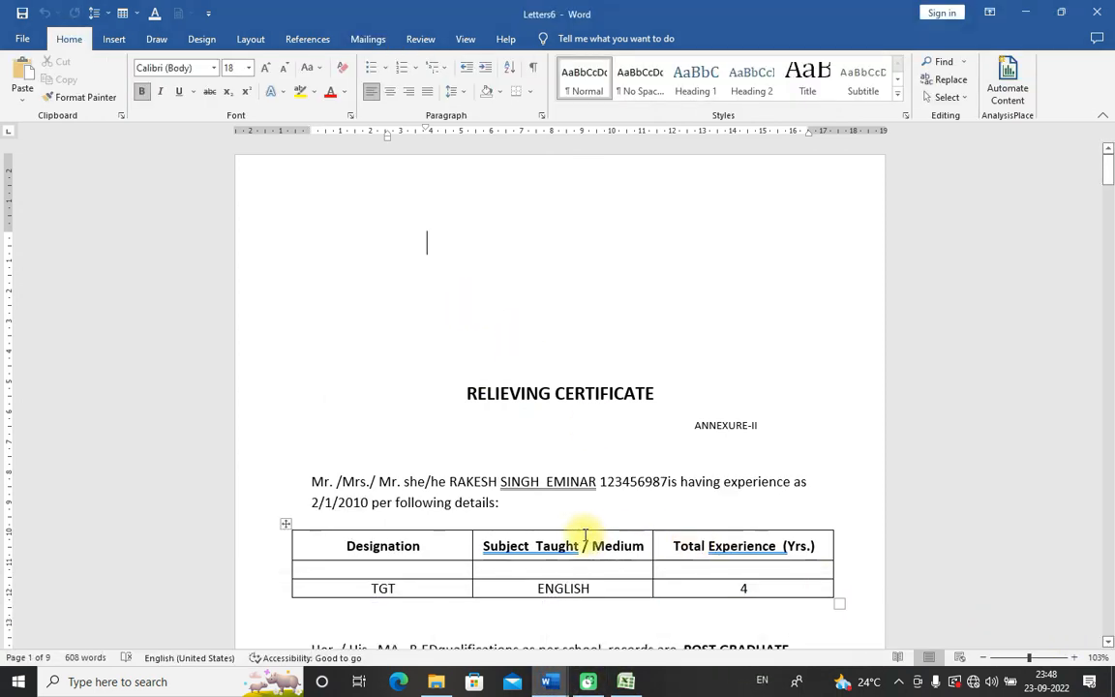
scroll(511, 467, "down", 4)
scroll(511, 468, "down", 18)
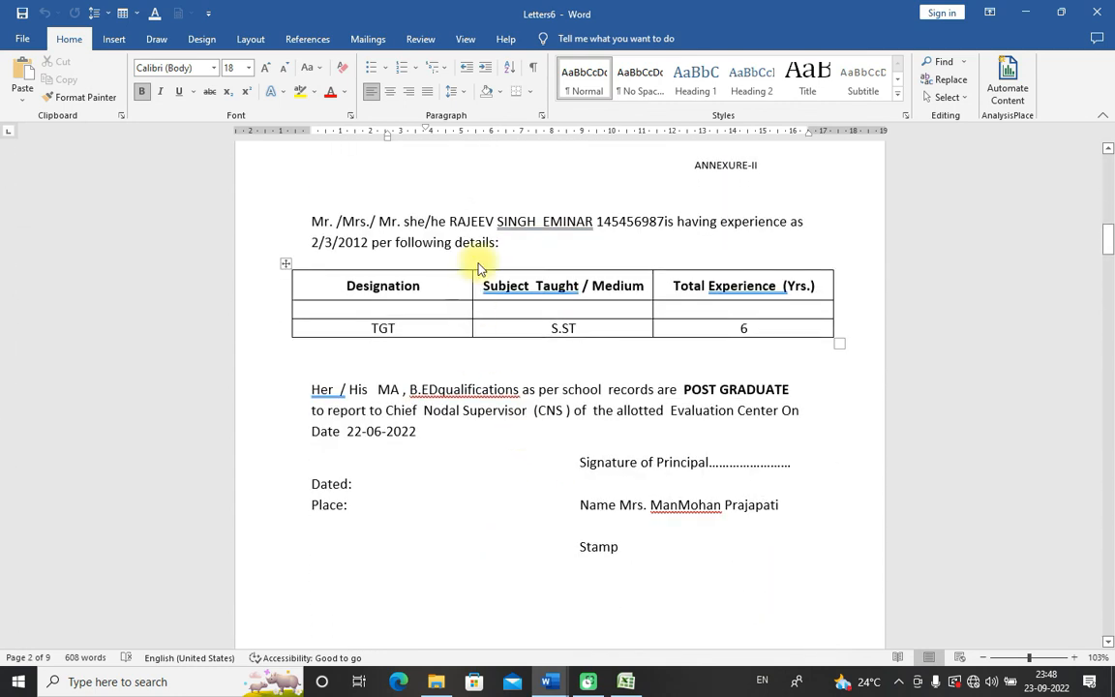
left_click(647, 684)
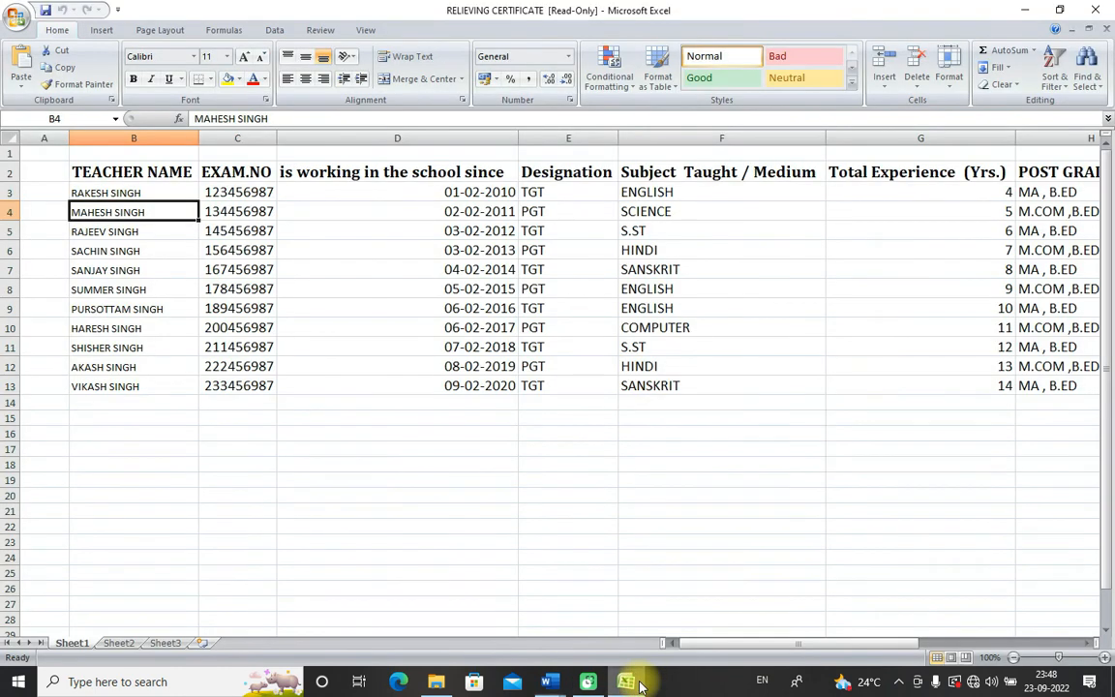
Step: Compare the TEACHER NAME cells B4–B10 against the merged letters, then return to Letters6
left_click(102, 233)
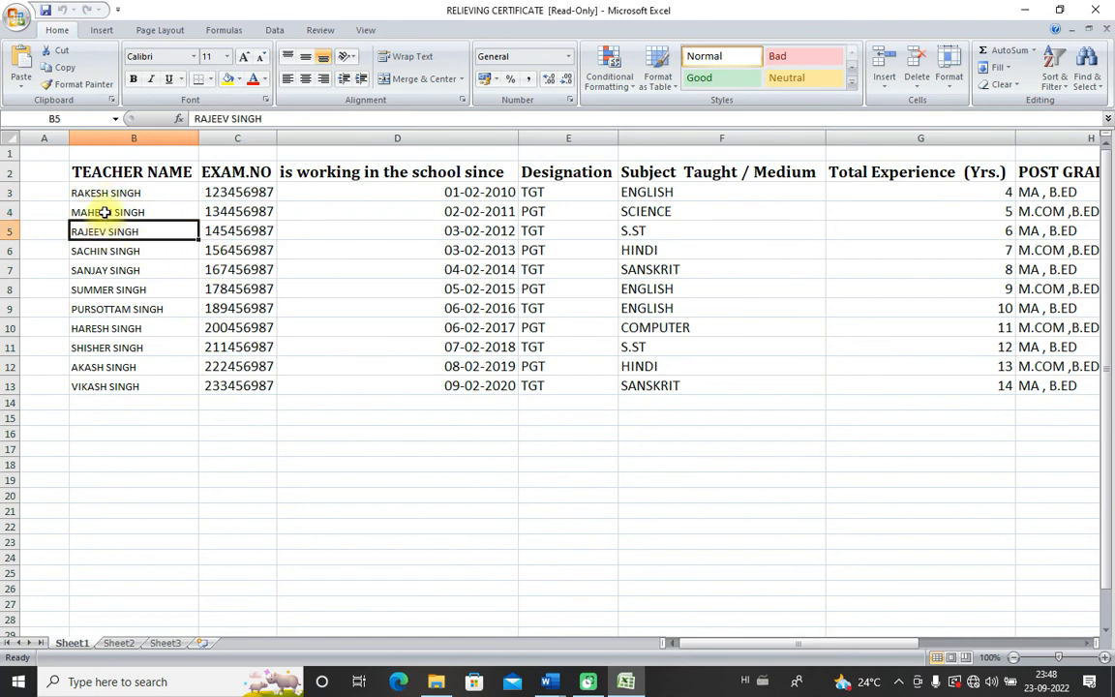
left_click(105, 212)
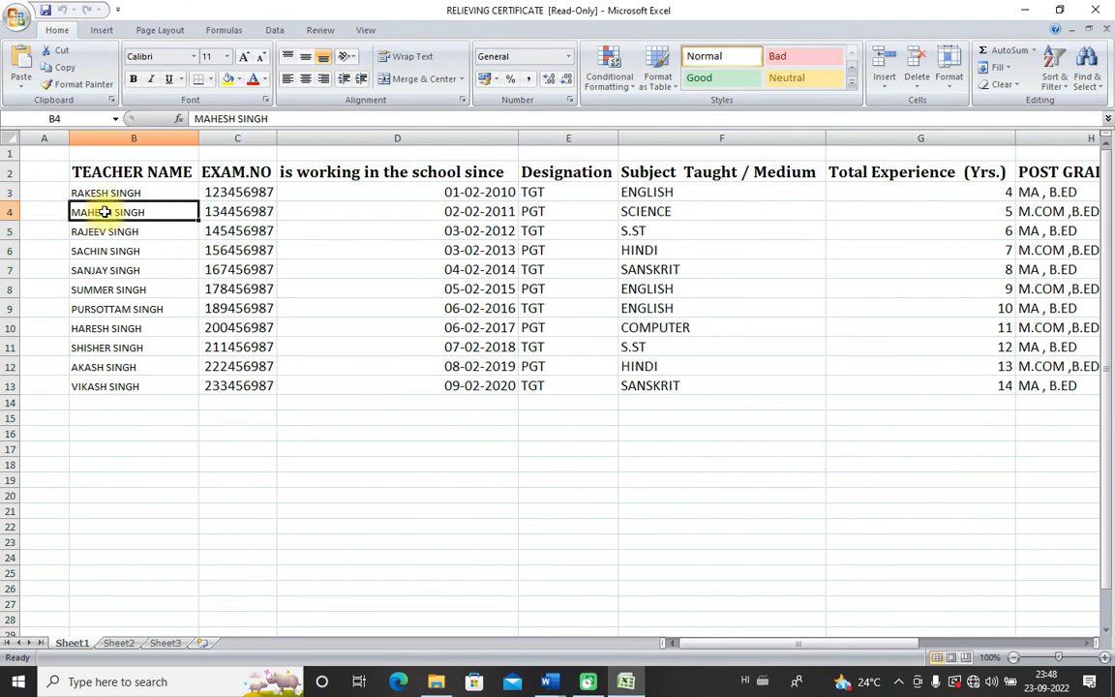
left_click(114, 310)
left_click(112, 290)
left_click(103, 329)
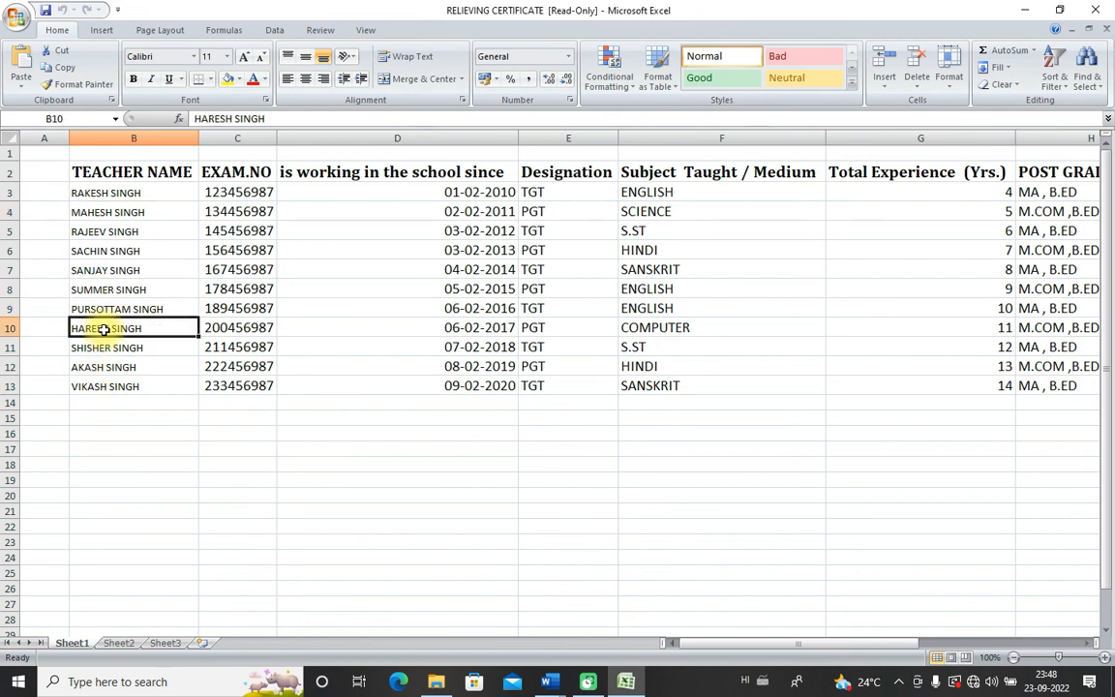
left_click(111, 310)
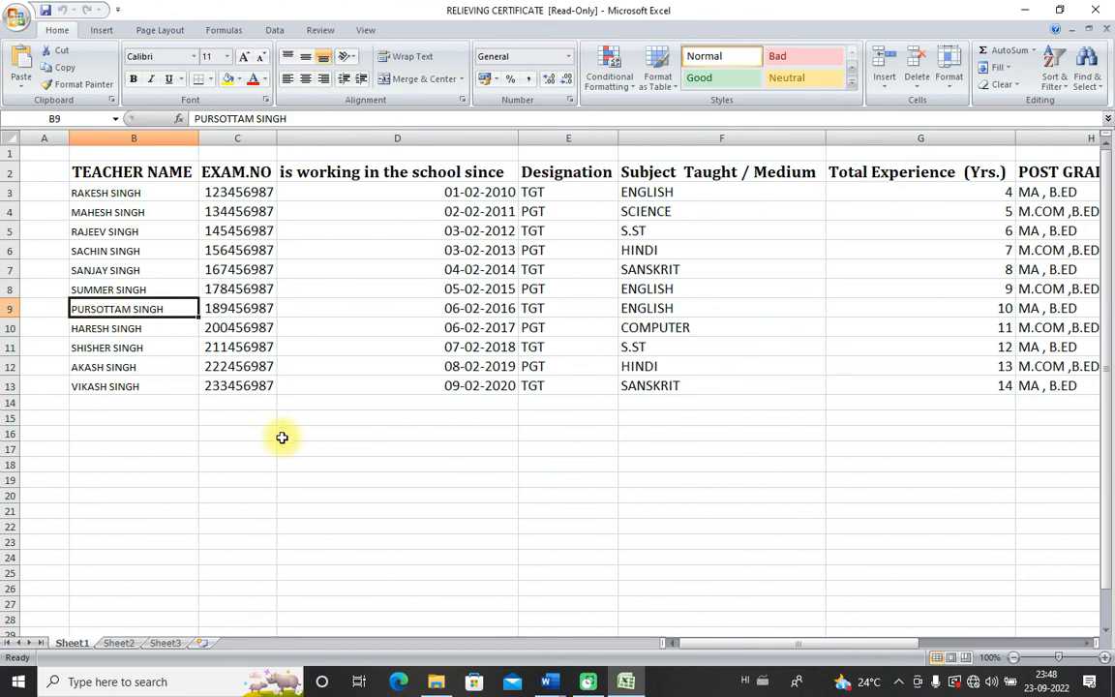
left_click(625, 682)
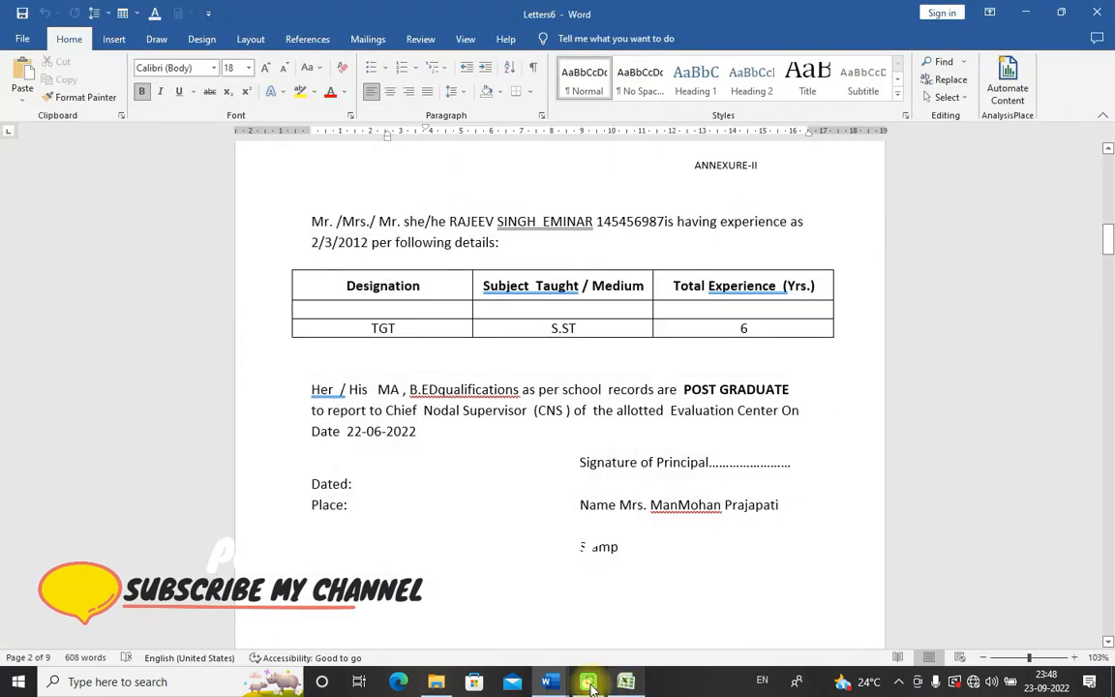
Step: Bring the RELIEVING CERTIFICATE document forward and open its mail-merge recipient list
left_click(436, 683)
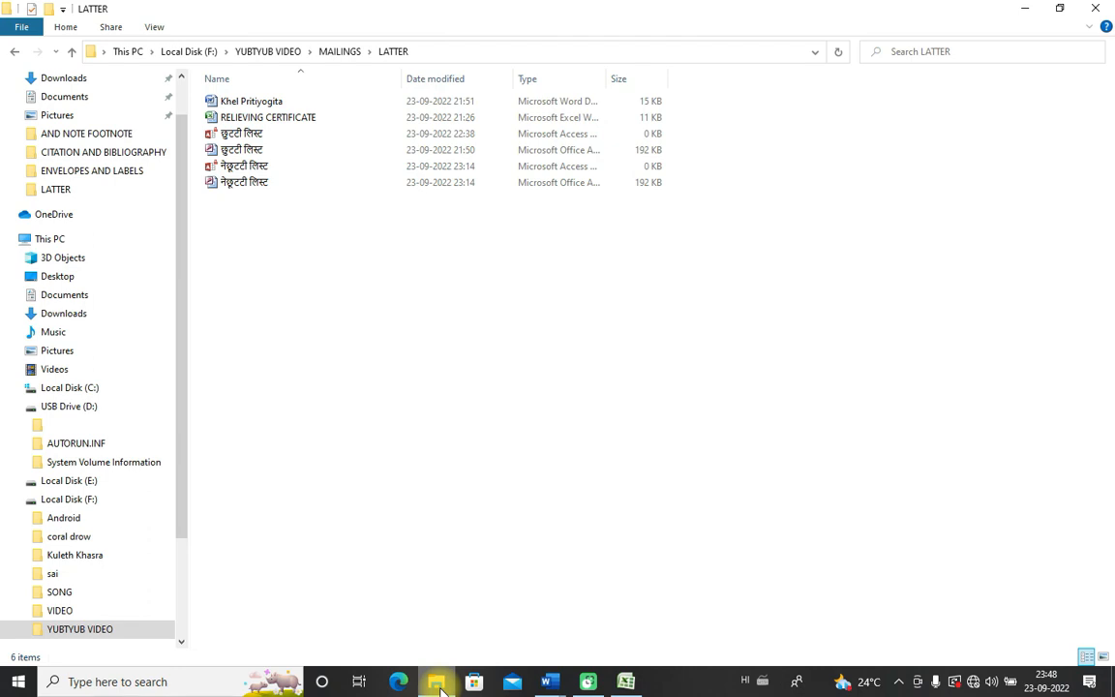
left_click(549, 682)
mouse_move(622, 690)
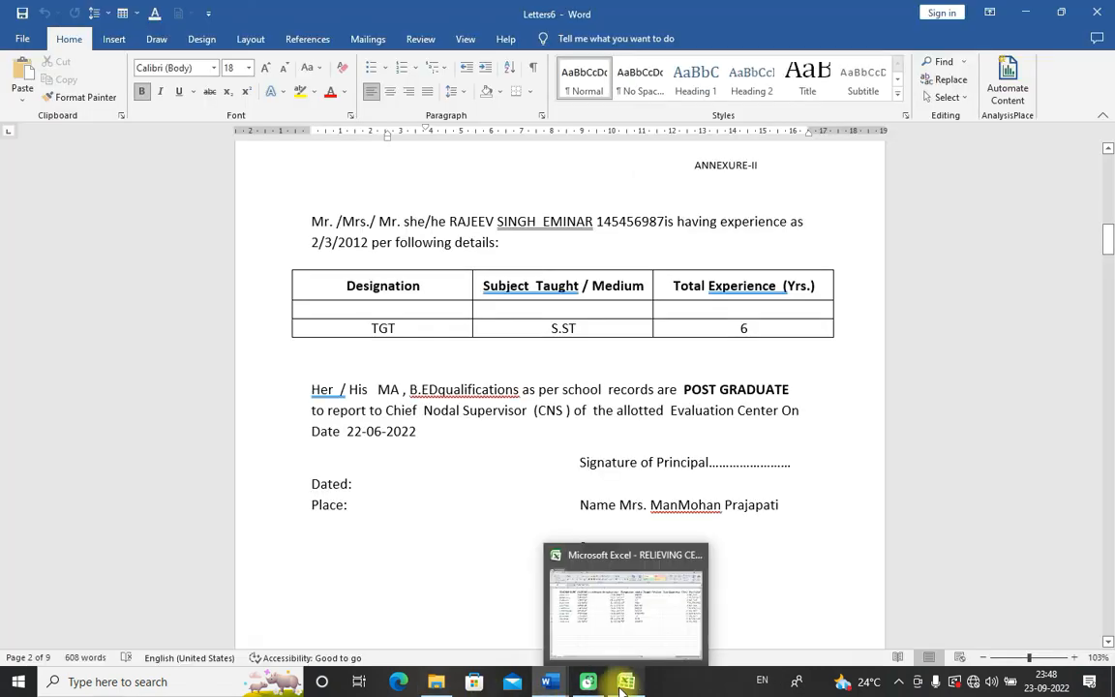
mouse_move(549, 683)
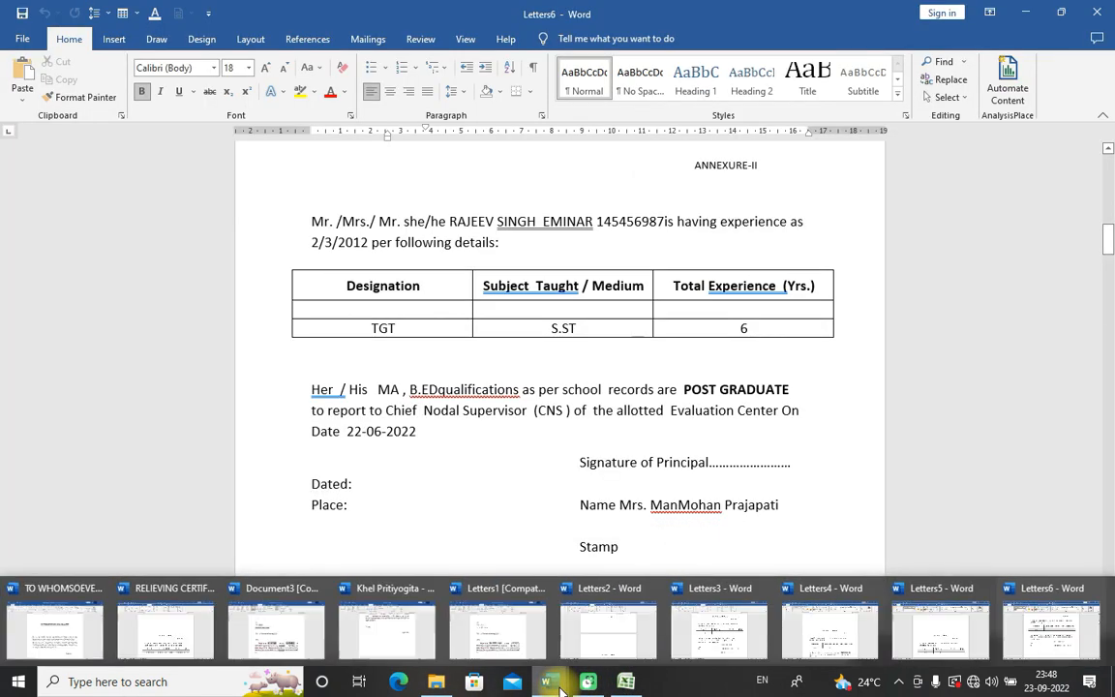
left_click(166, 634)
left_click(217, 92)
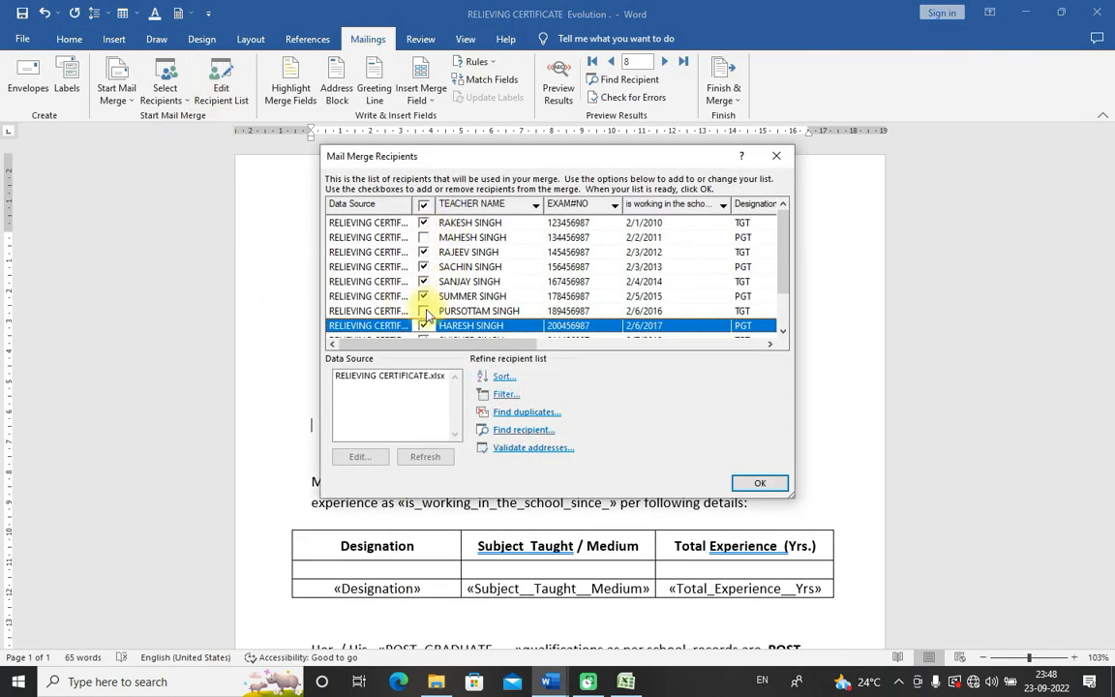
Step: Re-include the seventh teacher and all recipients, confirm, and reopen the recipient list
left_click(426, 314)
left_click(423, 311)
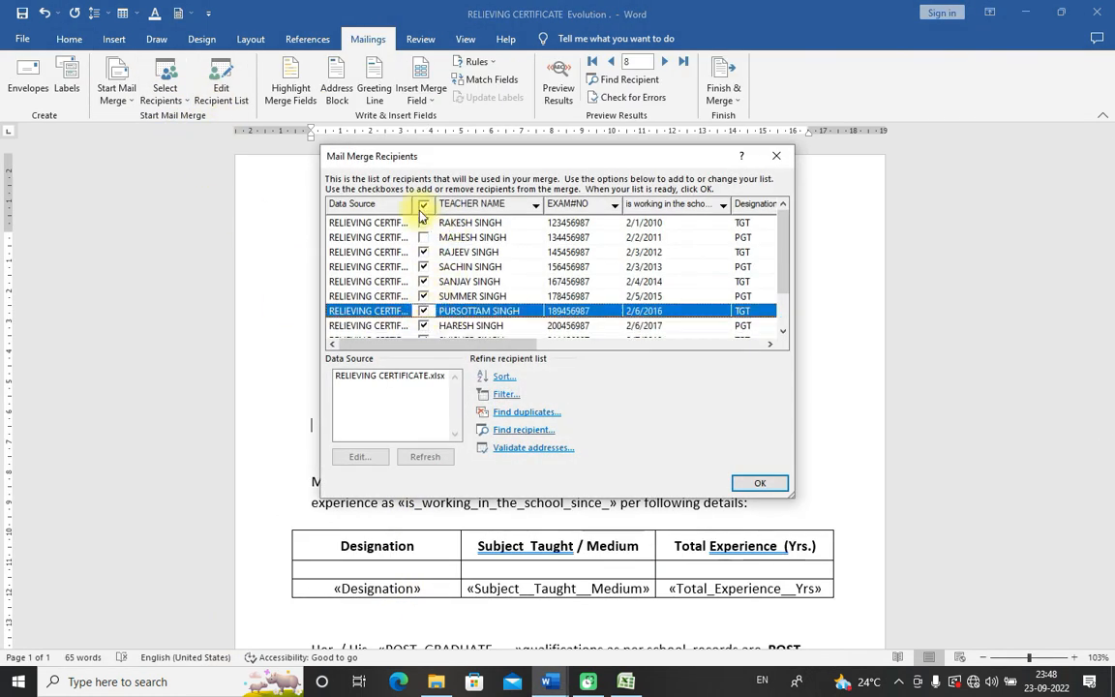
left_click(424, 238)
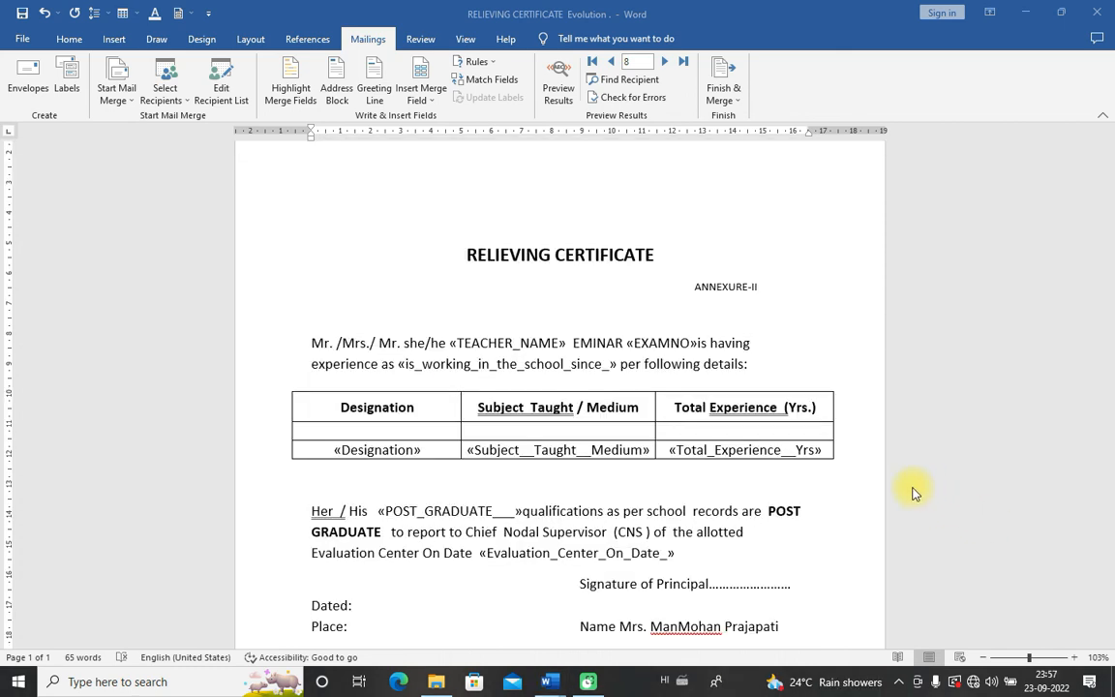
left_click(242, 101)
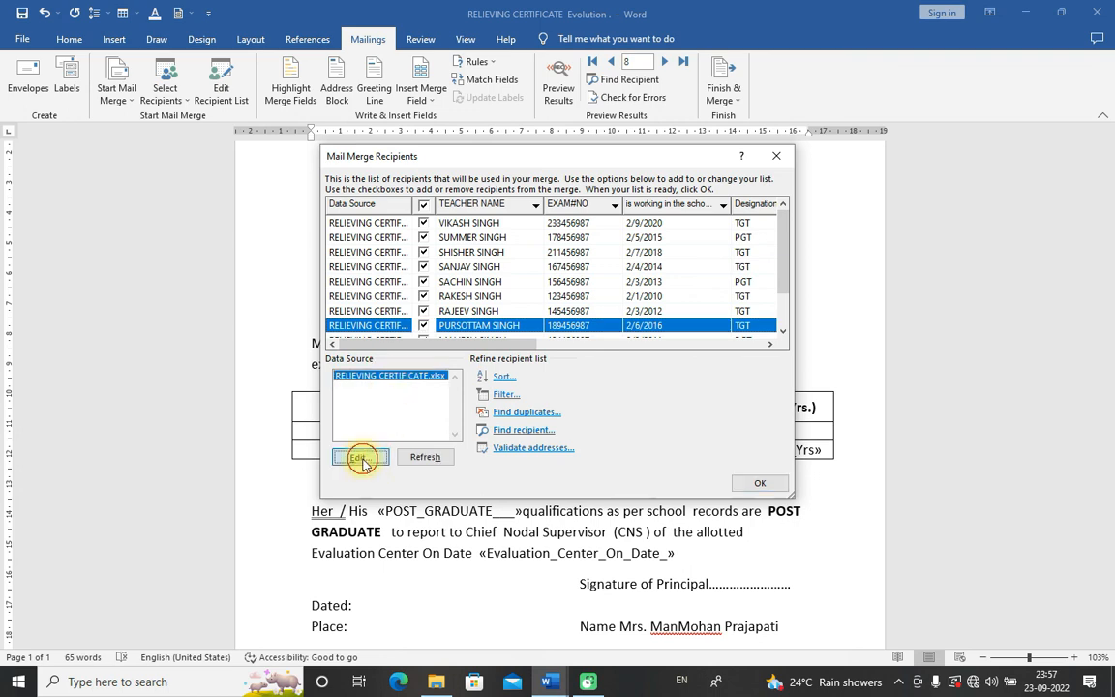
Step: Open the data source editor, sort teachers by name descending, and select the last teacher's entry
left_click(359, 457)
left_click_drag(760, 334, 754, 320)
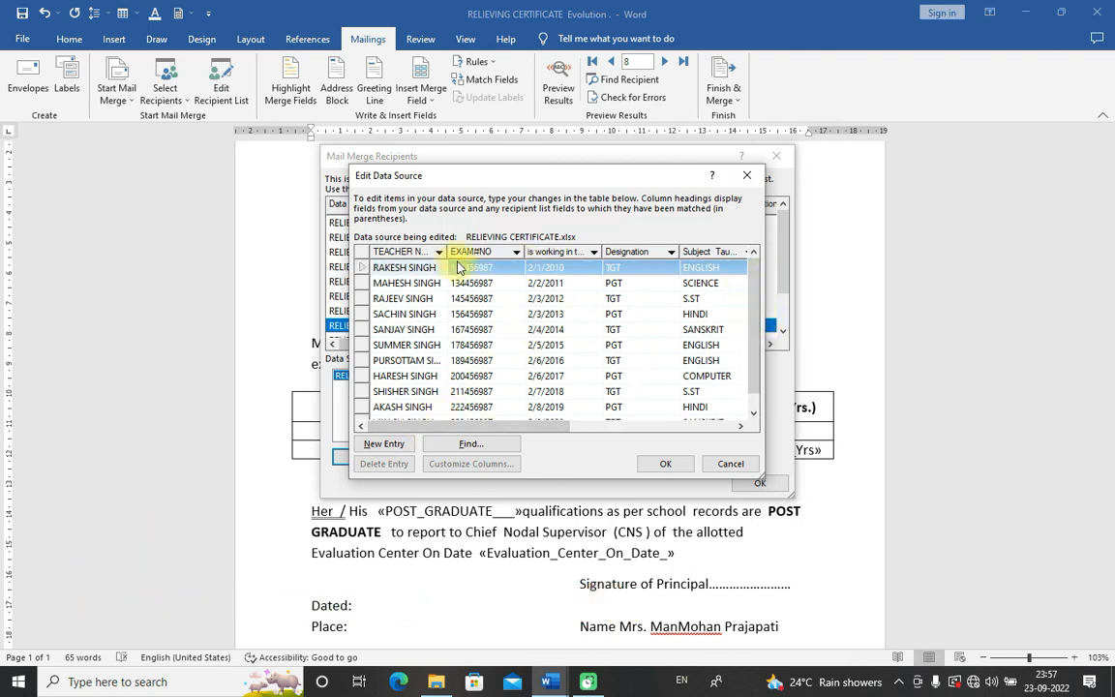
left_click(486, 254)
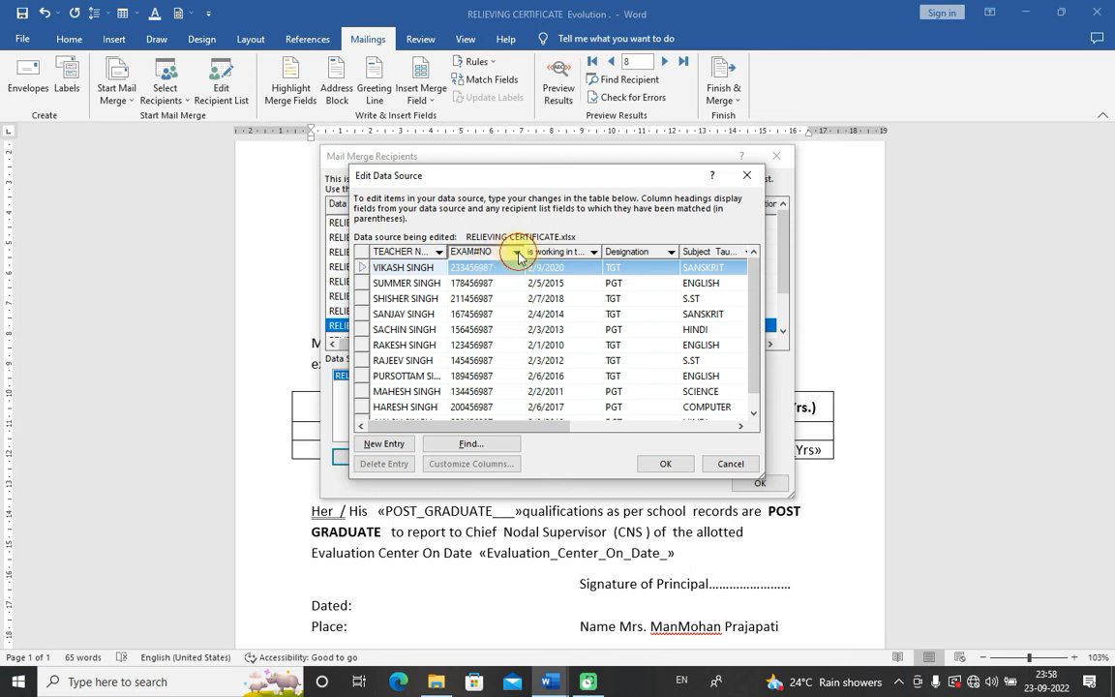
left_click(518, 253)
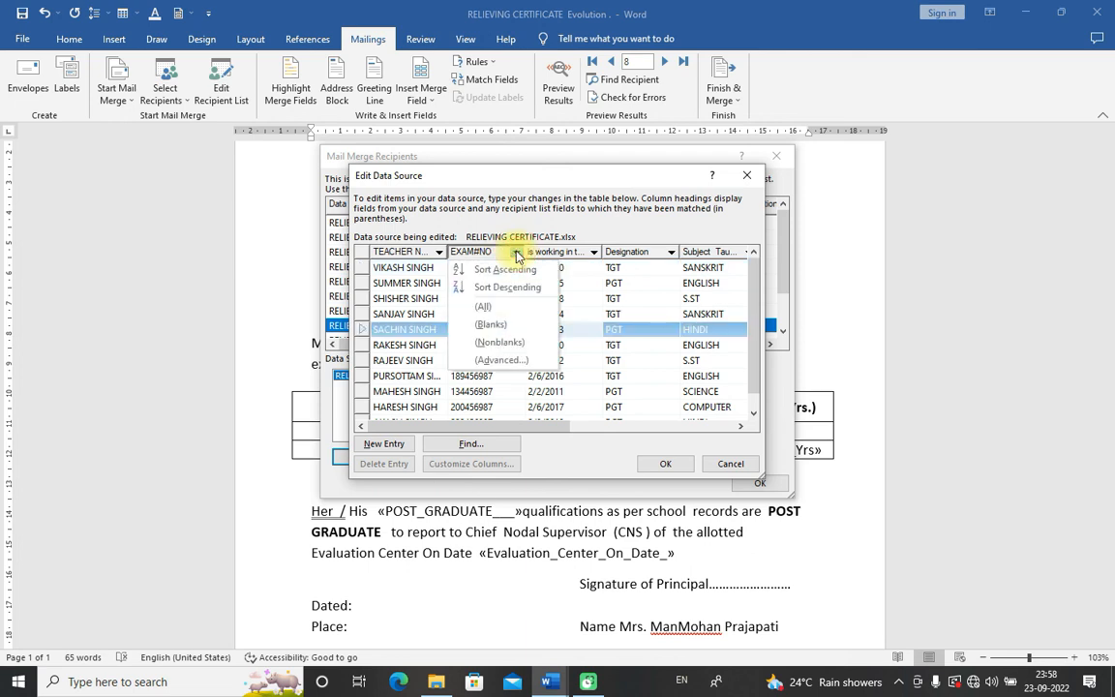
left_click(576, 346)
left_click(381, 268)
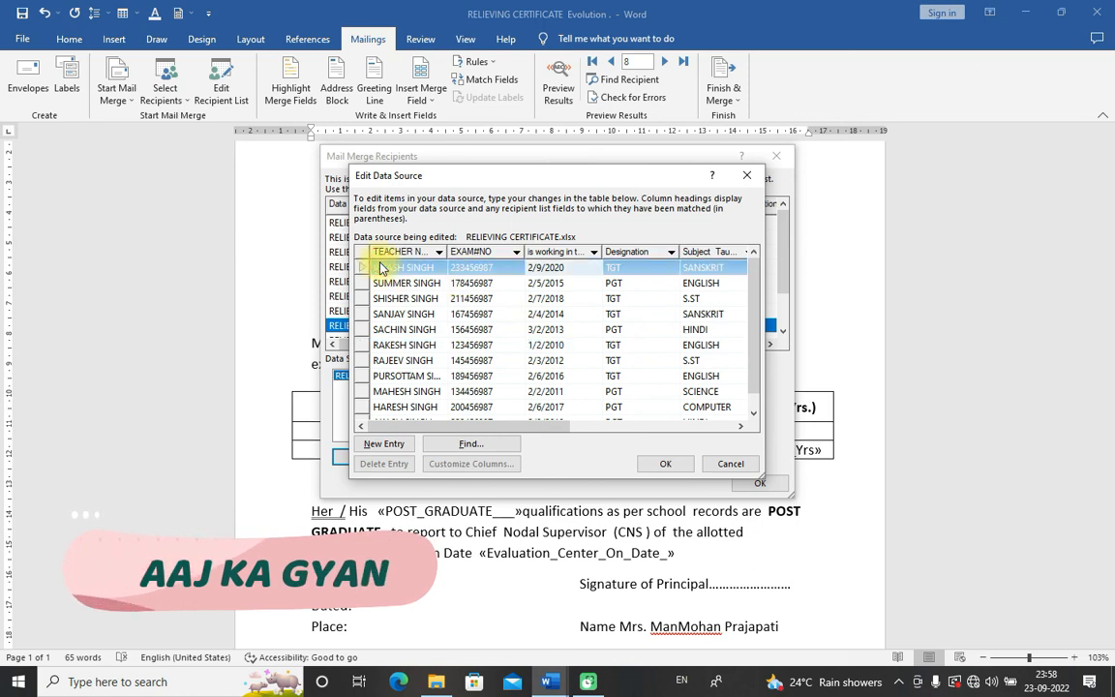
left_click(382, 269)
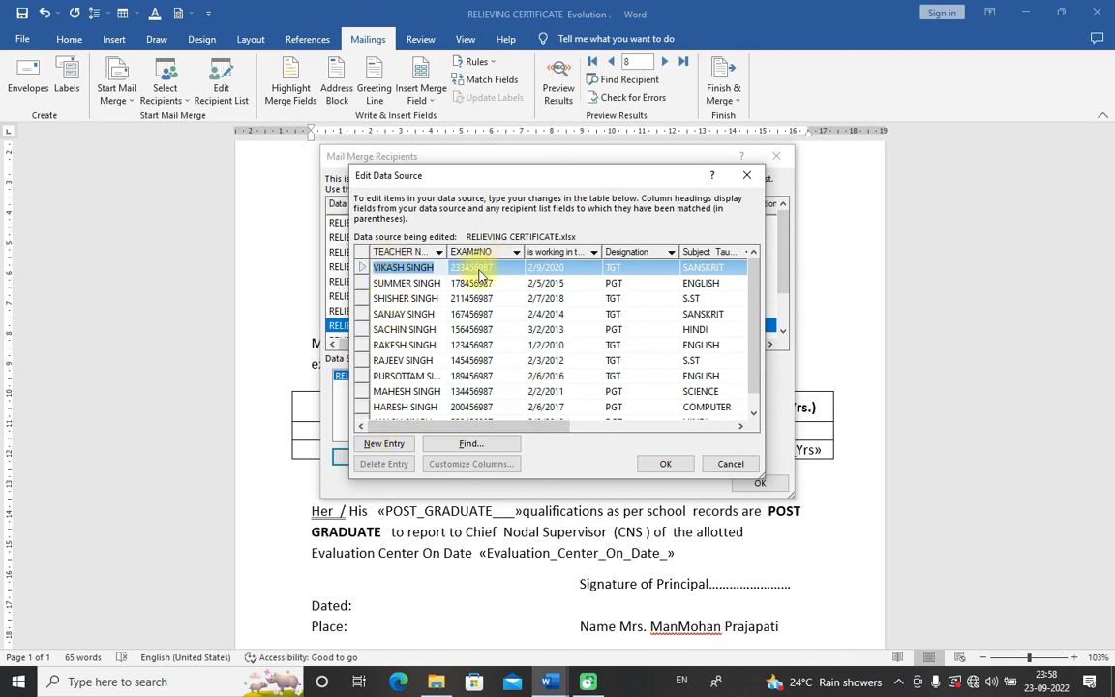
Step: Re-sort the teacher records by name A to Z, Z to A, then A to Z again
left_click(438, 253)
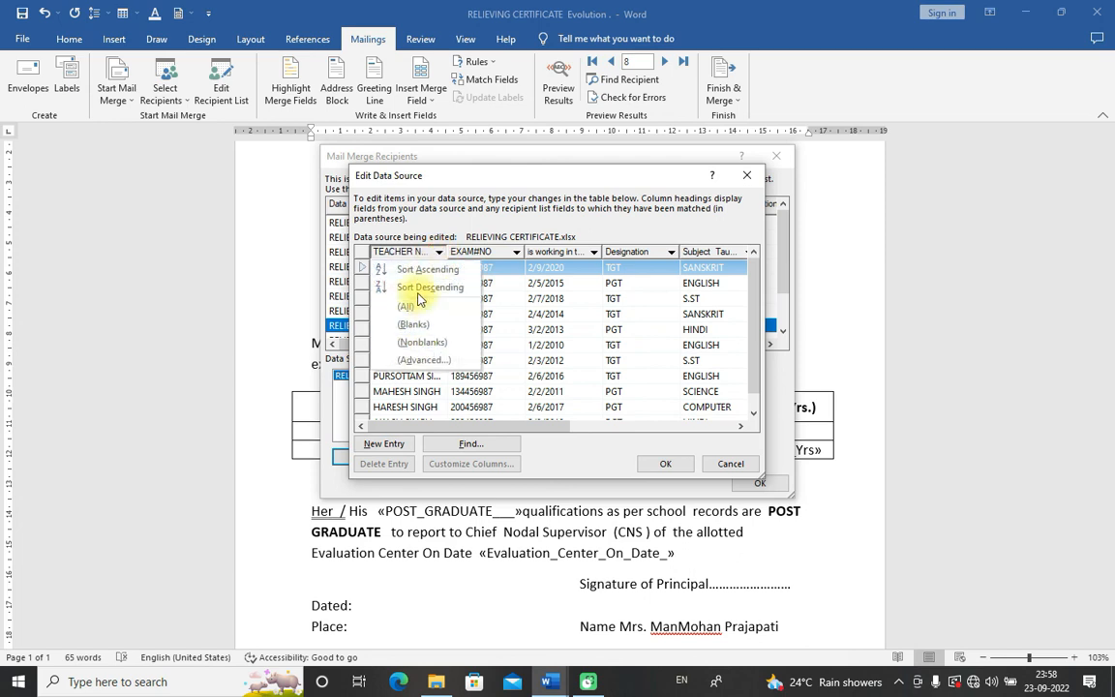
left_click(414, 271)
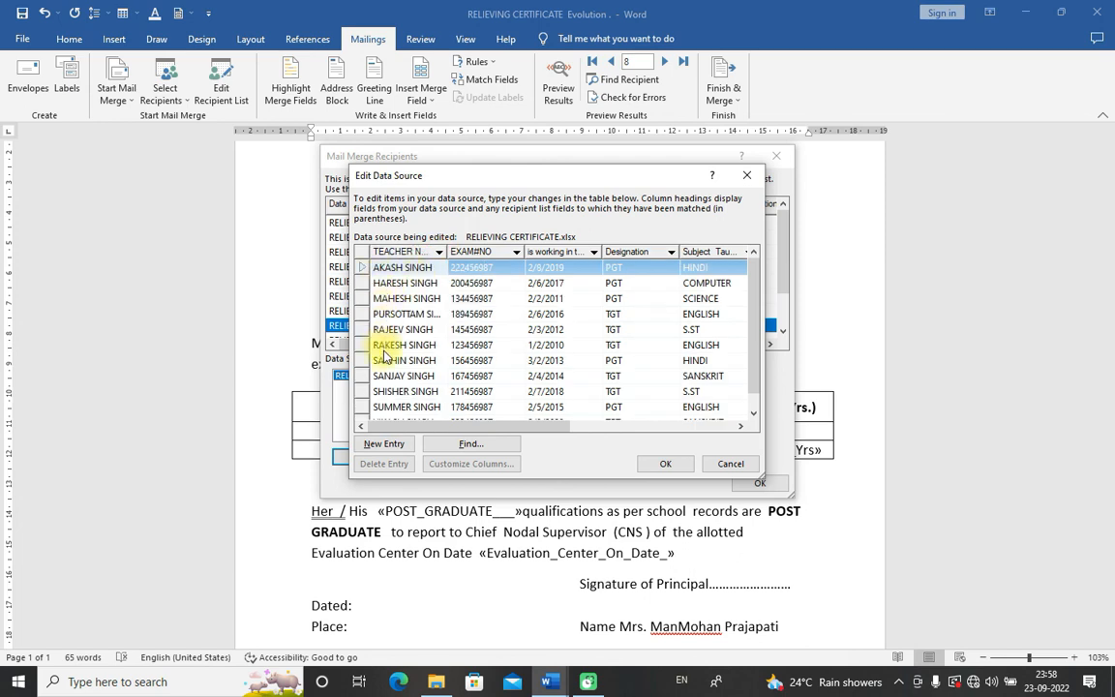
left_click(439, 253)
left_click(402, 283)
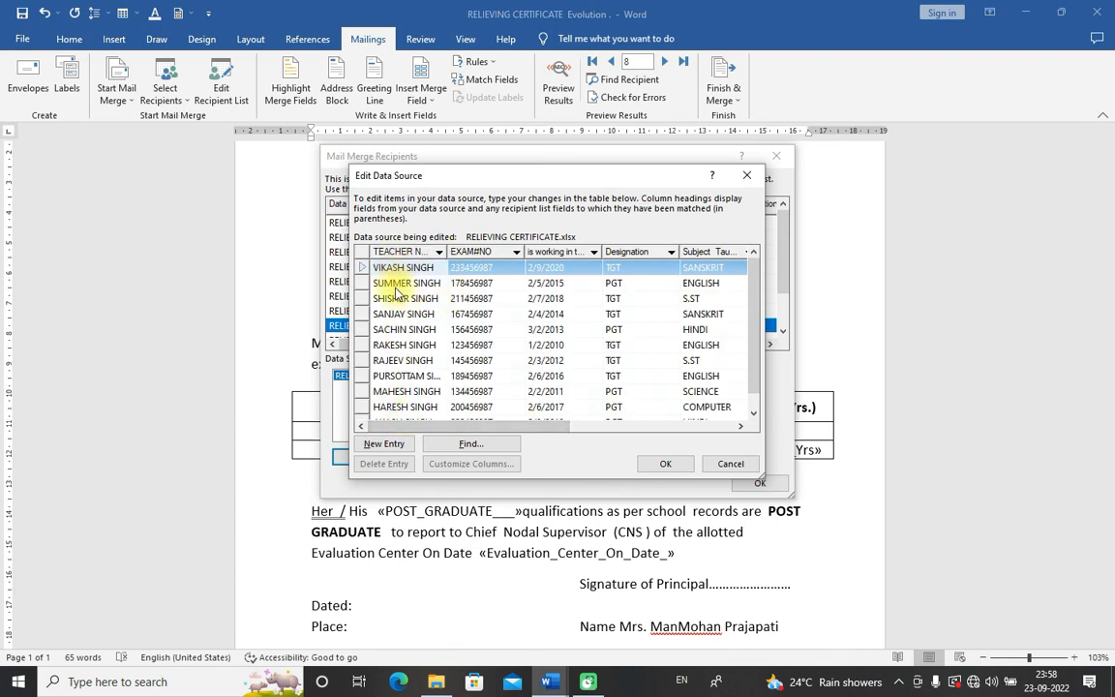
left_click(439, 253)
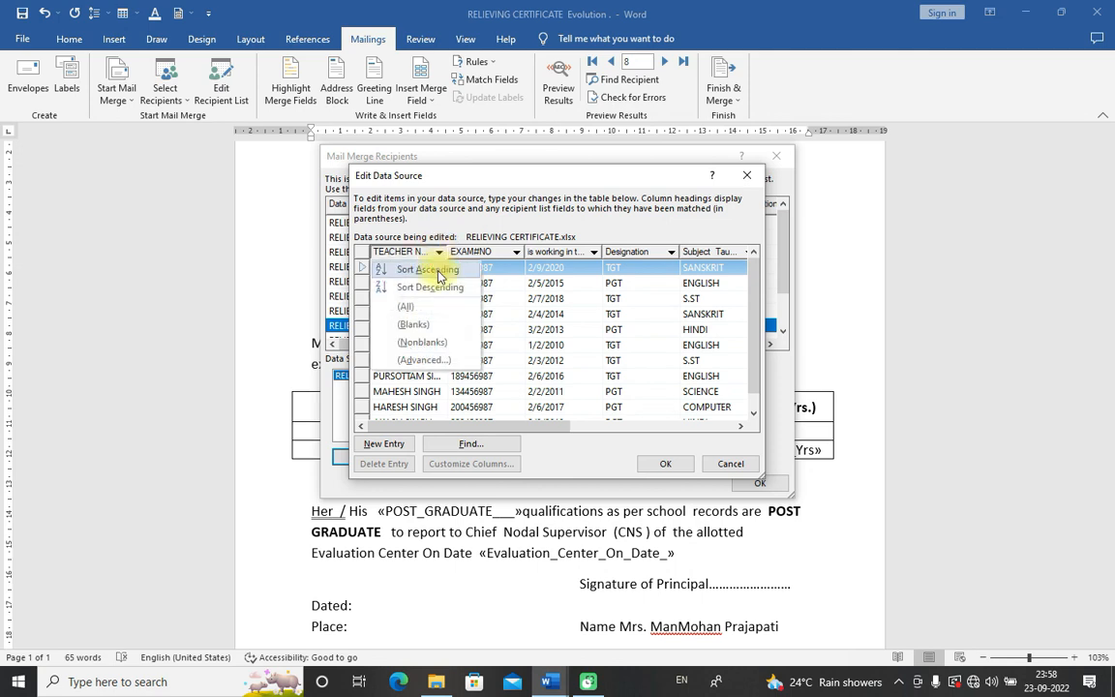
left_click(431, 270)
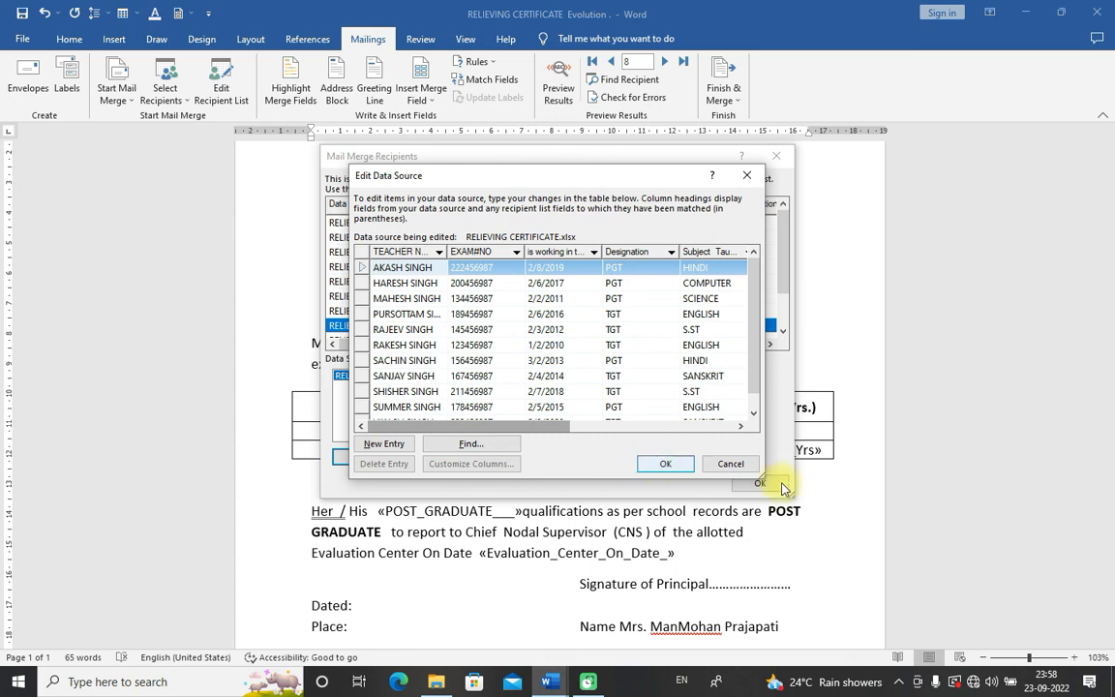
Step: Add an empty entry at the end of the teacher list, then bring Document3 forward
left_click(439, 251)
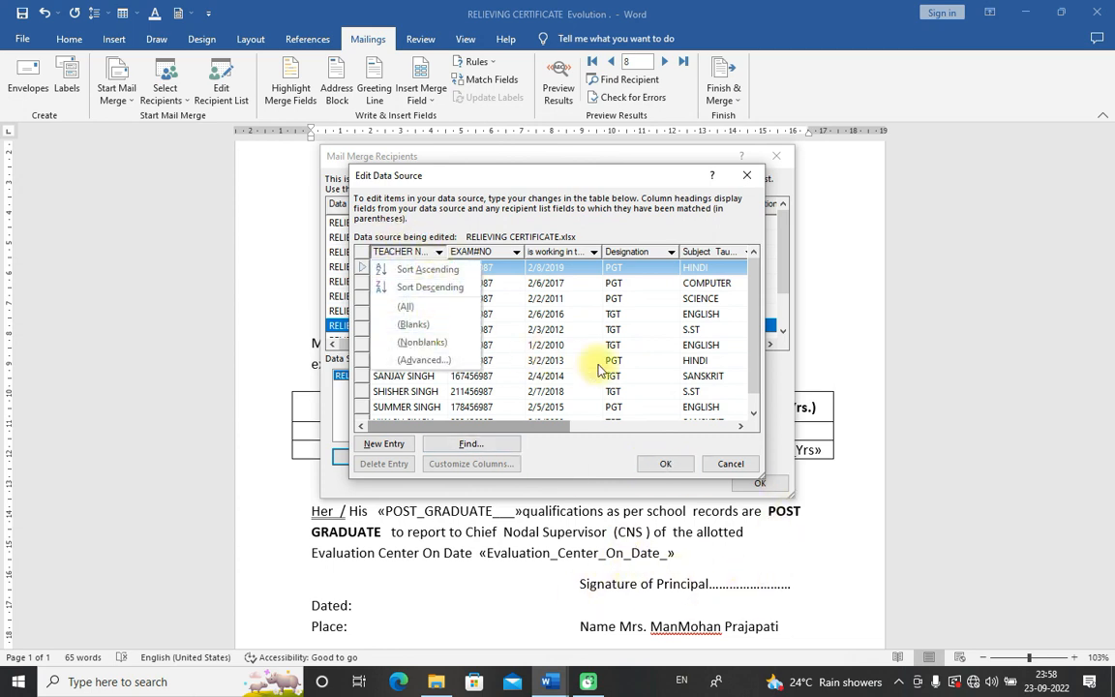
left_click(489, 360)
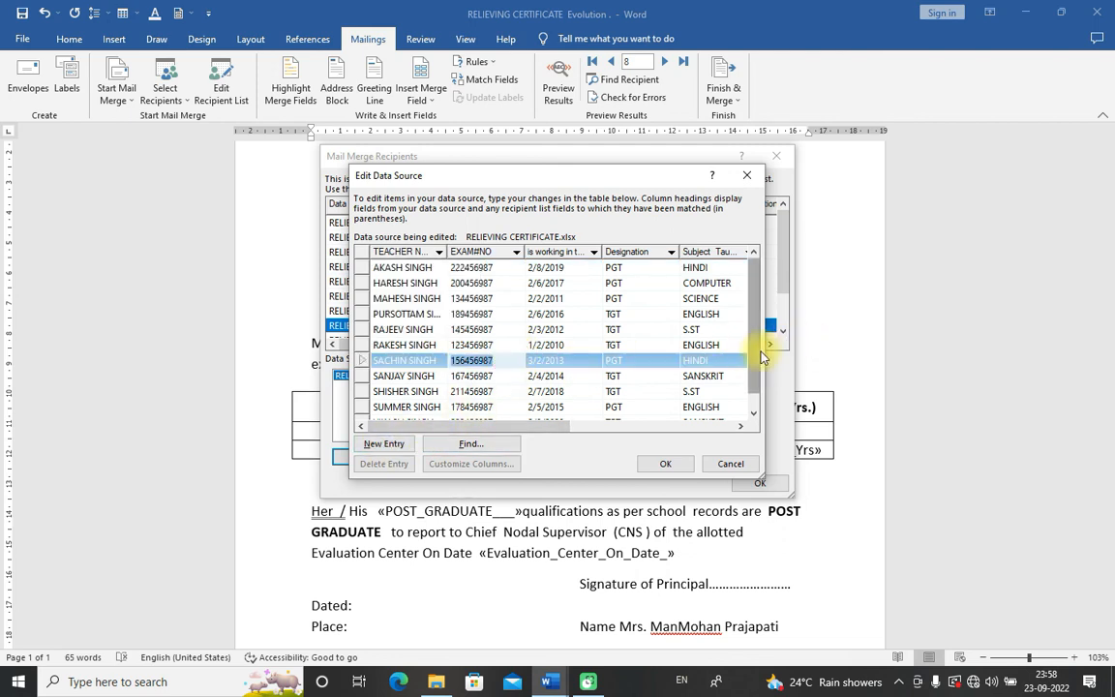
left_click_drag(758, 358, 758, 398)
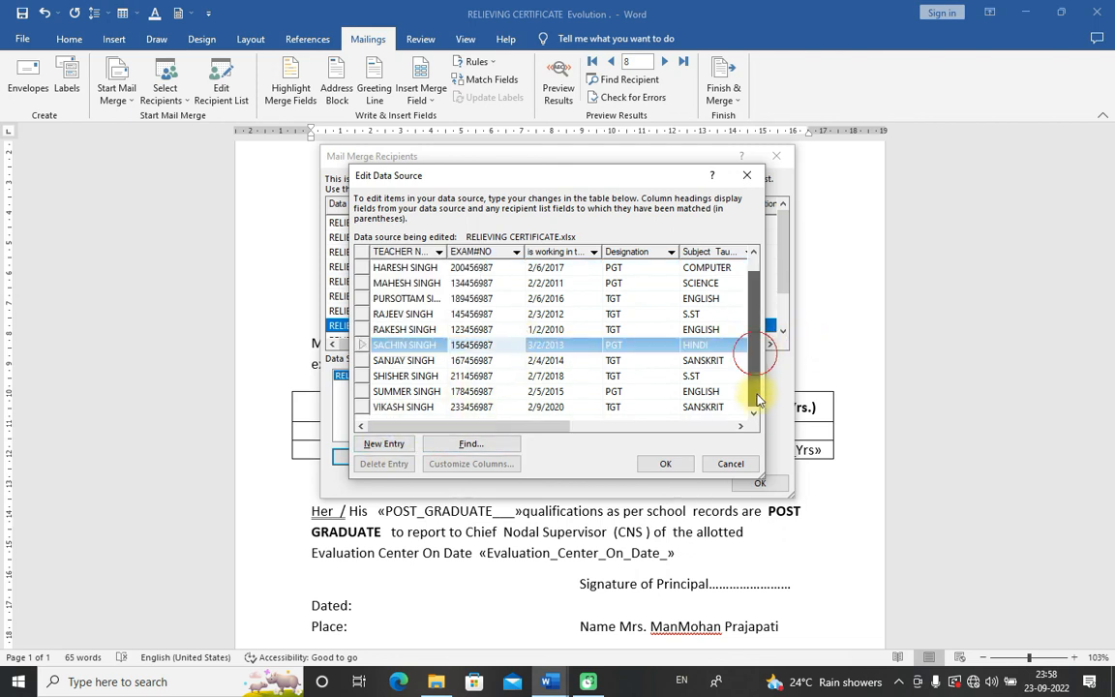
left_click(385, 443)
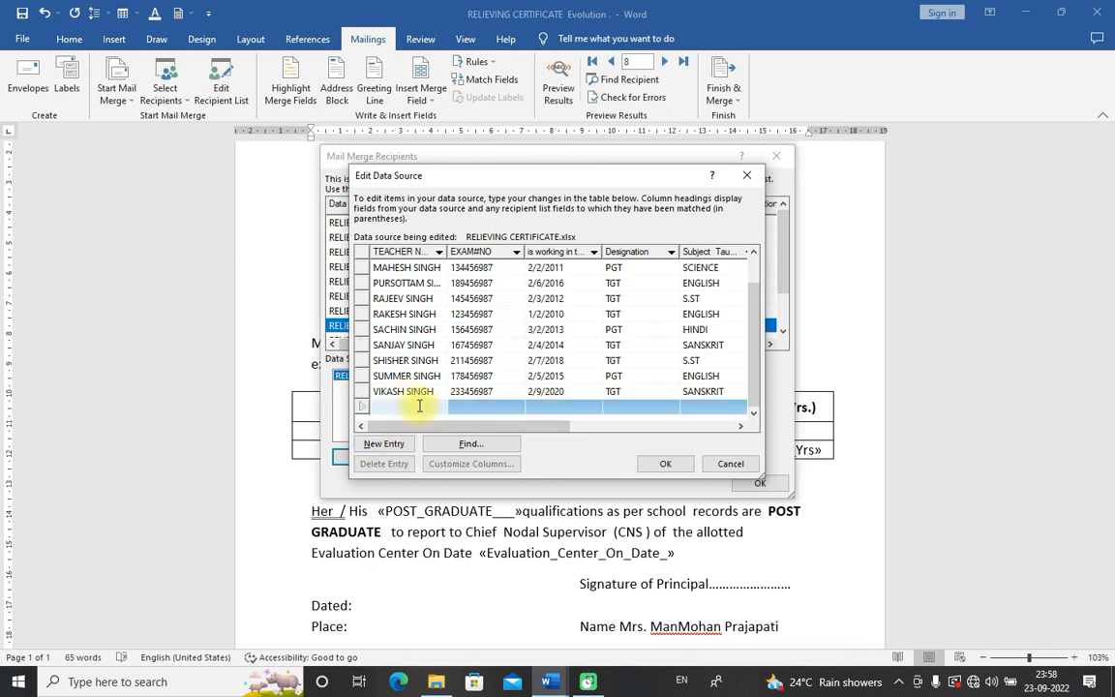
mouse_move(548, 678)
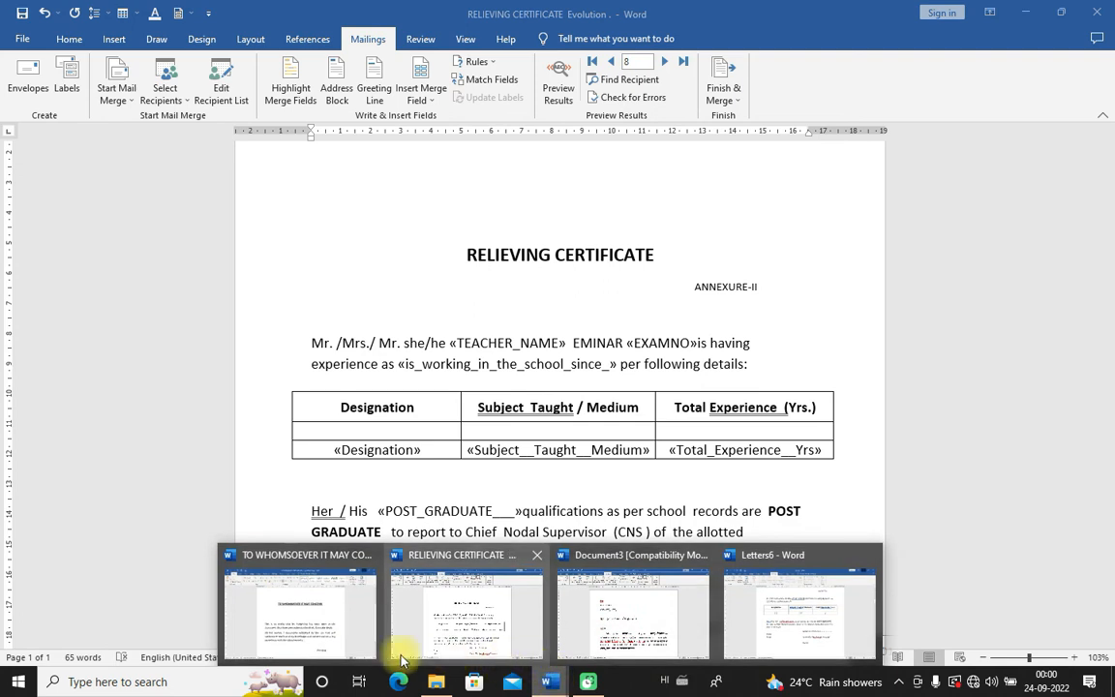
left_click(305, 654)
Step: Open Document3's .mdb recipient data source for editing and sort it by teacher name
mouse_move(548, 678)
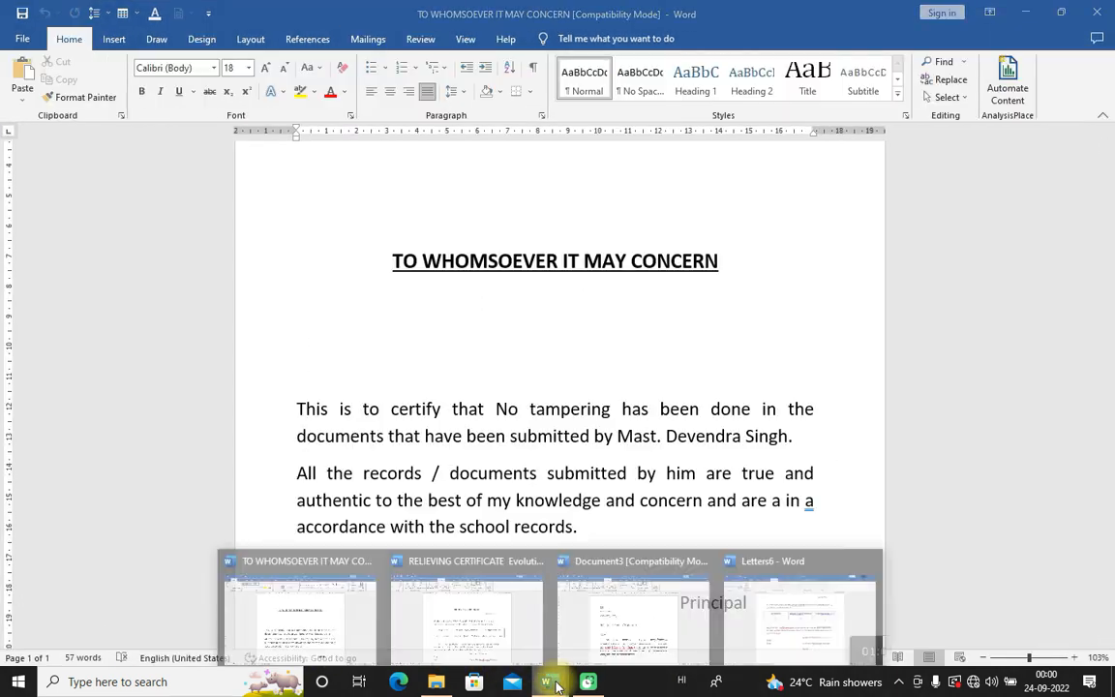
left_click(647, 639)
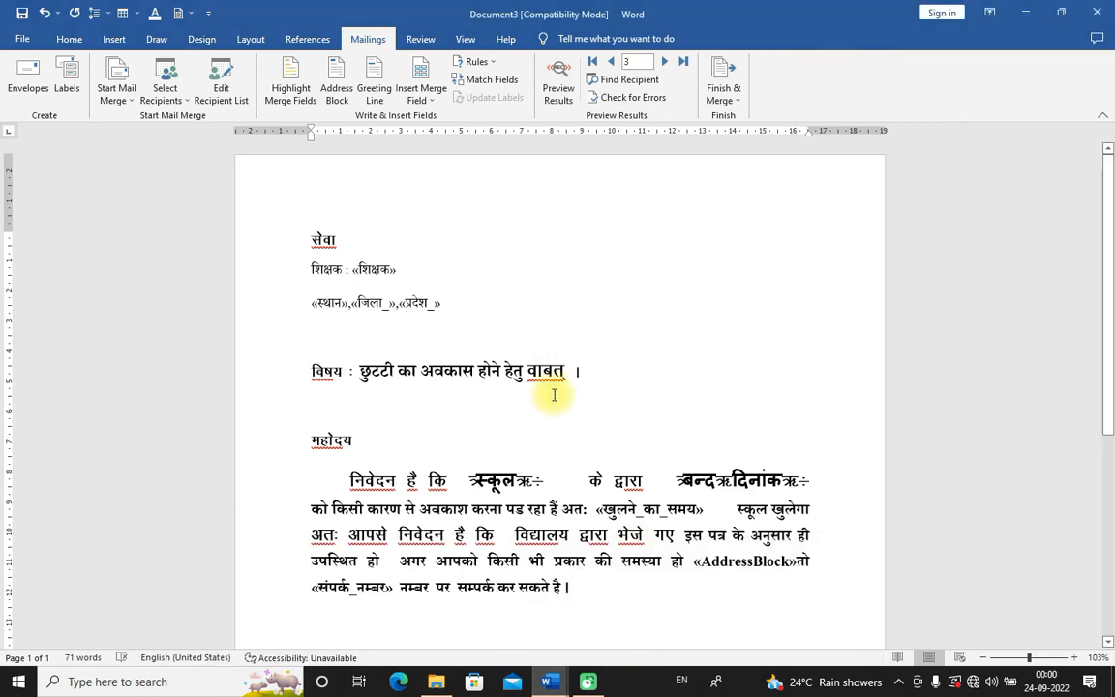
left_click(222, 82)
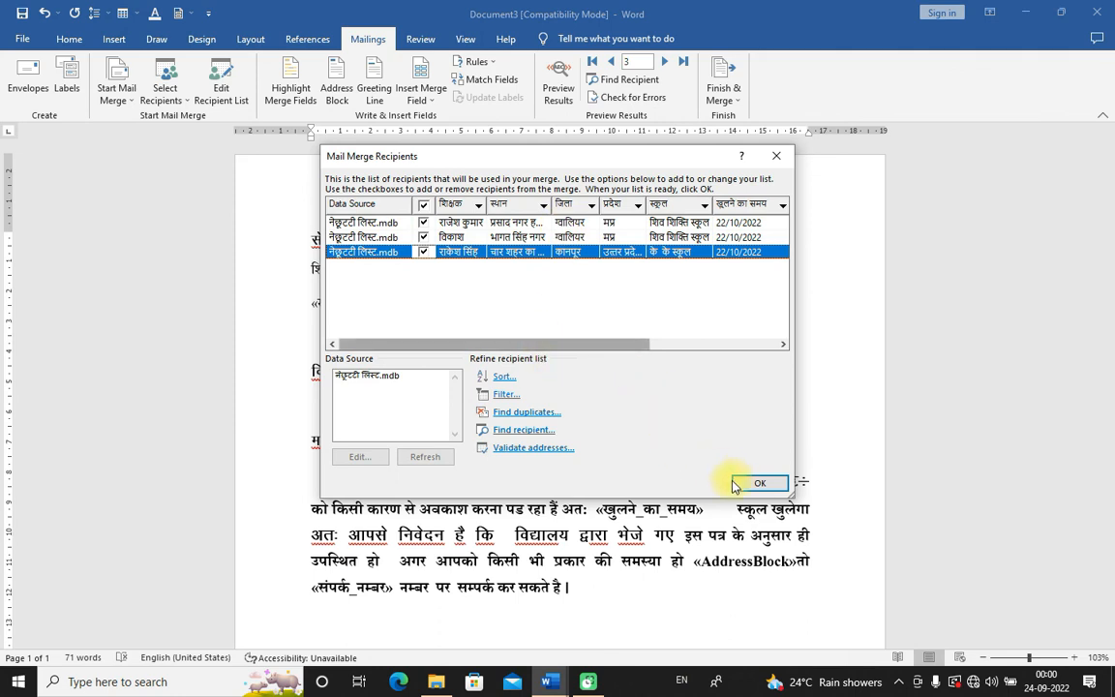
left_click(373, 377)
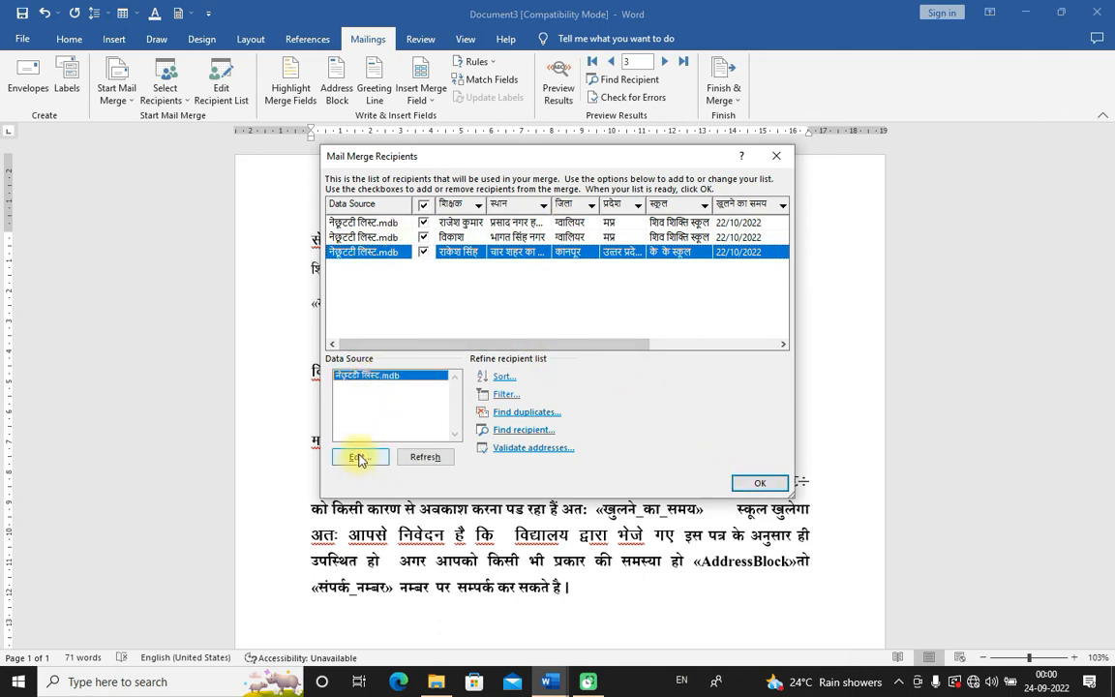
left_click(360, 456)
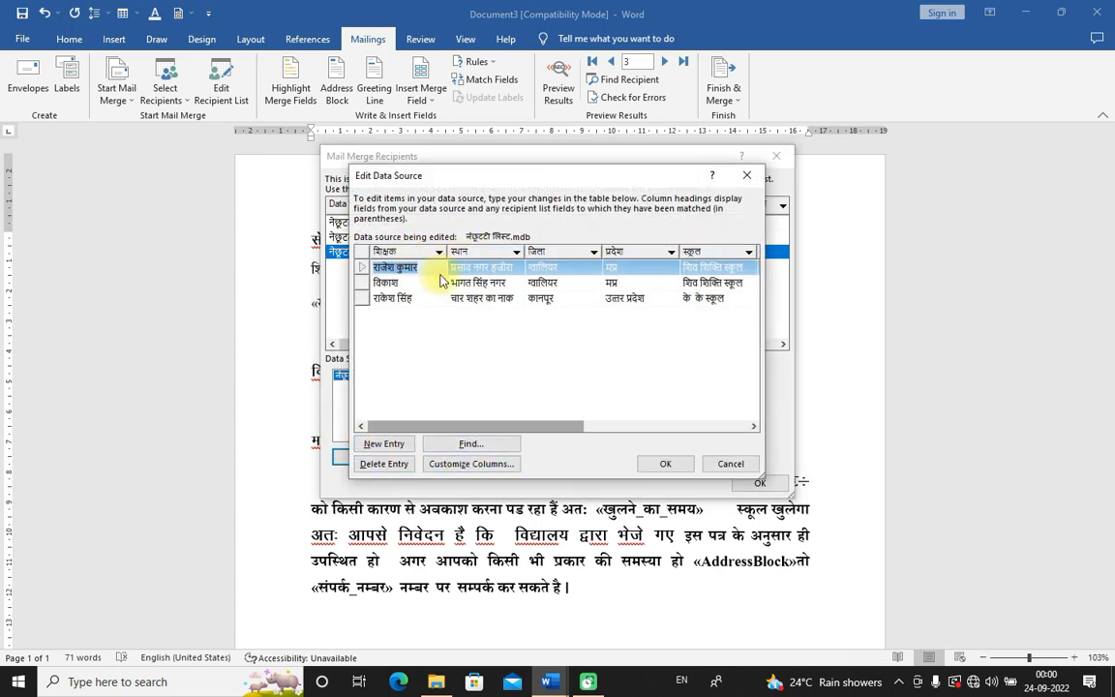
left_click(420, 253)
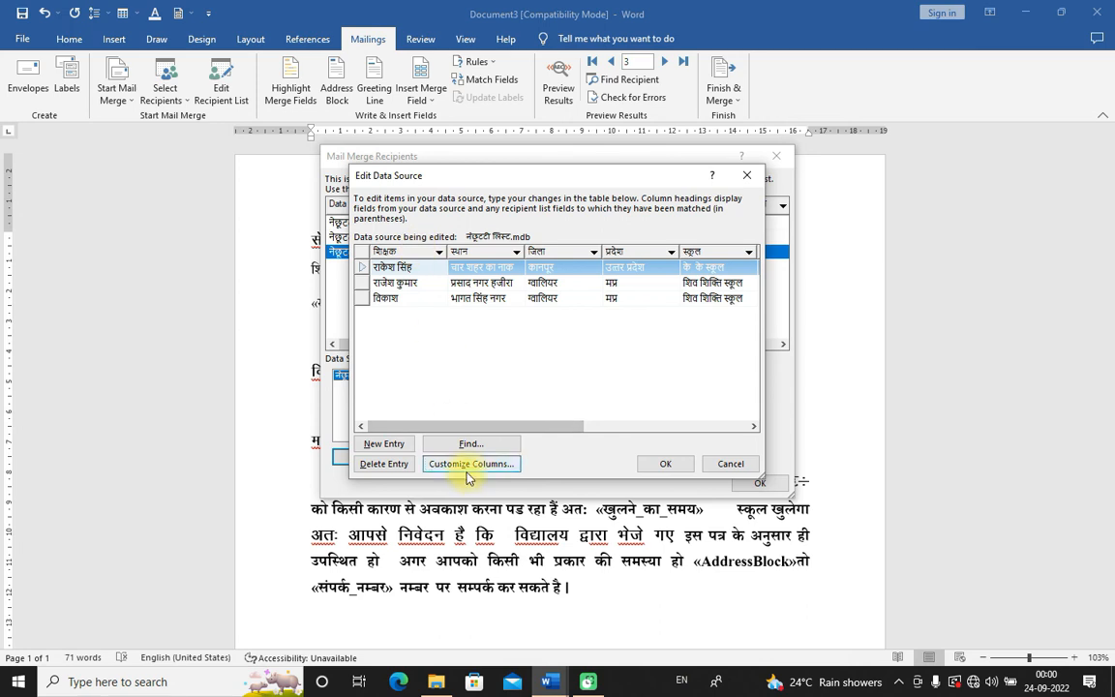
Step: Save the data source changes and type 'GXDFG' into the second teacher's name field
left_click(436, 465)
left_click(499, 385)
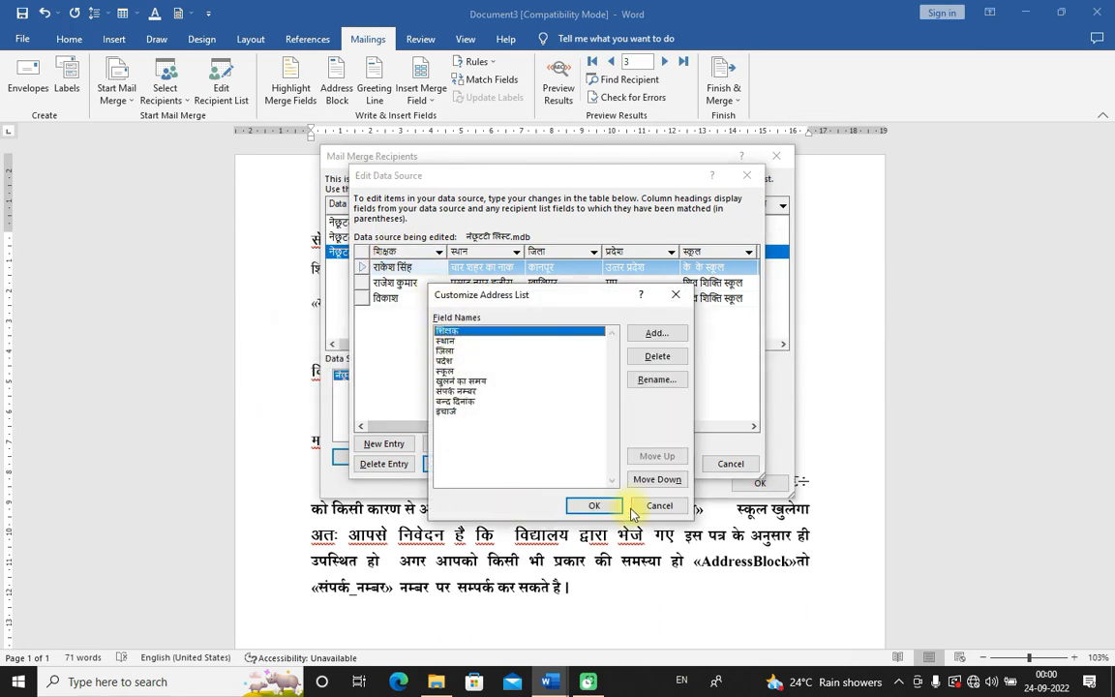
left_click(598, 504)
left_click(397, 286)
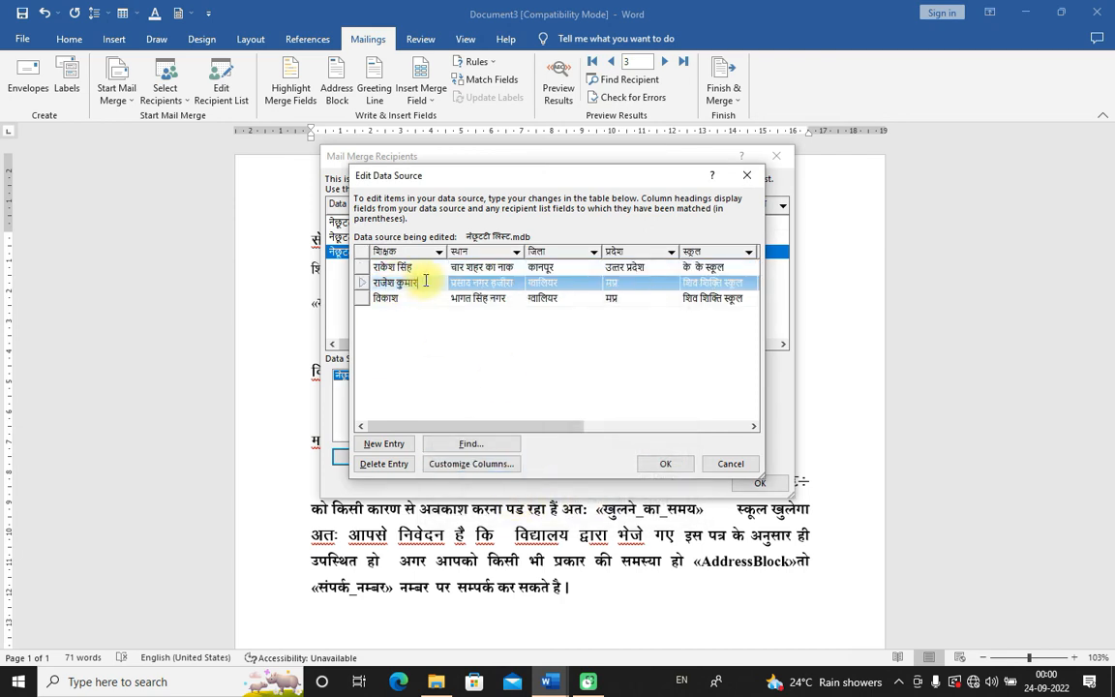
type("GXDFG")
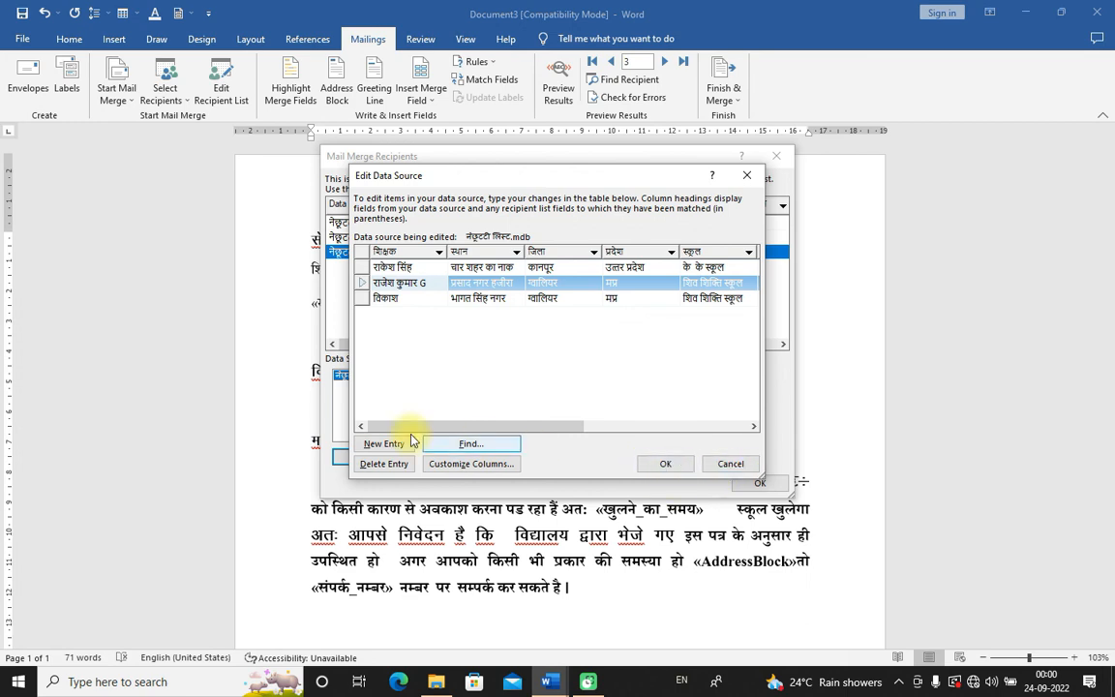
left_click(376, 296)
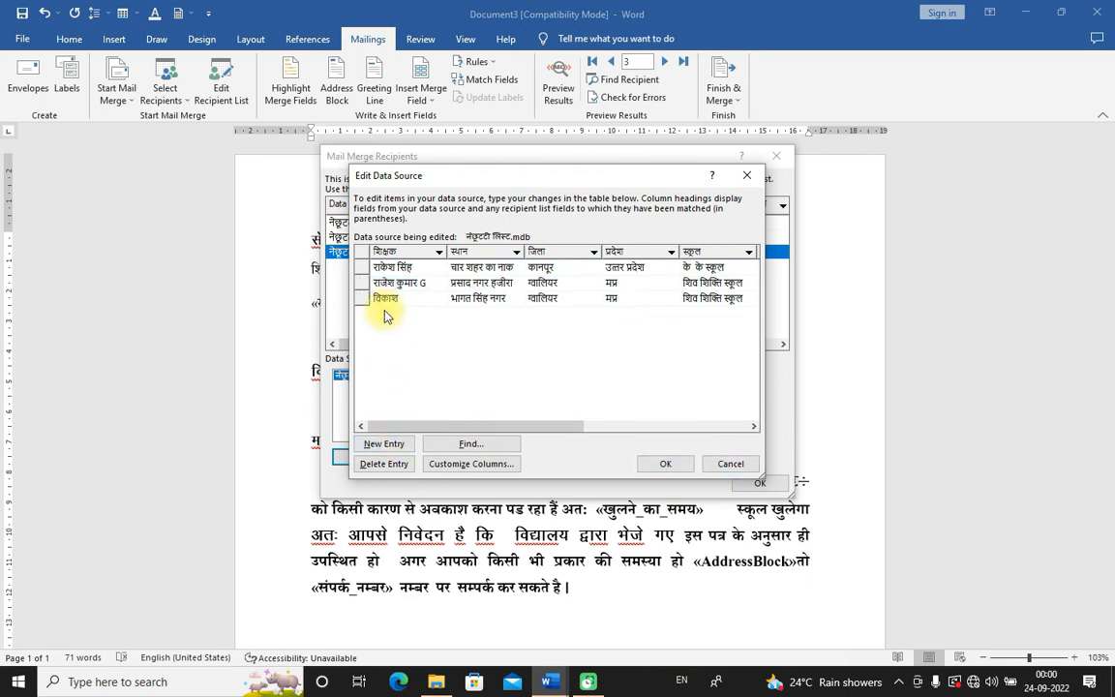
Step: Add and delete a blank entry, open and close Find, then close both dialogs
left_click(384, 443)
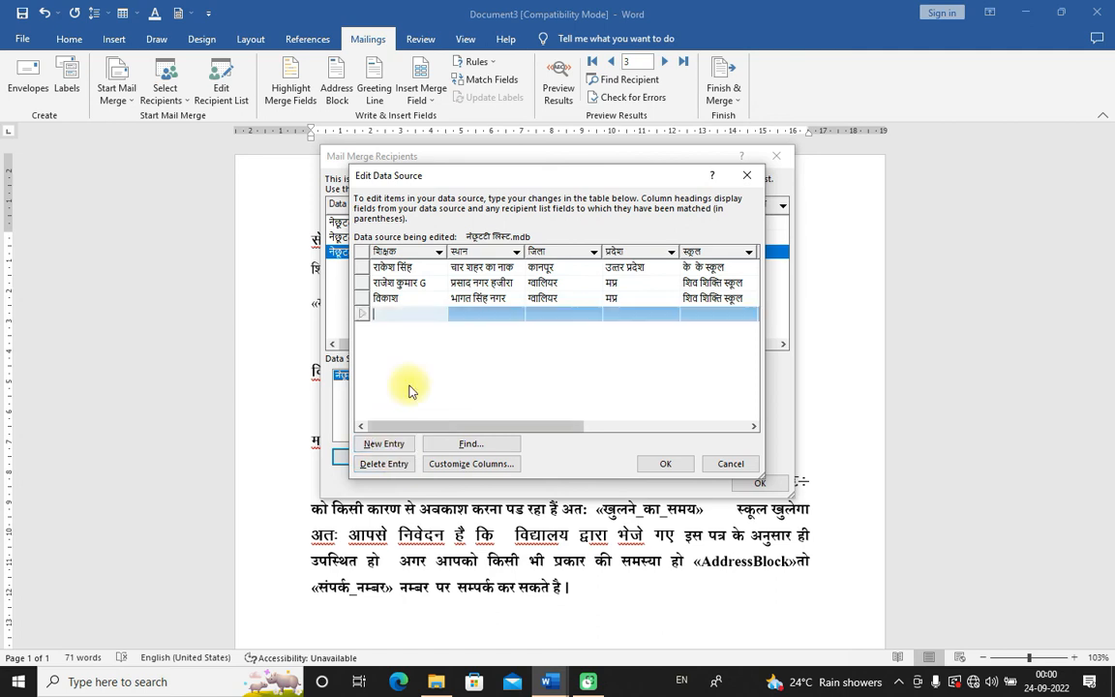
left_click(385, 464)
left_click(534, 386)
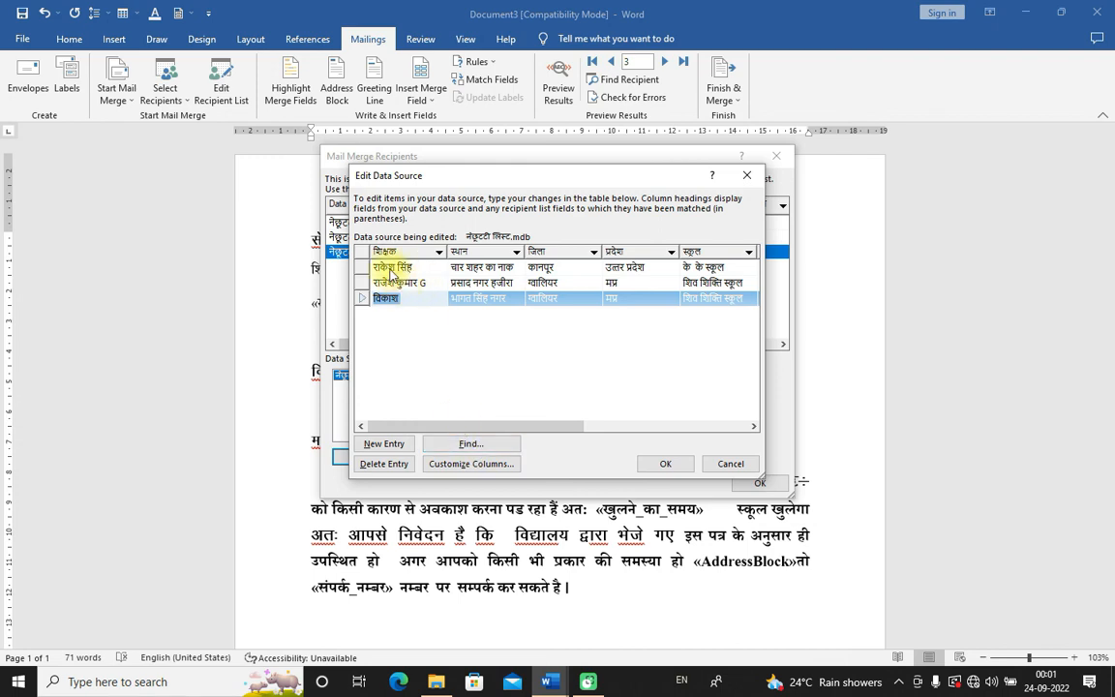
left_click(440, 443)
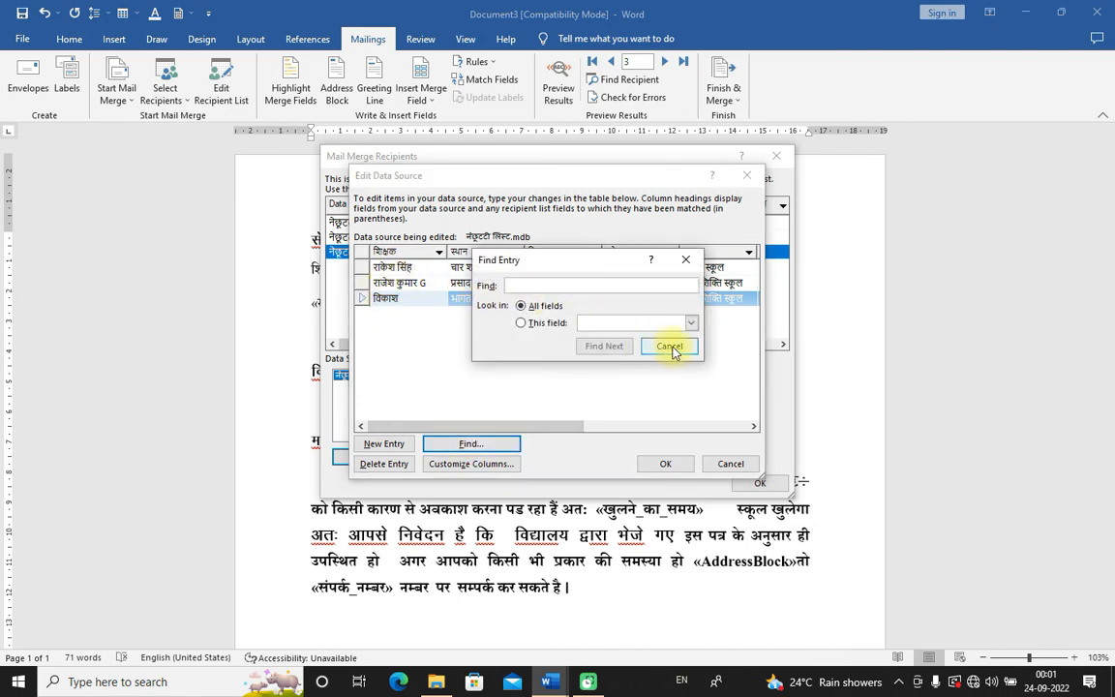
left_click(667, 349)
left_click(731, 464)
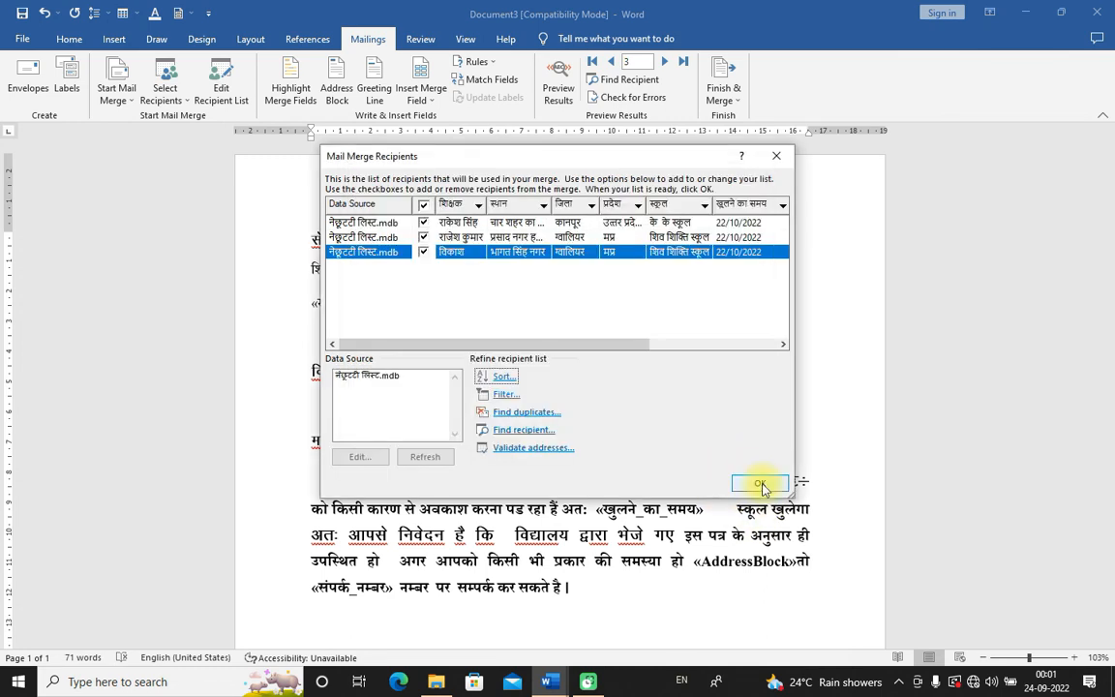
left_click(761, 484)
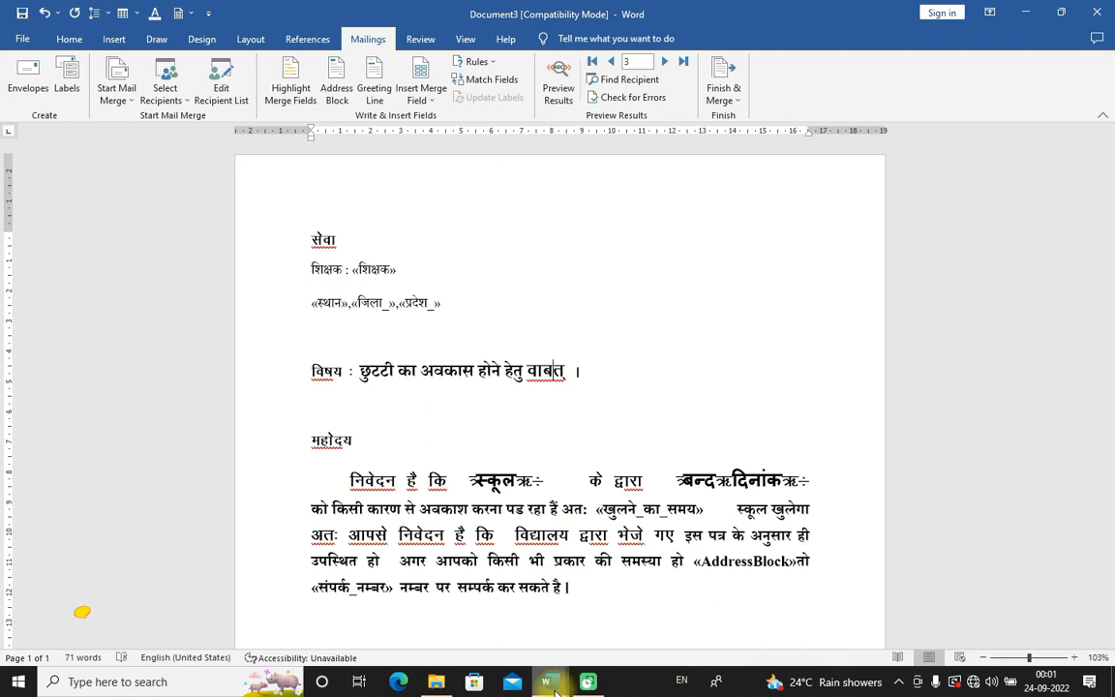
Step: Bring up the TO WHOMSOEVER IT MAY CONCERN certificate and select the student's name in its first paragraph
mouse_move(554, 686)
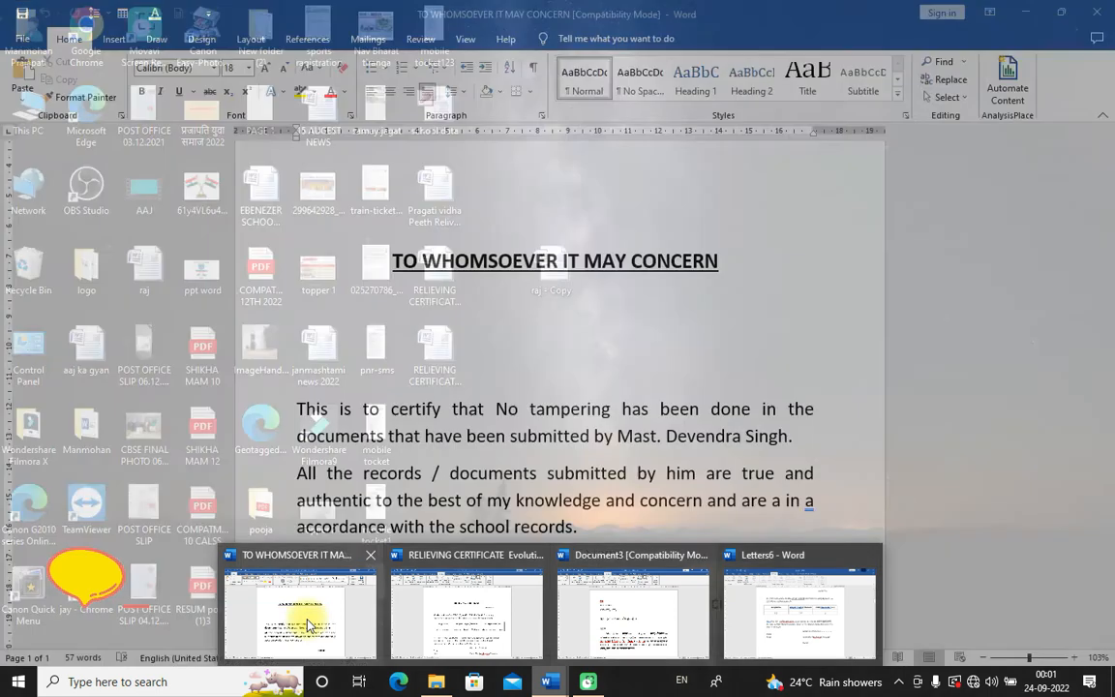
left_click(300, 618)
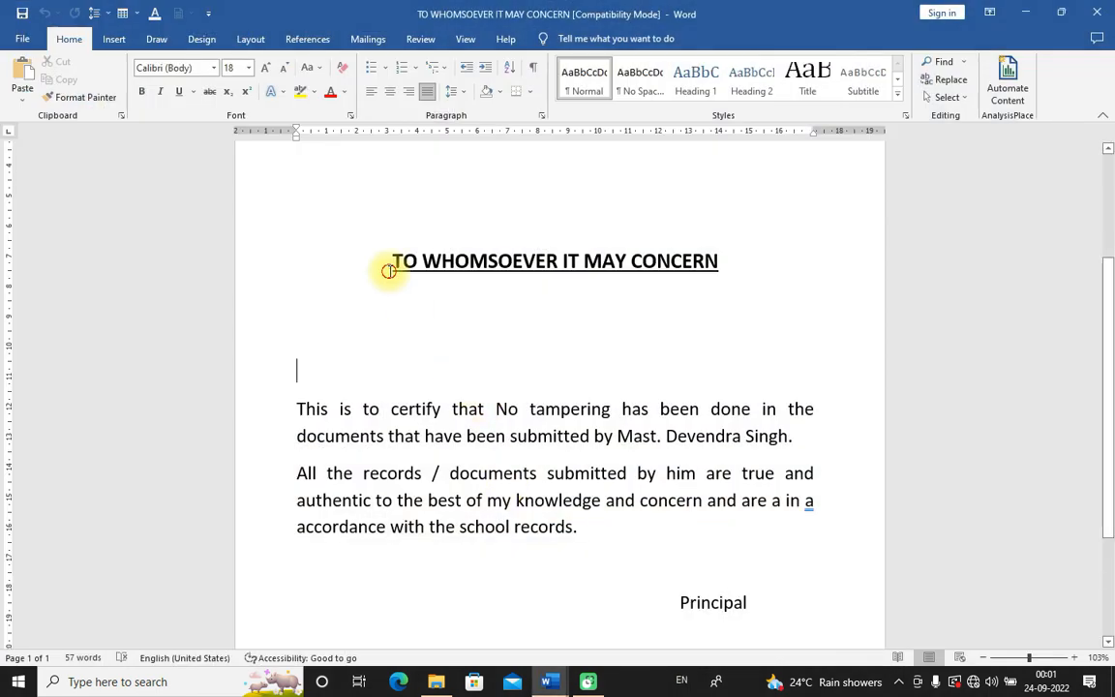
left_click_drag(391, 264, 734, 294)
left_click_drag(312, 409, 572, 540)
left_click(722, 297)
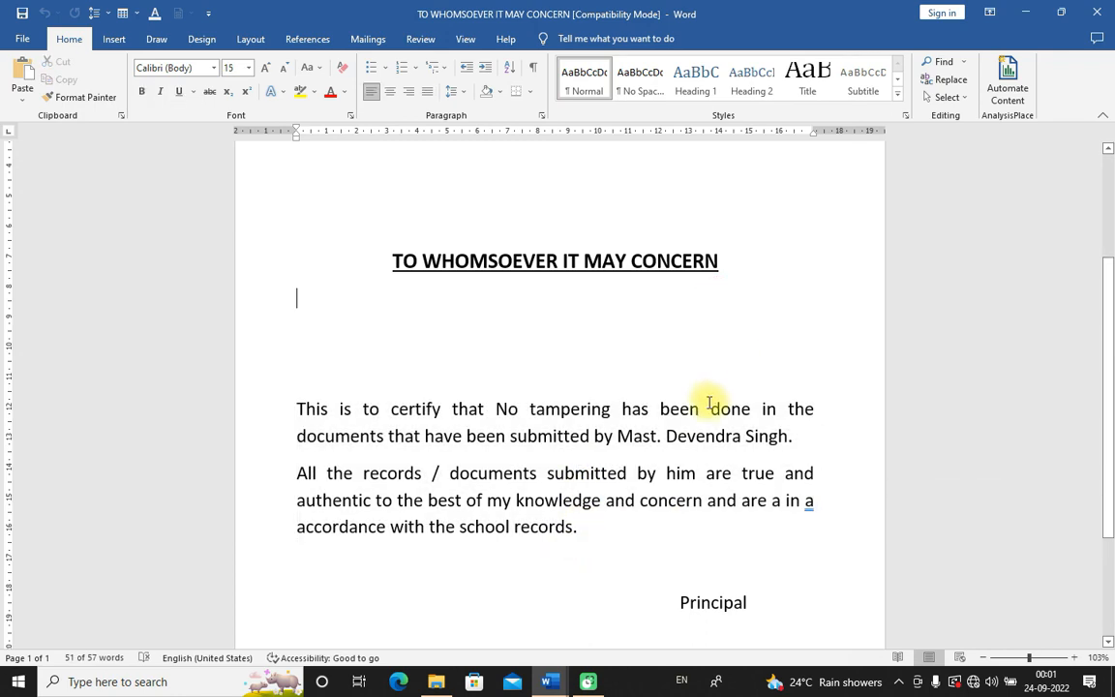
scroll(707, 368, "down", 2)
left_click_drag(619, 362, 809, 374)
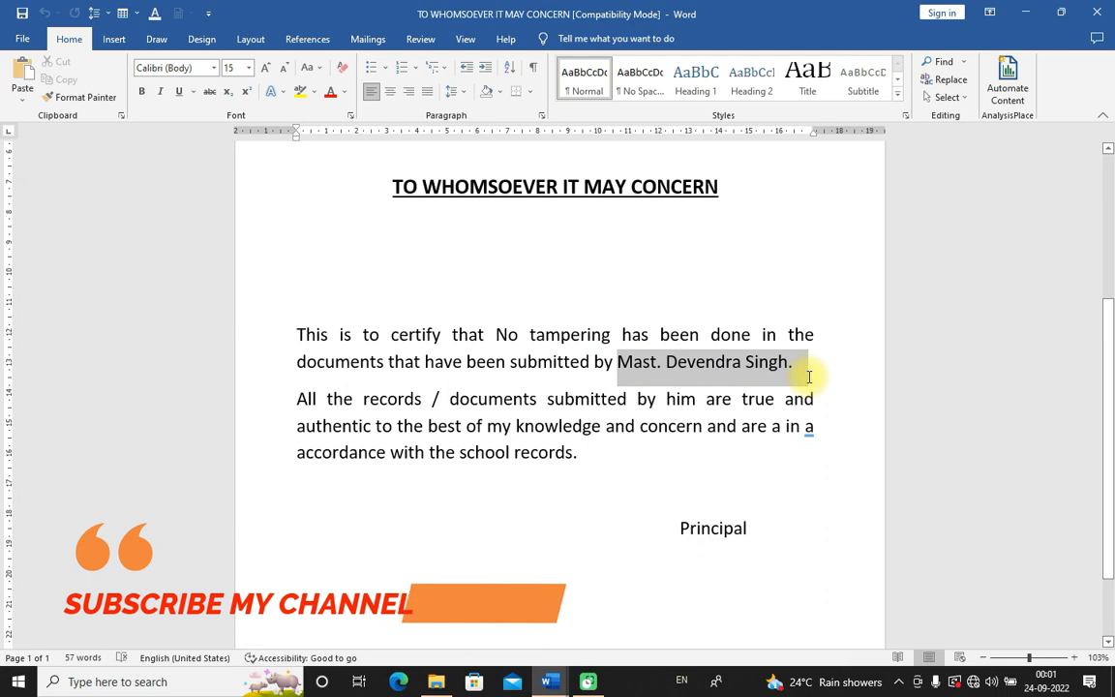
mouse_move(810, 376)
left_mouse_down()
mouse_move(786, 379)
mouse_move(792, 398)
mouse_move(792, 367)
left_mouse_up()
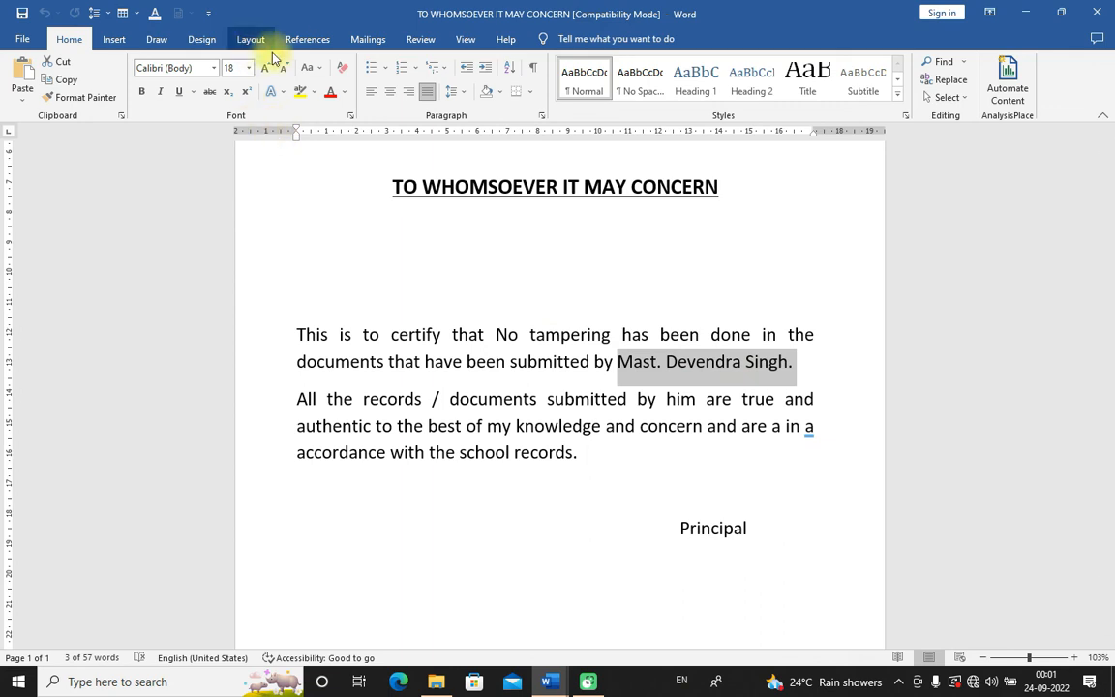
left_click(365, 40)
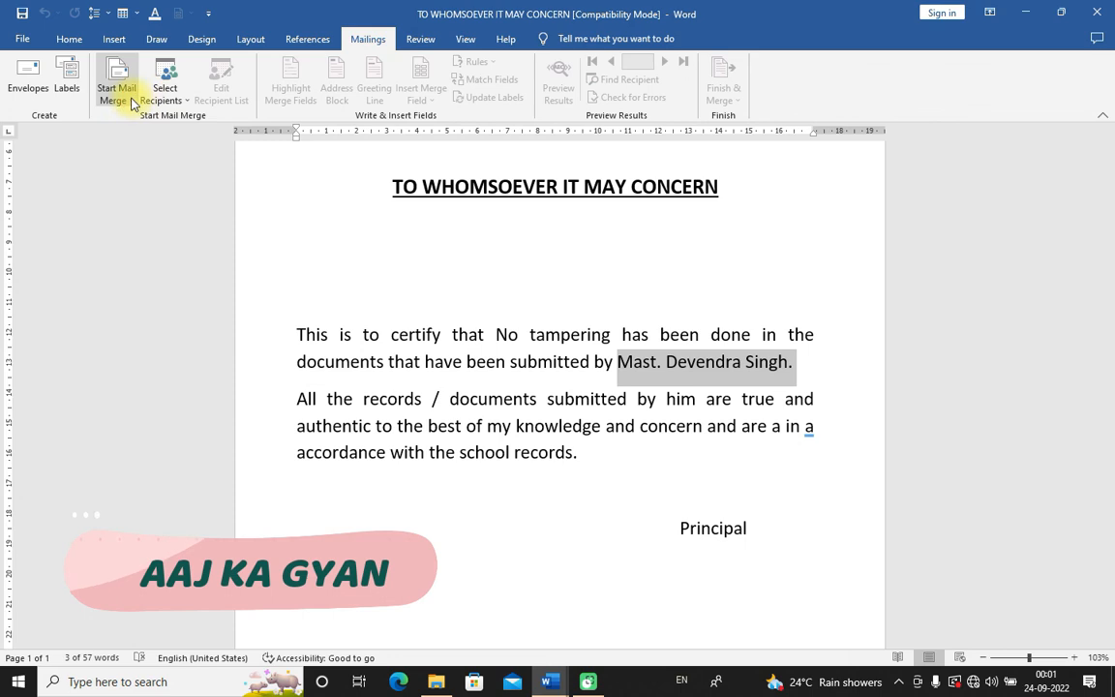
Step: Start a new typed recipient list for the letters and confirm its column layout
left_click(116, 94)
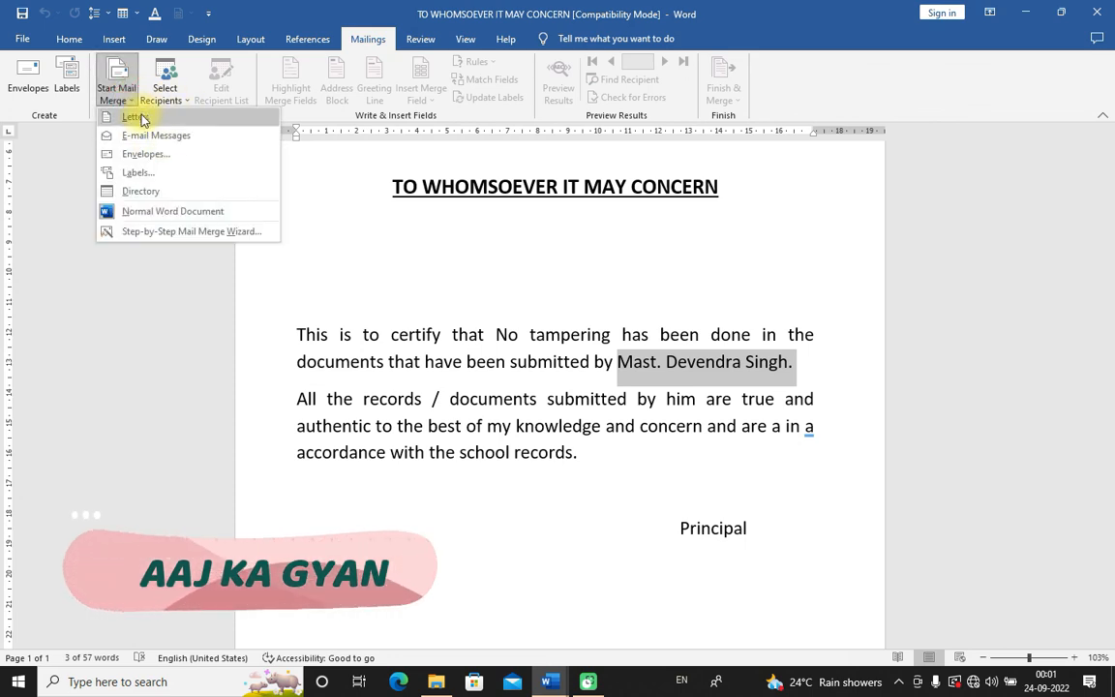
left_click(188, 99)
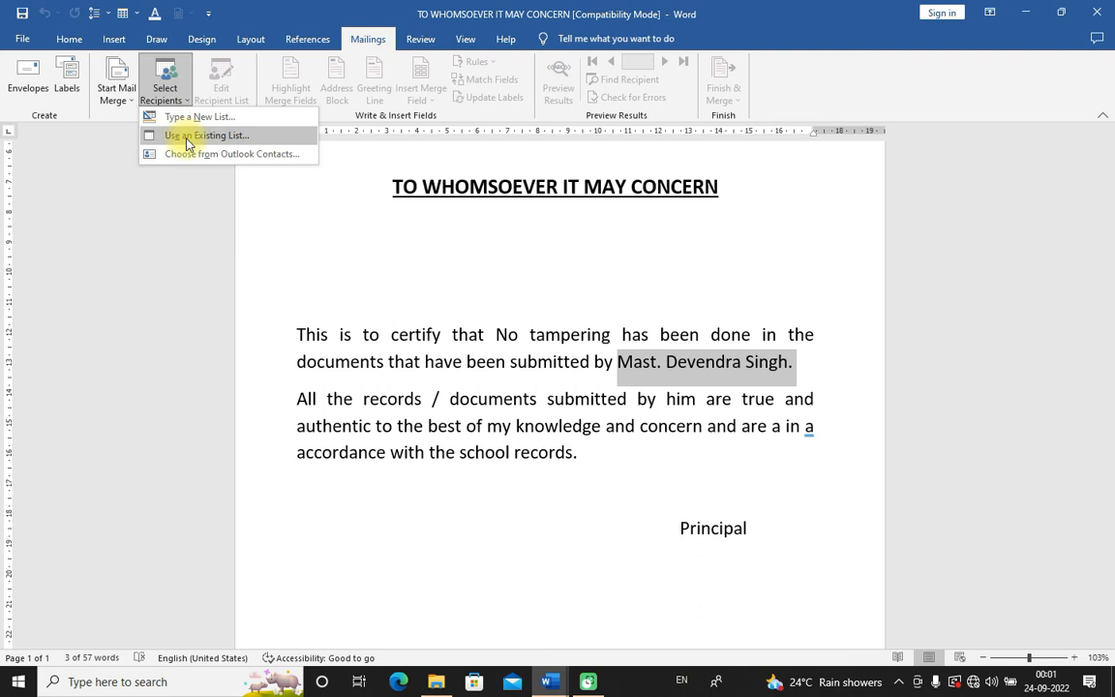
left_click(181, 117)
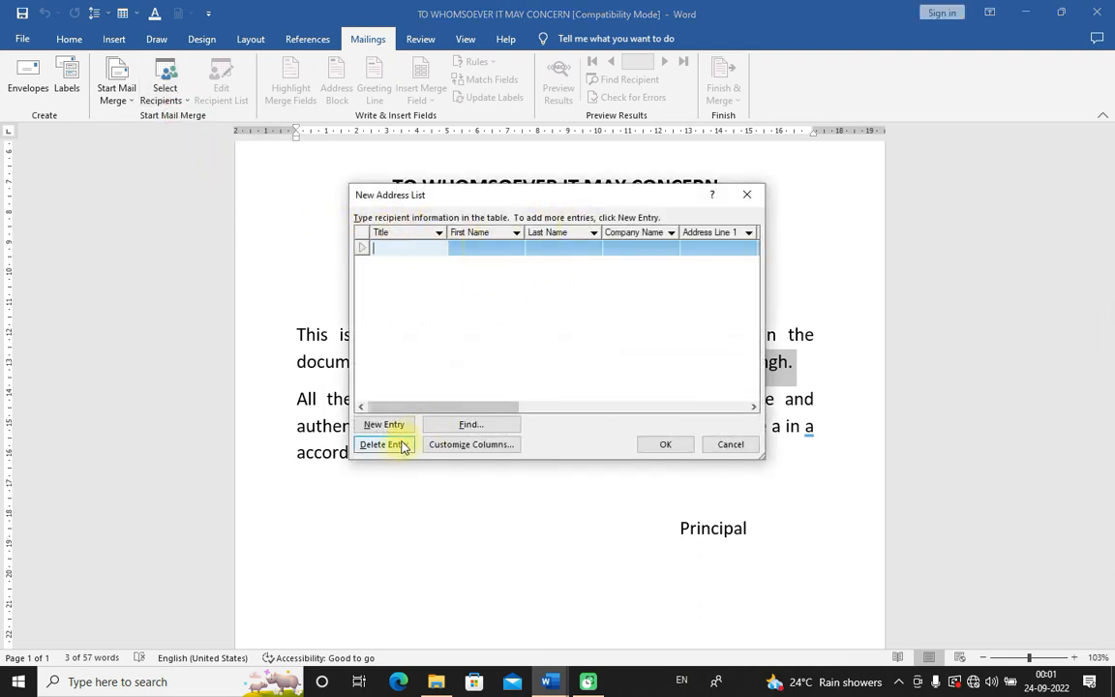
left_click(474, 445)
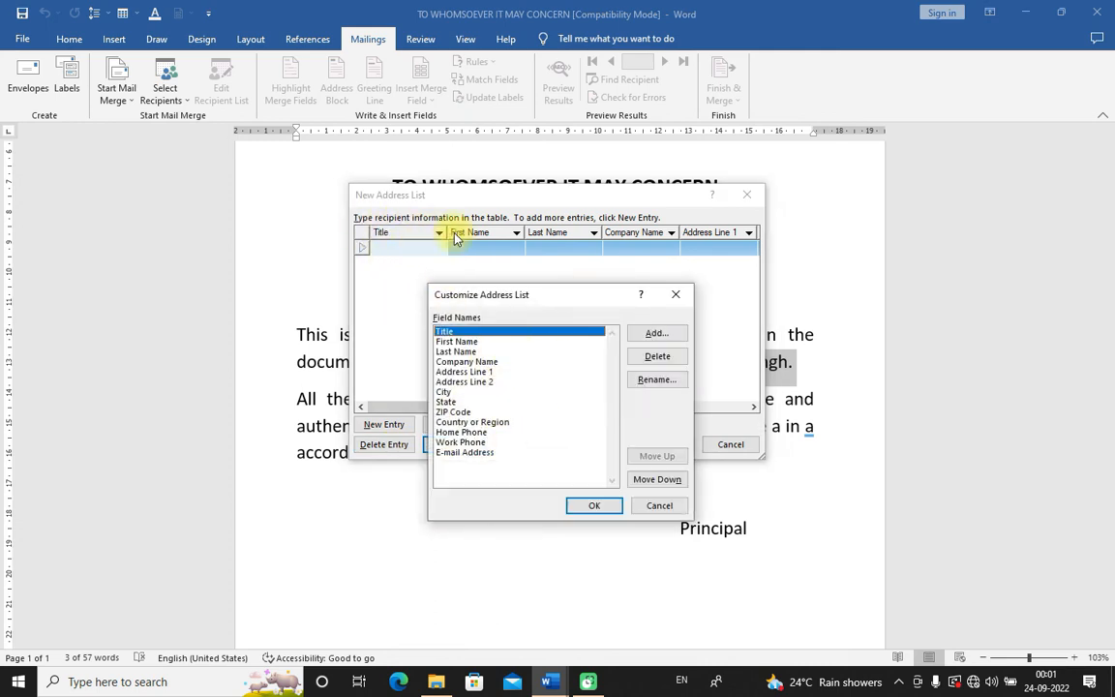
left_click(472, 352)
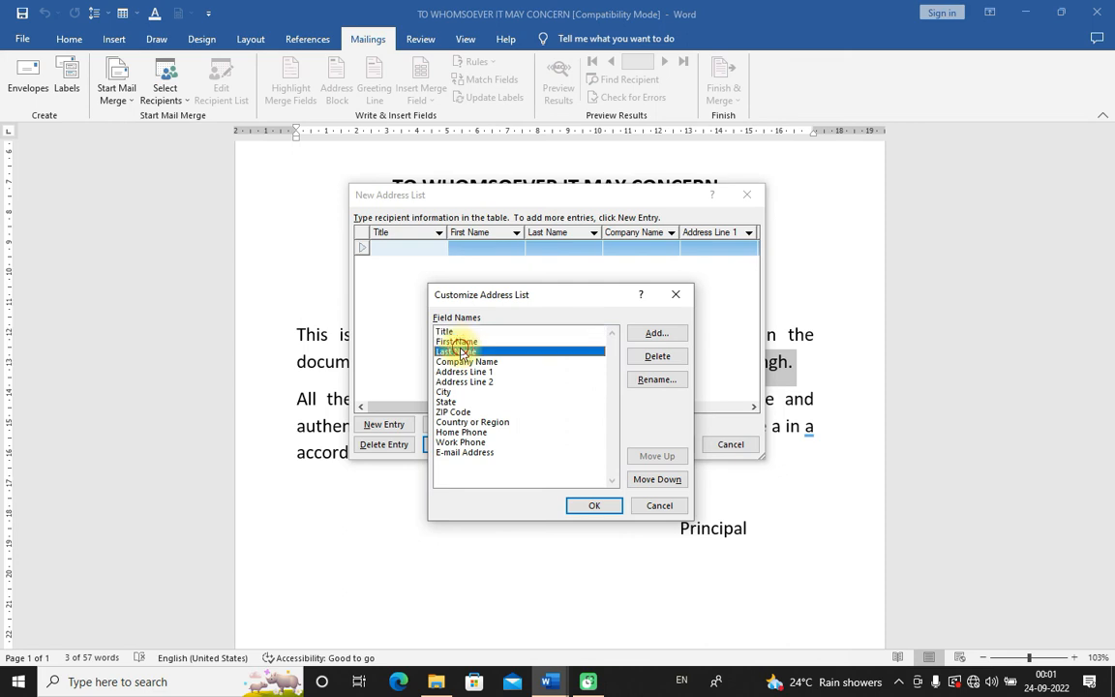
left_click(593, 508)
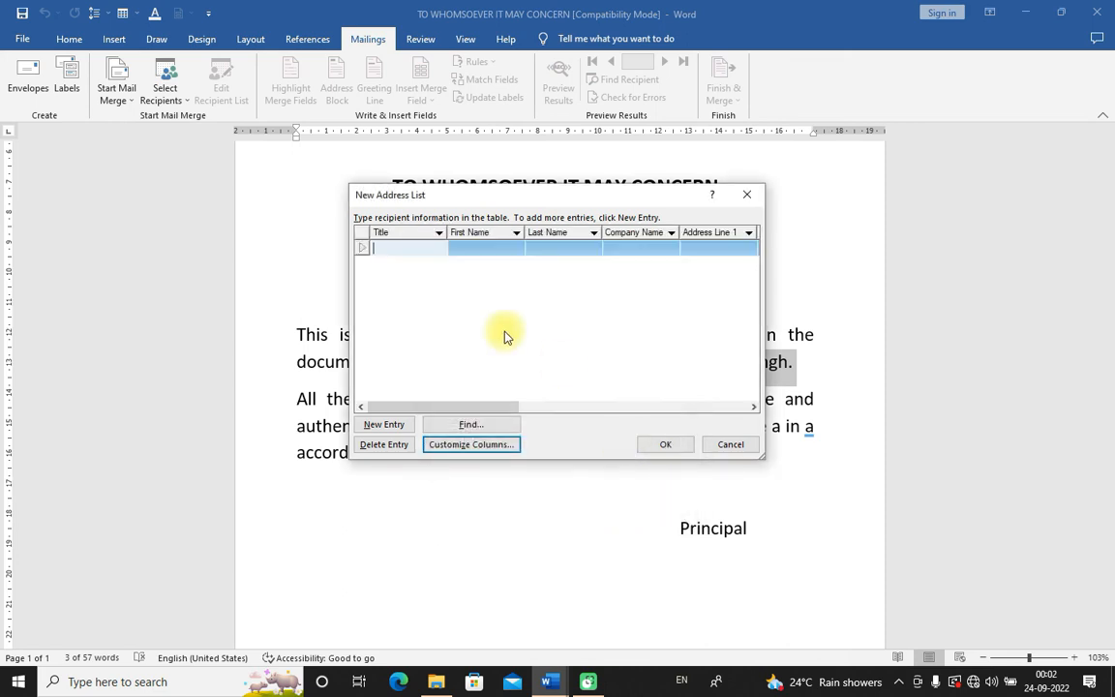
Step: Enter two students' first names as two entries in the First Name column and save the address list
left_click(494, 246)
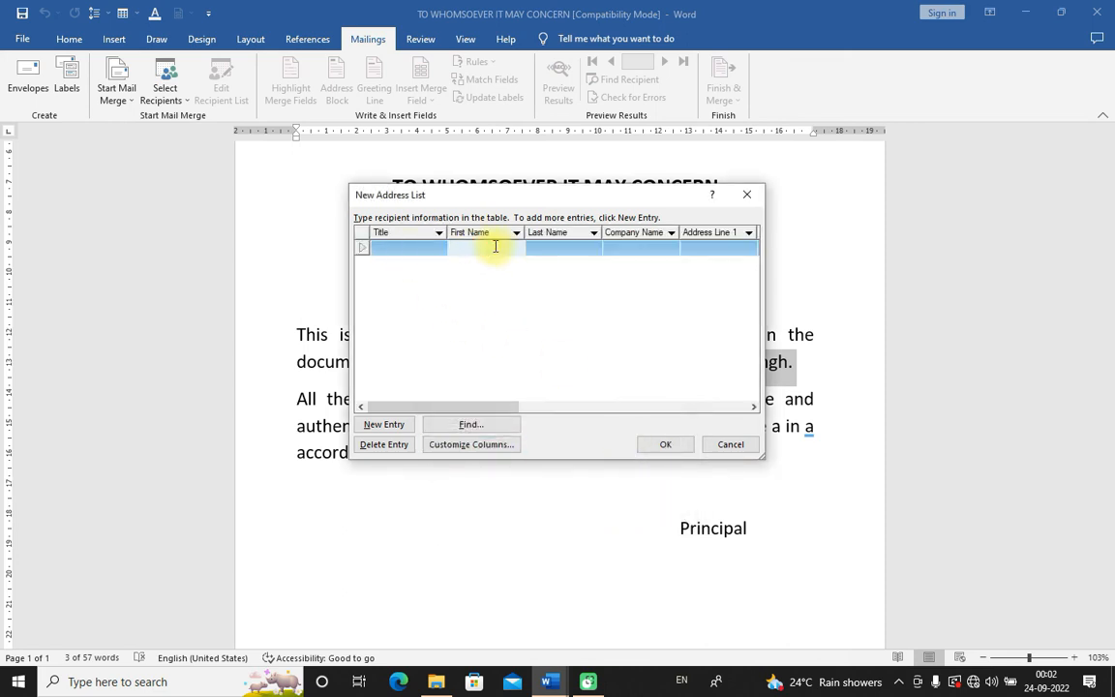
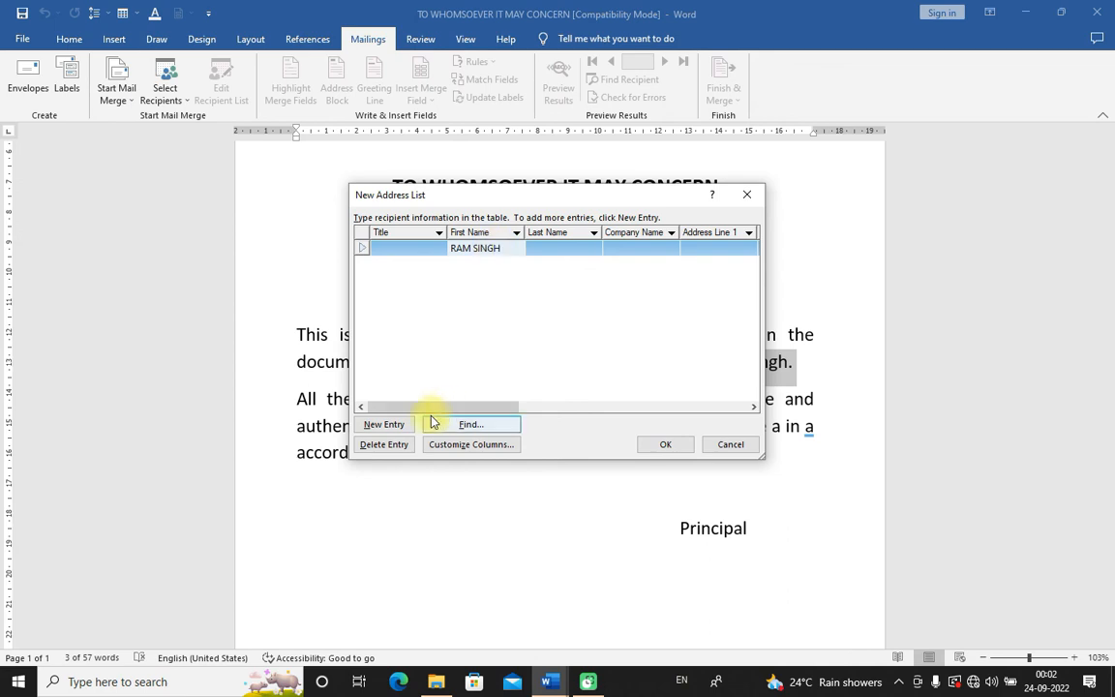
left_click(391, 424)
left_click(461, 261)
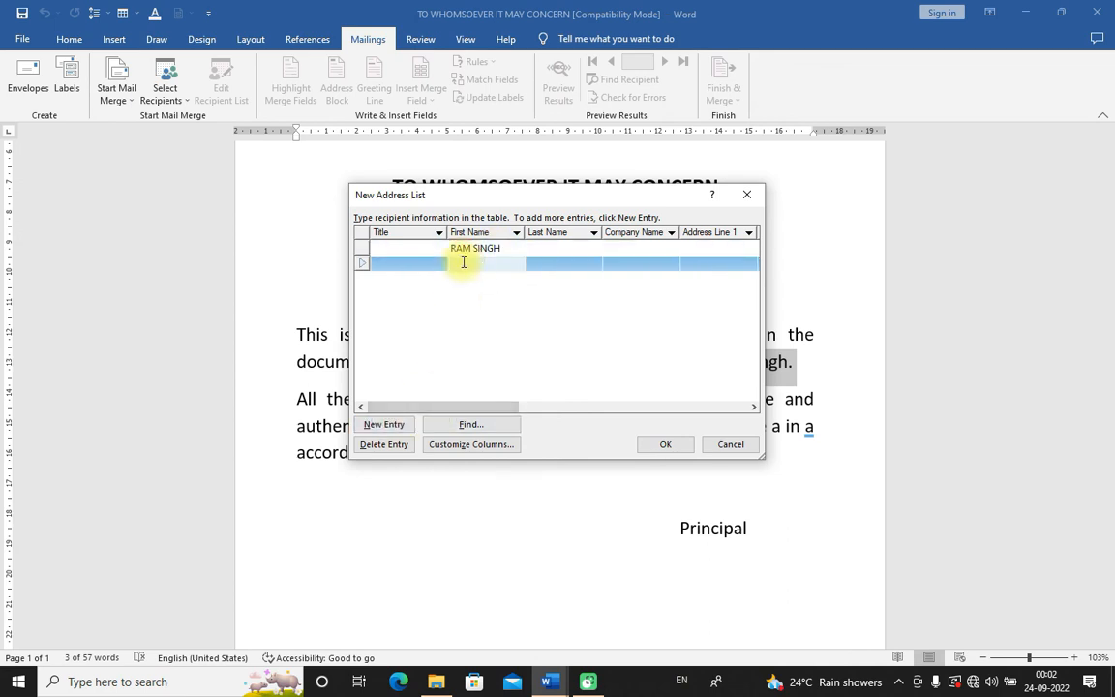
type("VIKASH")
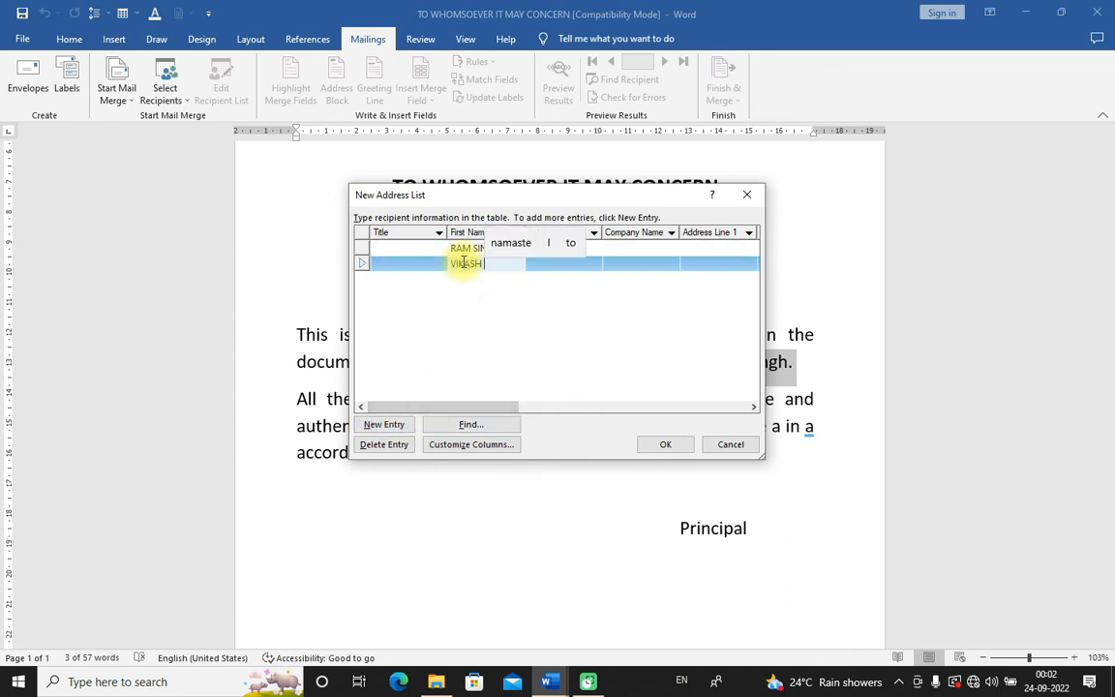
left_click(516, 284)
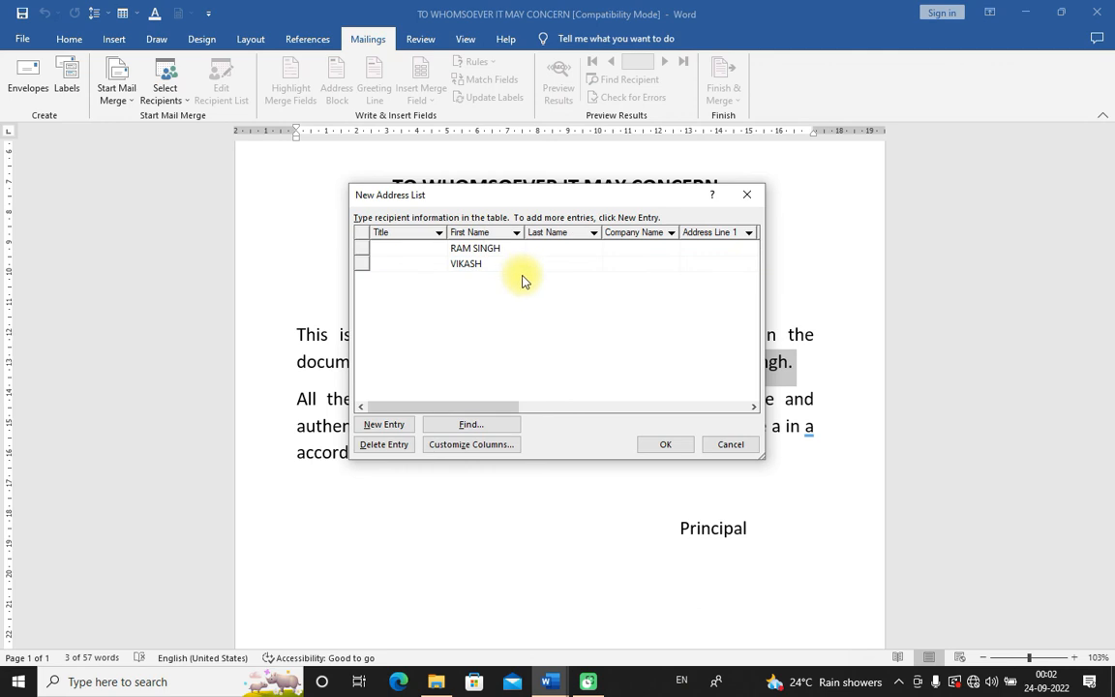
left_click(684, 450)
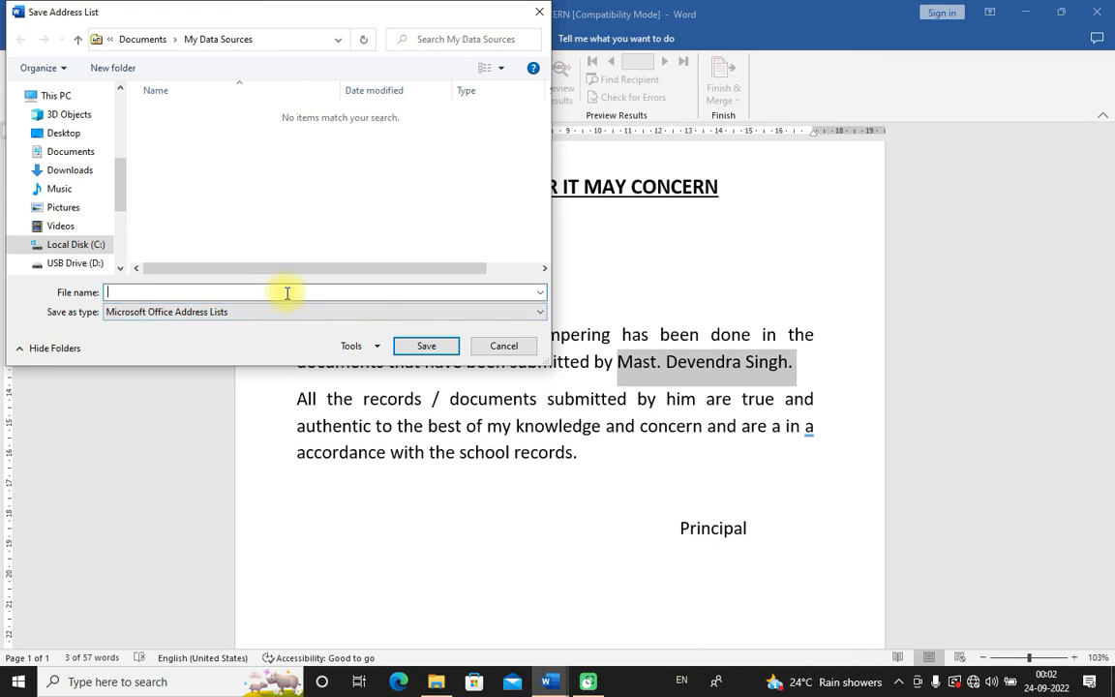
left_click(418, 345)
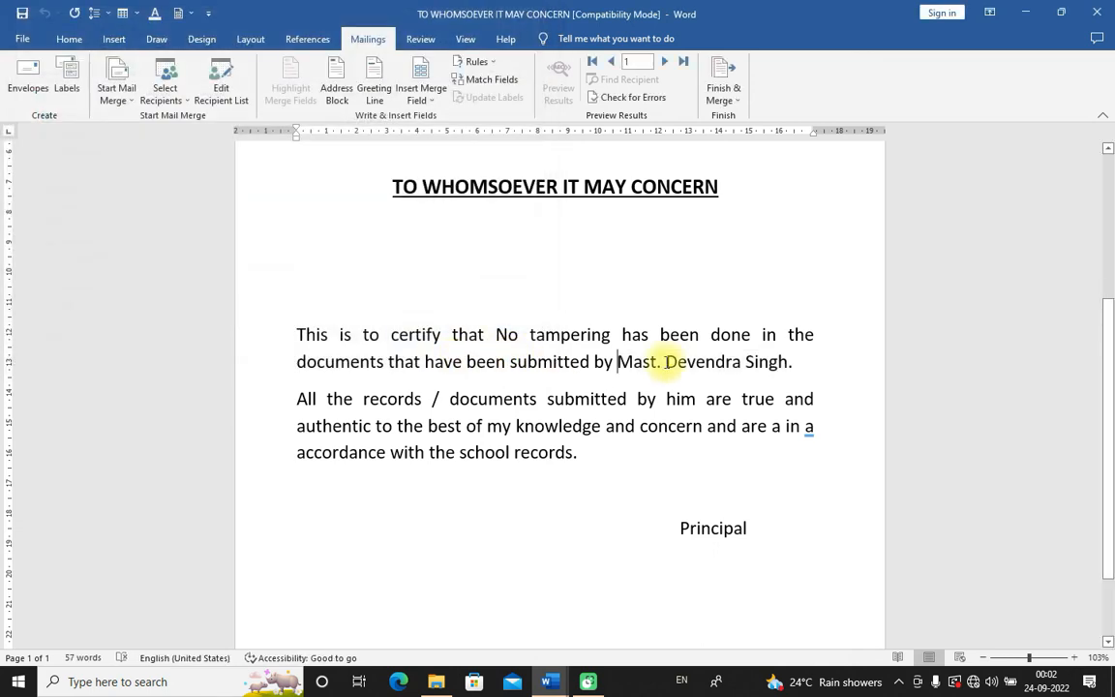
Step: Remove the misplaced First_Name field and delete the hard-coded student name after 'Mast.'
left_click(422, 92)
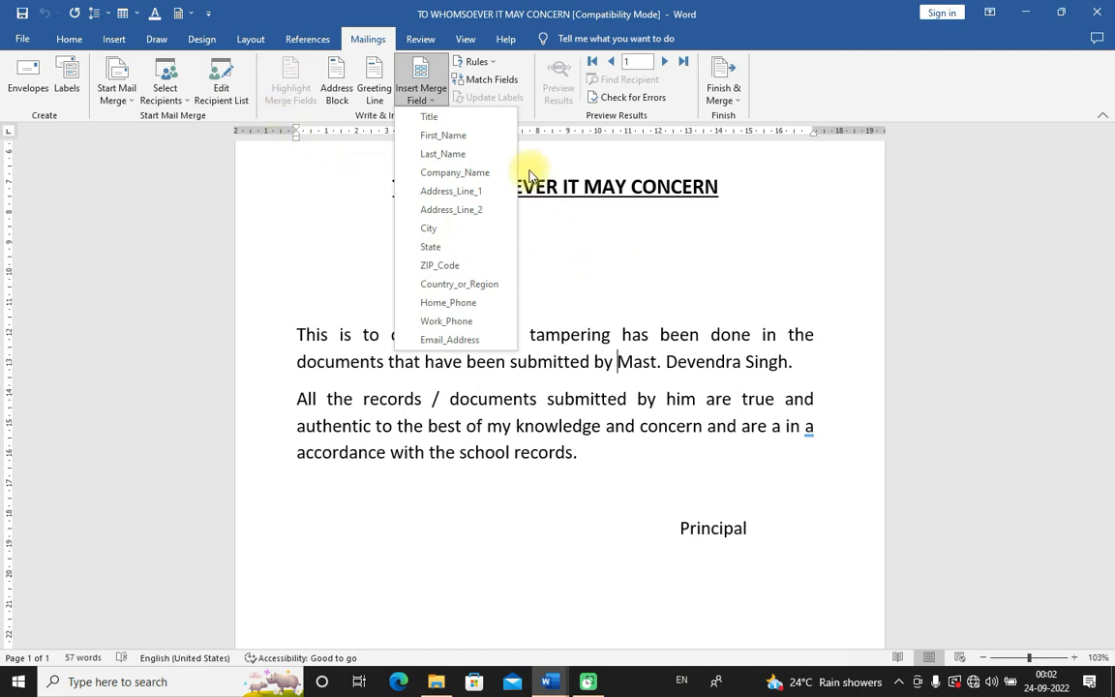
left_click(451, 139)
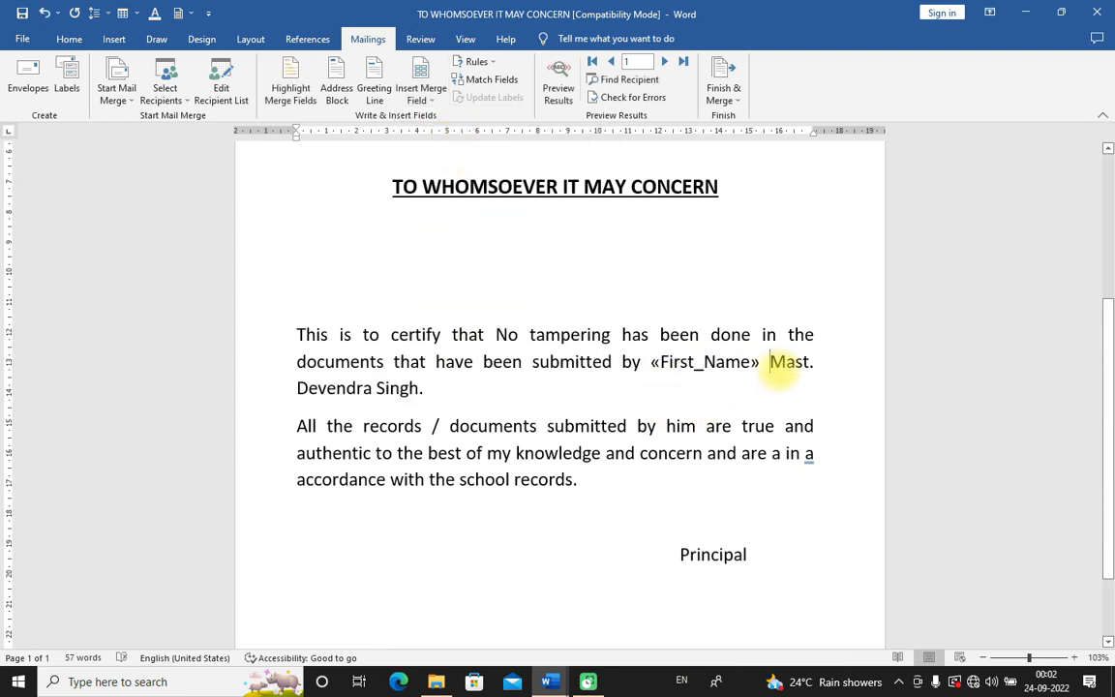
key("BackSpace")
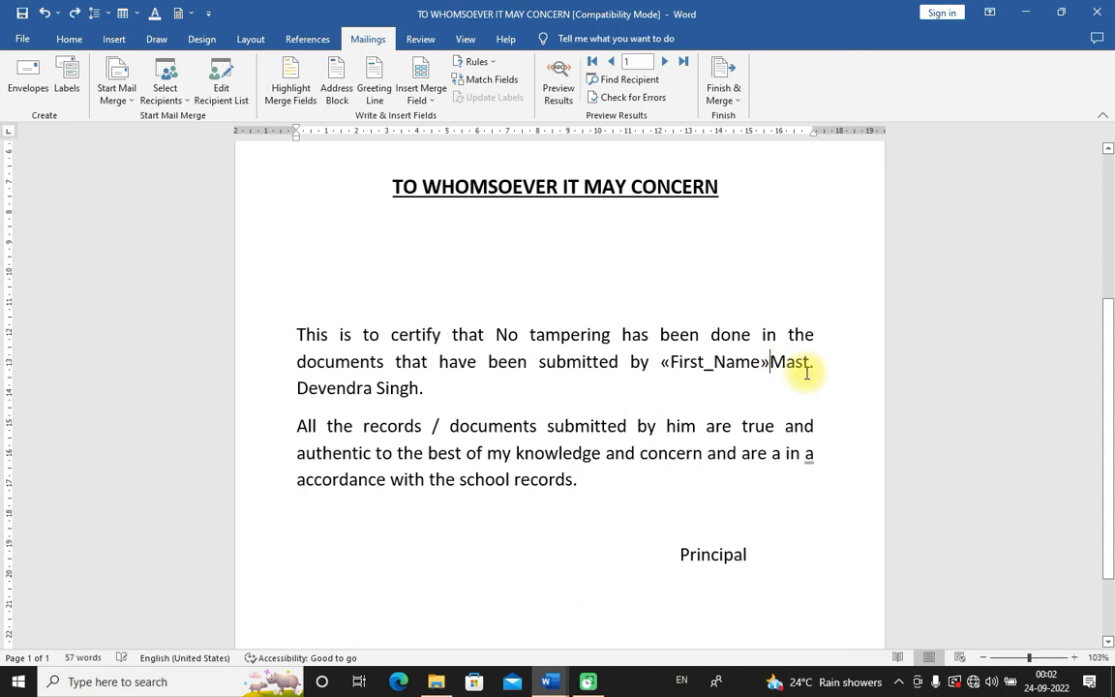
key("BackSpace")
key("BackSpace")
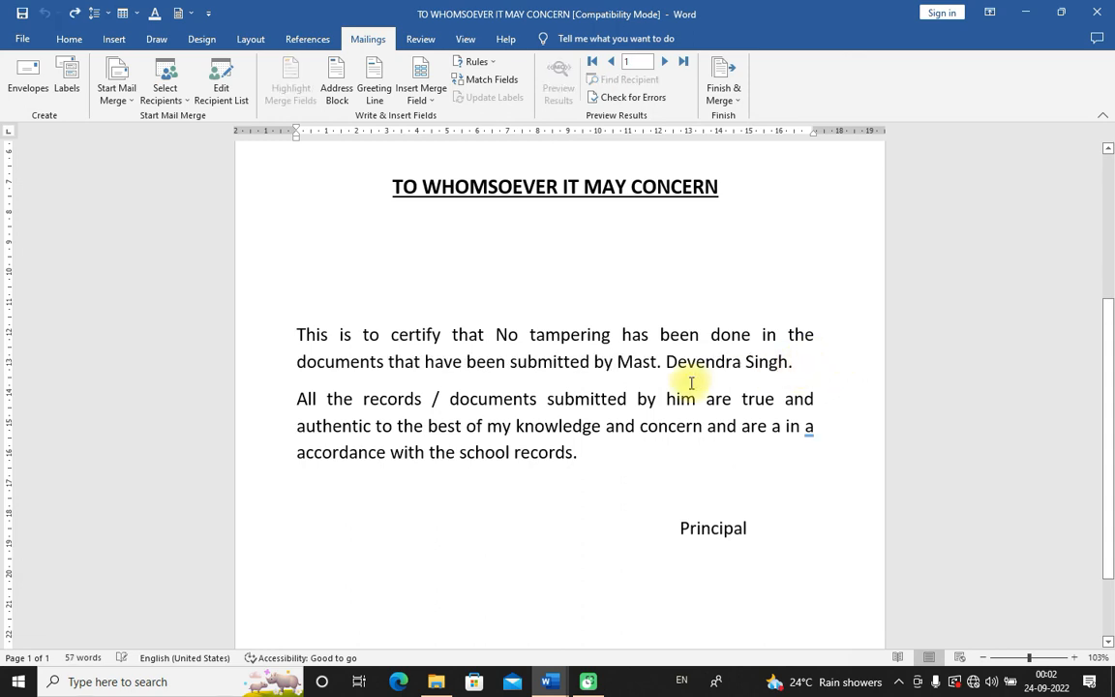
left_click_drag(666, 366, 785, 366)
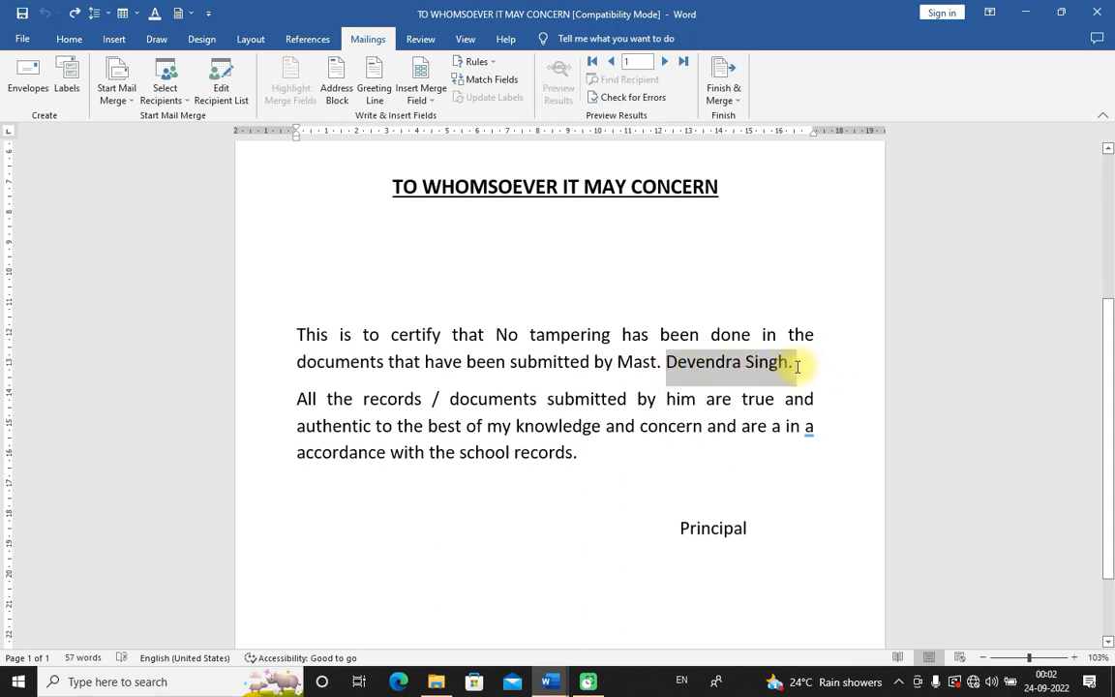
type("\\")
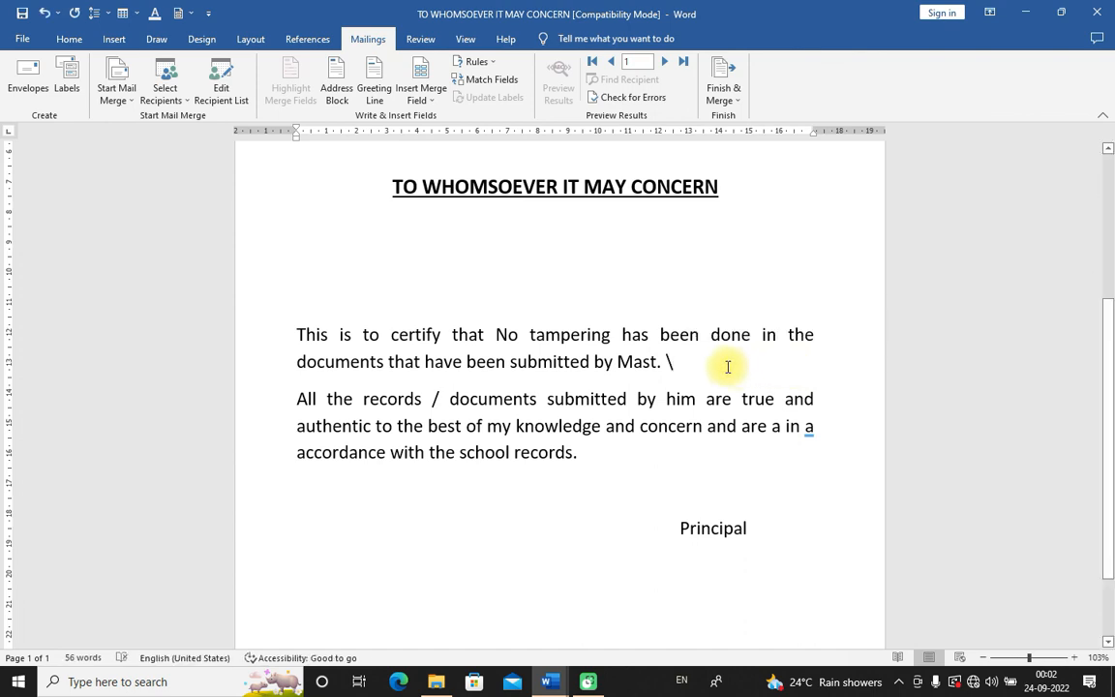
key("BackSpace")
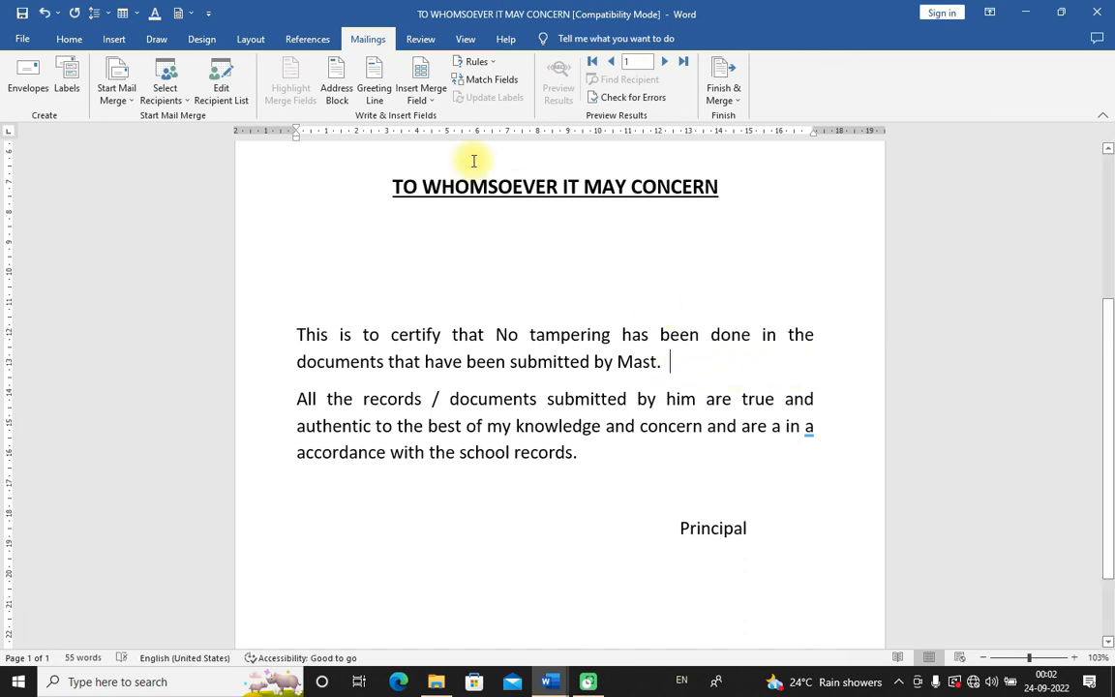
Step: Insert the First_Name field after 'Mast.', preview the results, and choose Edit Individual Documents
left_click(429, 103)
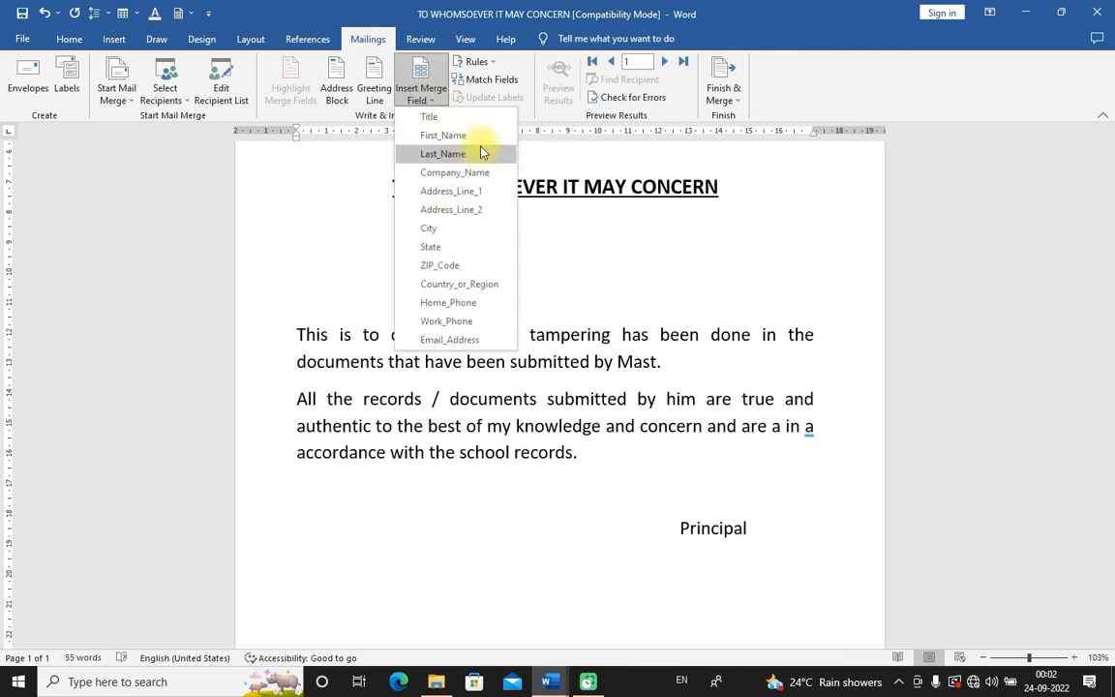
left_click(453, 131)
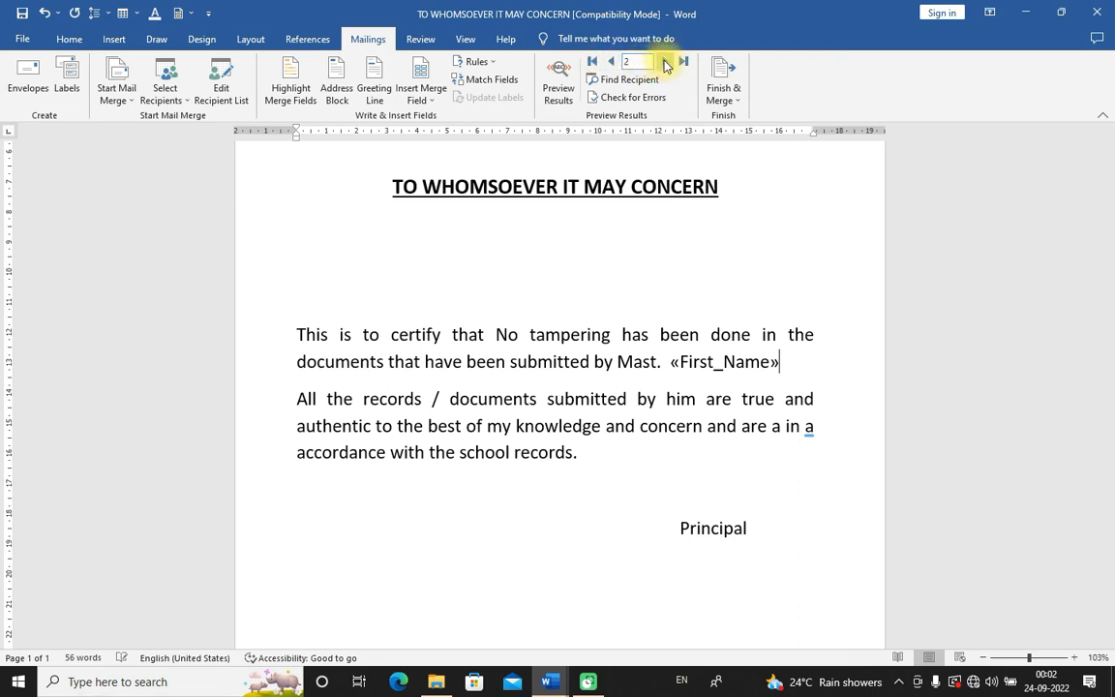
left_click(572, 86)
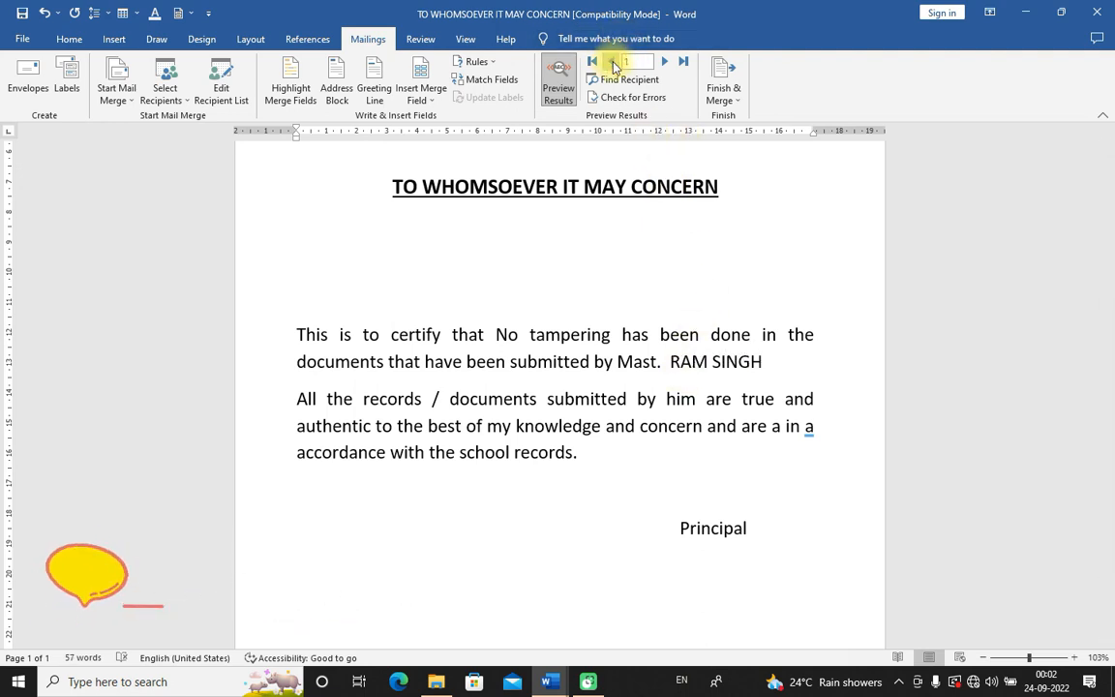
left_click(723, 83)
left_click(746, 118)
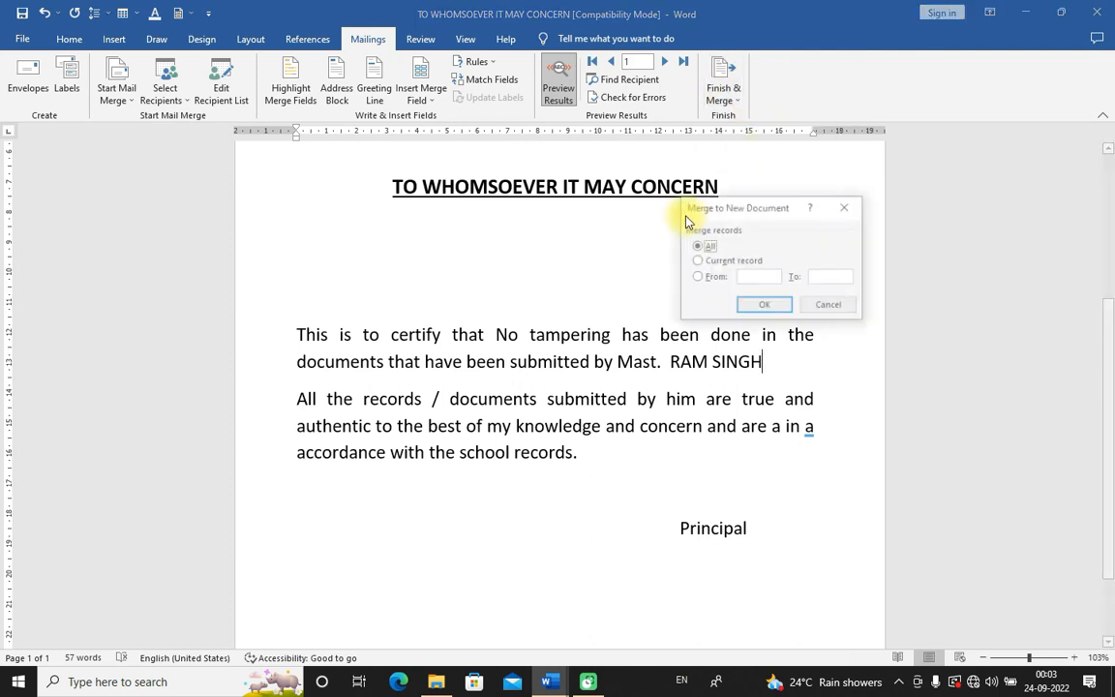
Step: Merge all records into Letters7 and check the second certificate's merged name after 'Mast.'
left_click(752, 306)
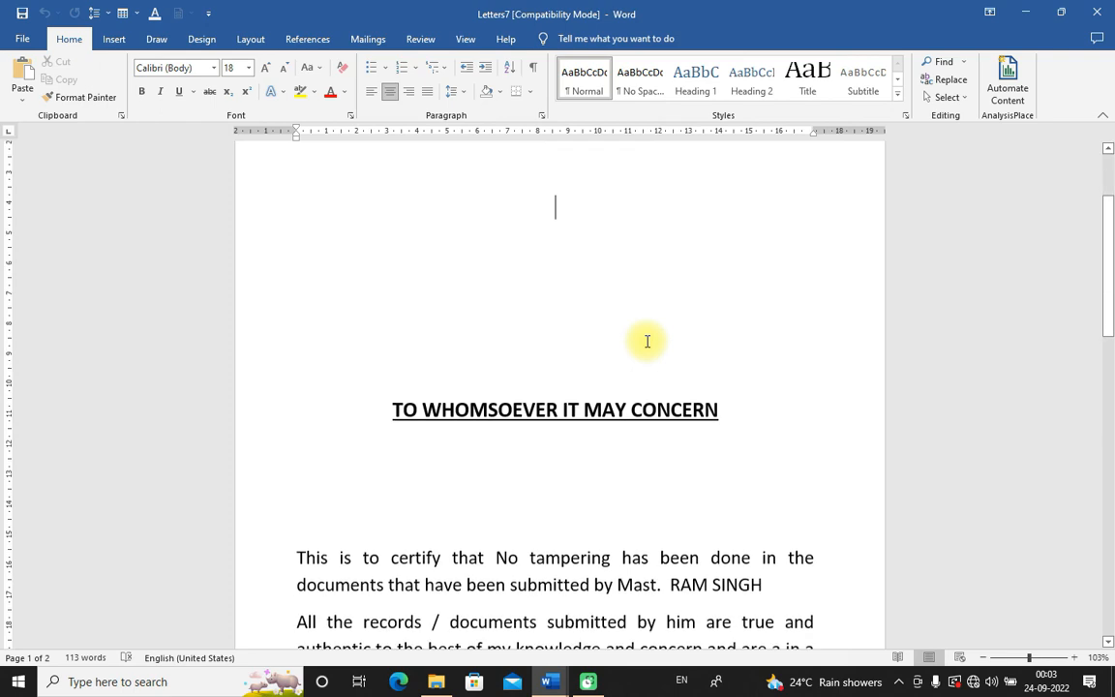
scroll(648, 341, "down", 5)
left_click_drag(670, 288, 792, 288)
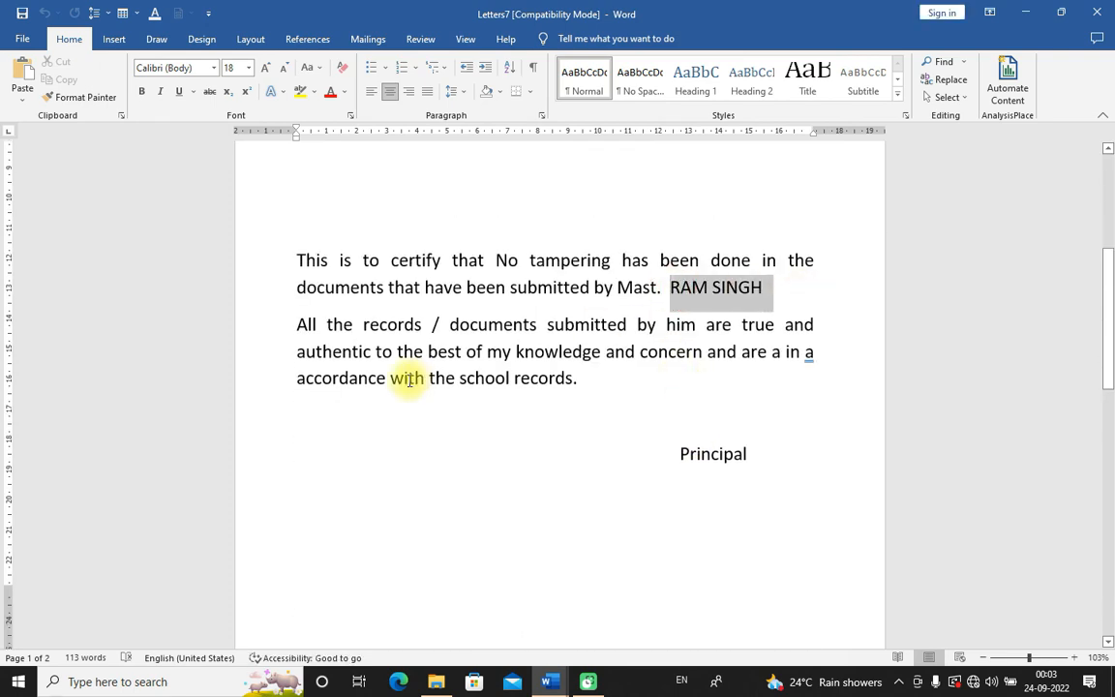
scroll(436, 436, "down", 10)
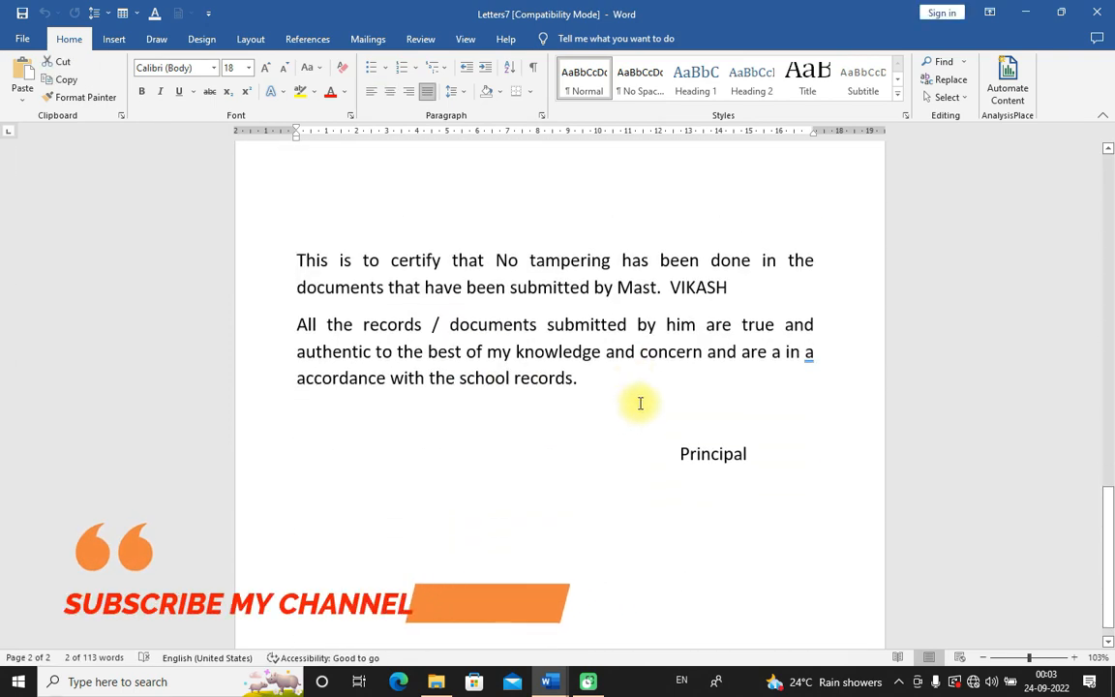
left_click_drag(667, 289, 759, 288)
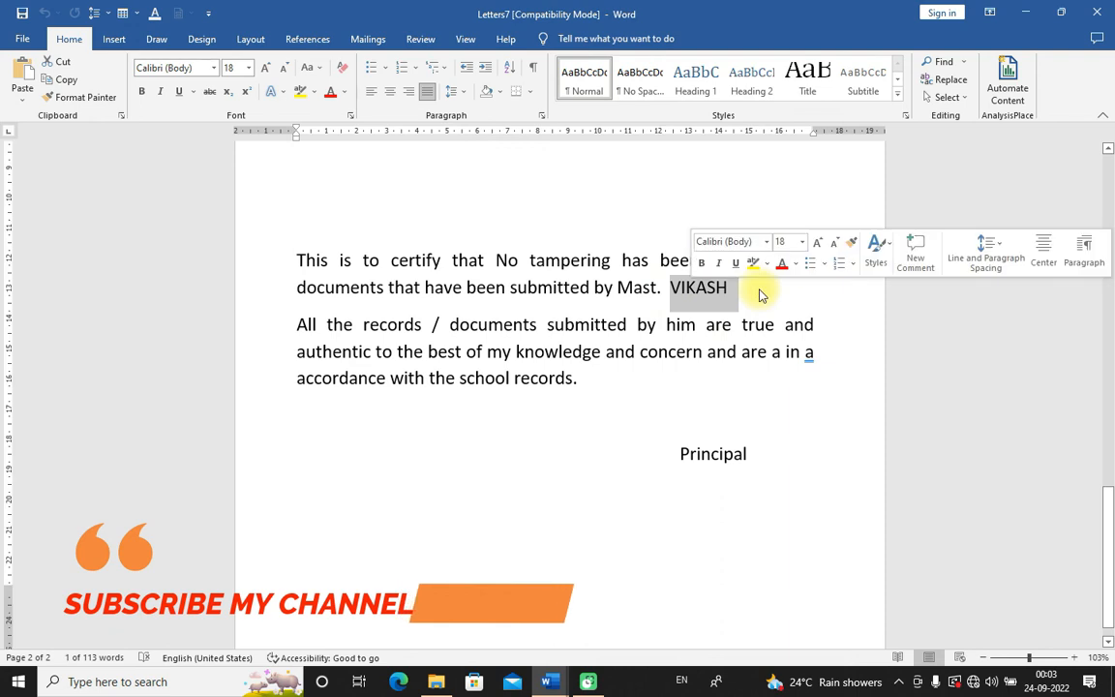
left_click(759, 291)
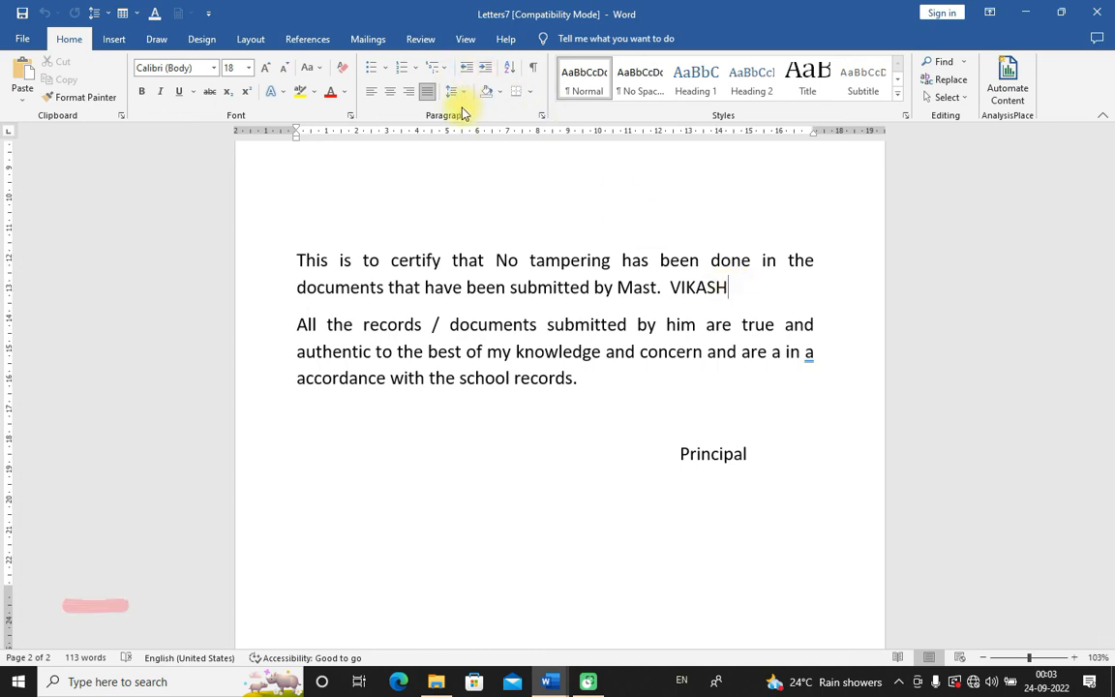
left_click(420, 39)
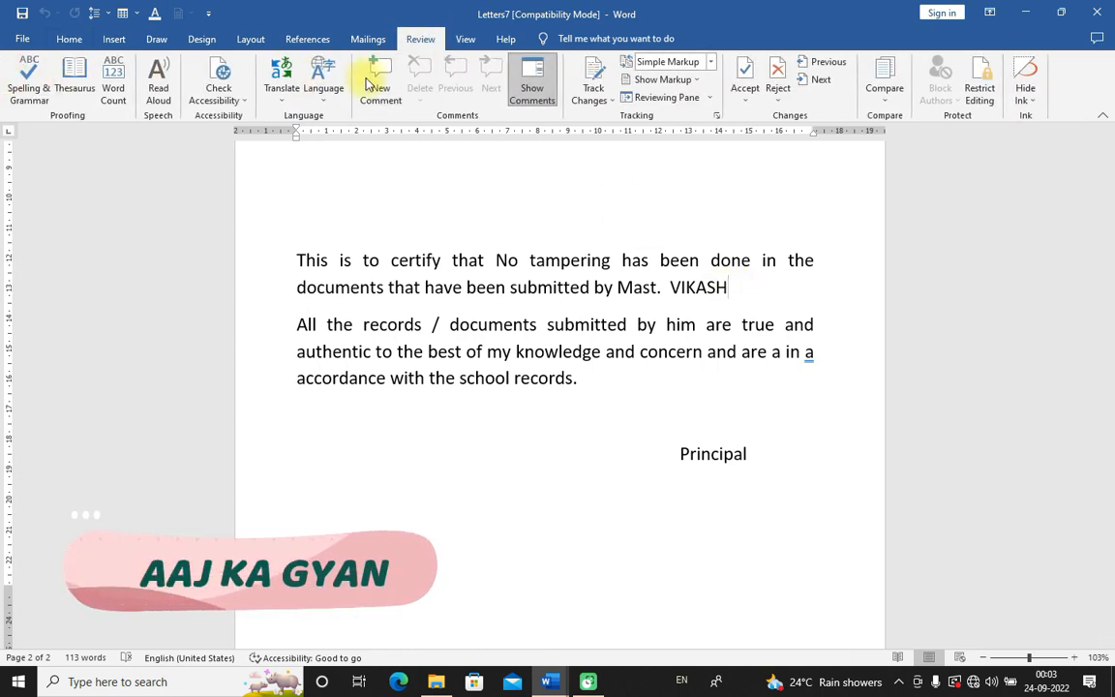